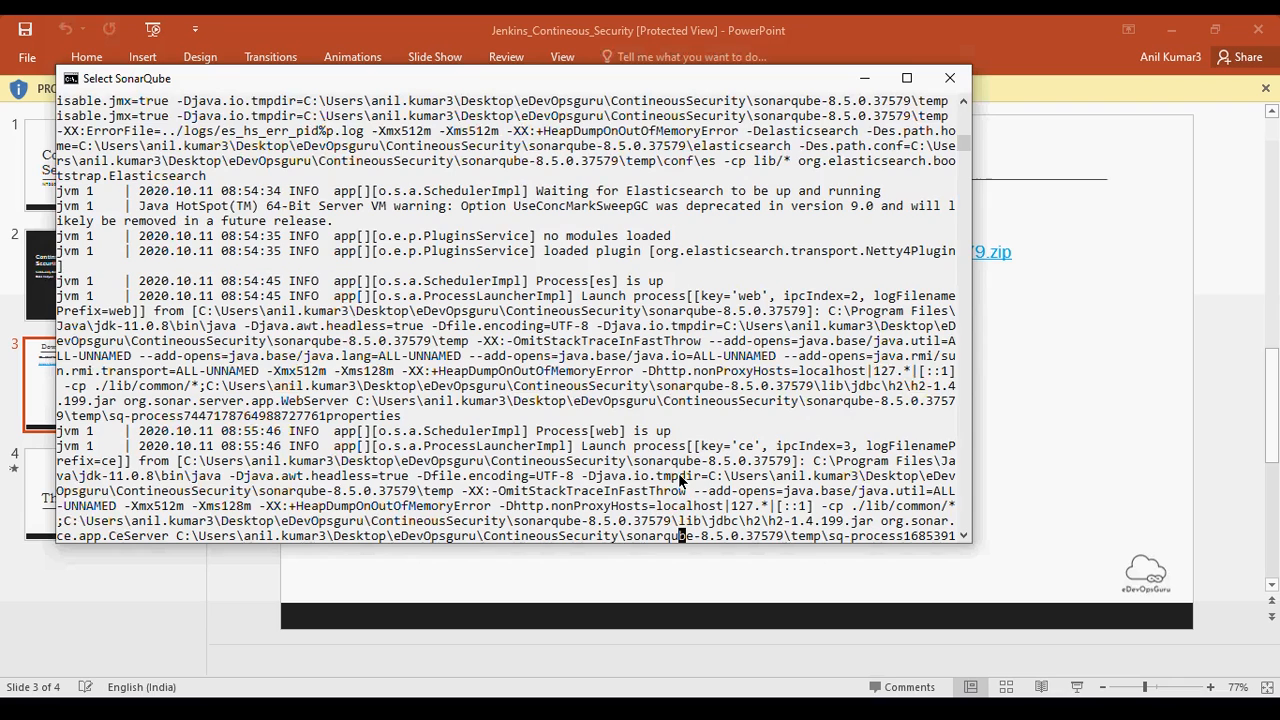
scroll(680, 481, up, 6)
- Examine the console's path to the bin\windows-x86-64 directory inside the sonarqube-8.5.0.37579 installation
drag(612, 207, 755, 213)
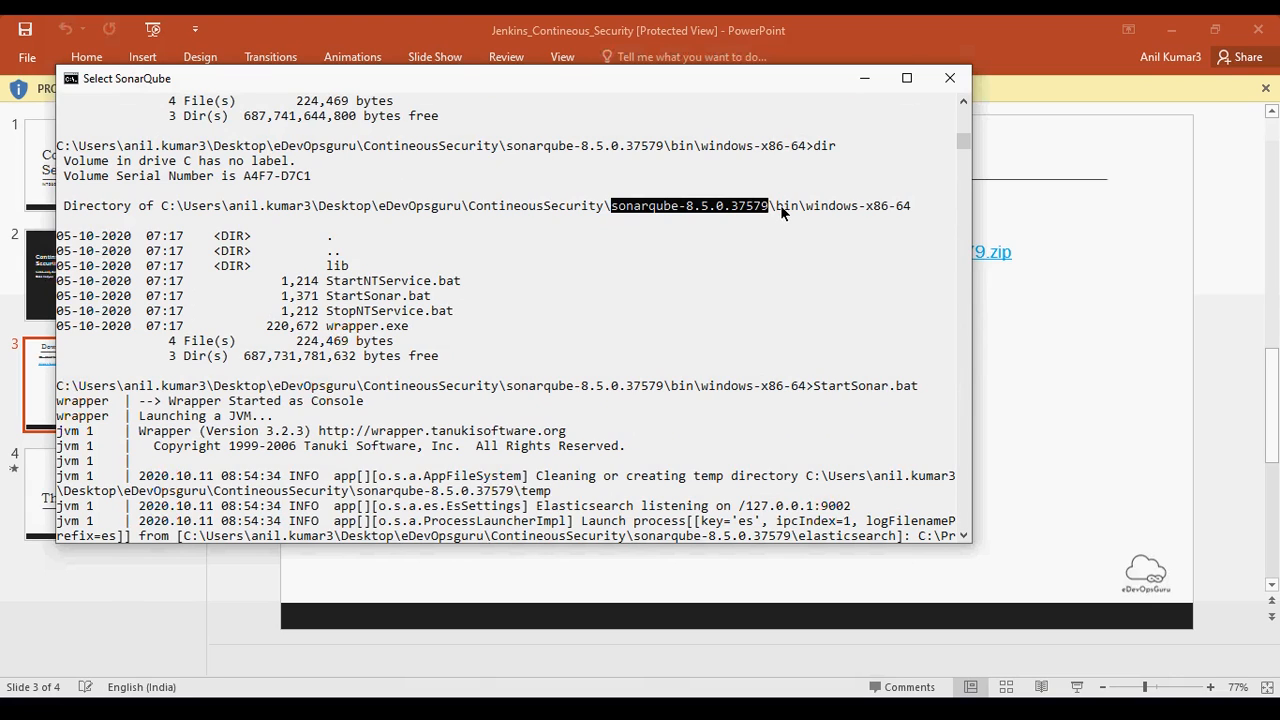
drag(770, 206, 800, 209)
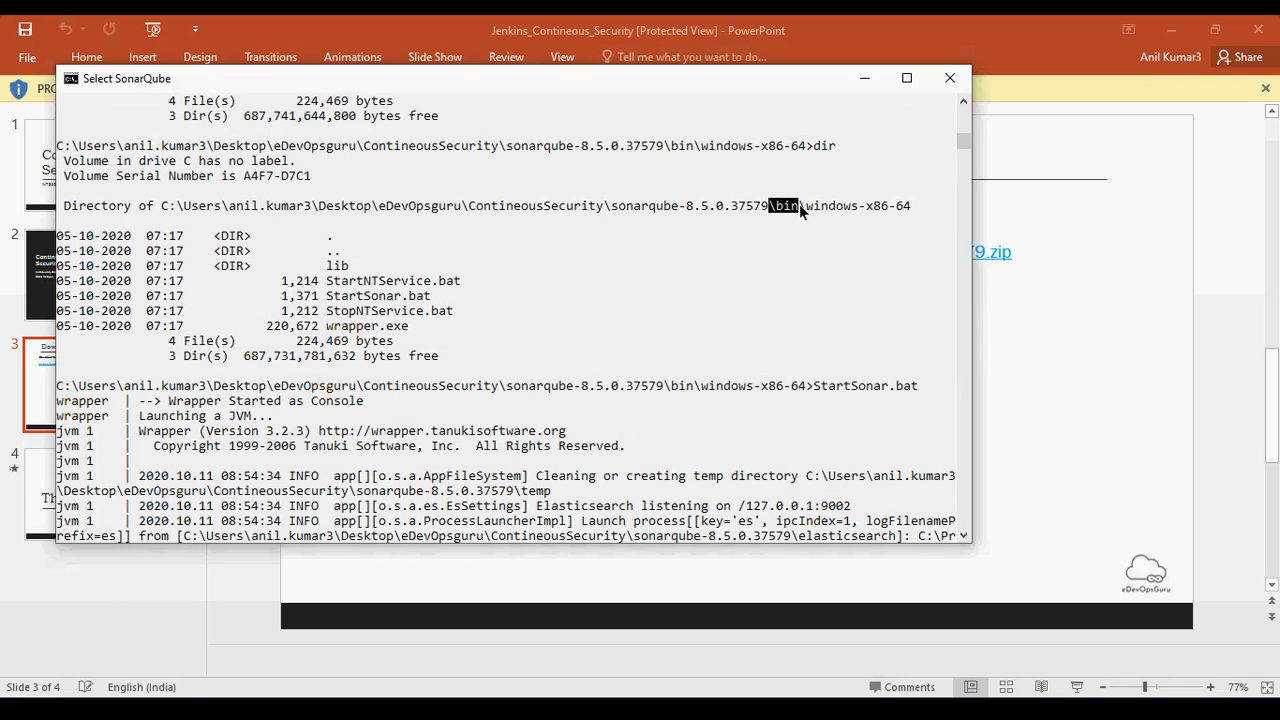
right_click(751, 328)
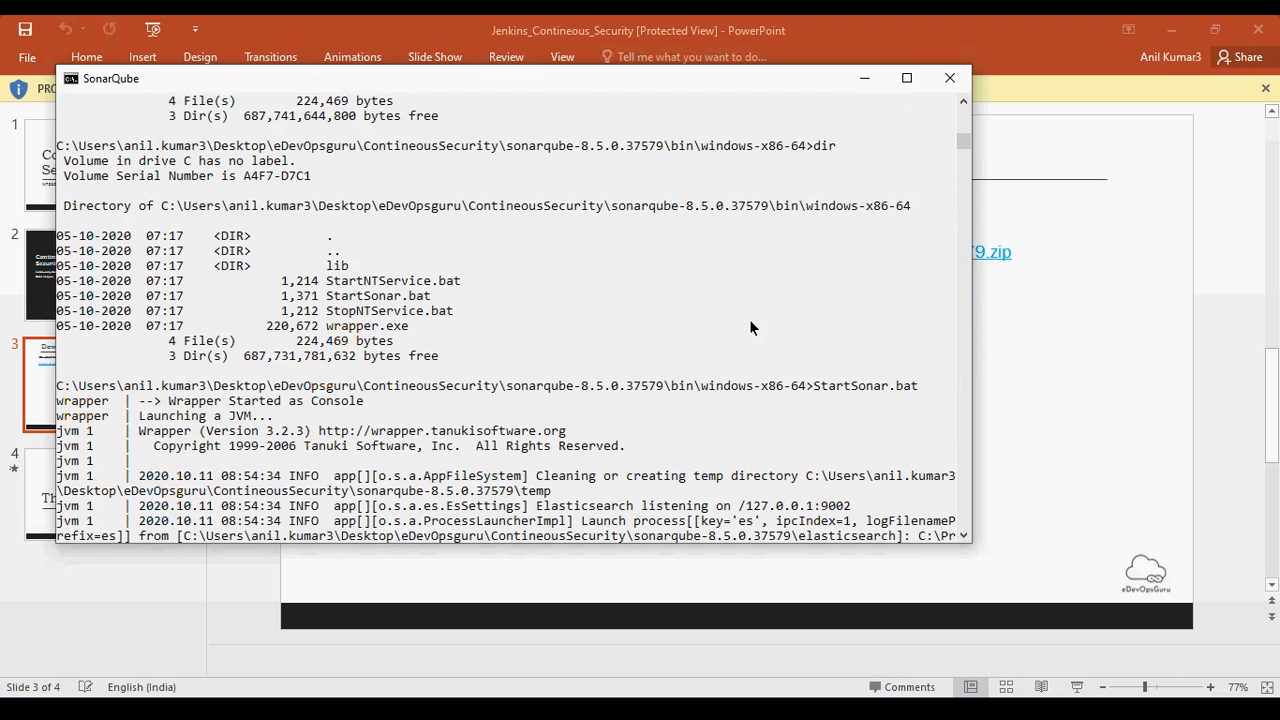
- Stop the running SonarQube server and terminate its batch job to return to the command line
key(ctrl+c)
key(ctrl+c)
key(ctrl+c)
key(ctrl+c)
key(ctrl+c)
key(ctrl+c)
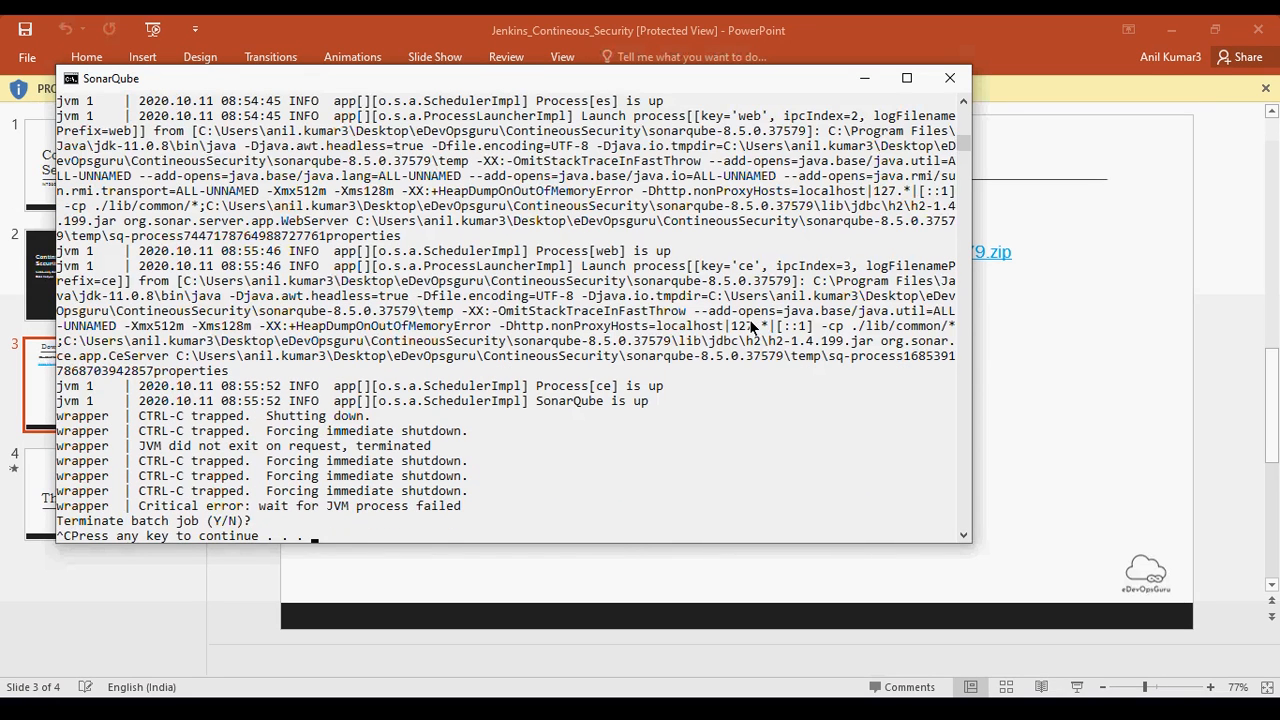
key(ctrl+c)
key(ctrl+c)
key(Return)
key(Return)
key(Return)
- Move up to the SonarQube bin directory and list its contents with dir
key(Return)
key(Return)
text(cd ../)
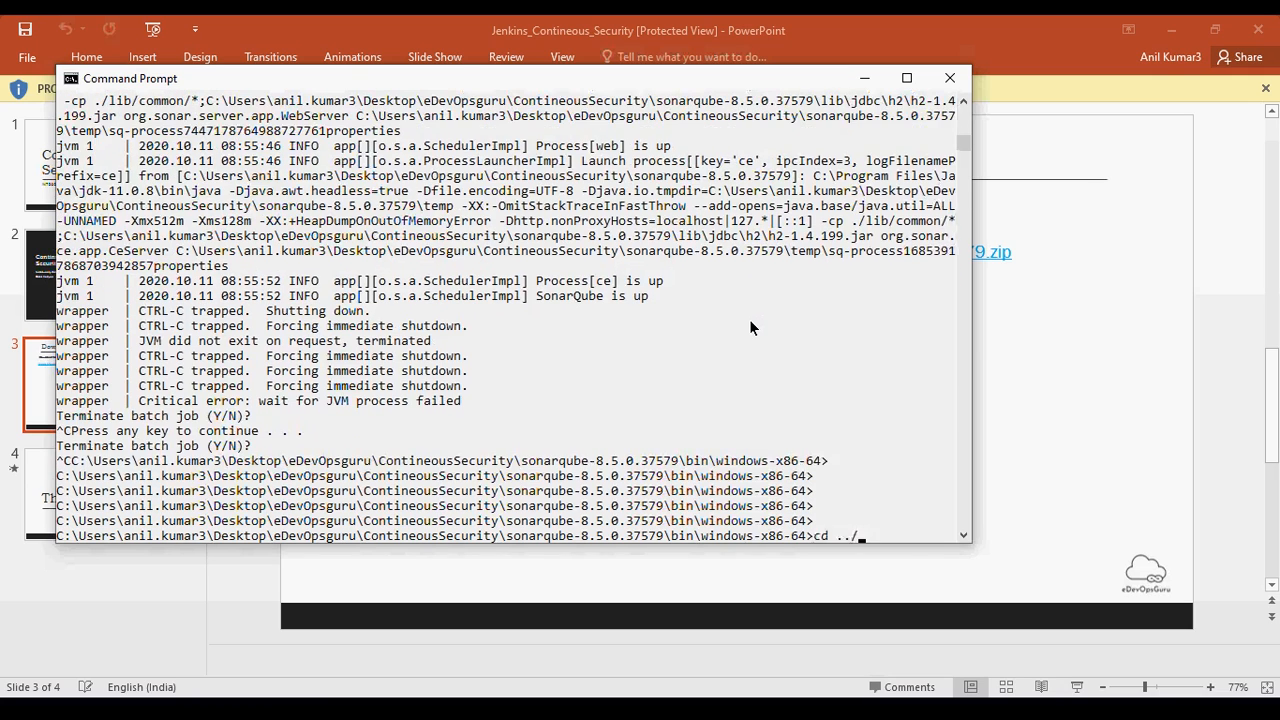
key(Return)
text(ls)
key(Return)
text(dir)
key(Return)
key(Return)
key(Return)
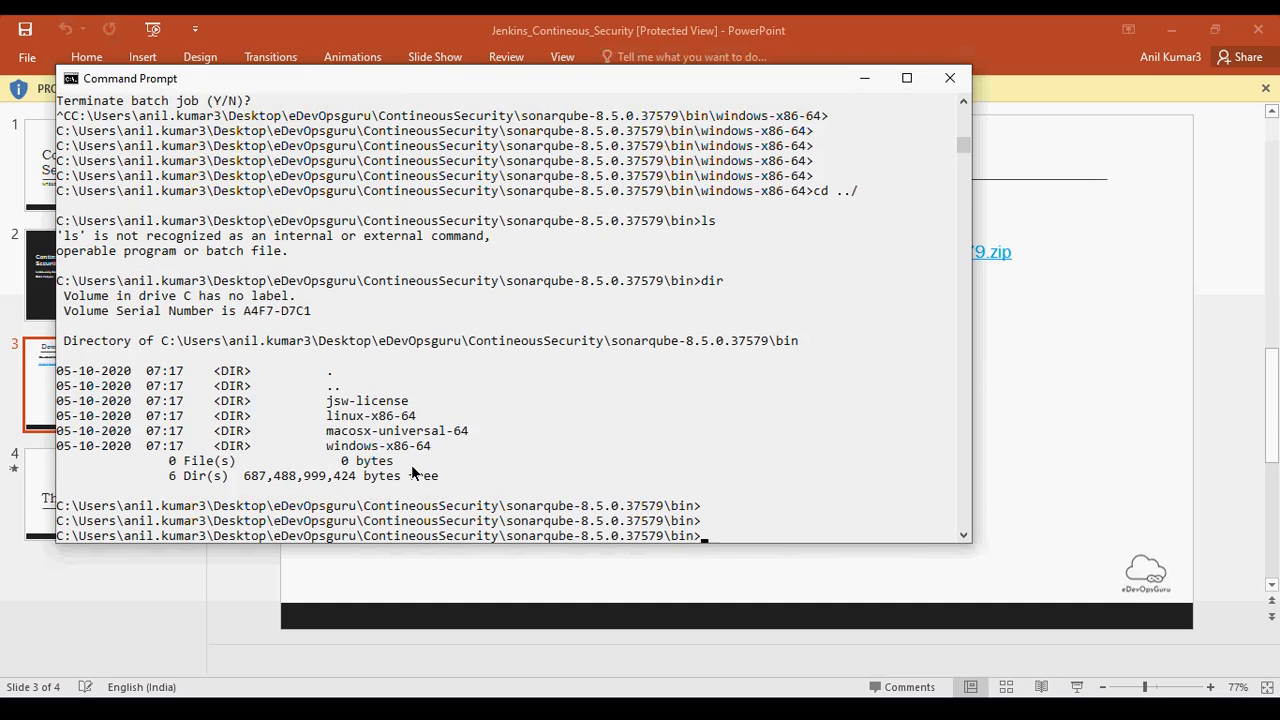
- Change into the windows-x86-64 directory and list its files
text(cd win)
key(Tab)
key(Return)
text(dir)
key(Return)
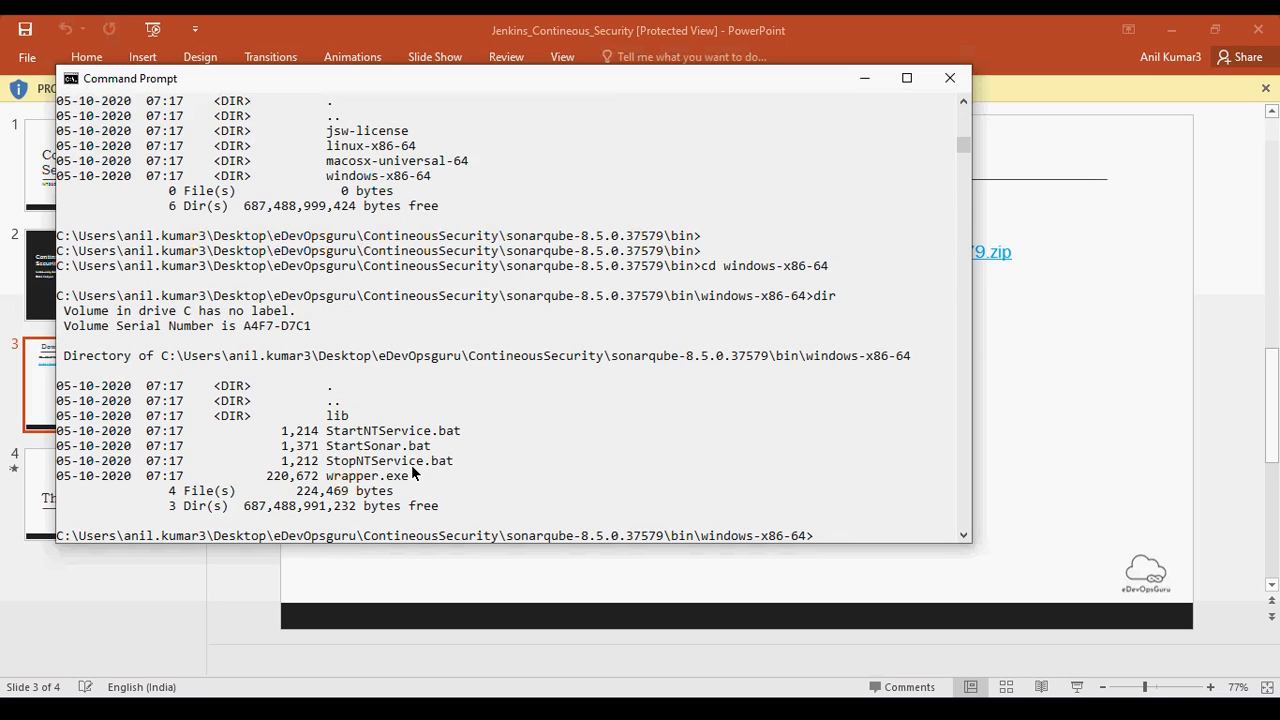
- Start the SonarQube server by running StartSonar.bat
text(Start)
key(Tab)
key(Tab)
key(Return)
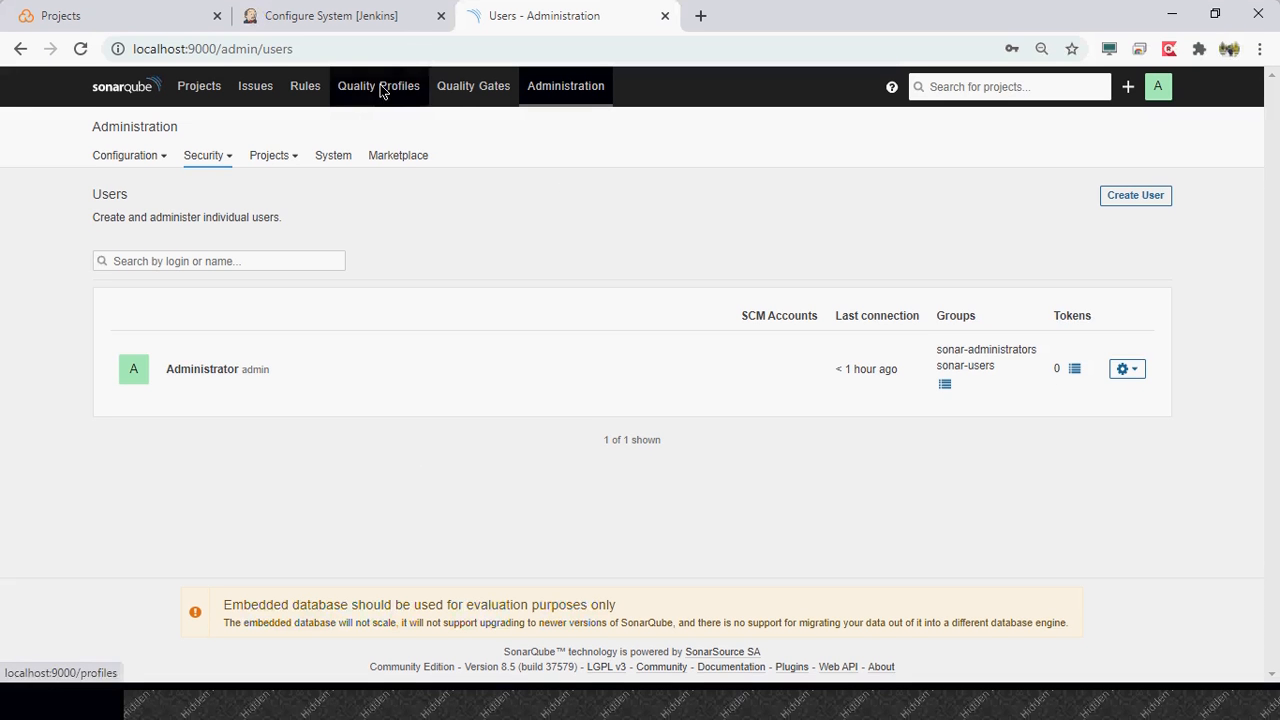
- Switch to Chrome, load localhost:9000, and check SonarQube's startup progress in the console
click(411, 64)
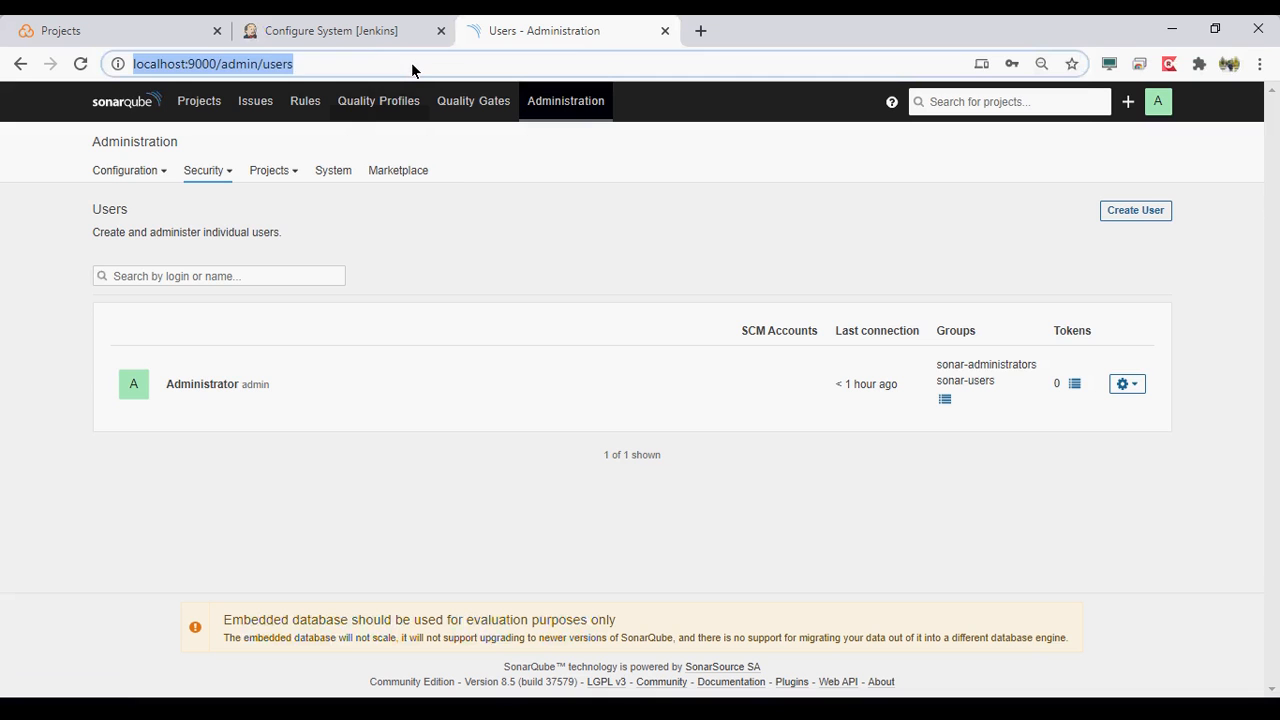
text(localhost:)
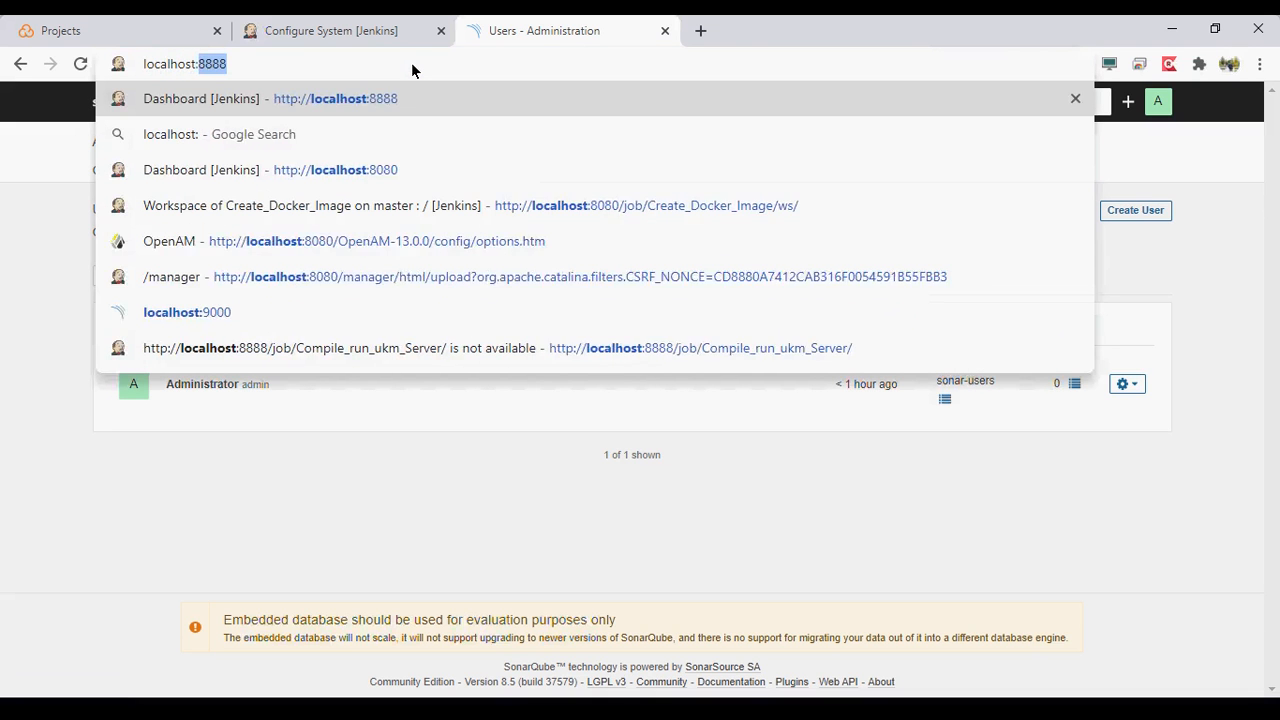
text(9000)
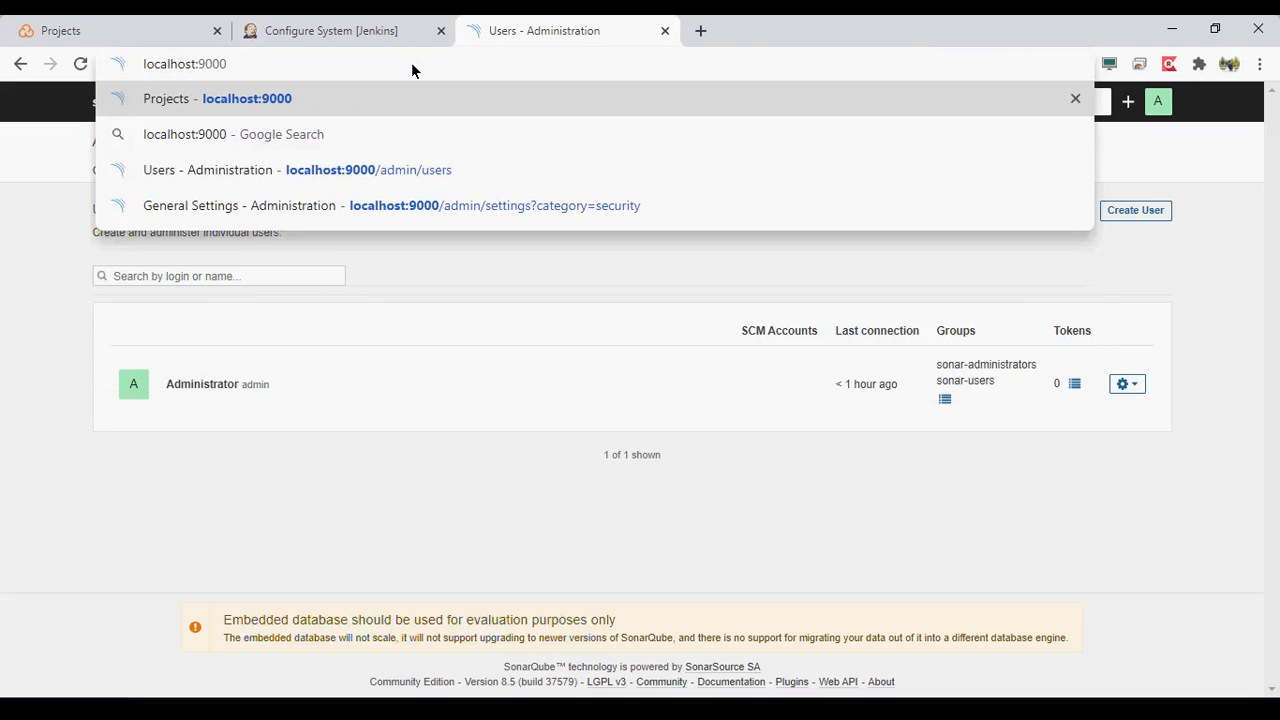
key(Return)
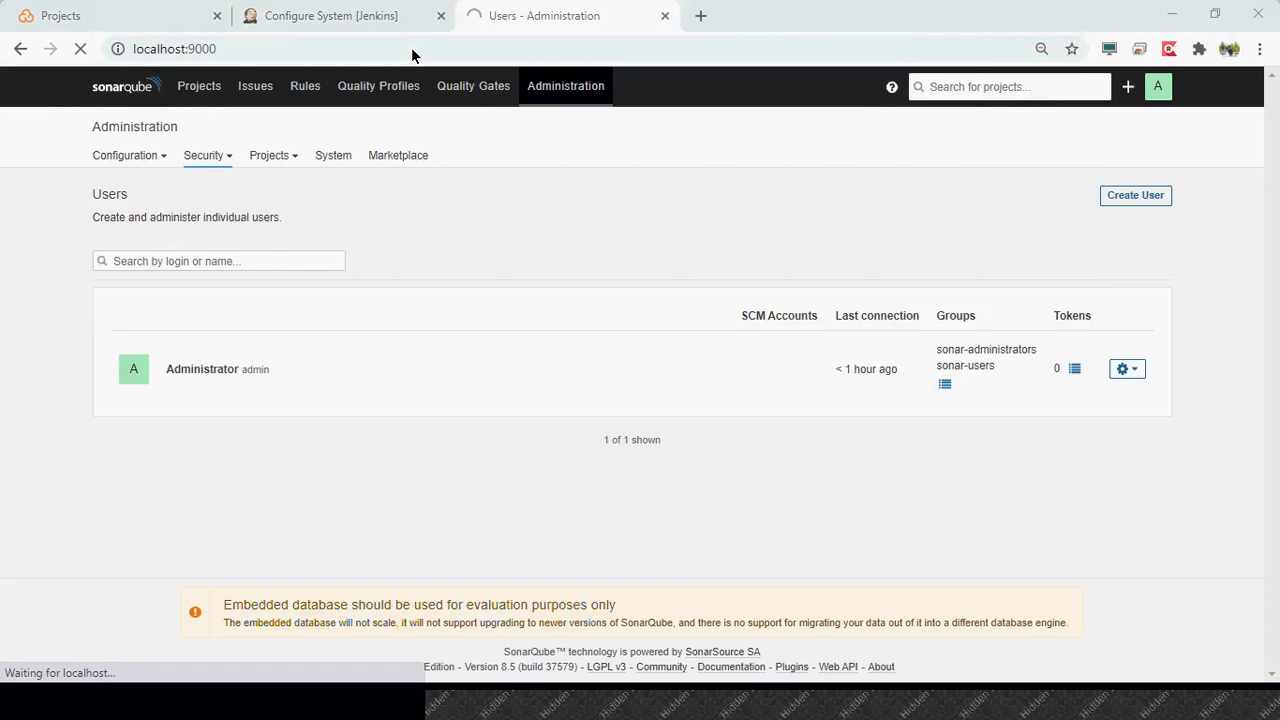
key(alt+Tab)
key(alt+Tab)
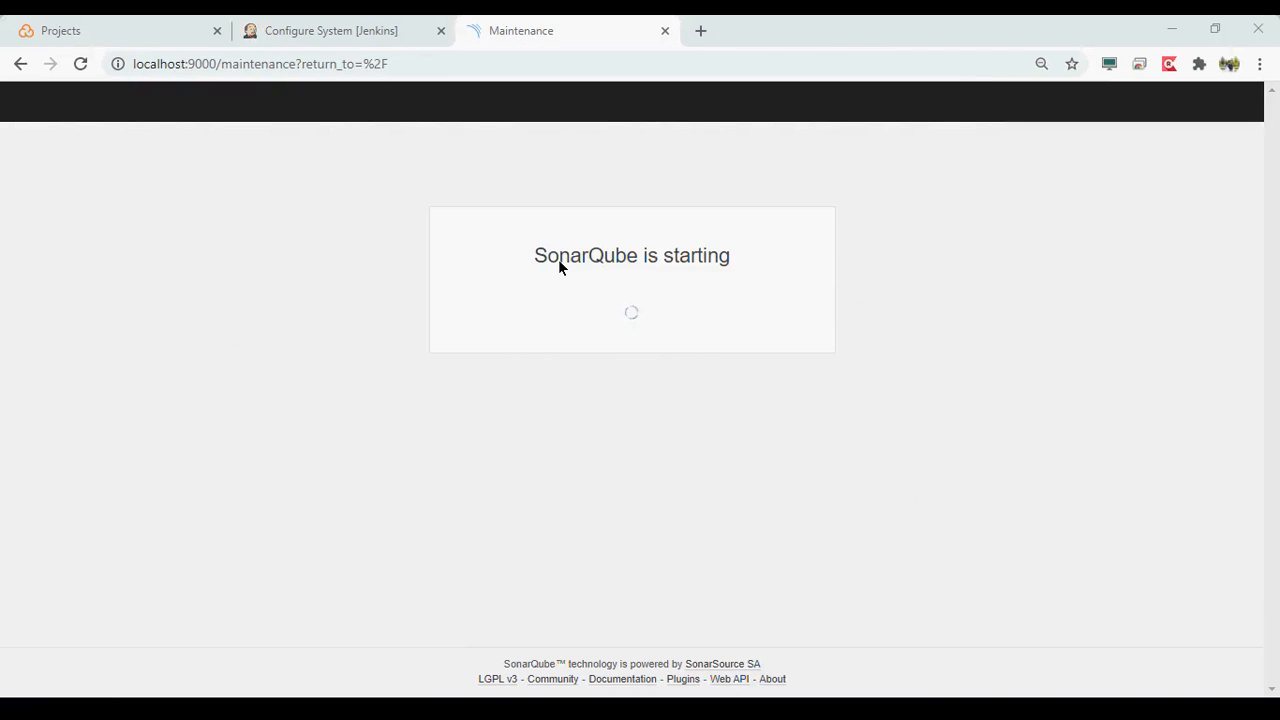
key(alt+Tab)
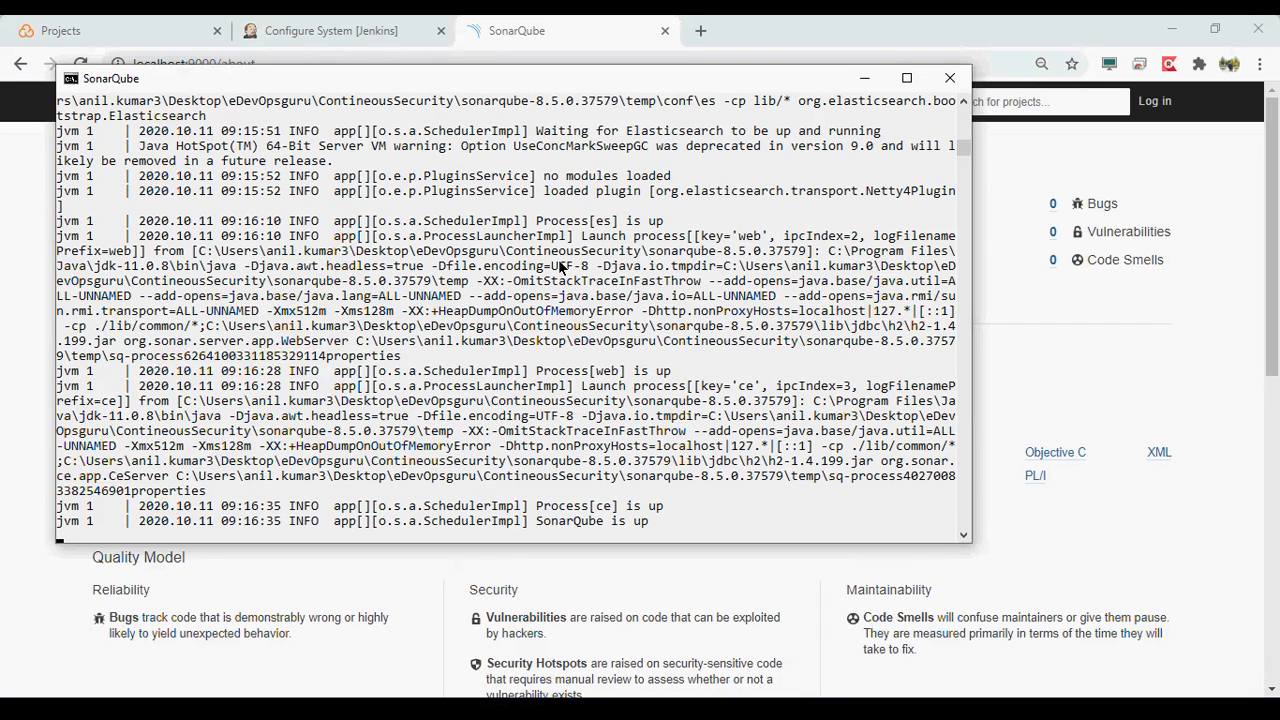
- Find sonar.properties in the conf folder of sonarqube-8.5.0.37579 in File Explorer and switch to that file in Notepad++
click(648, 708)
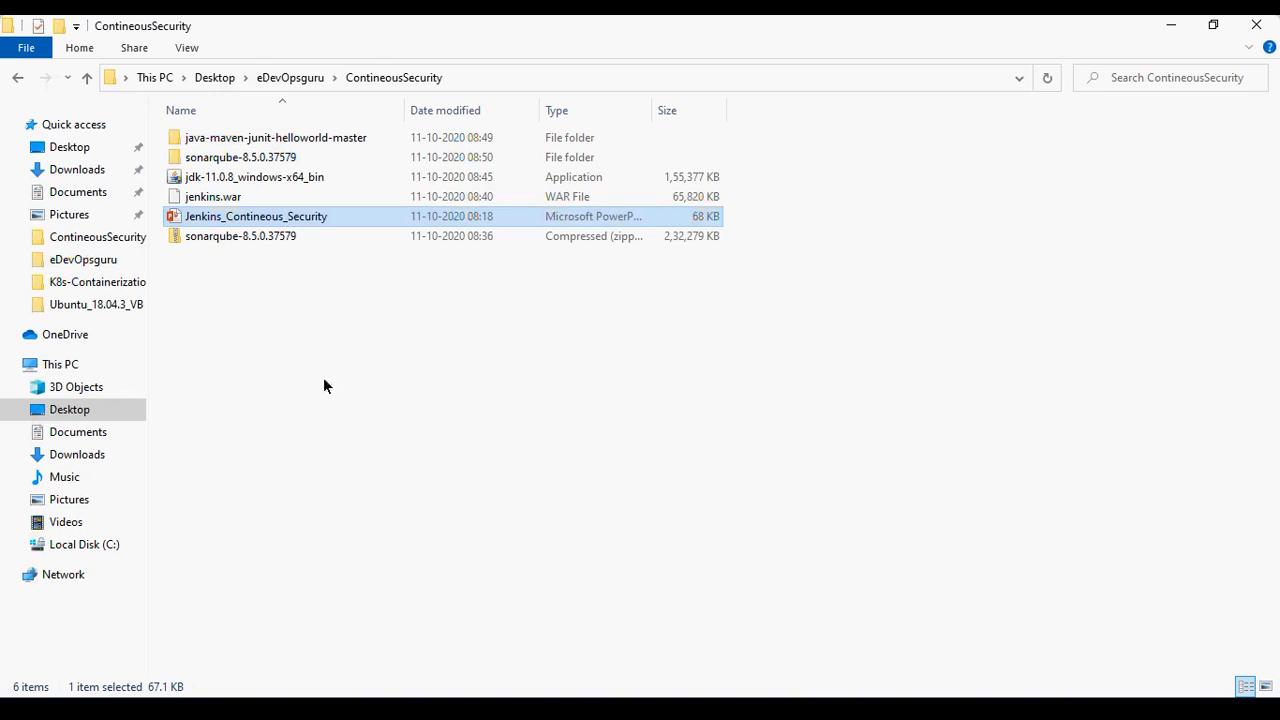
double_click(330, 160)
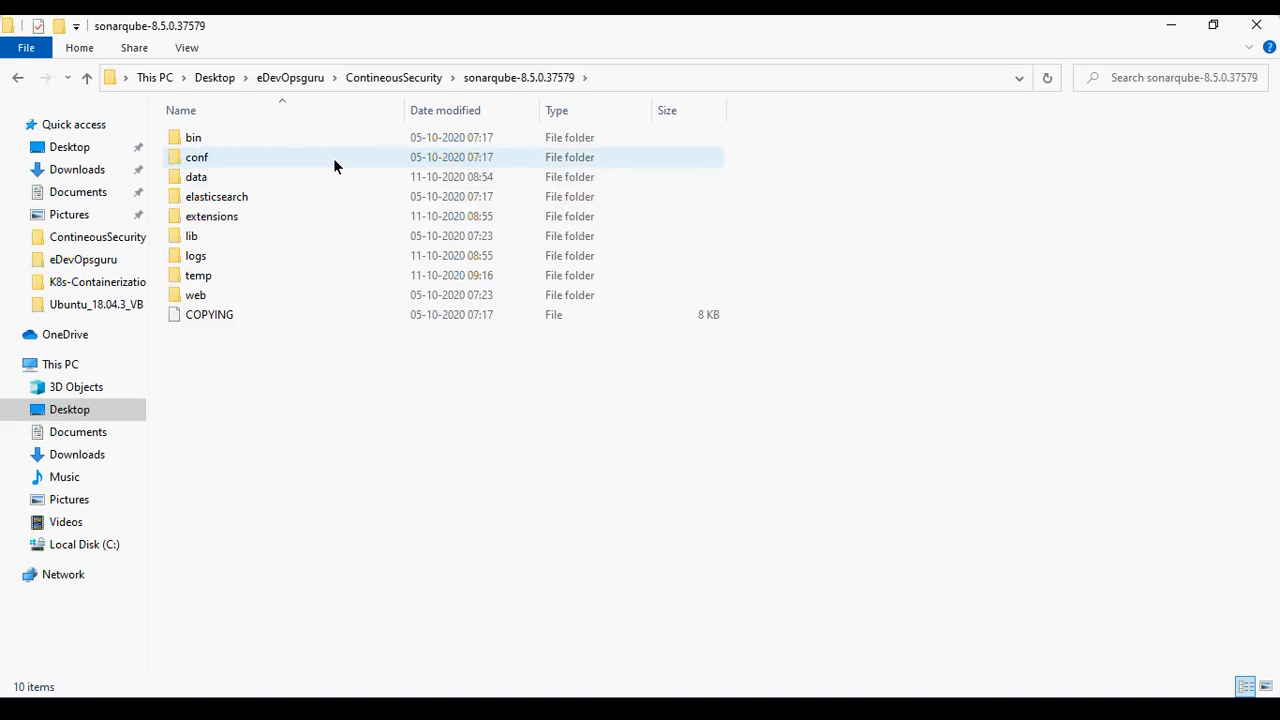
double_click(196, 157)
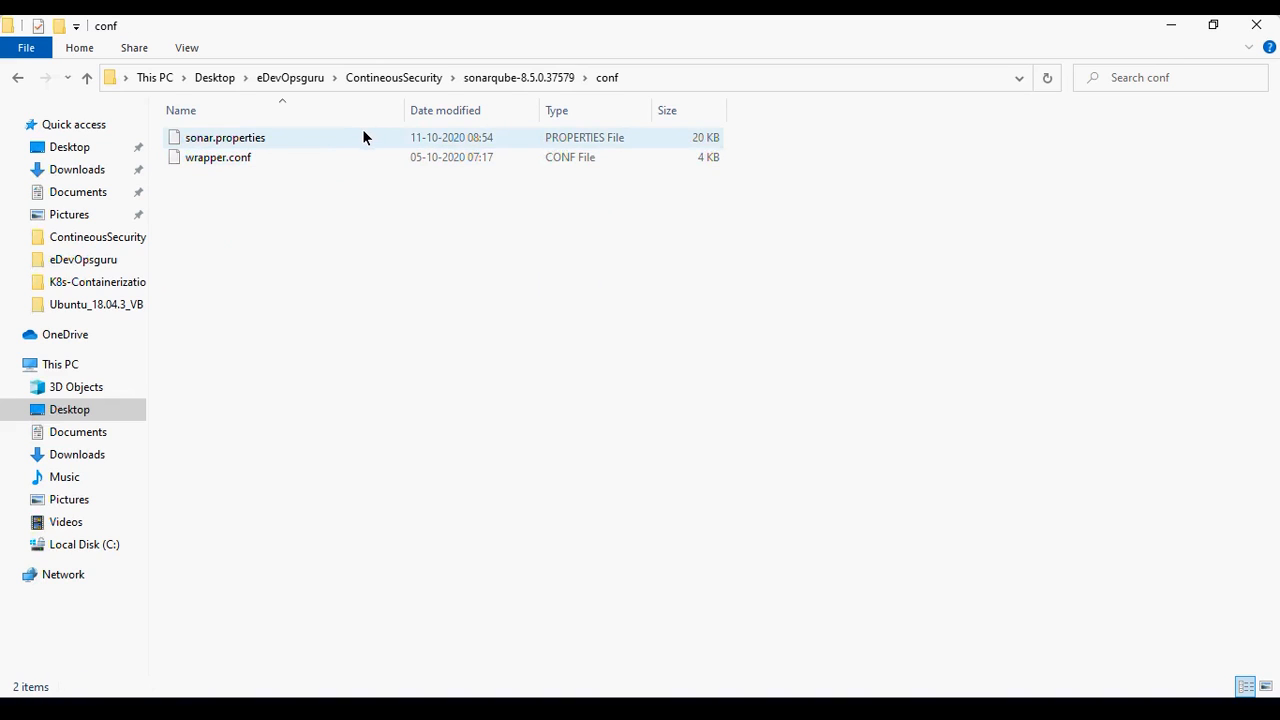
click(363, 138)
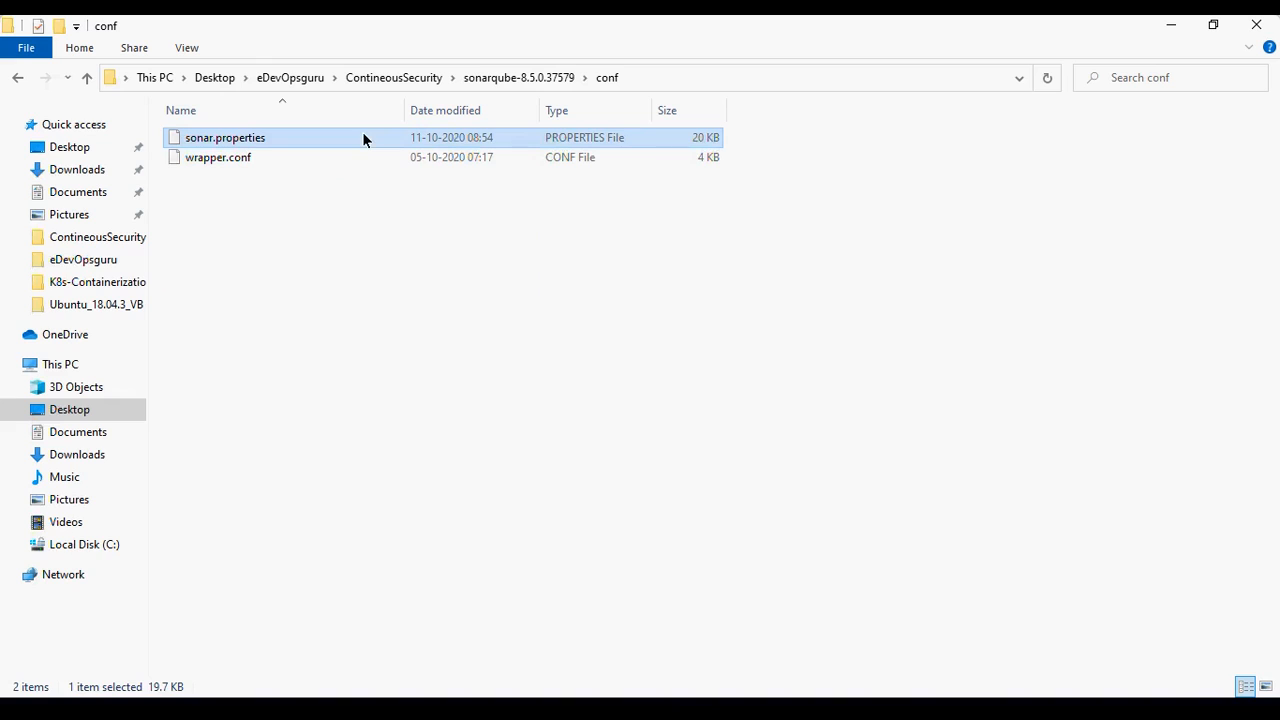
key(alt+Tab)
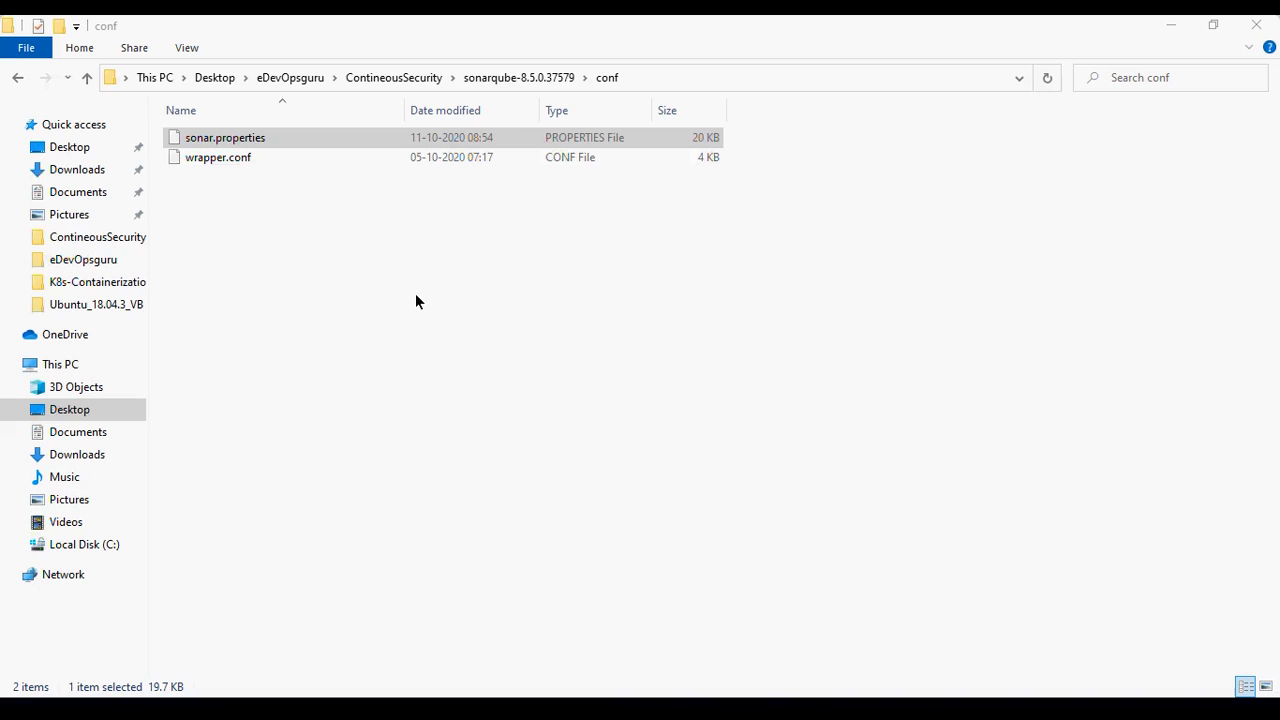
click(828, 638)
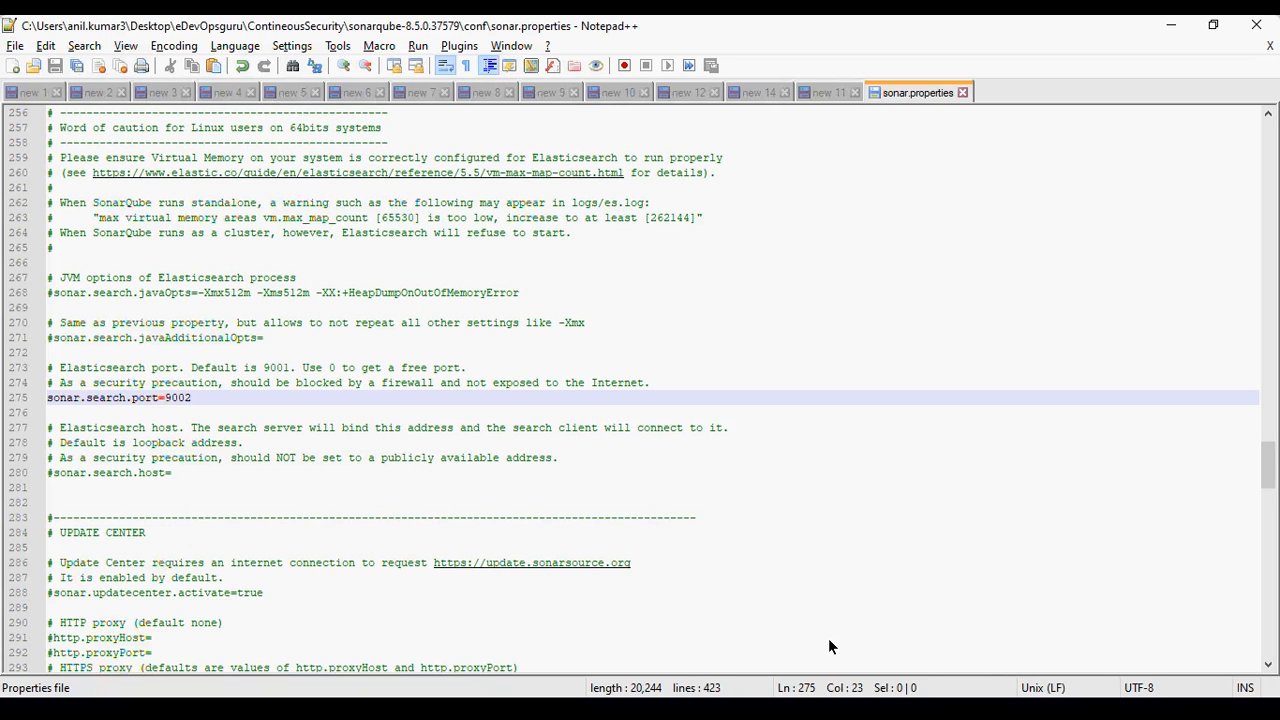
- Re-enter 9002 as the Elasticsearch port on the sonar.search.port line and leave the line uncommented
key(Home)
text(#)
key(End)
key(BackSpace)
text(1)
key(BackSpace)
text(2)
key(Home)
key(Delete)
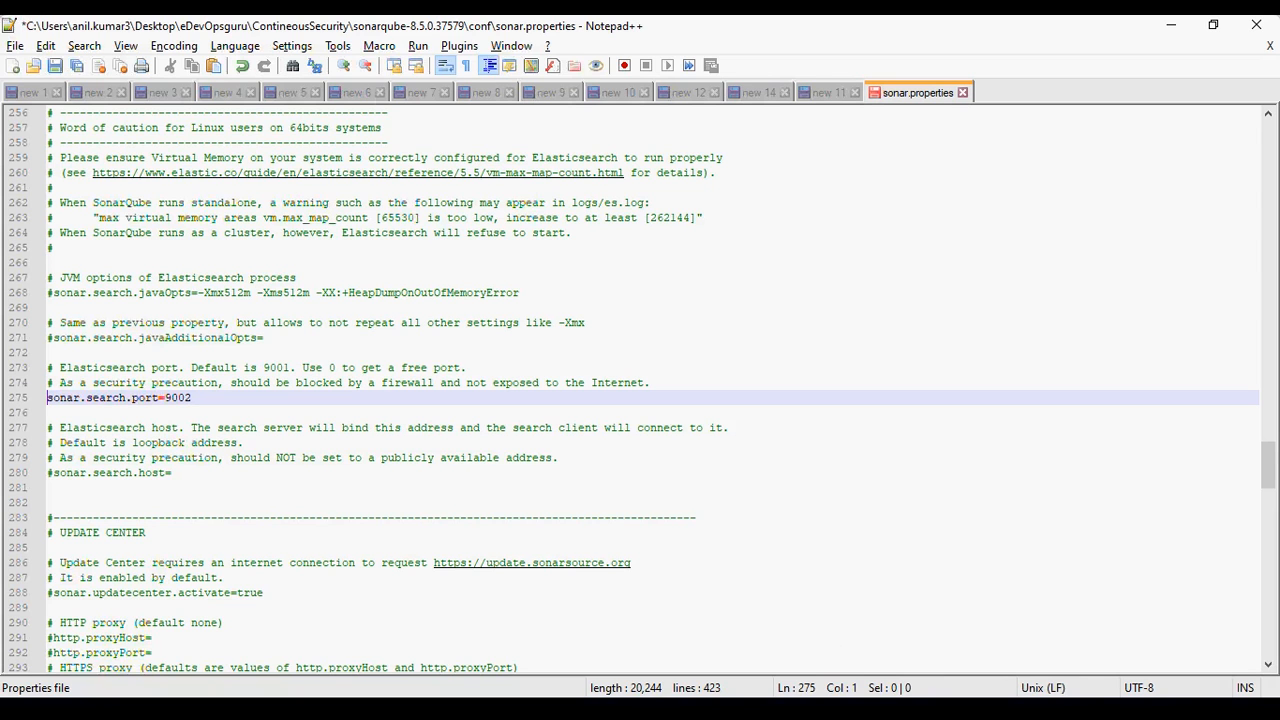
- Return to SonarQube in Chrome, log in with the saved admin credentials, and dismiss the browser's password warning
key(alt+Tab)
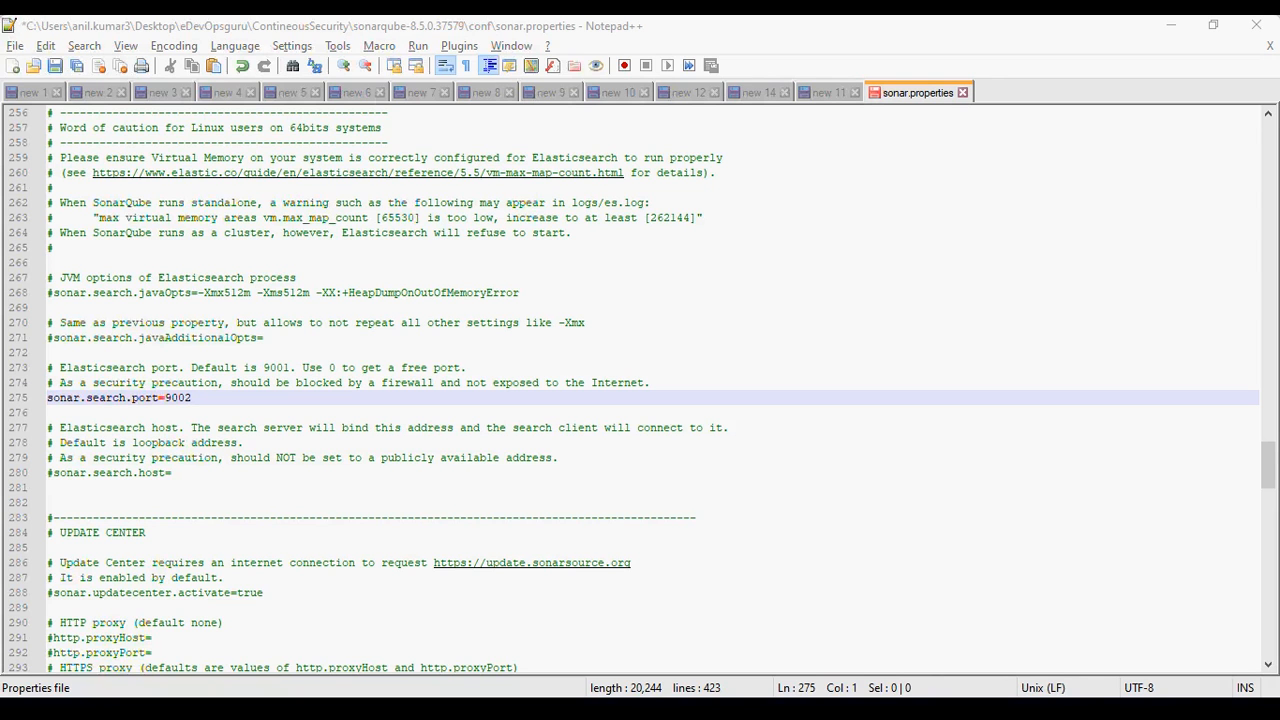
key(alt+Tab)
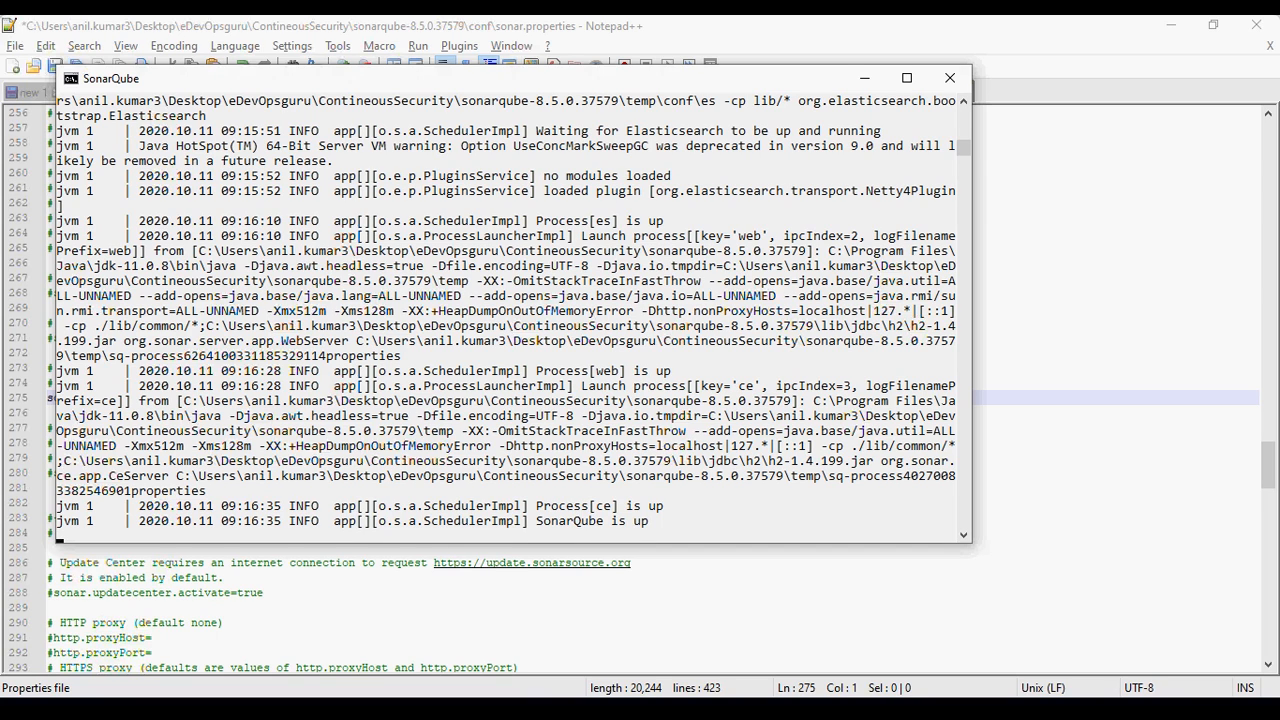
key(alt+Tab)
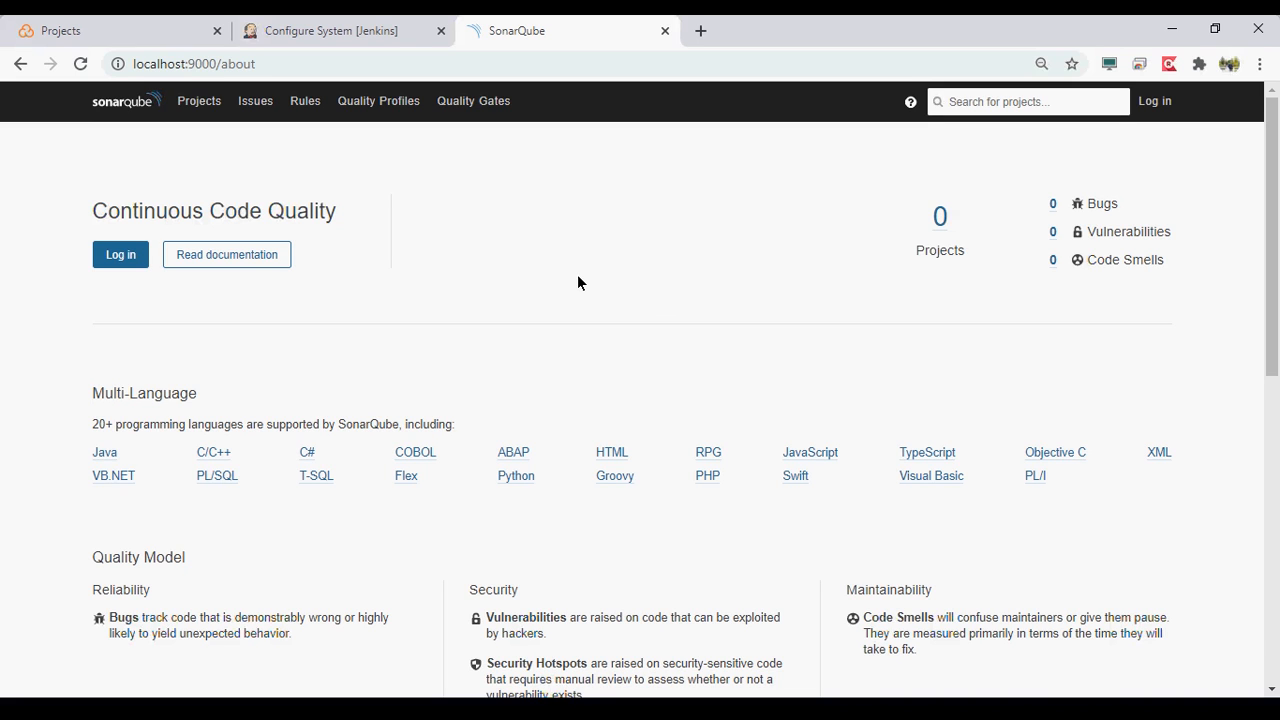
click(1160, 102)
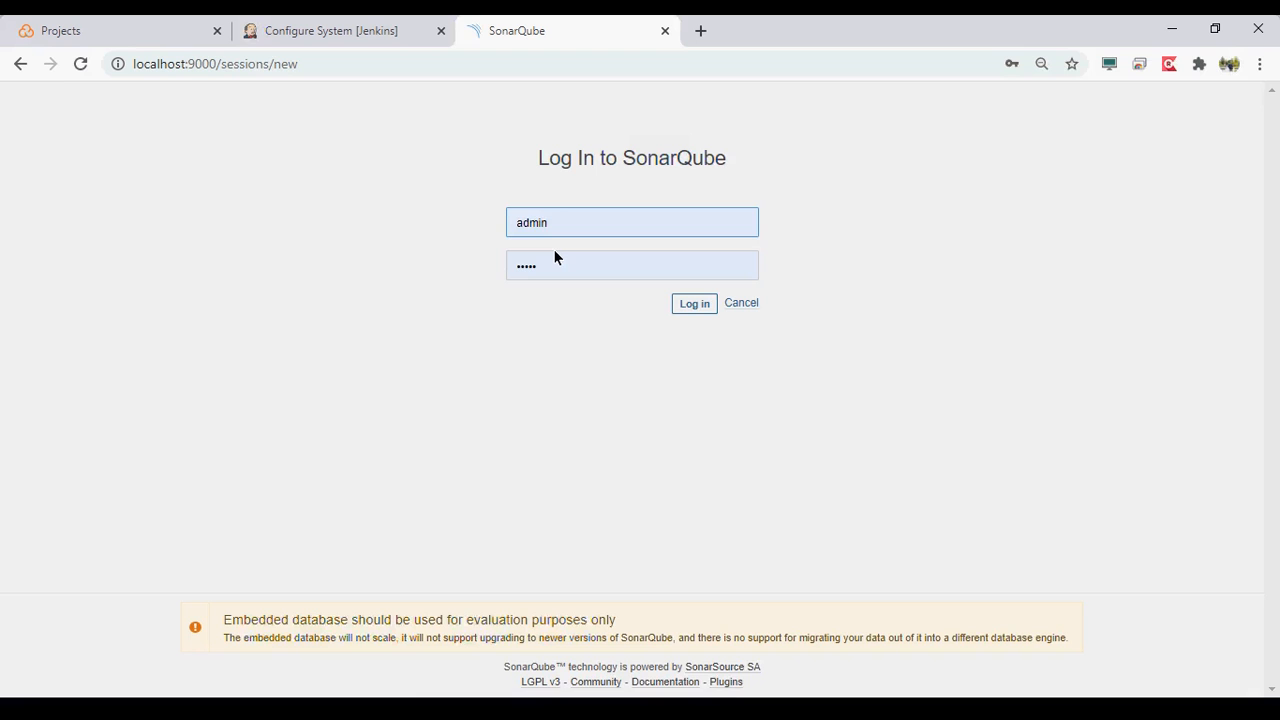
click(688, 303)
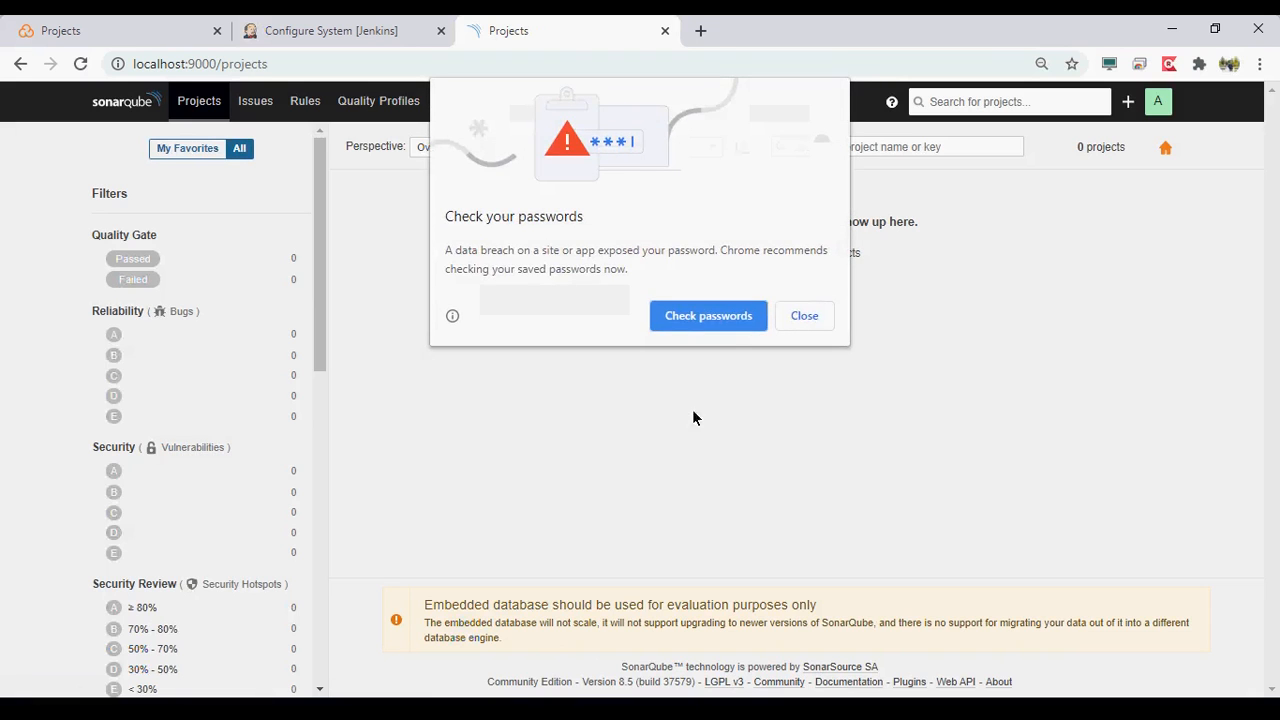
click(794, 318)
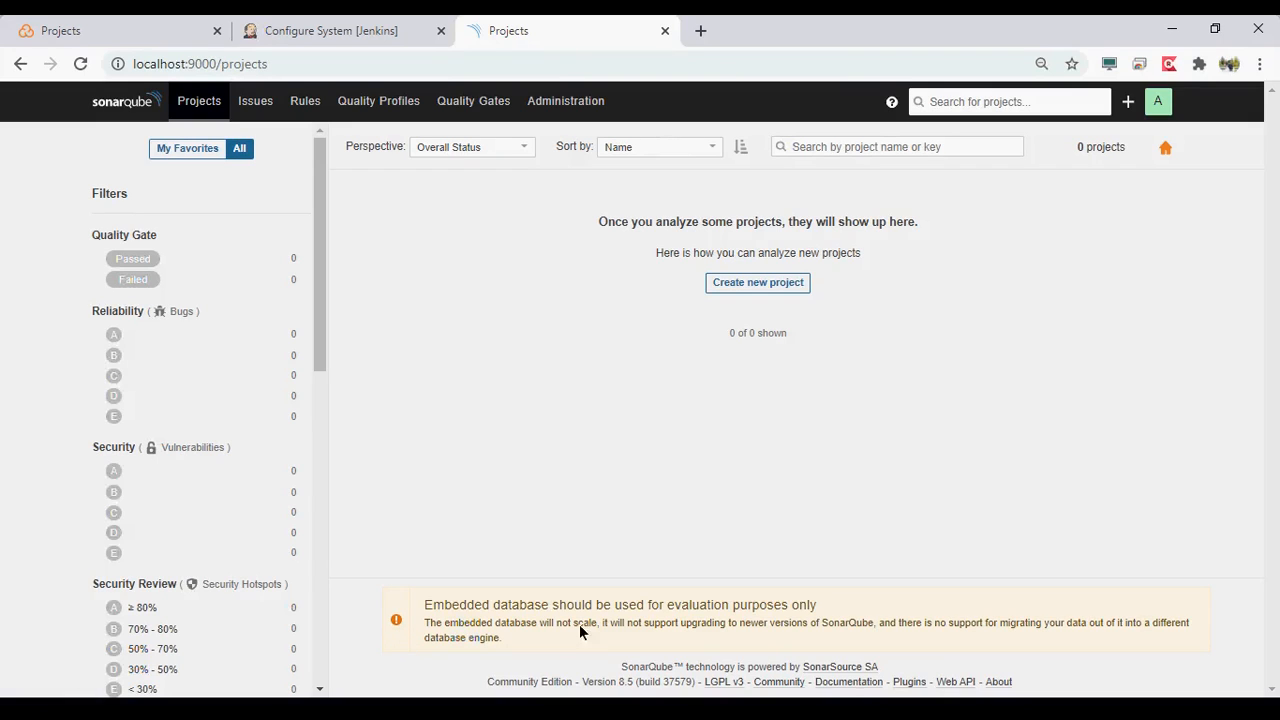
- Examine the embedded database notice and the project filters from Quality Gate and Reliability down to Languages and Tags
triple_click(490, 612)
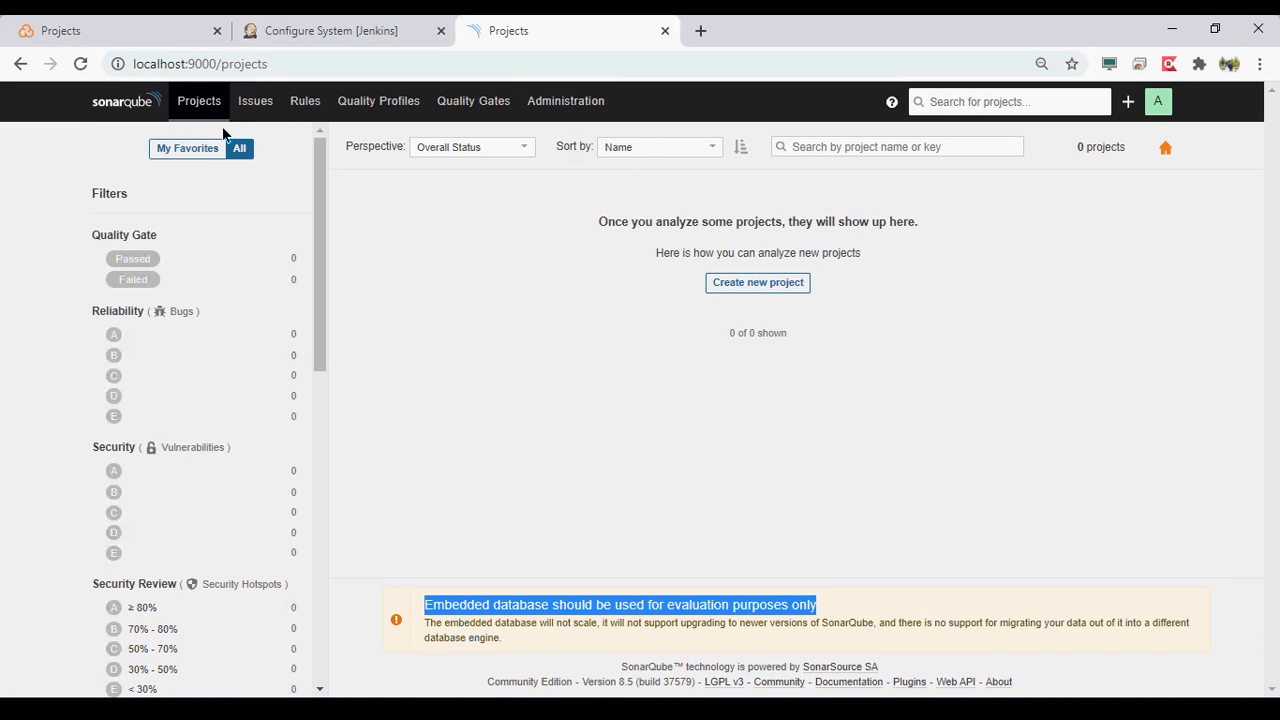
click(118, 87)
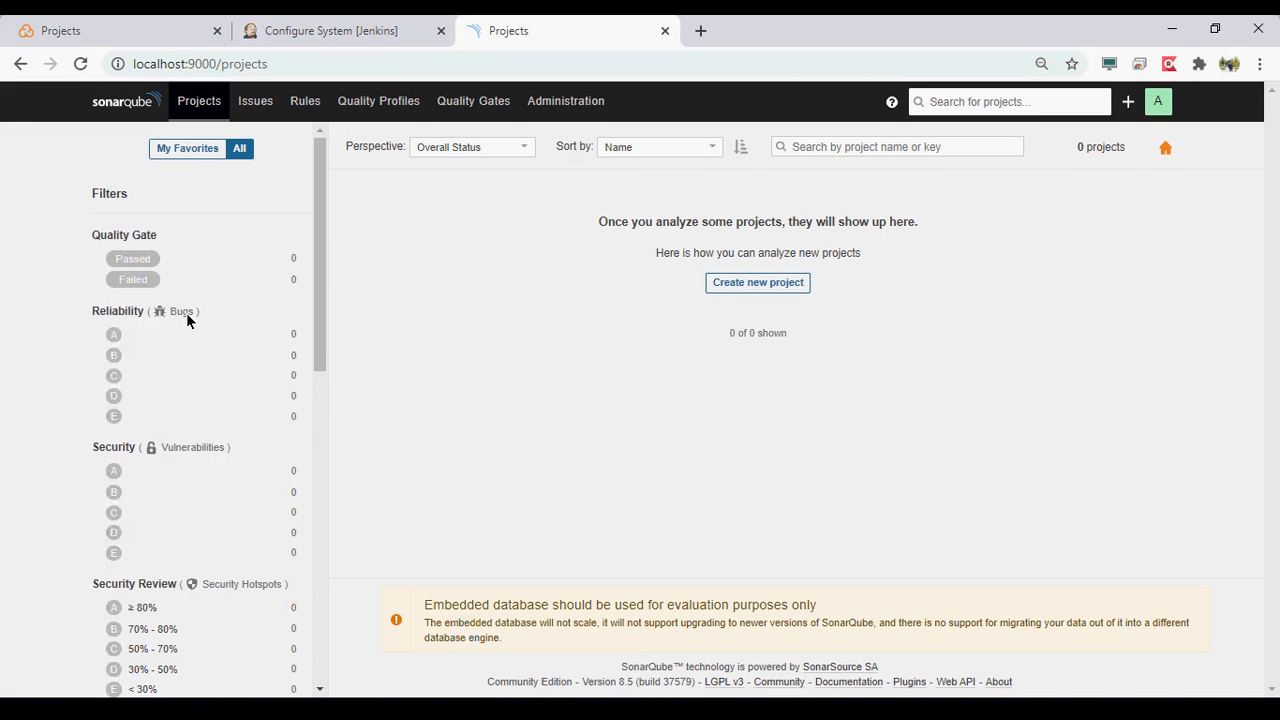
scroll(186, 313, down, 2)
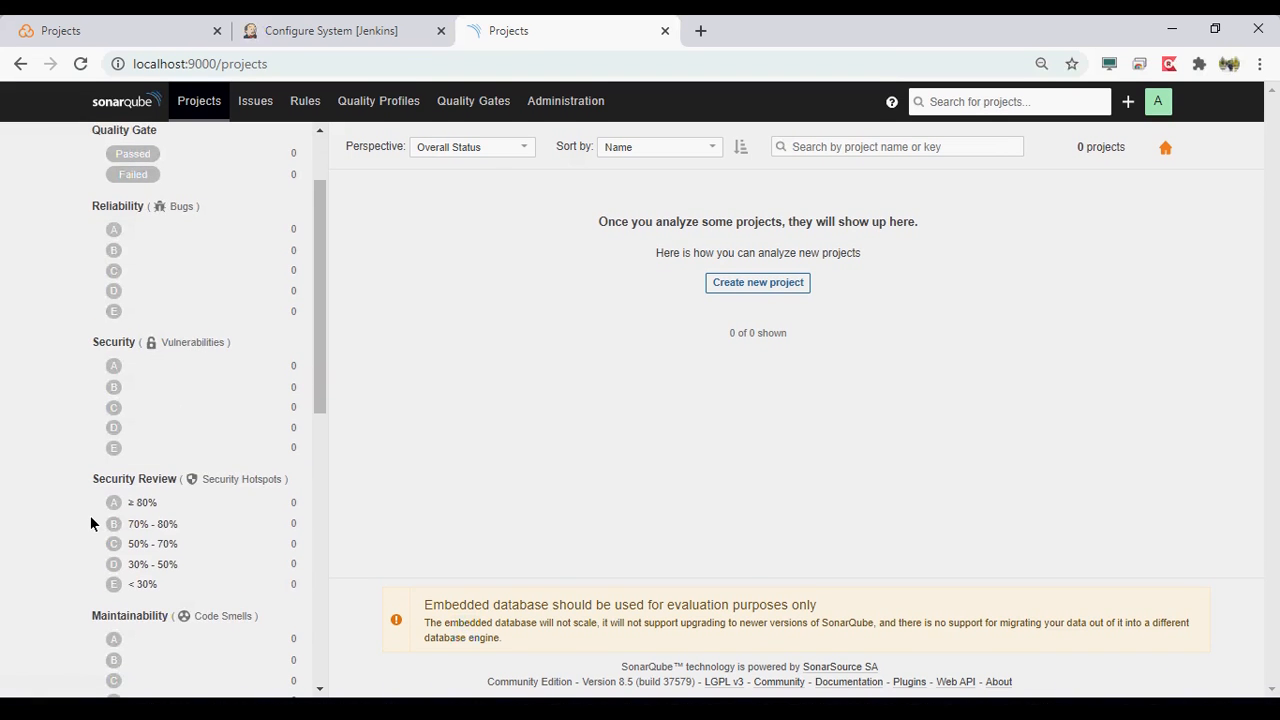
scroll(91, 513, down, 5)
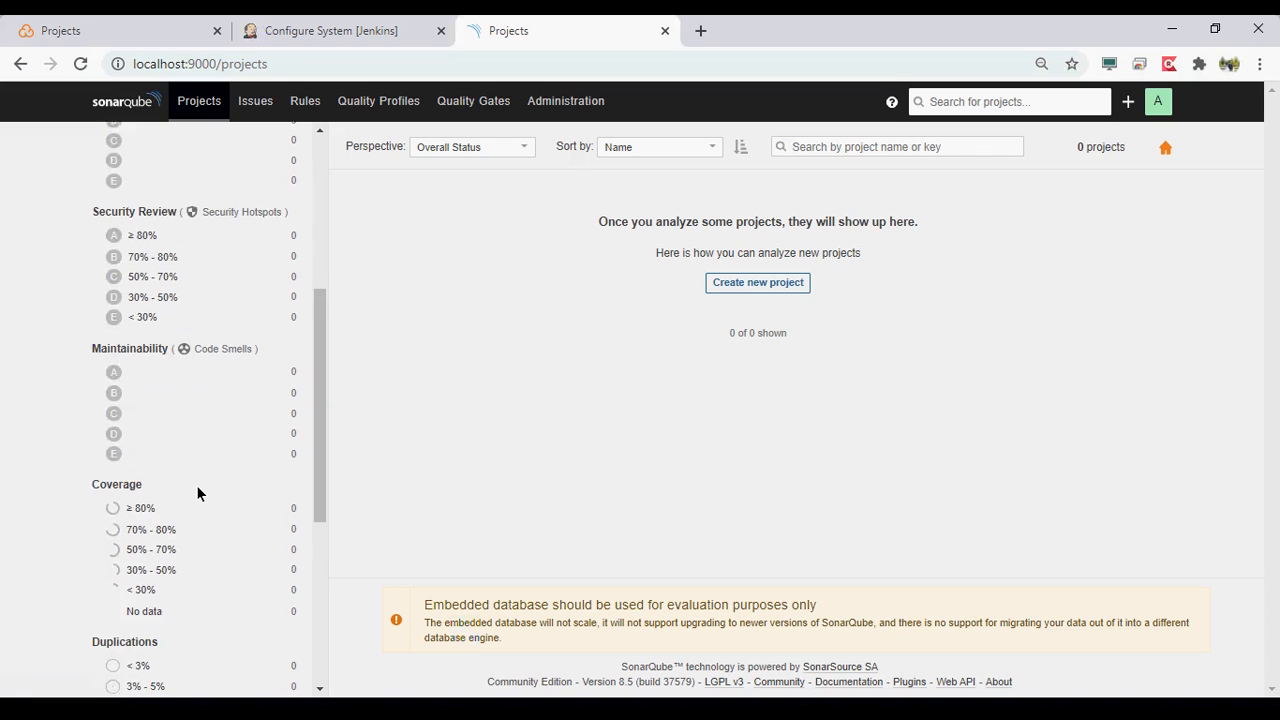
scroll(196, 485, down, 2)
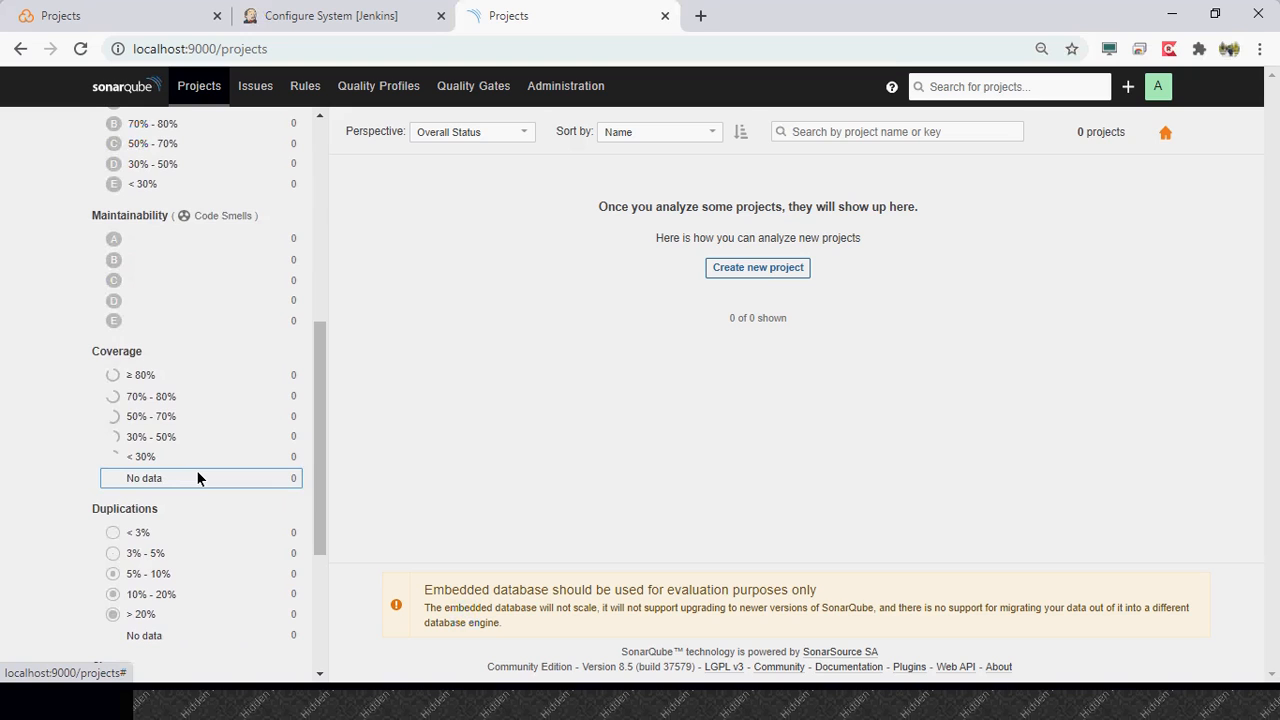
scroll(197, 471, down, 2)
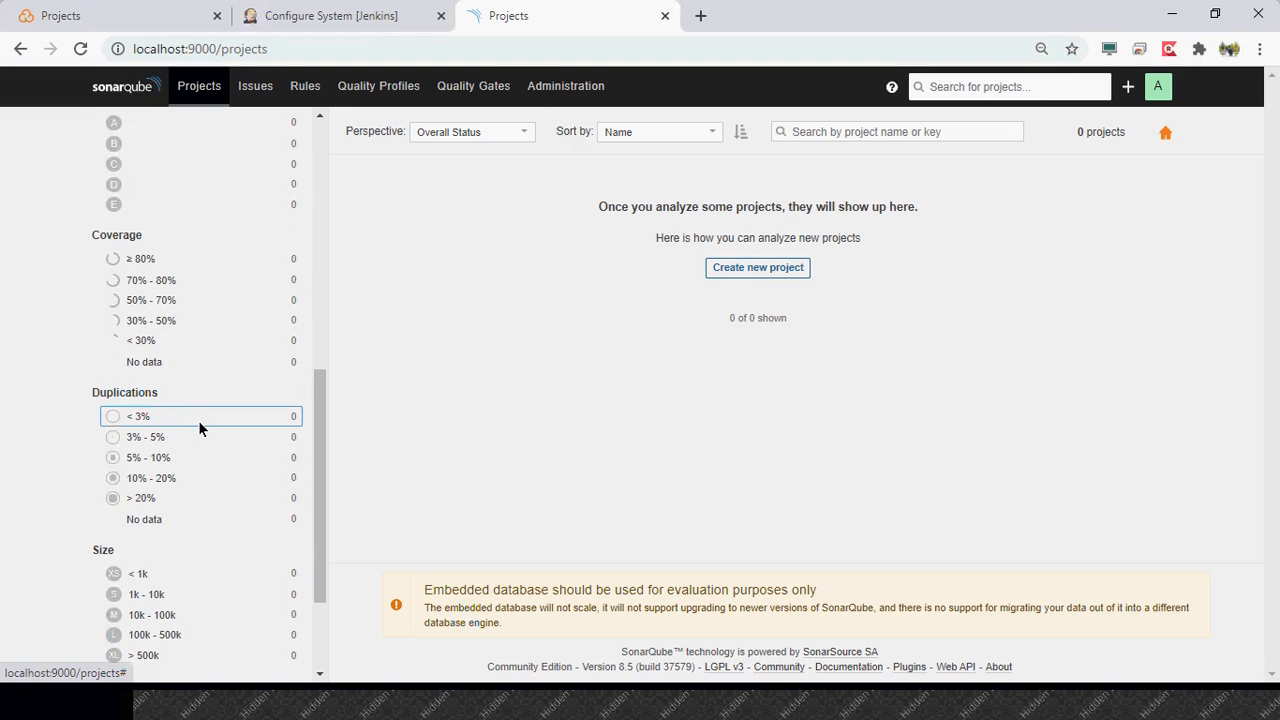
scroll(199, 427, down, 2)
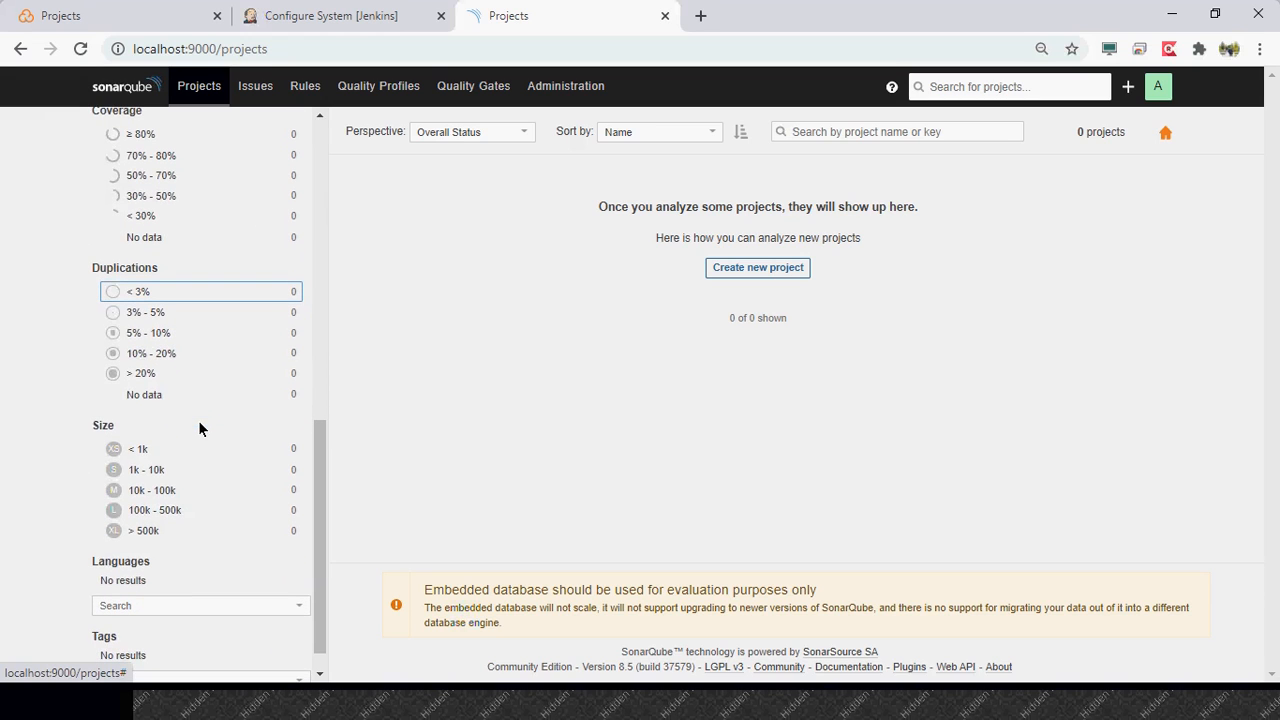
scroll(199, 428, down, 1)
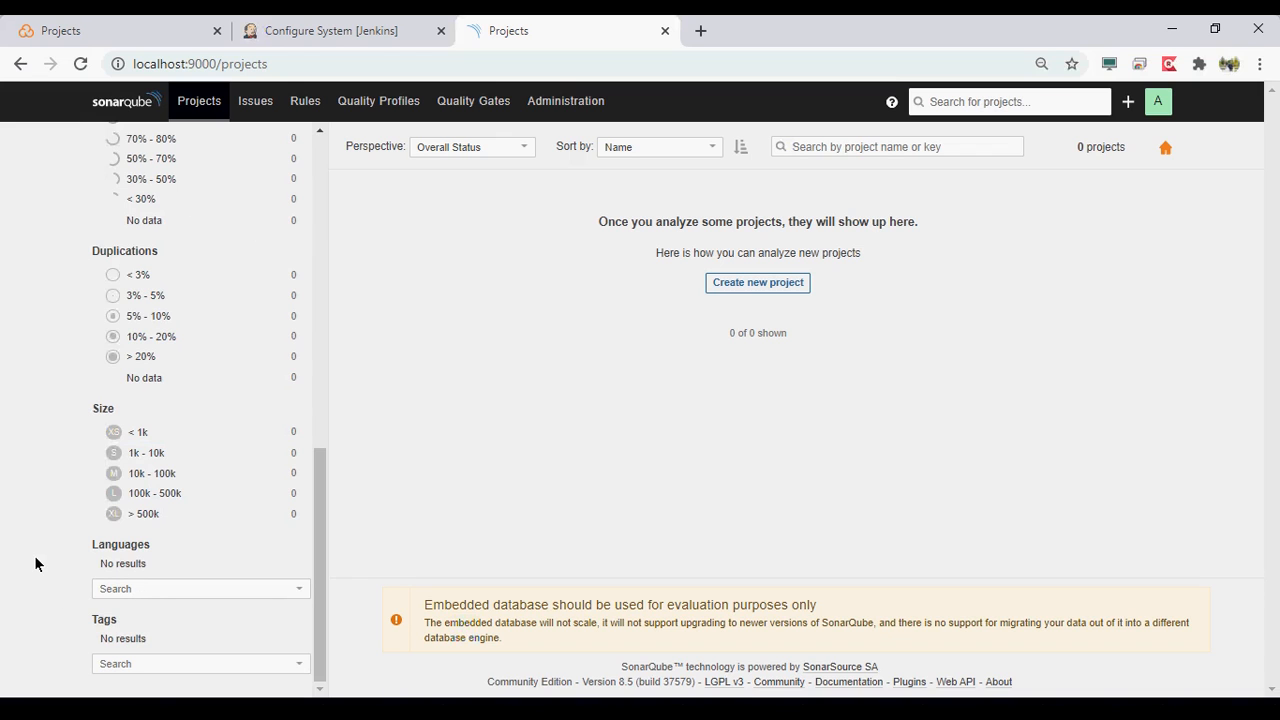
- Leave the project creation form, open the Issues page, and review its filters, expanding the Rule filter
scroll(34, 565, up, 10)
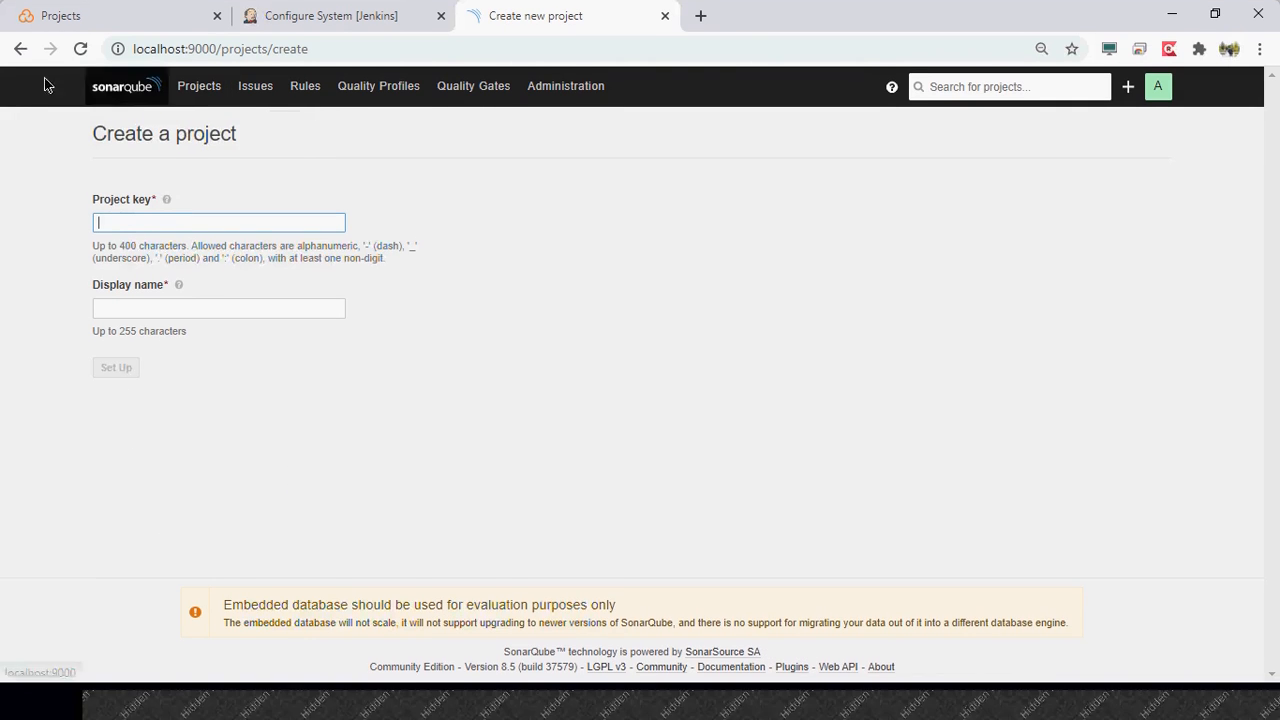
click(20, 64)
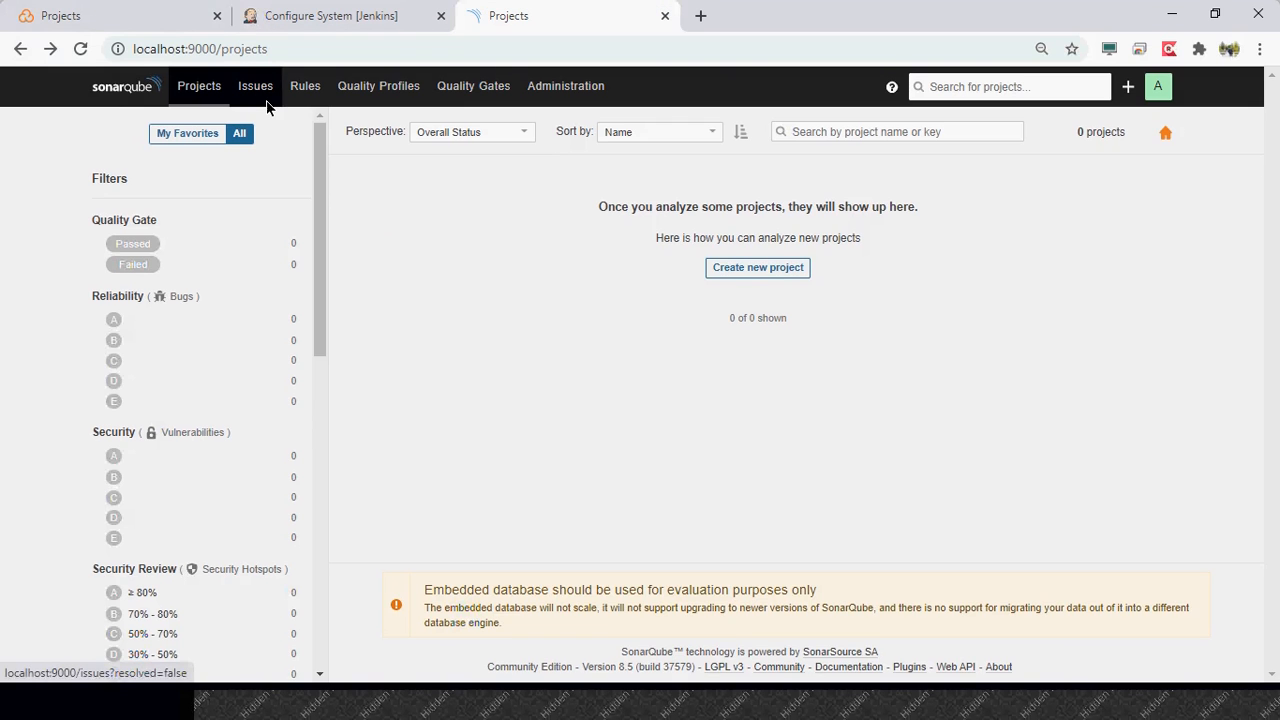
click(262, 108)
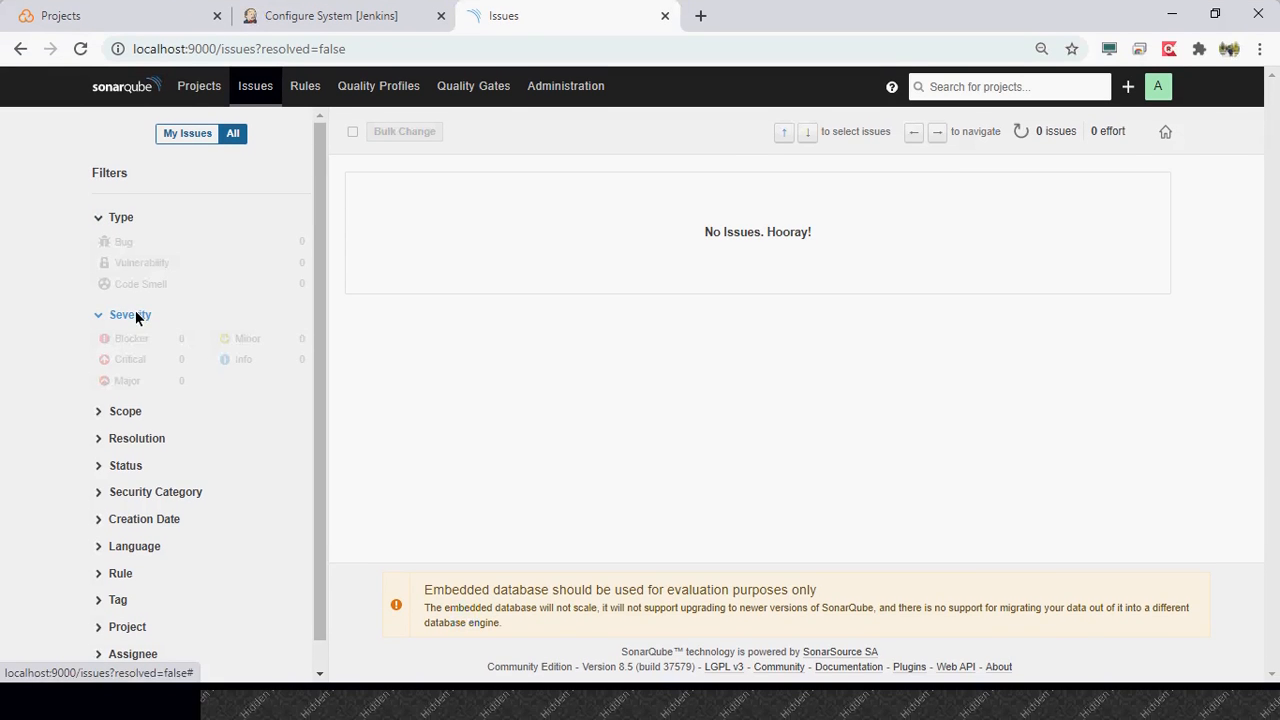
scroll(26, 447, down, 1)
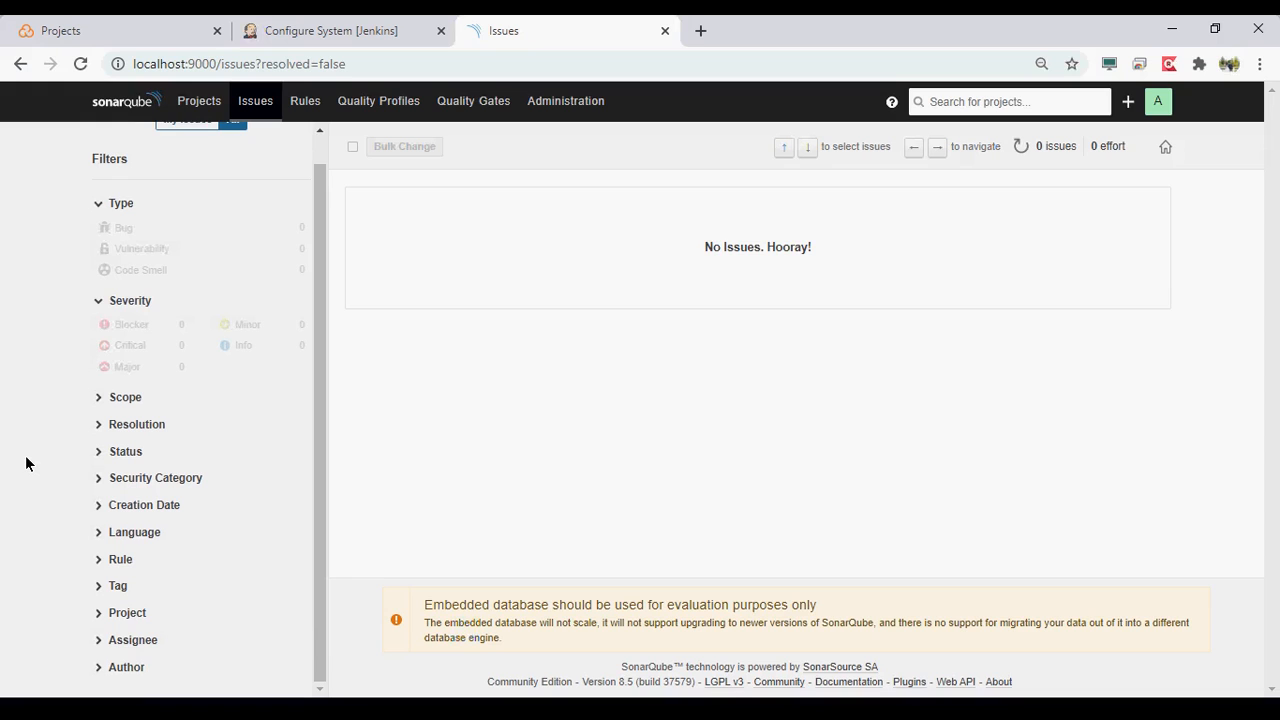
click(121, 560)
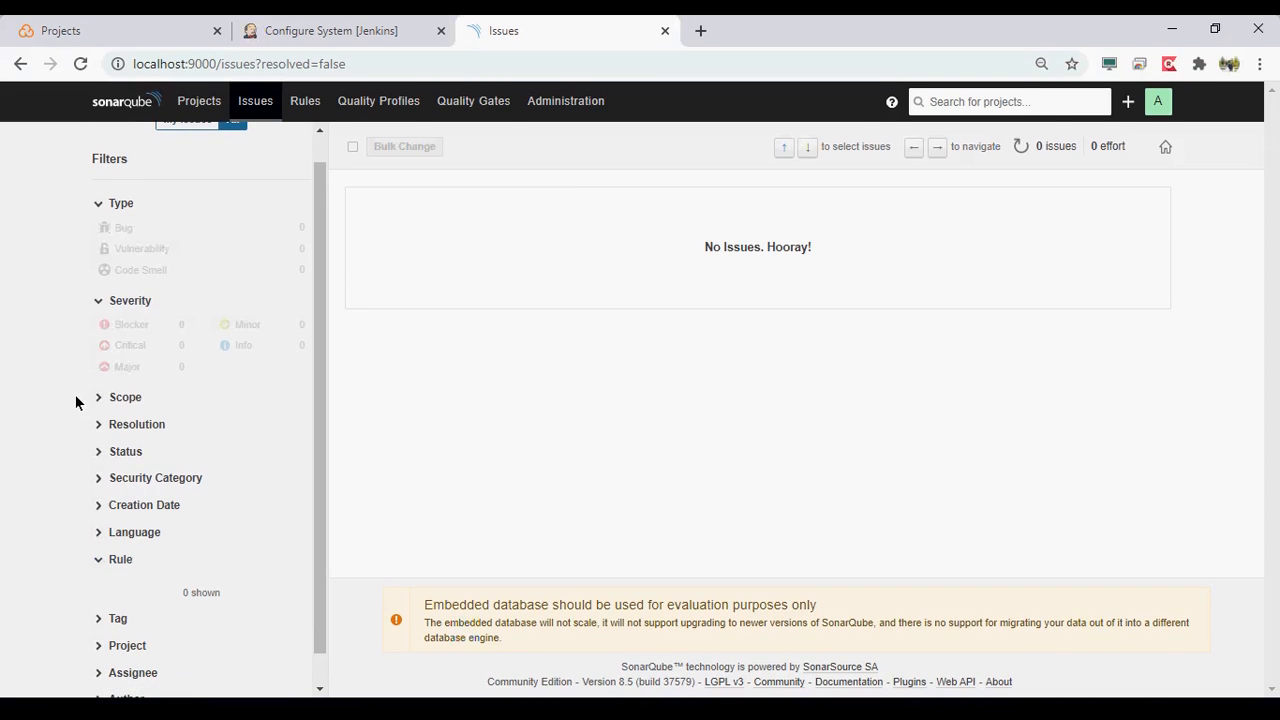
- Filter the coding rules to Java, view the rule '"main" should not "throw" anything', and return to the rule list
click(306, 100)
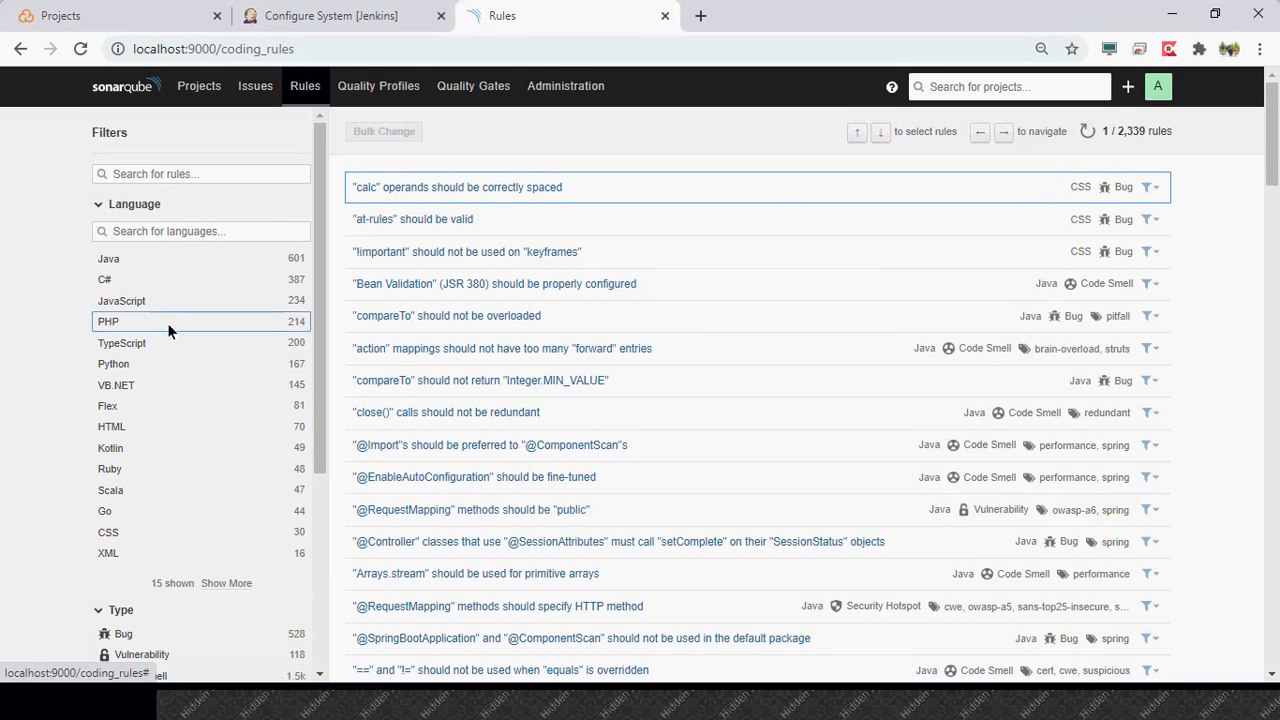
click(225, 262)
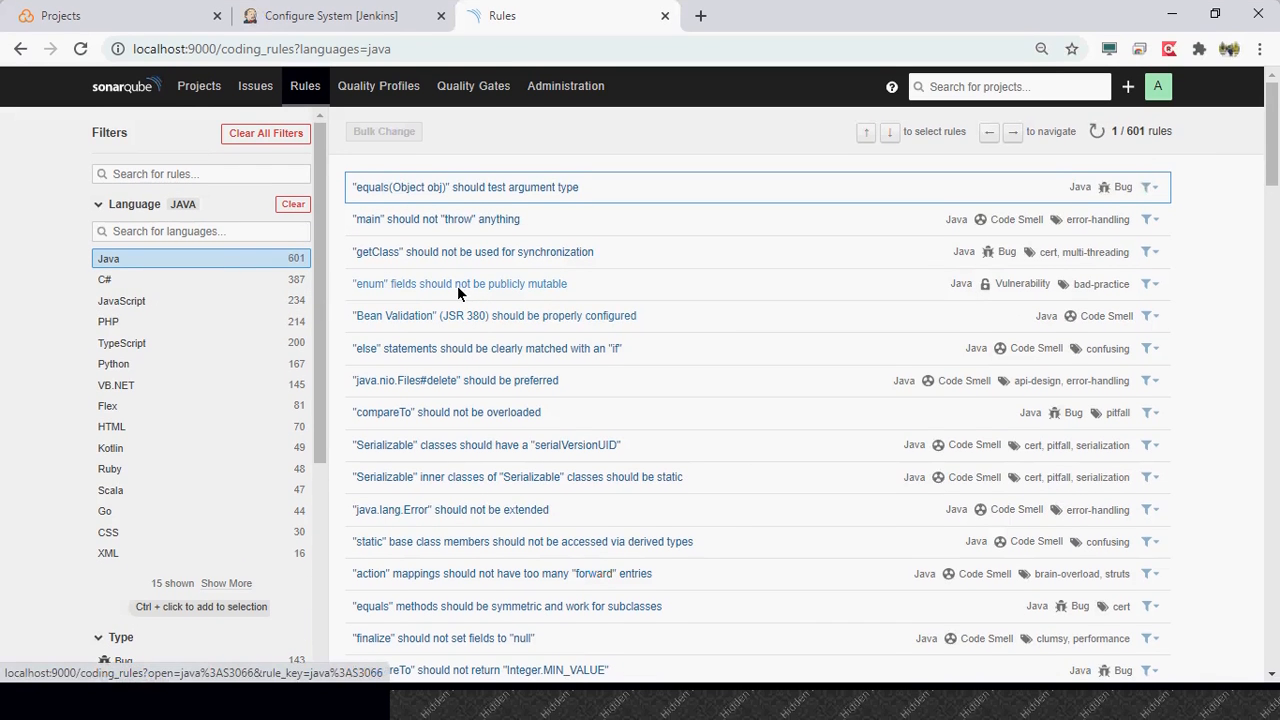
click(461, 219)
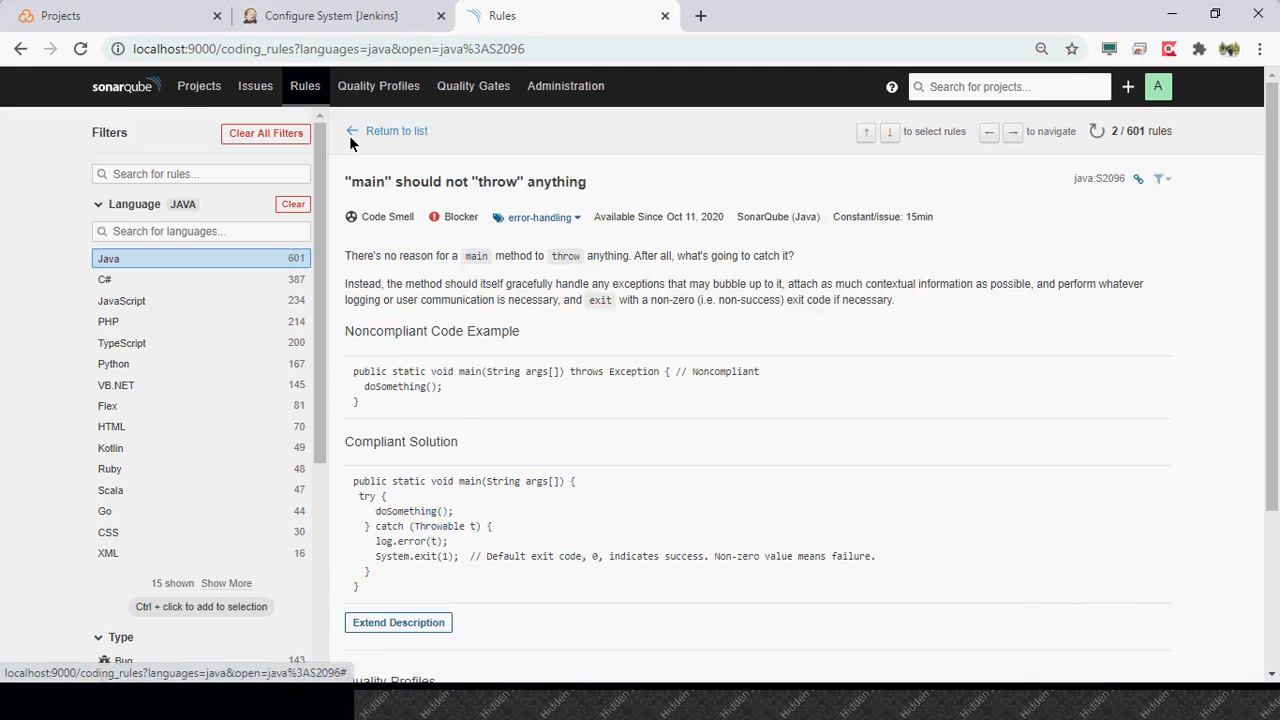
click(349, 135)
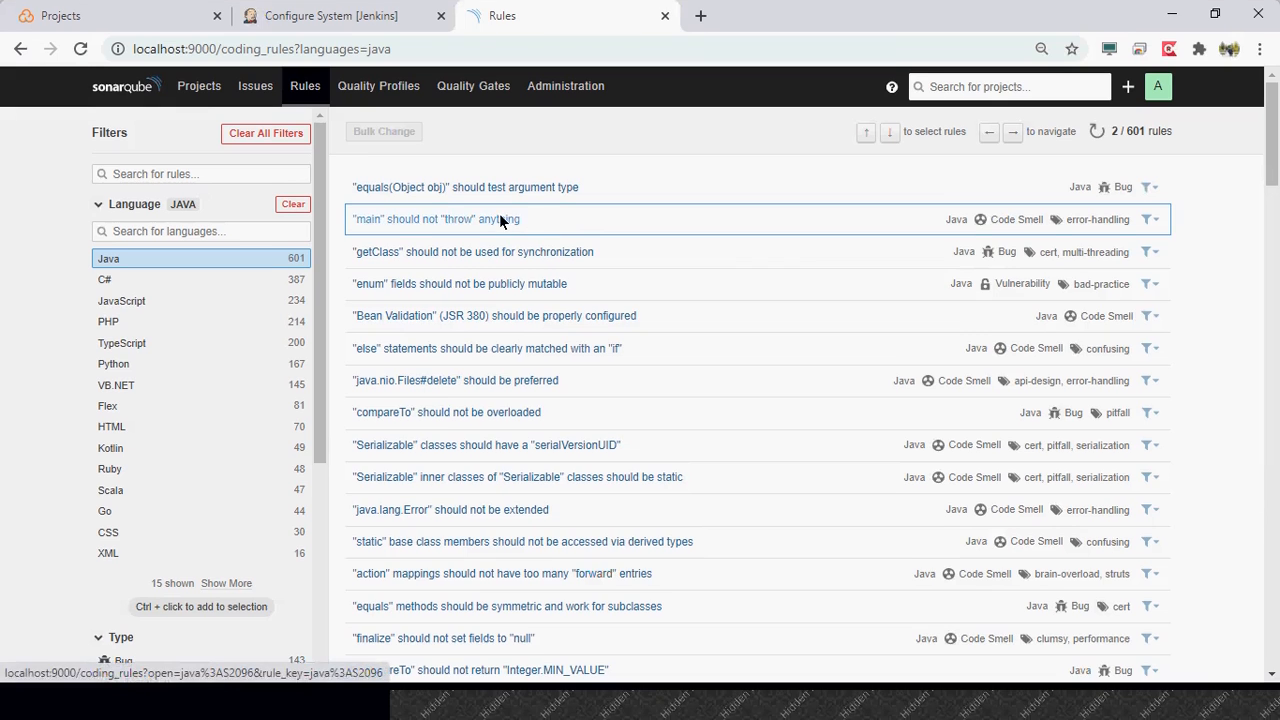
- Reopen the '"main" should not "throw" anything' rule, examine its noncompliant and compliant code examples, and return to the list
click(503, 220)
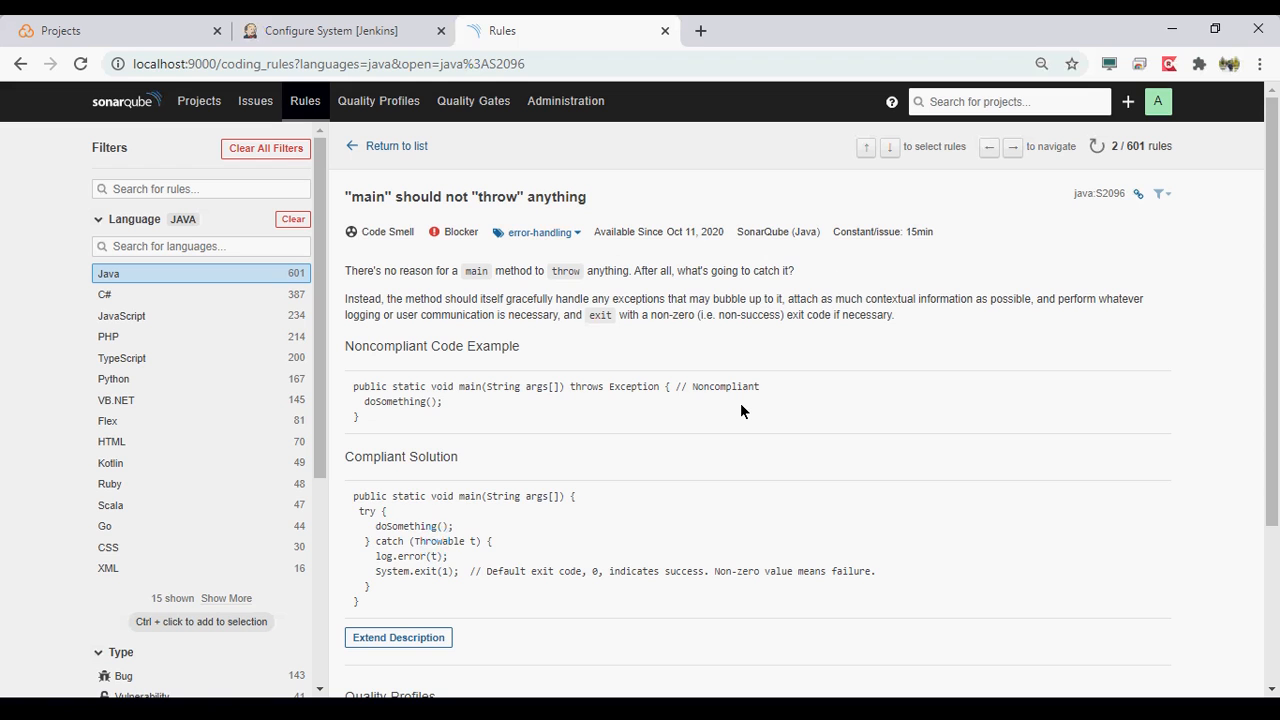
scroll(740, 410, down, 1)
scroll(741, 410, down, 3)
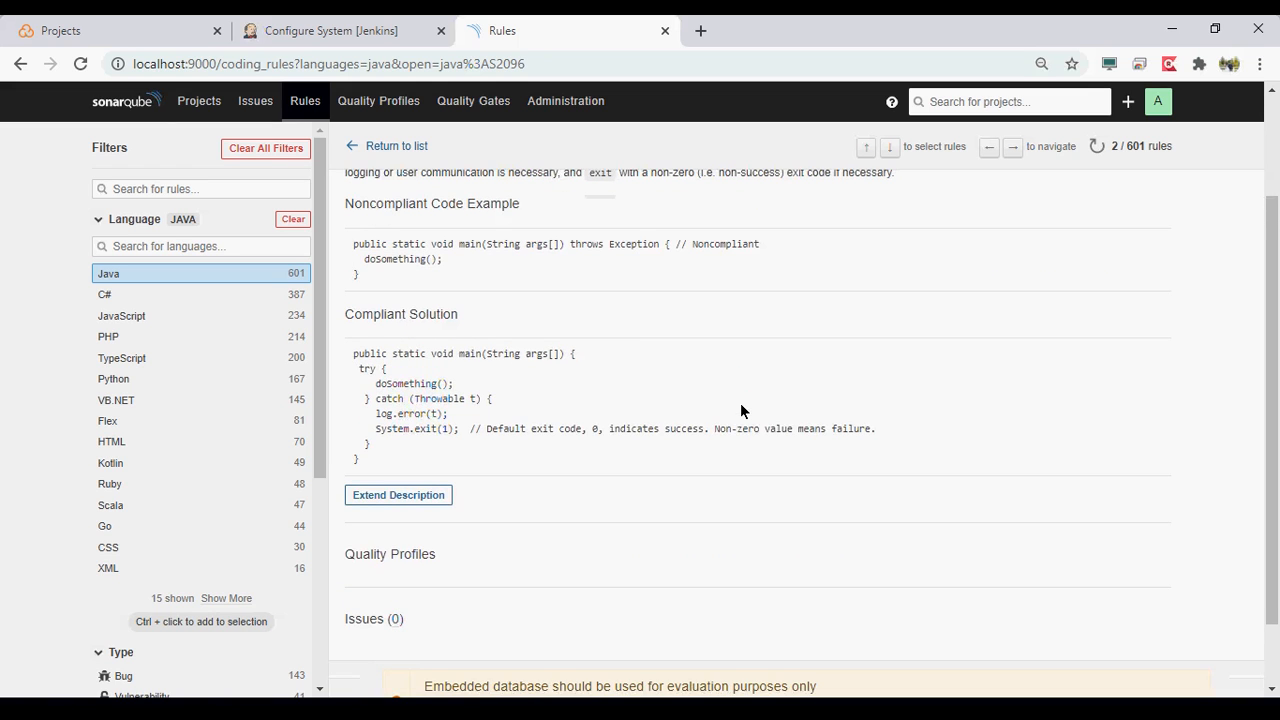
scroll(740, 410, down, 1)
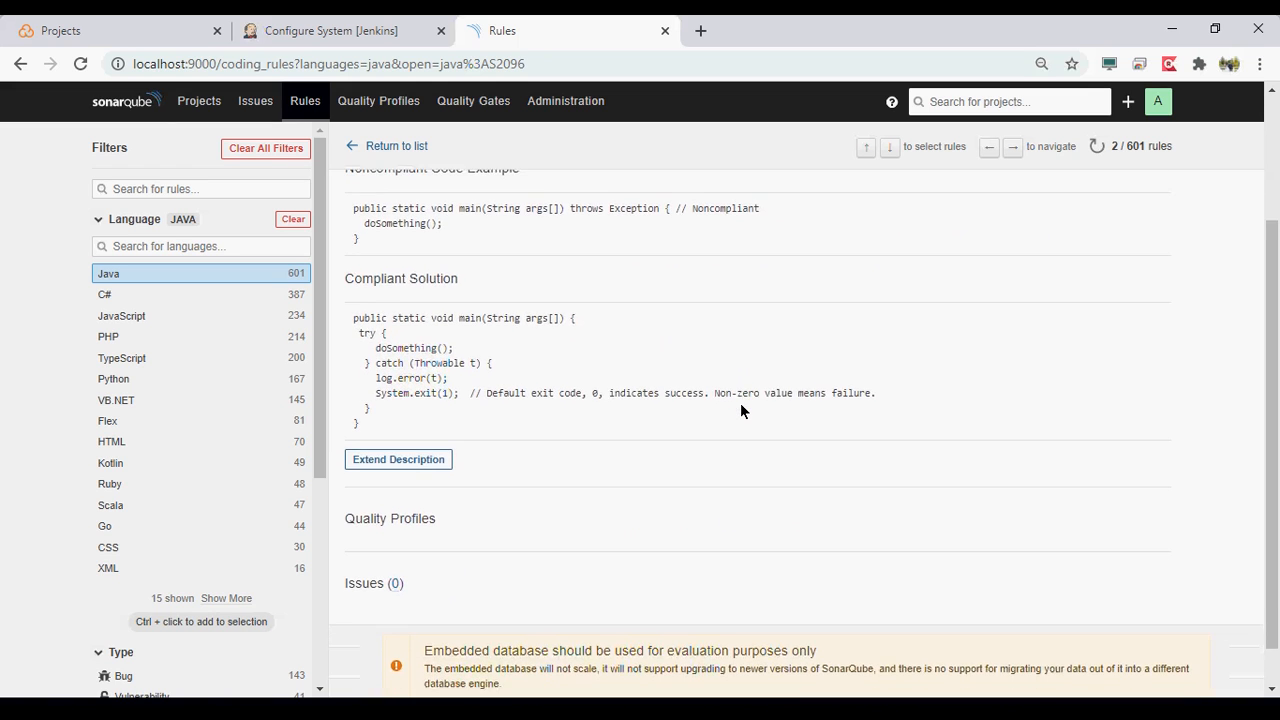
scroll(740, 410, up, 2)
scroll(740, 410, up, 1)
right_click(424, 343)
key(Escape)
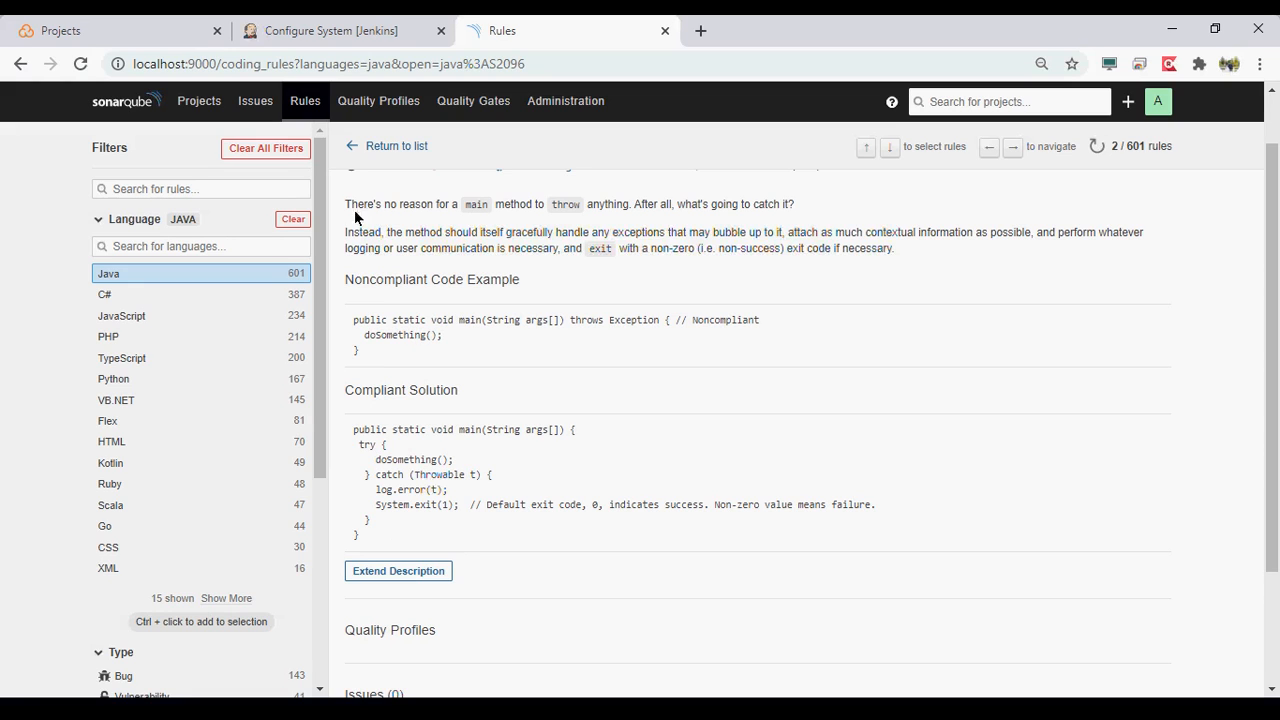
click(391, 147)
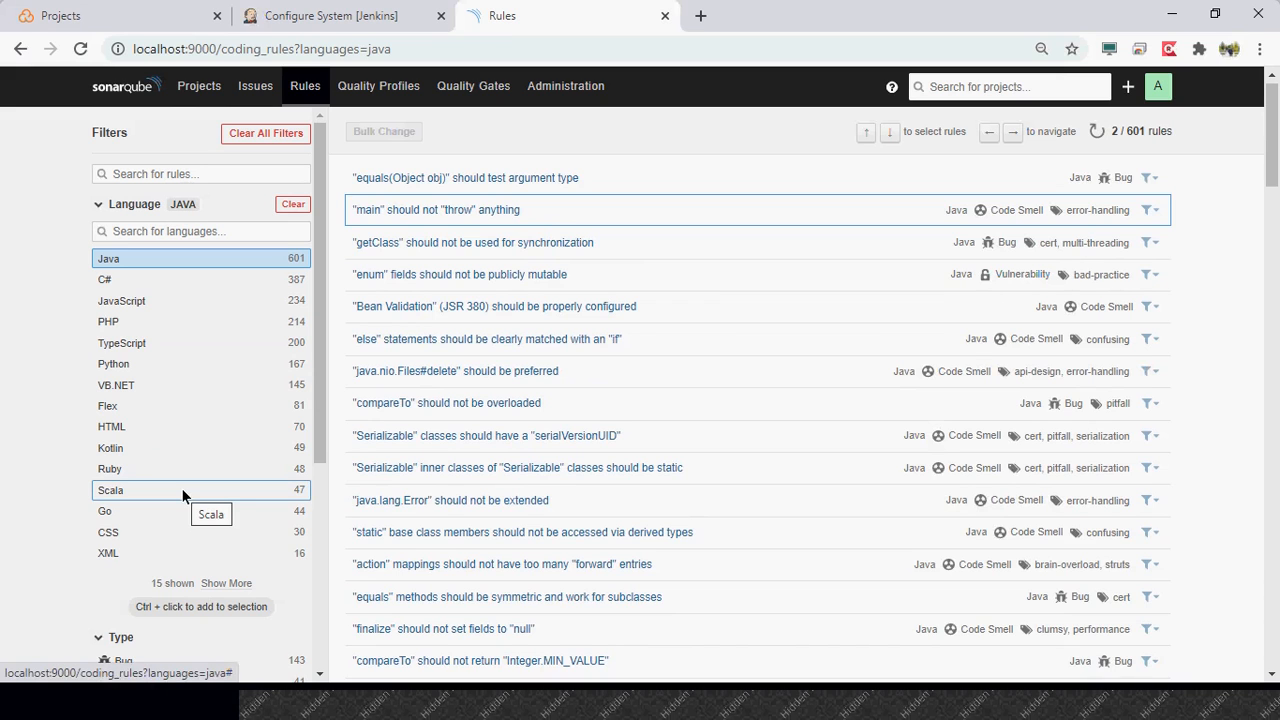
- Examine the remaining filters for the Java rules, including Type, Tag, Repository and Default Severity
scroll(79, 487, down, 3)
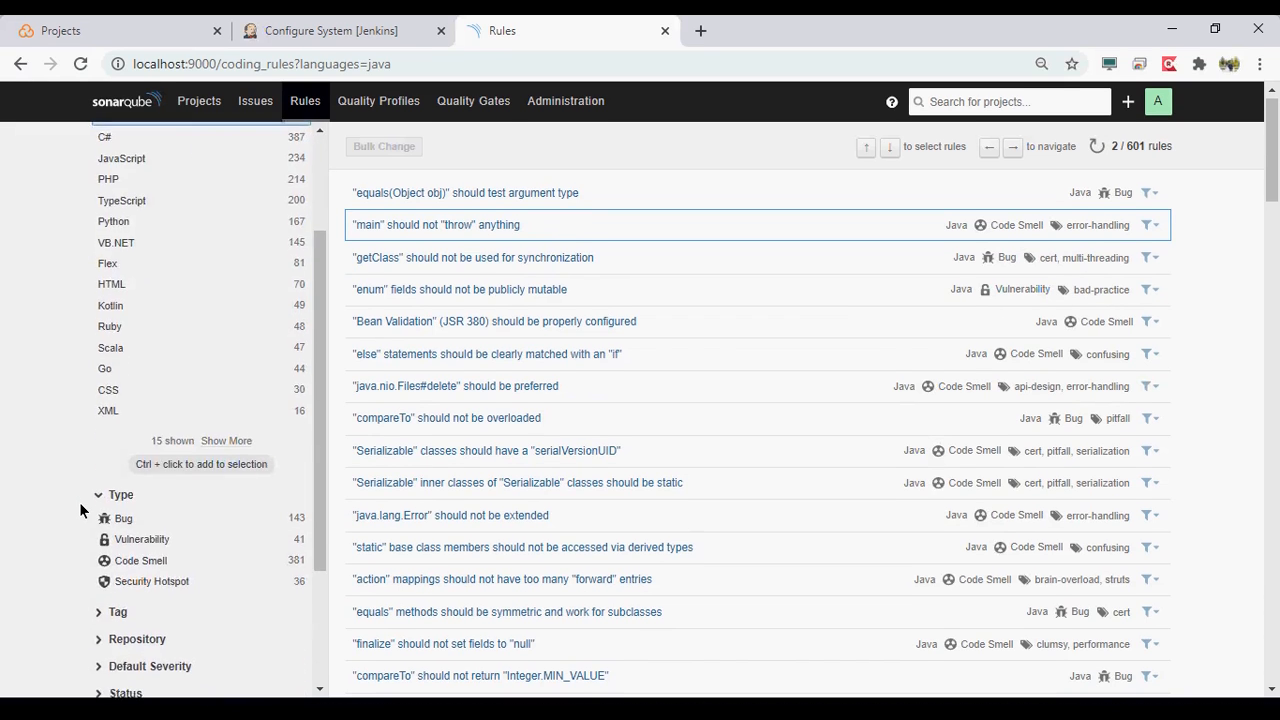
scroll(80, 512, down, 2)
scroll(79, 505, up, 4)
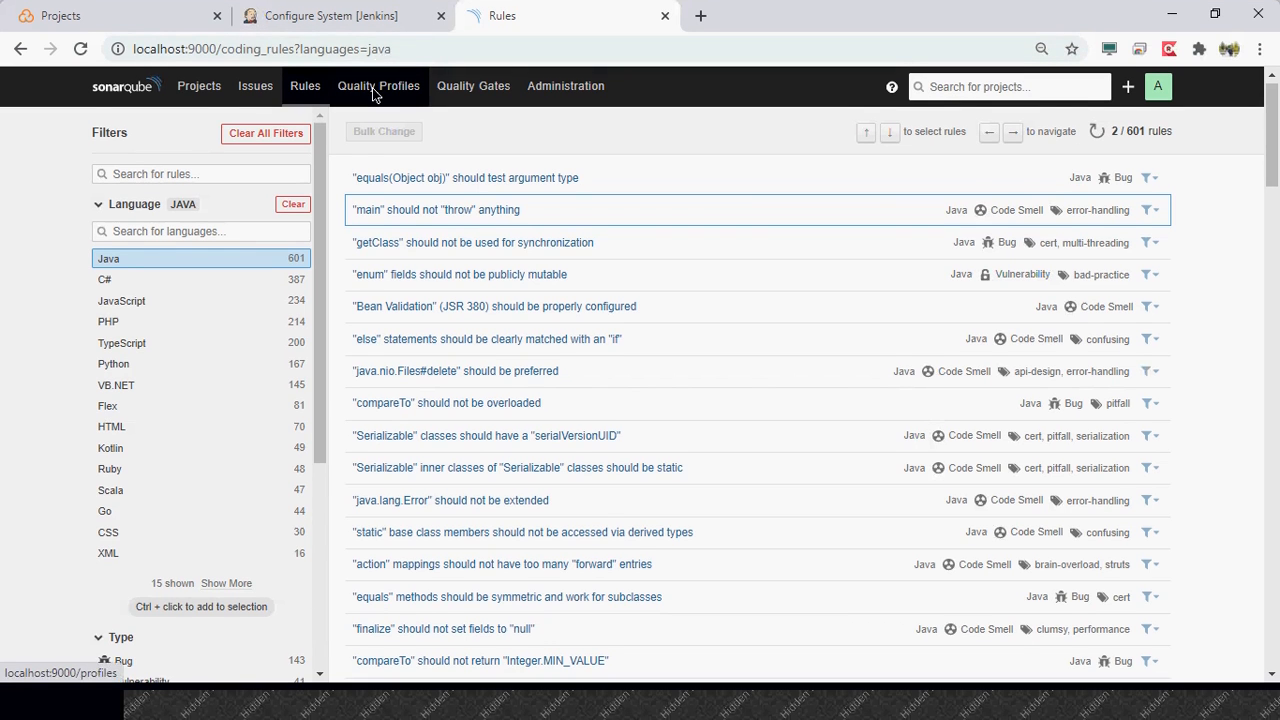
- View the rules and inheritance of the built-in C# Sonar way quality profile, and return to the Quality Profiles list
click(374, 106)
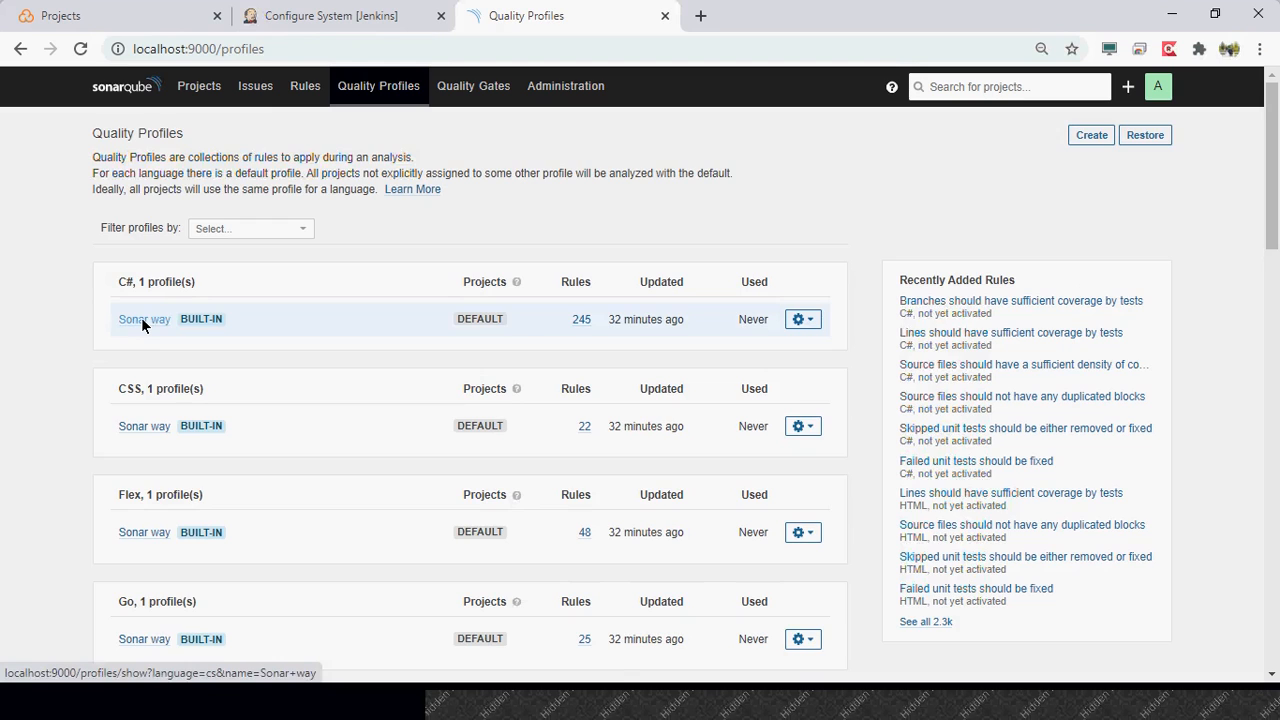
click(141, 317)
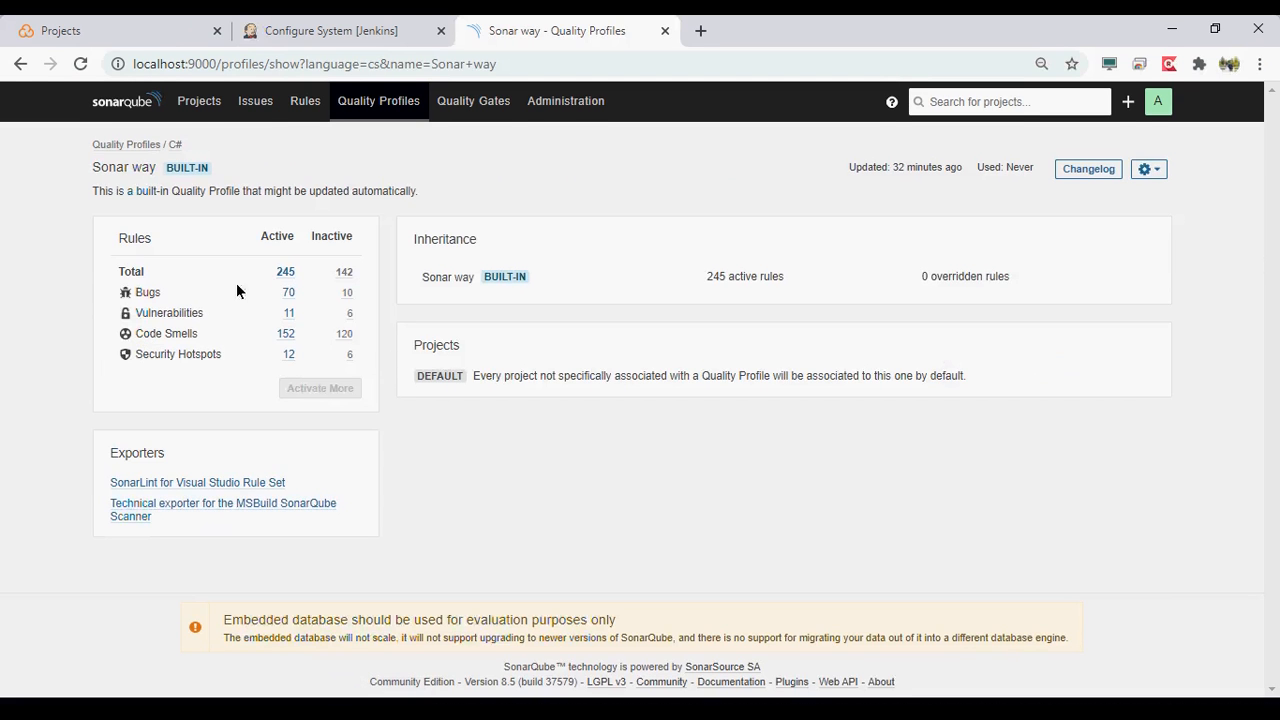
mouse_move(510, 278)
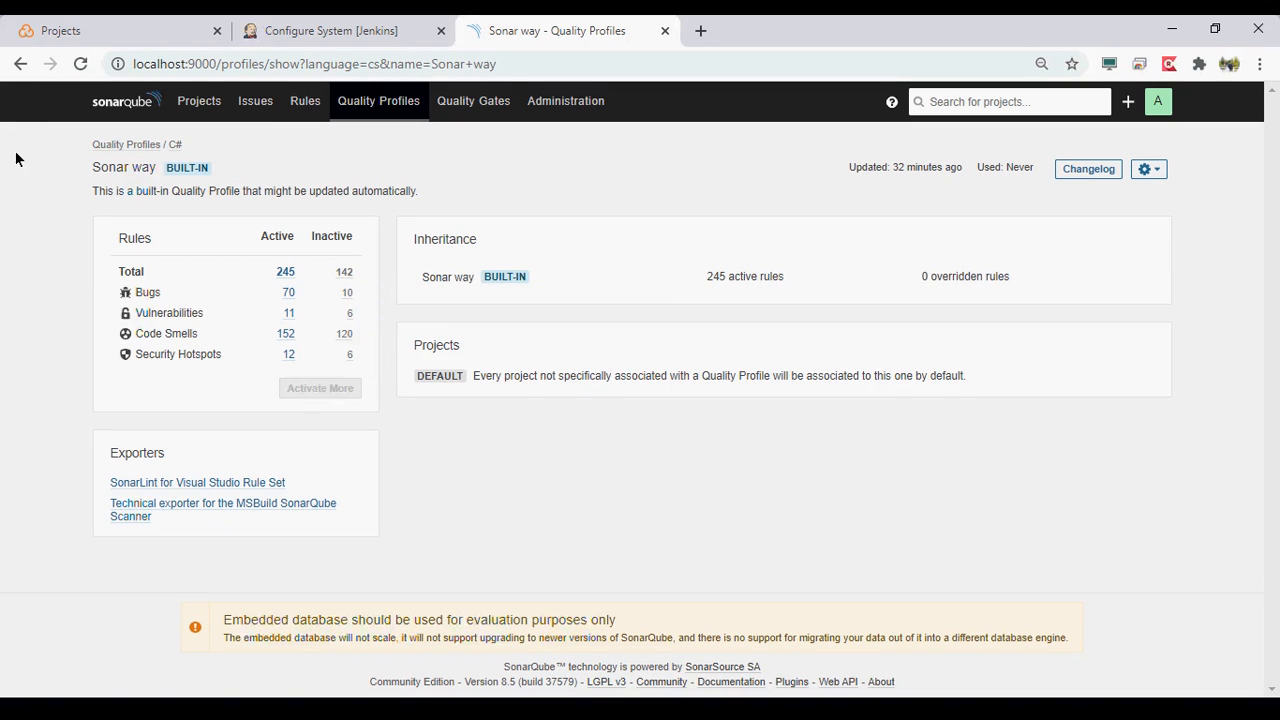
click(20, 66)
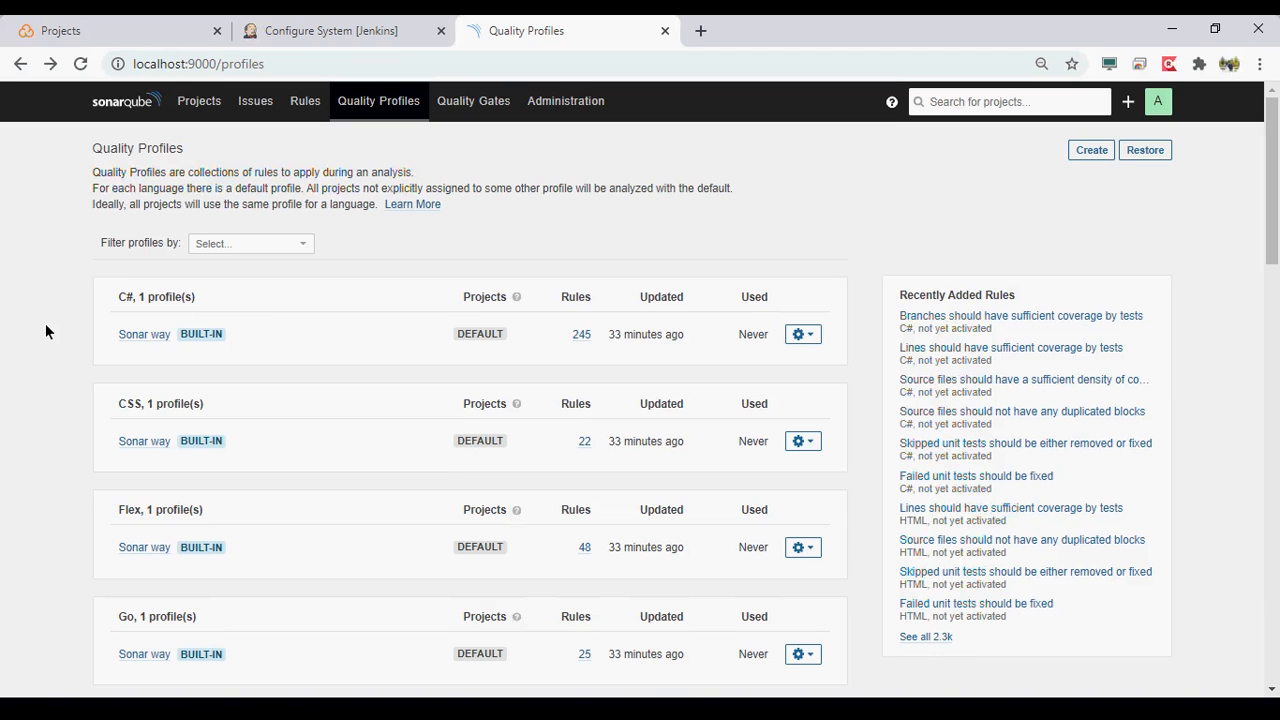
- Look through the built-in quality profiles for each language, from C# down to VB.NET
scroll(45, 325, down, 1)
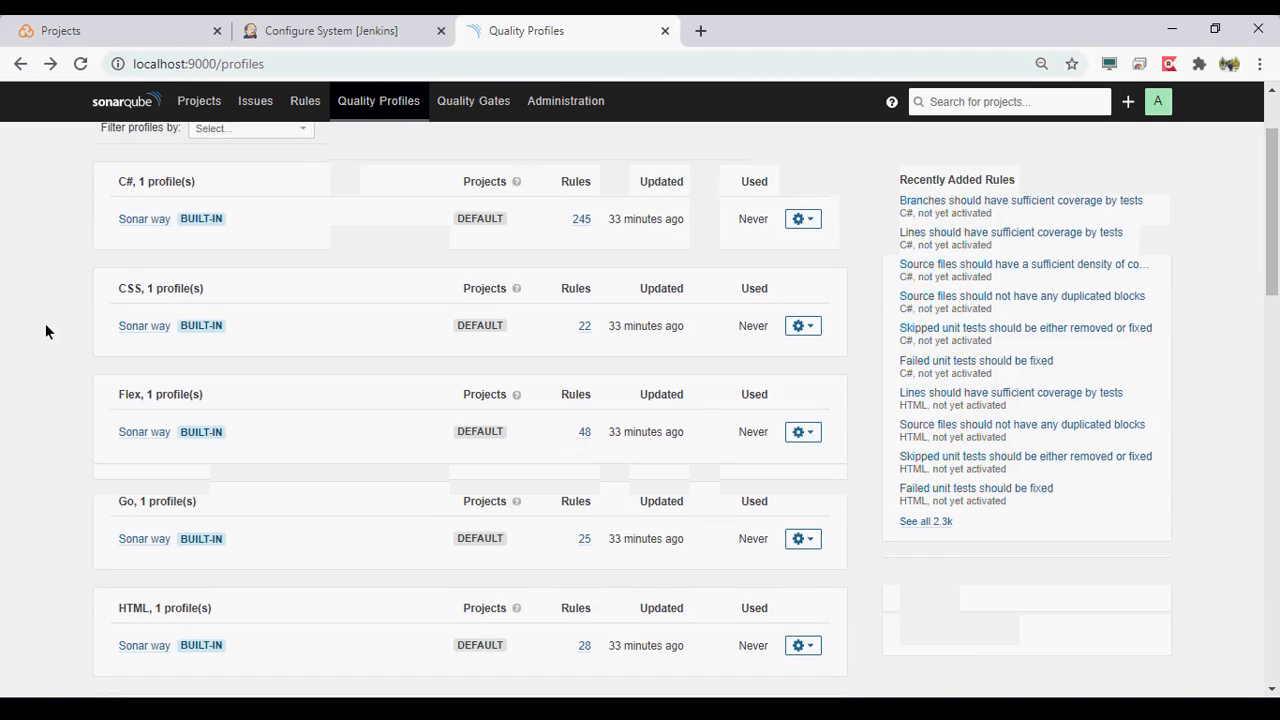
scroll(45, 330, down, 3)
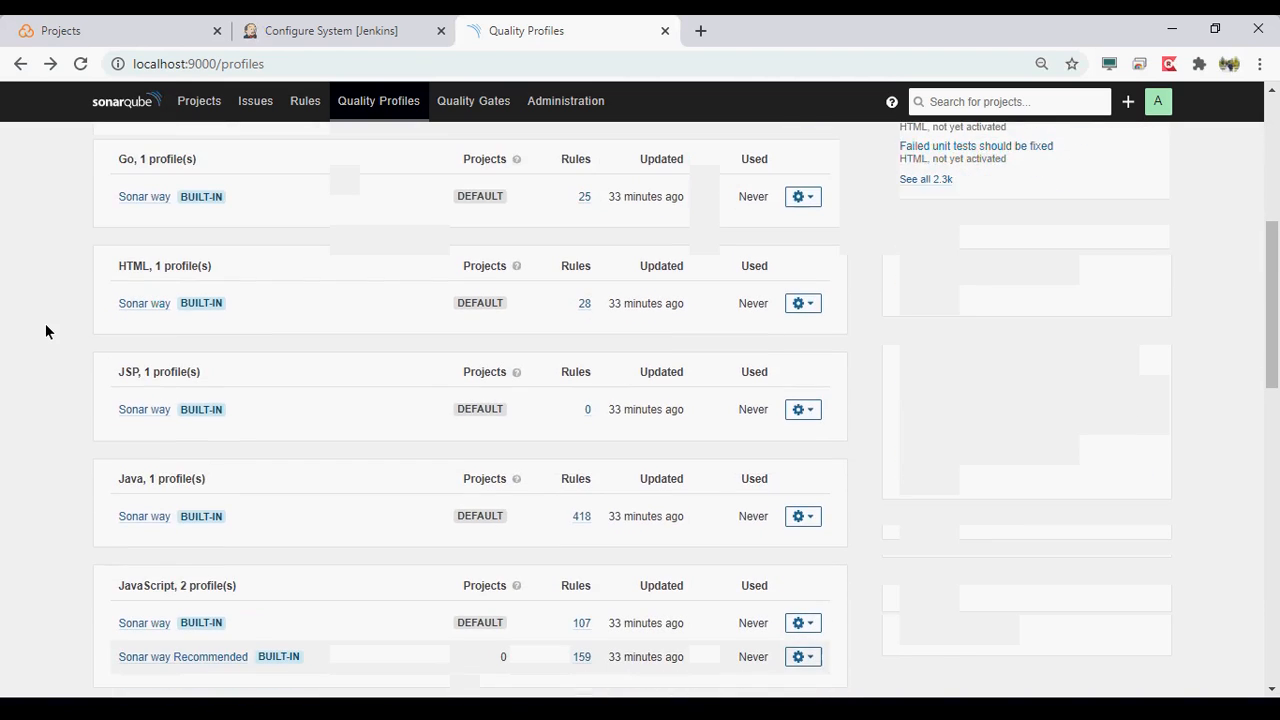
scroll(45, 331, down, 1)
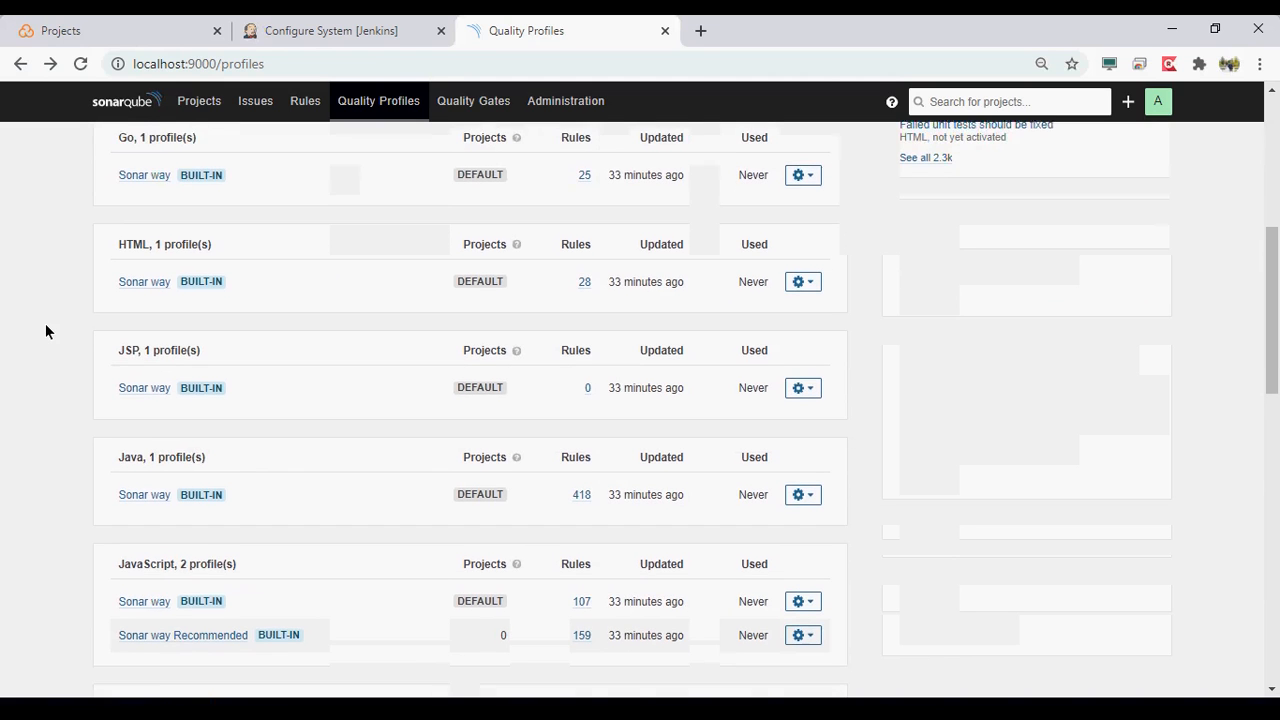
scroll(45, 331, down, 2)
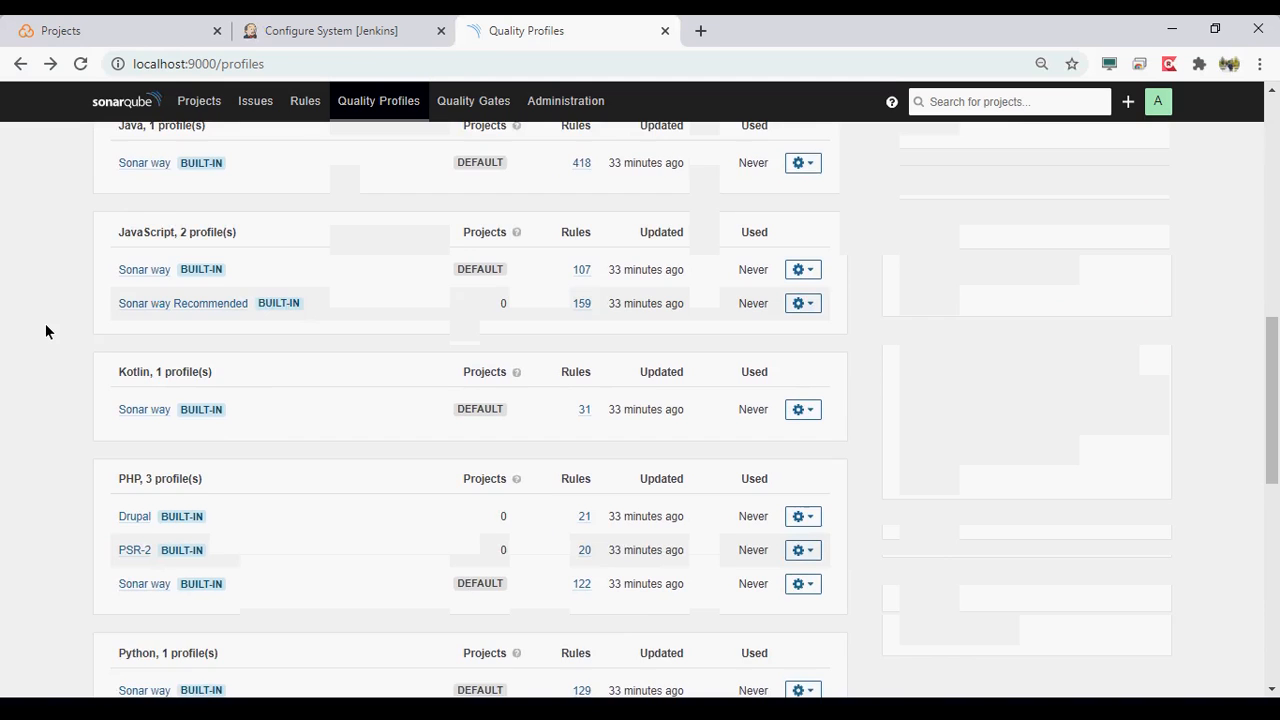
scroll(45, 331, down, 1)
scroll(45, 331, down, 4)
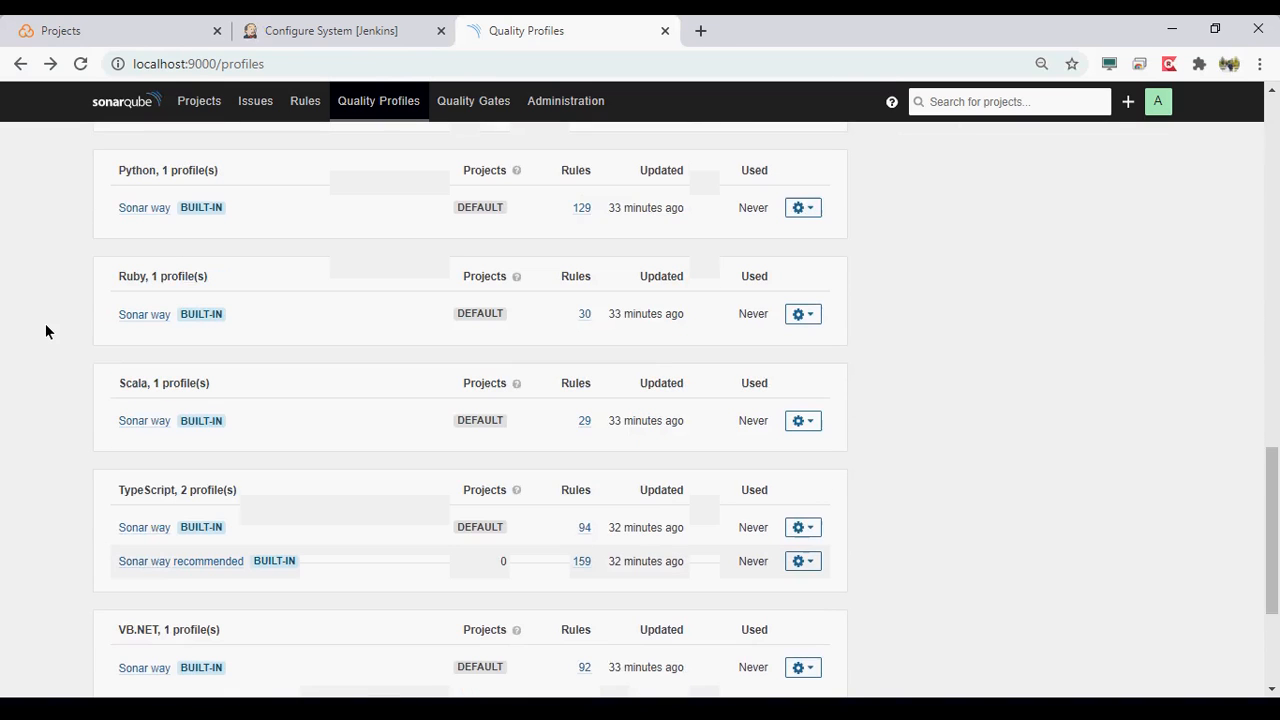
scroll(45, 331, down, 2)
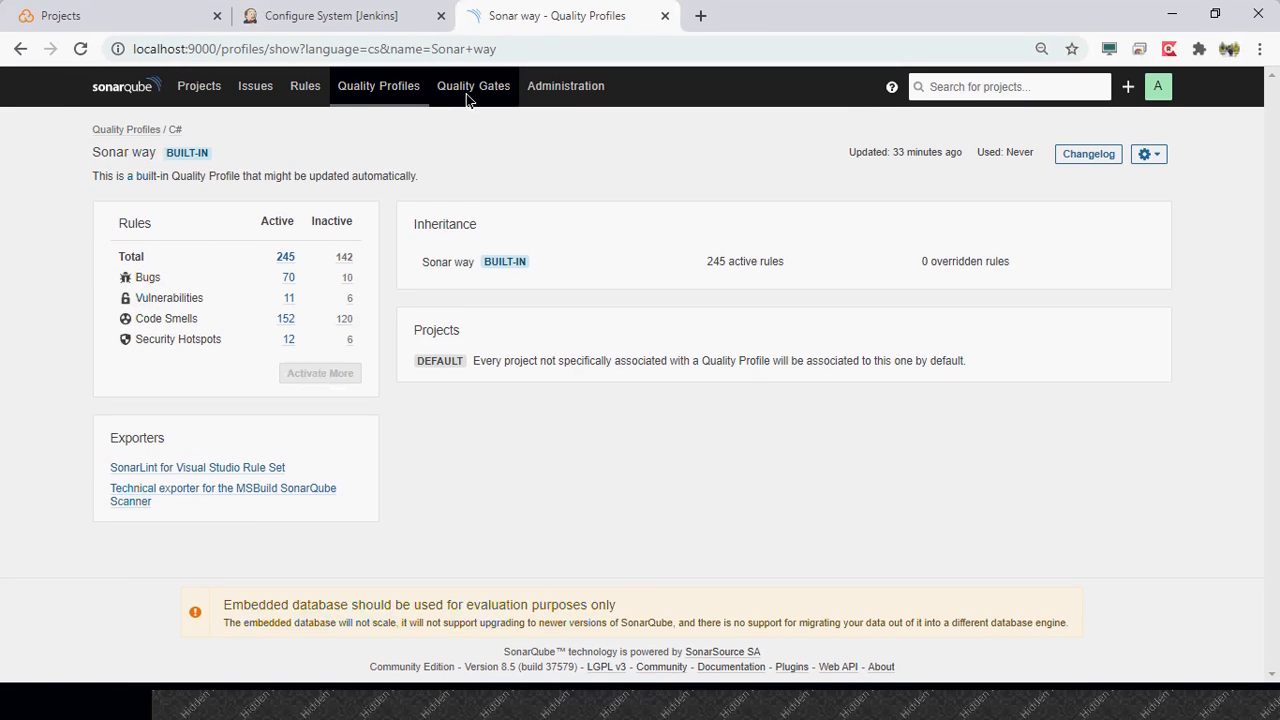
- Open Quality Gates and create a new quality gate named No_Quality_Checks
click(473, 90)
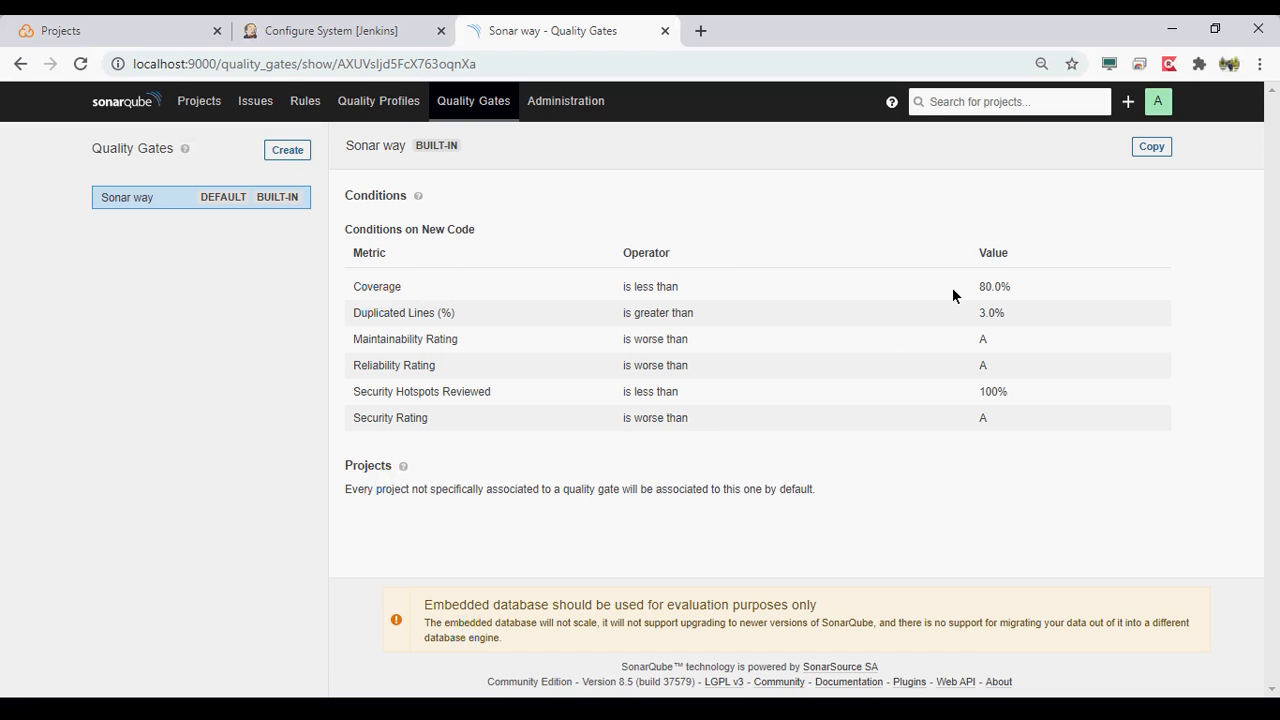
click(302, 152)
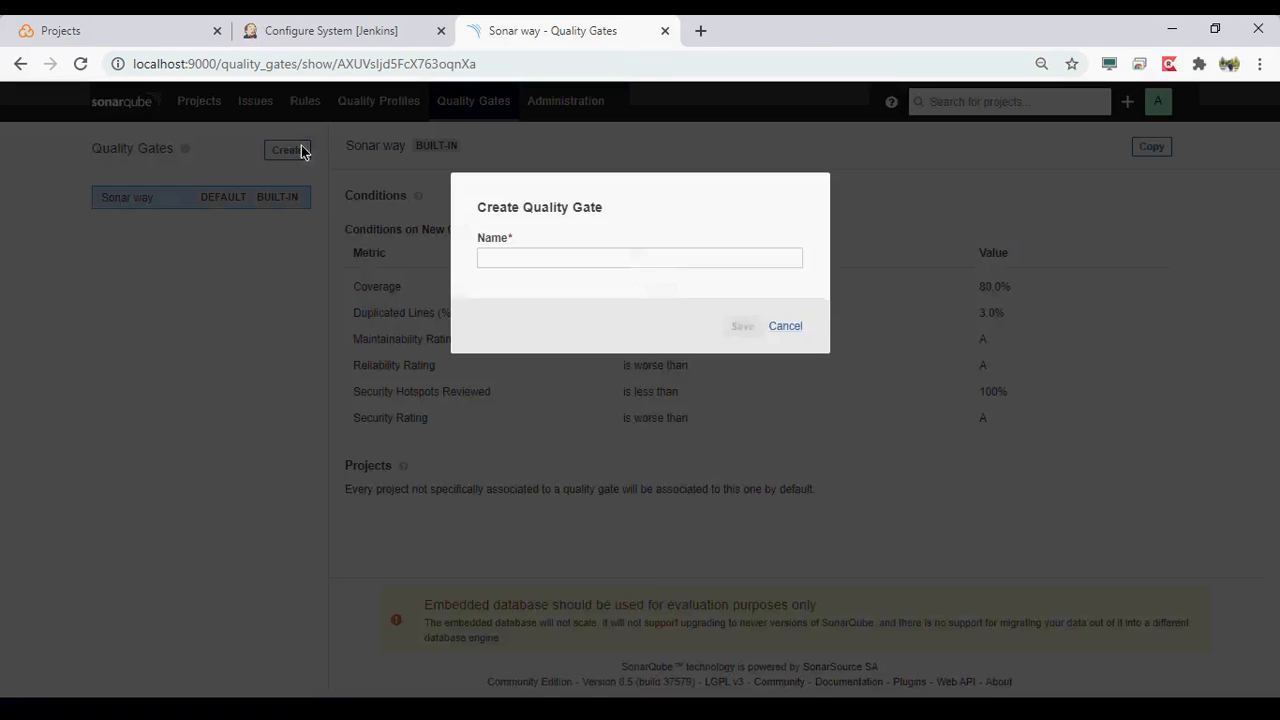
click(563, 262)
click(563, 292)
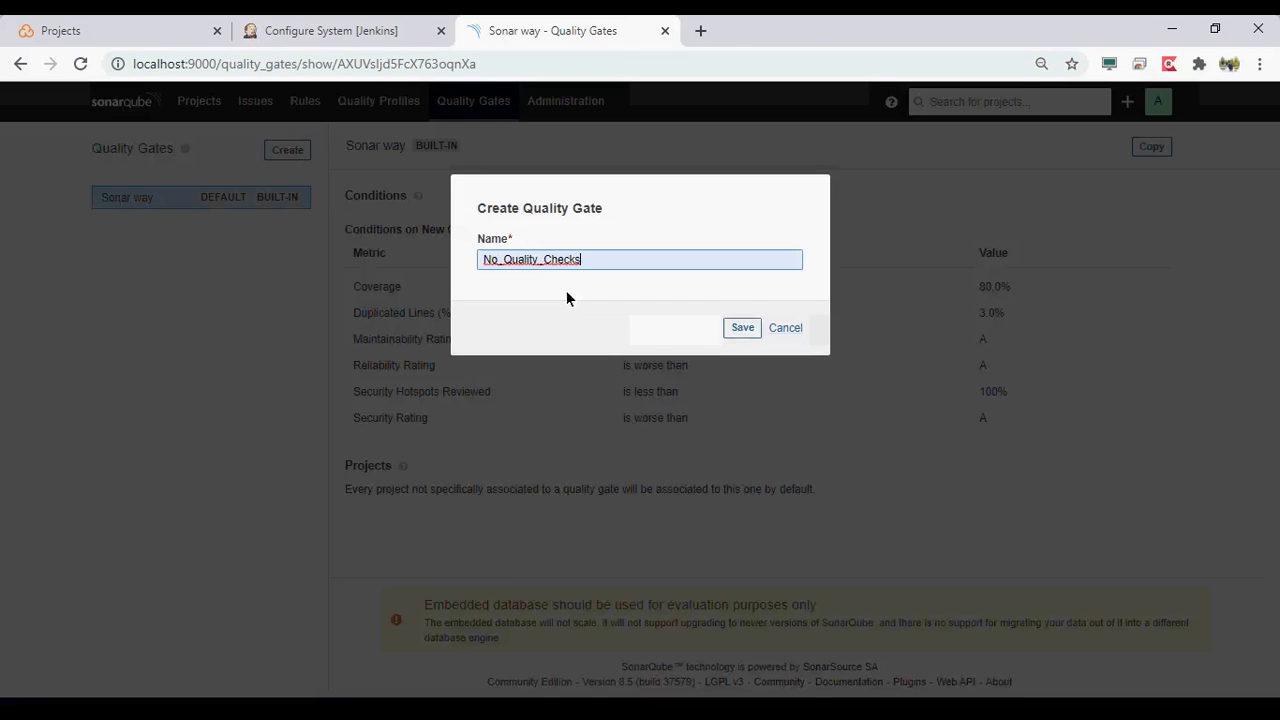
click(749, 330)
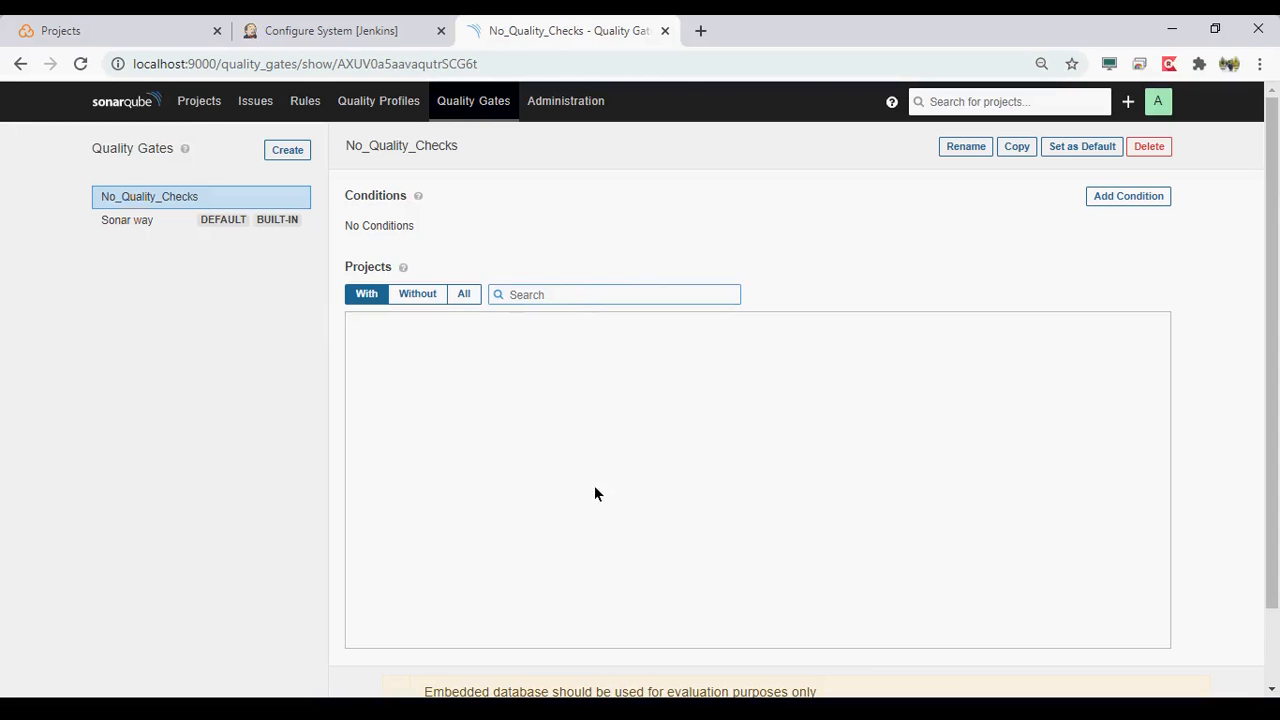
- Review the metrics offered for a new-code condition on the No_Quality_Checks gate, and close the dialog without adding one
click(1152, 196)
click(547, 288)
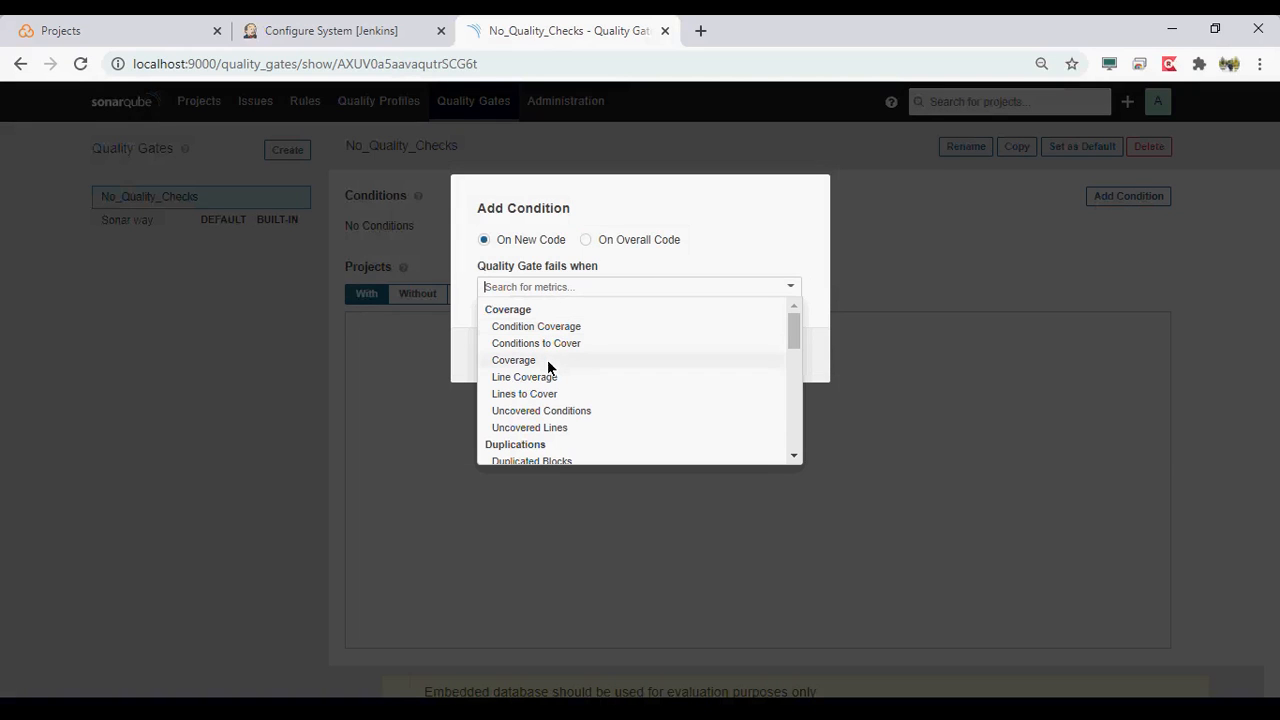
scroll(608, 378, down, 8)
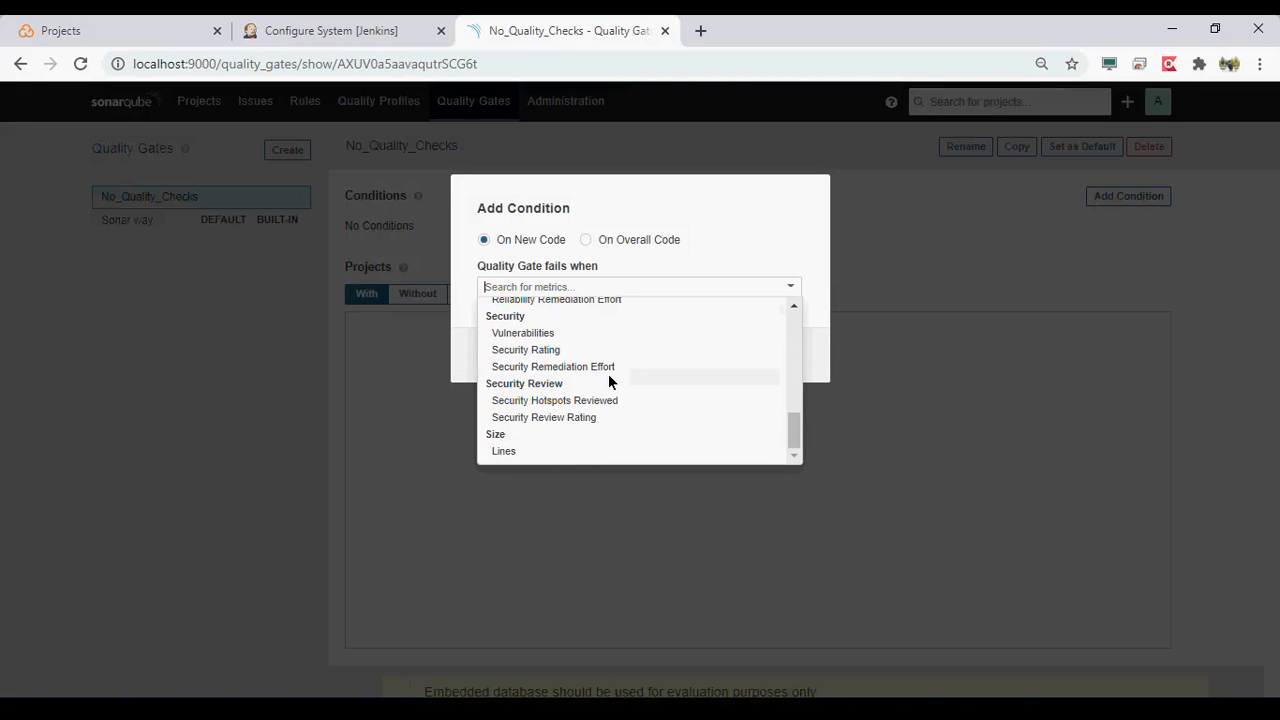
click(964, 398)
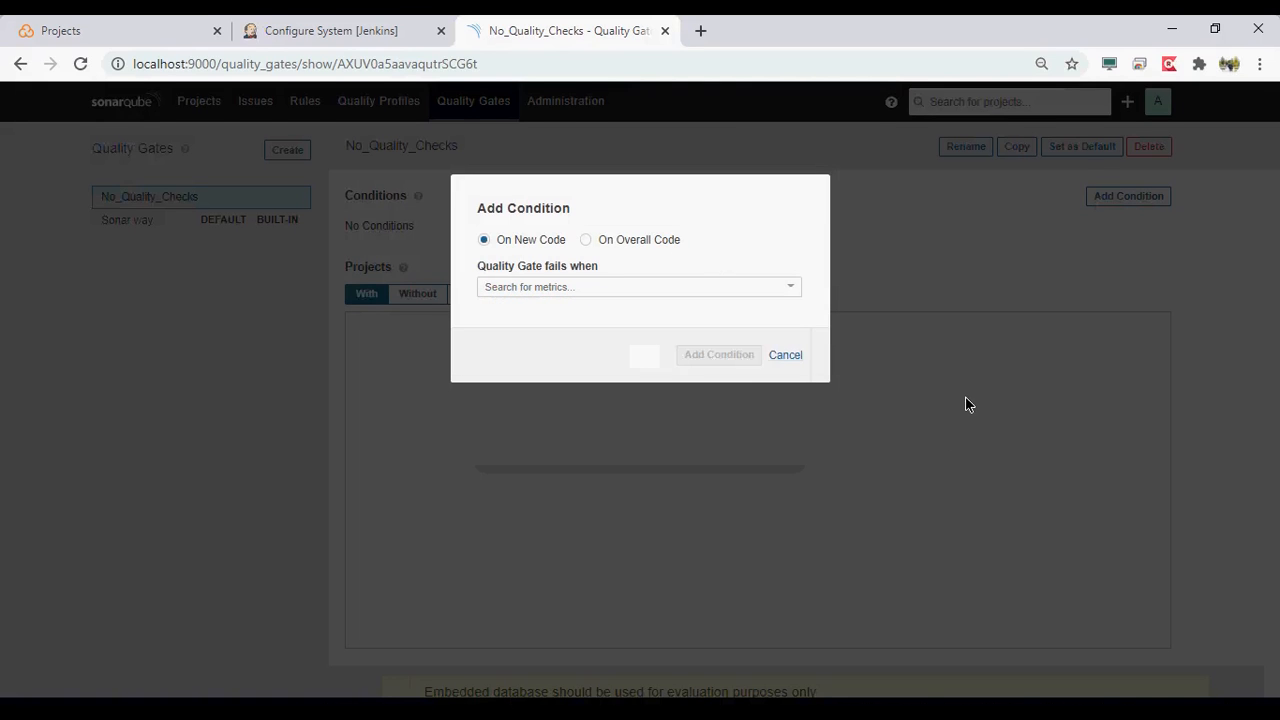
click(780, 358)
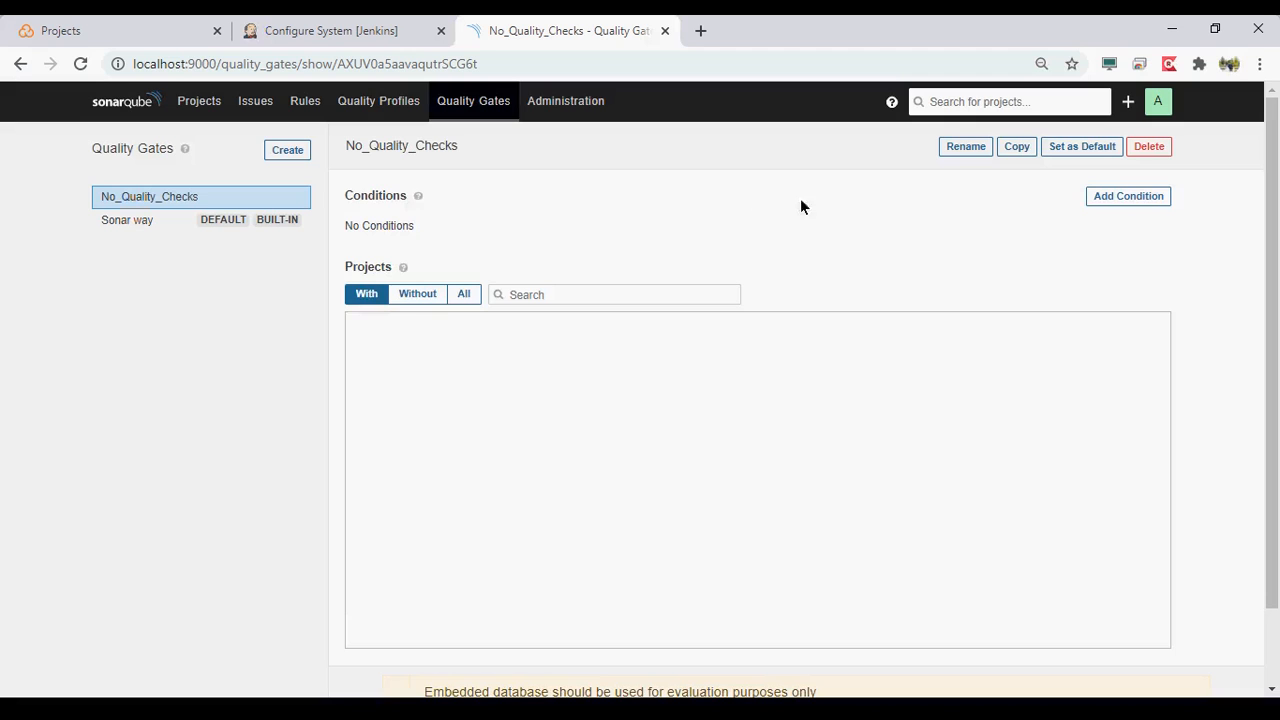
- Open the Administration general settings and look over the setting categories and the duplication and email options
click(565, 87)
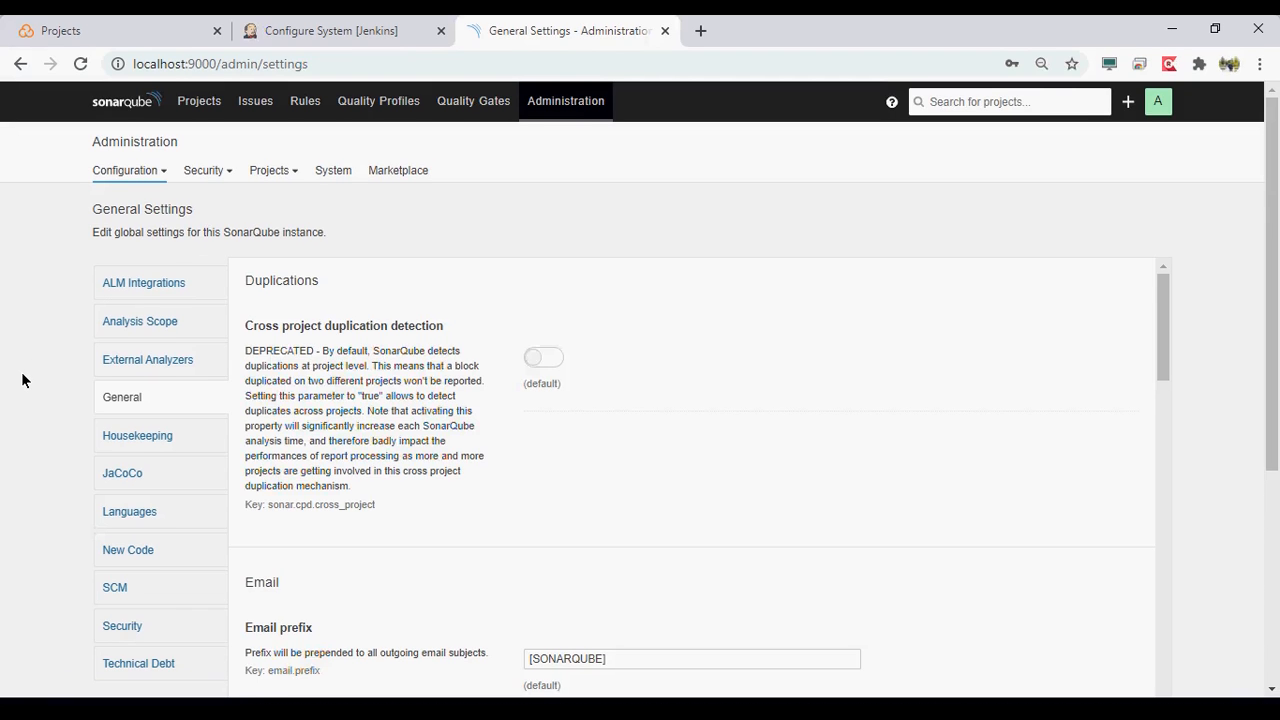
scroll(22, 380, down, 1)
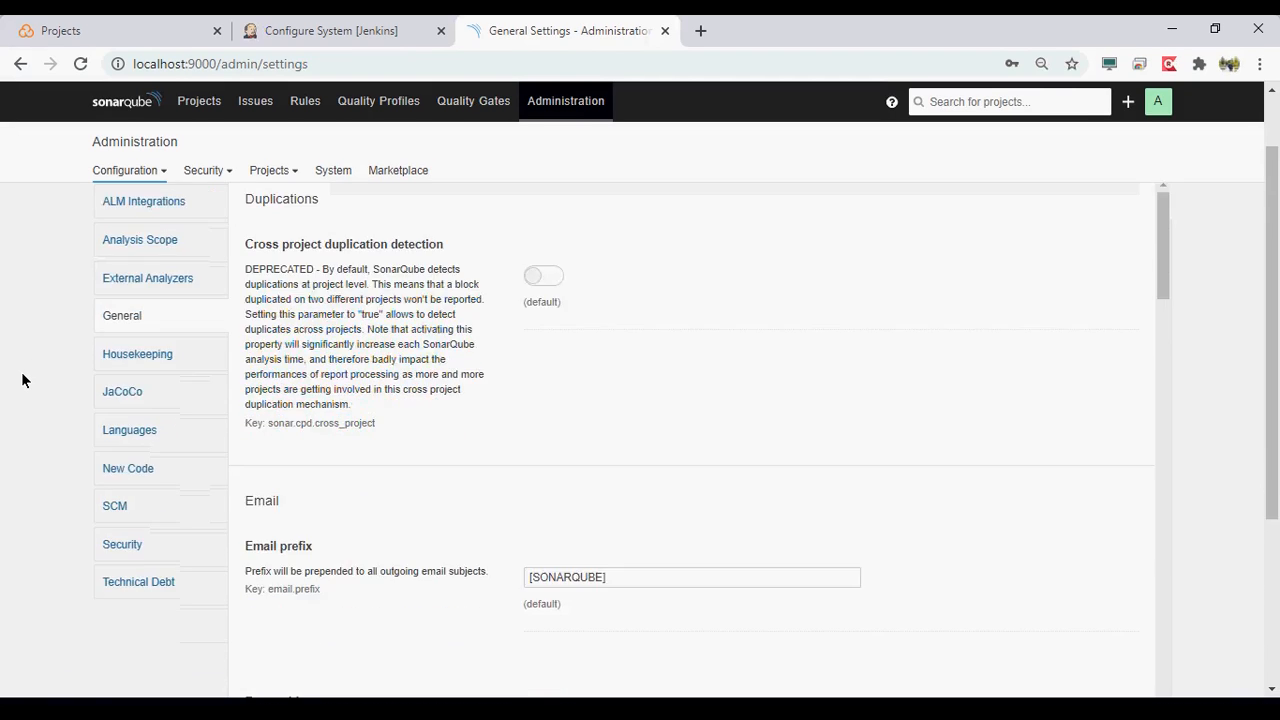
scroll(22, 380, down, 1)
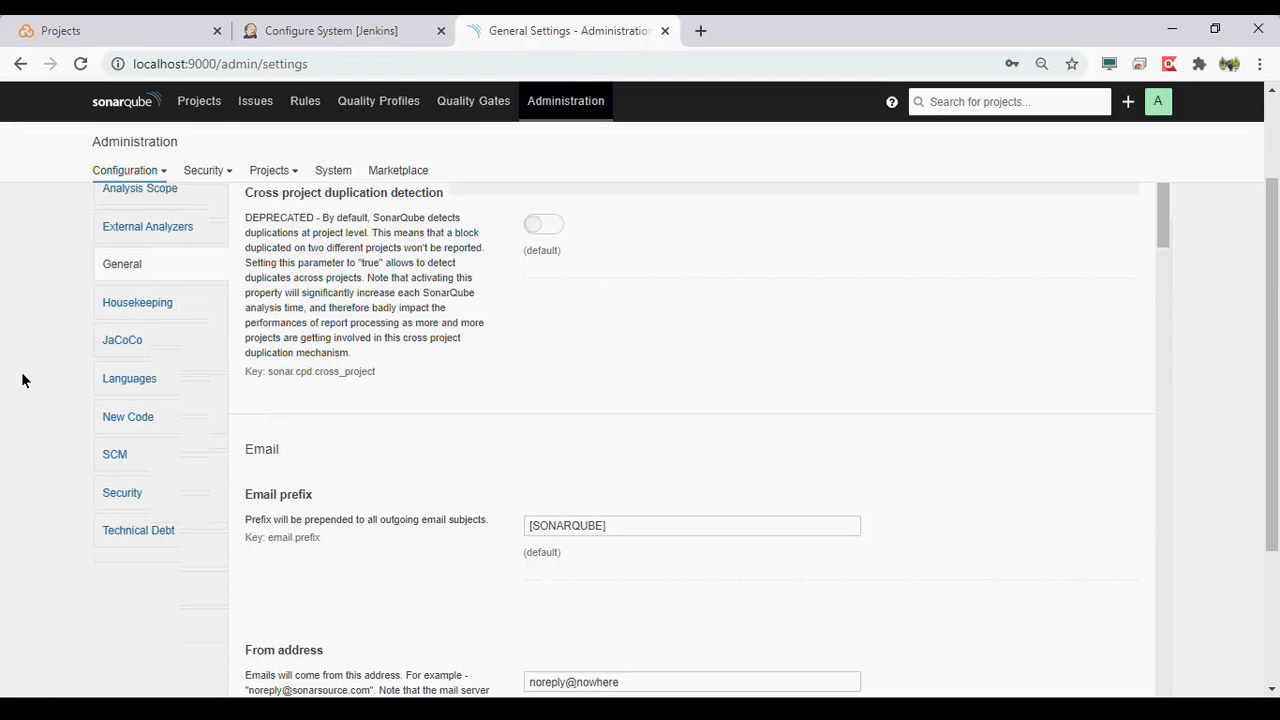
scroll(22, 380, down, 1)
scroll(771, 309, up, 2)
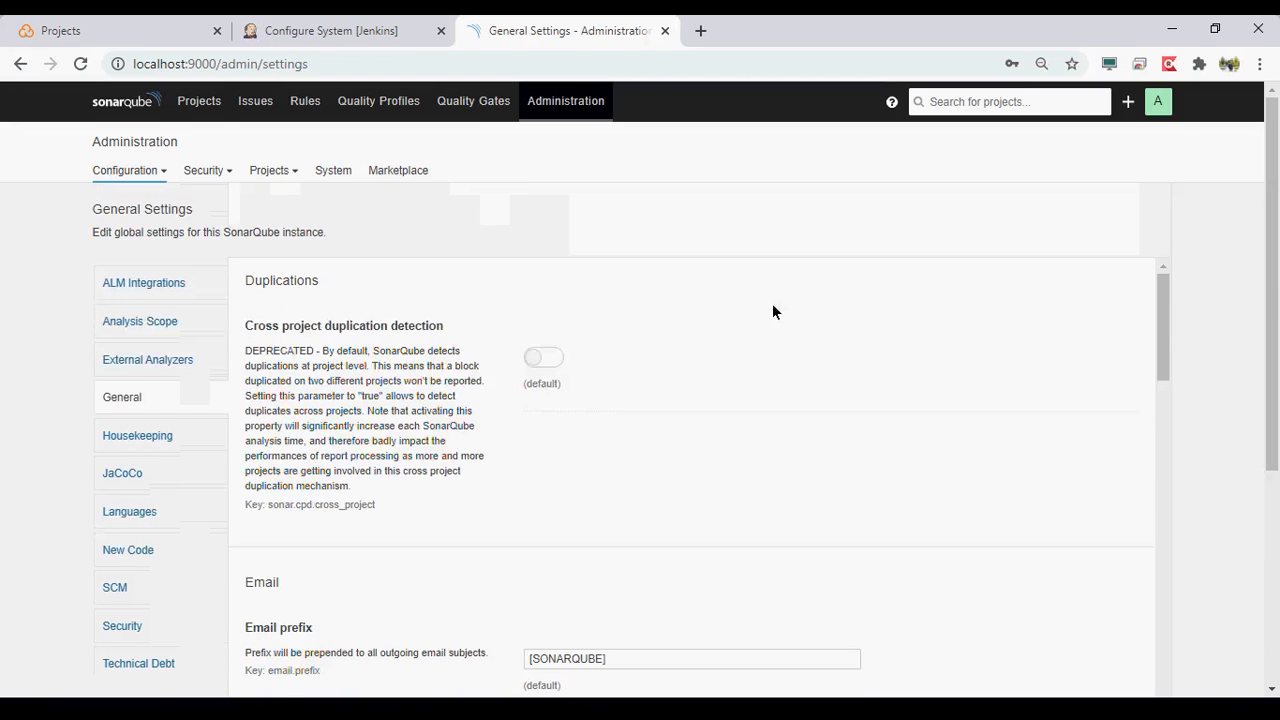
- Open the Security page of the logged-in account and review its token generation and password change sections
click(1158, 101)
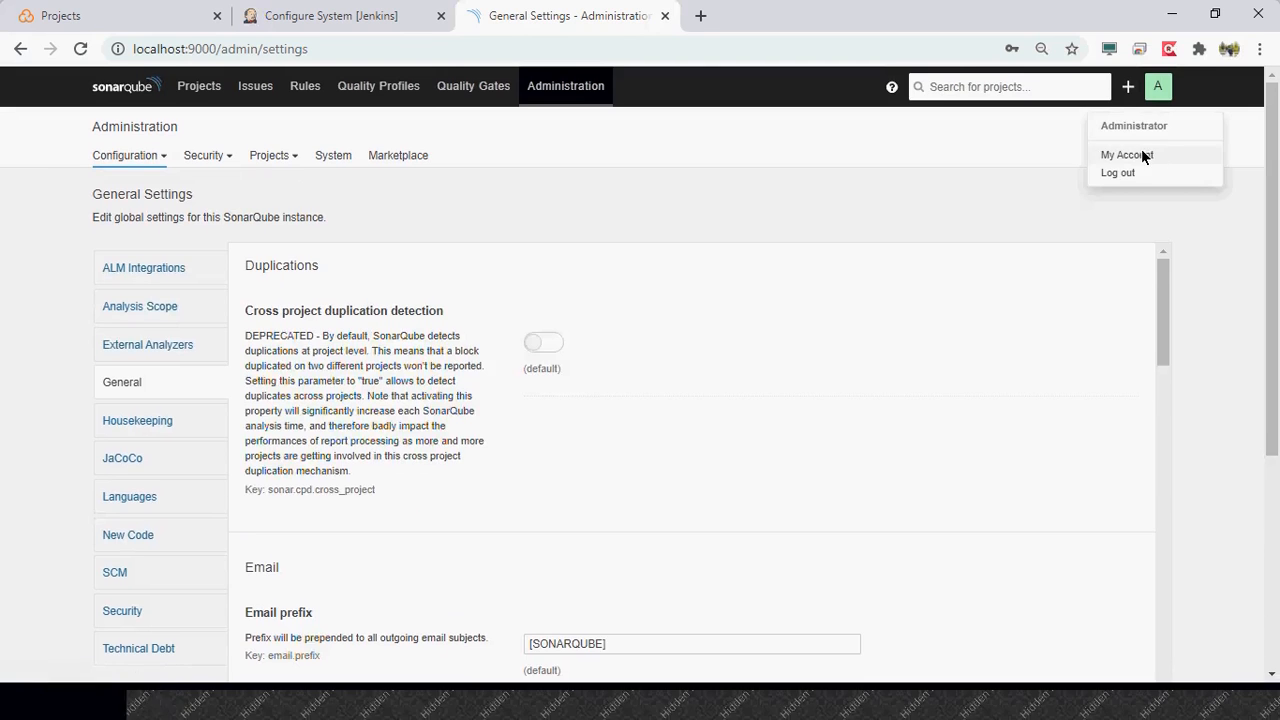
click(1140, 152)
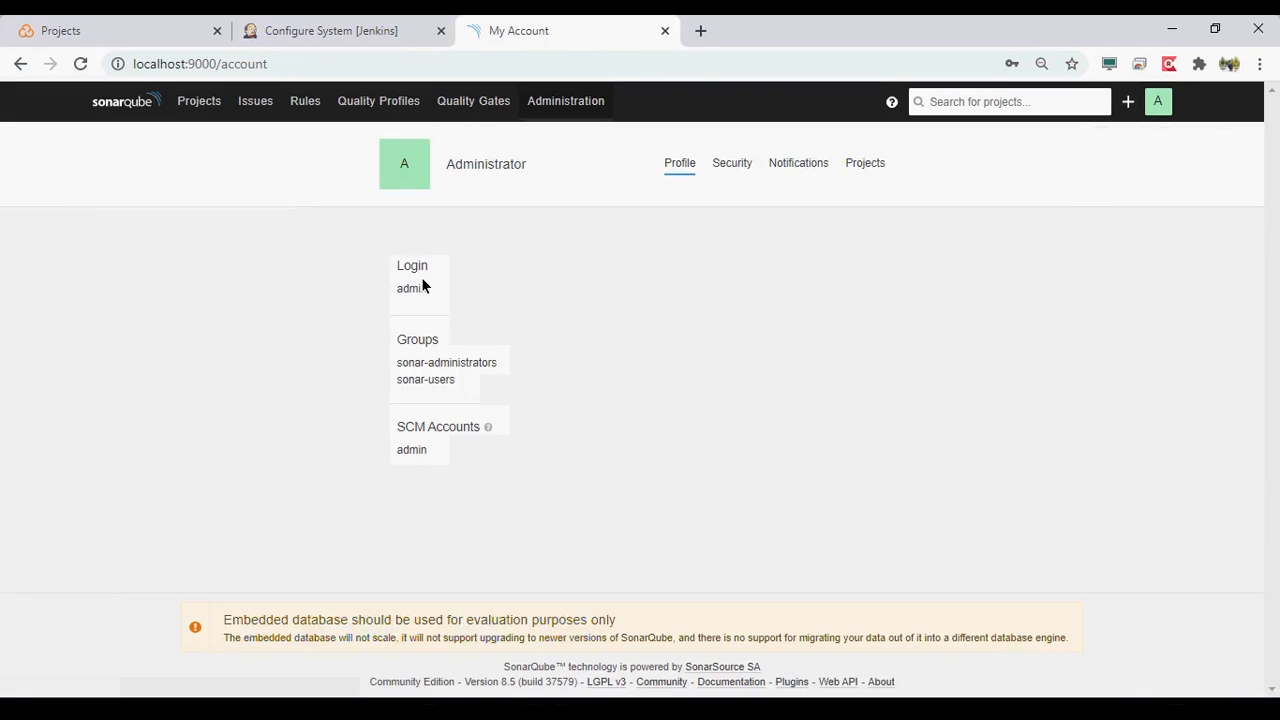
click(740, 162)
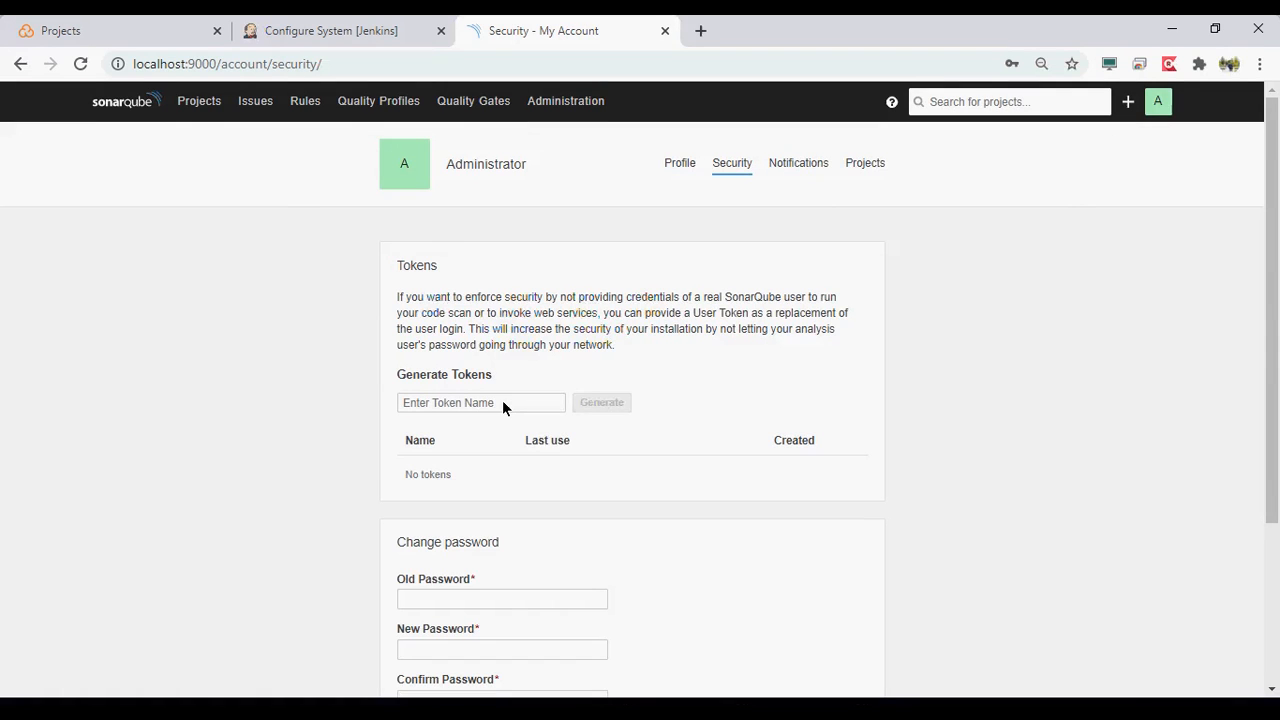
scroll(296, 429, down, 1)
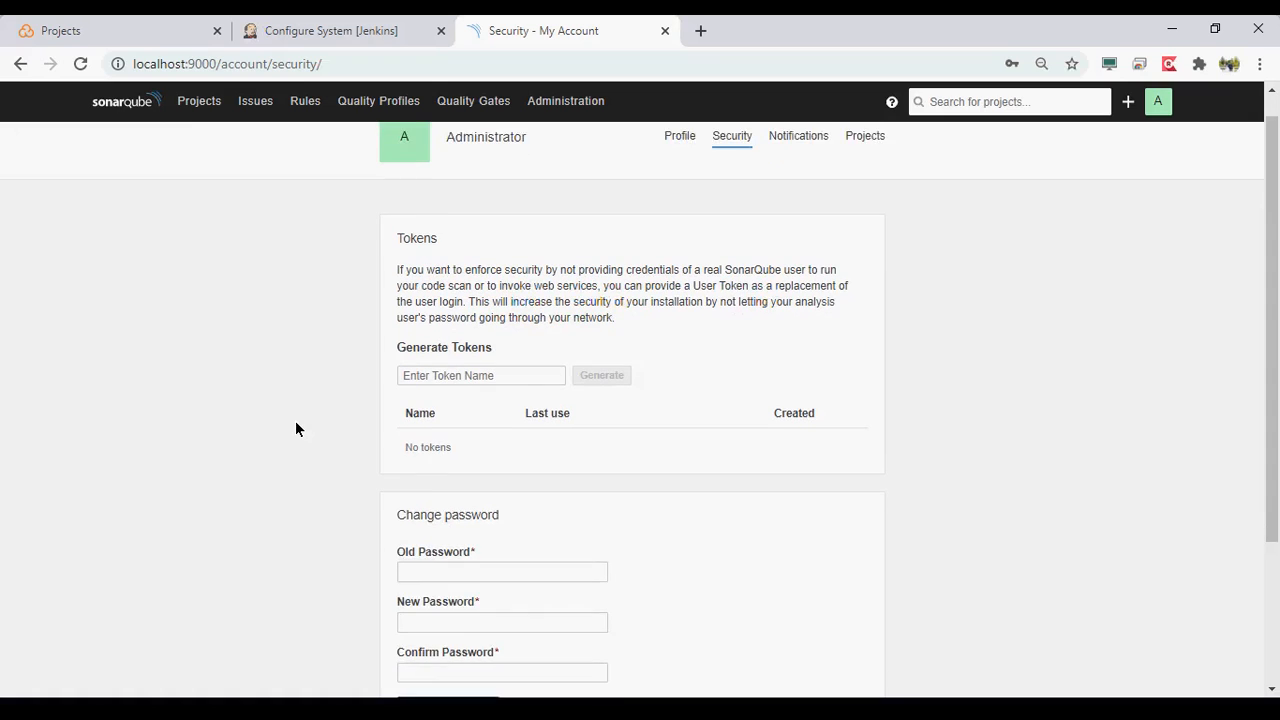
scroll(296, 429, down, 2)
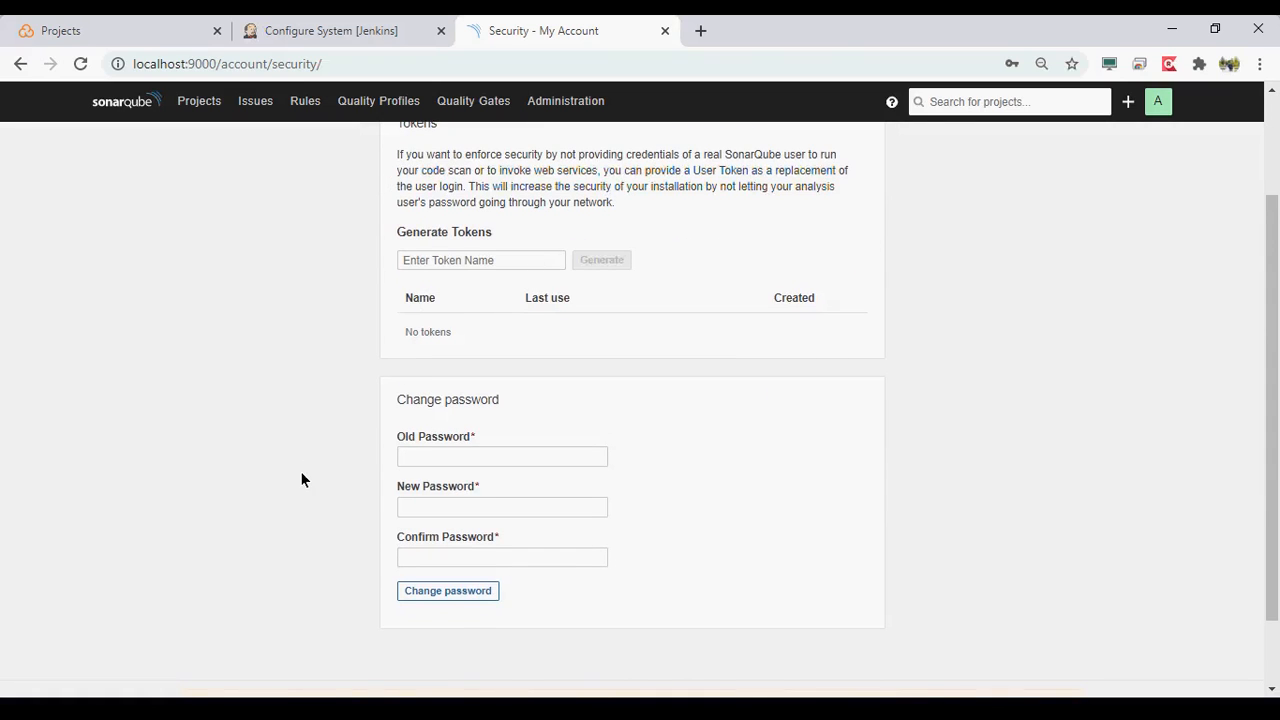
scroll(302, 479, down, 2)
scroll(653, 376, up, 5)
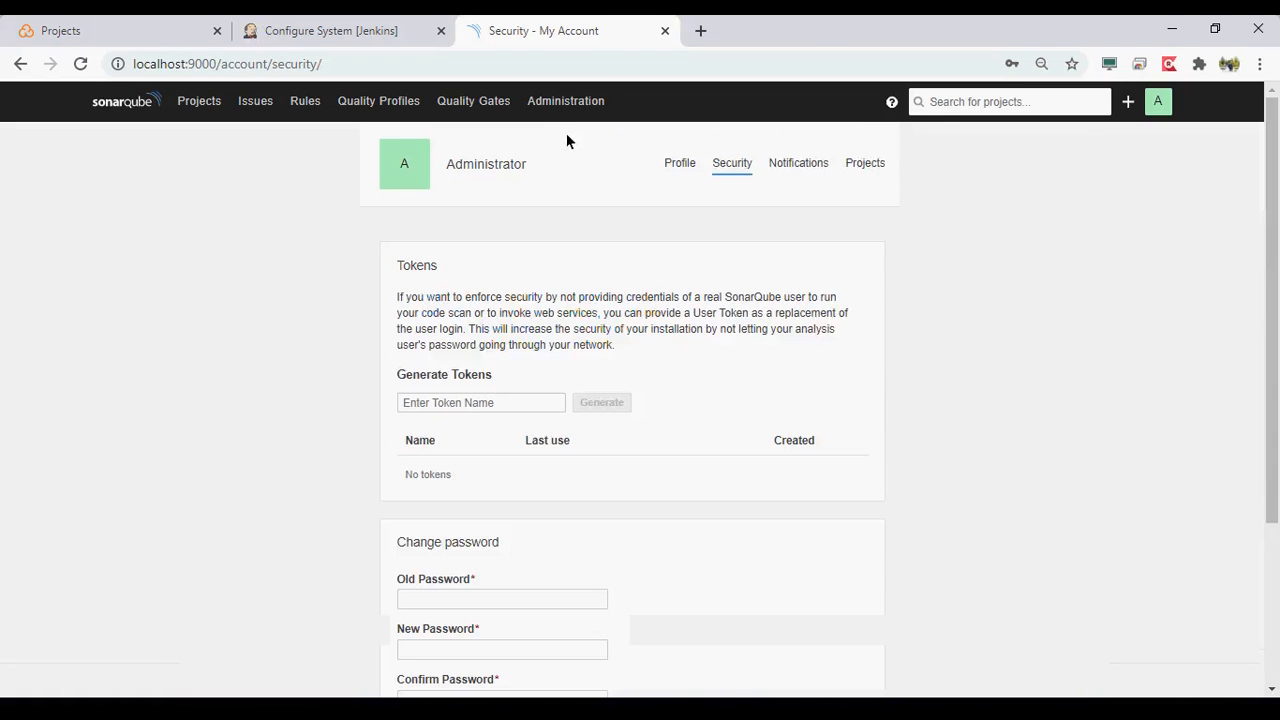
- Return to Administration and look through the global configuration categories from ALM Integrations to Technical Debt
click(567, 104)
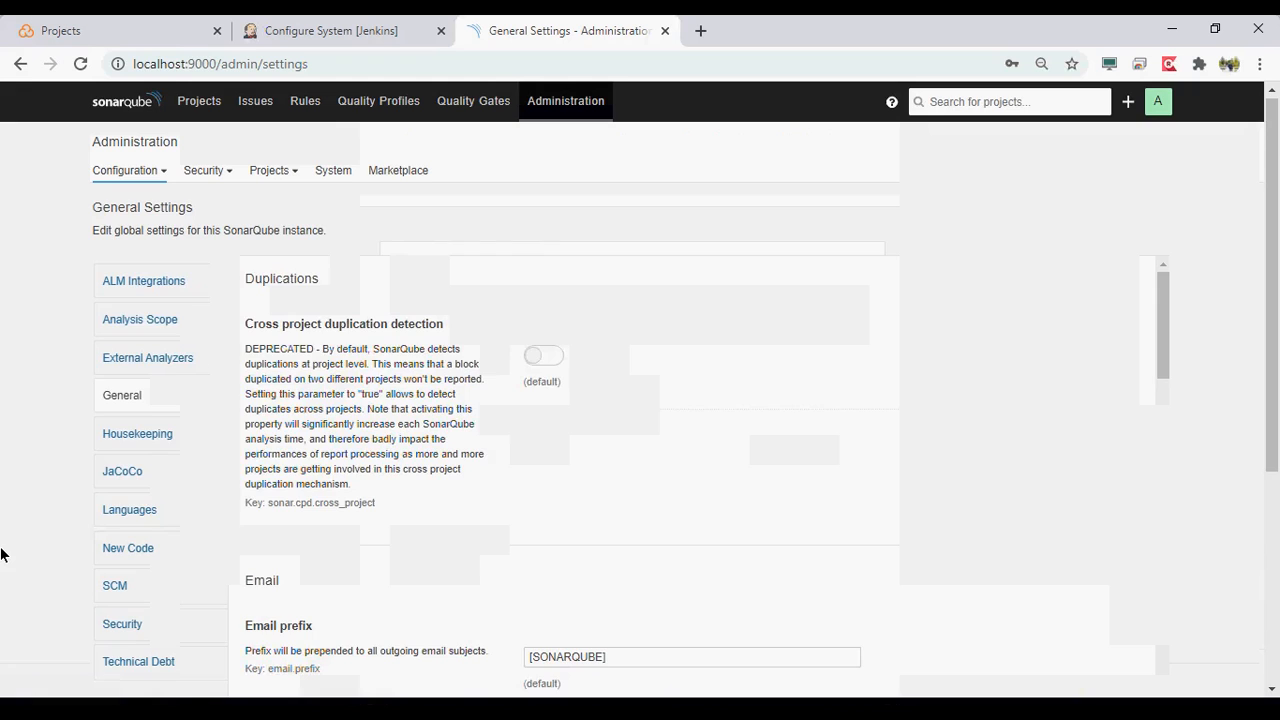
scroll(0, 555, down, 2)
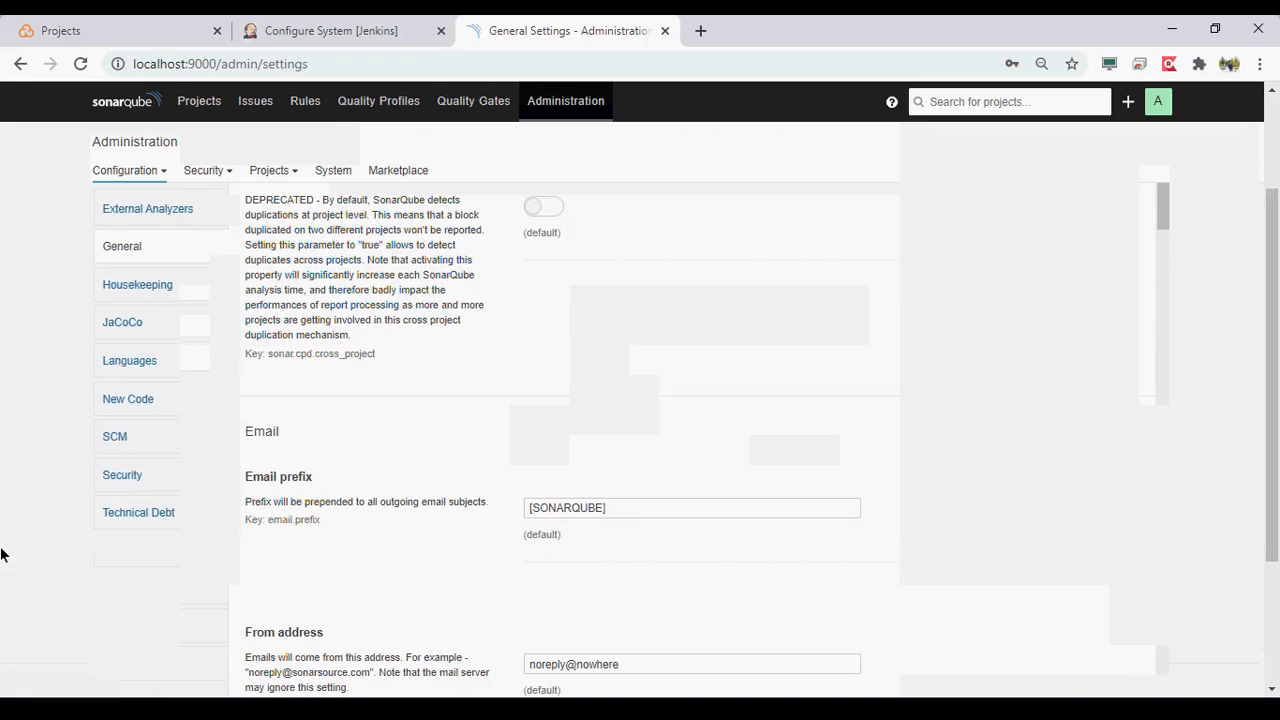
scroll(0, 555, down, 1)
scroll(0, 555, down, 1)
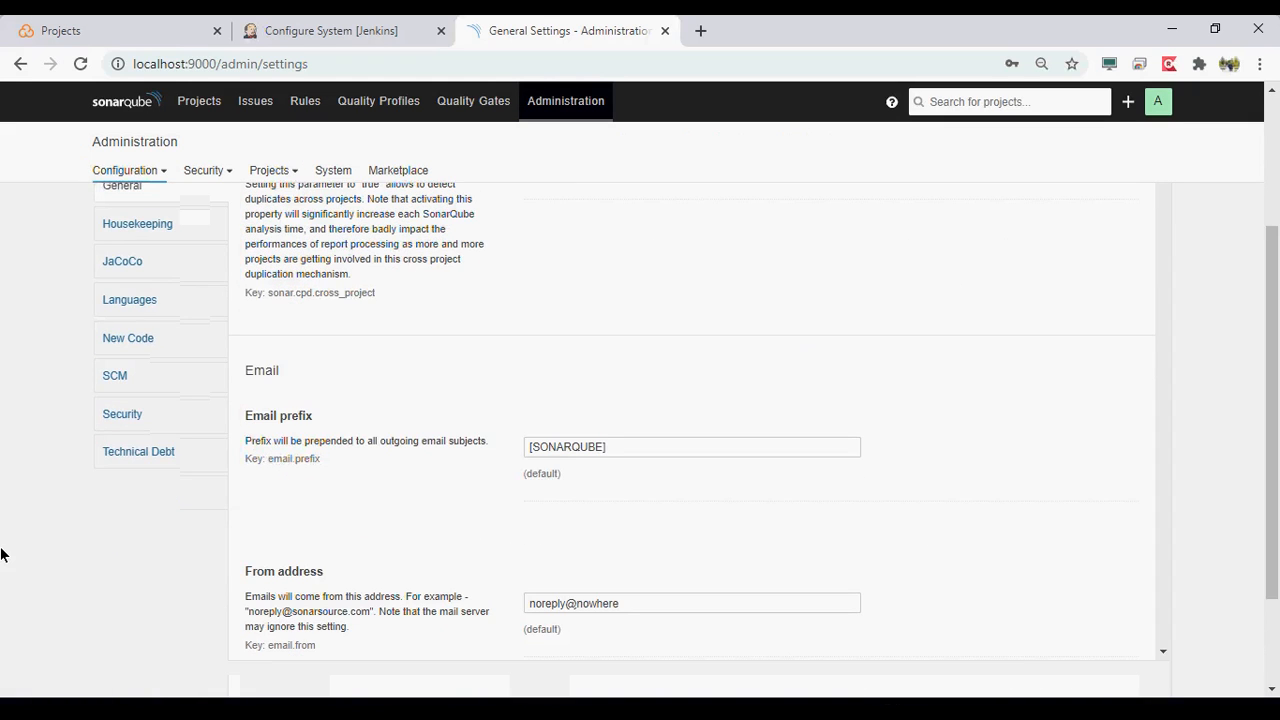
scroll(0, 555, down, 2)
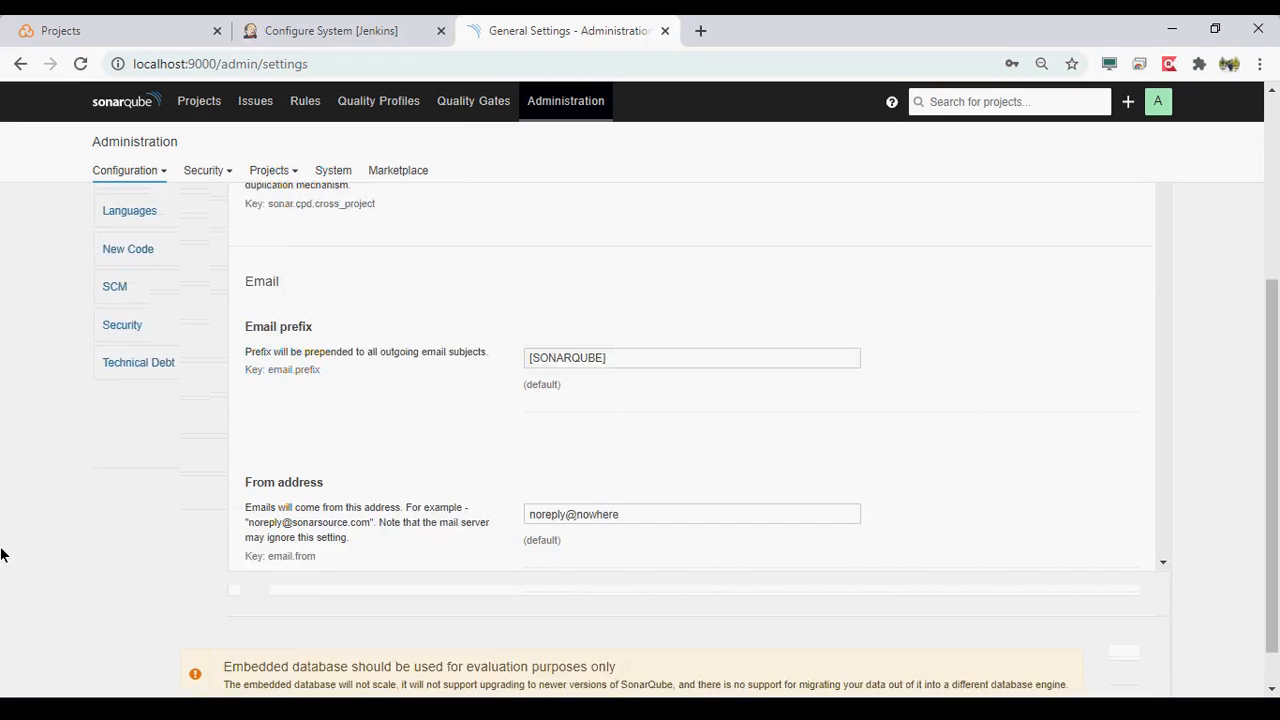
scroll(0, 555, up, 1)
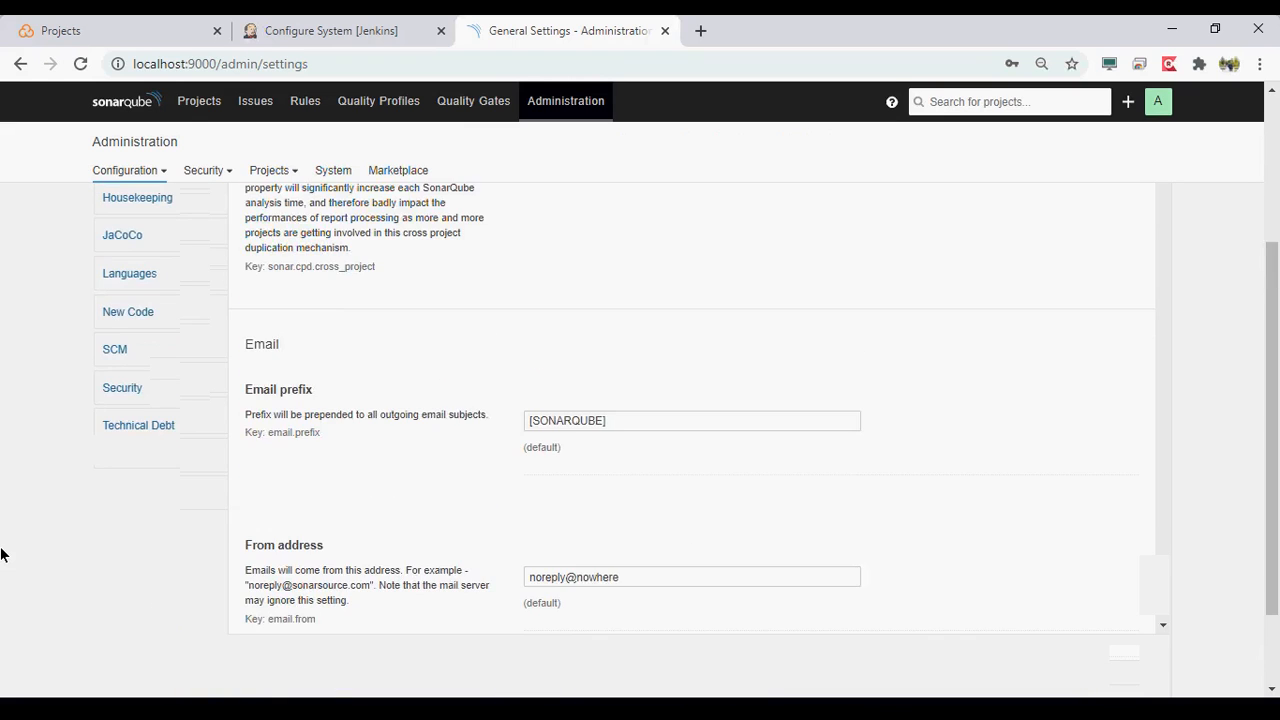
scroll(0, 555, up, 1)
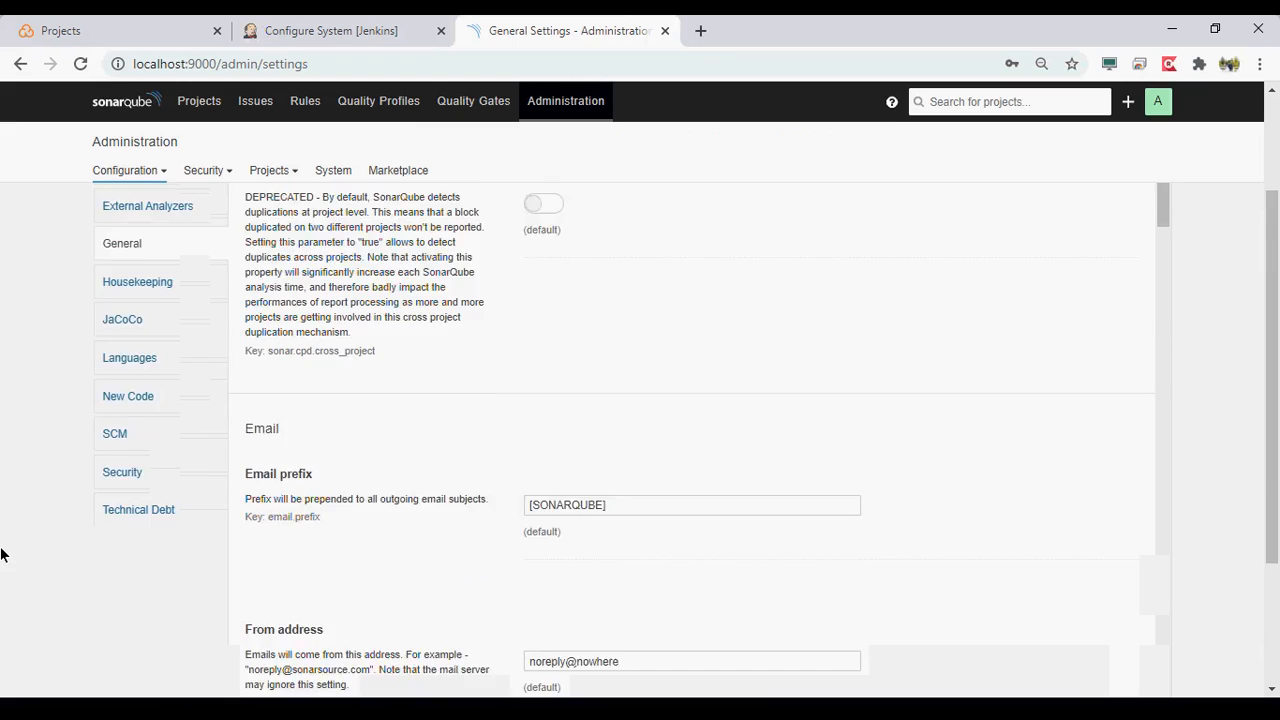
scroll(0, 555, up, 2)
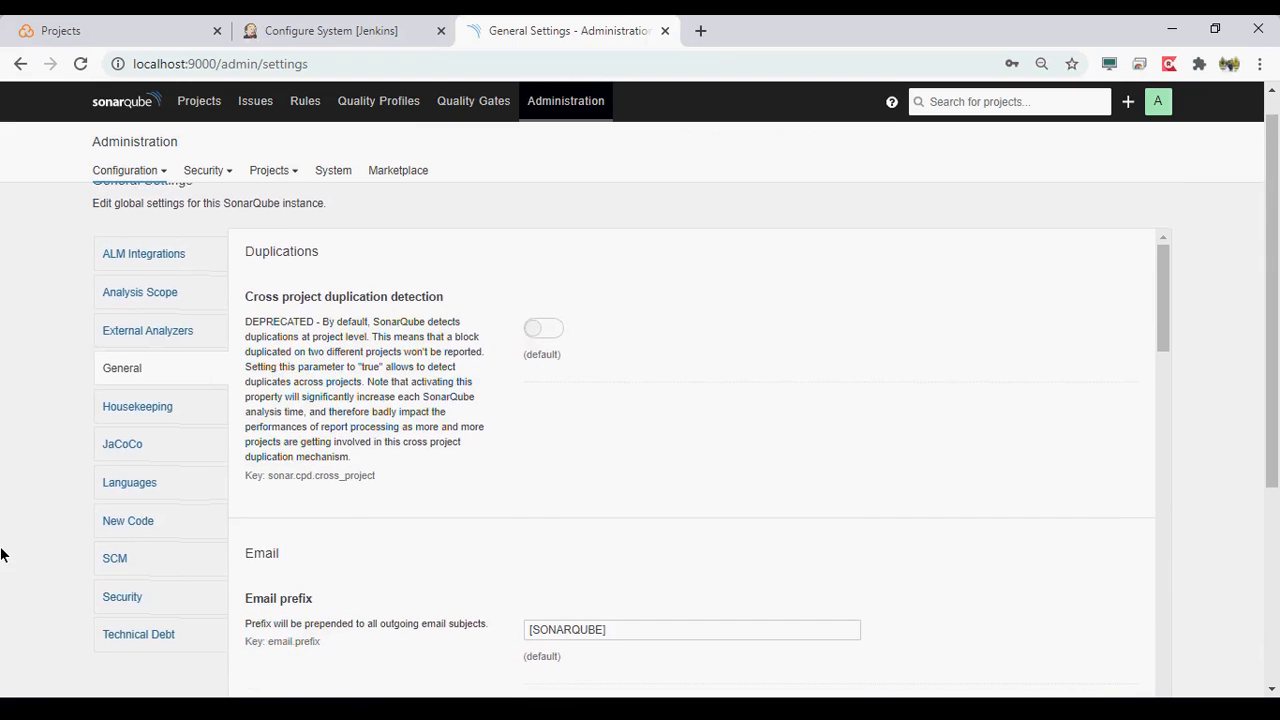
- Open the JaCoCo category in the general settings to view the XML coverage report path setting
scroll(0, 555, down, 3)
scroll(0, 555, down, 1)
scroll(0, 555, up, 4)
click(152, 455)
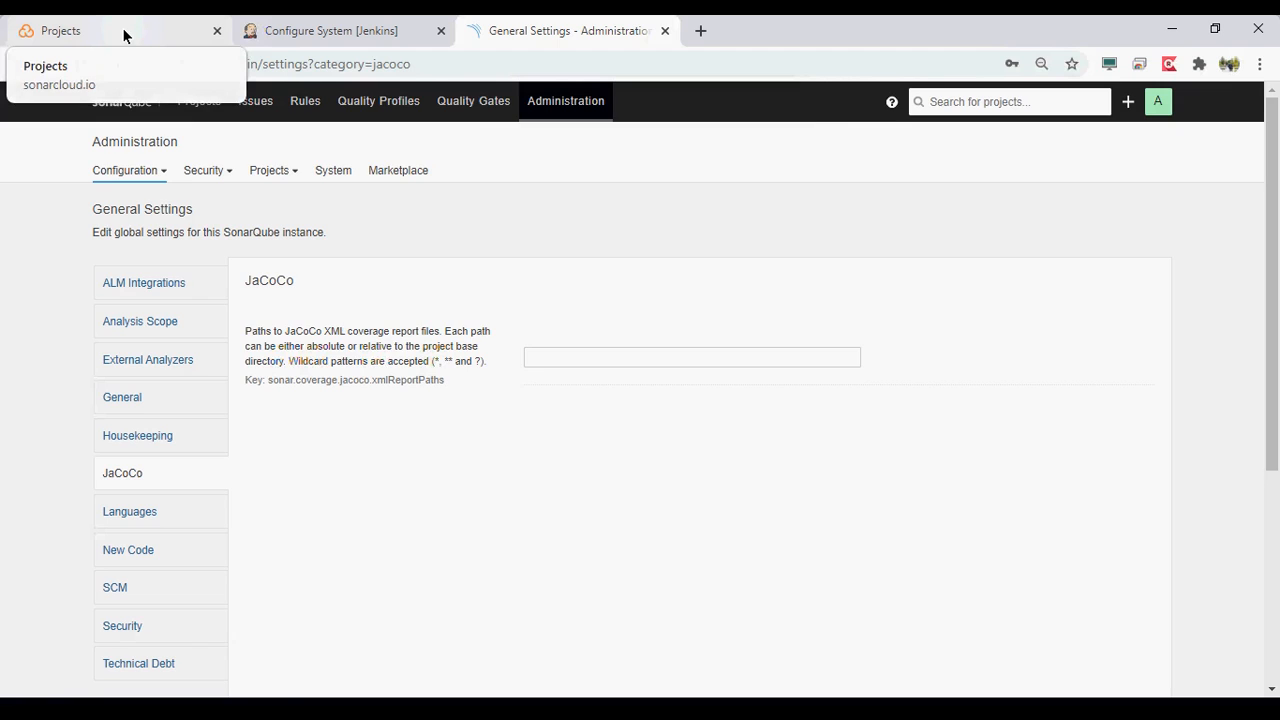
- Switch to the SonarCloud Explore page and open the SimGrid project from the featured projects
click(122, 27)
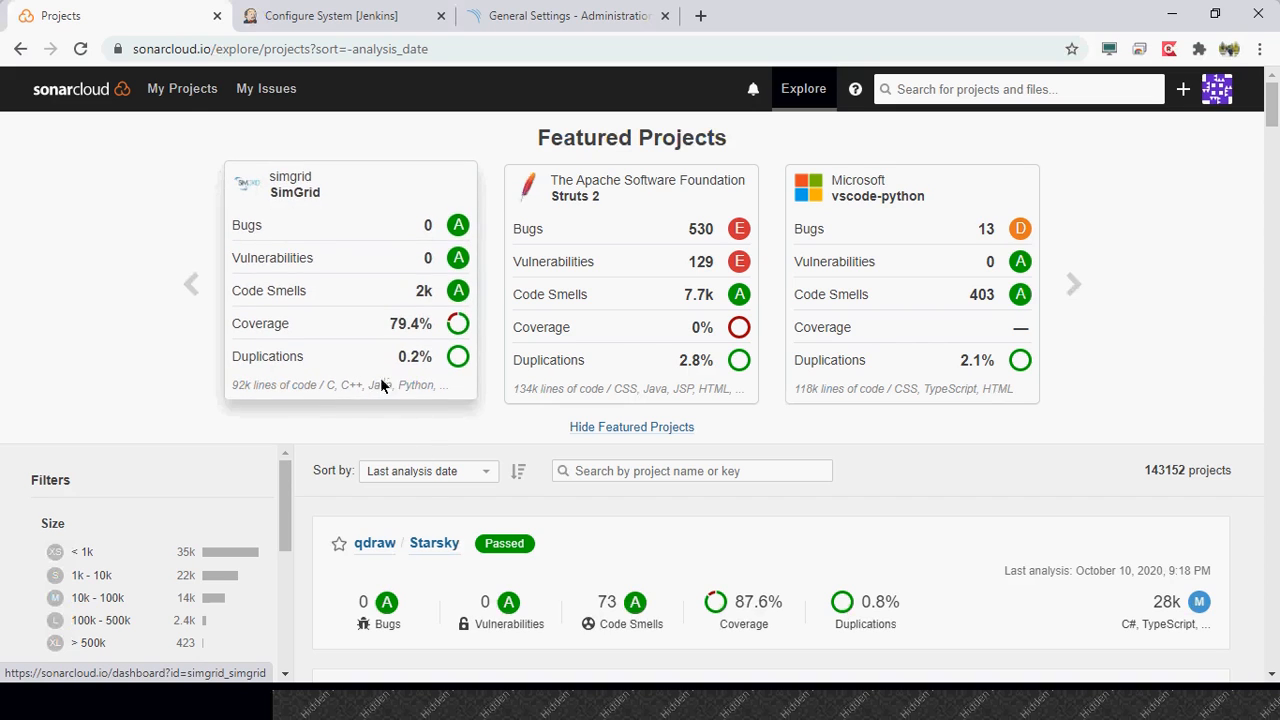
scroll(85, 337, down, 1)
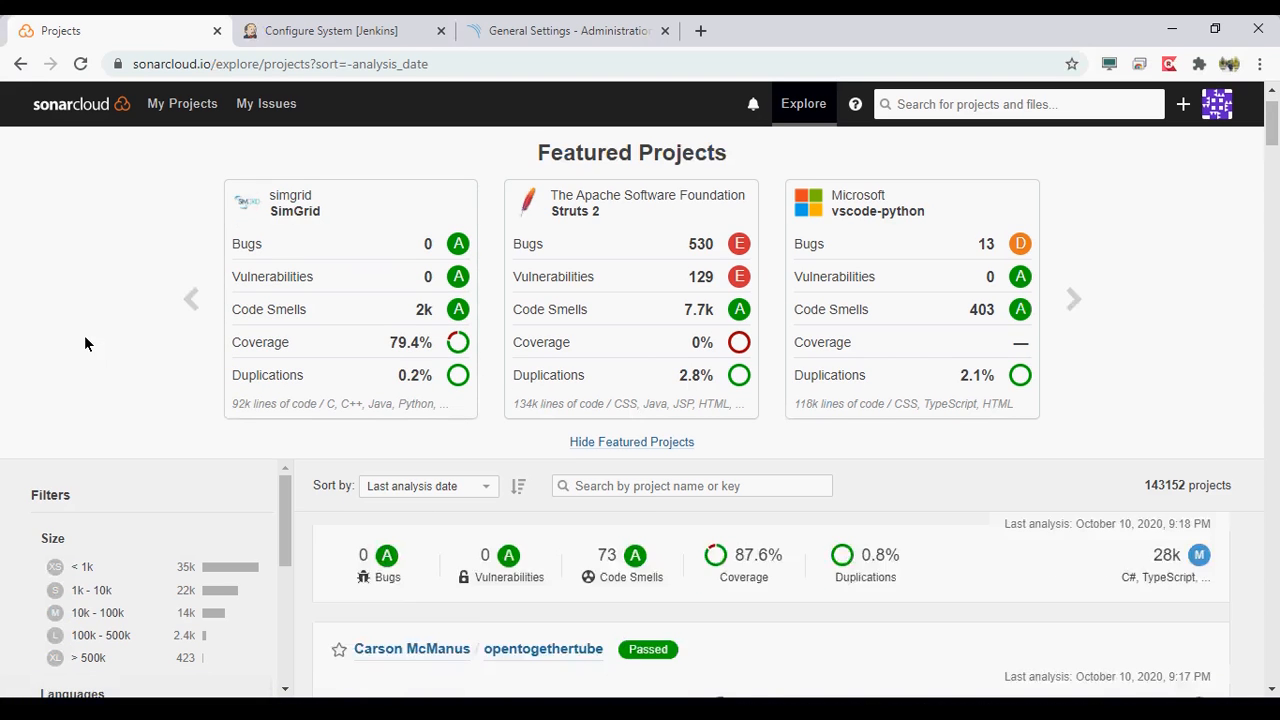
click(265, 276)
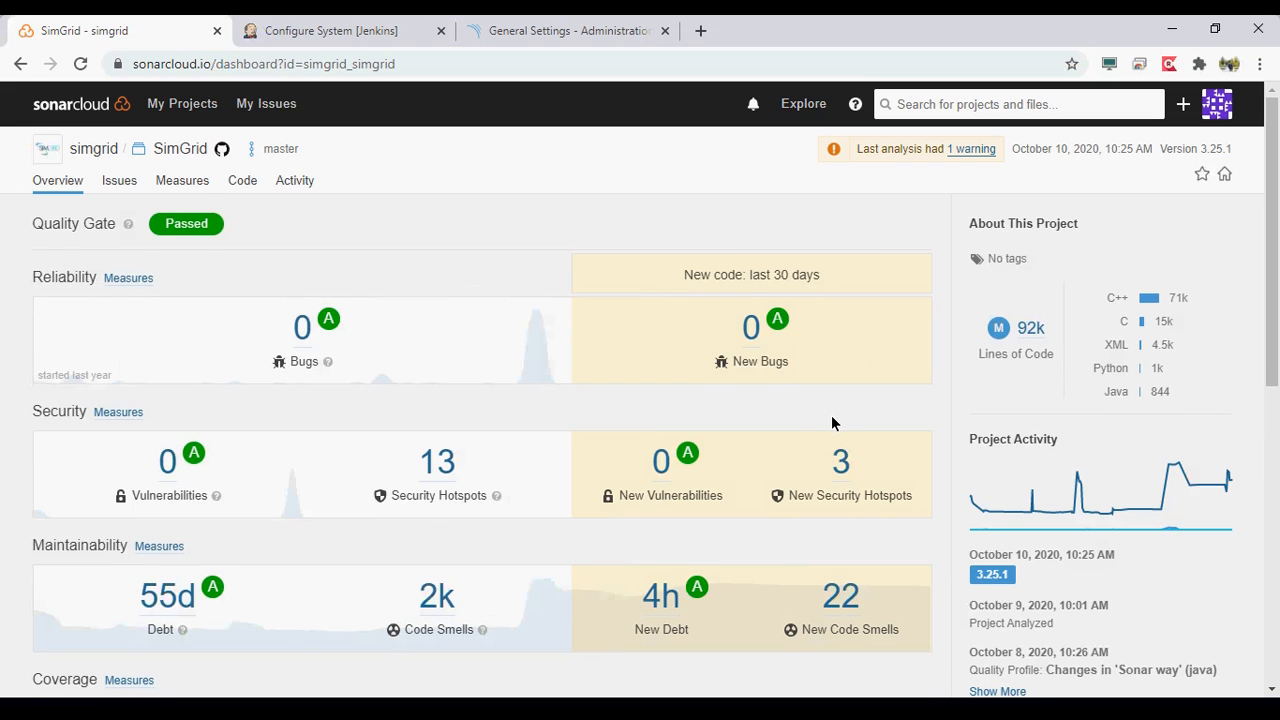
- Review SimGrid's reliability, security, maintainability, coverage and duplication measures on the project overview
scroll(831, 423, down, 1)
scroll(831, 423, down, 1)
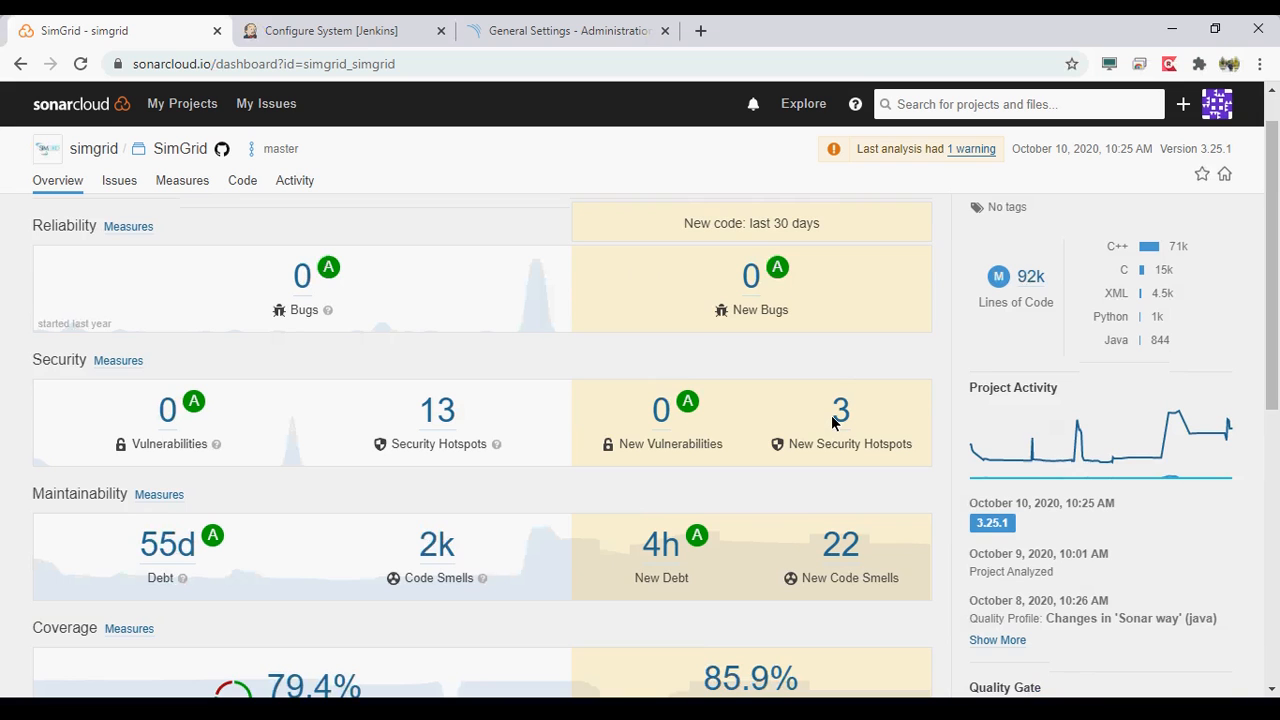
scroll(832, 416, down, 1)
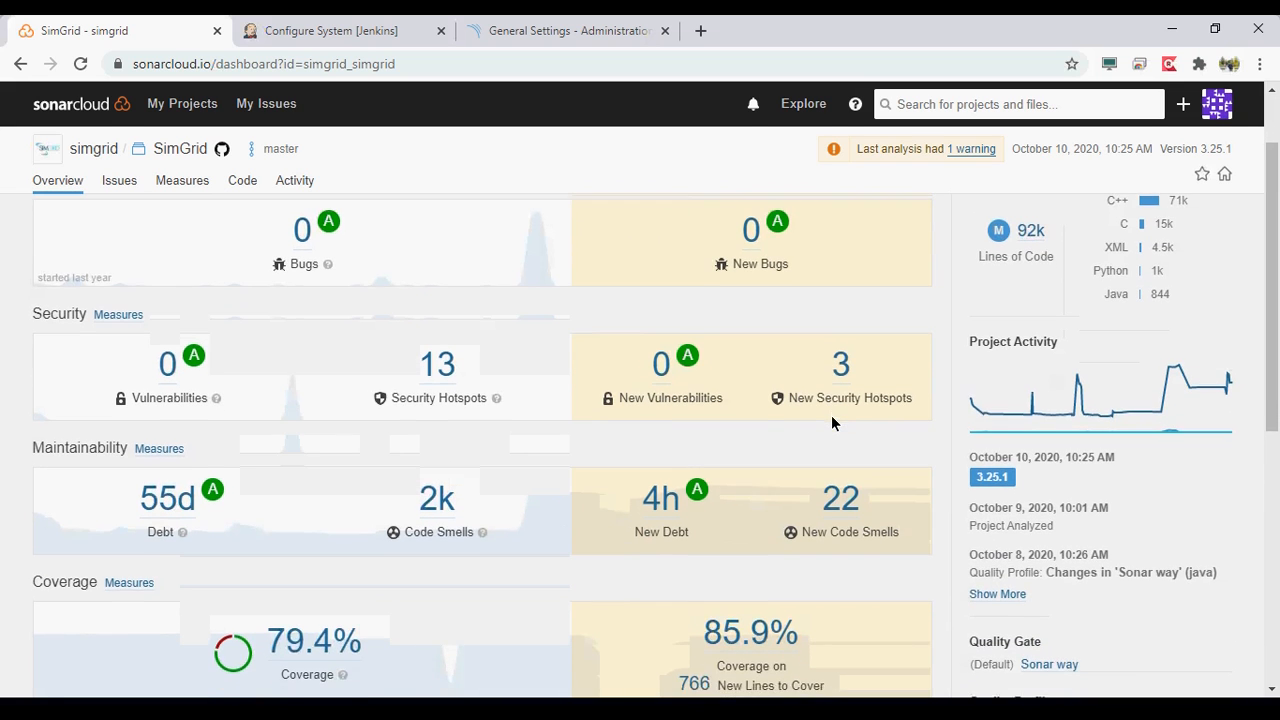
scroll(832, 418, down, 2)
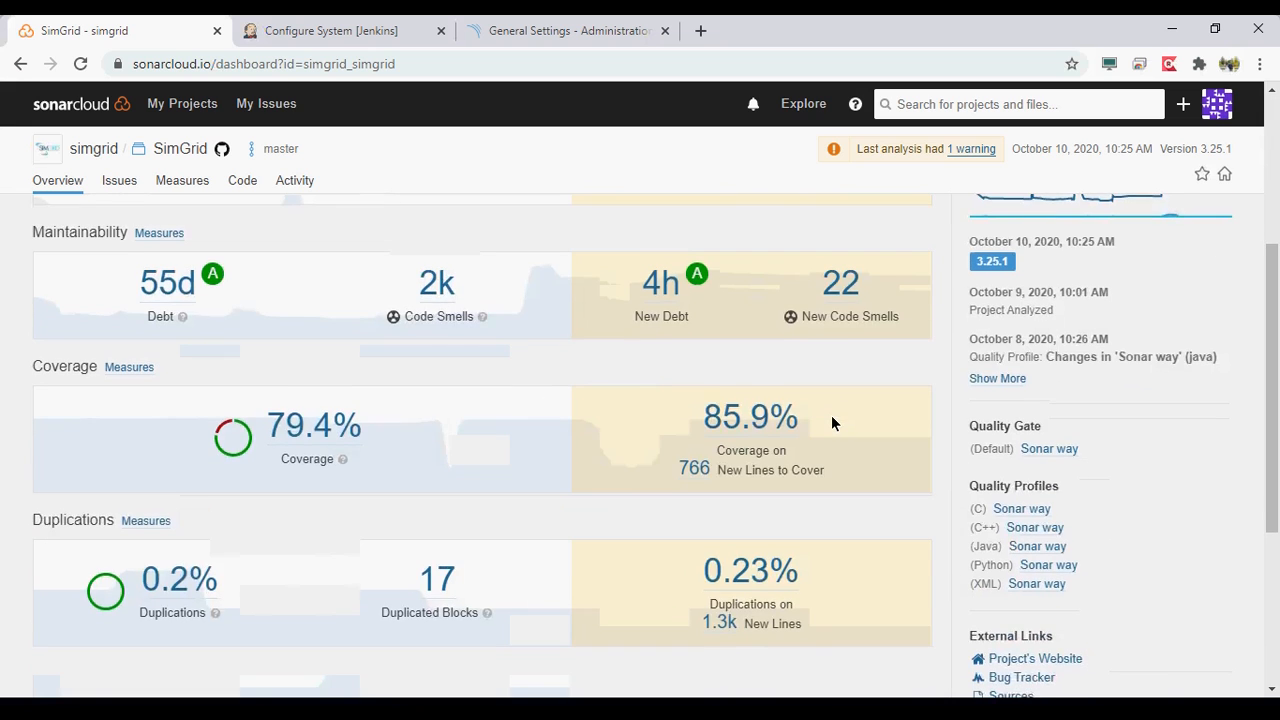
scroll(831, 423, down, 1)
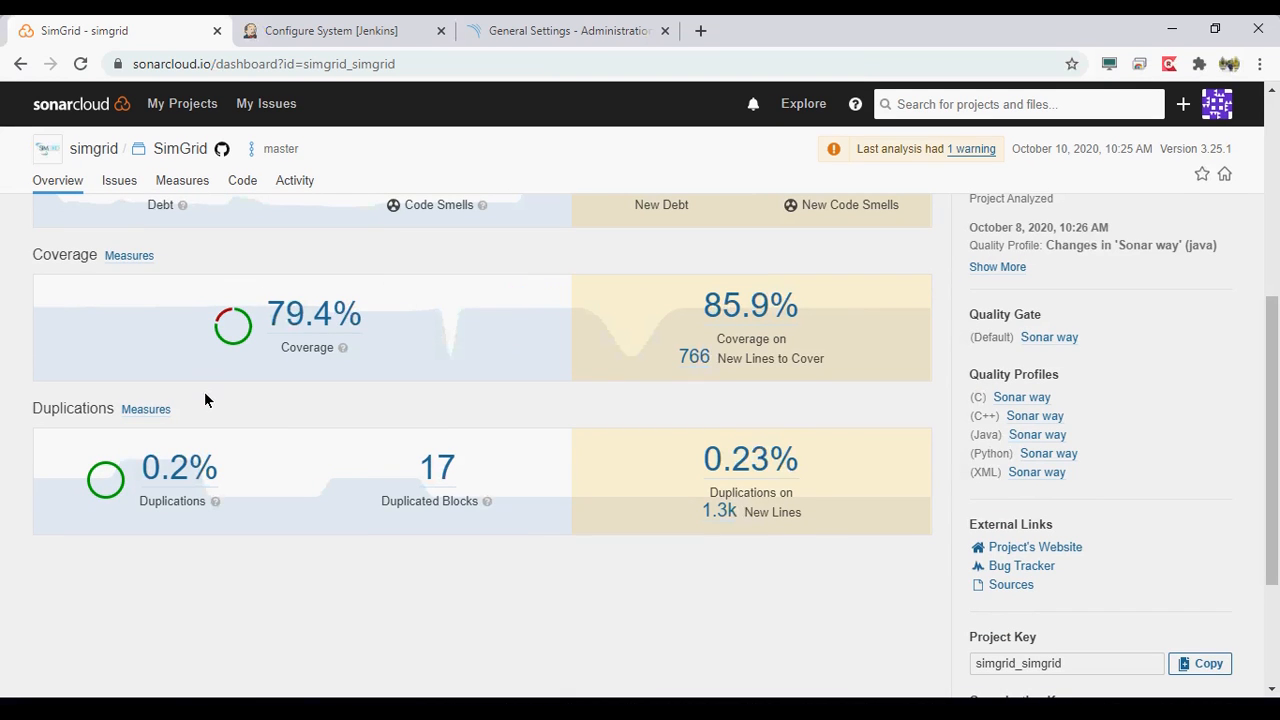
scroll(204, 393, up, 3)
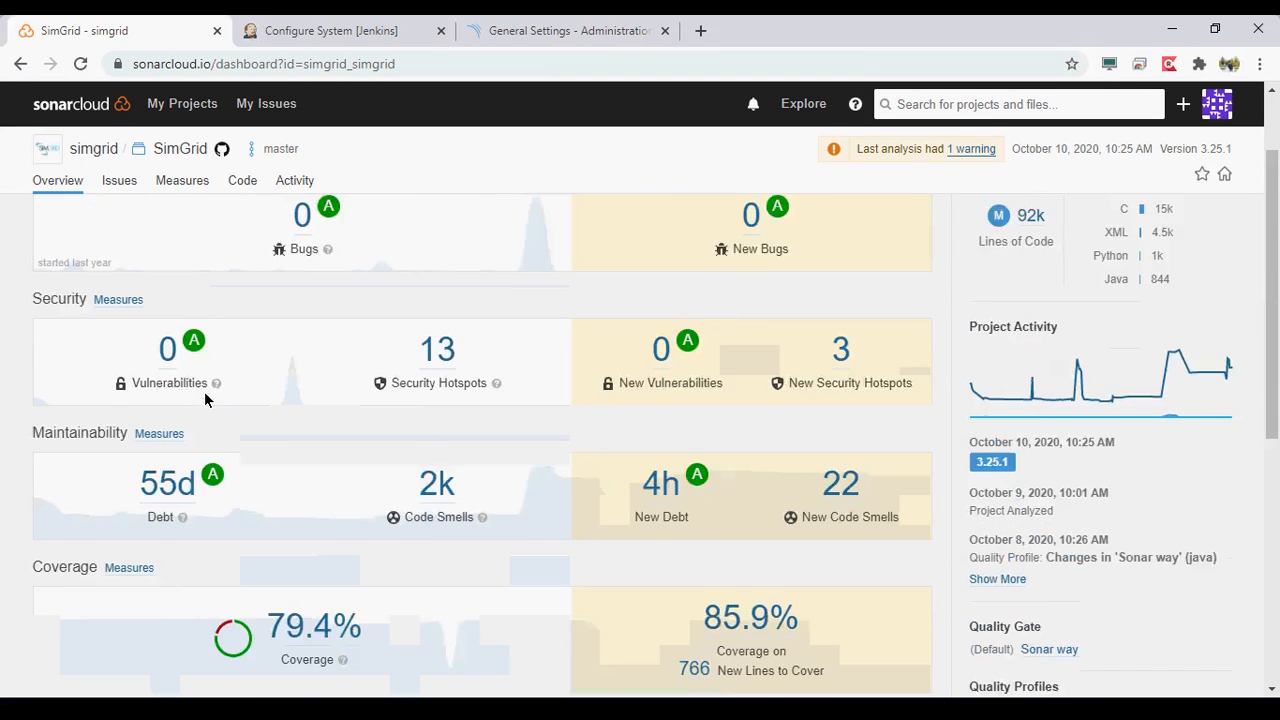
scroll(204, 398, up, 1)
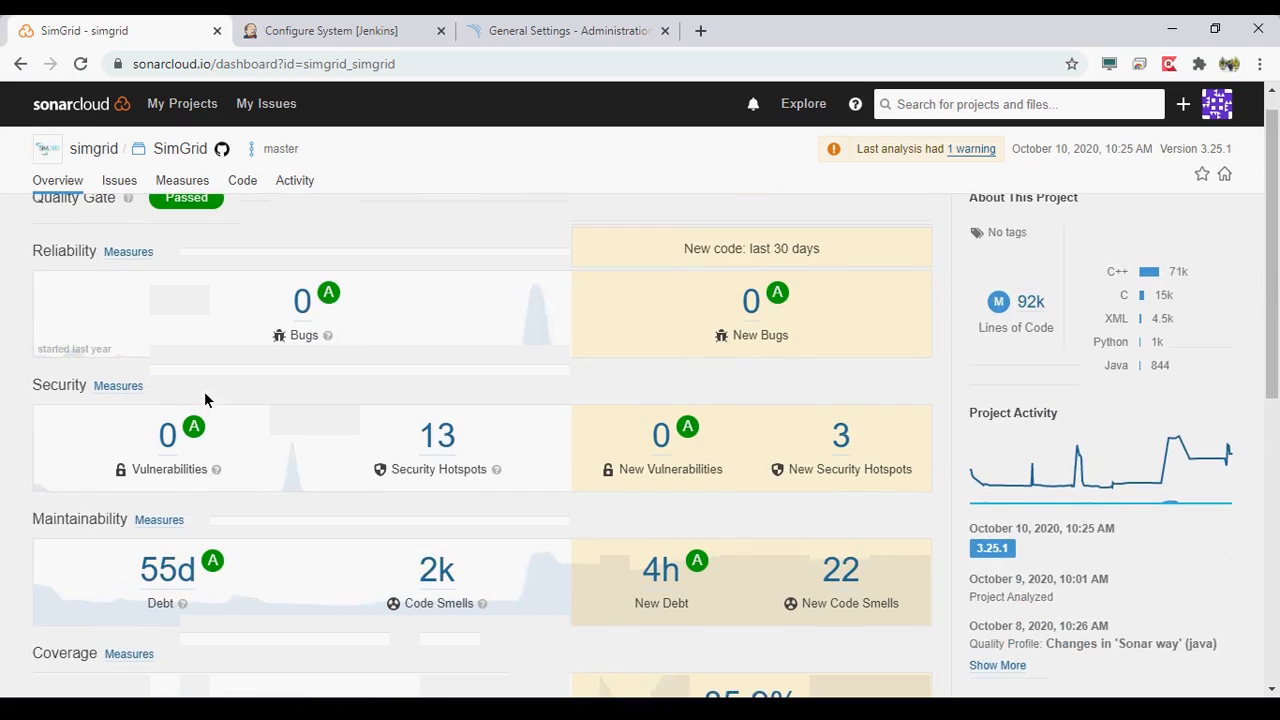
- Examine SimGrid's project activity graph, analysis history, quality gate and per-language quality profiles on the overview
scroll(1111, 389, down, 1)
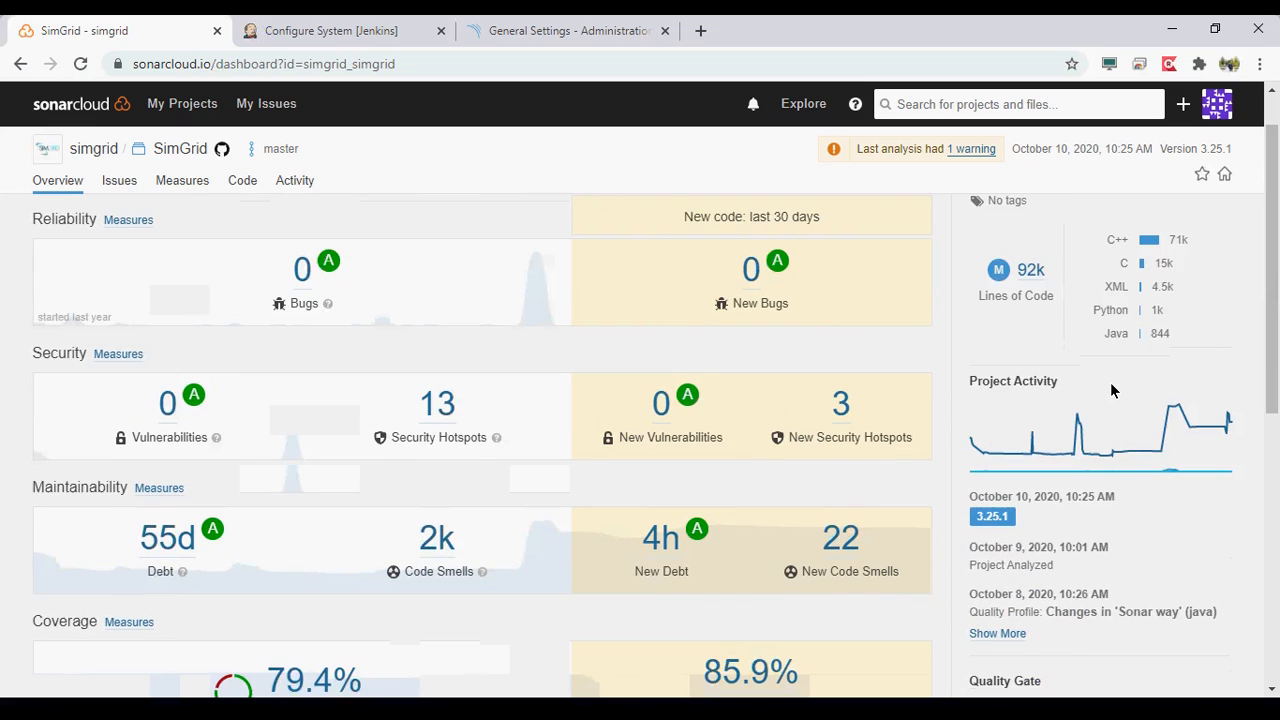
scroll(1111, 389, down, 1)
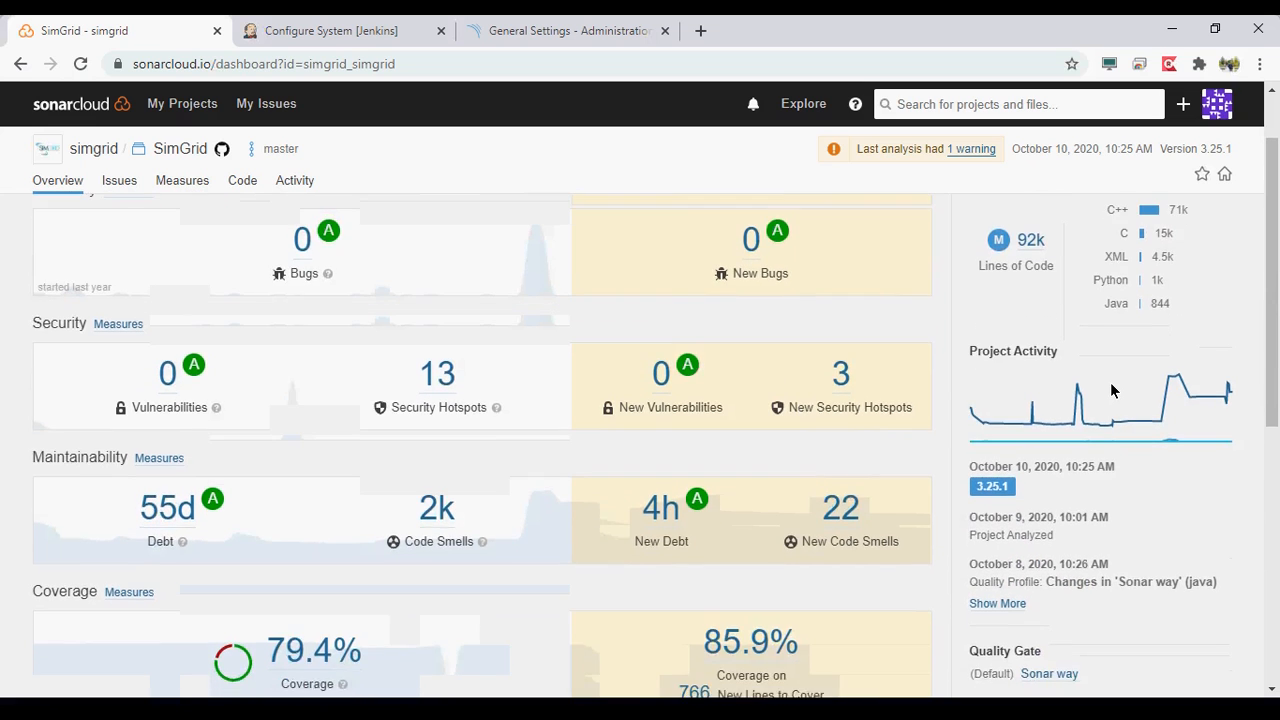
scroll(1111, 389, up, 1)
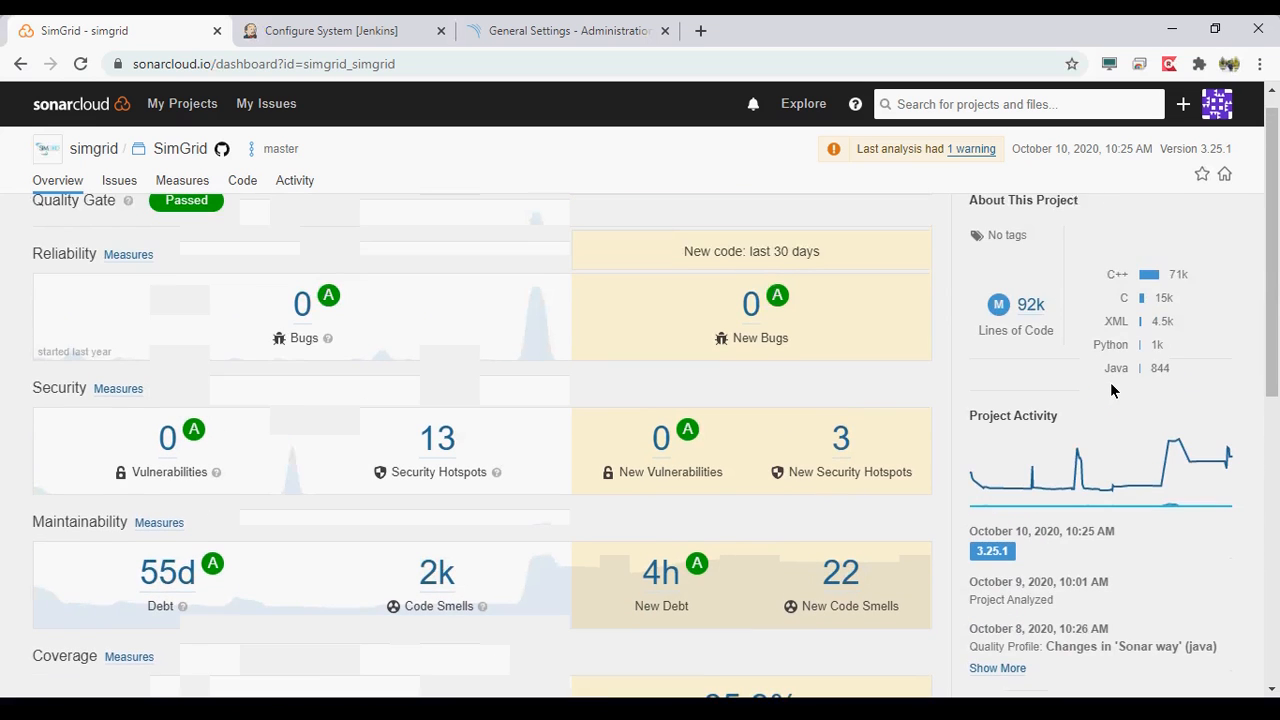
mouse_move(995, 511)
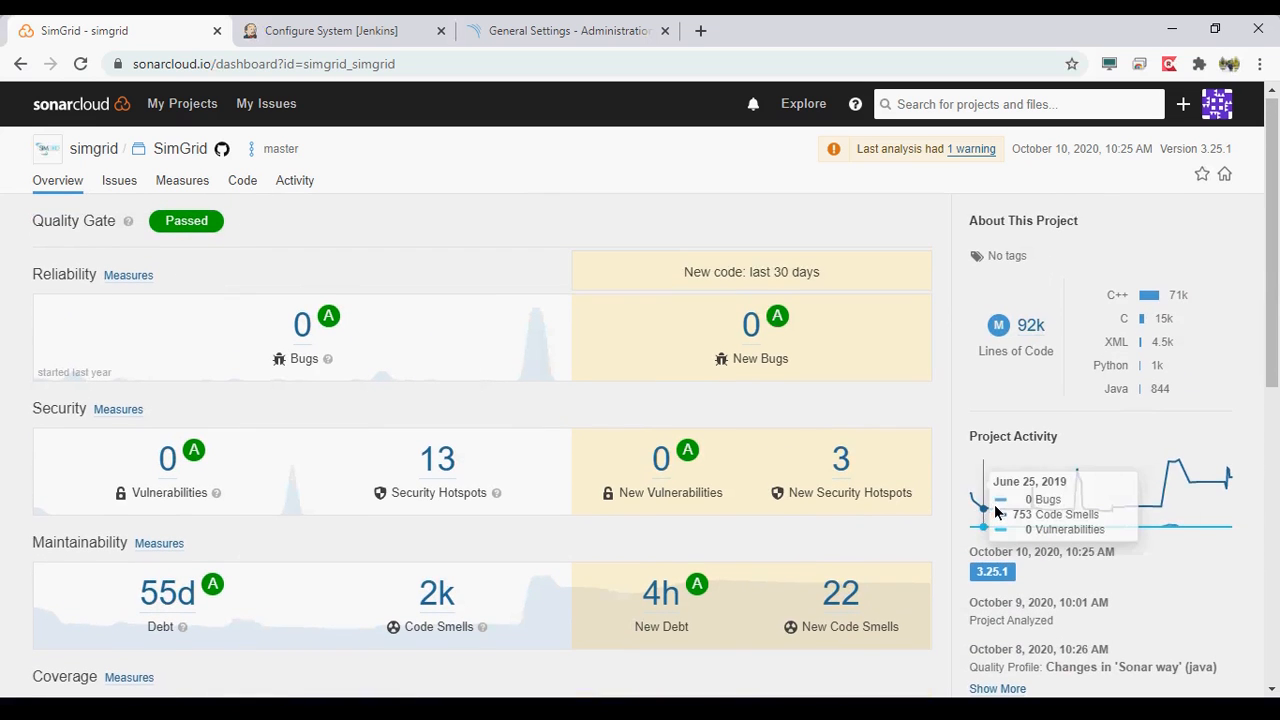
scroll(1210, 513, down, 2)
scroll(1210, 513, down, 1)
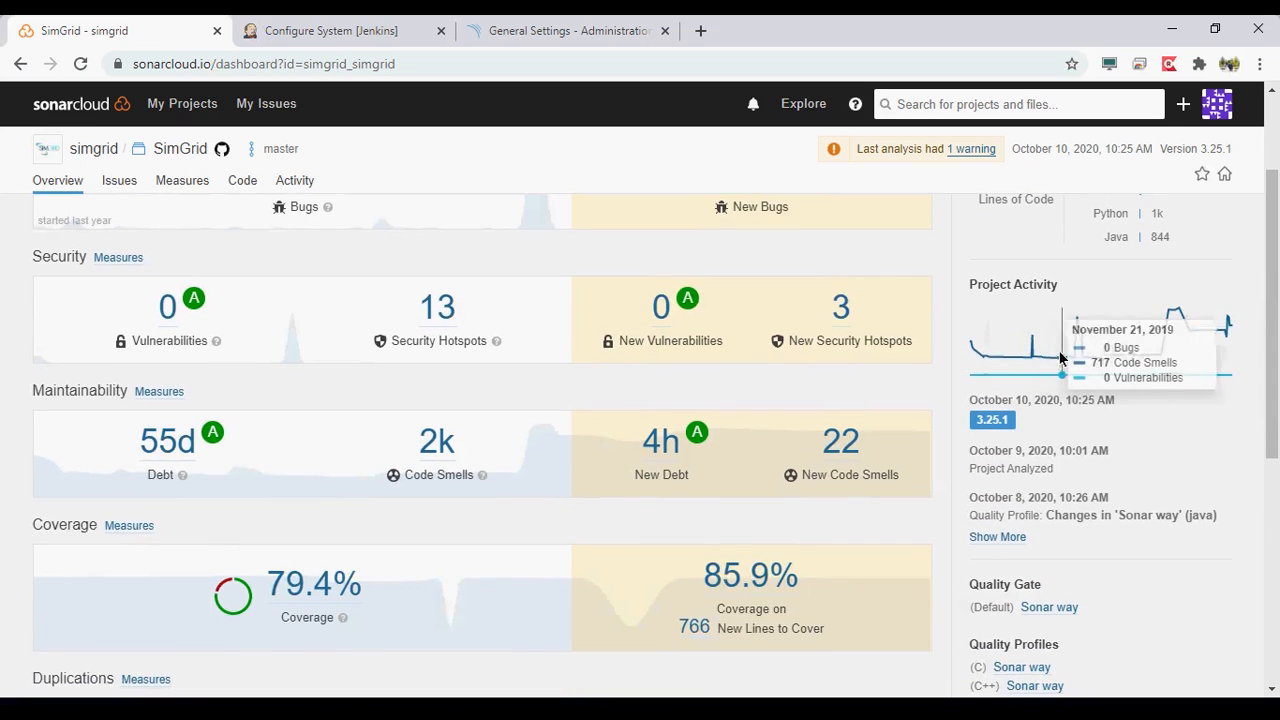
scroll(1254, 476, down, 1)
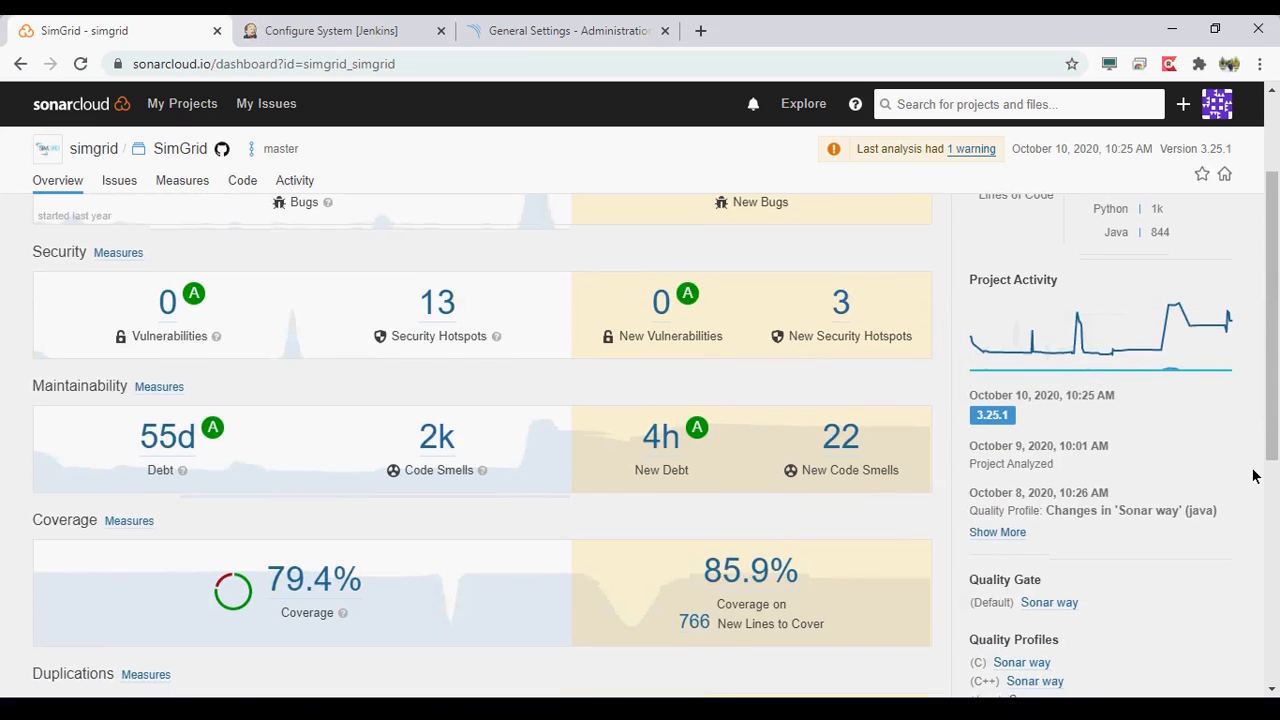
scroll(1254, 476, down, 3)
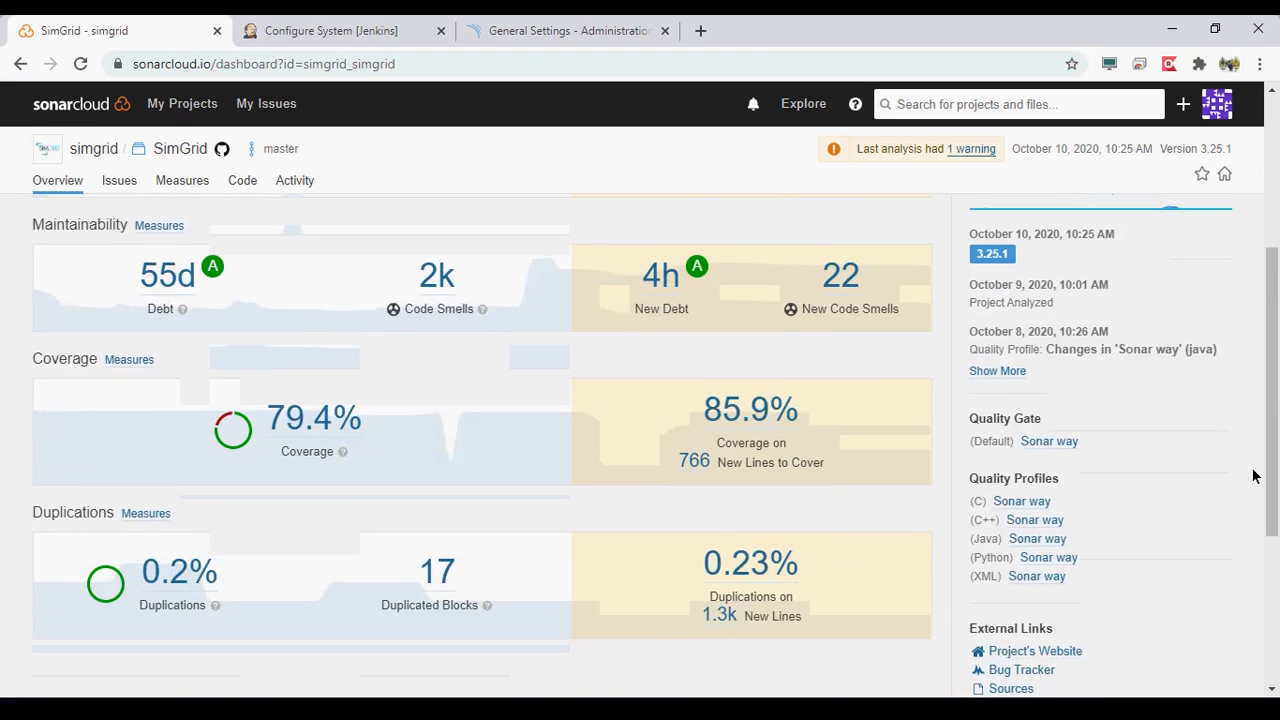
scroll(1254, 476, down, 2)
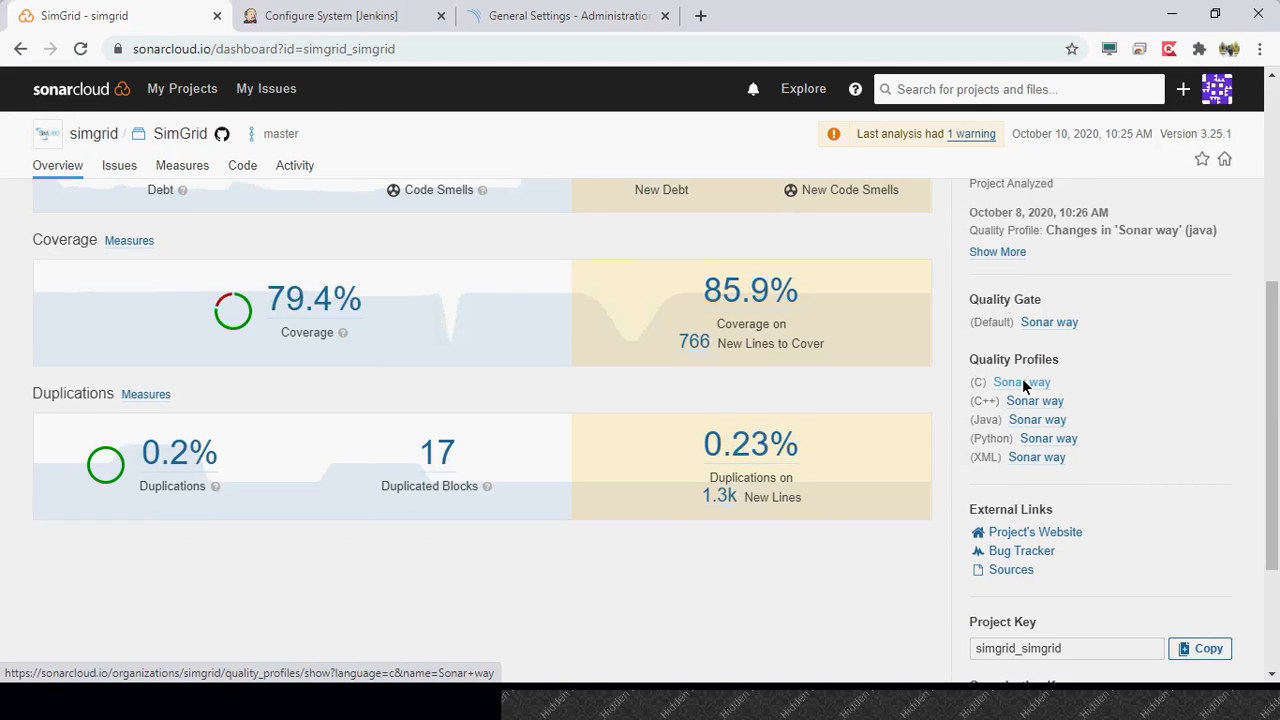
- View the Sonar way quality profile for C and the simgrid organization's rules list, including a C++ rule's similar-rule filters
click(1022, 383)
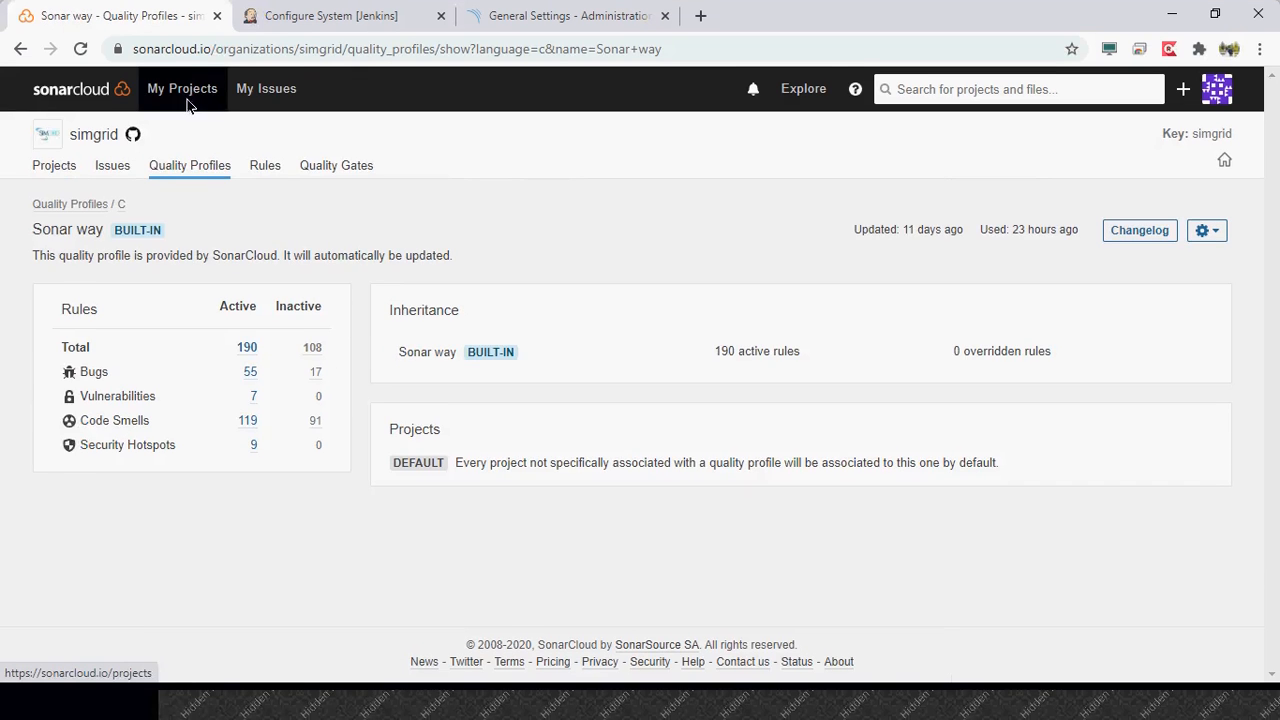
click(258, 179)
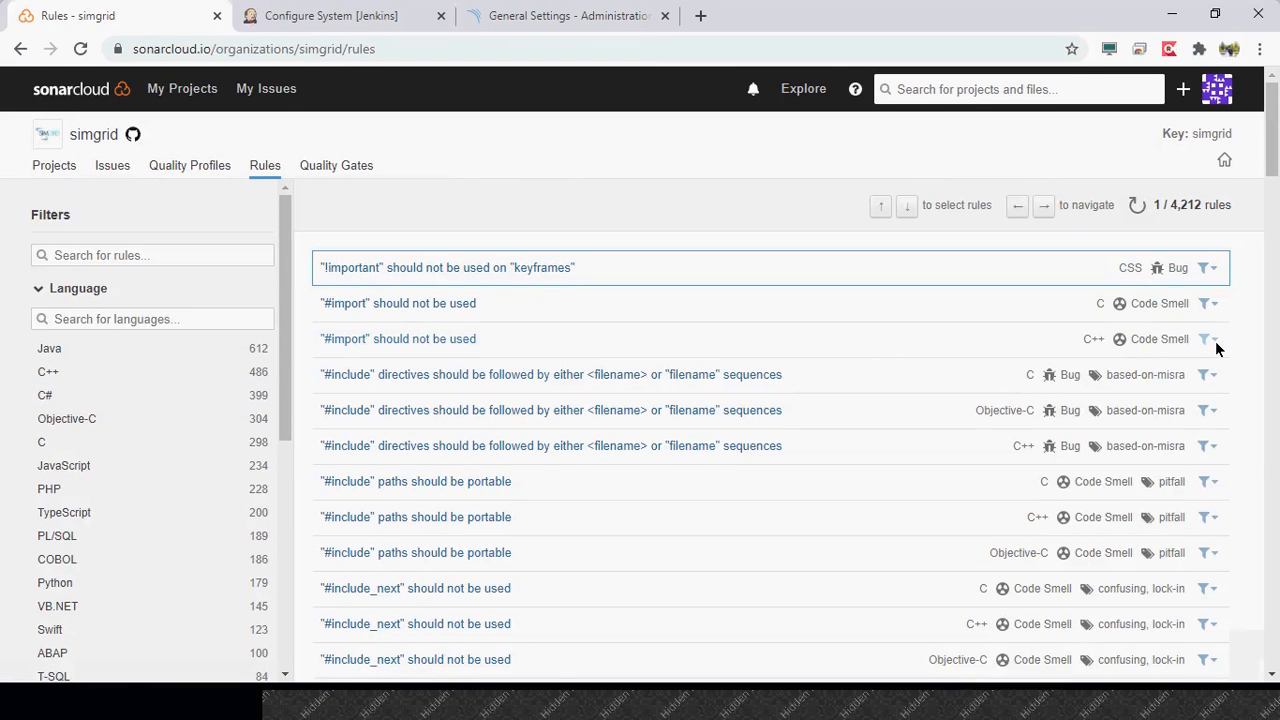
click(1214, 340)
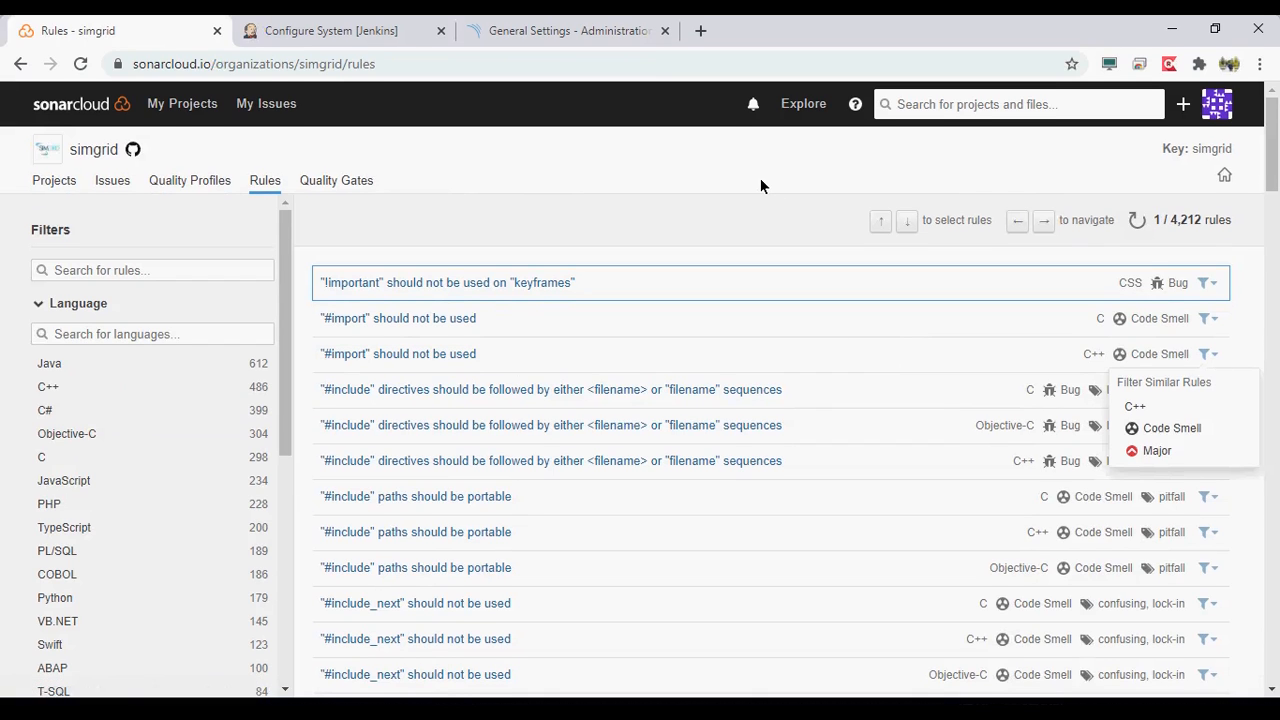
click(760, 171)
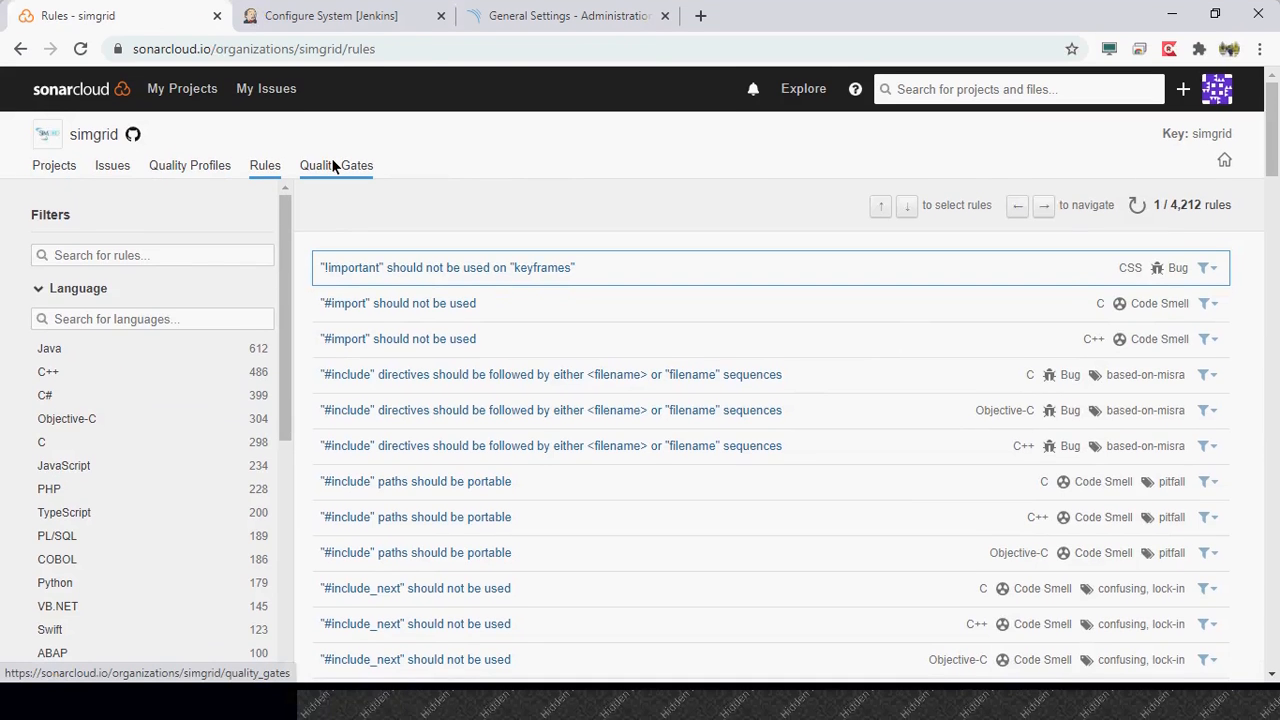
- Review the simgrid organization's Sonar way quality gate conditions and go to the My Projects page
click(335, 180)
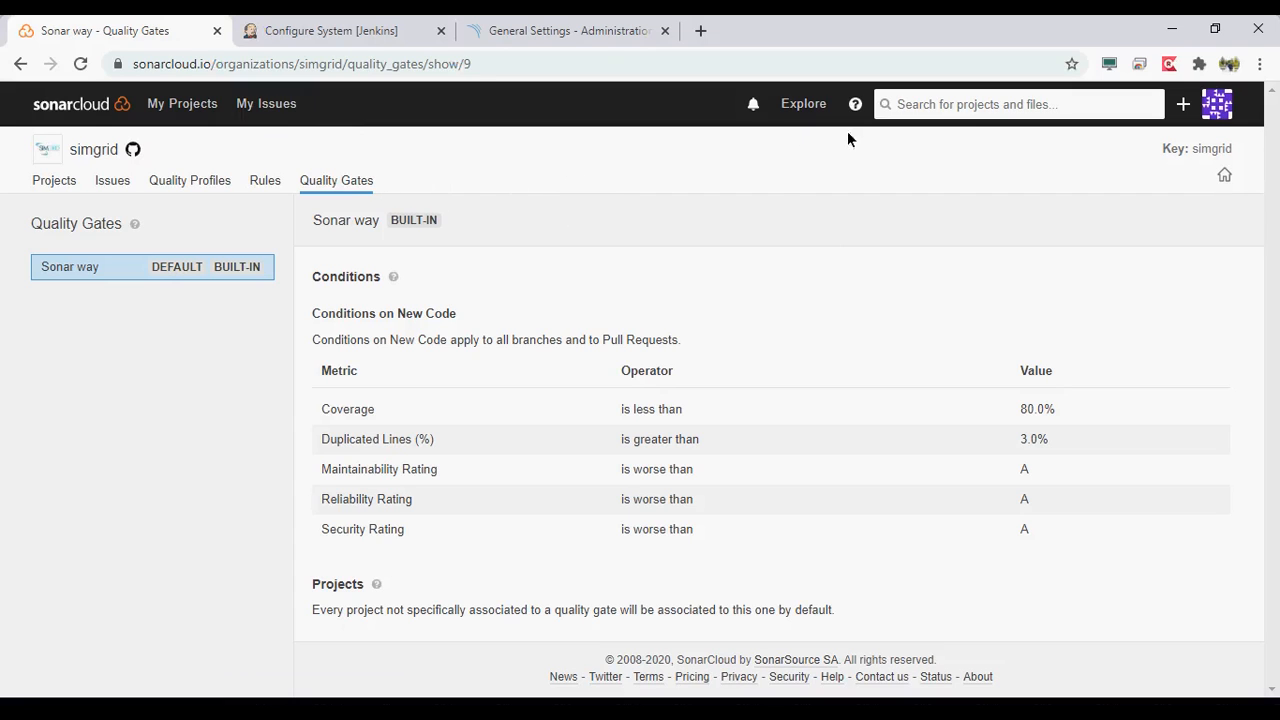
click(1219, 112)
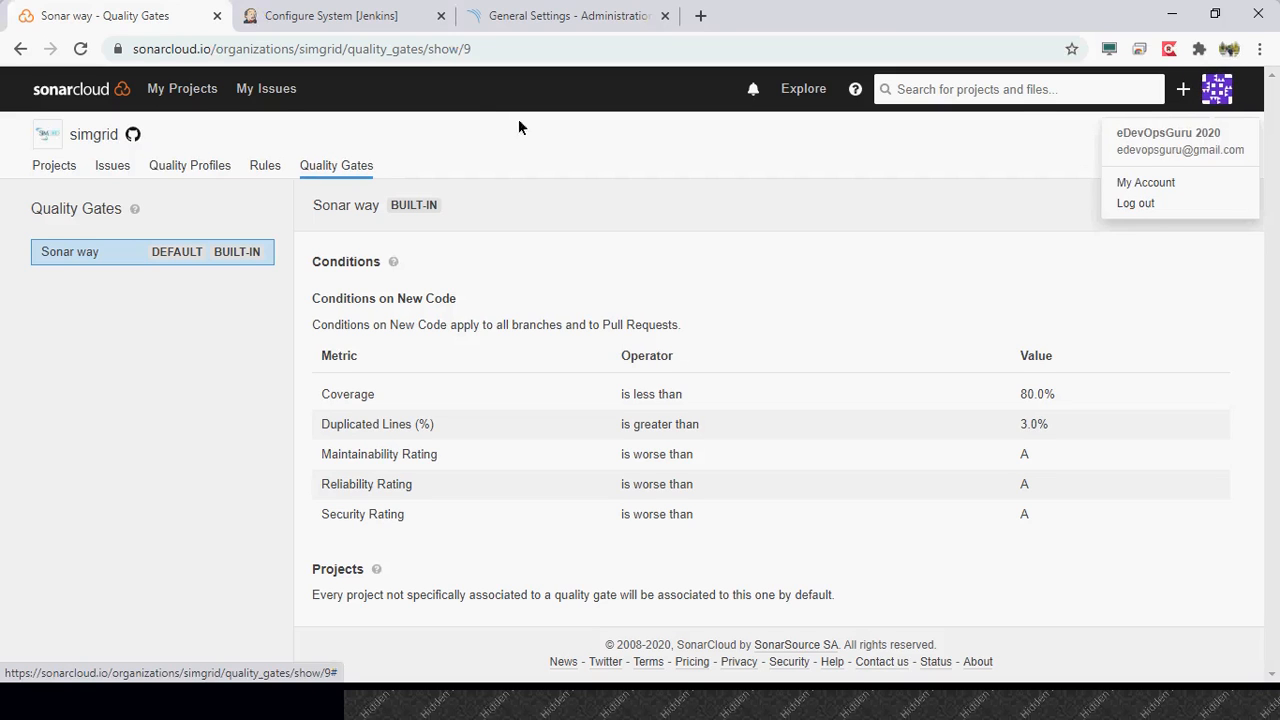
click(462, 112)
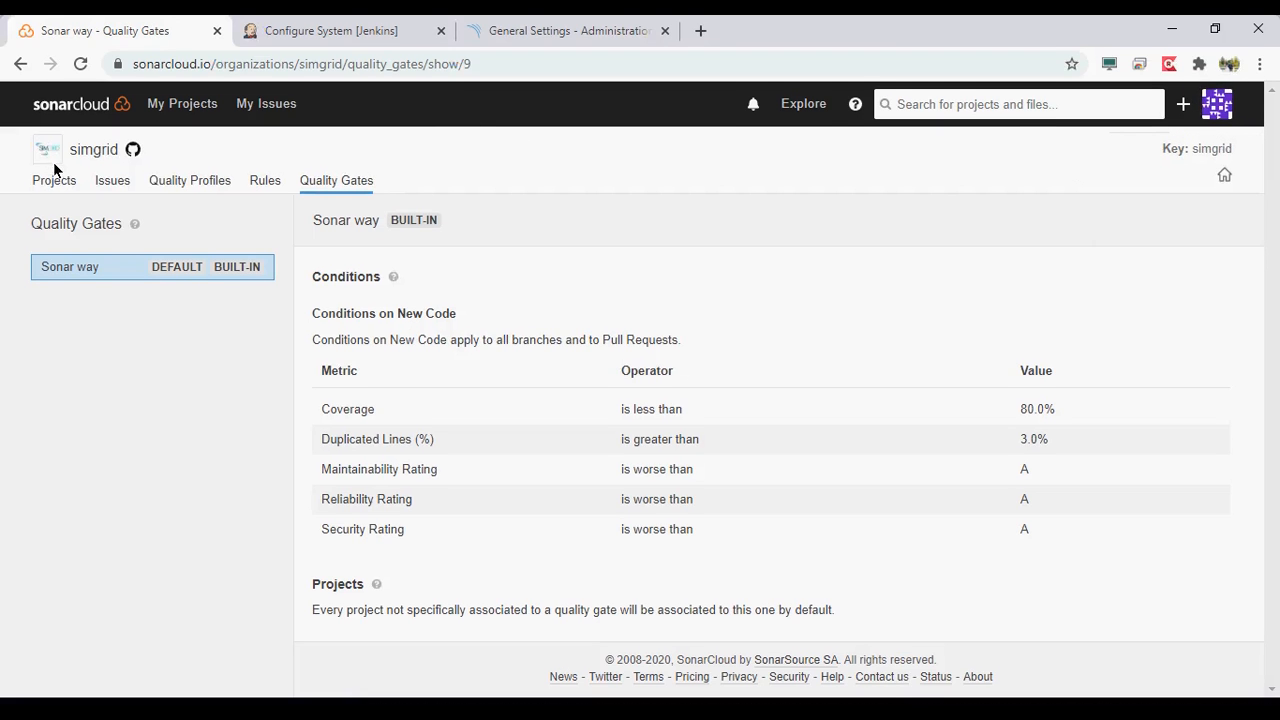
click(55, 179)
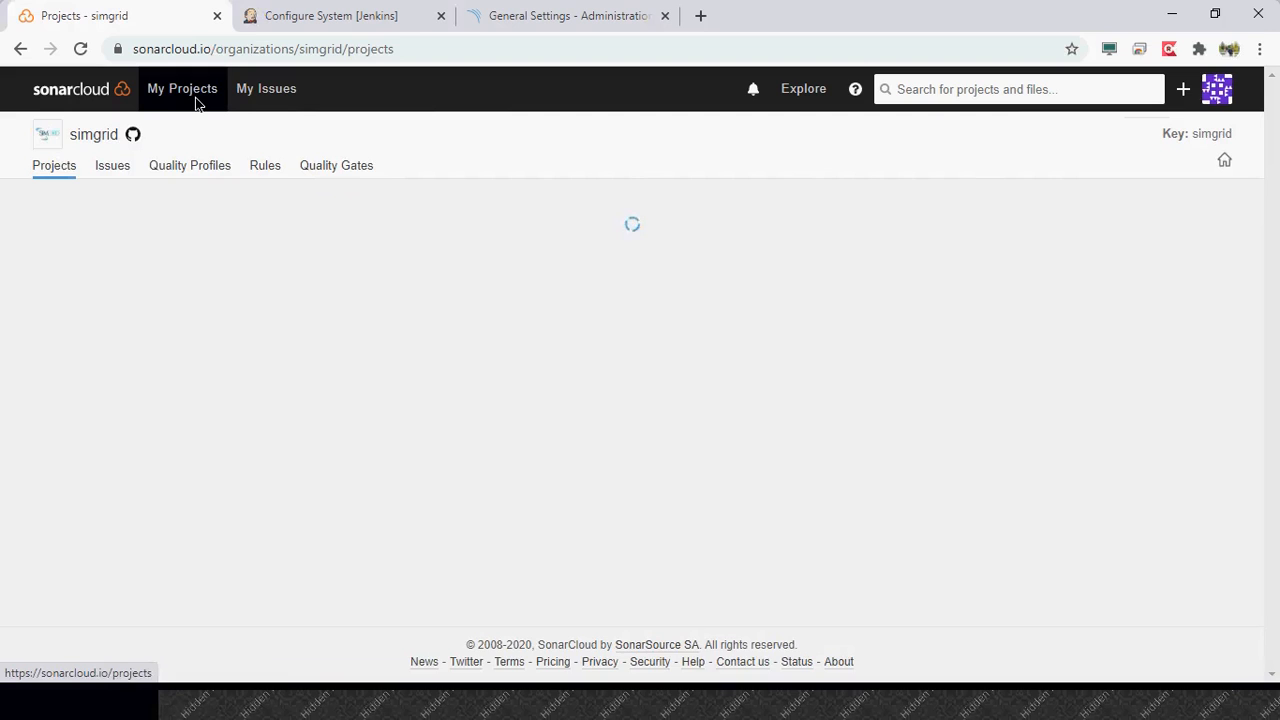
click(193, 103)
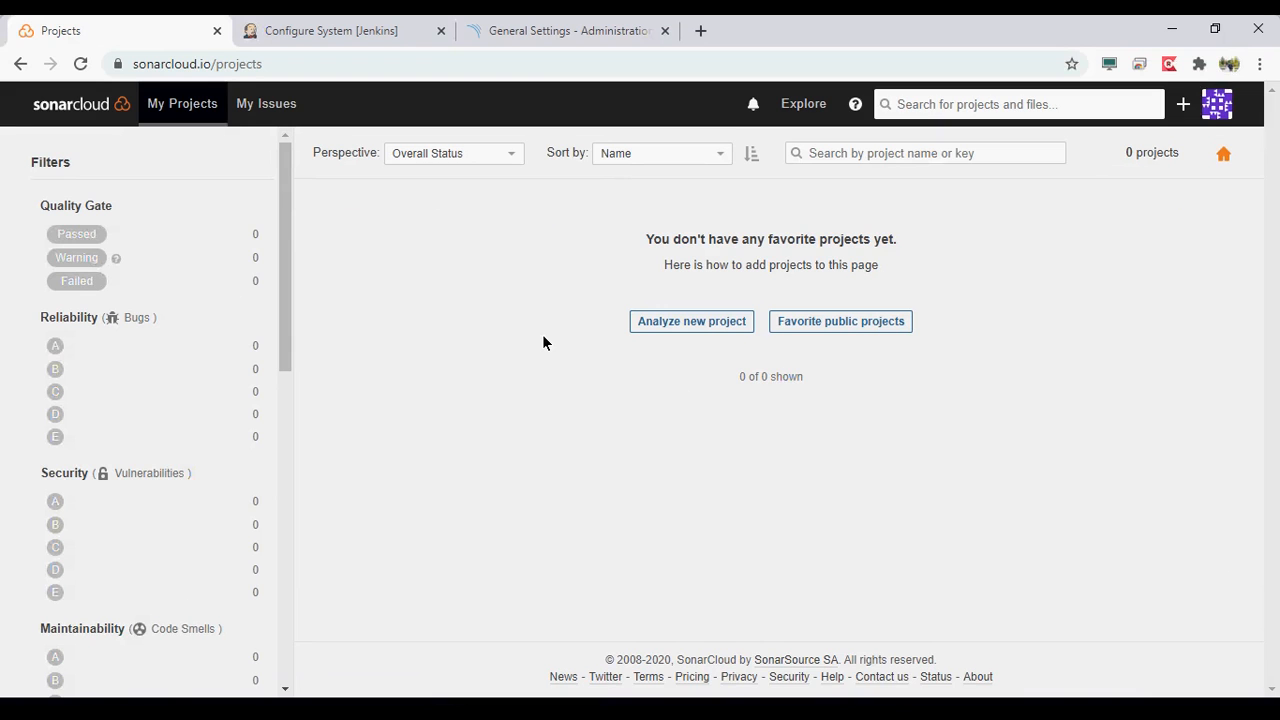
- Switch to Jenkins, search the plugin manager's available plugins for "sonar" and select SonarQube Scanner
click(349, 31)
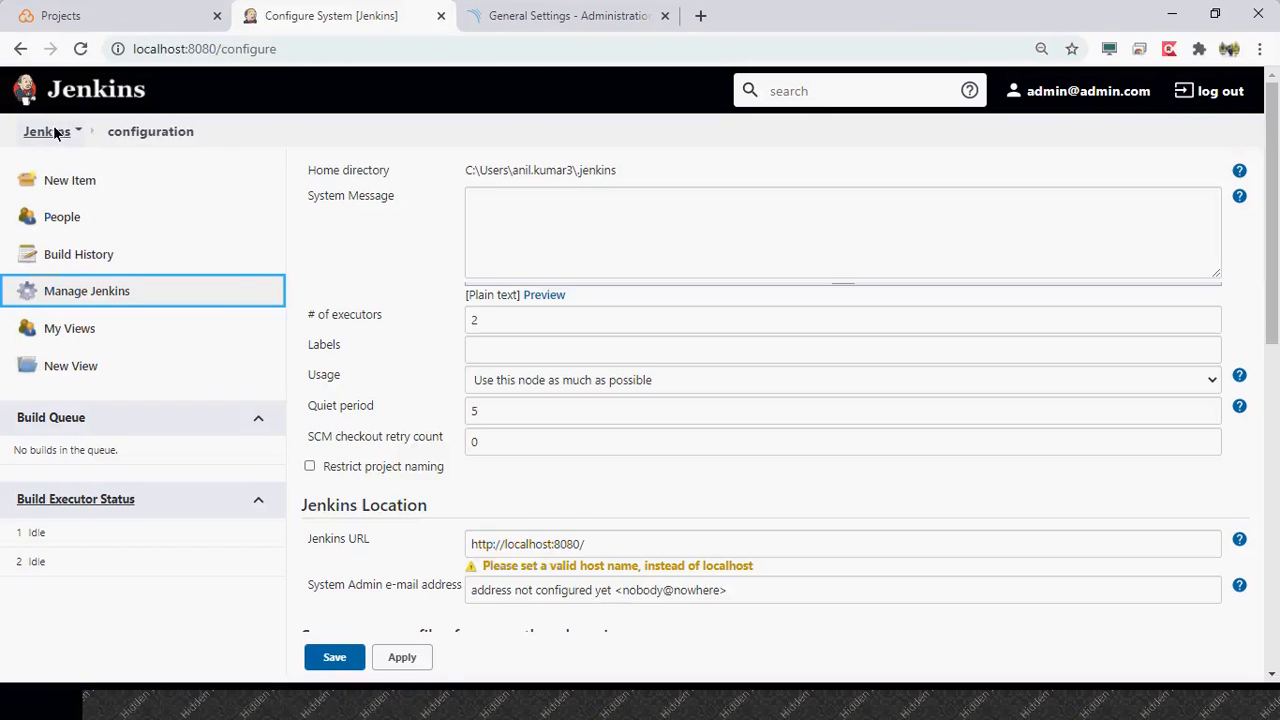
click(47, 146)
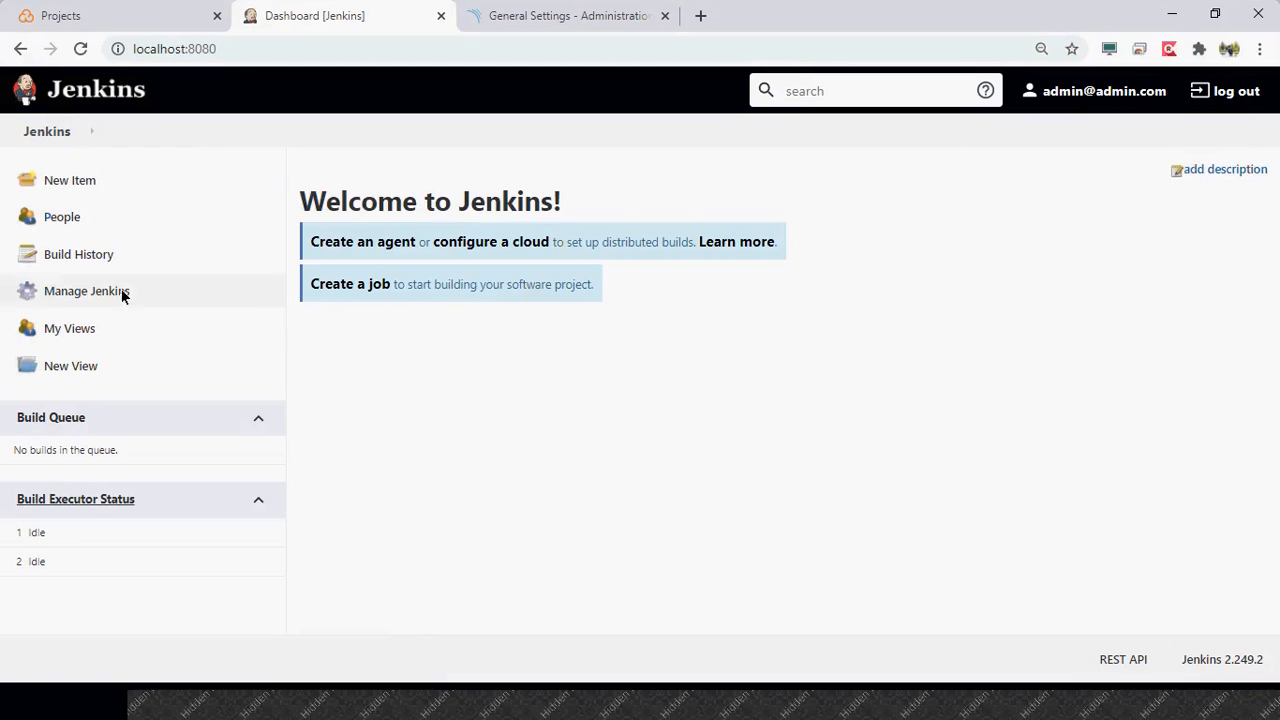
click(104, 307)
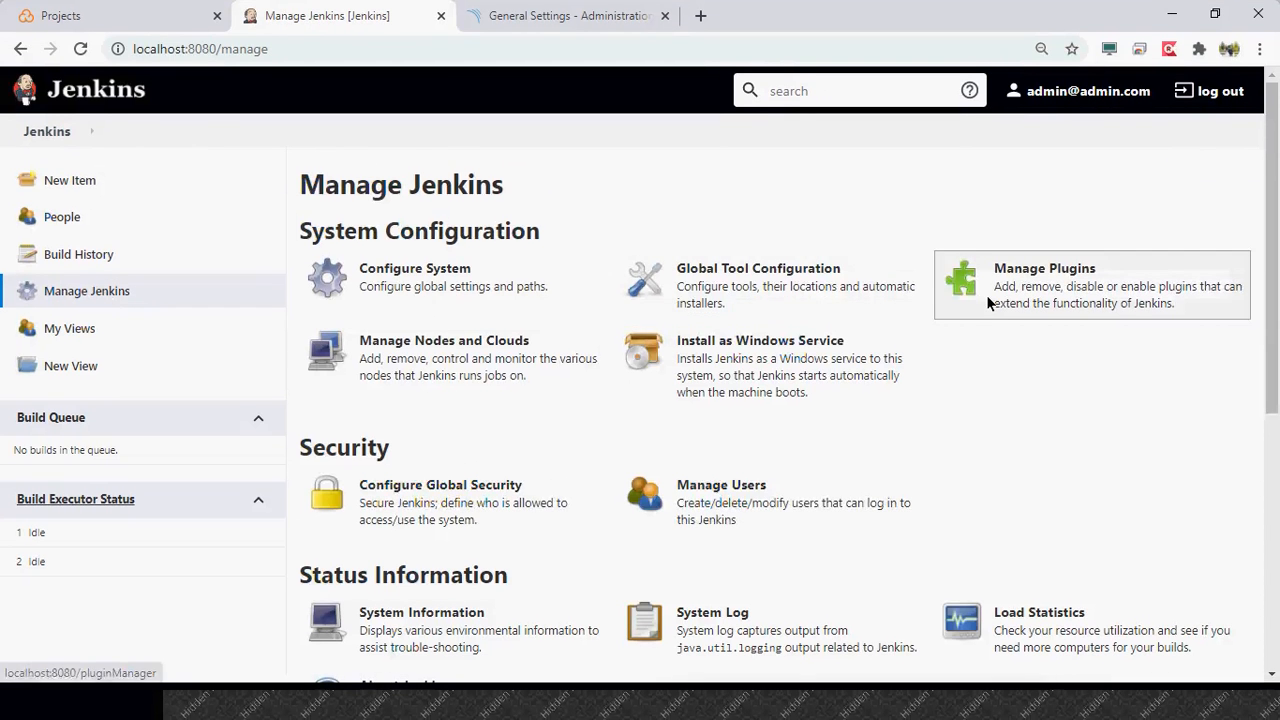
click(988, 302)
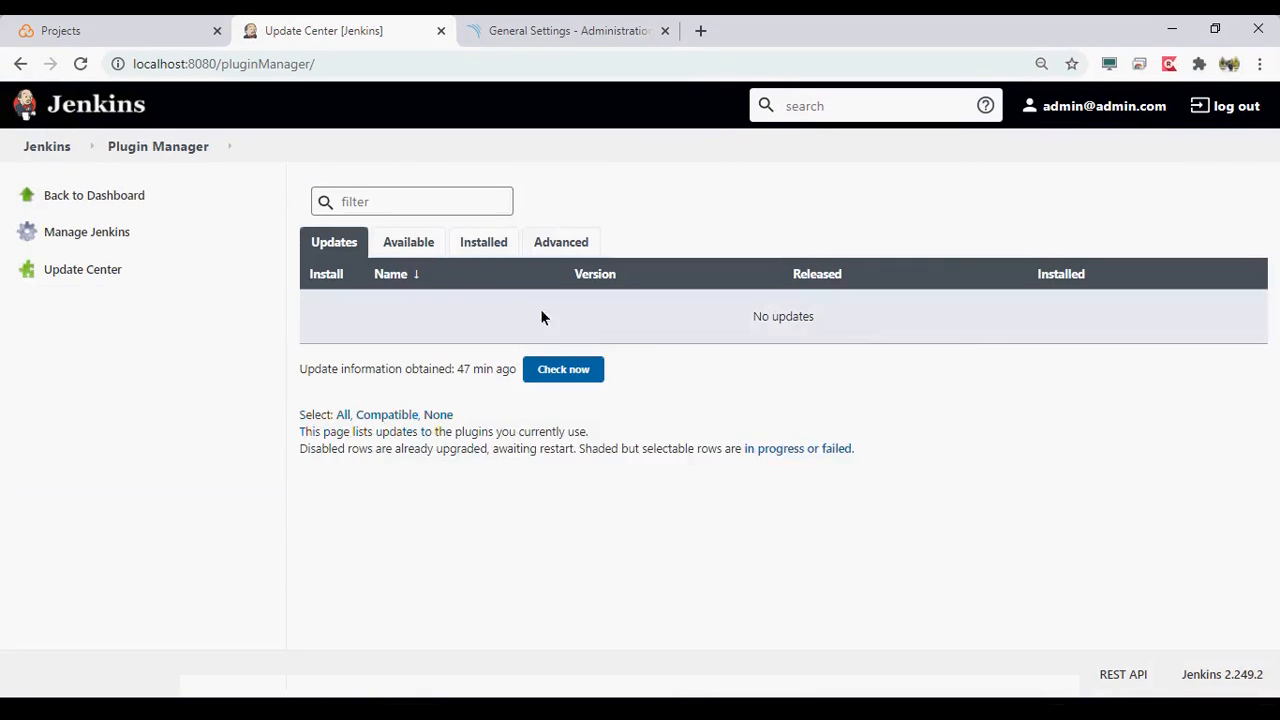
click(411, 230)
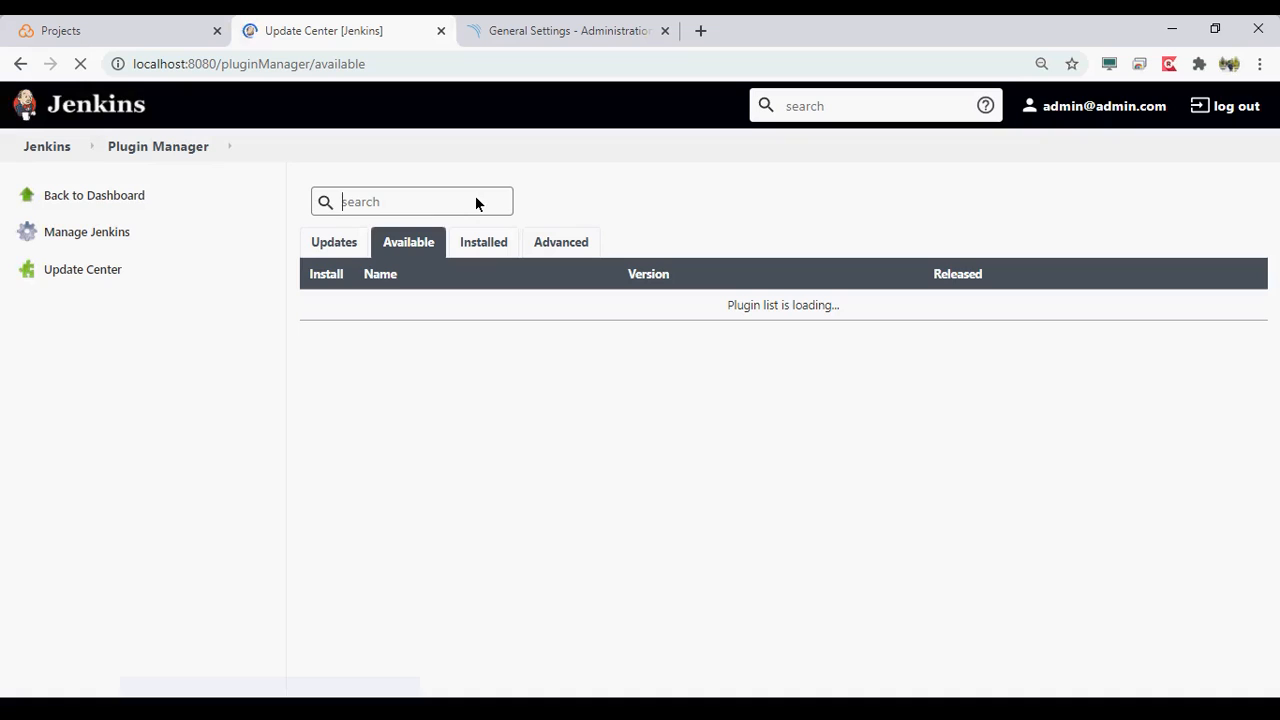
text(sonar)
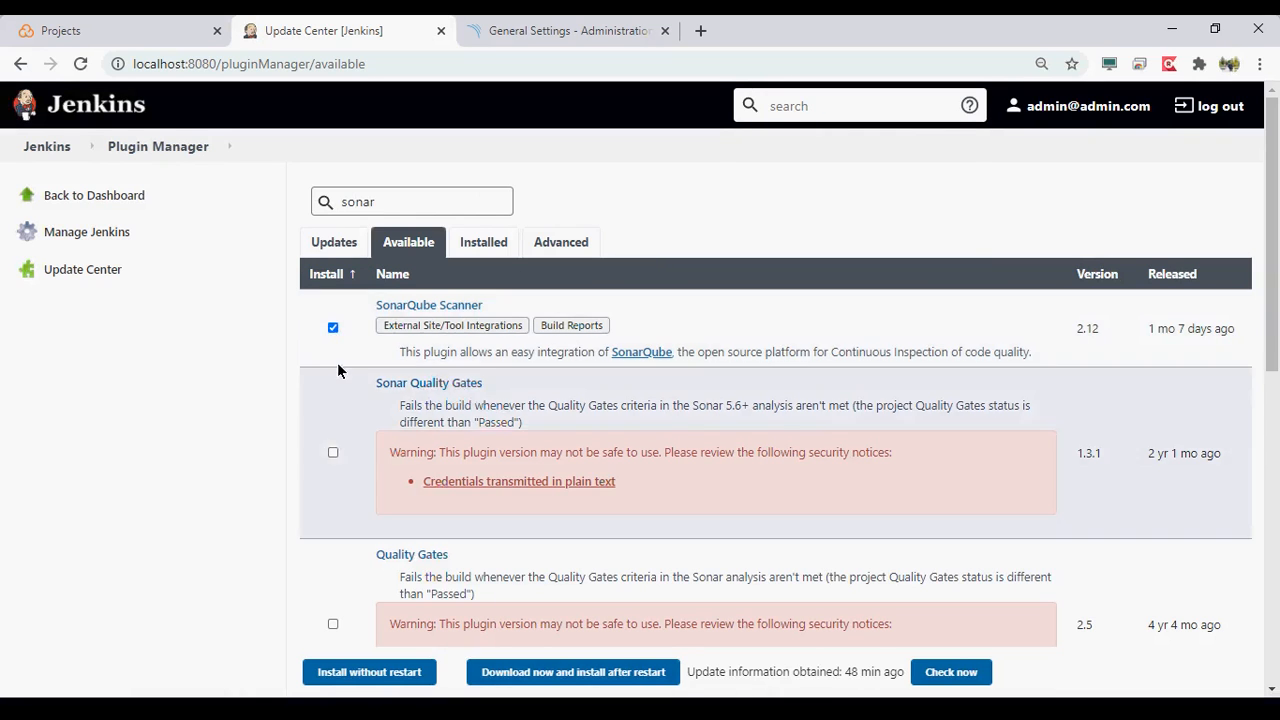
- Look through the matching plugins and also select Sonar Quality Gates for installation
scroll(253, 450, down, 1)
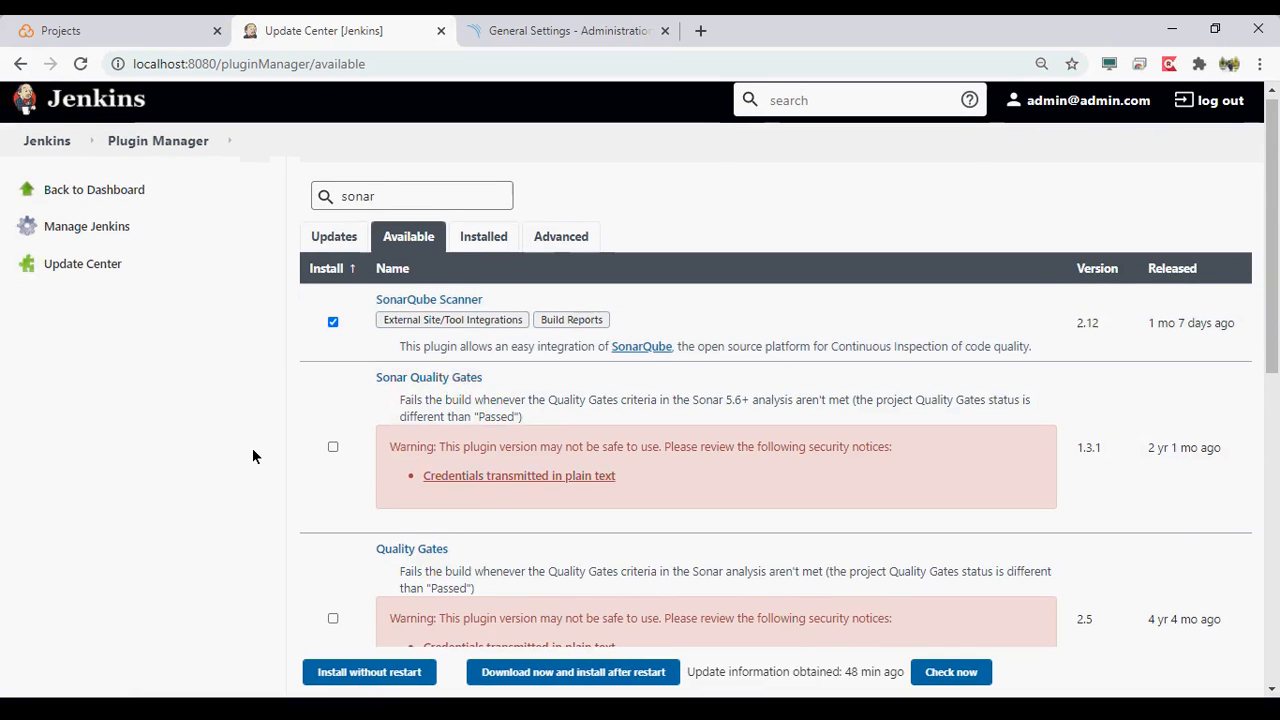
scroll(253, 456, down, 2)
scroll(253, 456, down, 1)
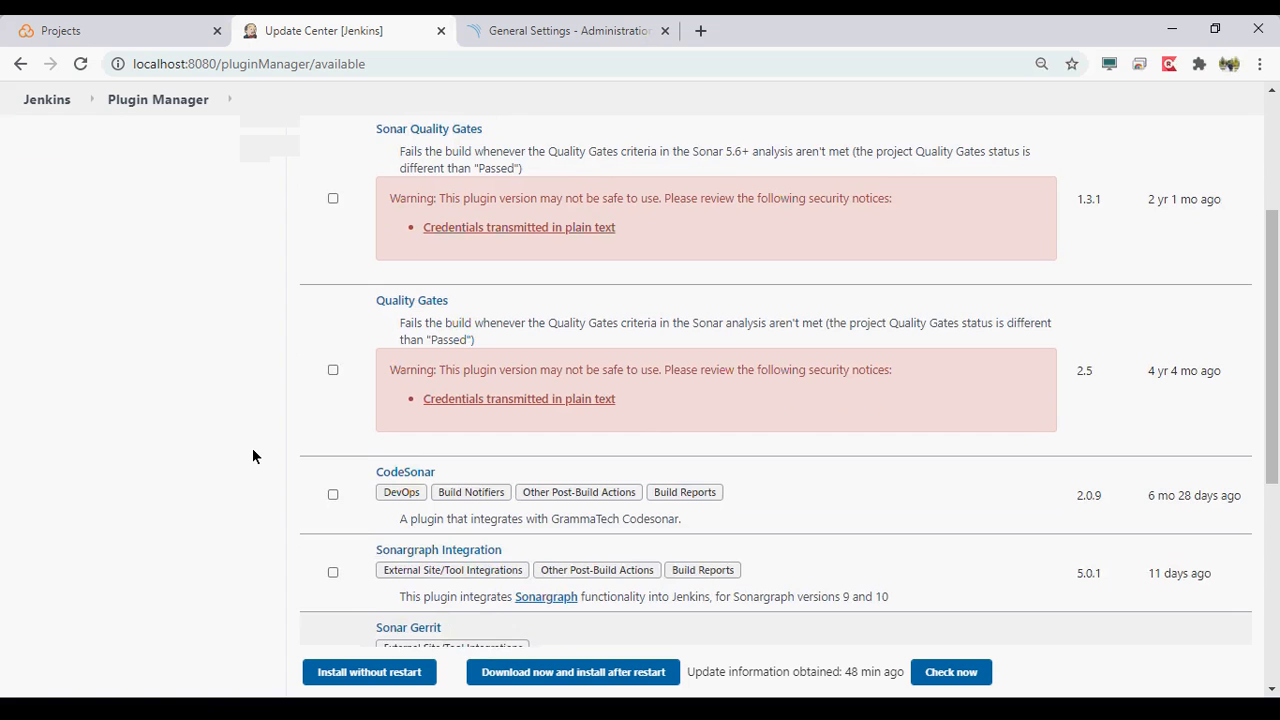
scroll(253, 456, down, 2)
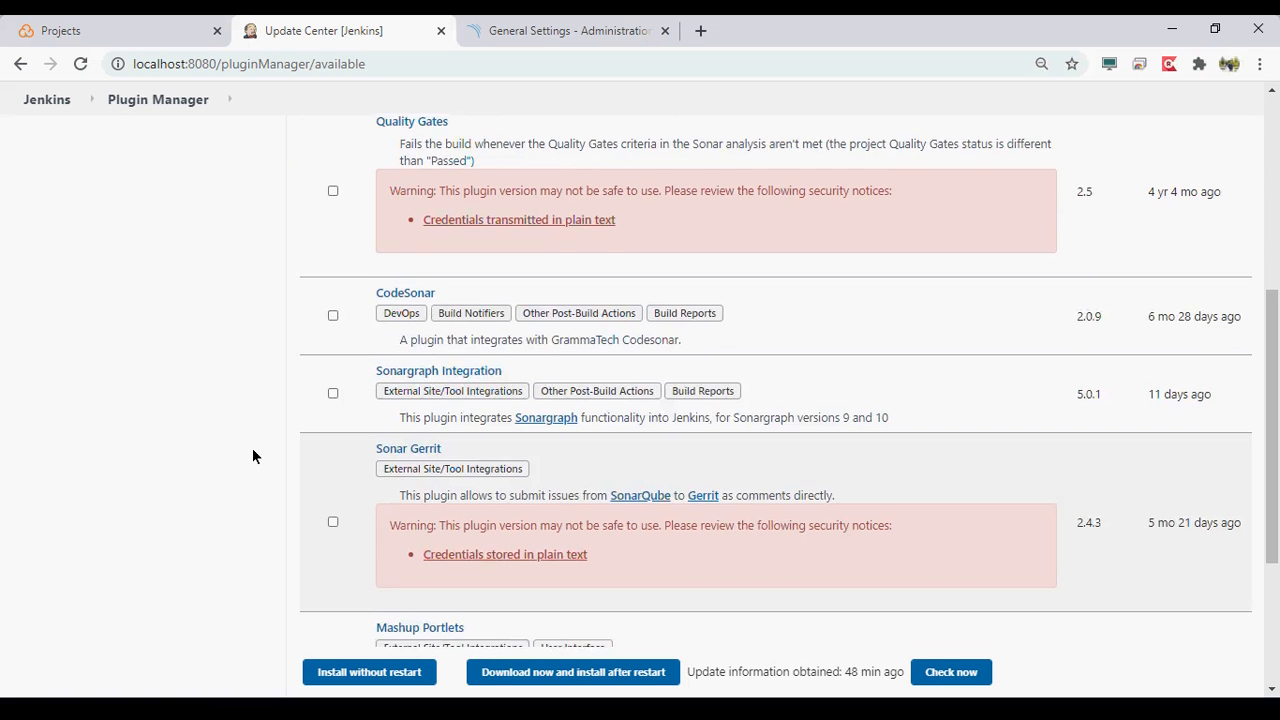
scroll(253, 456, down, 2)
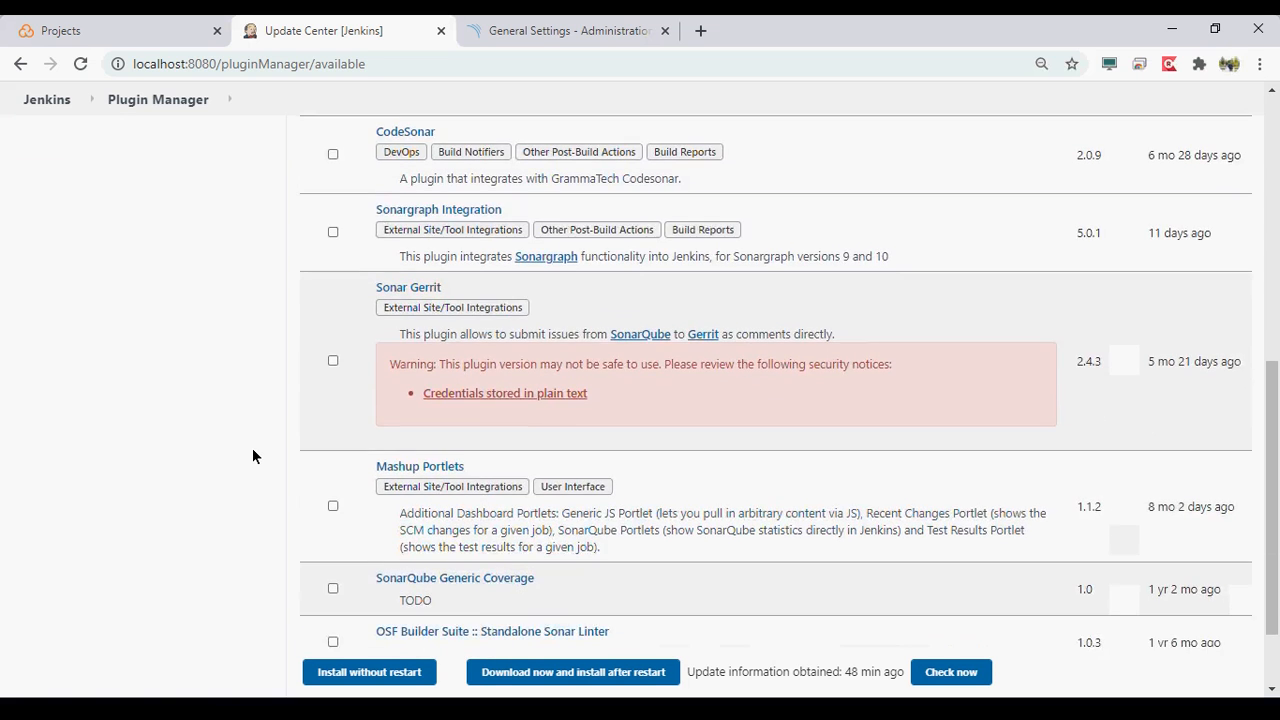
scroll(253, 456, down, 1)
scroll(253, 456, up, 6)
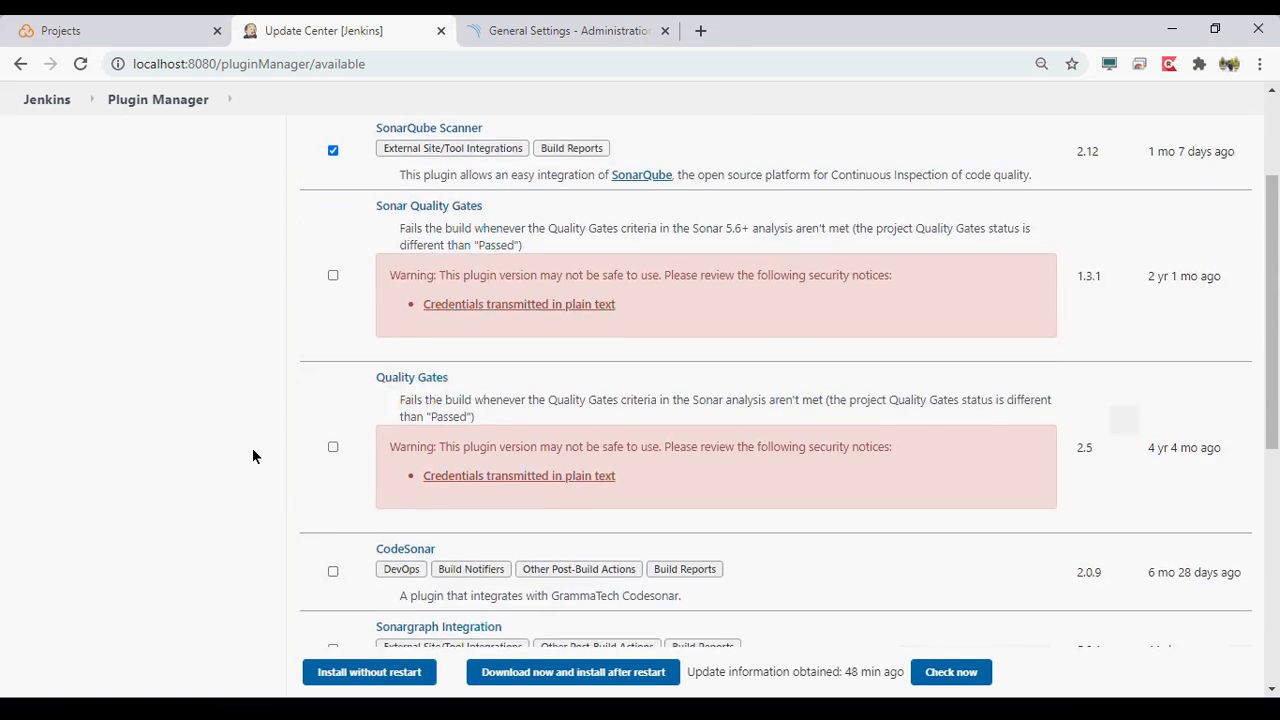
scroll(253, 456, up, 1)
scroll(253, 456, down, 1)
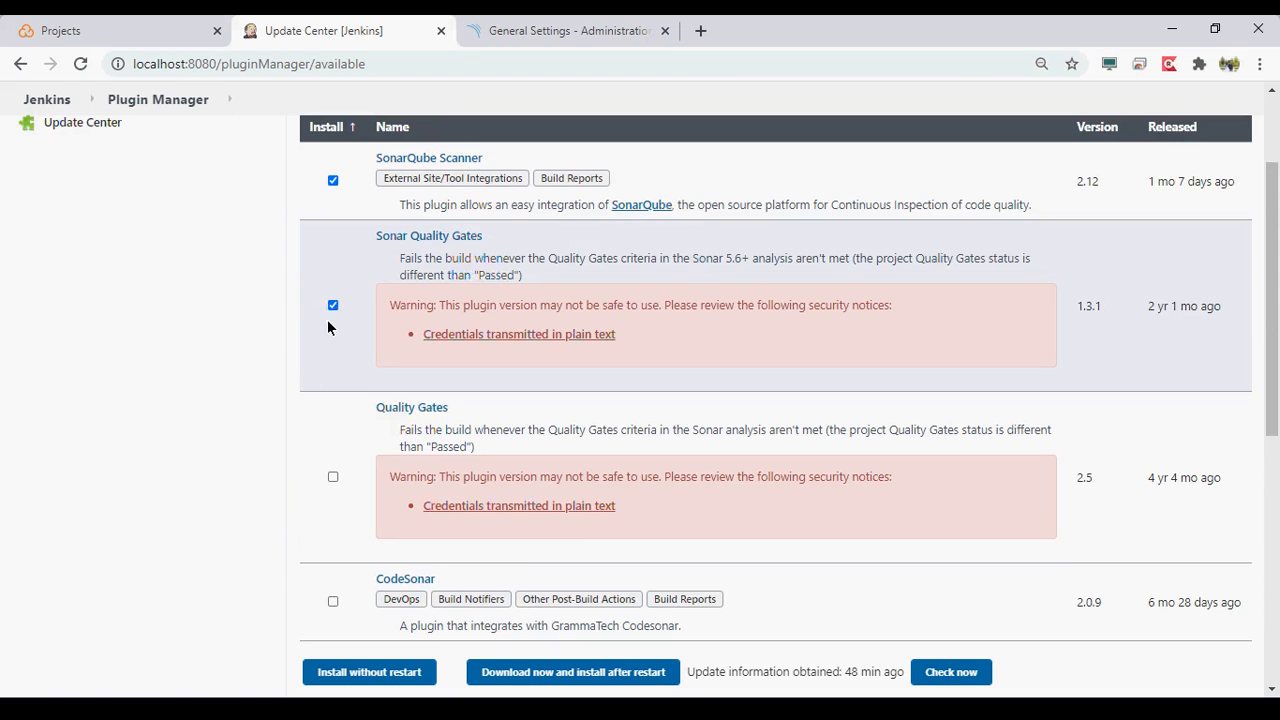
- Check the remaining plugins in the list and install the selected SonarQube Scanner and Sonar Quality Gates plugins without restarting Jenkins
scroll(292, 419, down, 2)
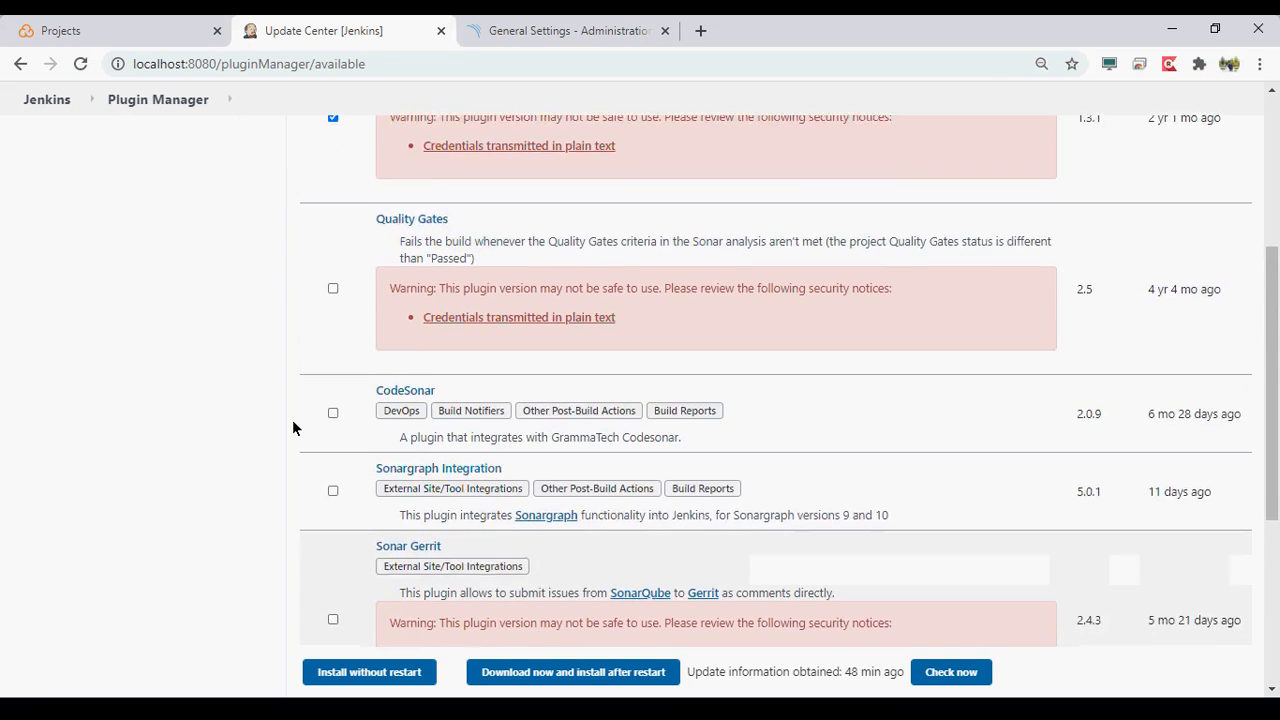
scroll(293, 428, down, 1)
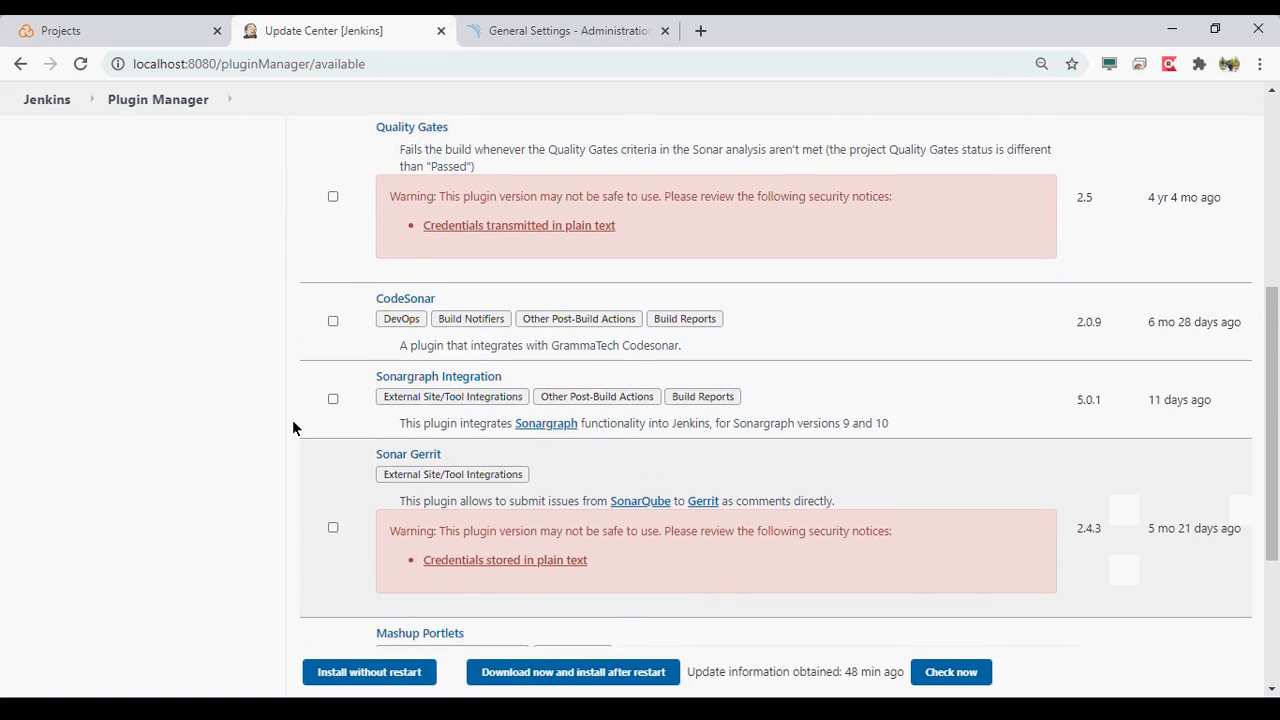
scroll(293, 428, down, 1)
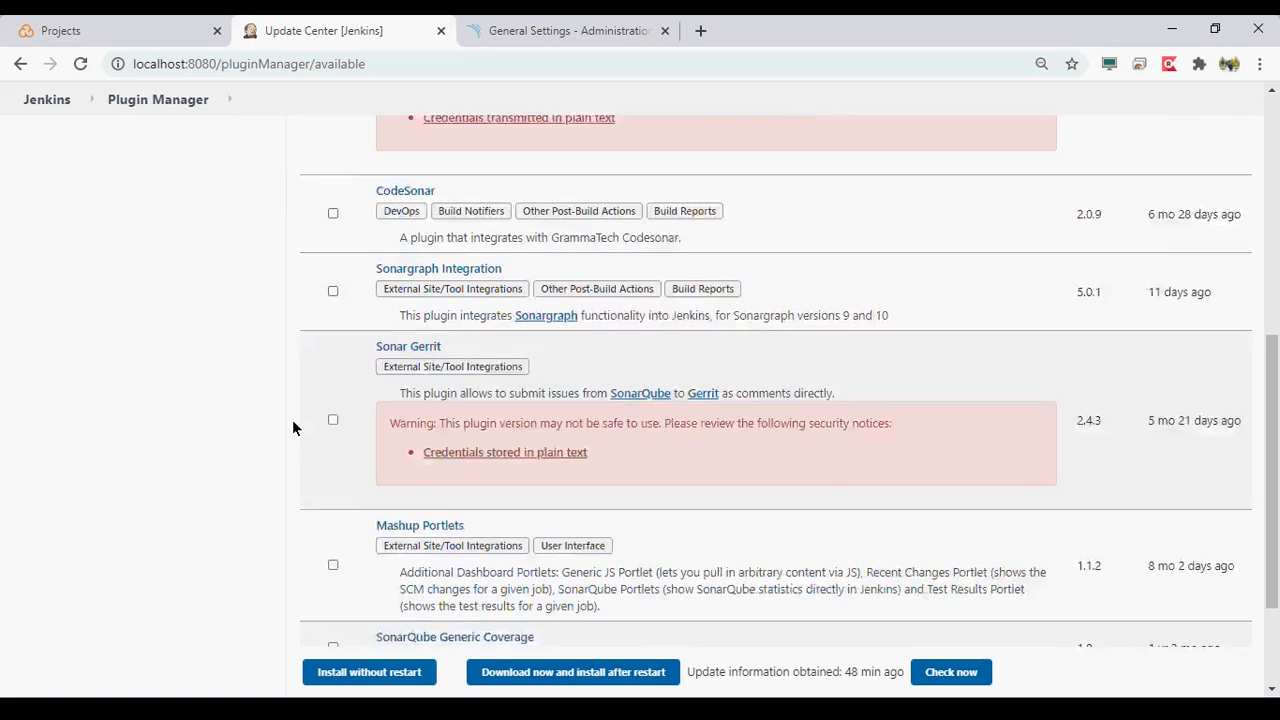
scroll(293, 428, down, 1)
scroll(293, 428, down, 1)
click(398, 594)
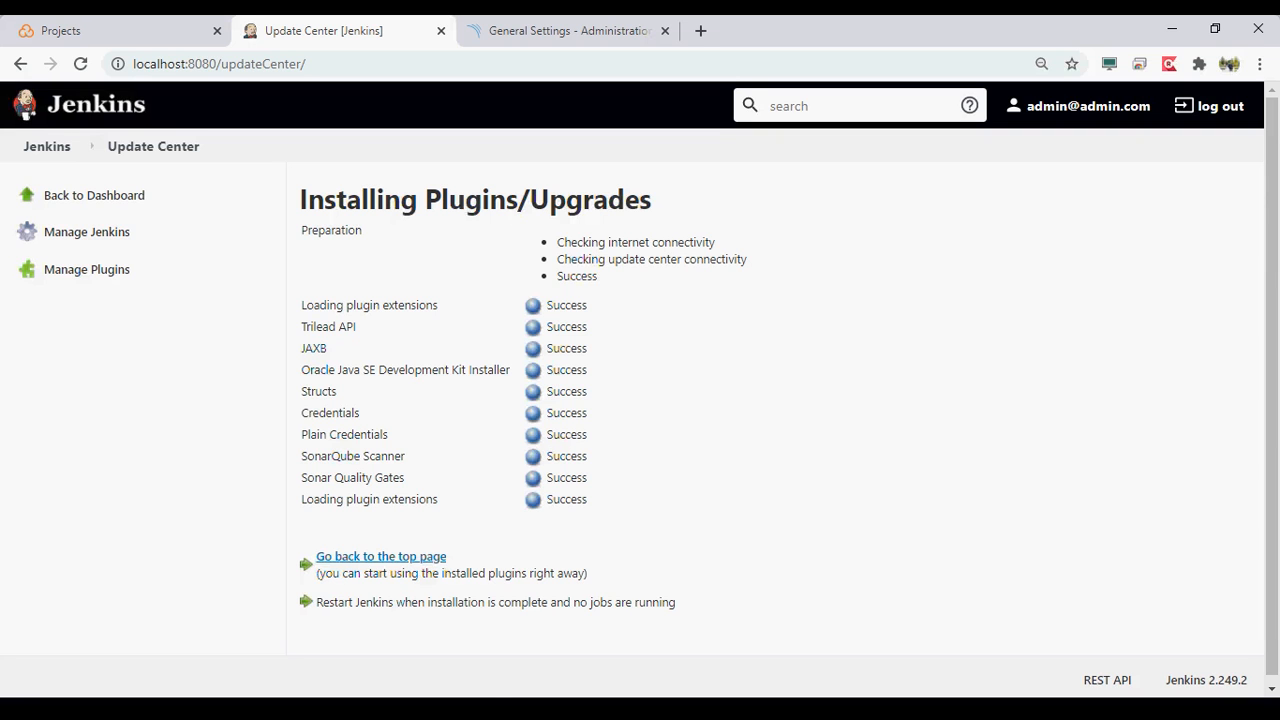
- Open the Jenkins system configuration and add a SonarQube installation under SonarQube servers
click(100, 233)
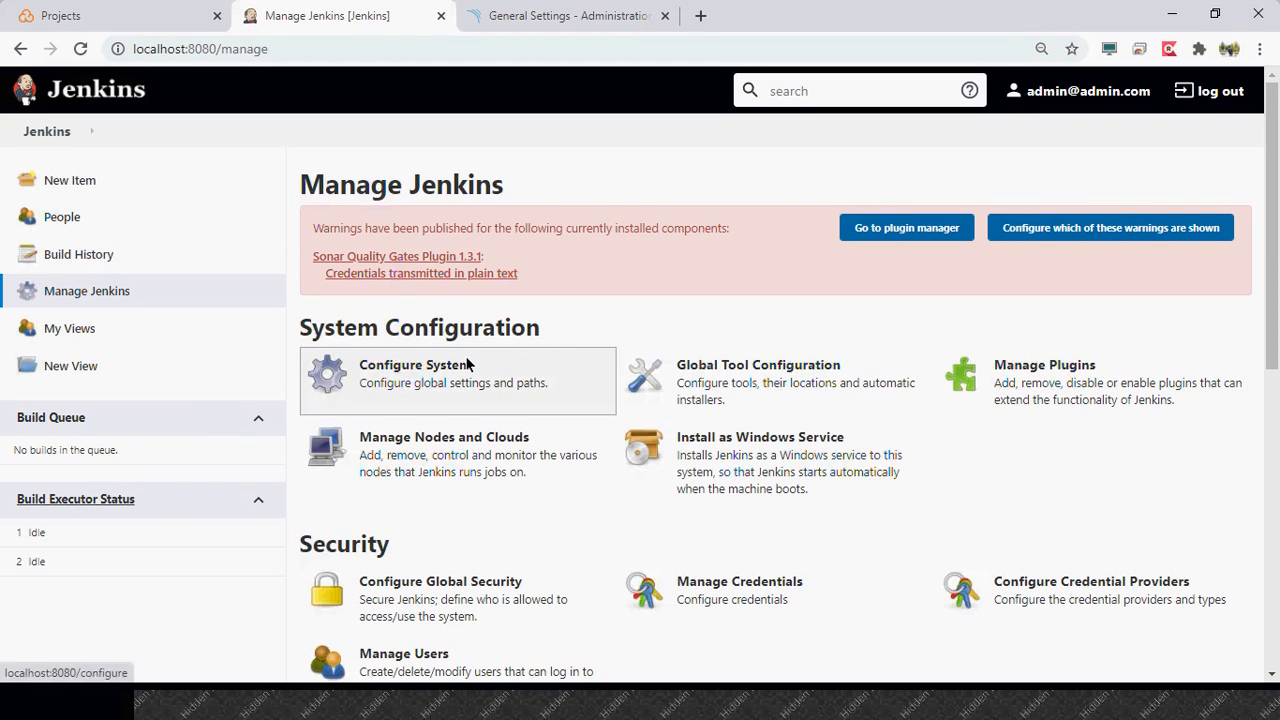
click(468, 379)
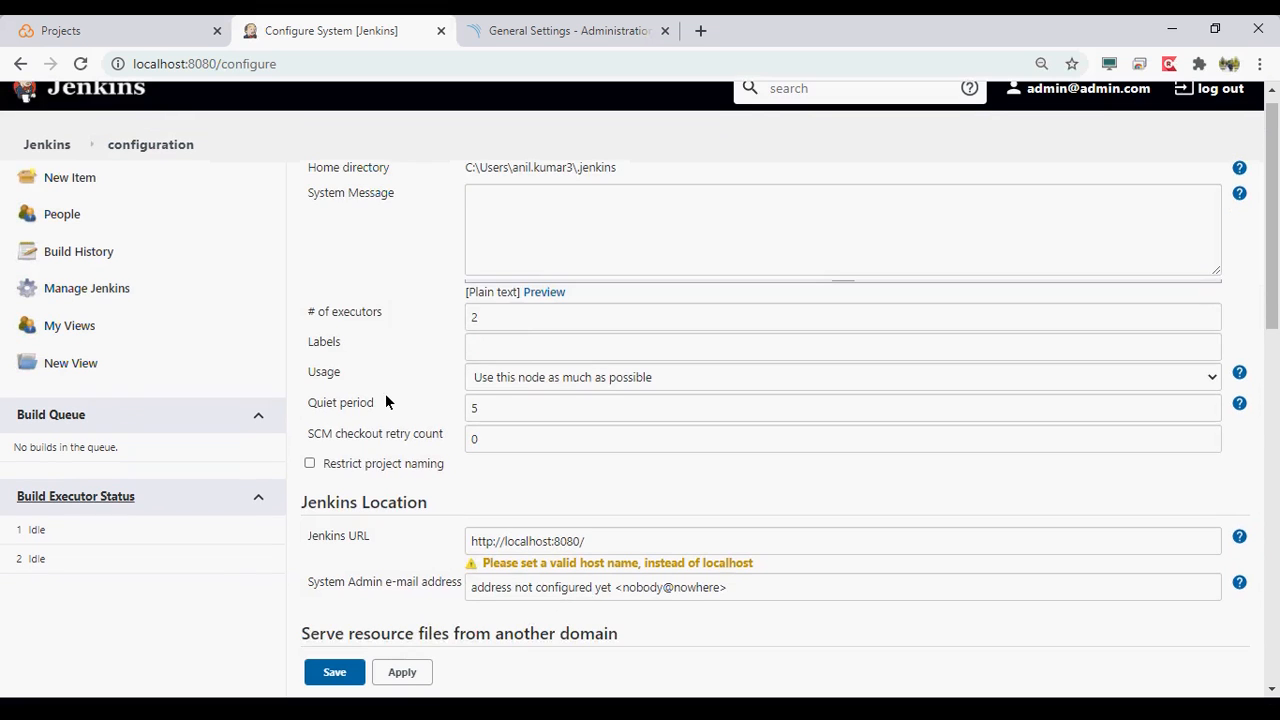
scroll(385, 401, down, 5)
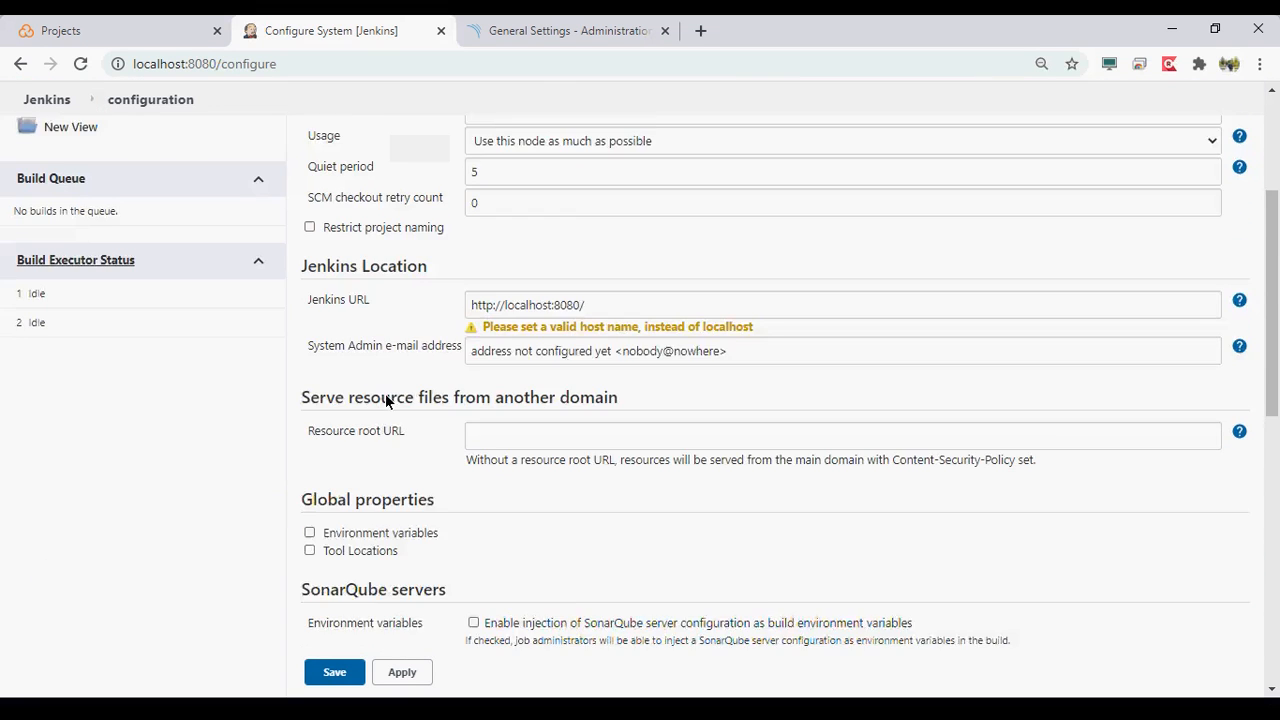
scroll(386, 395, down, 1)
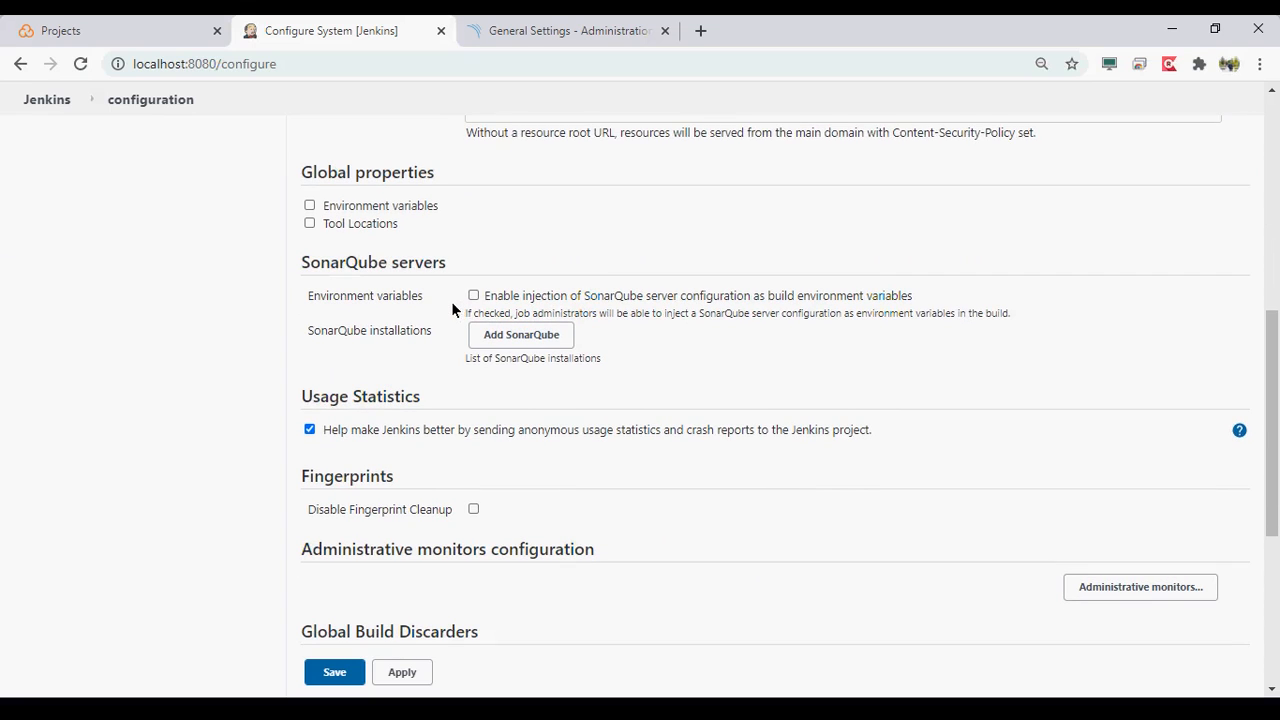
click(512, 336)
scroll(511, 344, up, 1)
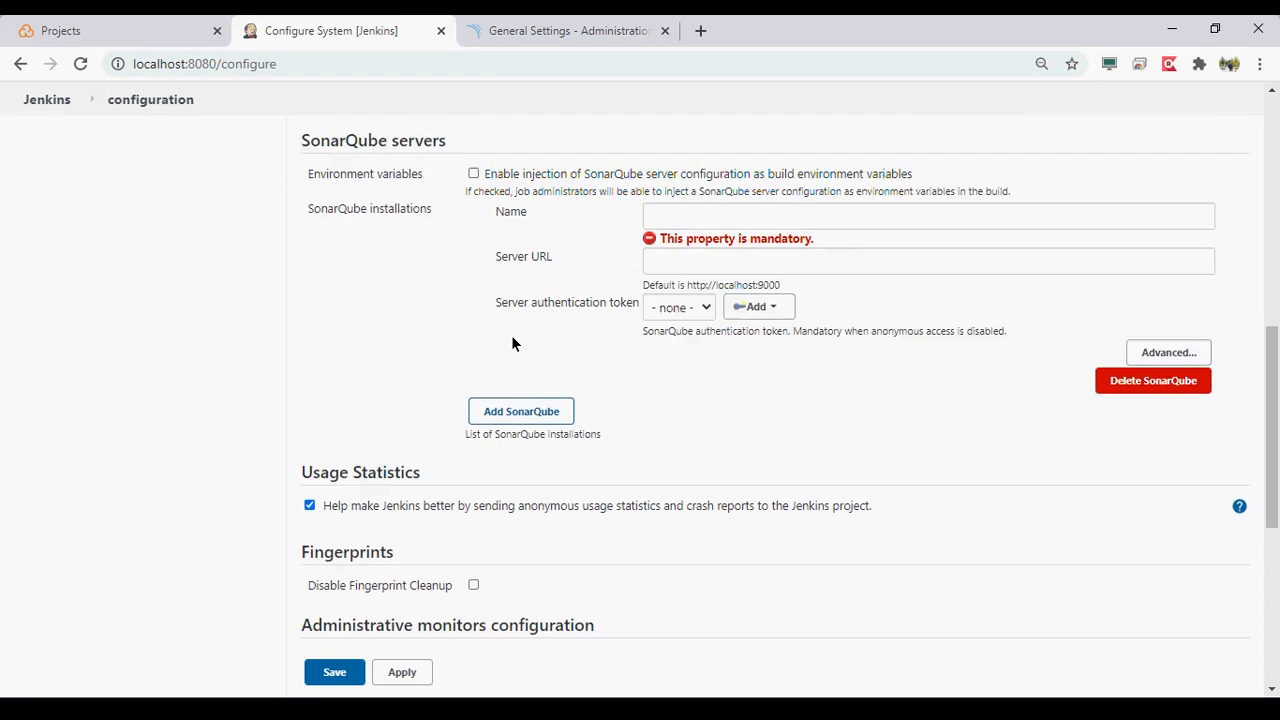
- Set the SonarQube installation's server URL to localhost:9000, leaving its name field empty
click(740, 236)
text(localhost:)
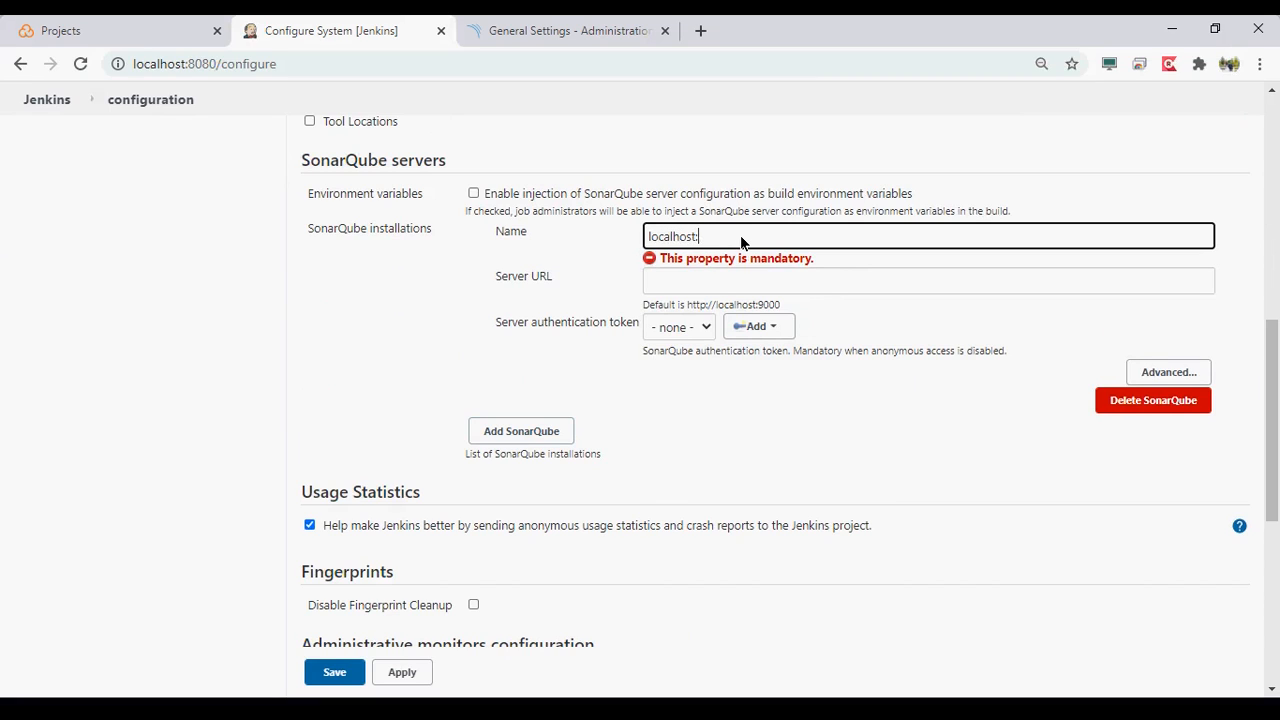
text(9000)
key(ctrl+a)
key(ctrl+c)
key(BackSpace)
click(682, 284)
key(ctrl+v)
- Name the SonarQube installation LocalSonarQubeServer
click(751, 238)
text(LocalSonarQubeServer)
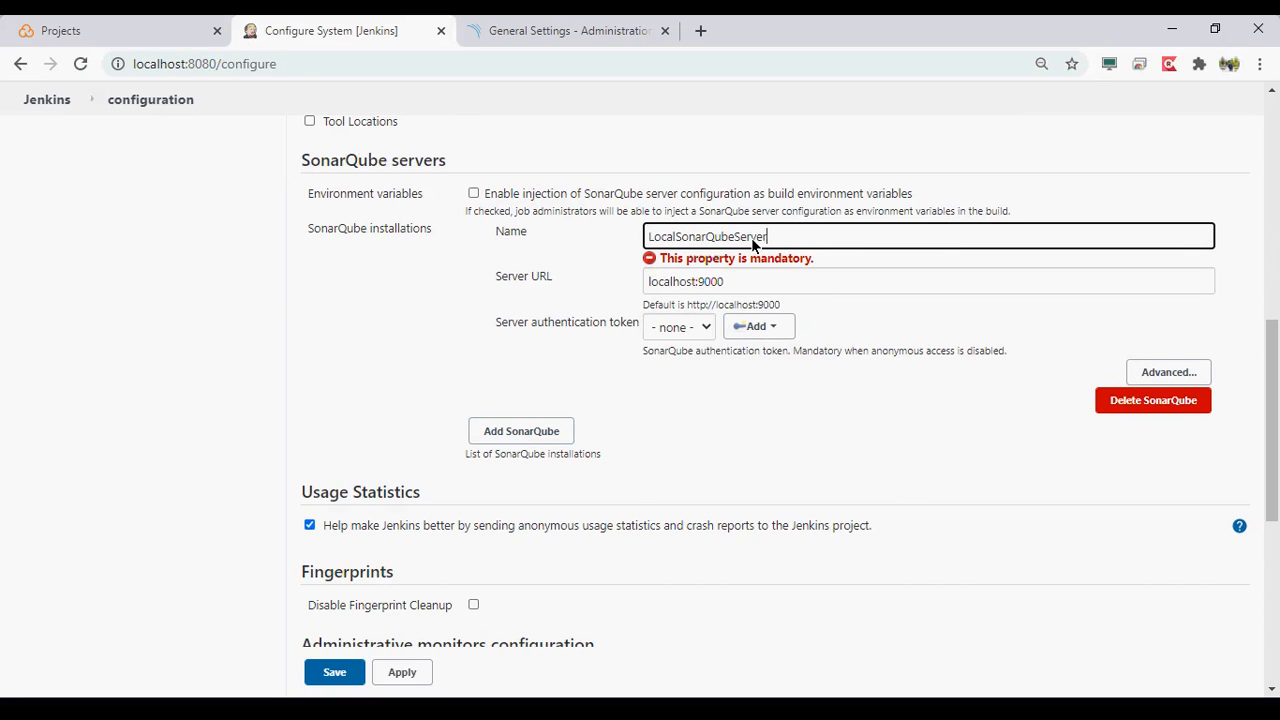
click(534, 365)
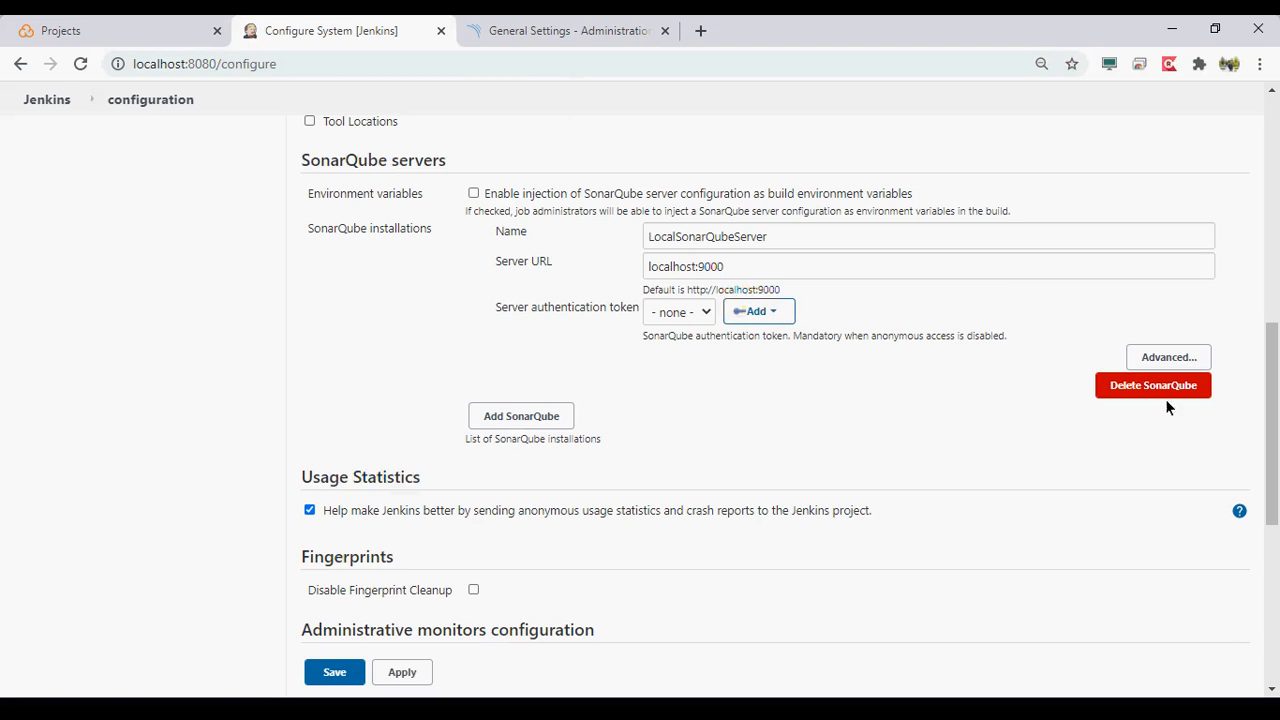
- Expand the SonarQube installation's advanced settings and examine the authentication token, webhook secret and trigger exclusion options
click(1160, 358)
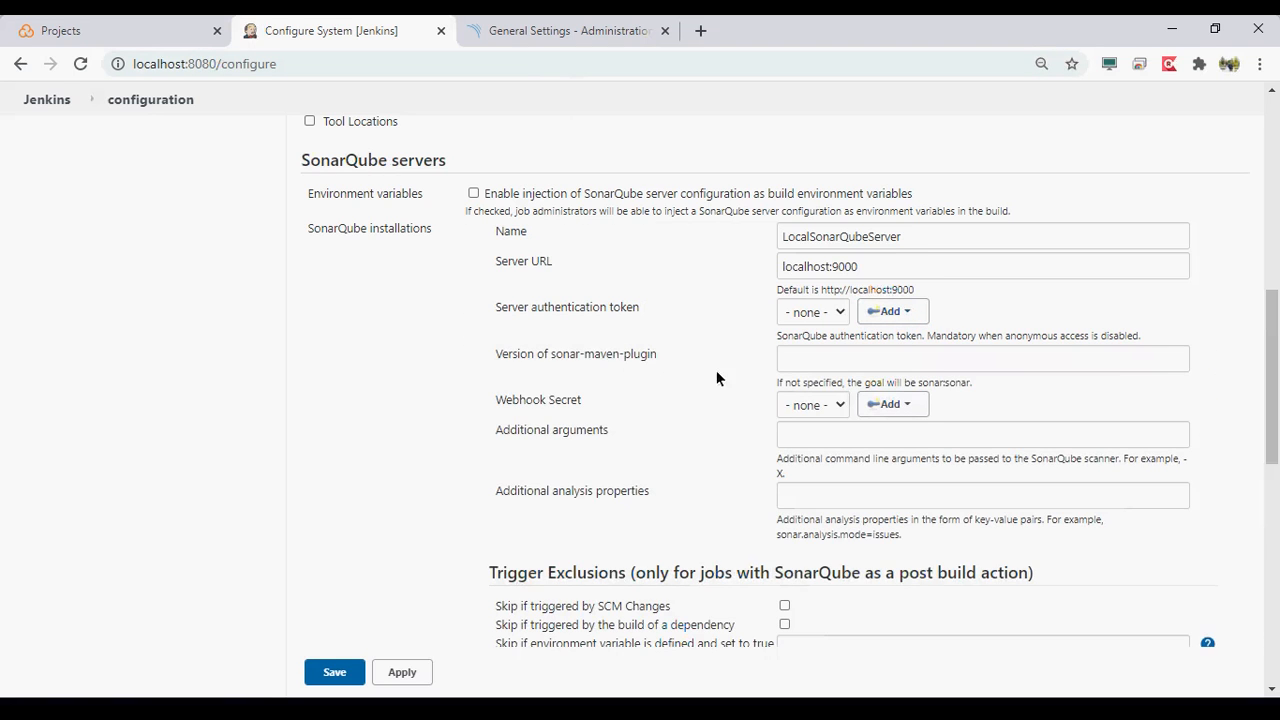
click(811, 314)
click(822, 320)
scroll(518, 450, down, 1)
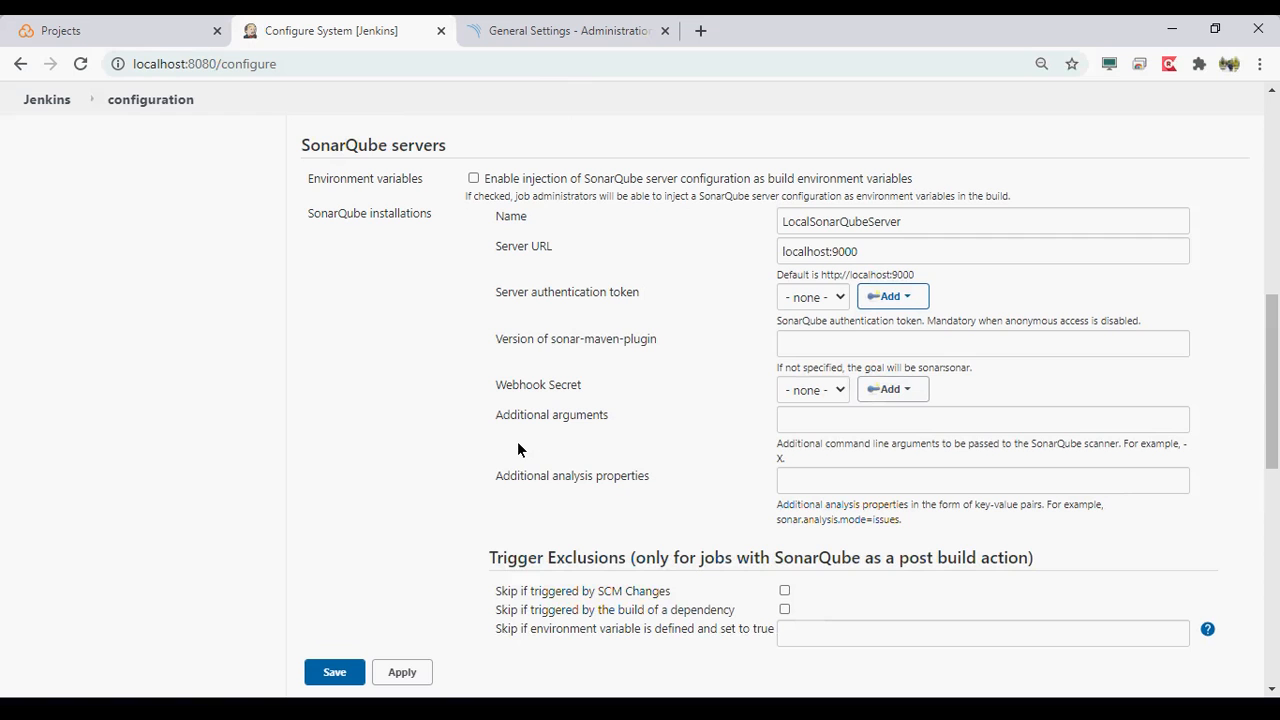
- Apply and save the Jenkins system configuration with the new SonarQube installation
scroll(517, 441, down, 3)
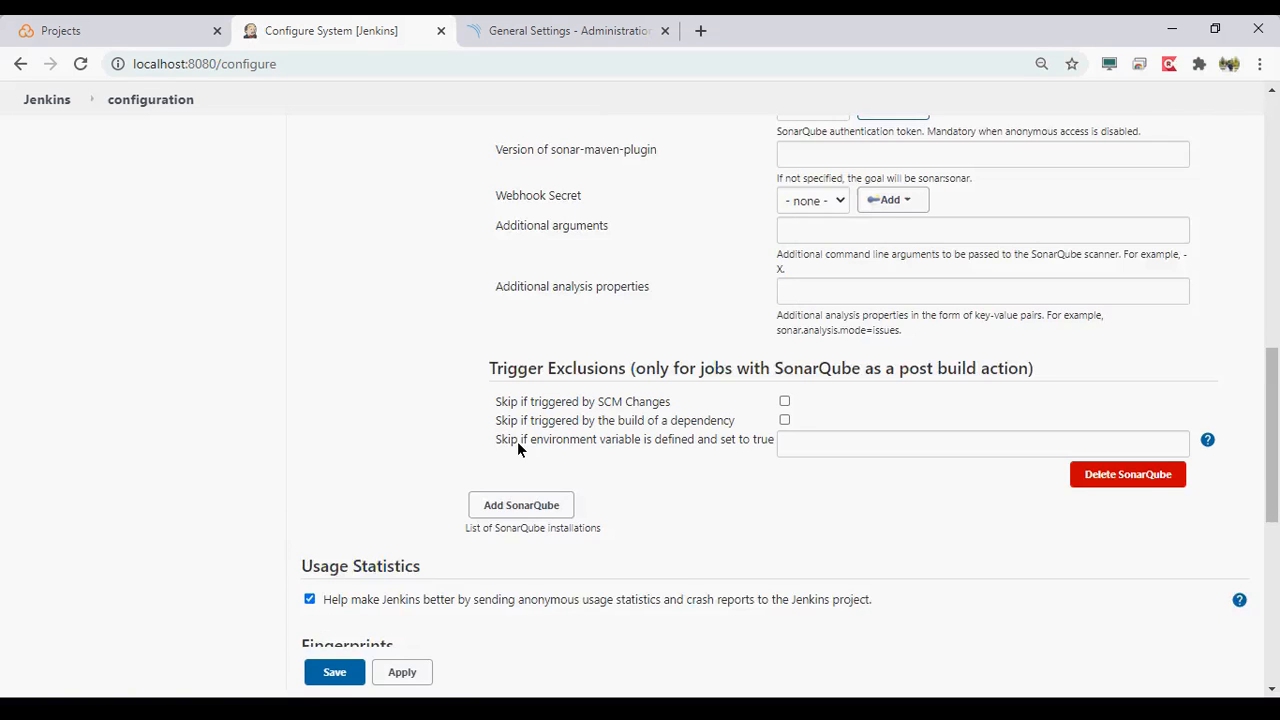
click(386, 675)
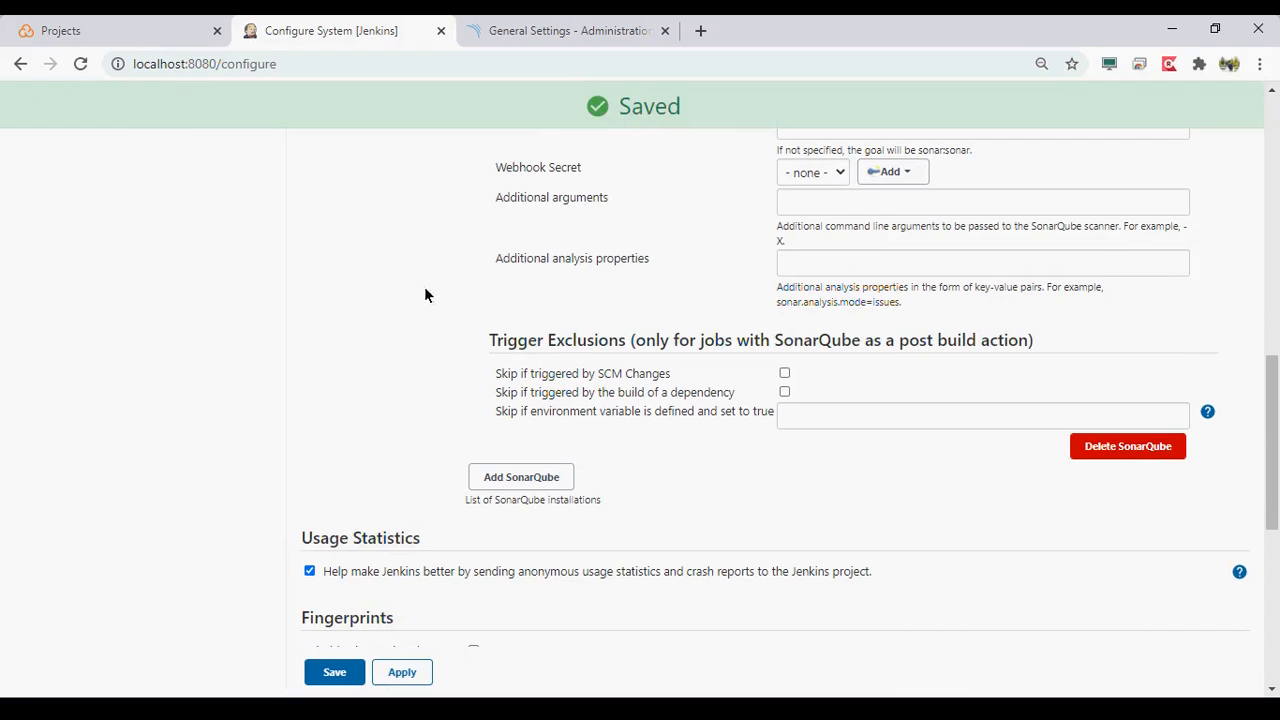
click(349, 684)
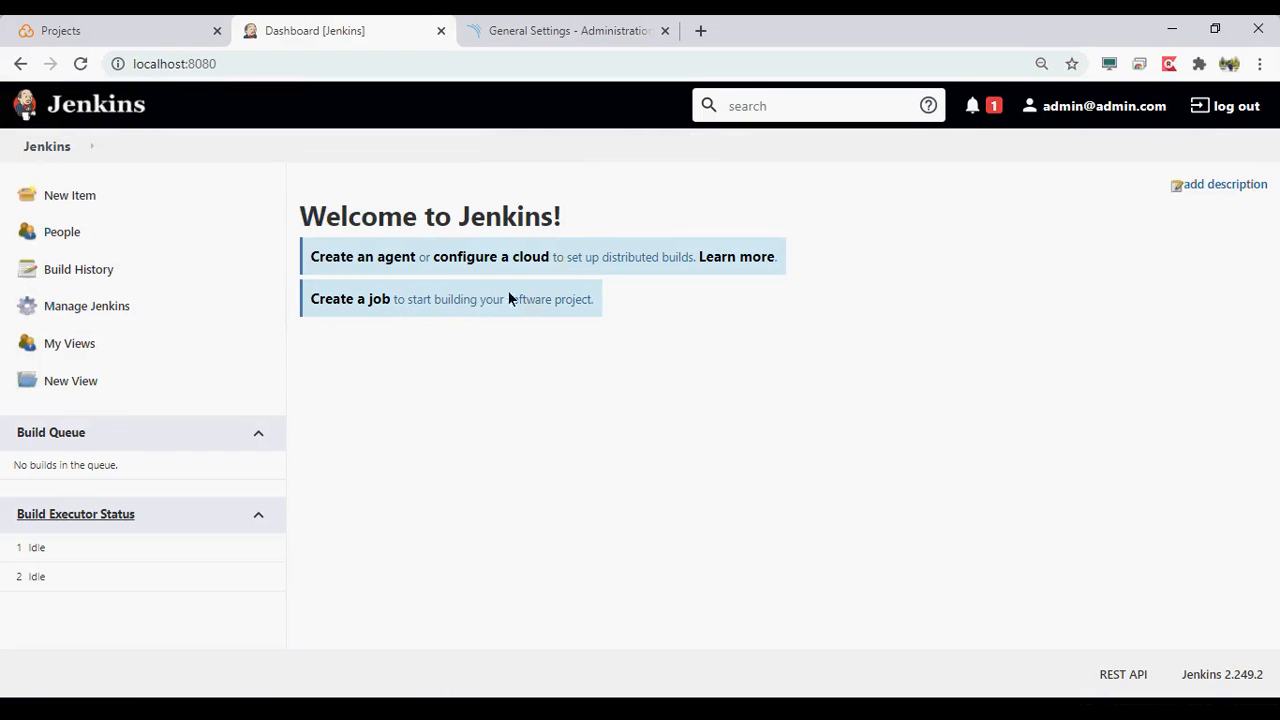
- Create a freestyle project named SonarAnalysis and look through its configuration sections
click(64, 197)
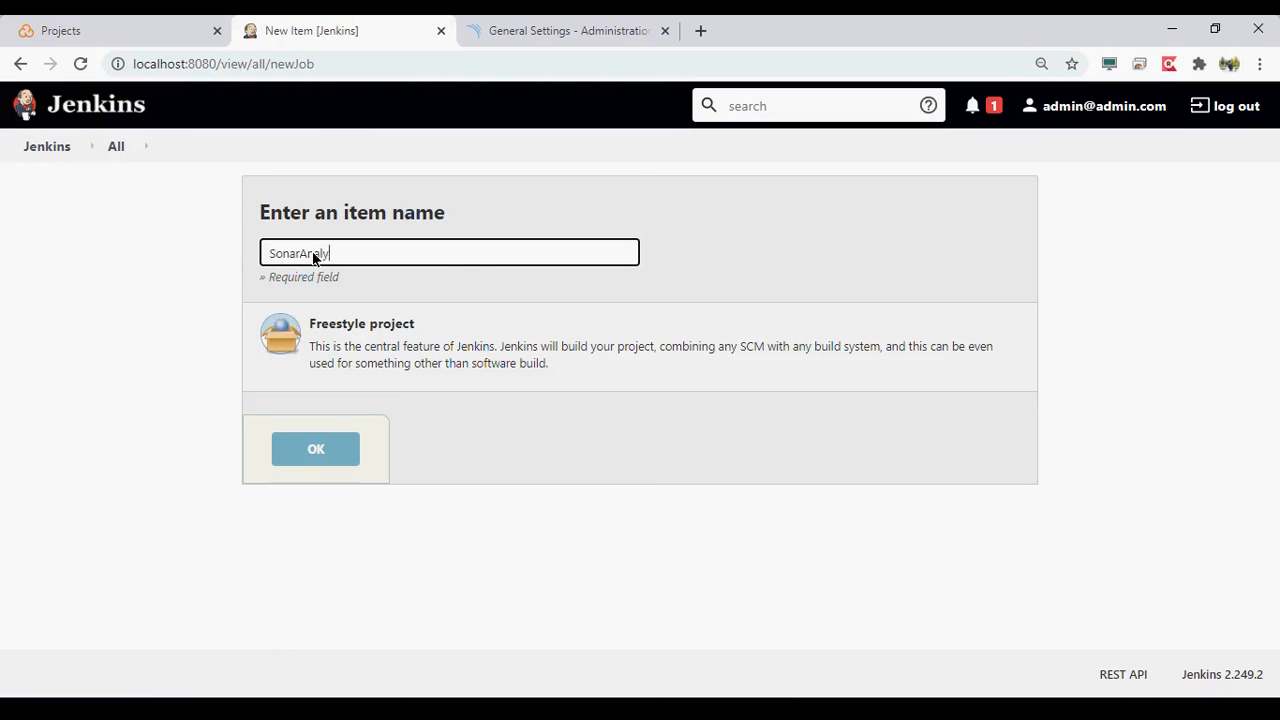
click(350, 370)
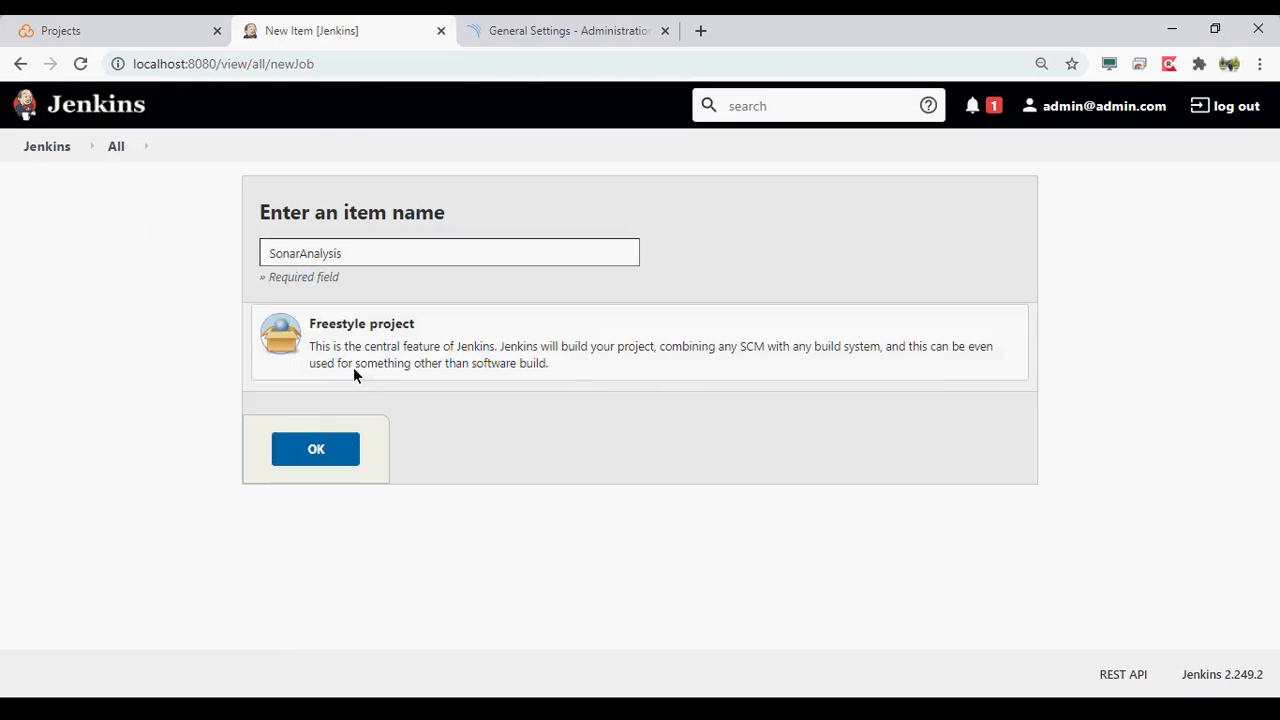
click(340, 449)
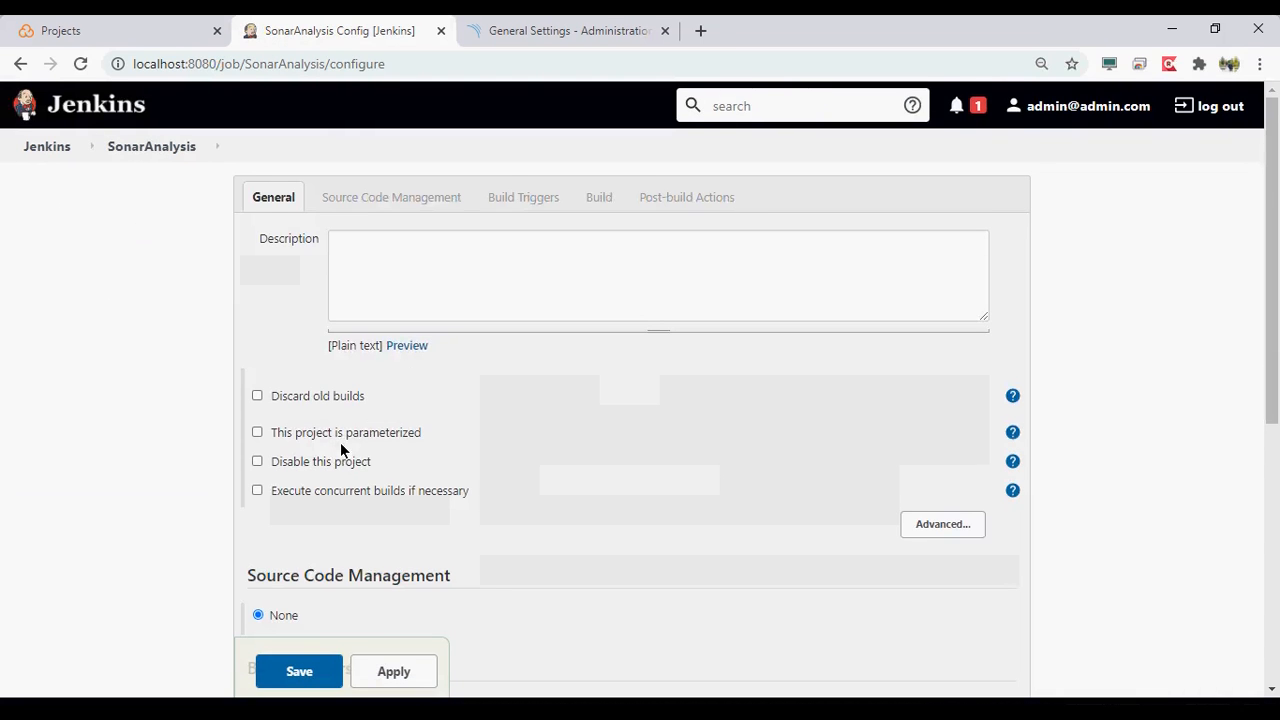
scroll(230, 414, down, 3)
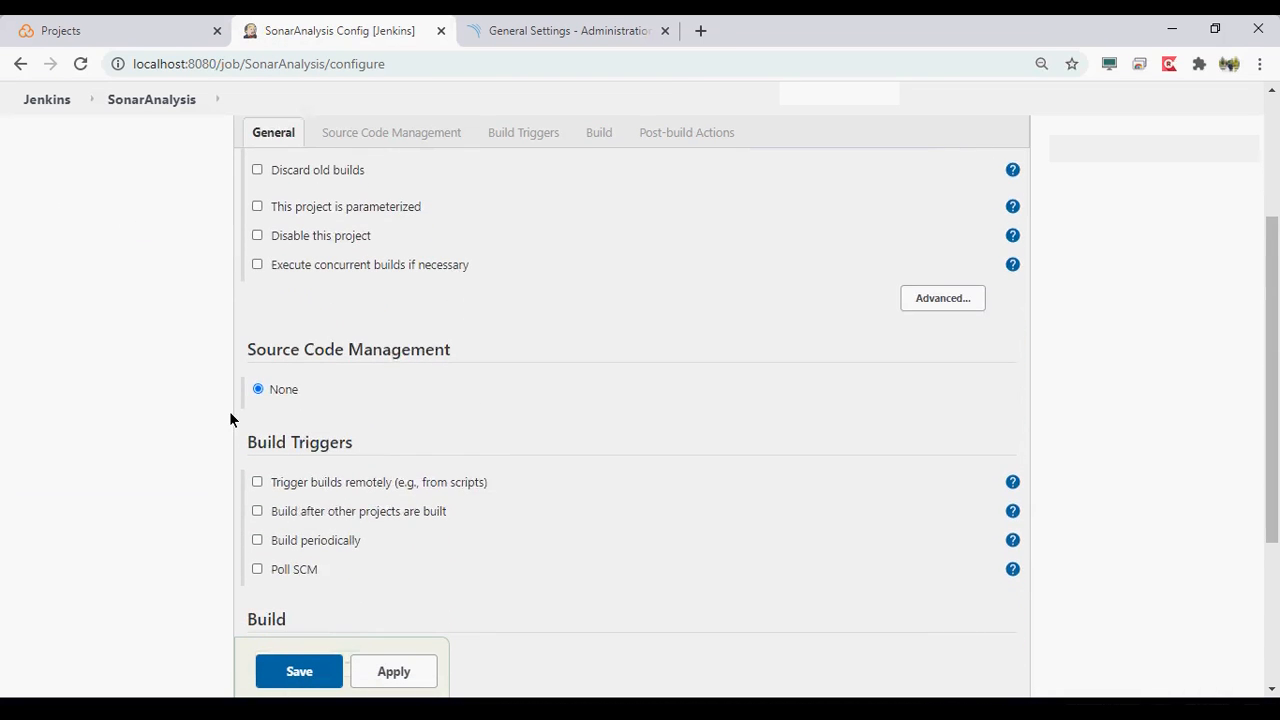
scroll(229, 418, down, 1)
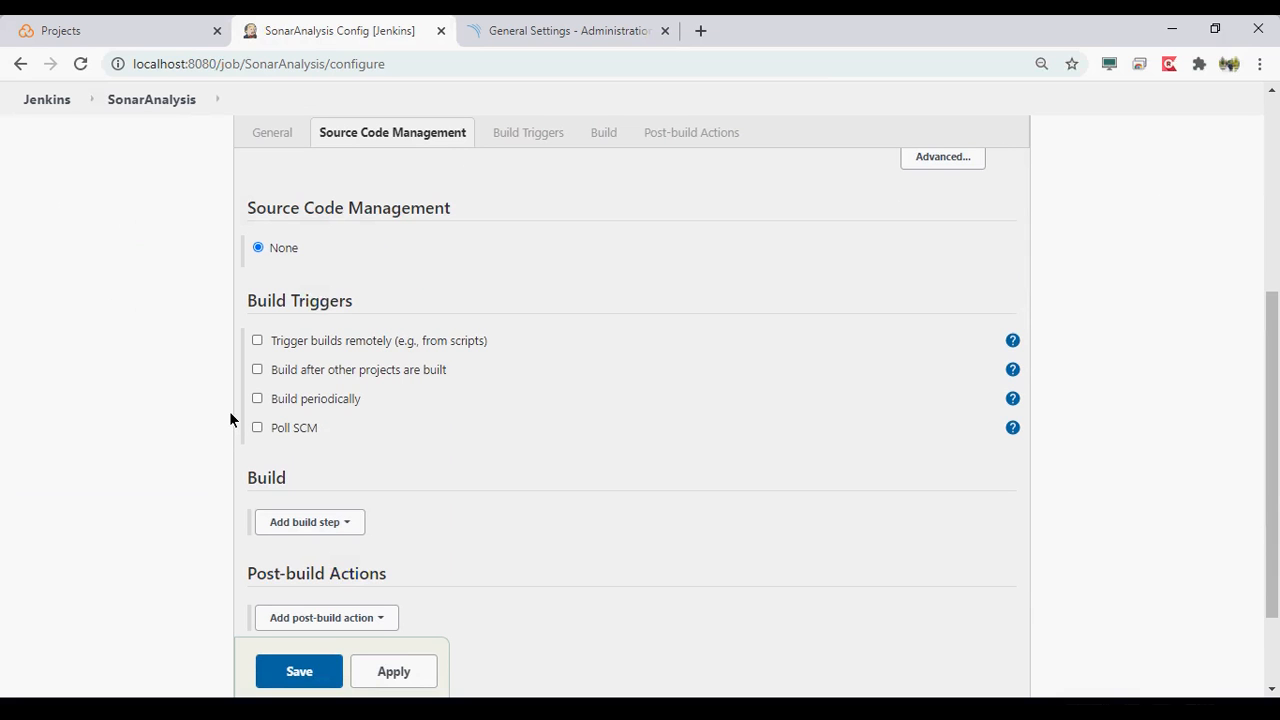
click(698, 31)
text(gitl)
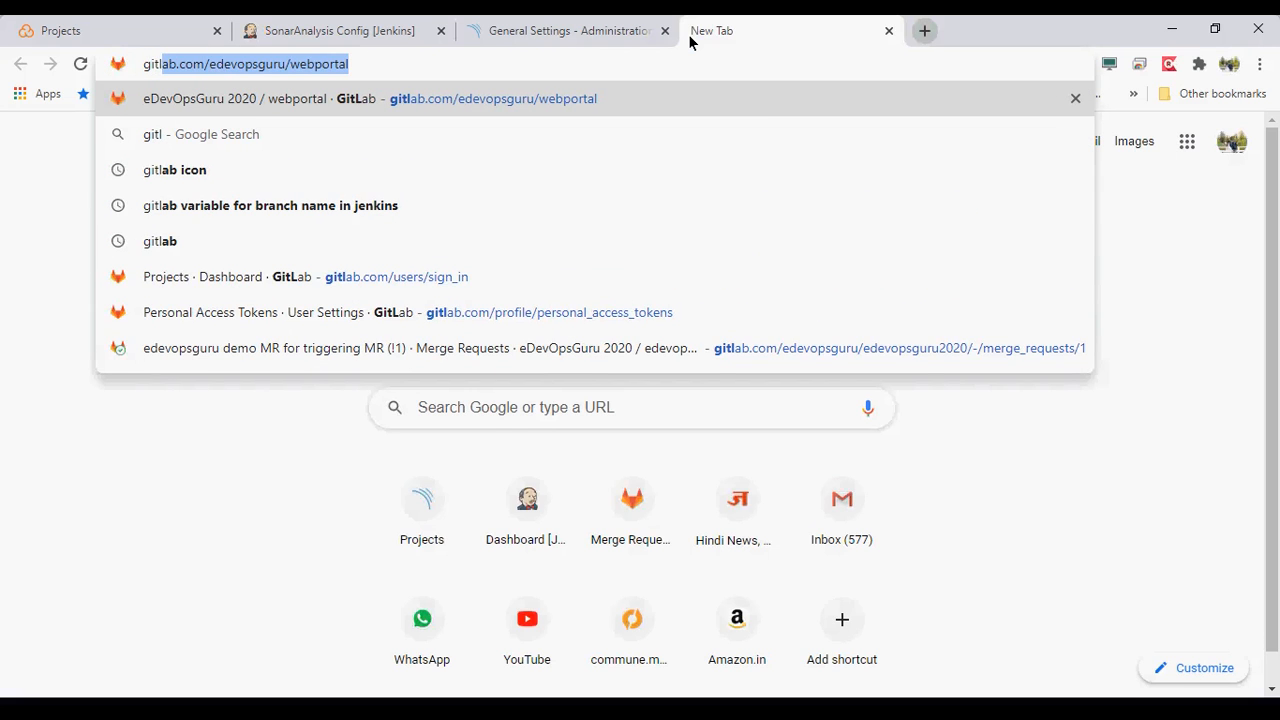
click(569, 24)
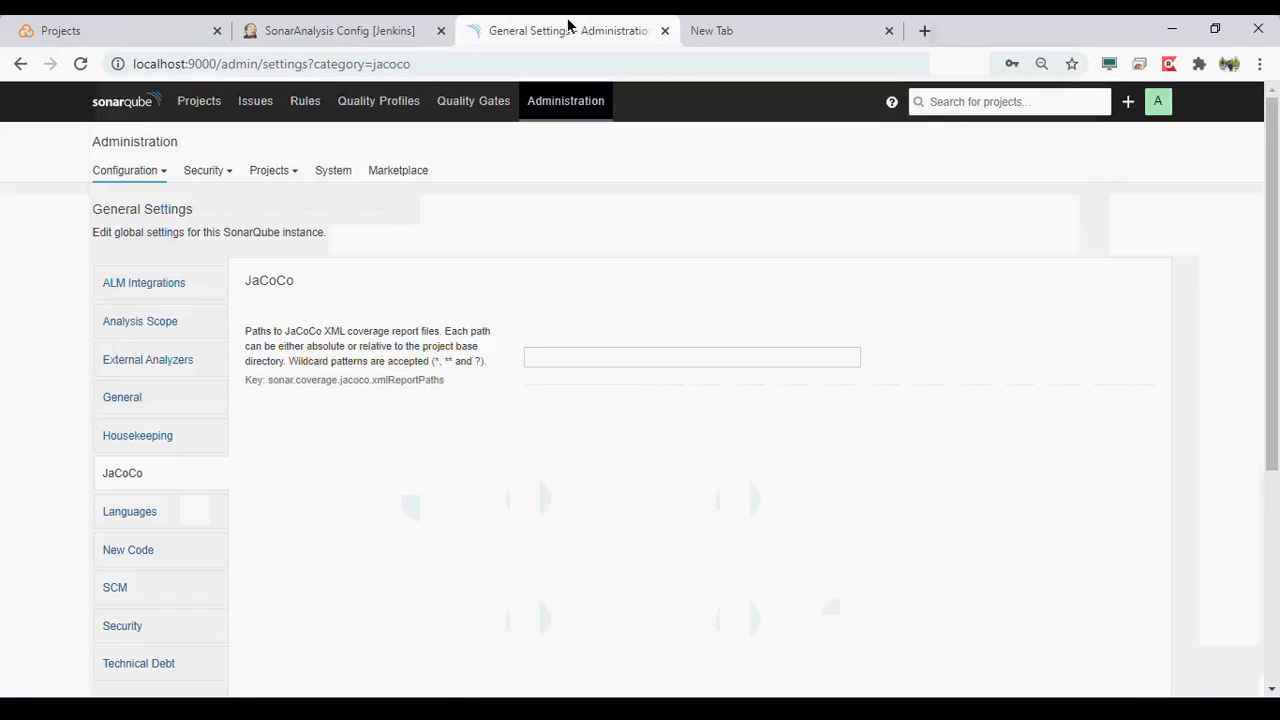
click(370, 21)
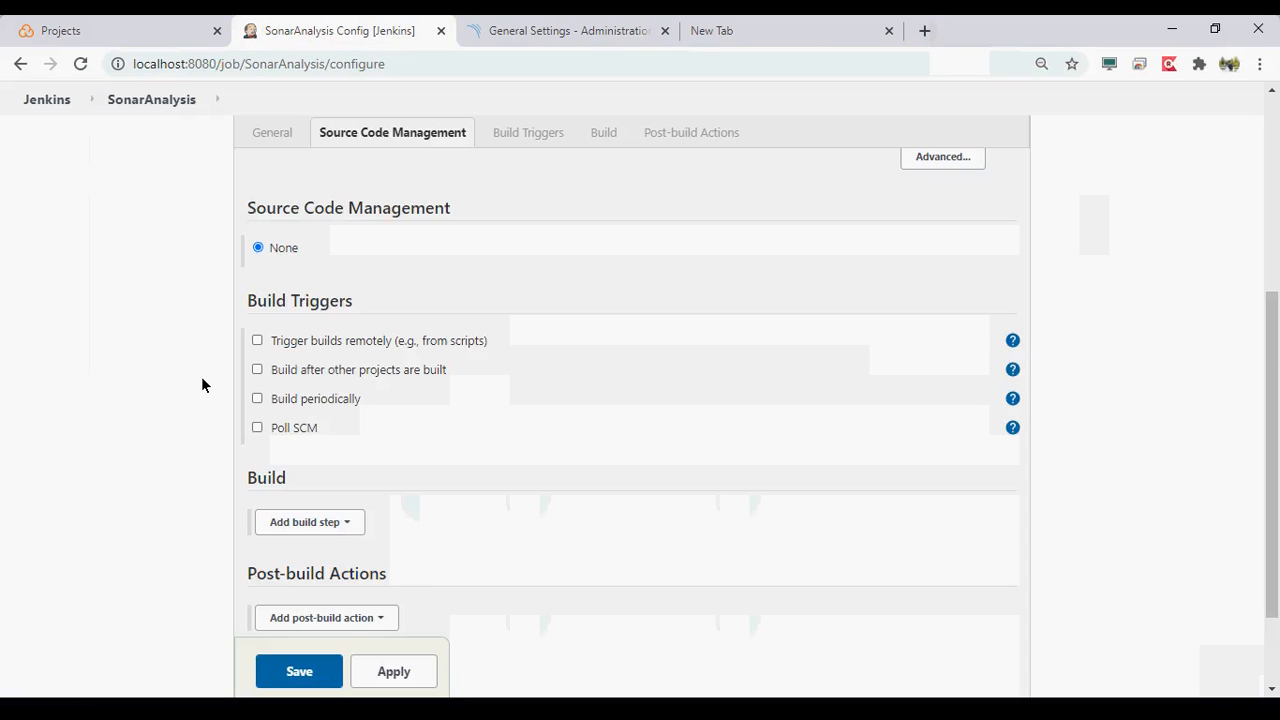
scroll(201, 376, down, 2)
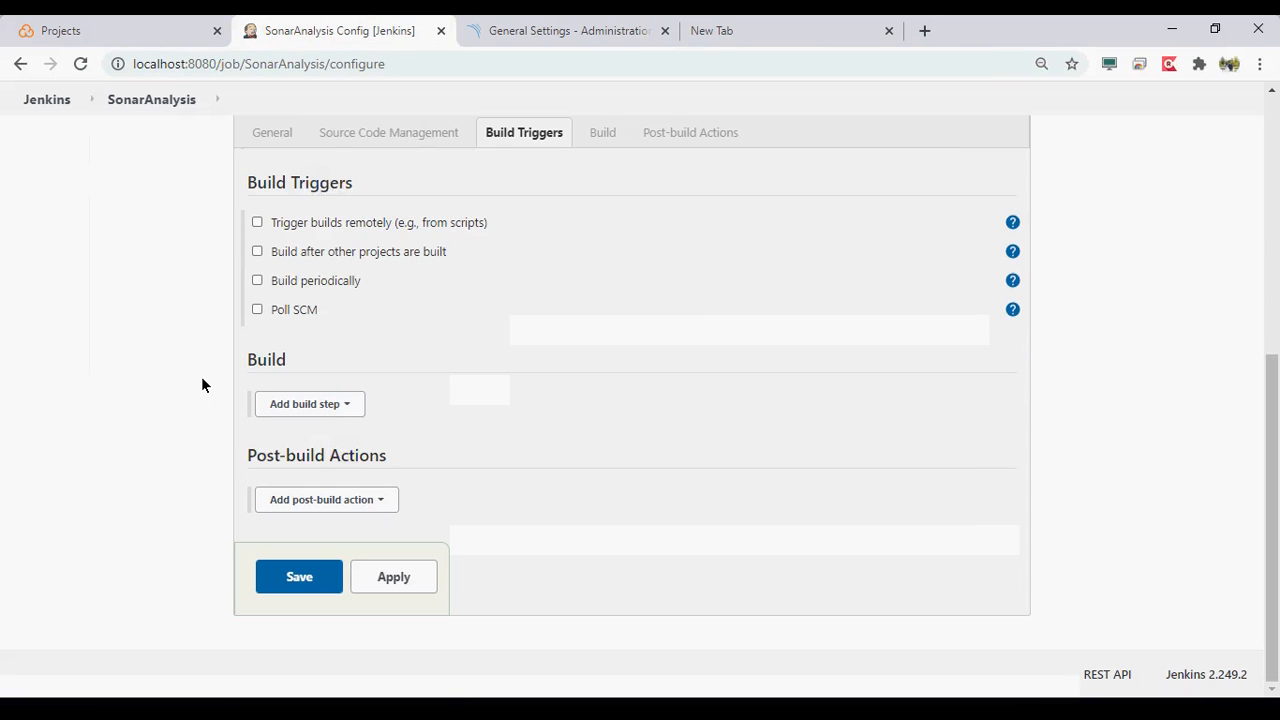
click(343, 403)
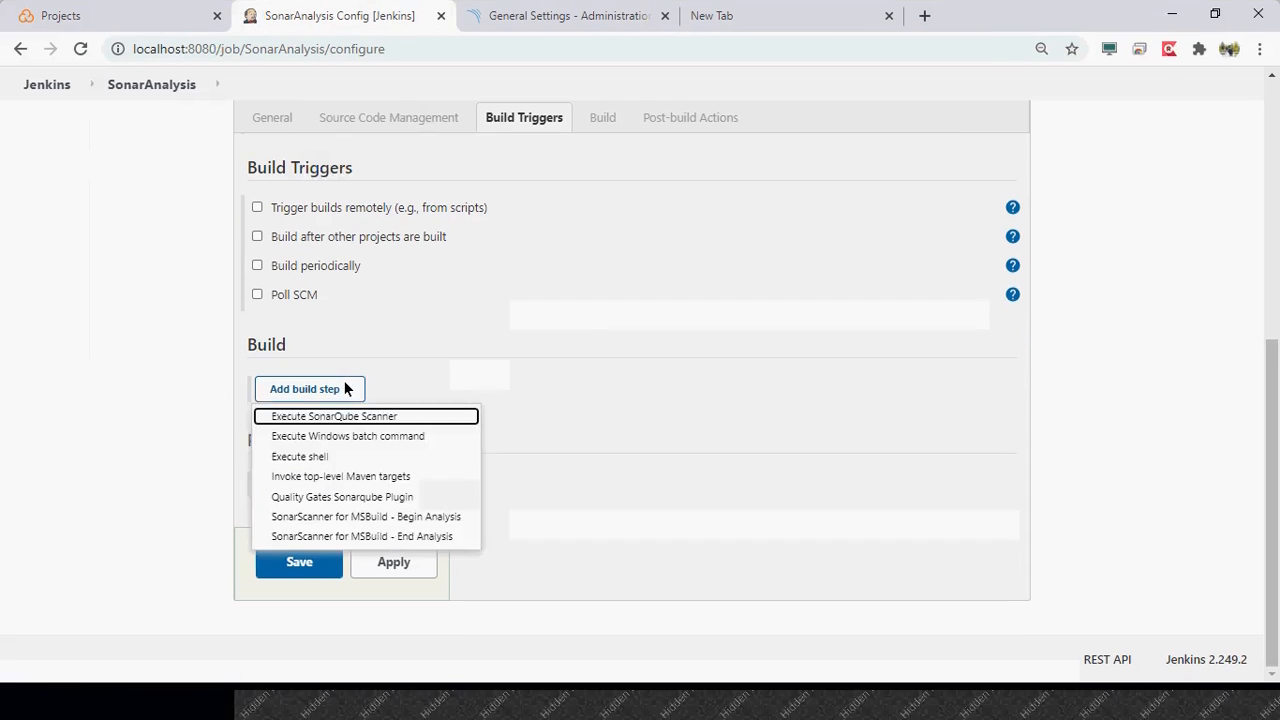
click(351, 497)
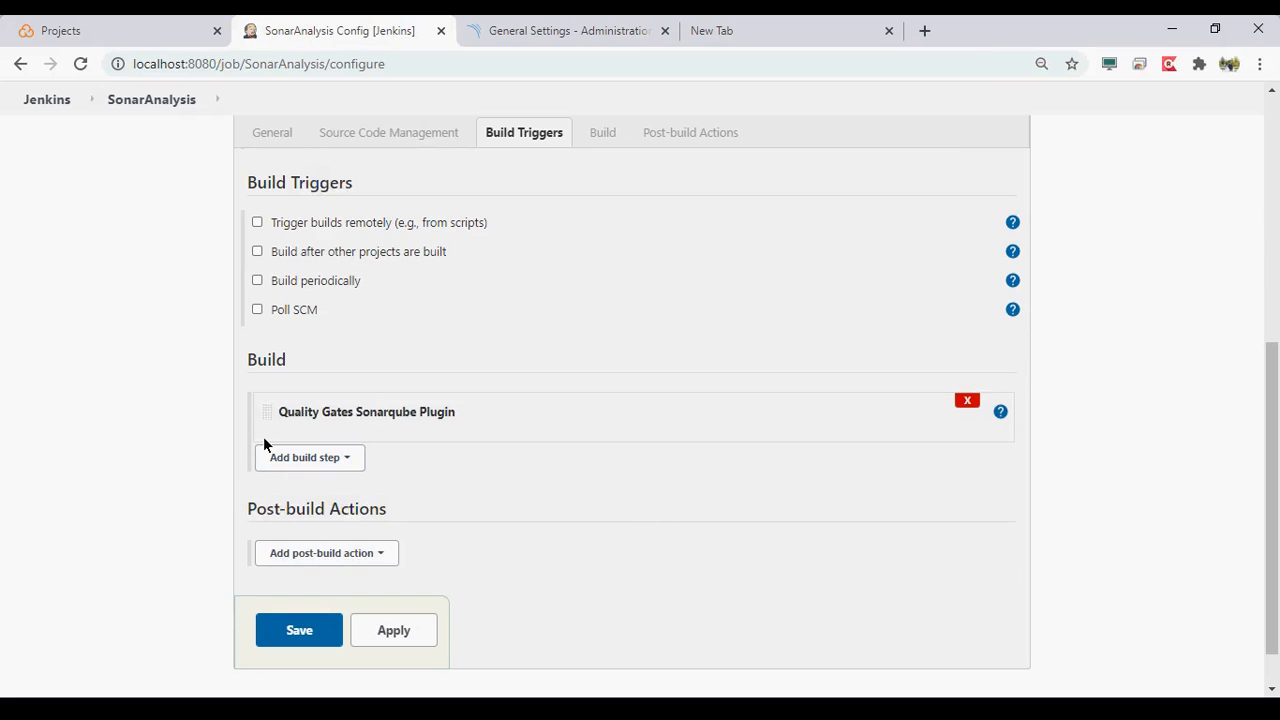
click(966, 401)
- Add an Execute SonarQube Scanner build step to the SonarAnalysis job
click(319, 405)
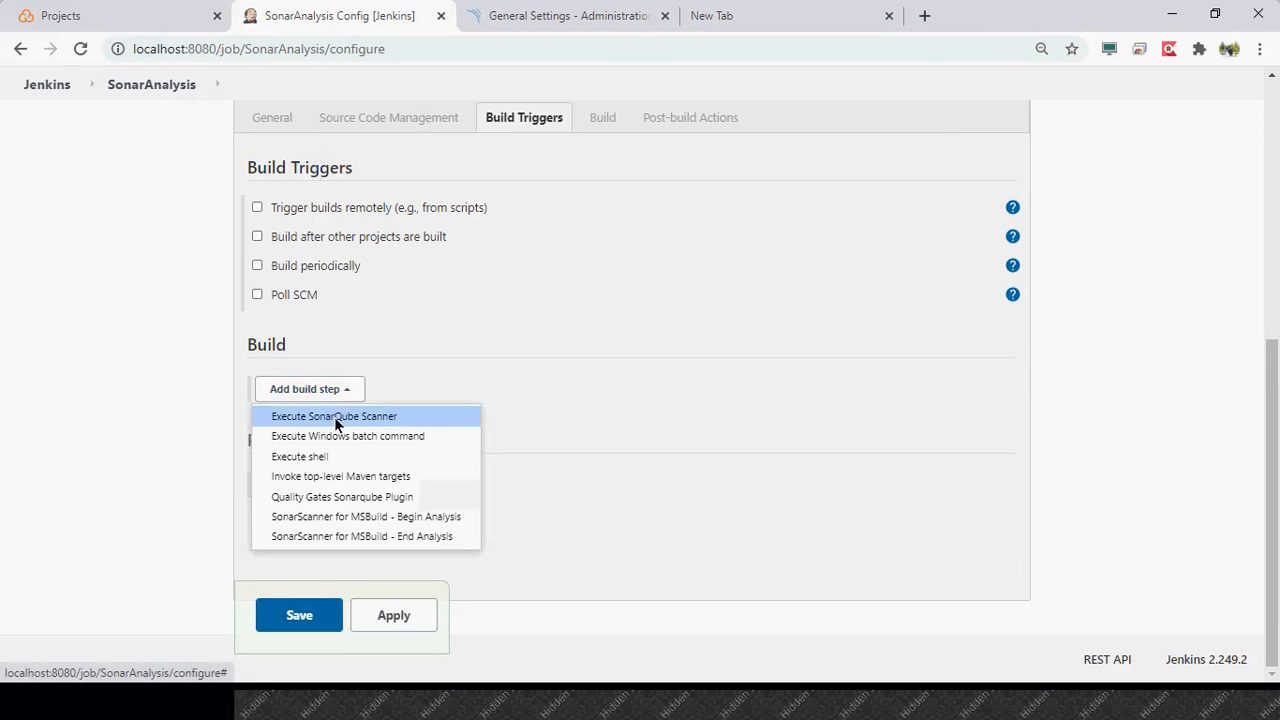
click(334, 417)
scroll(336, 438, down, 2)
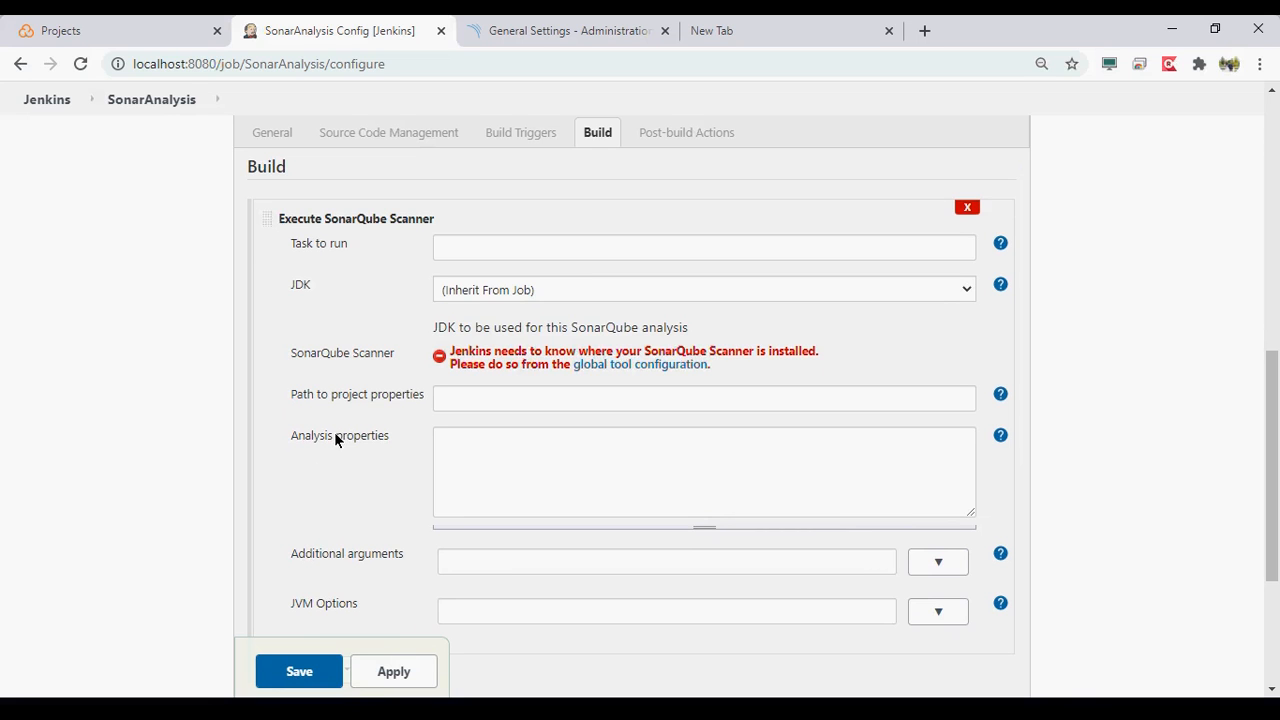
- In the global tool configuration, add an automatically installed SonarQube Scanner named SonarScanner4.5.0 and apply it
click(663, 364)
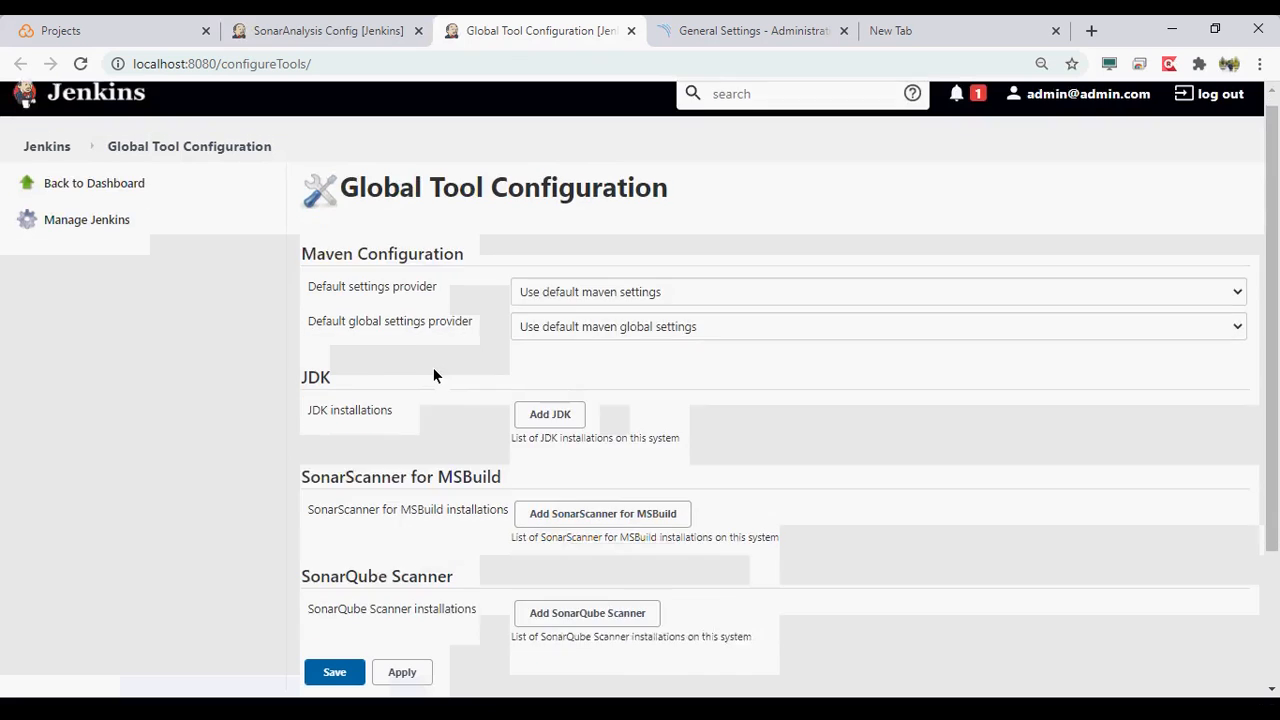
scroll(433, 375, down, 1)
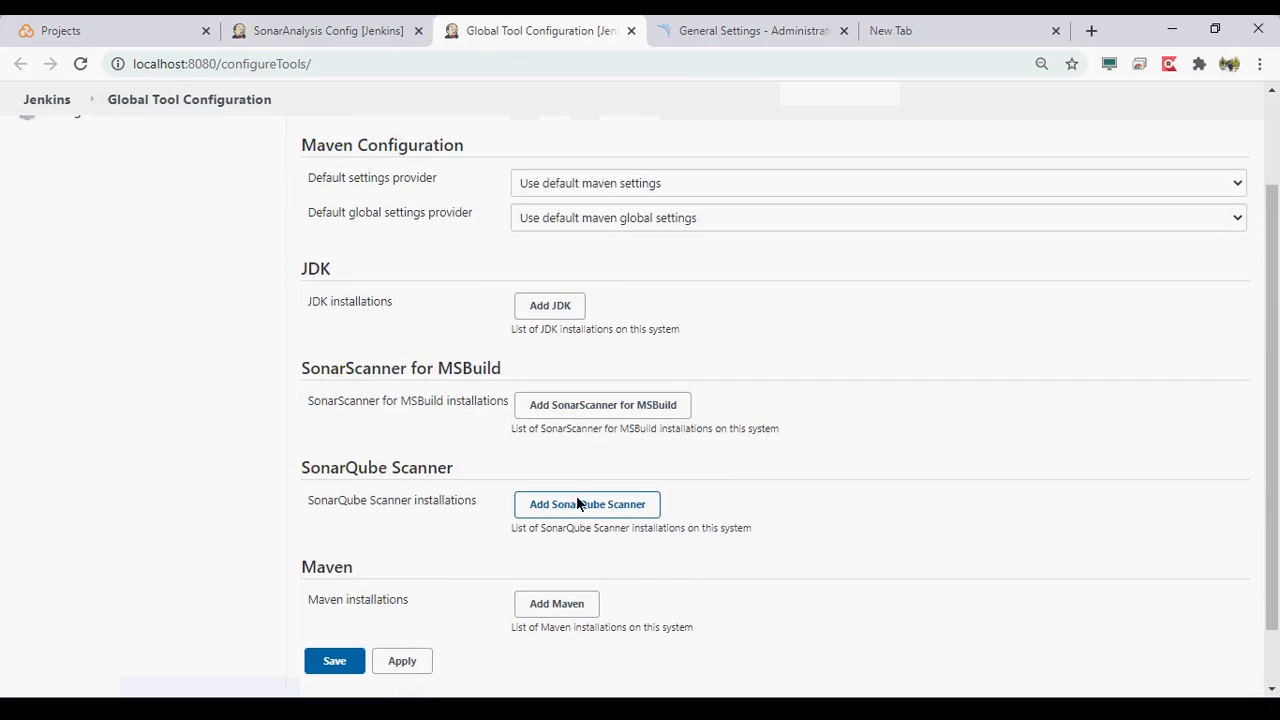
click(576, 503)
click(678, 268)
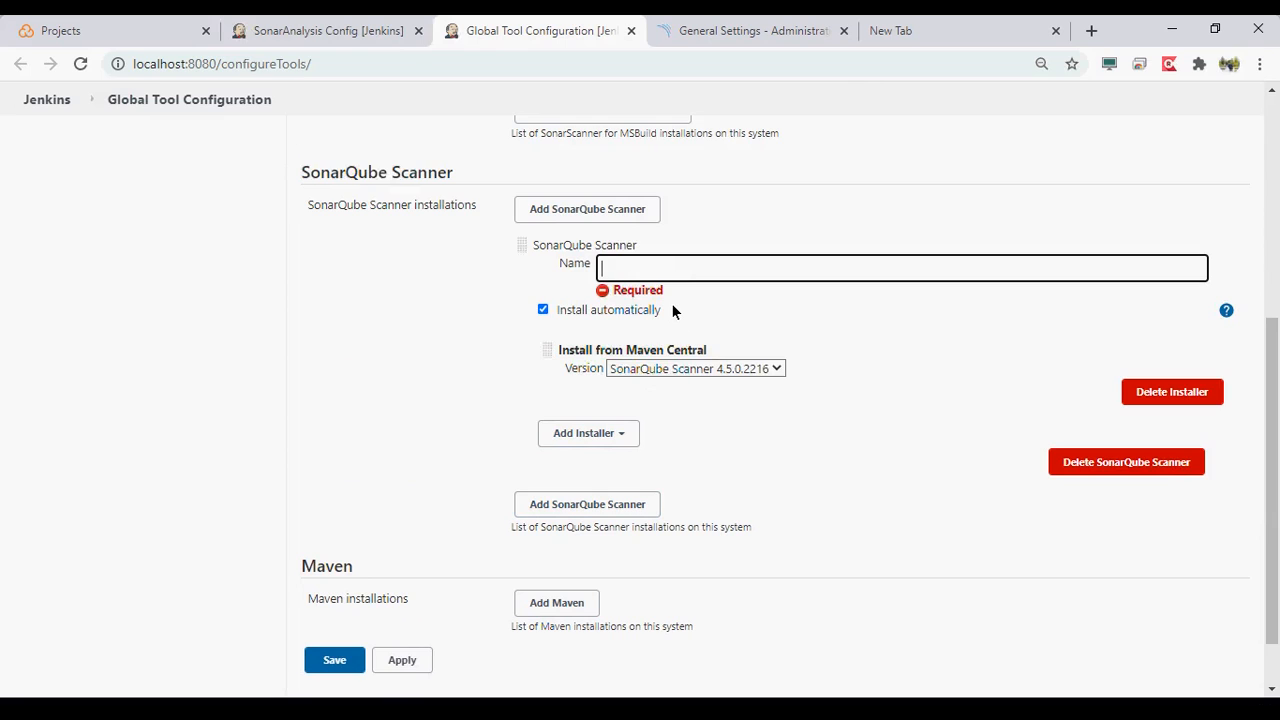
text(SonarScanner4.5.0)
click(403, 659)
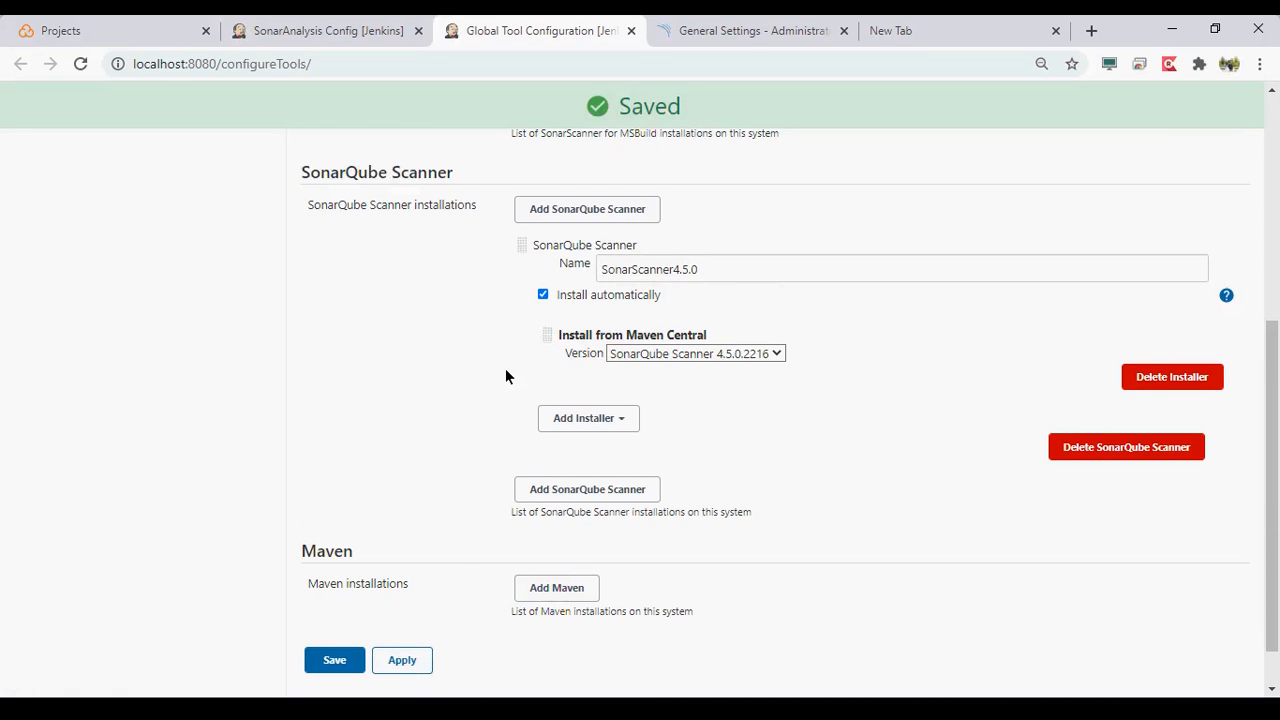
scroll(506, 372, down, 1)
scroll(506, 372, up, 5)
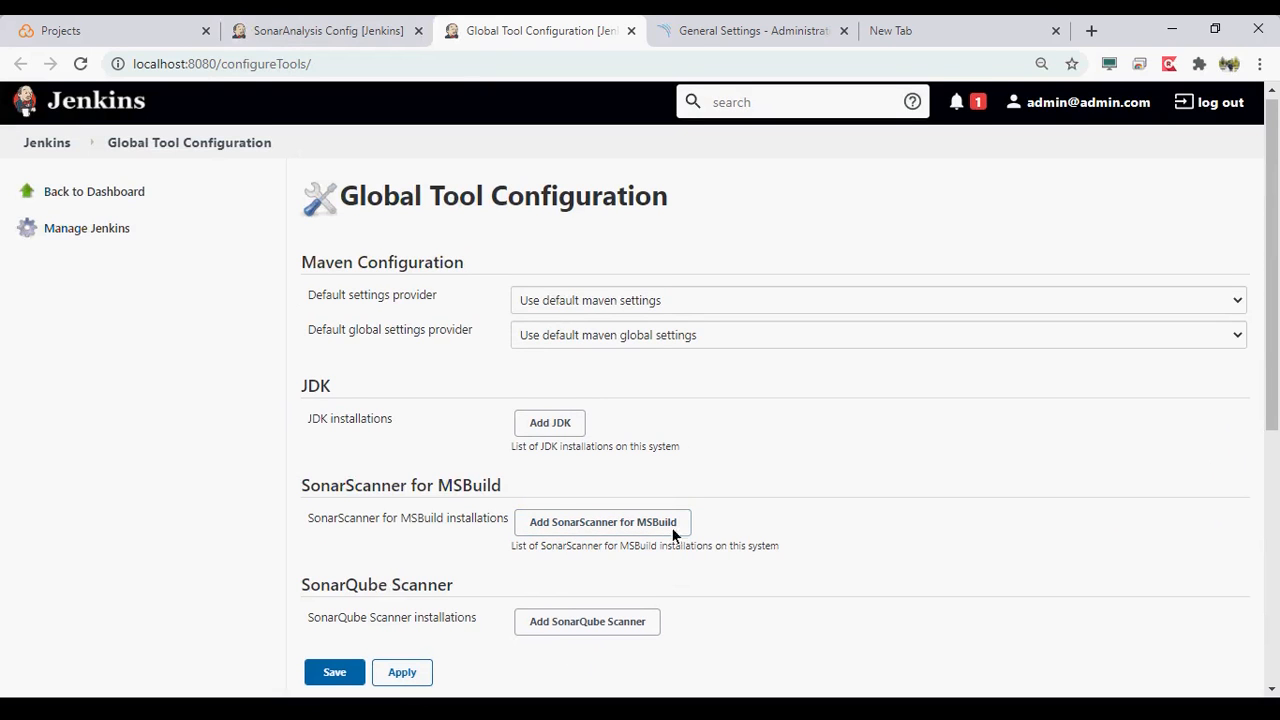
- Return to the SonarAnalysis job configuration, apply it and recheck the SonarQube Scanner setting in the build step
click(352, 32)
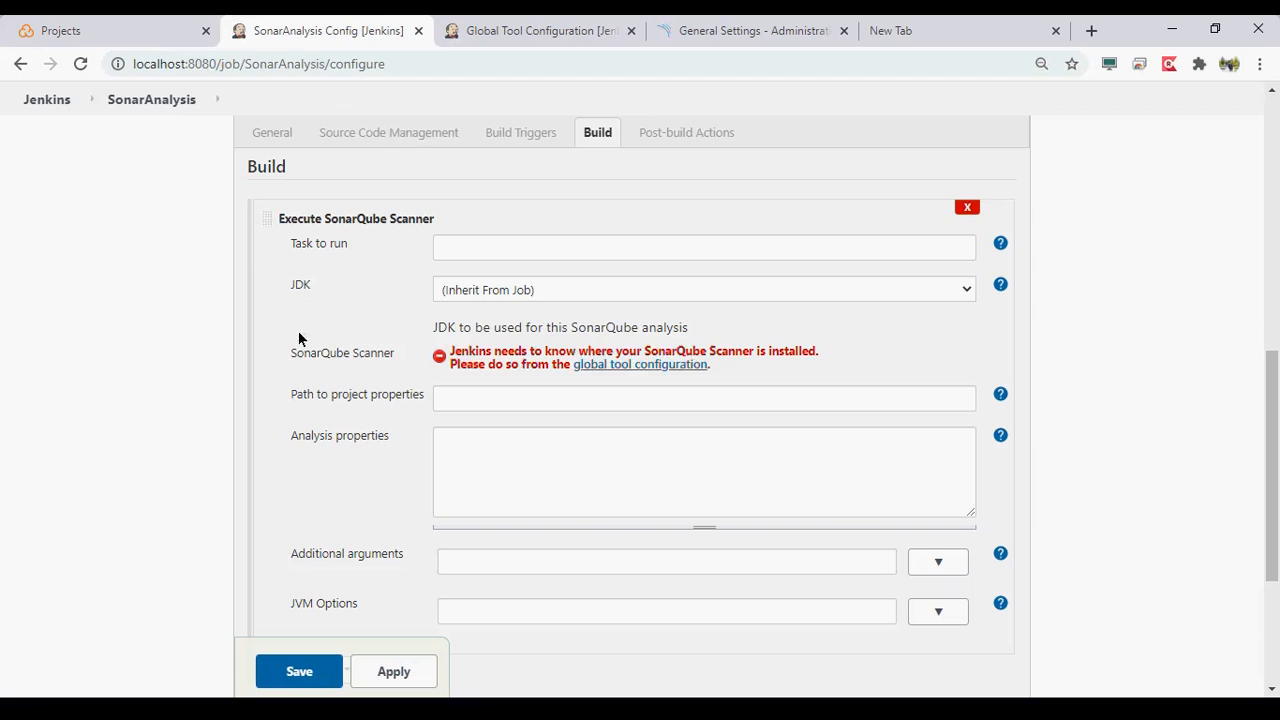
click(394, 671)
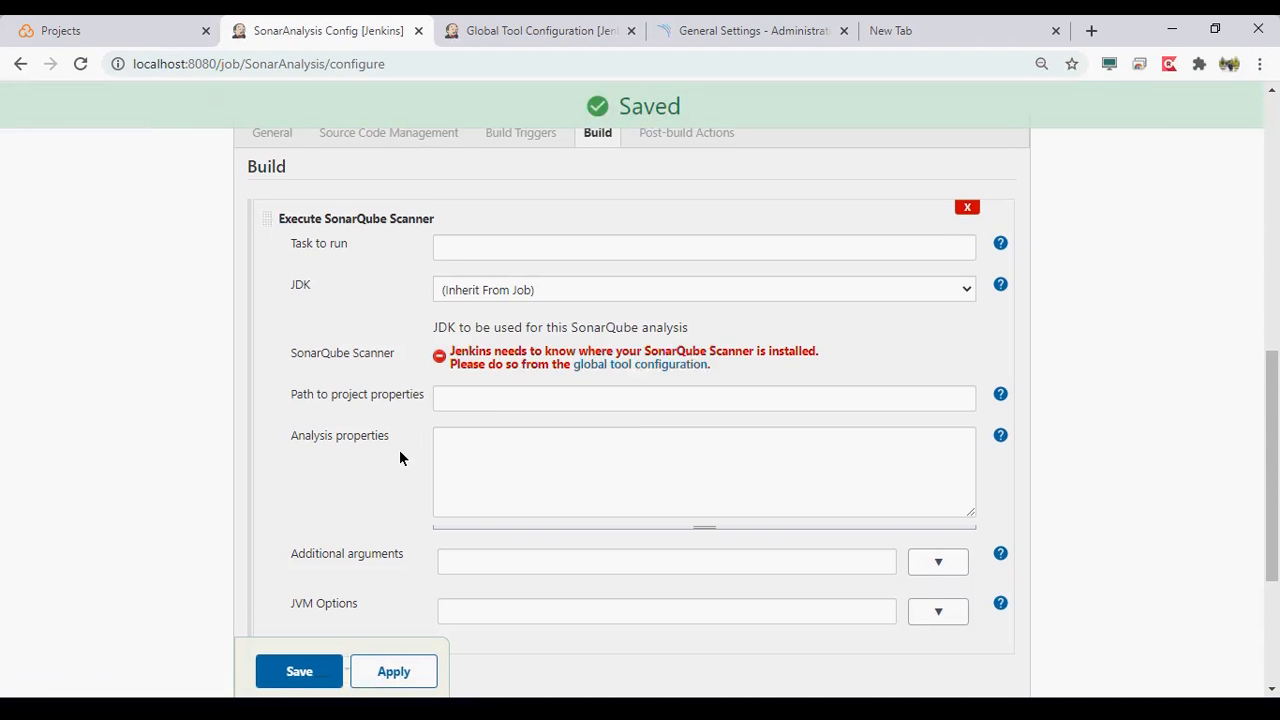
scroll(399, 443, down, 3)
scroll(400, 451, up, 3)
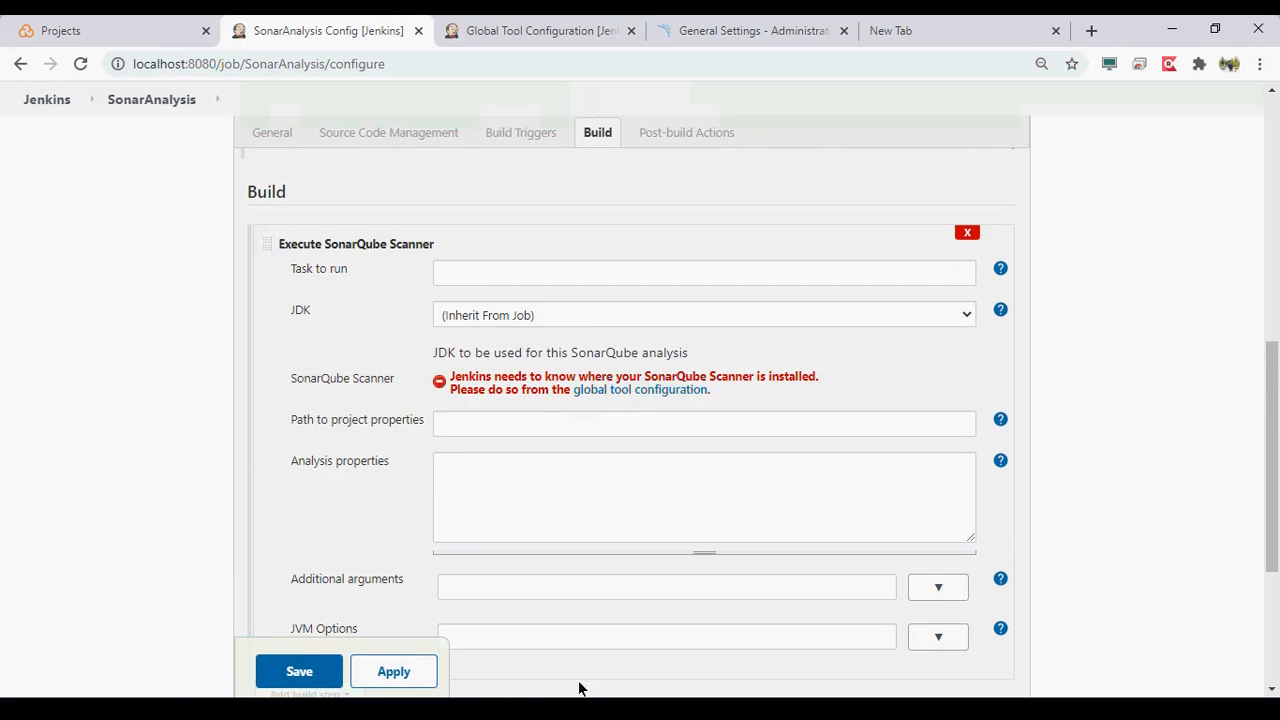
- Switch to File Explorer, go to the ContineousSecurity folder and copy its full path
click(532, 700)
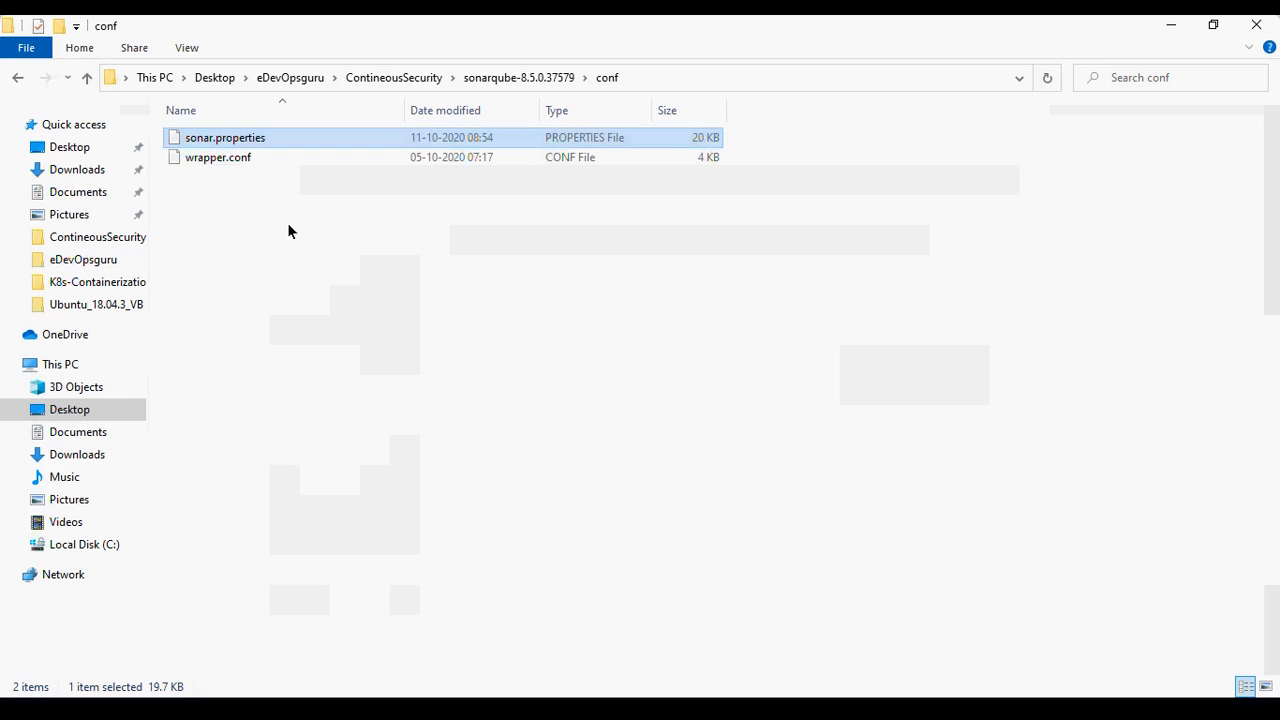
click(405, 80)
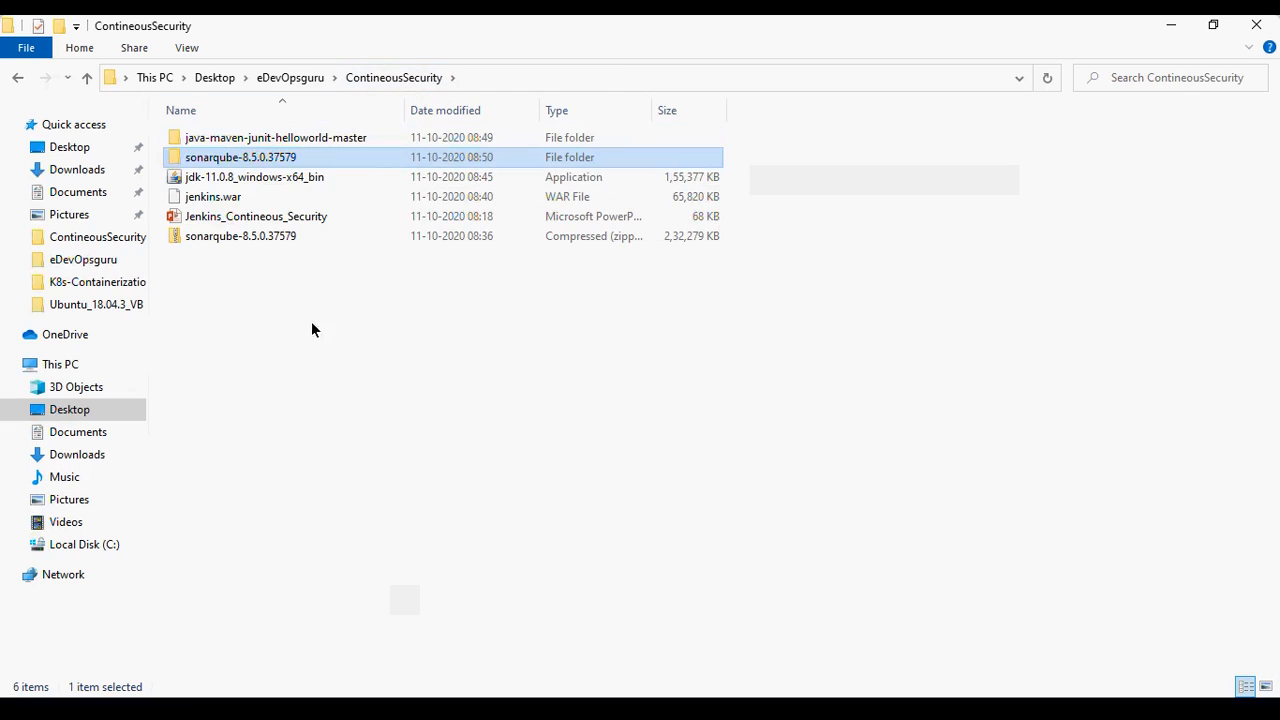
click(323, 140)
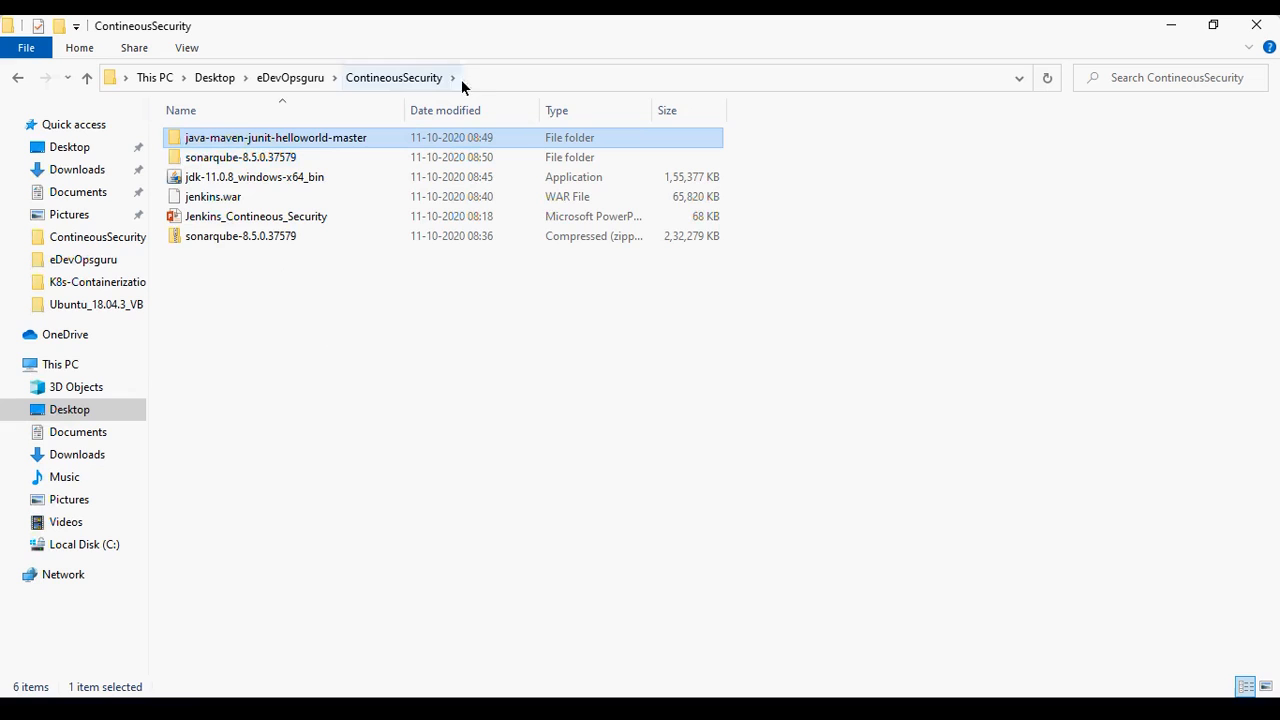
click(493, 77)
key(ctrl+c)
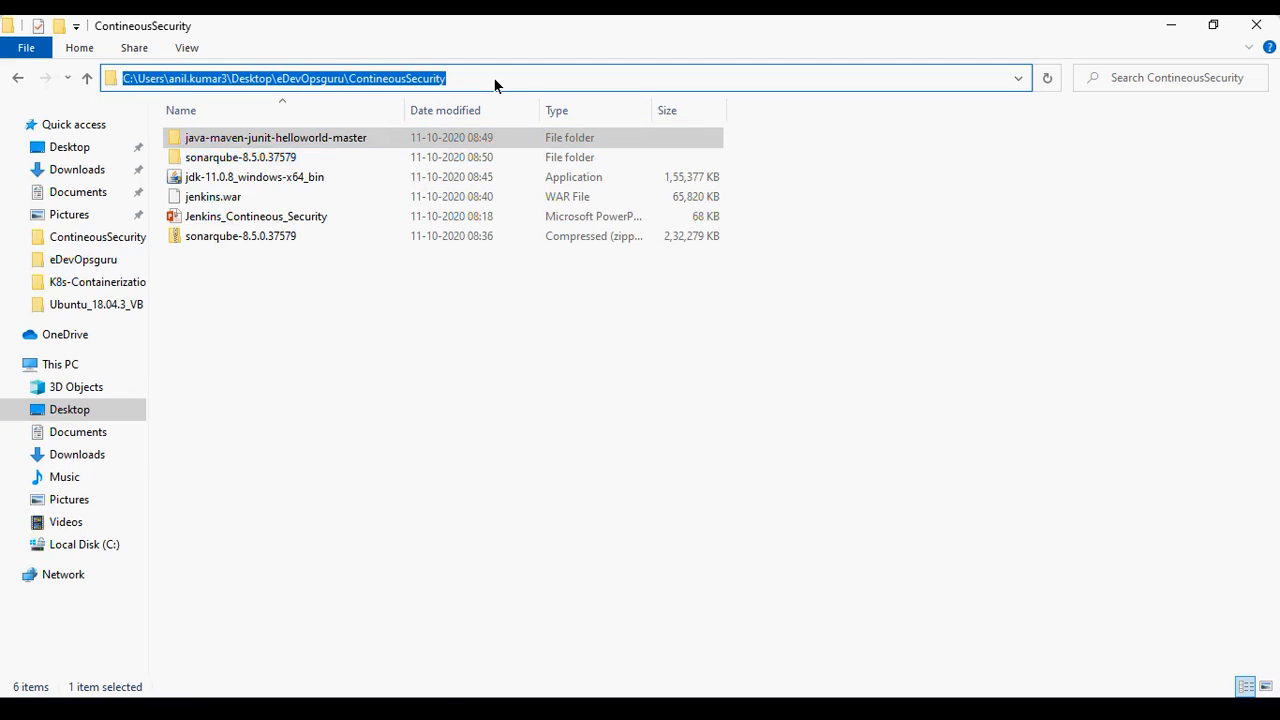
key(alt+Tab)
- In the SonarAnalysis job's advanced general options, enable a custom workspace and paste the ContineousSecurity folder path as its directory
scroll(419, 308, up, 3)
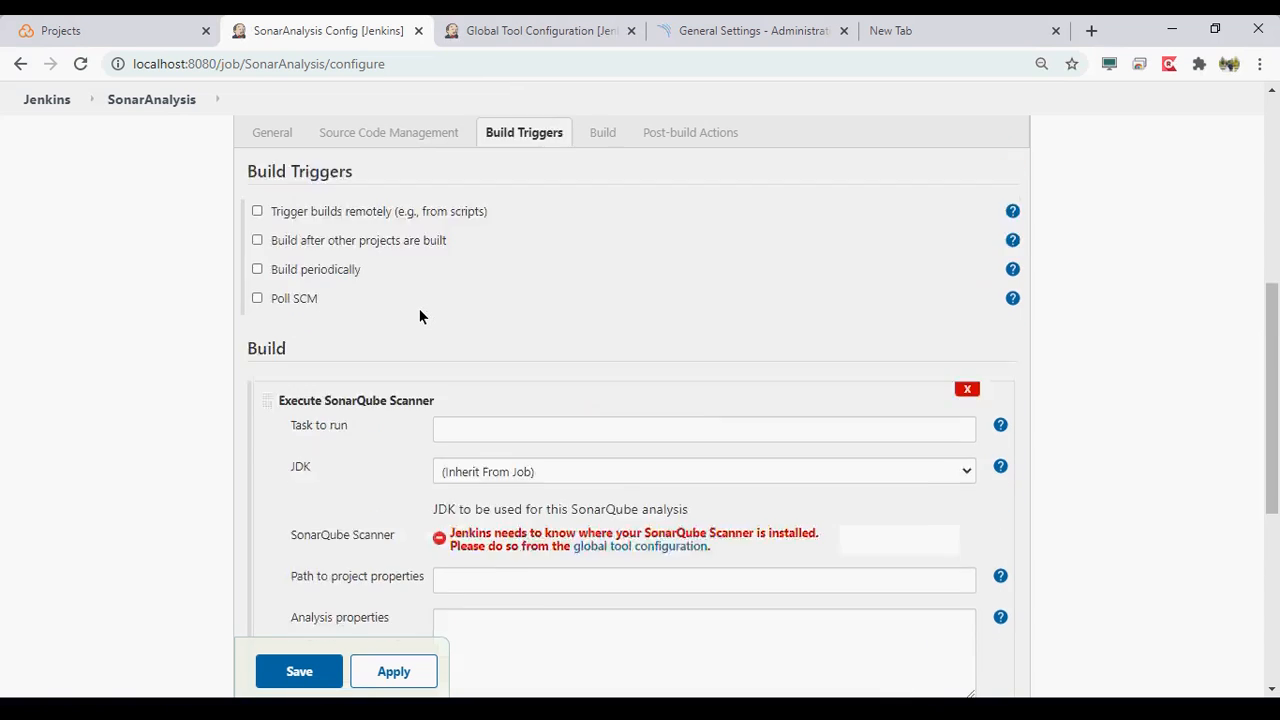
scroll(419, 308, up, 4)
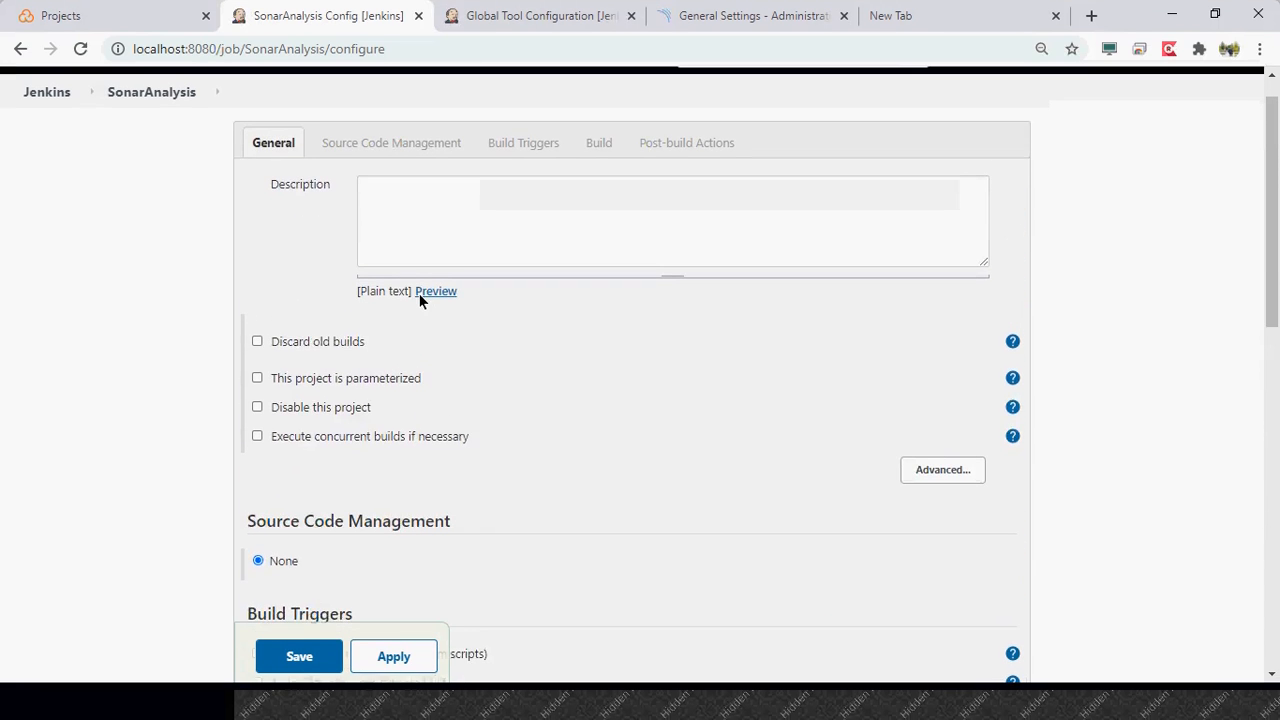
scroll(419, 308, down, 1)
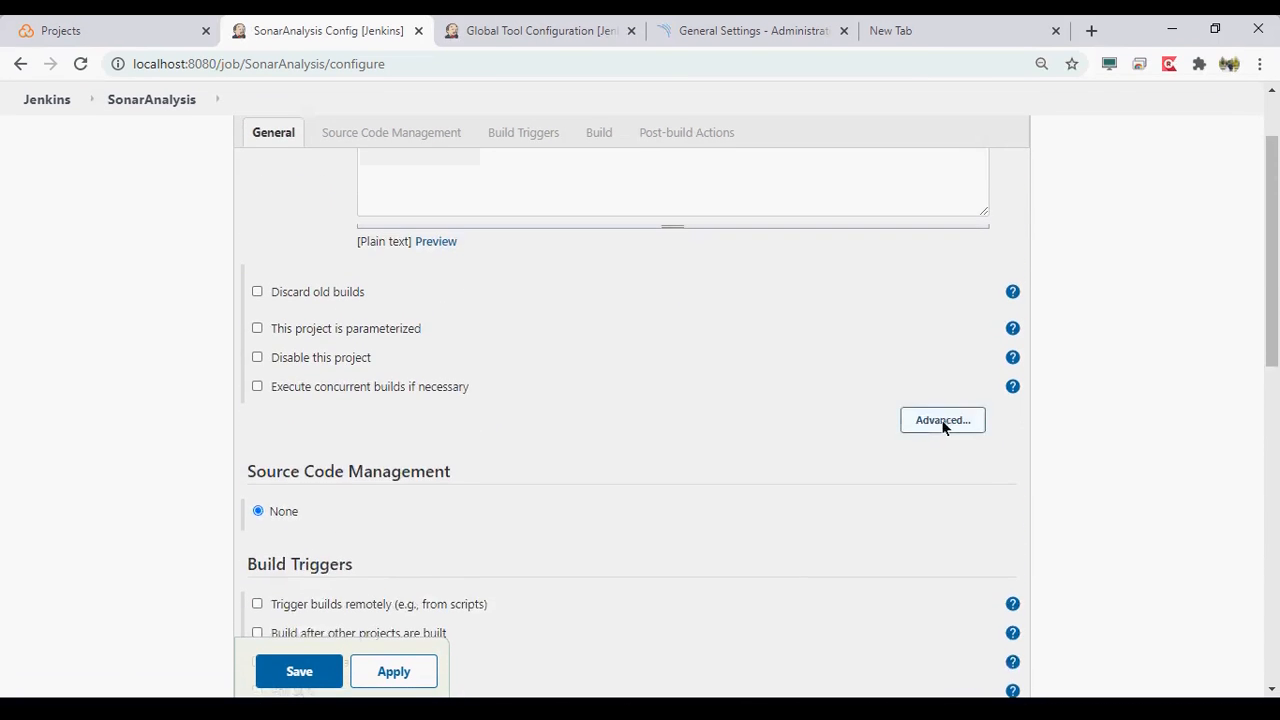
click(942, 378)
scroll(176, 443, down, 1)
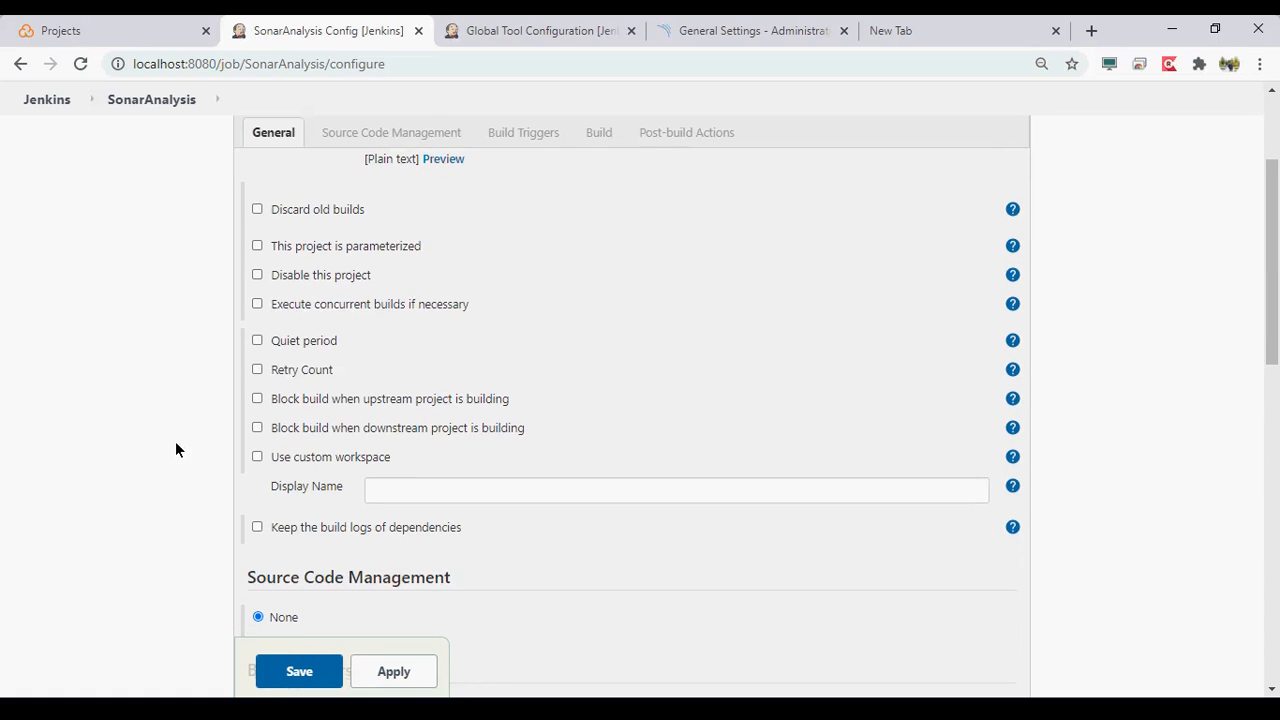
click(258, 454)
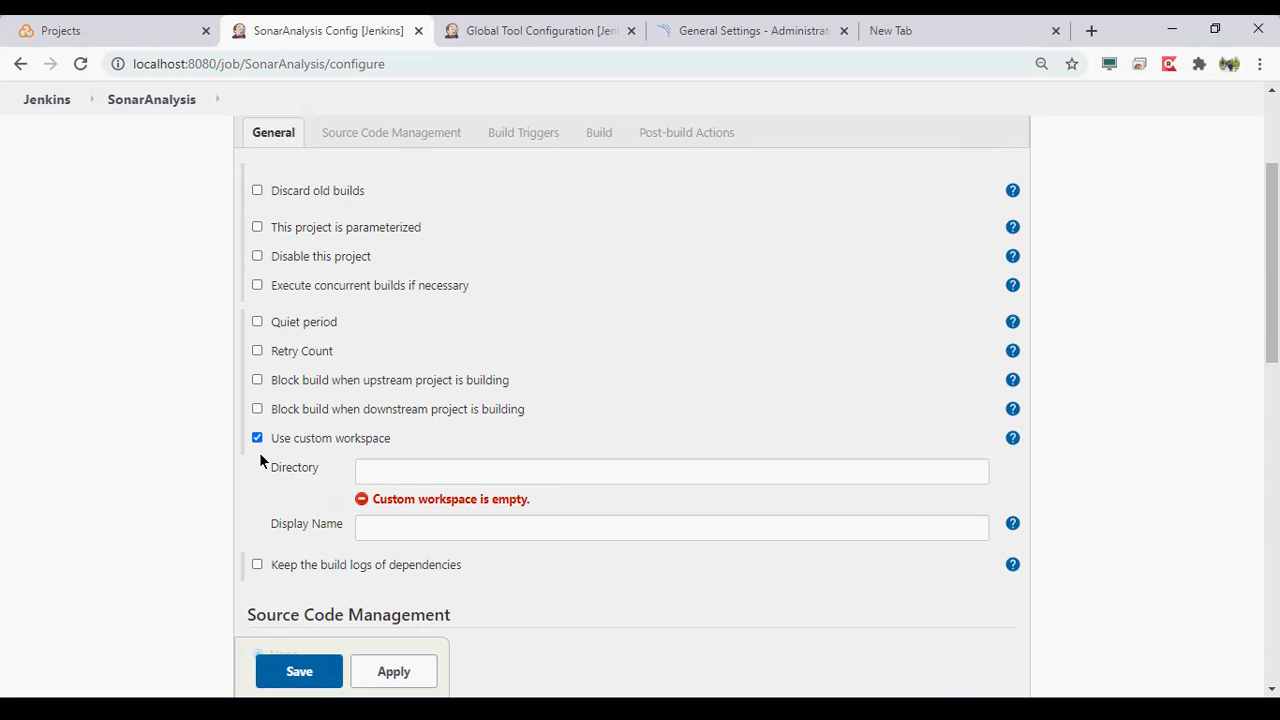
click(390, 478)
key(ctrl+v)
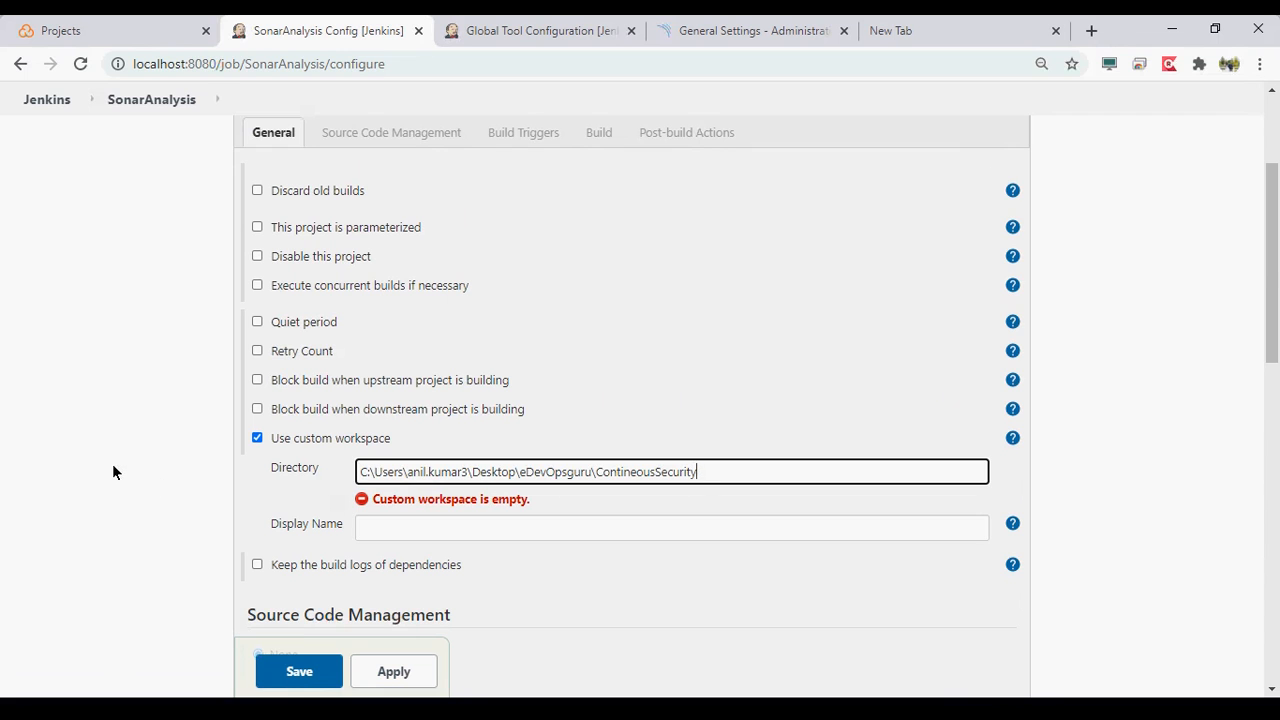
- In File Explorer, open the java-maven-junit-helloworld-master folder and copy its full path
key(alt+Tab)
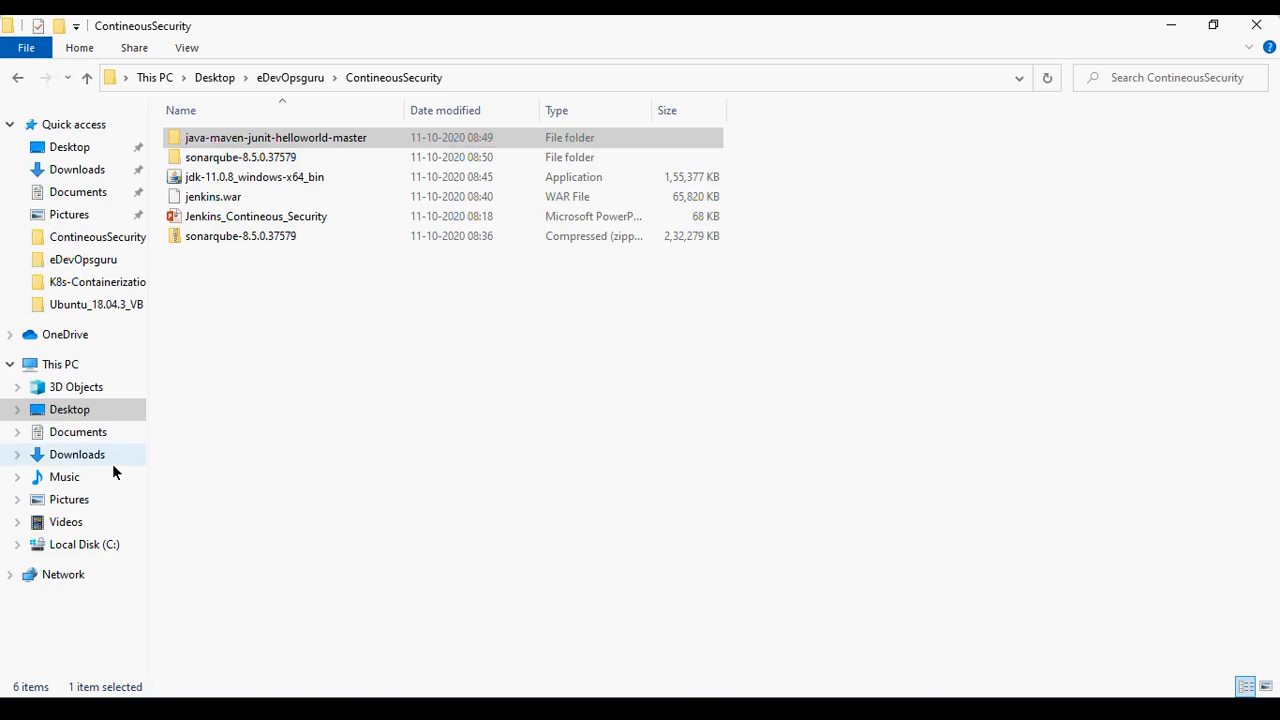
double_click(389, 142)
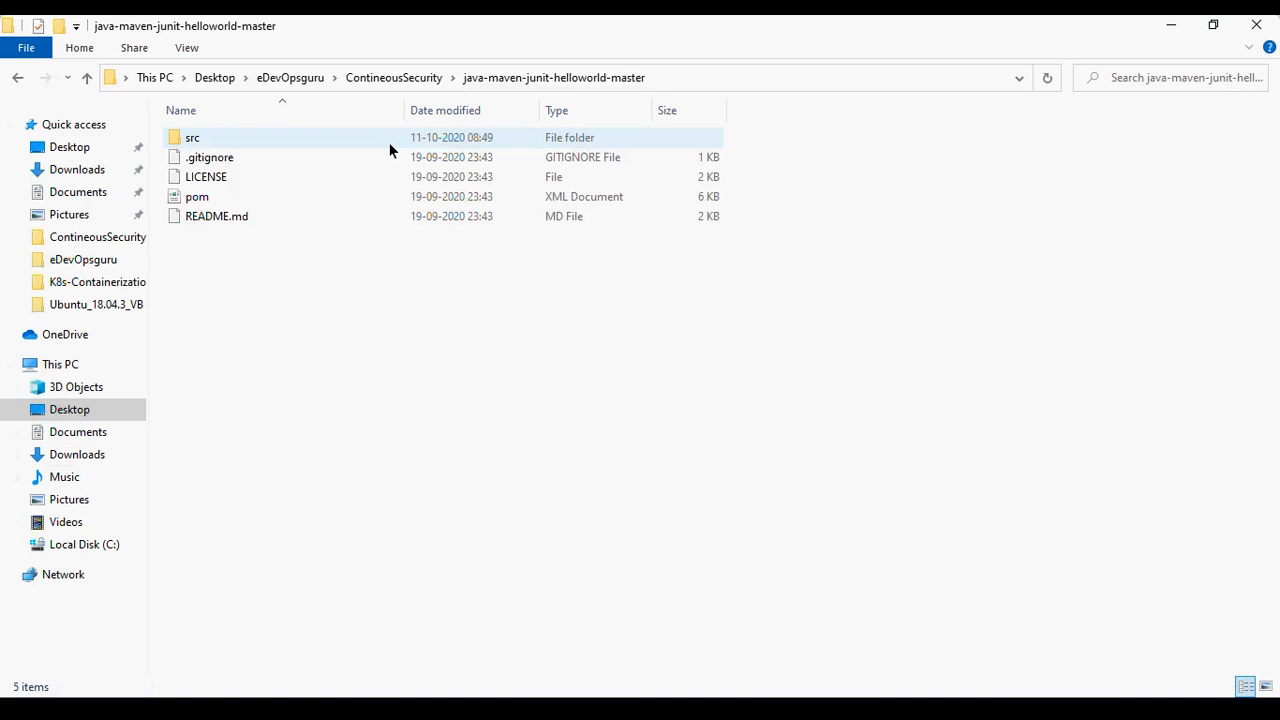
key(alt+d)
key(ctrl+c)
key(alt+Tab)
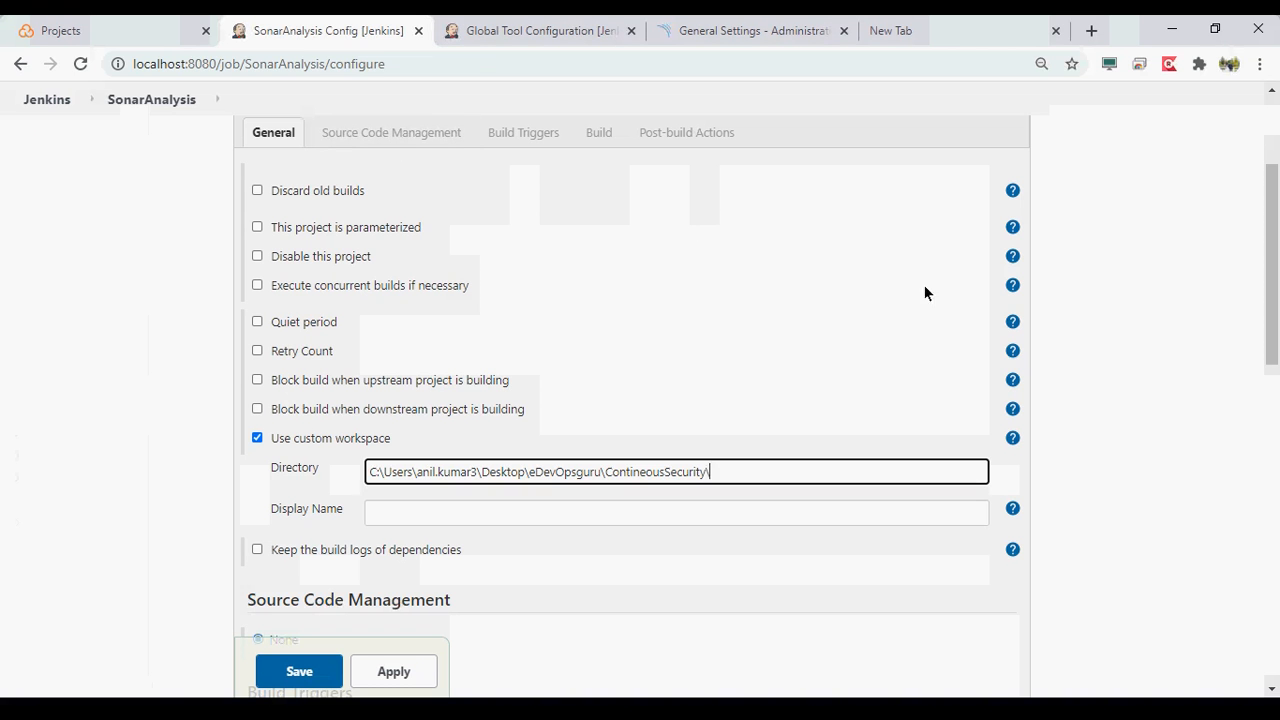
- Replace the custom workspace directory with the copied java-maven-junit-helloworld-master path and apply the job configuration
drag(790, 474, 30, 495)
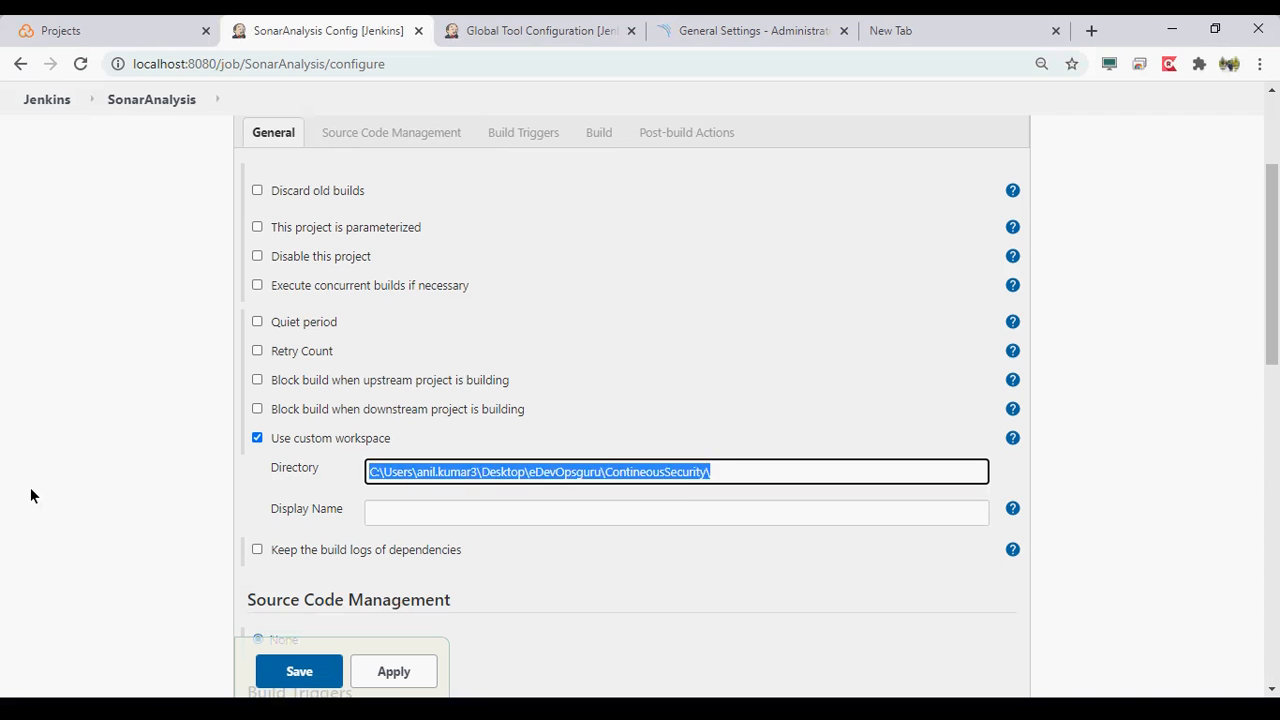
key(ctrl+v)
click(123, 526)
scroll(124, 528, down, 1)
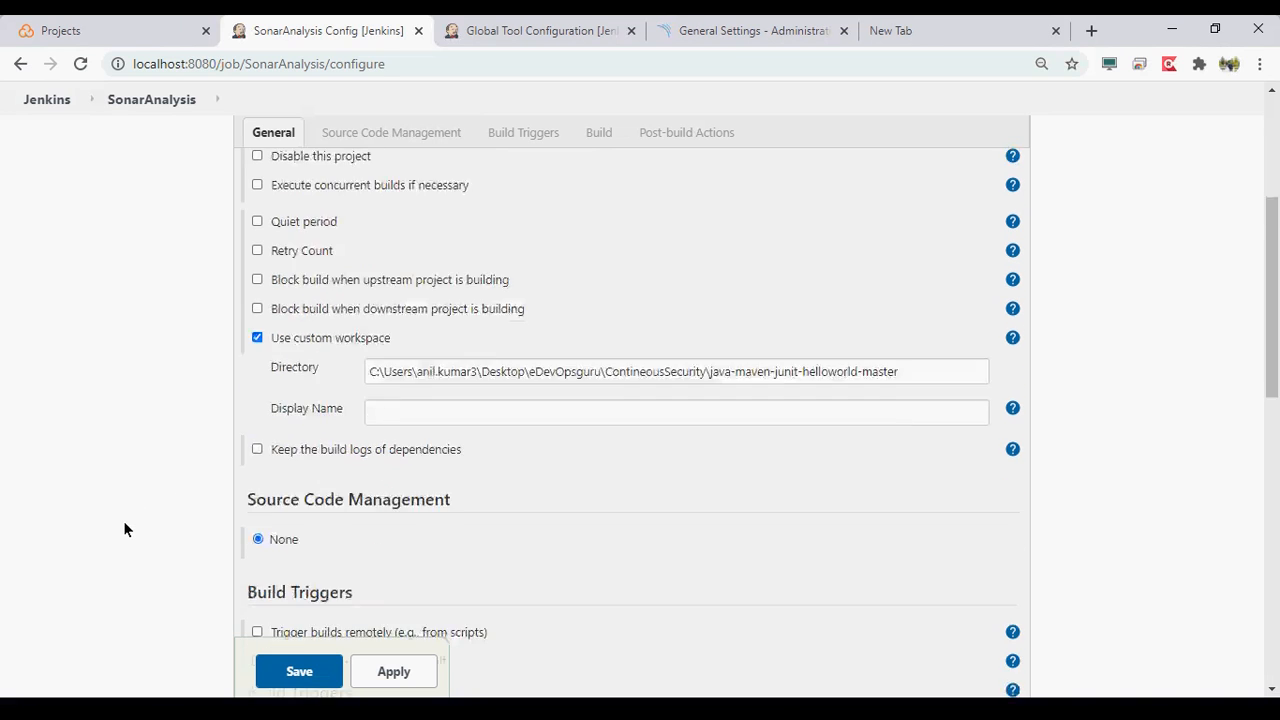
scroll(124, 528, down, 1)
click(427, 680)
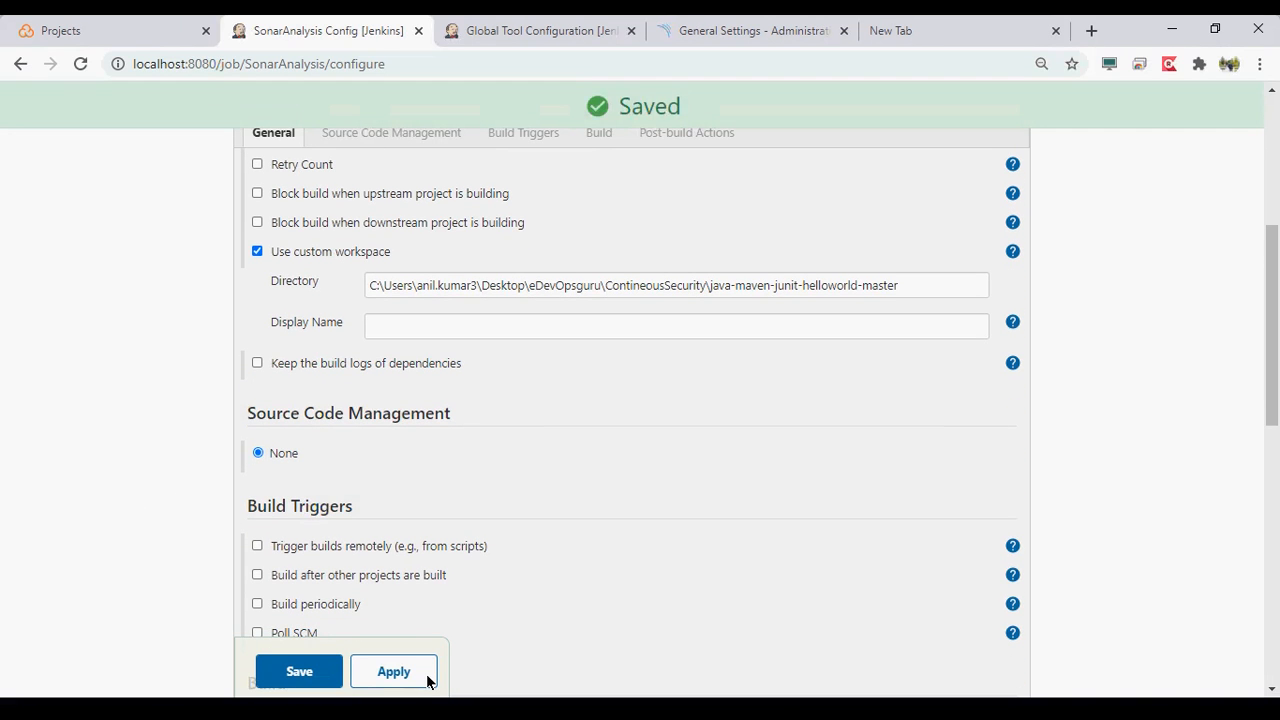
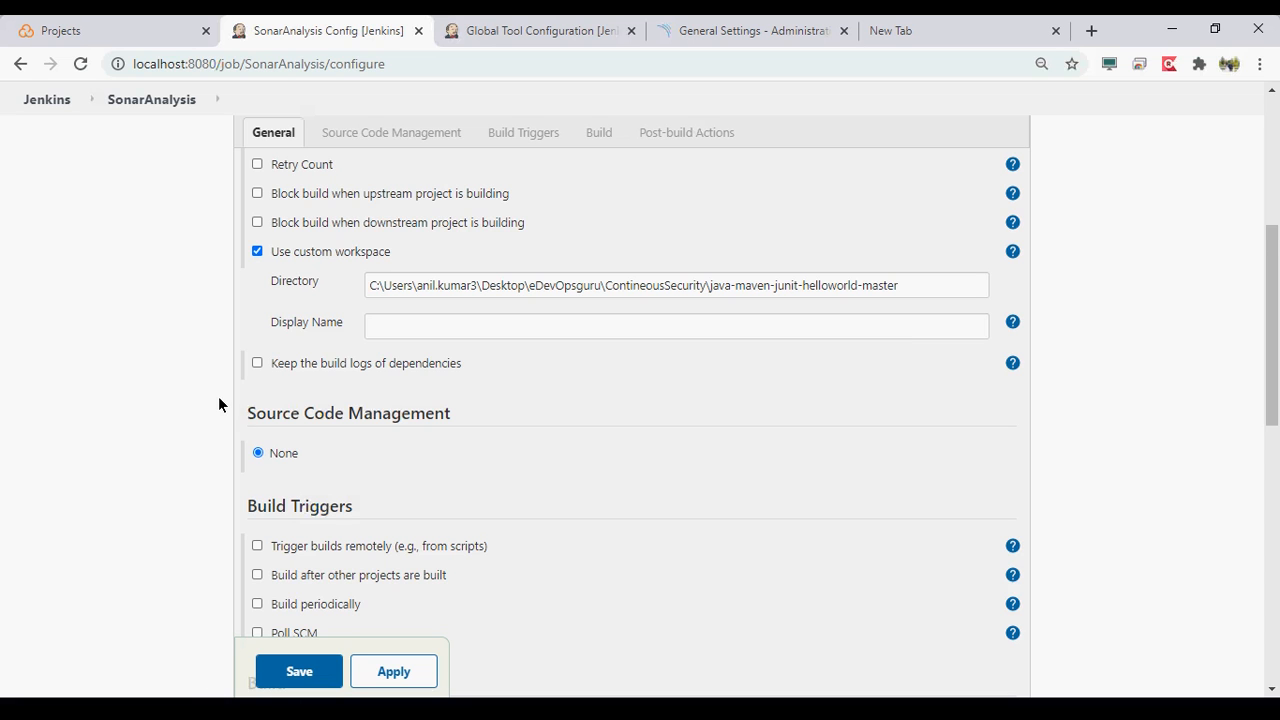
- Check the SonarAnalysis job's custom workspace and build settings, and apply and save the configuration
scroll(218, 404, down, 4)
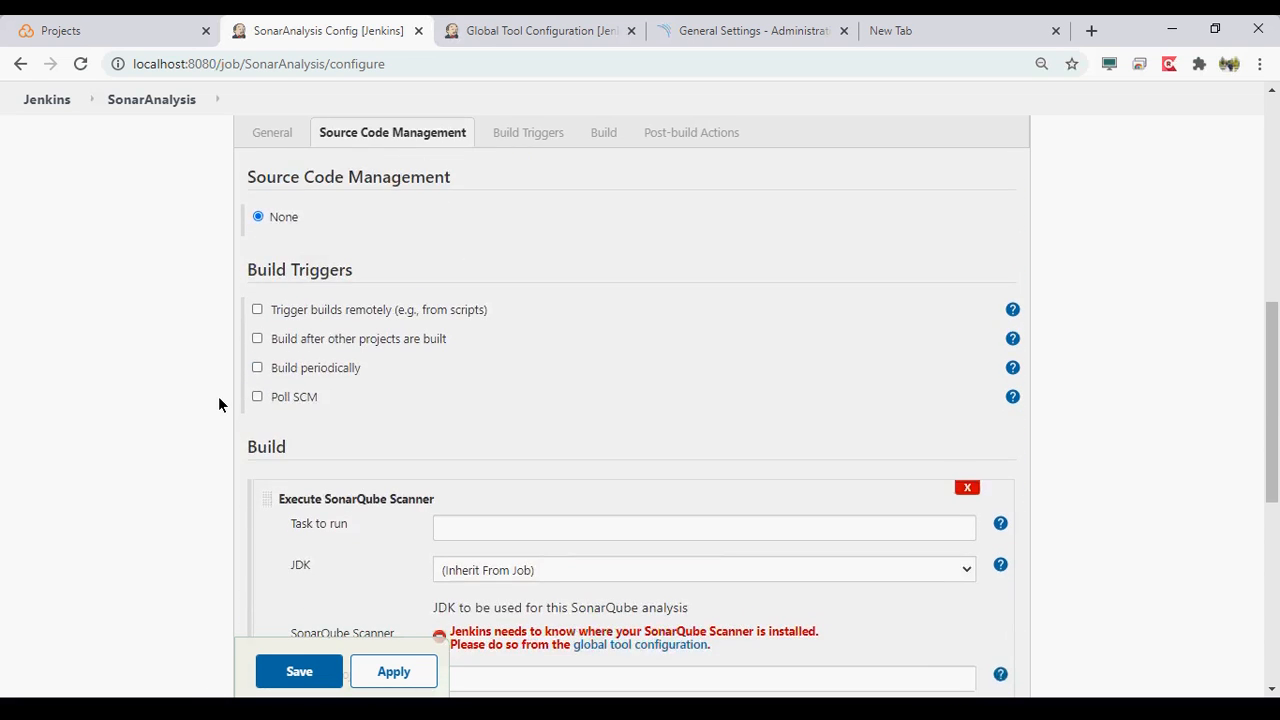
scroll(218, 404, down, 2)
scroll(370, 362, up, 5)
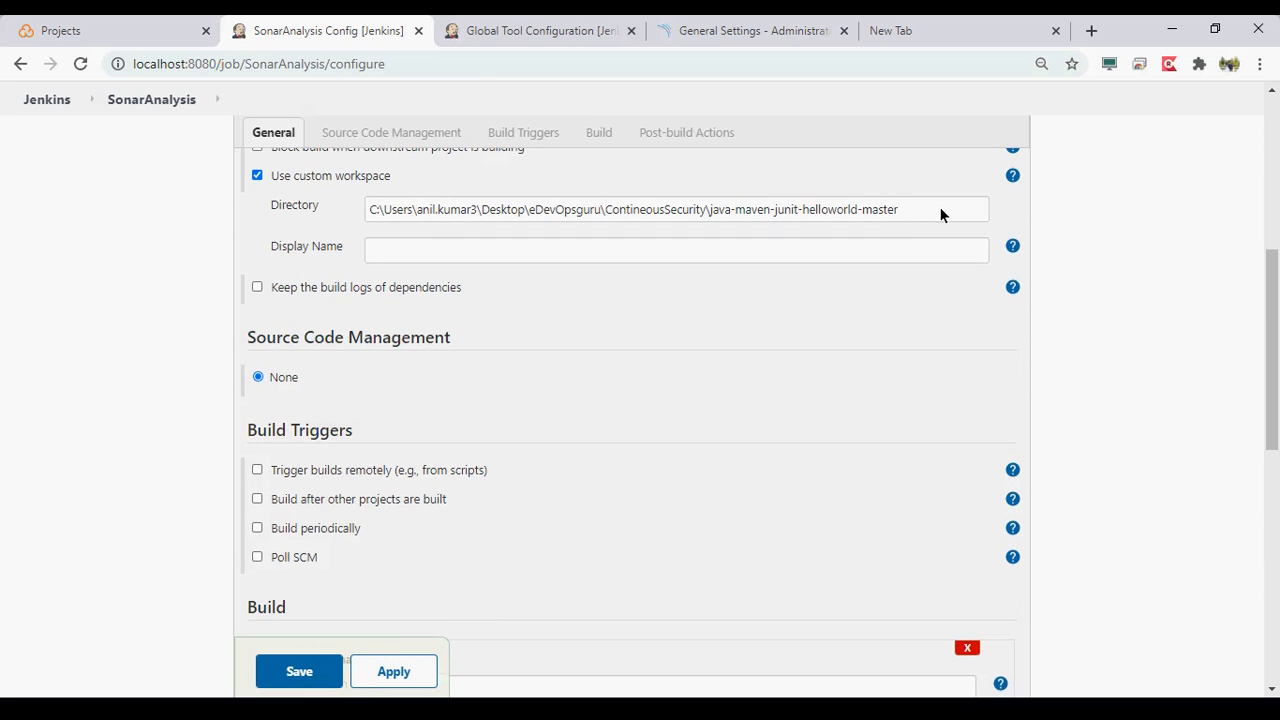
click(413, 679)
click(311, 673)
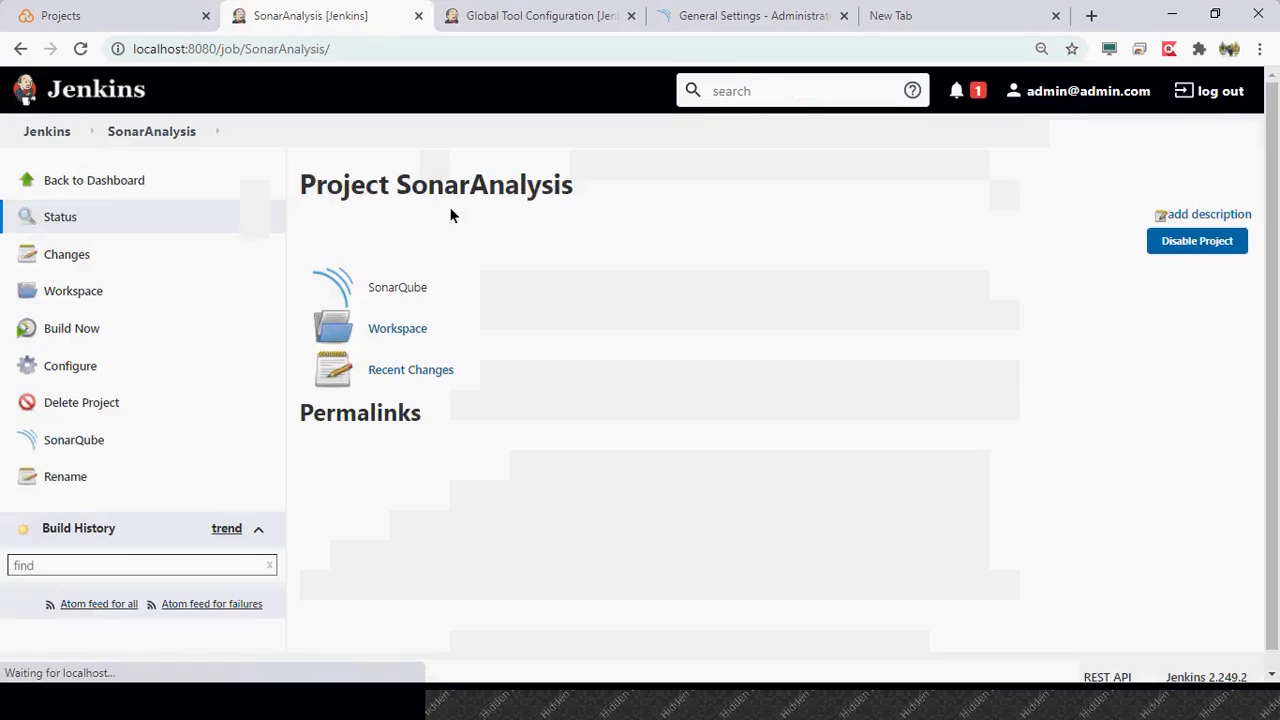
- Start a build of the SonarAnalysis job and open its workspace to view the project files
click(423, 331)
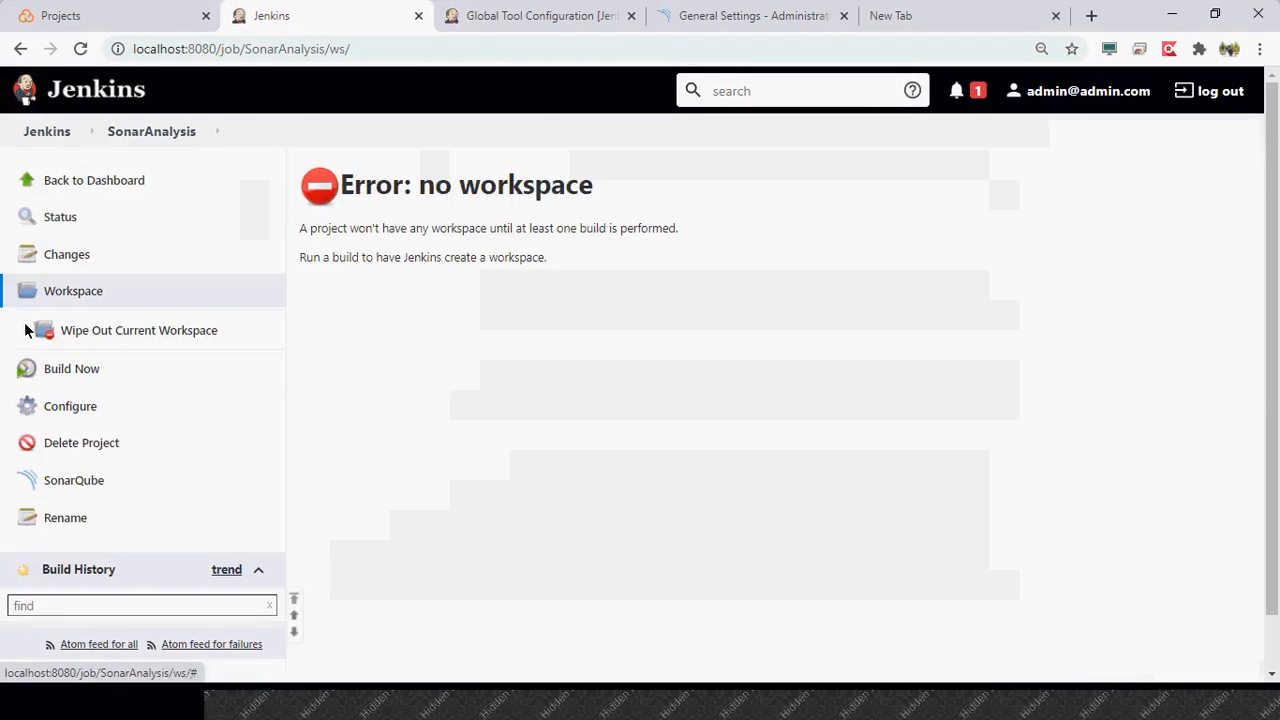
click(82, 369)
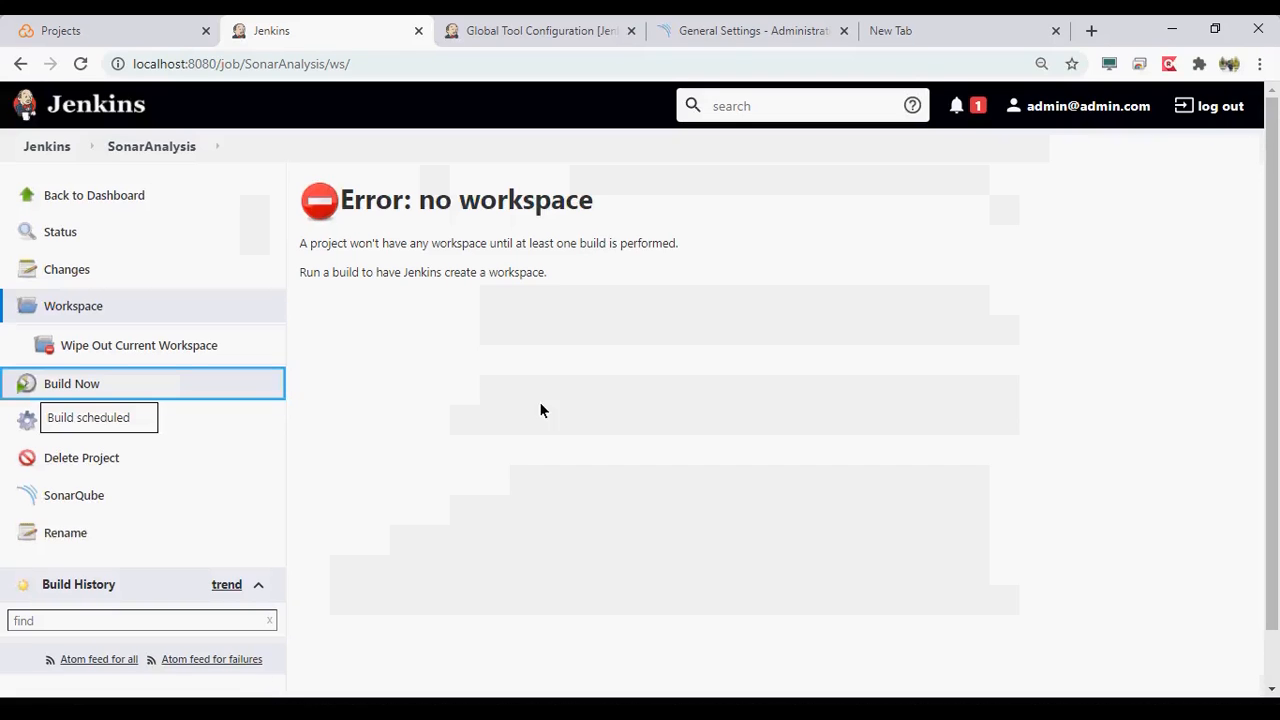
click(90, 292)
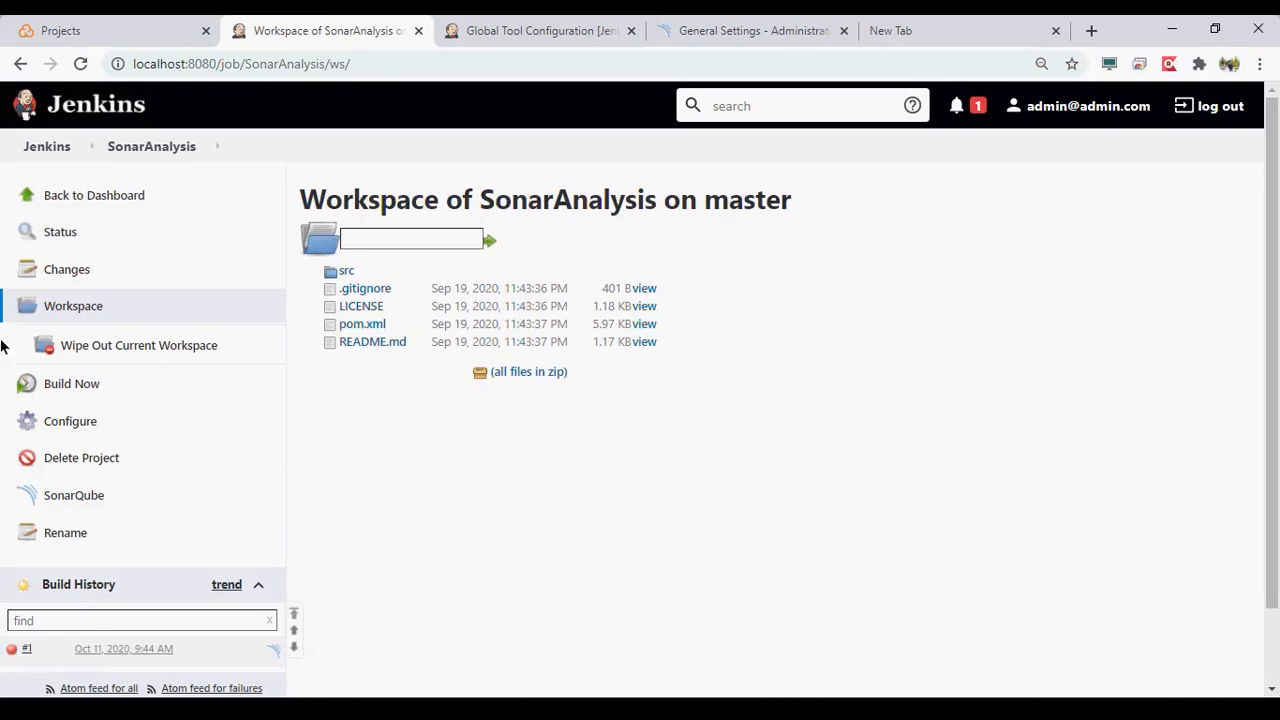
- Return to the dashboard, reopen the SonarAnalysis job and request its configuration page
click(75, 179)
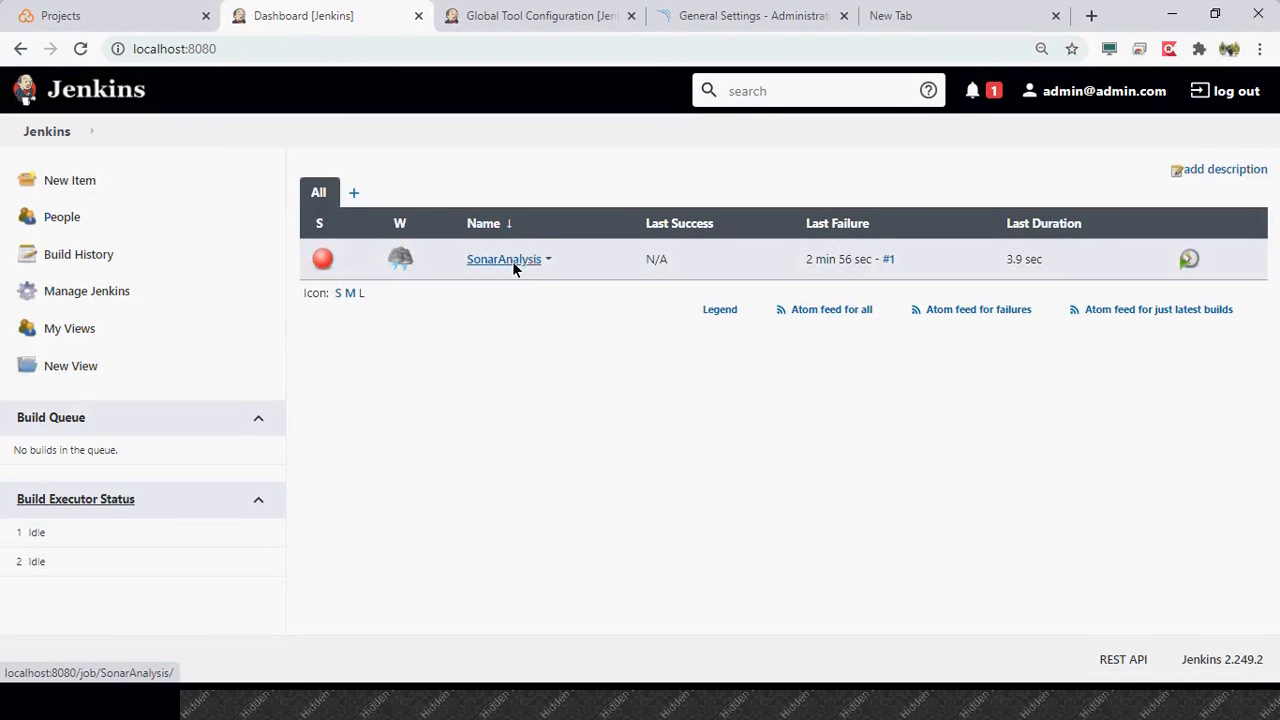
click(505, 259)
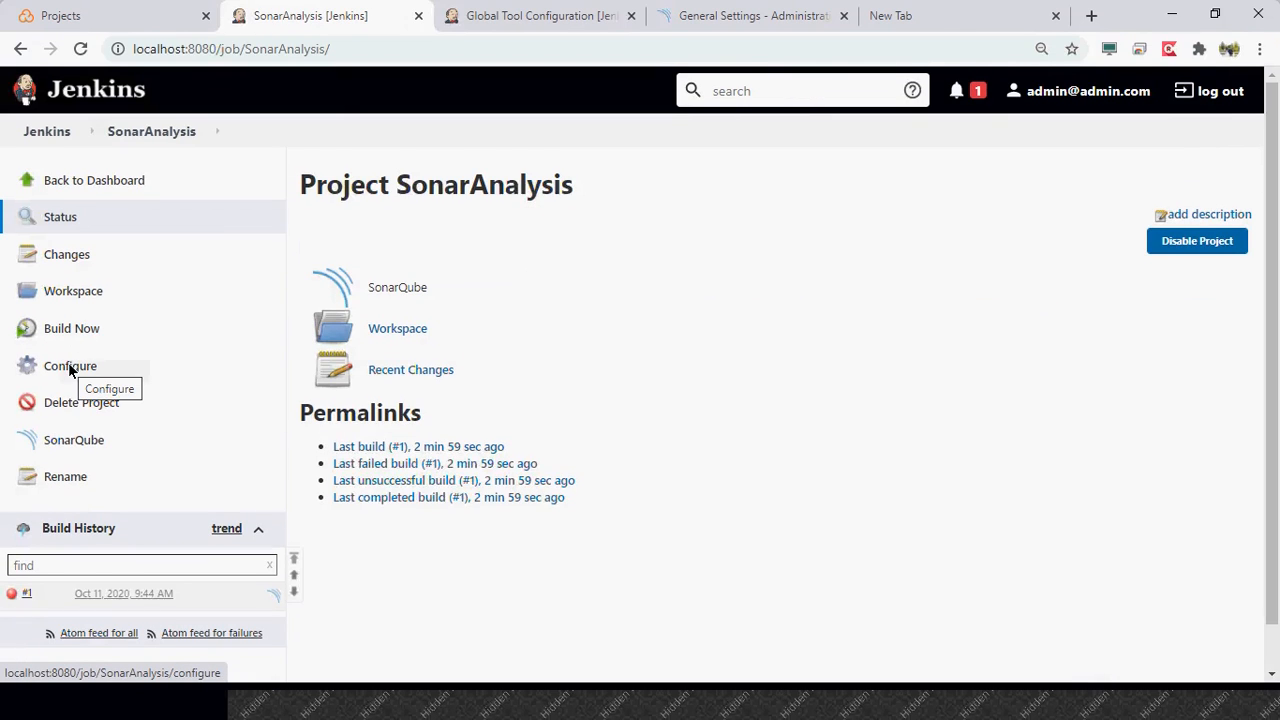
click(70, 370)
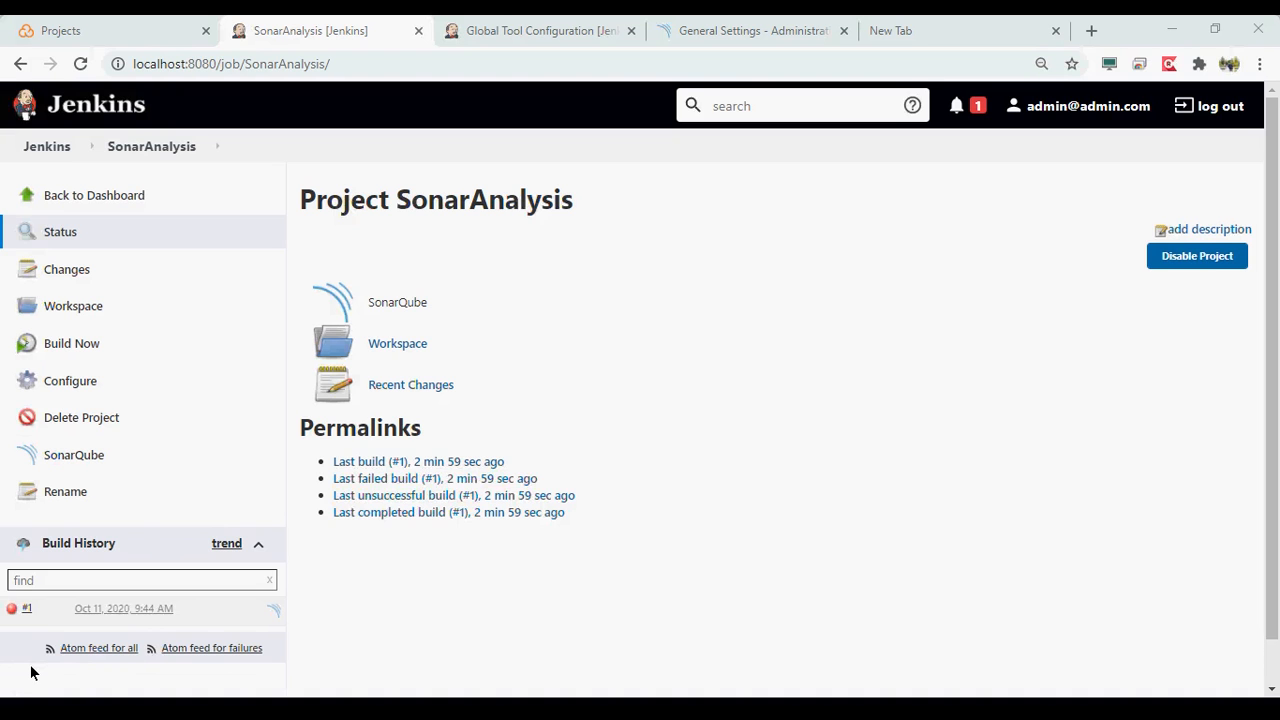
key(super+l)
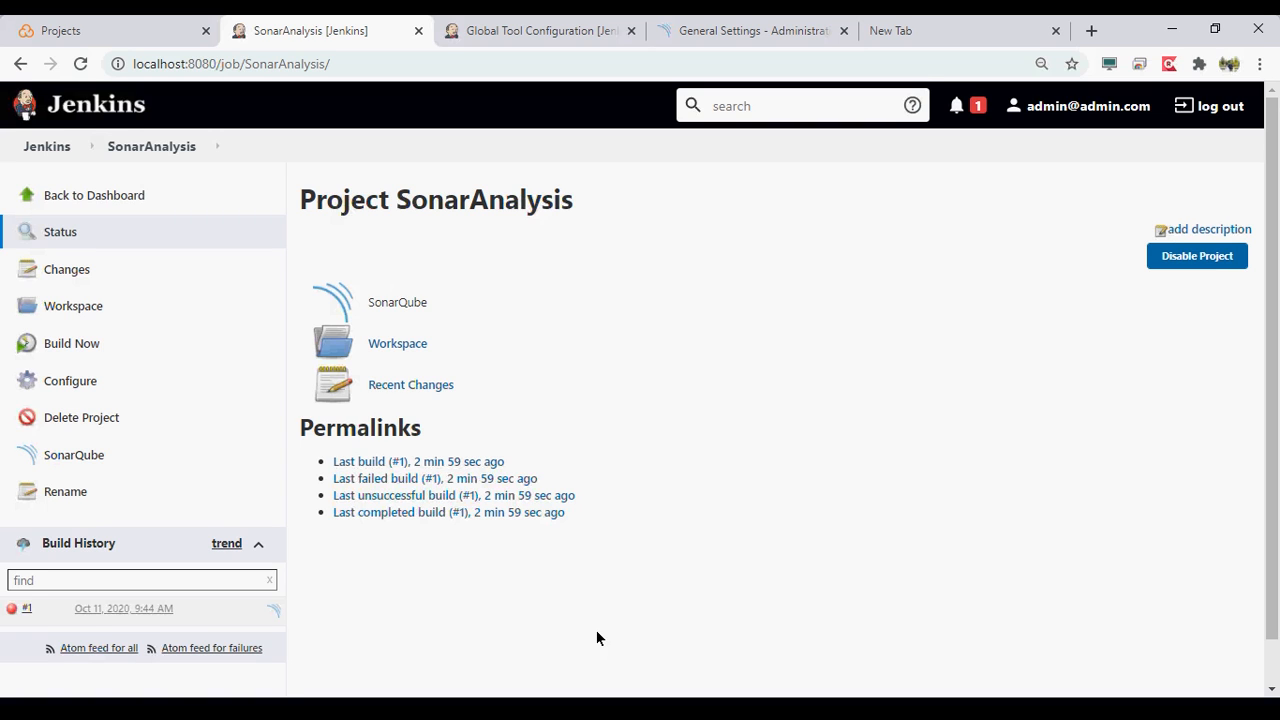
- Review the Jenkins system configuration, including the SonarQube servers and quality gates sections, and return to the management page
click(44, 148)
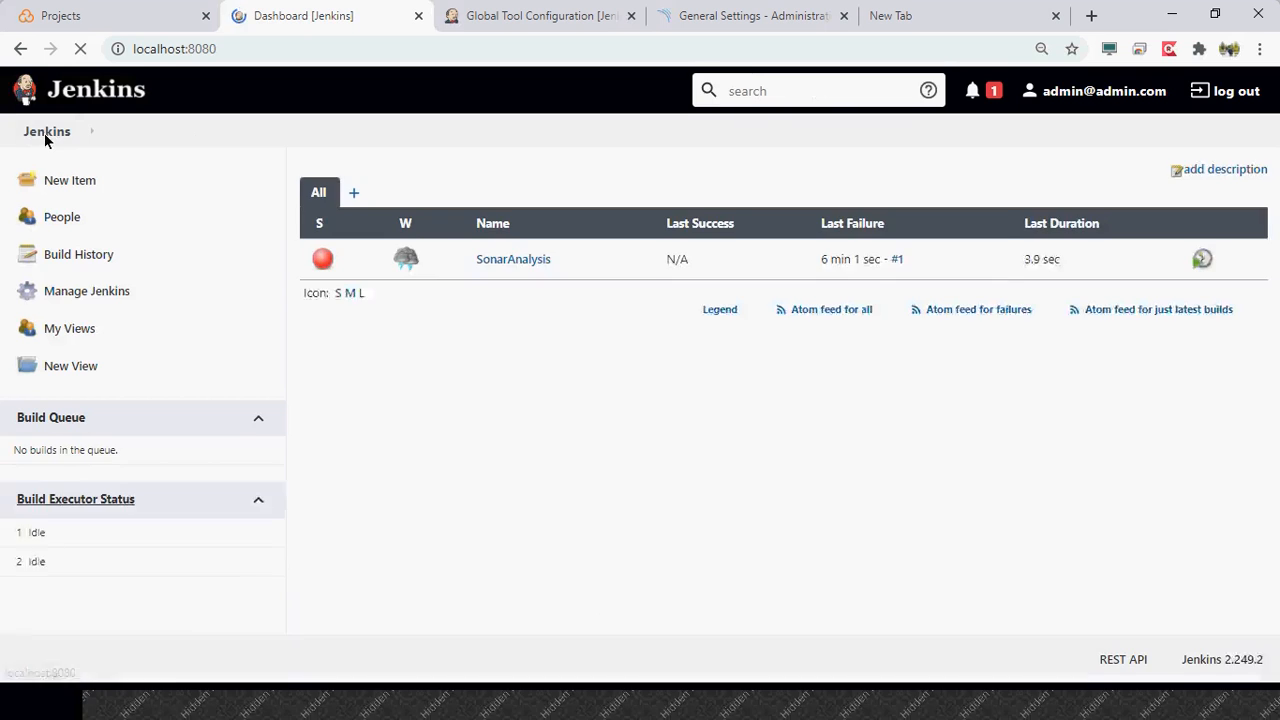
click(74, 294)
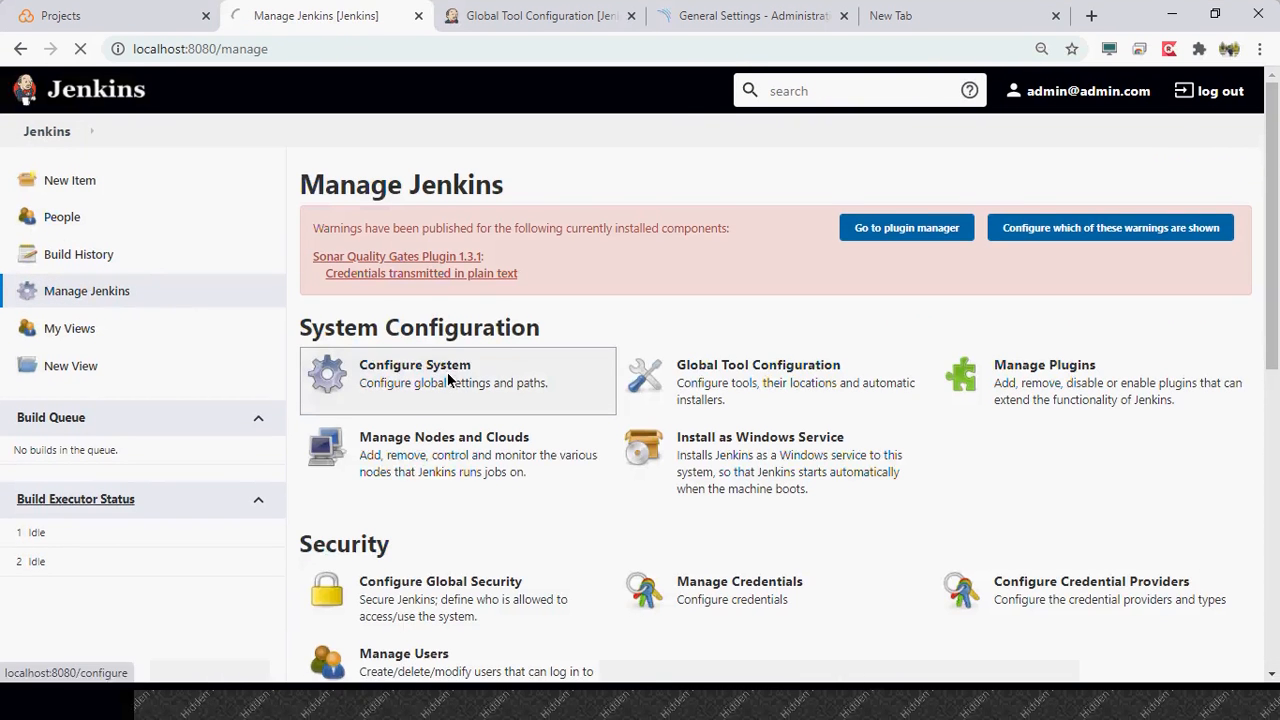
click(447, 387)
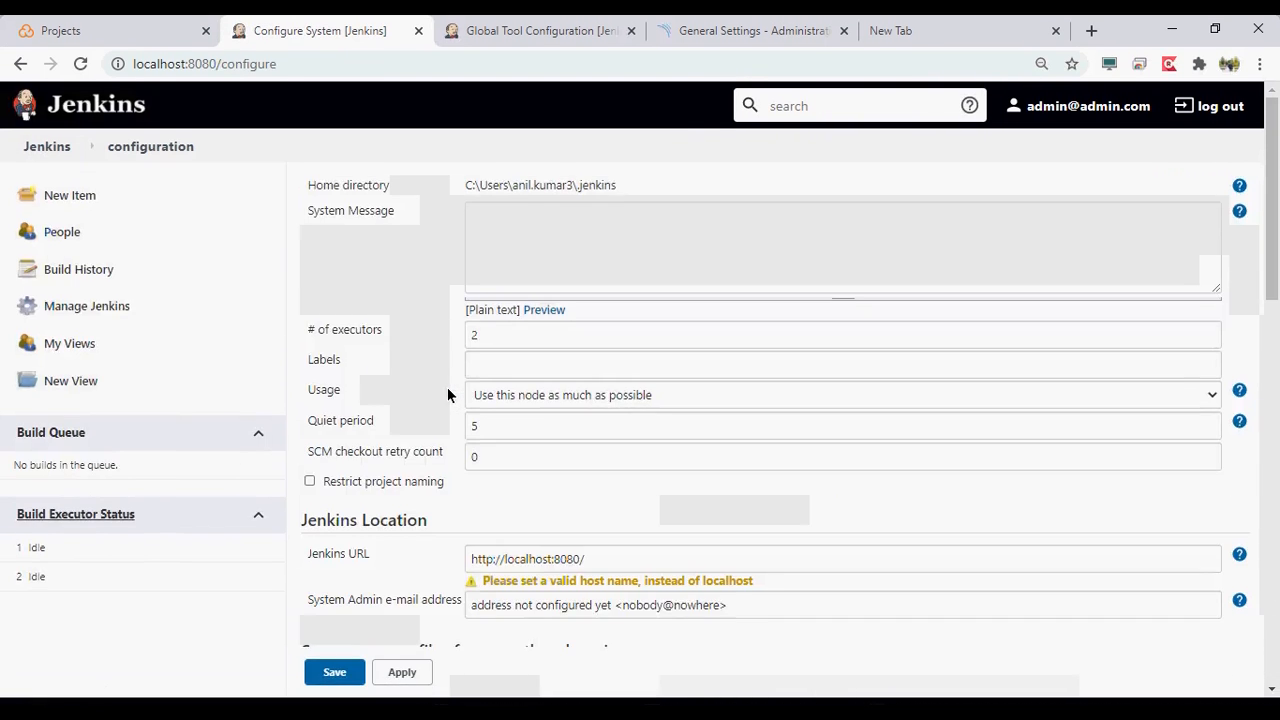
scroll(447, 390, down, 2)
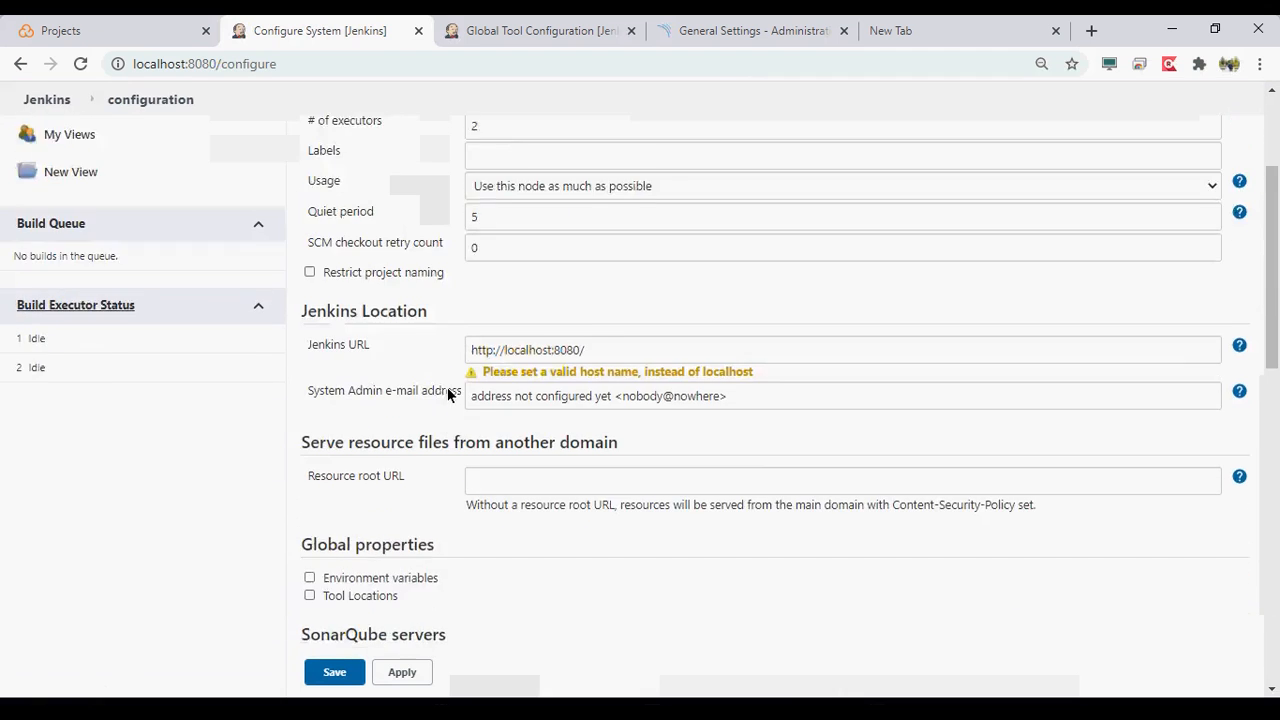
scroll(447, 390, down, 3)
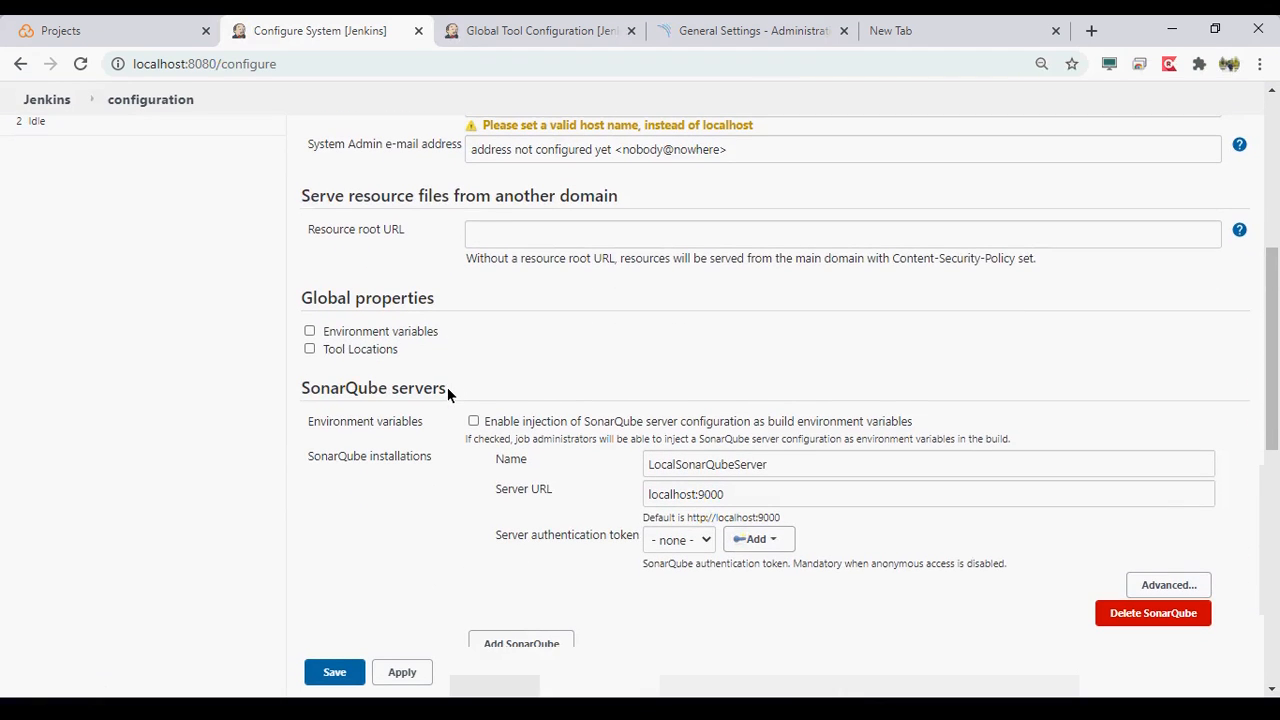
scroll(447, 392, down, 5)
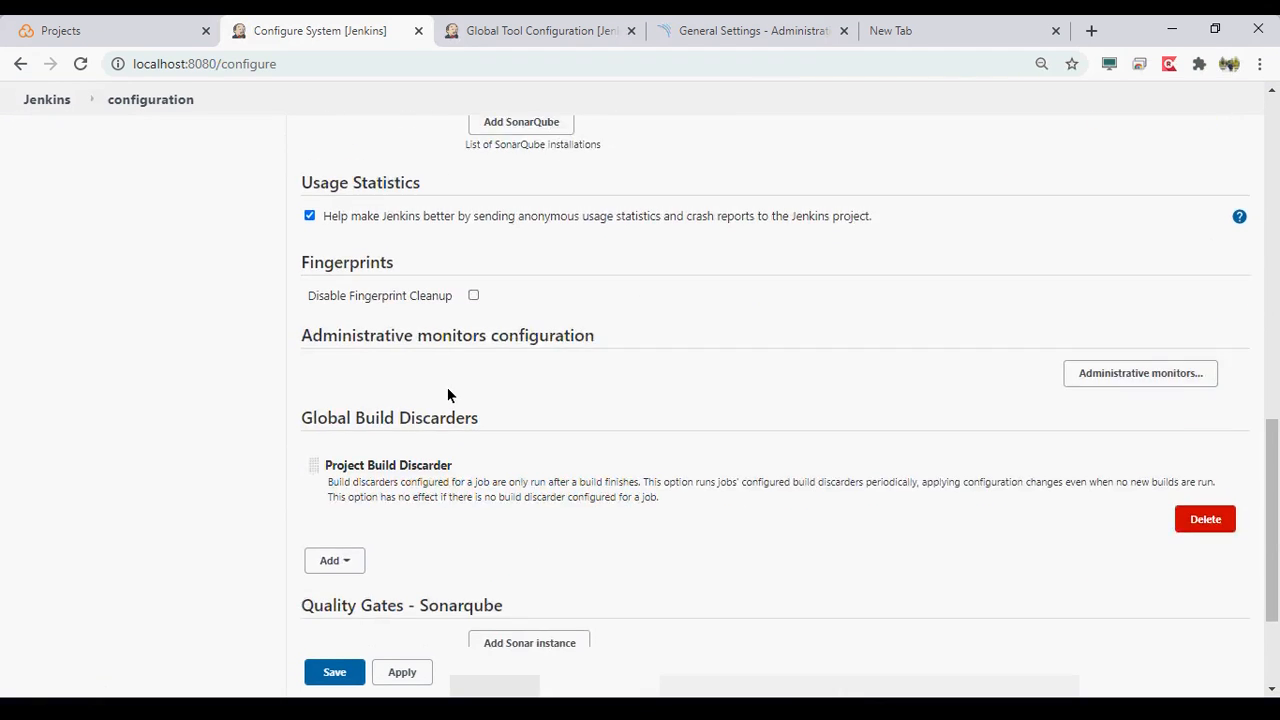
scroll(447, 392, up, 5)
scroll(447, 392, down, 1)
scroll(447, 393, down, 6)
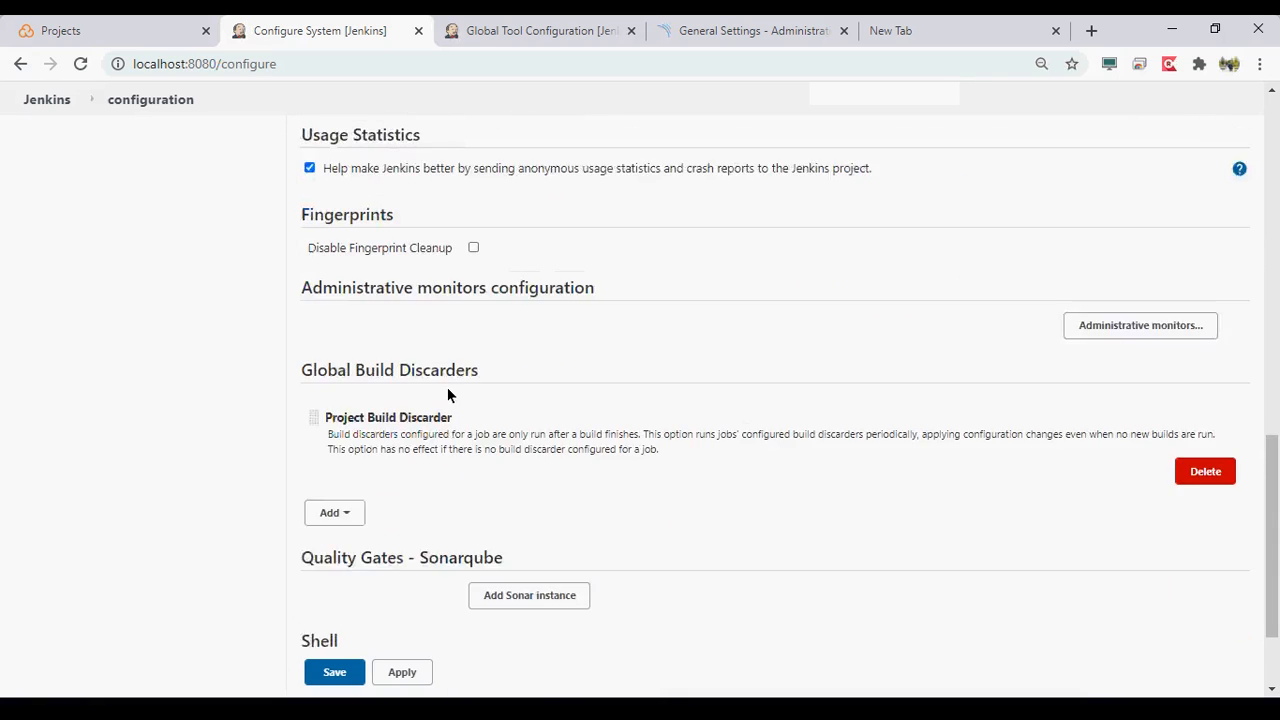
scroll(447, 388, up, 10)
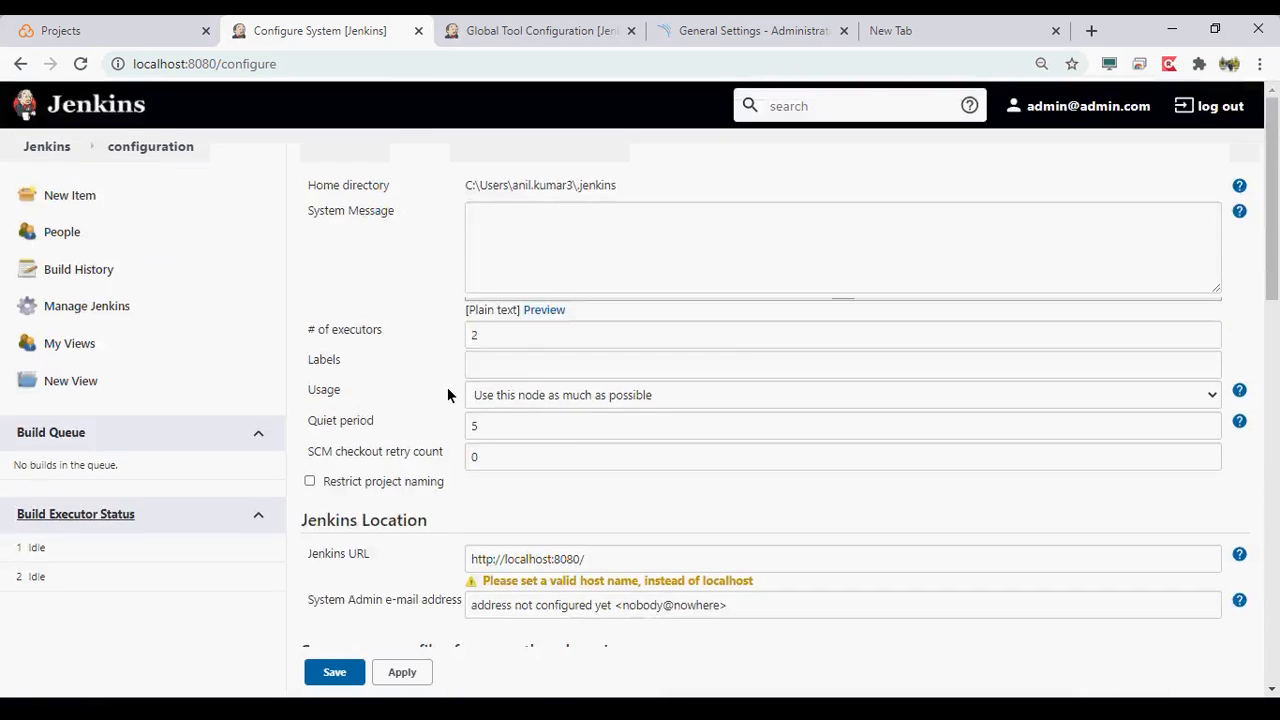
scroll(447, 388, down, 10)
click(20, 48)
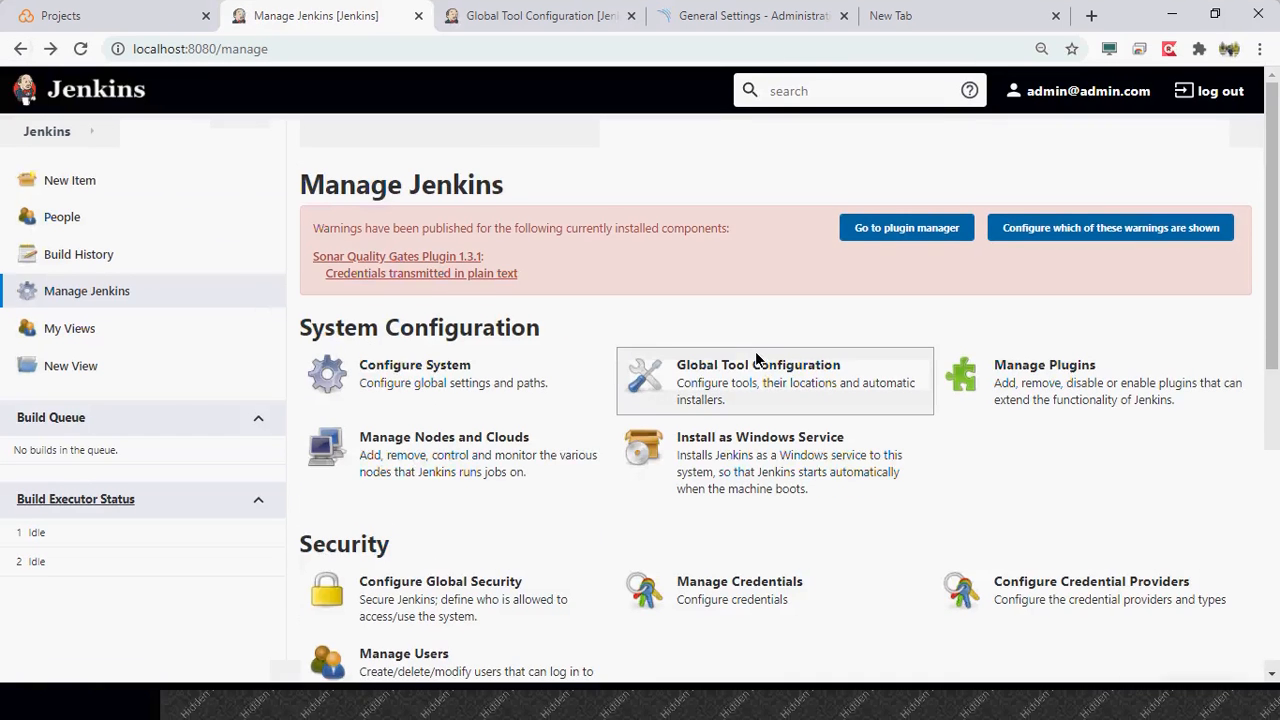
- In Global Tool Configuration, add an automatically installed Maven 3.6.3 named Maven3.6.3 and save it
click(757, 362)
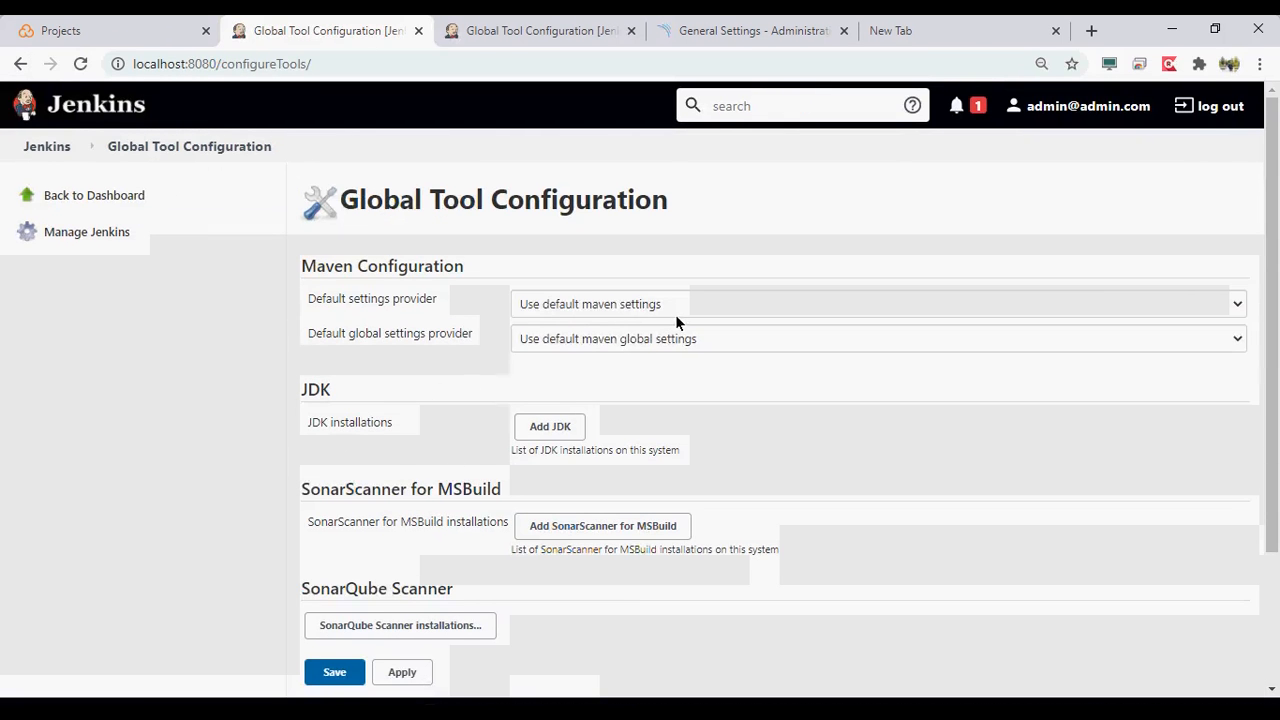
scroll(492, 460, down, 2)
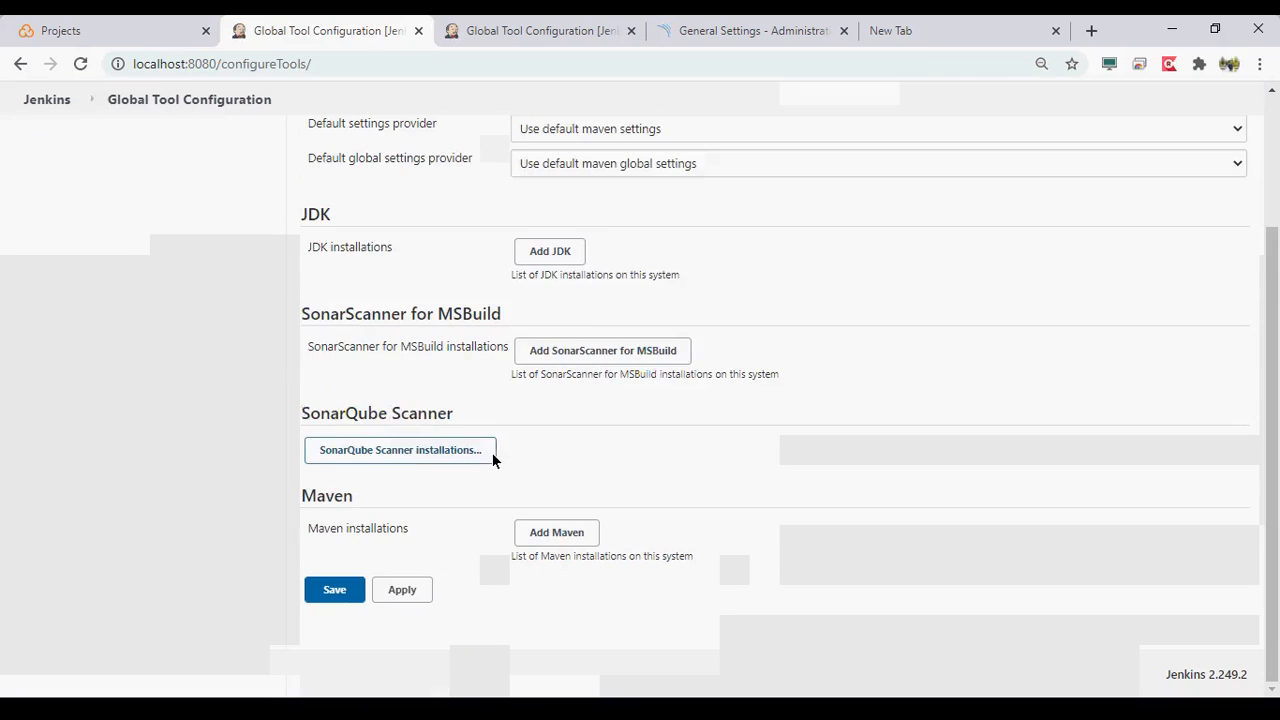
click(560, 534)
click(719, 298)
text(Maven)
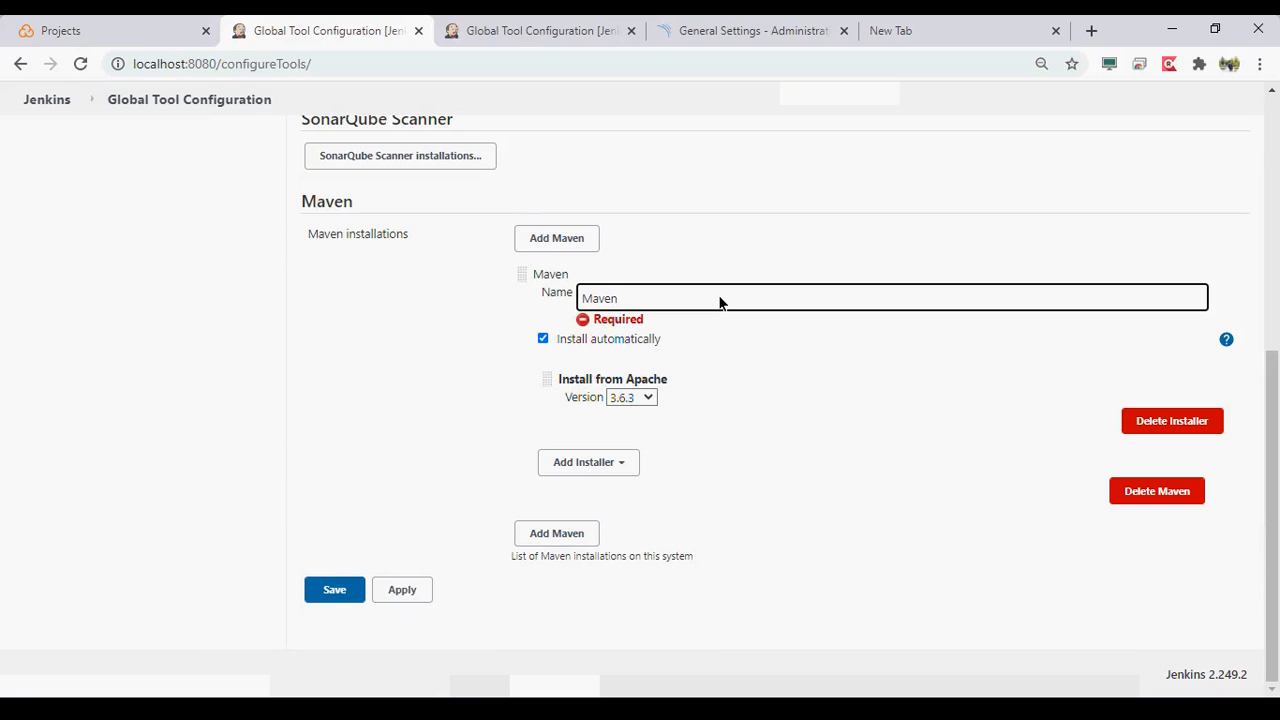
text(3.6.3)
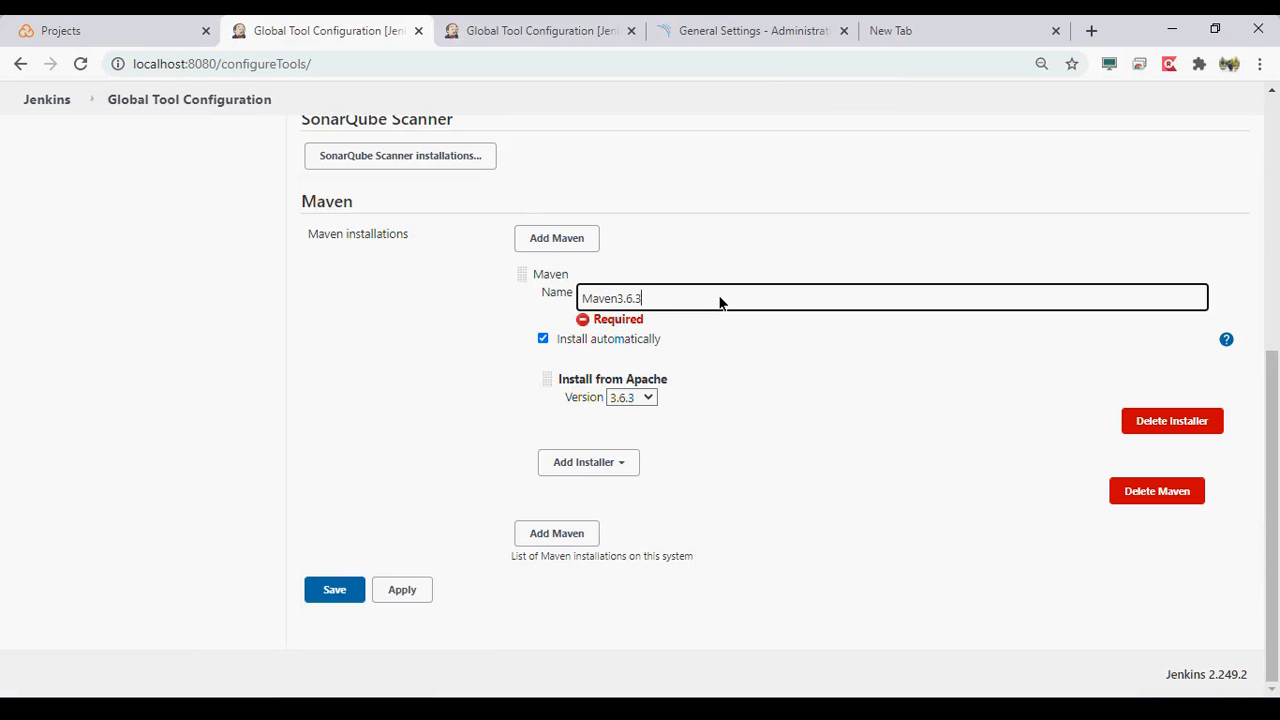
click(404, 588)
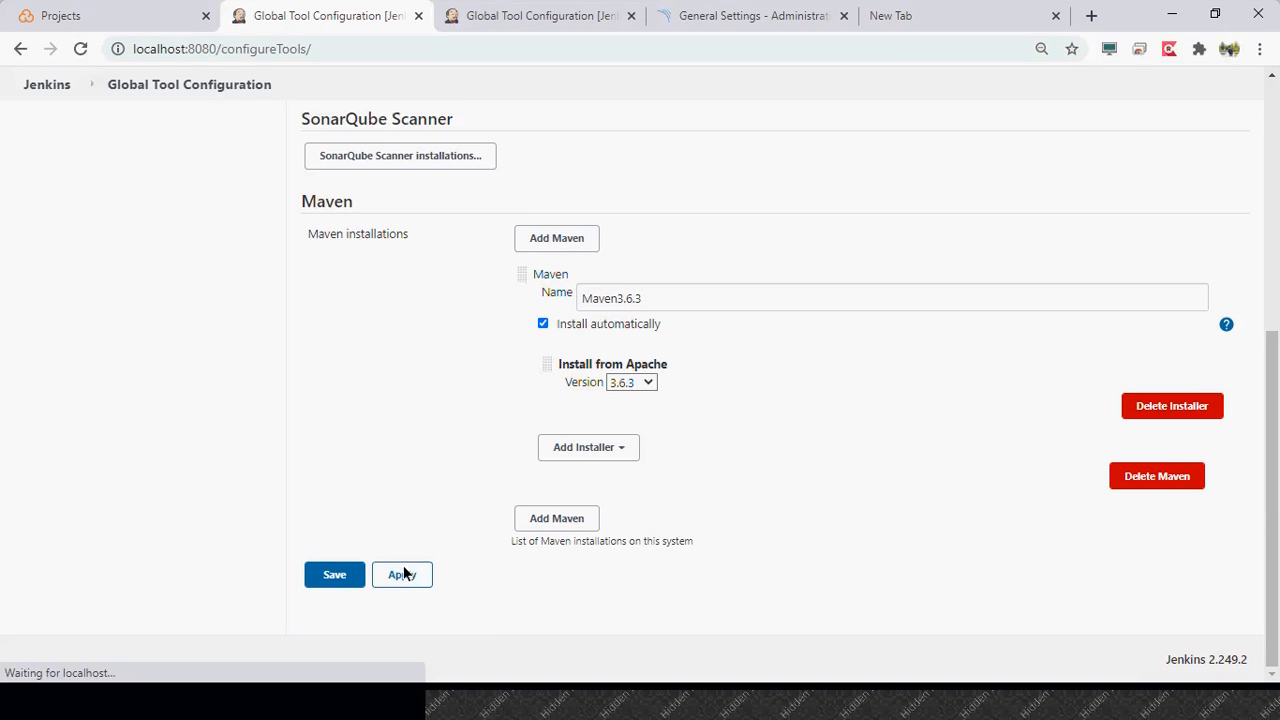
click(355, 580)
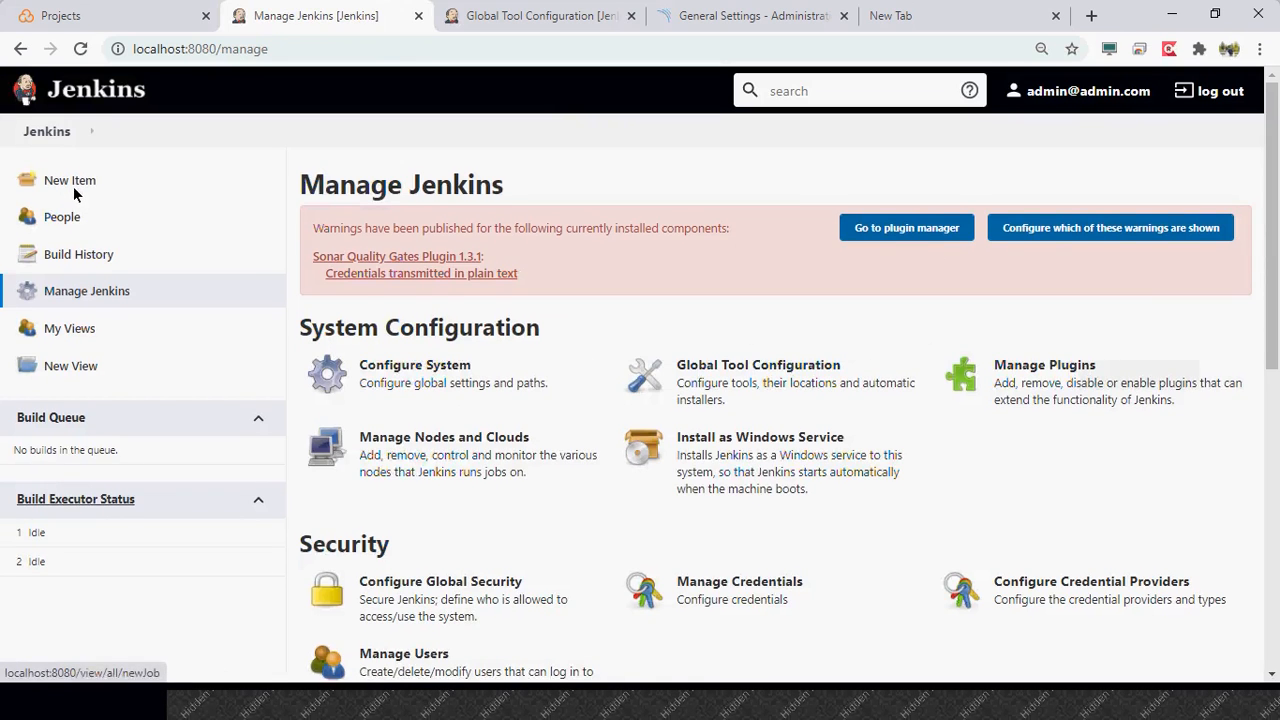
- Open the SonarAnalysis job's configuration and add an Invoke top-level Maven targets build step
click(42, 137)
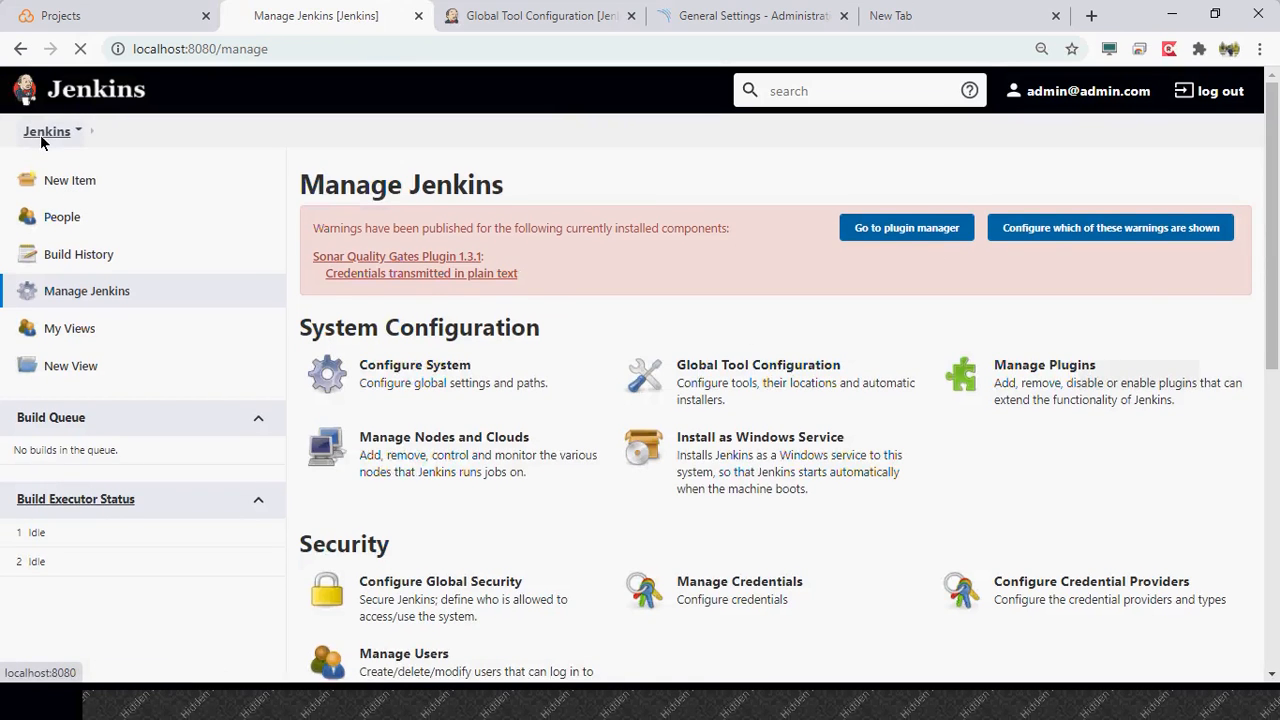
click(480, 273)
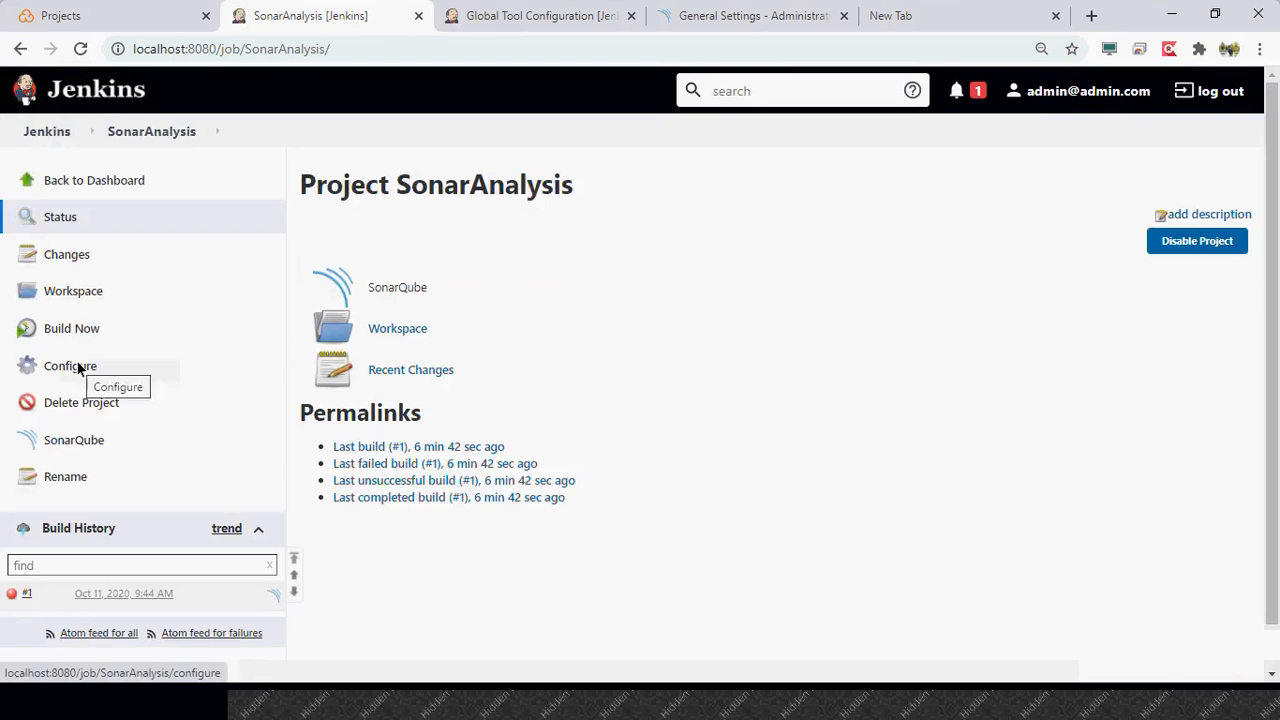
click(80, 369)
scroll(215, 463, down, 7)
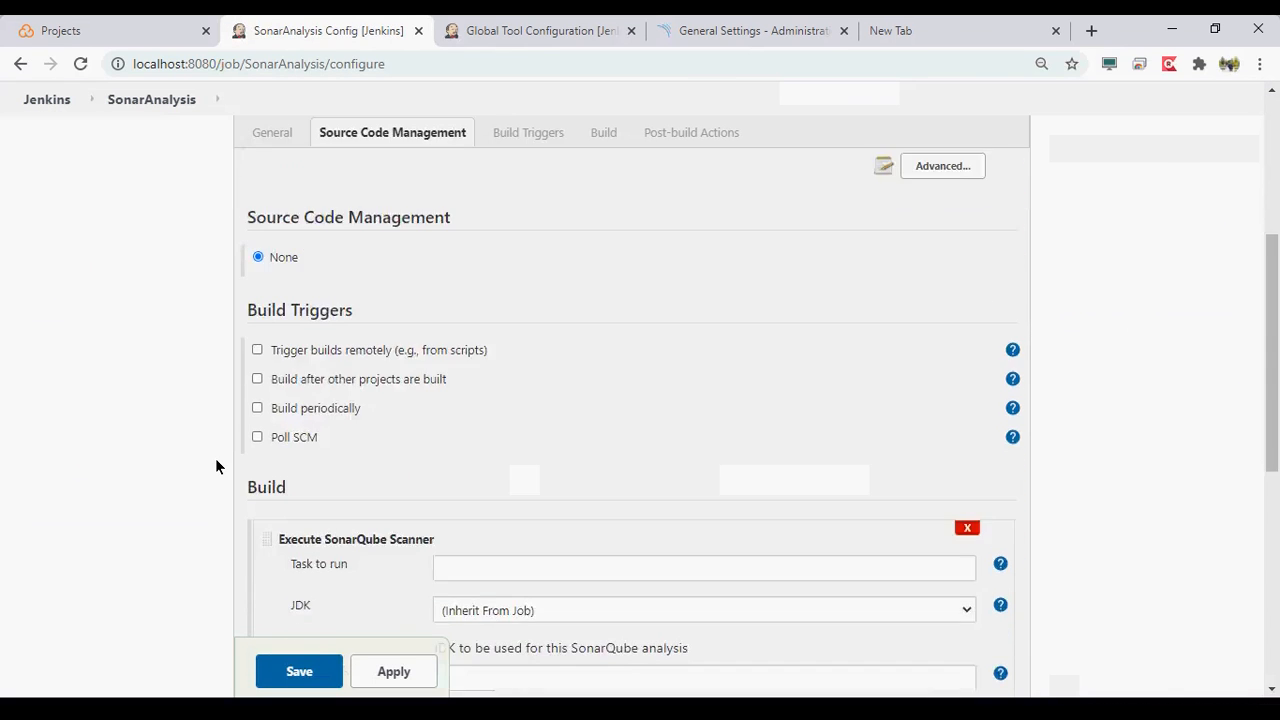
scroll(215, 458, down, 2)
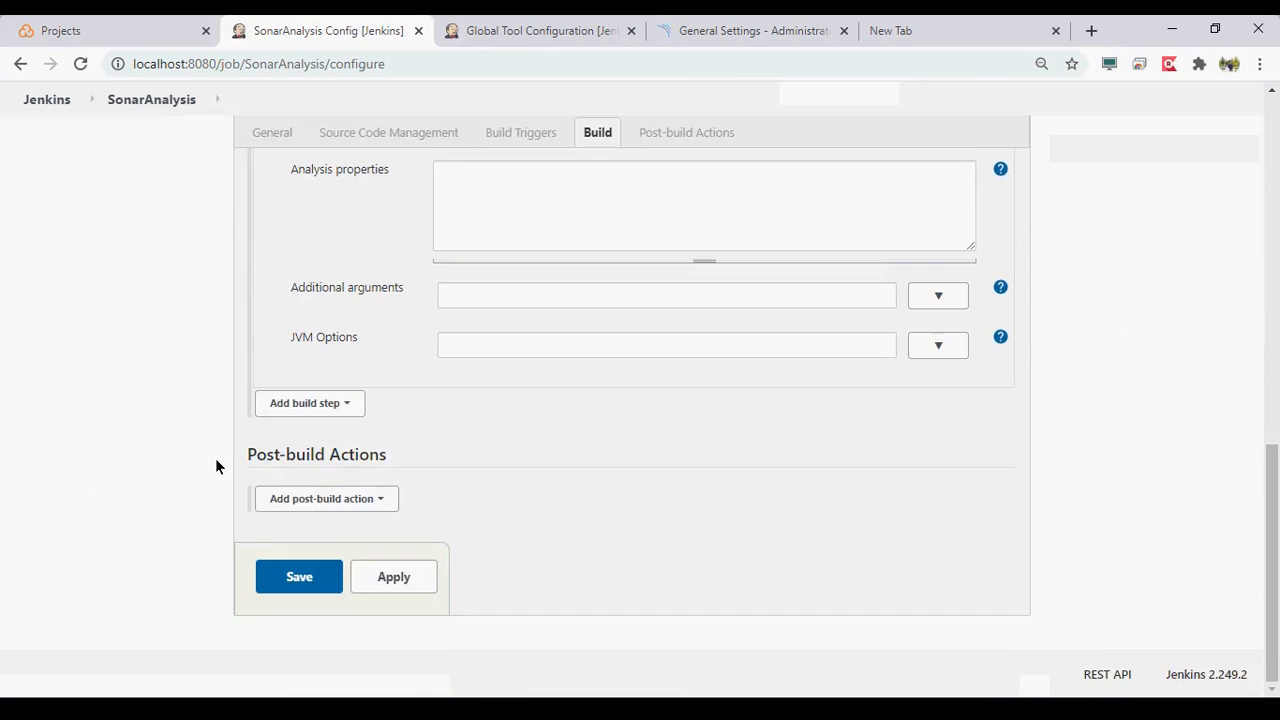
click(337, 402)
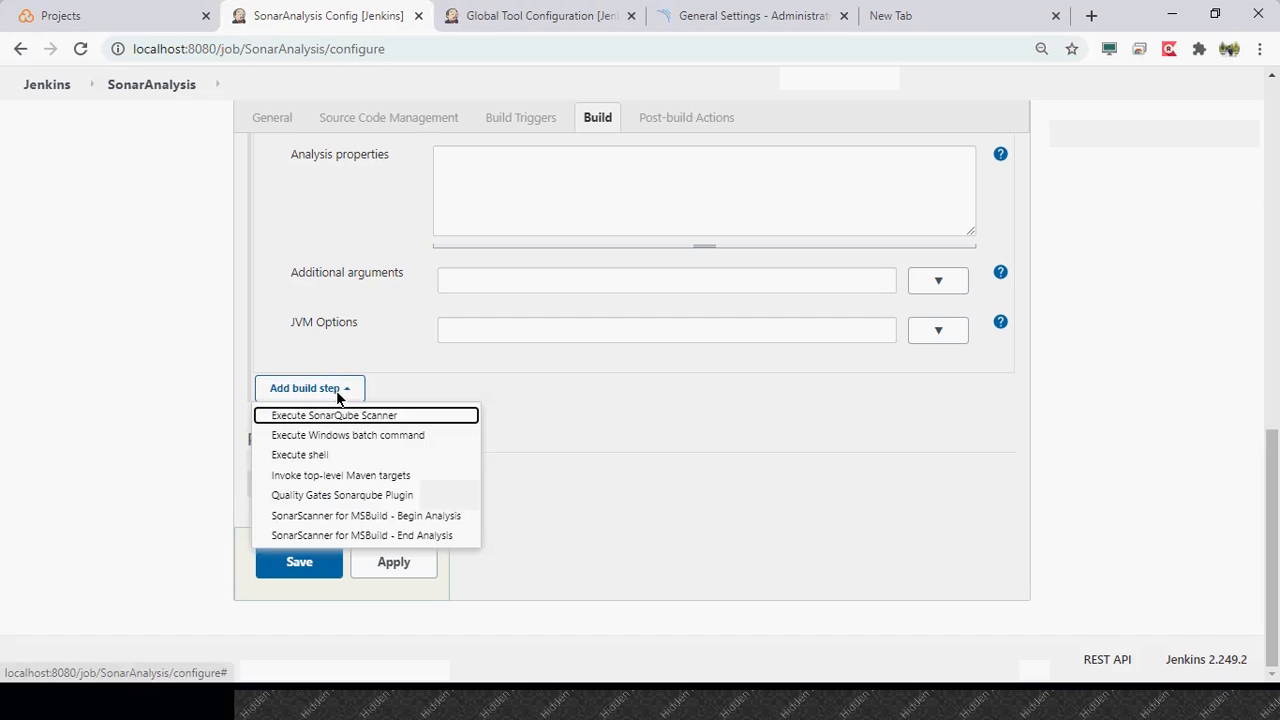
click(384, 479)
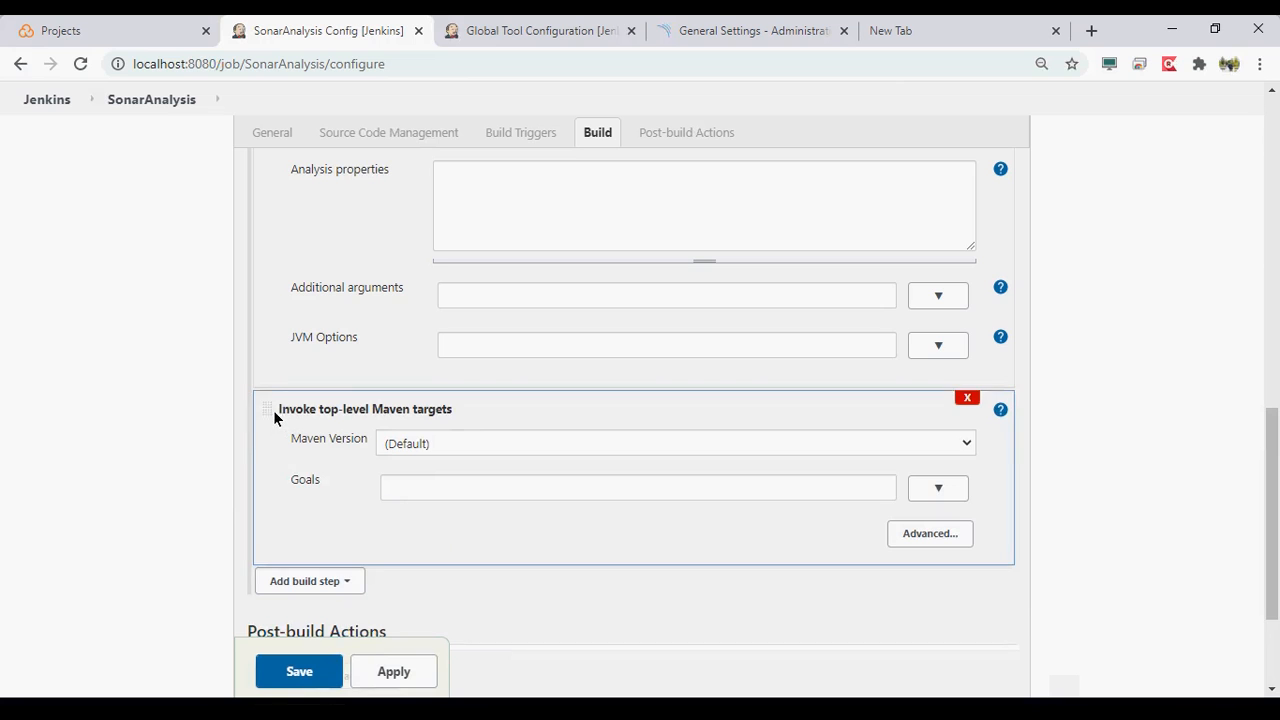
- Try to move the Invoke top-level Maven targets step above the Execute SonarQube Scanner step
scroll(274, 412, up, 4)
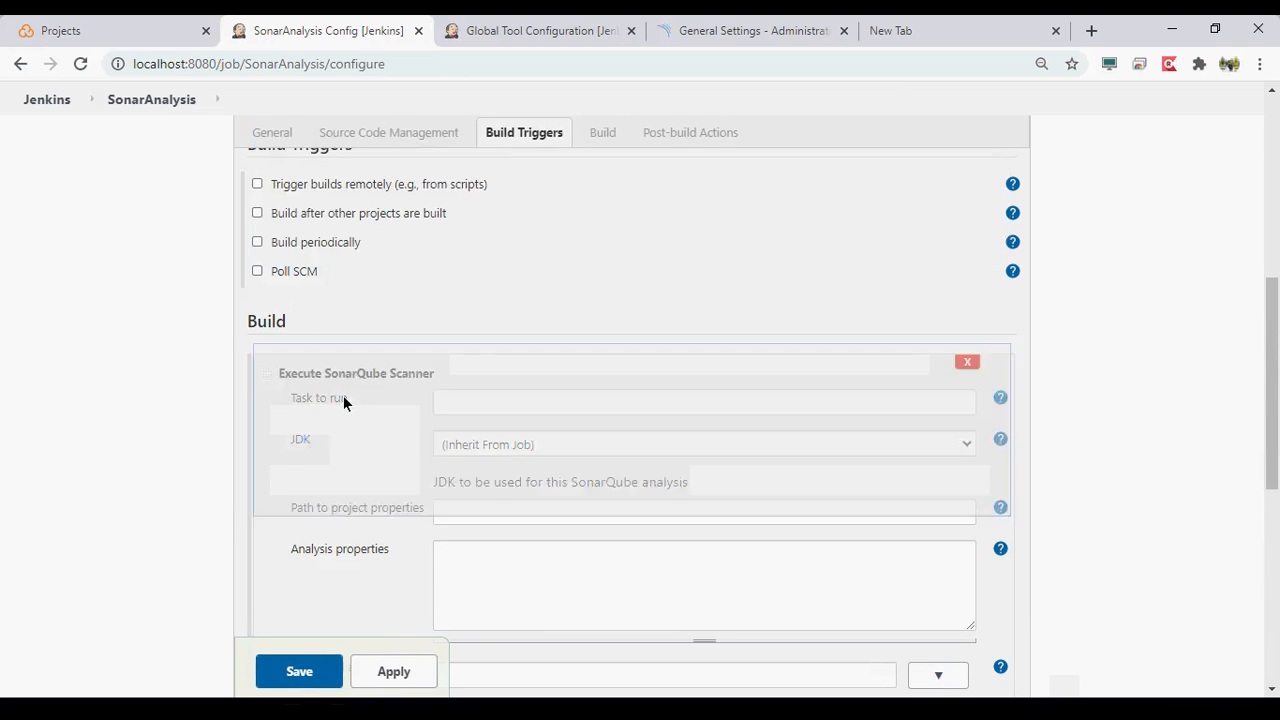
scroll(343, 400, down, 3)
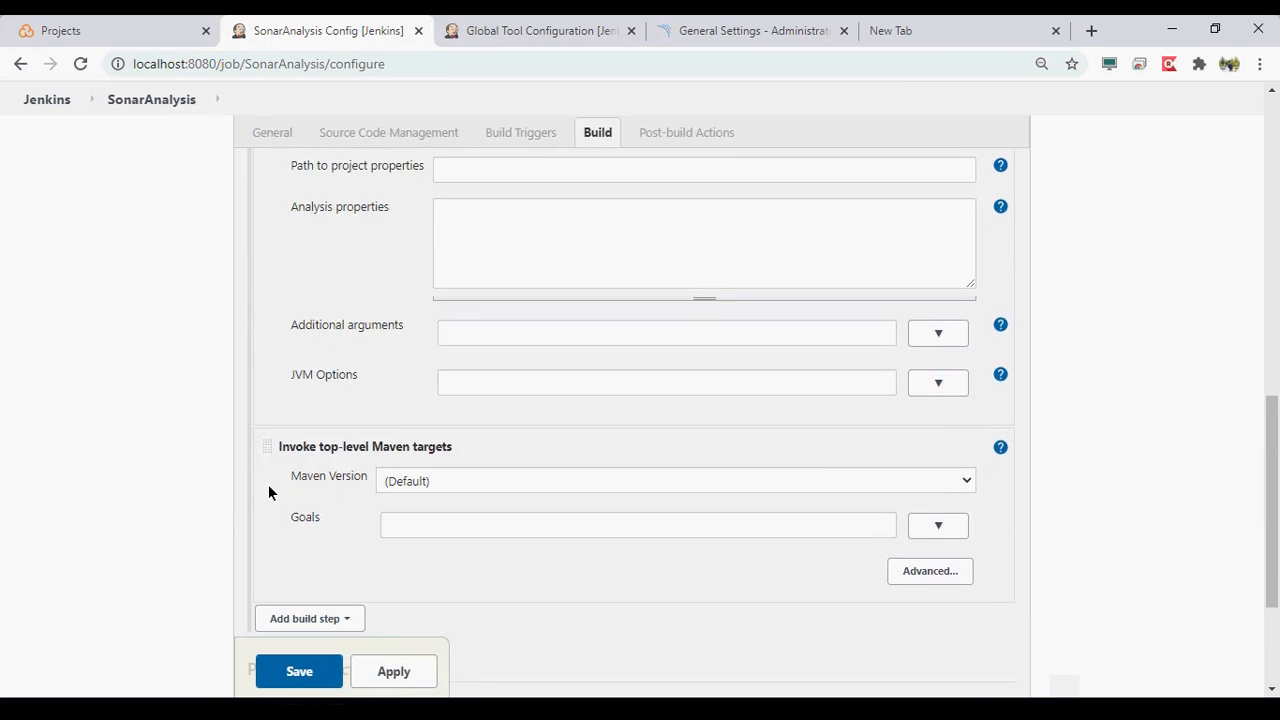
drag(271, 449, 393, 228)
drag(270, 474, 422, 361)
scroll(424, 367, down, 2)
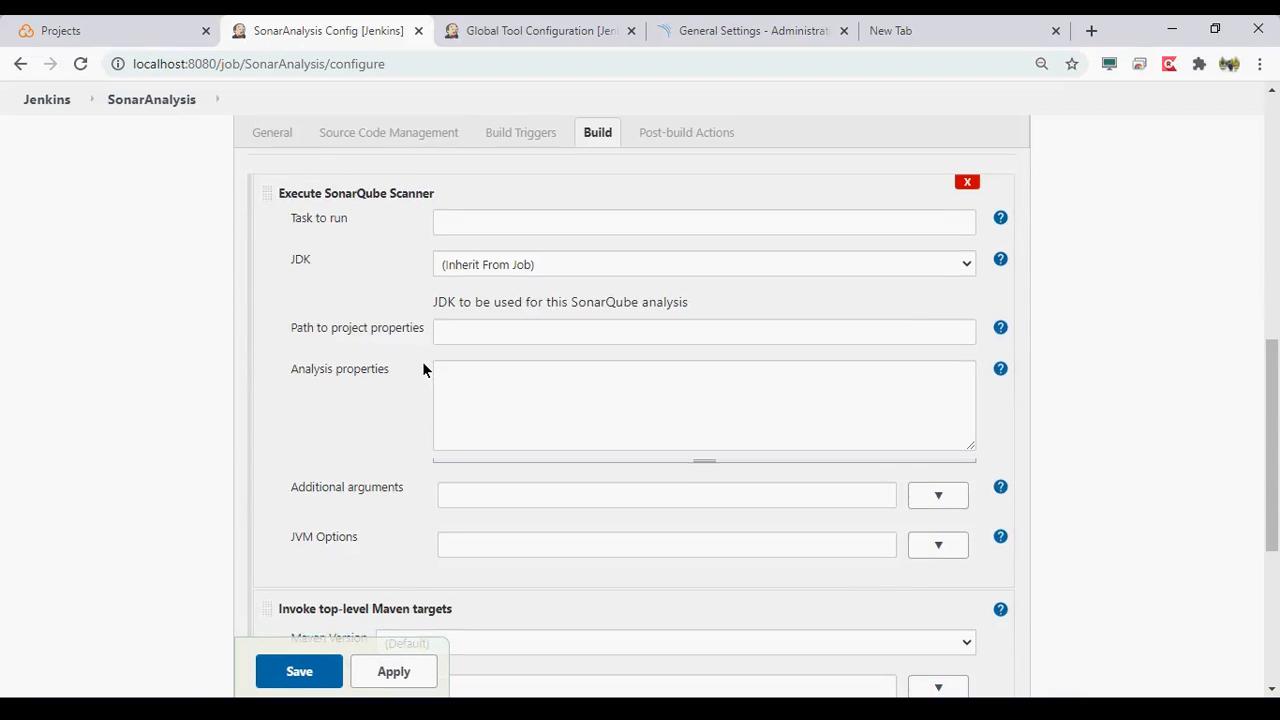
scroll(424, 367, up, 1)
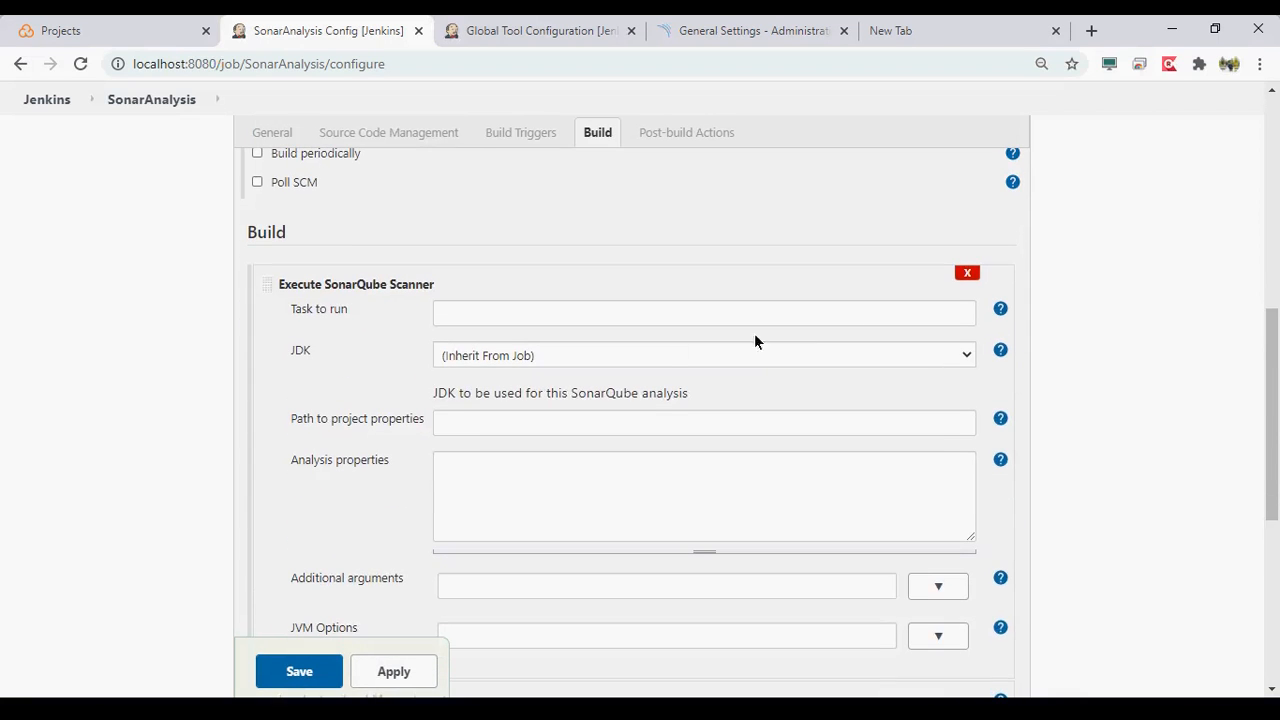
- Remove the Execute SonarQube Scanner build step and set the Maven step's version to Maven3.6.3
click(966, 273)
click(438, 320)
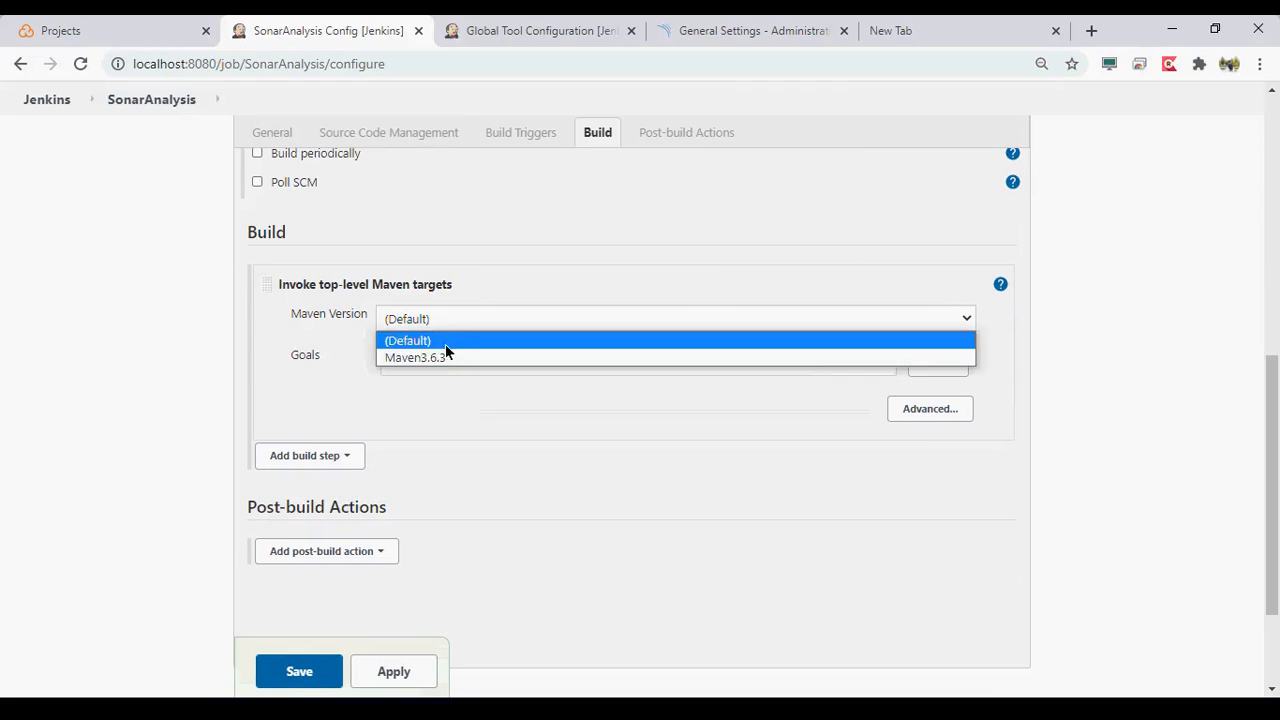
click(448, 354)
- Set the Maven step's goals to "clean install" and save the job configuration
click(446, 366)
text(install)
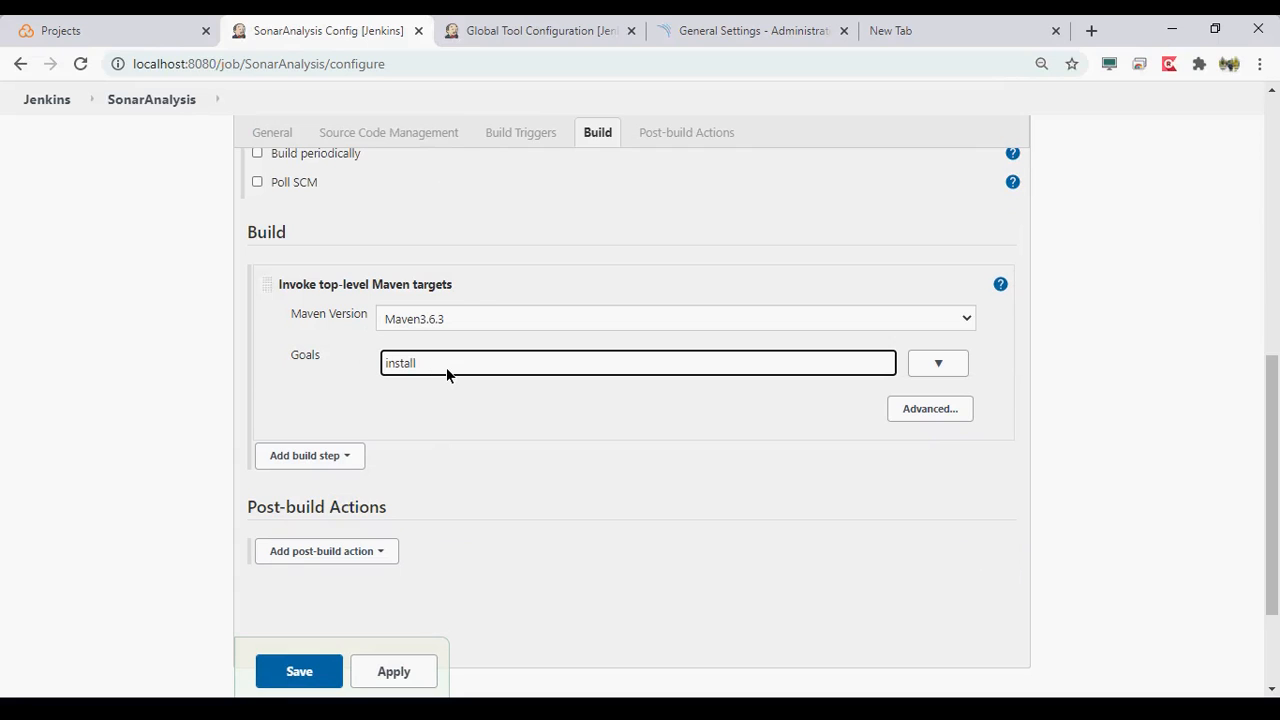
key(Home)
text(clean)
click(383, 672)
click(300, 671)
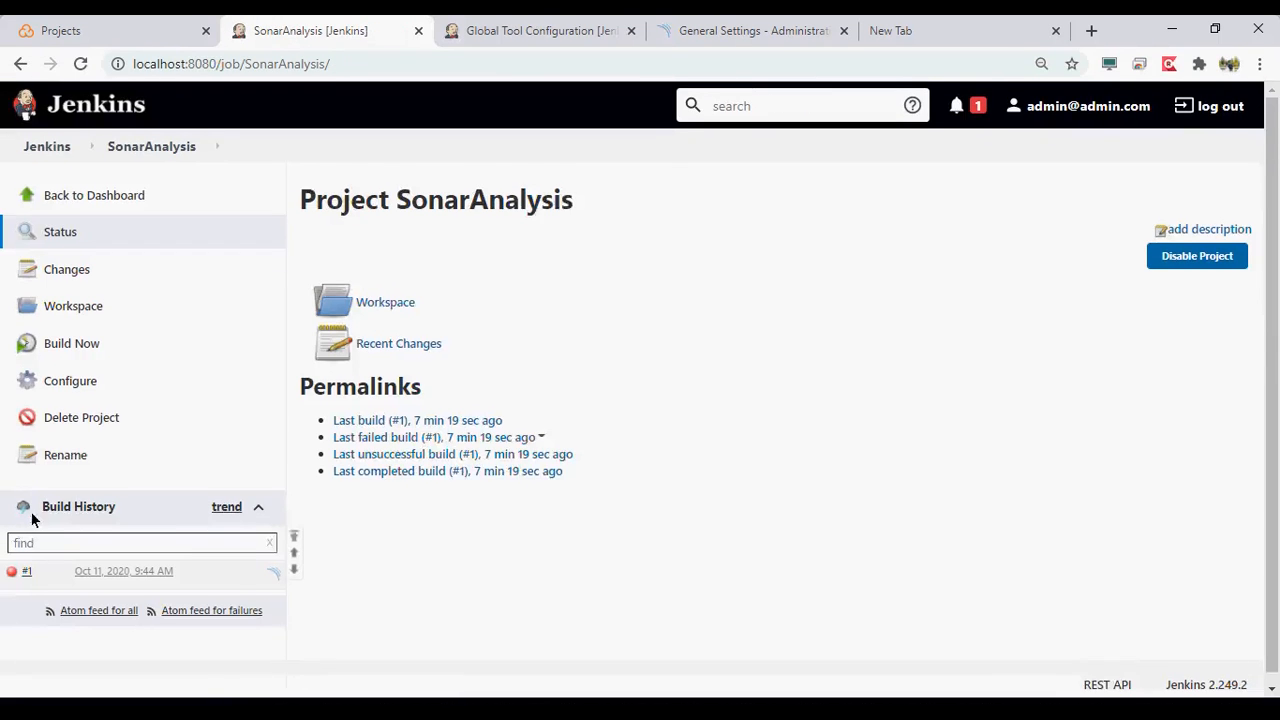
- Start a new build of SonarAnalysis and open the console output of build #2
click(75, 338)
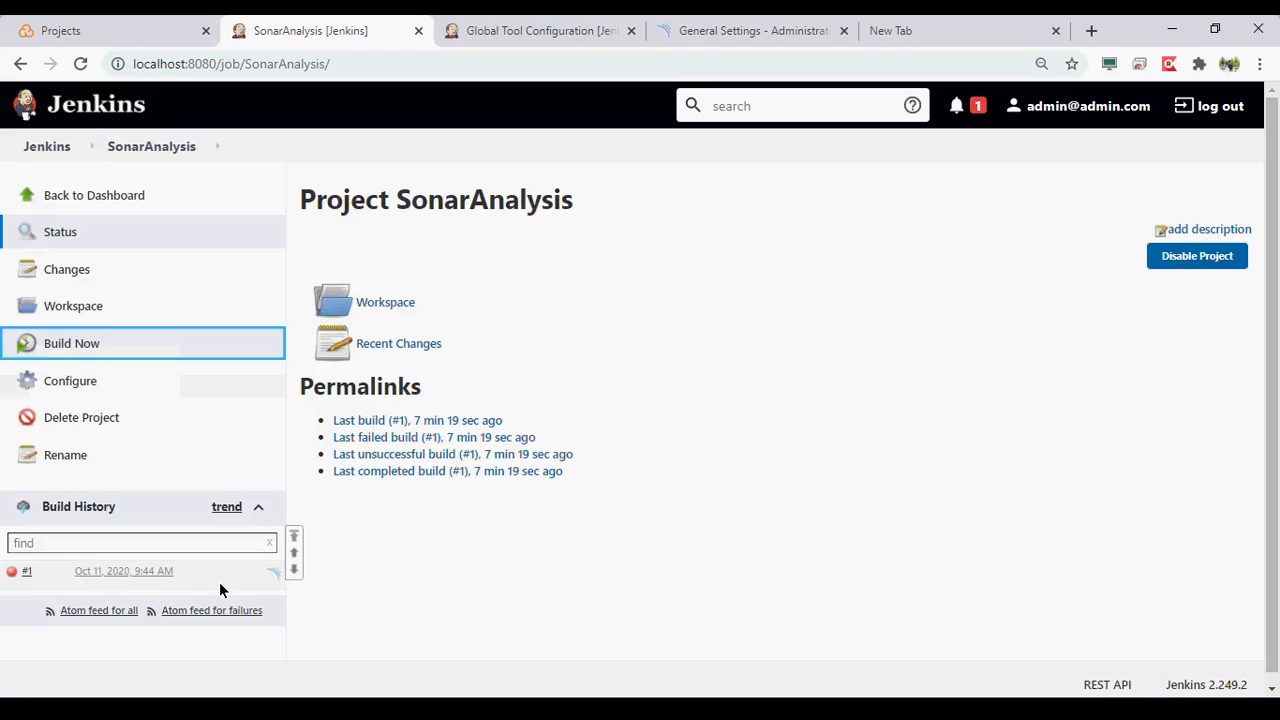
click(132, 585)
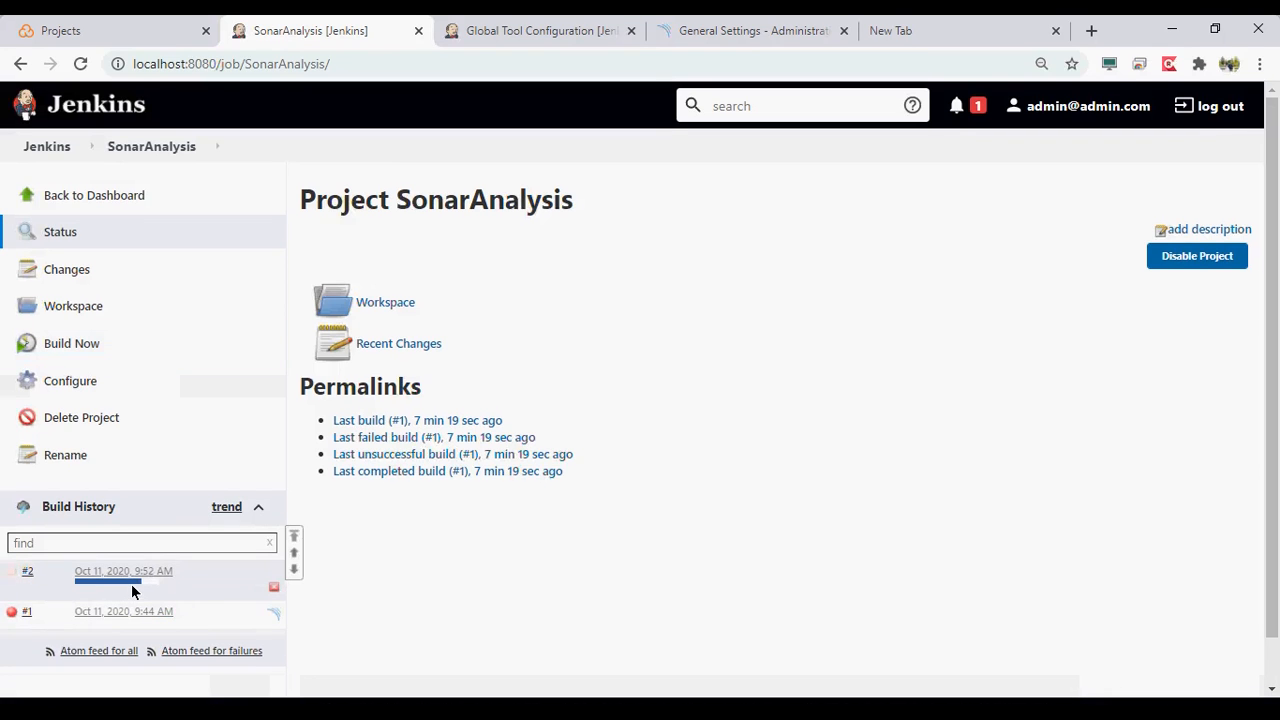
click(132, 591)
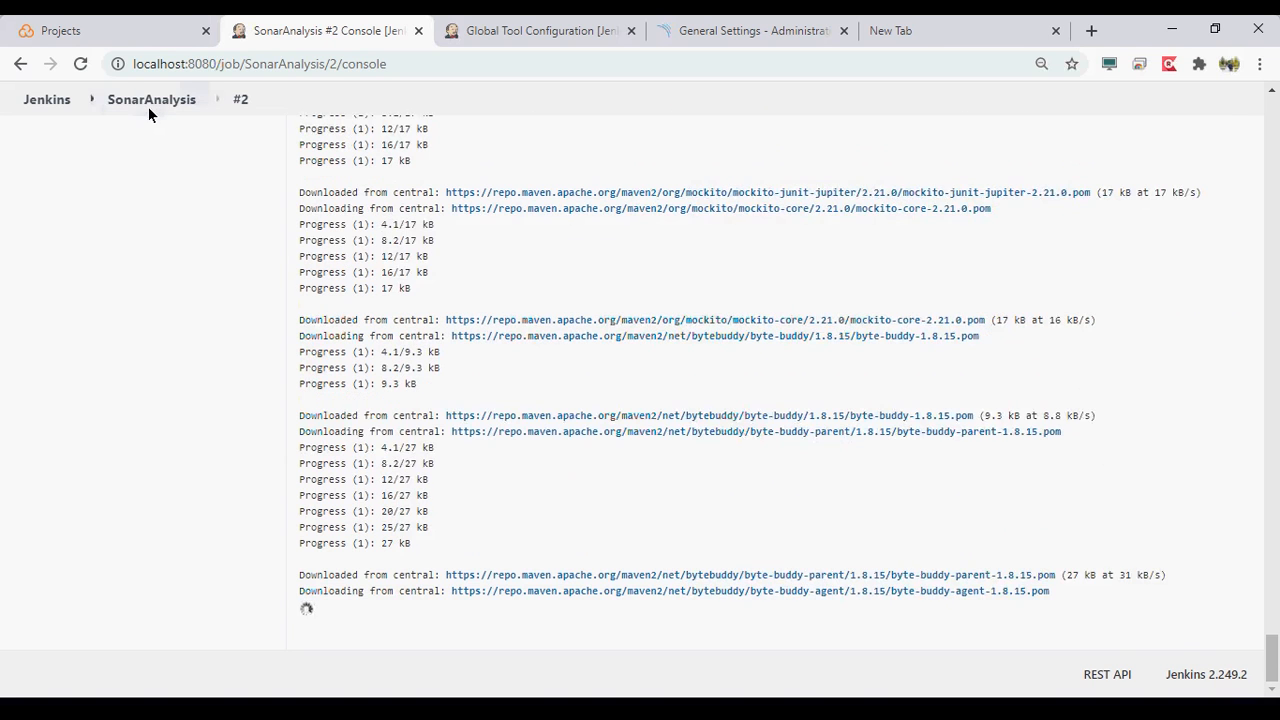
- Reopen the SonarAnalysis job's configuration and check the available post-build actions without adding one
click(100, 85)
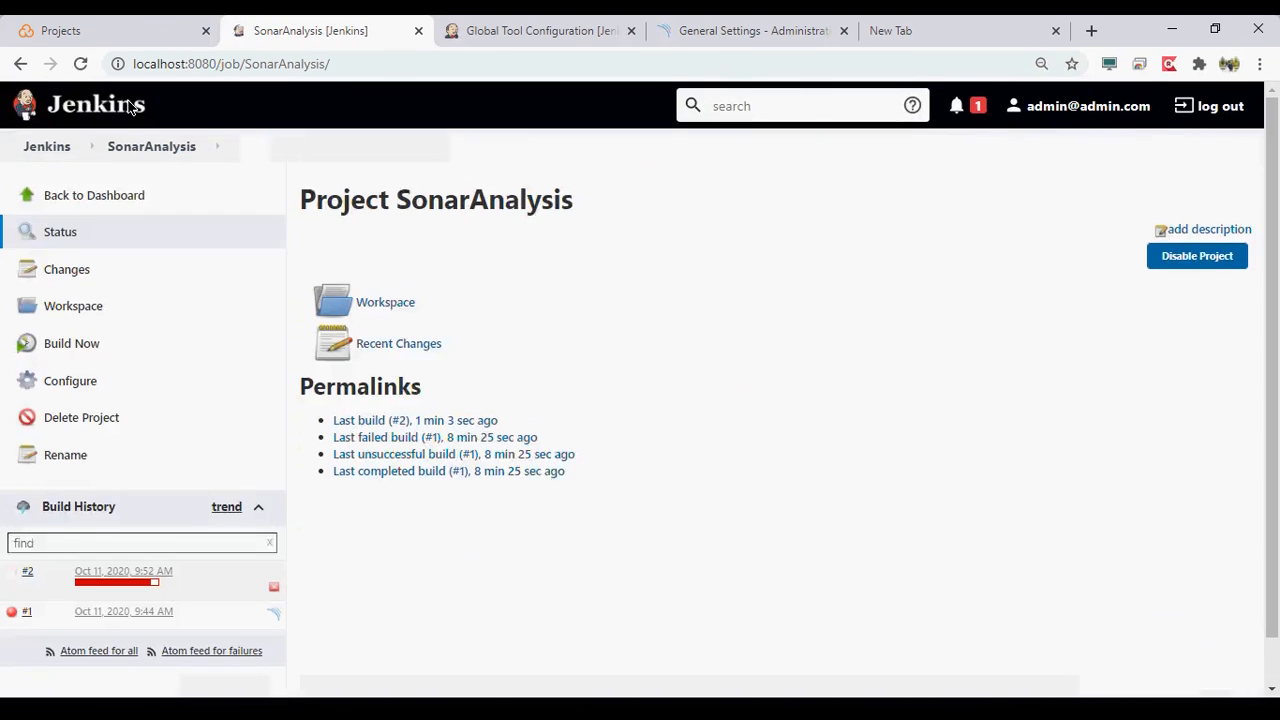
click(63, 365)
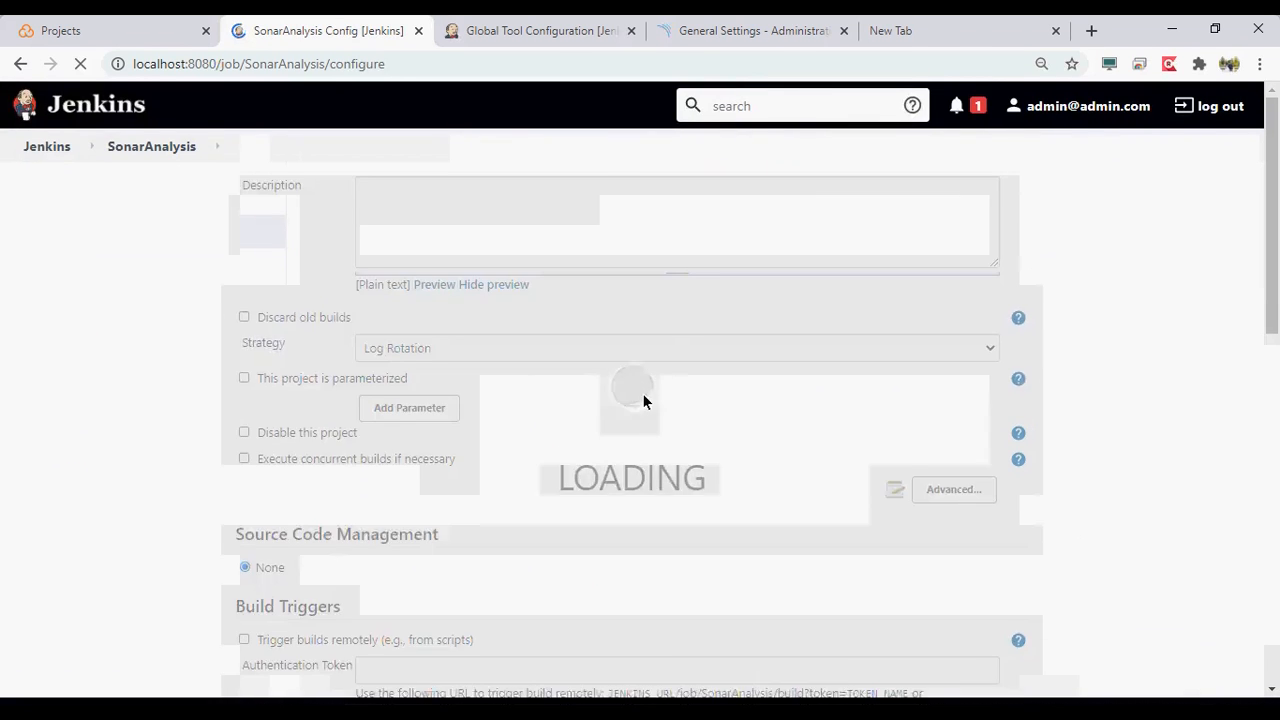
scroll(1163, 427, down, 1)
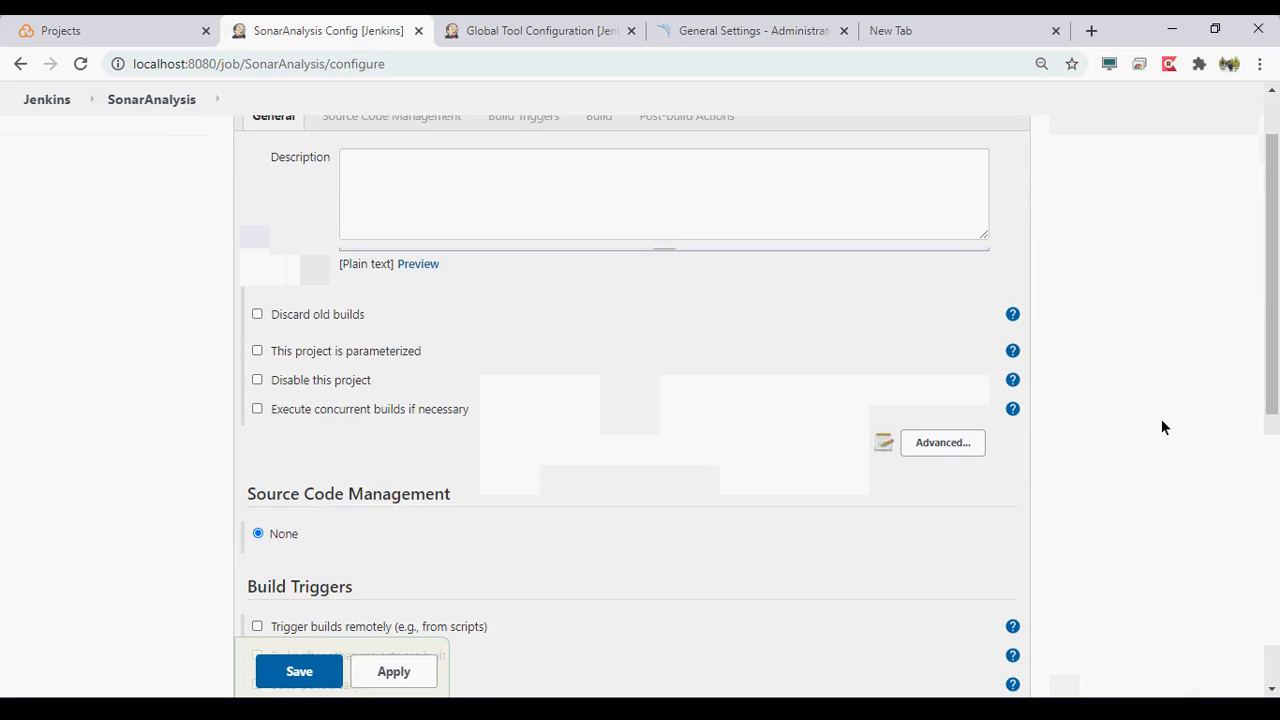
scroll(1163, 427, down, 2)
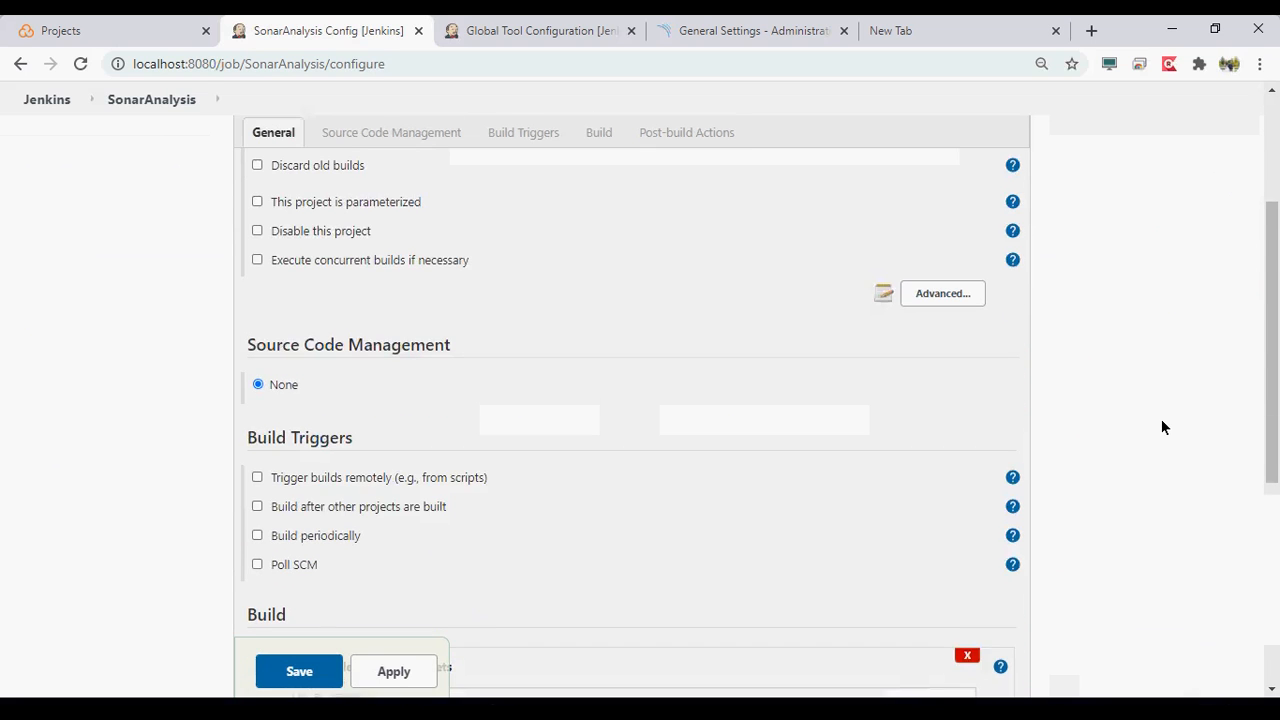
scroll(1163, 427, down, 3)
scroll(1161, 426, down, 1)
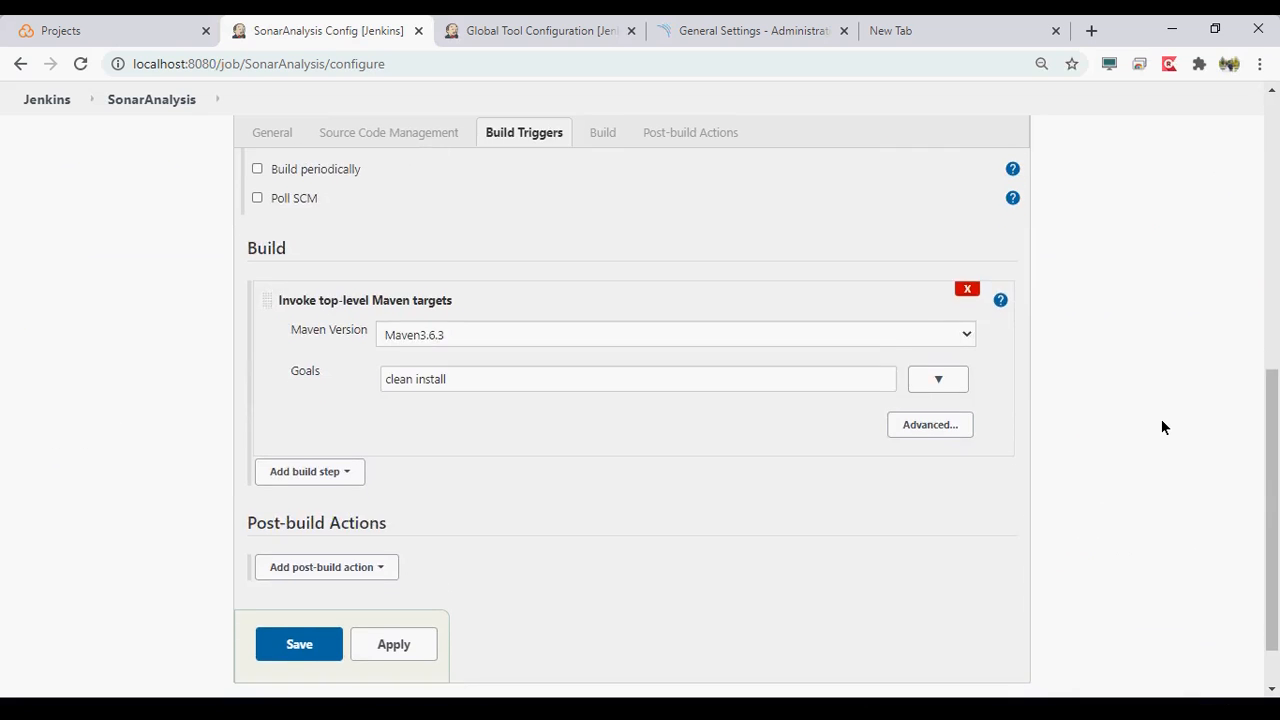
click(326, 499)
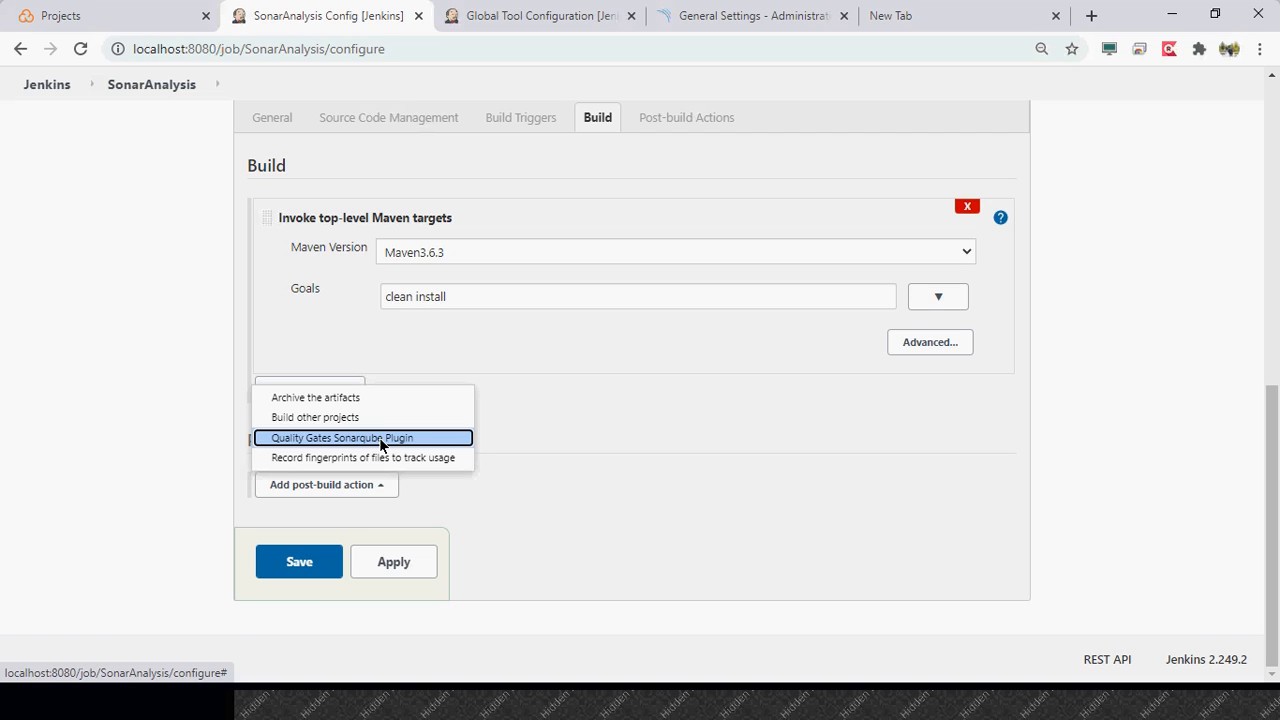
click(698, 422)
- Show the Maven step's advanced settings and expand its goals to multiple lines
click(920, 359)
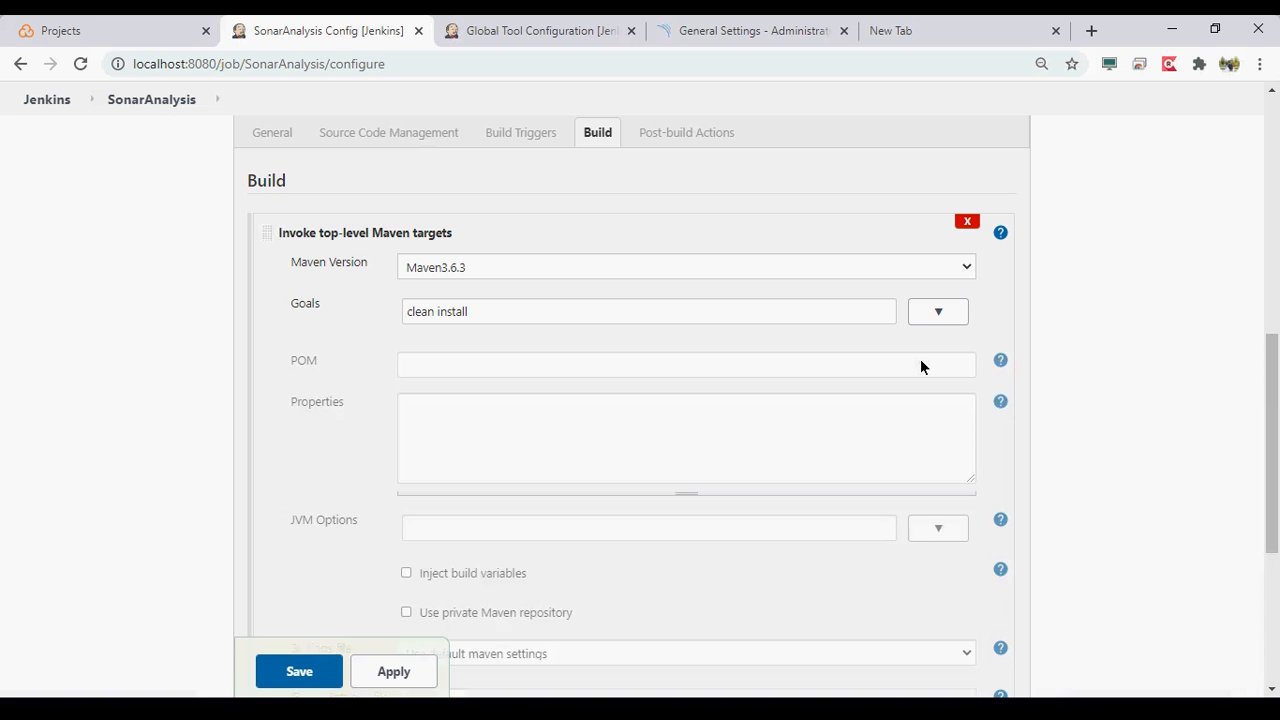
click(943, 309)
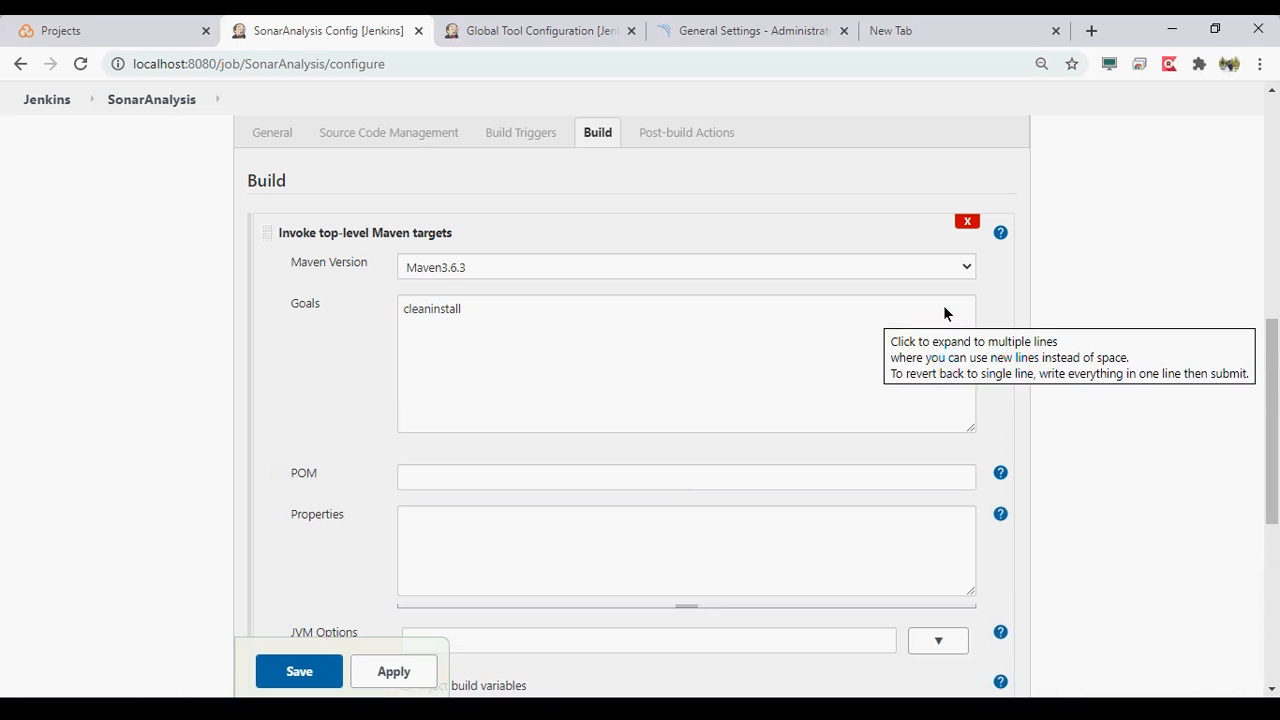
scroll(1062, 519, down, 3)
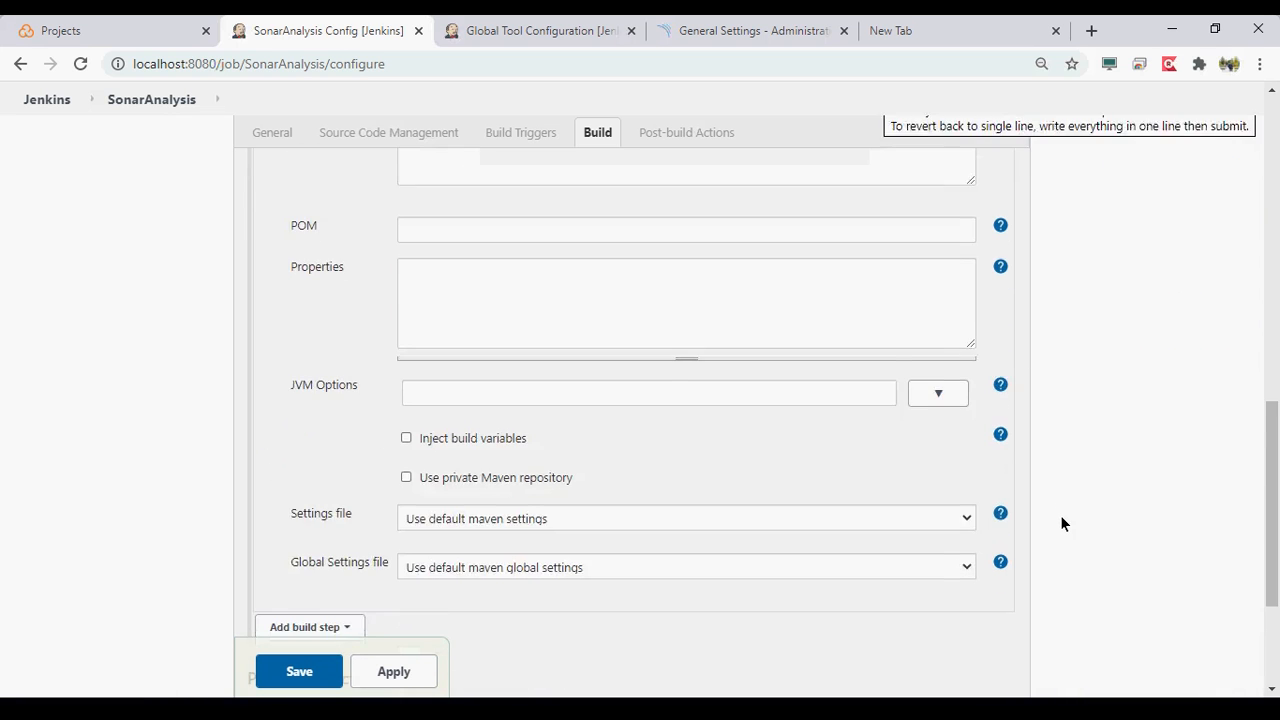
- Add an Execute SonarQube Scanner build step after the Maven step
click(310, 414)
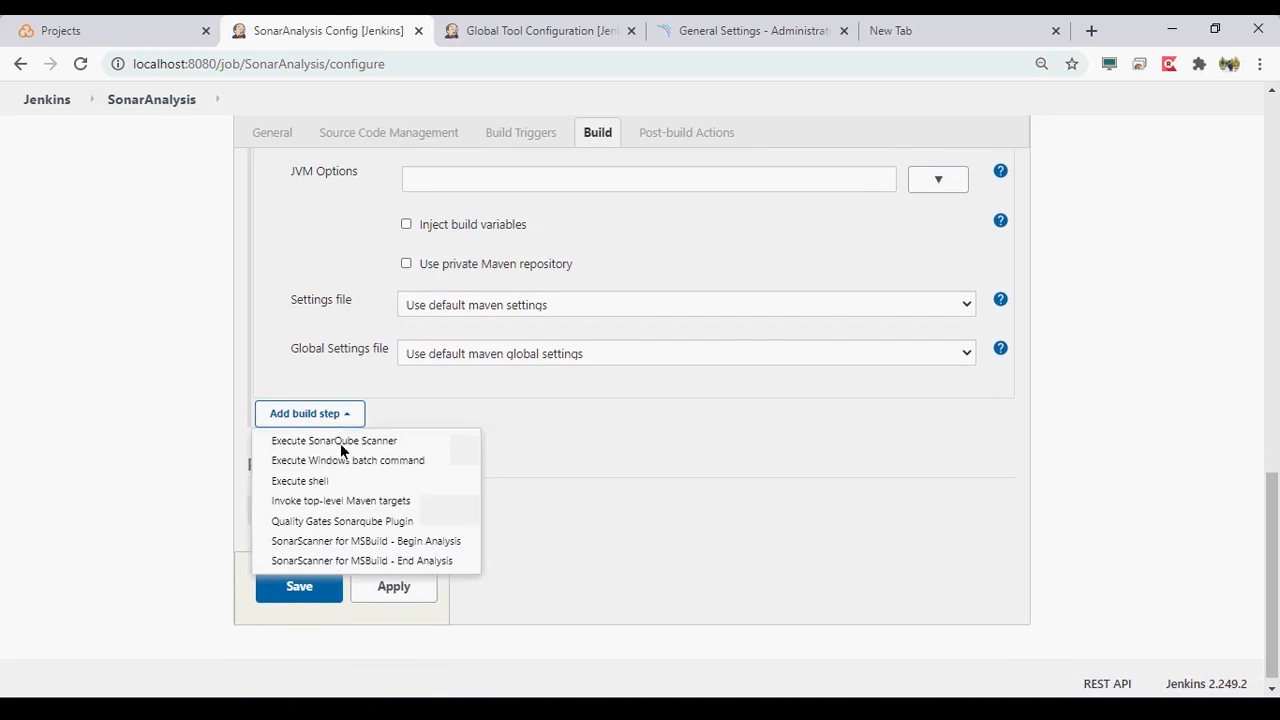
click(372, 427)
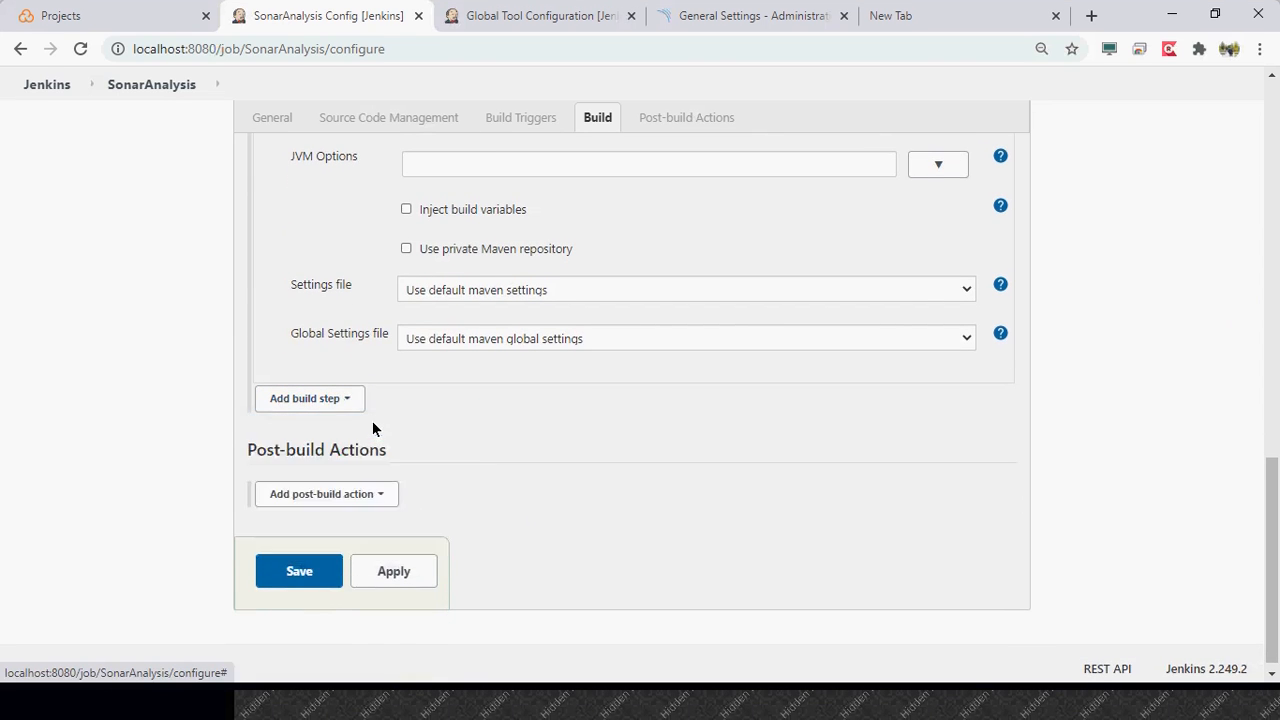
click(695, 325)
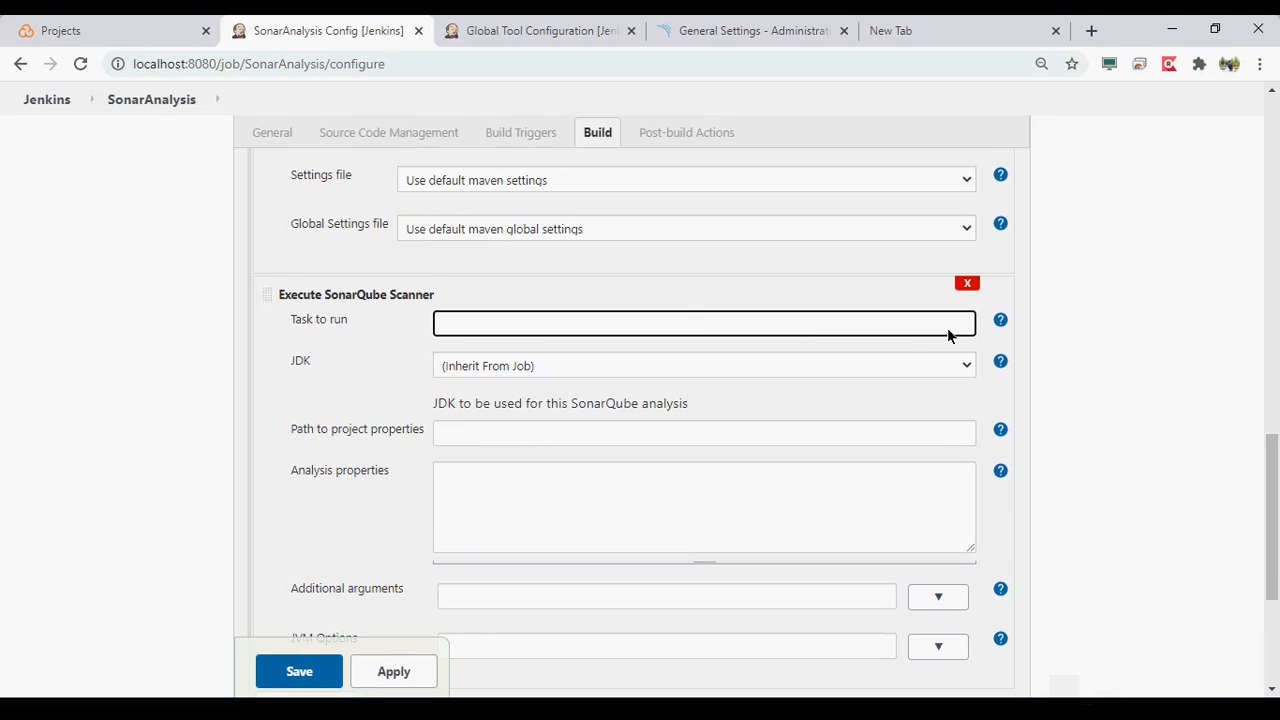
- Read the scanner step's help for Task to run and Path to project properties, and highlight the sonar-project.properties file name
click(1001, 320)
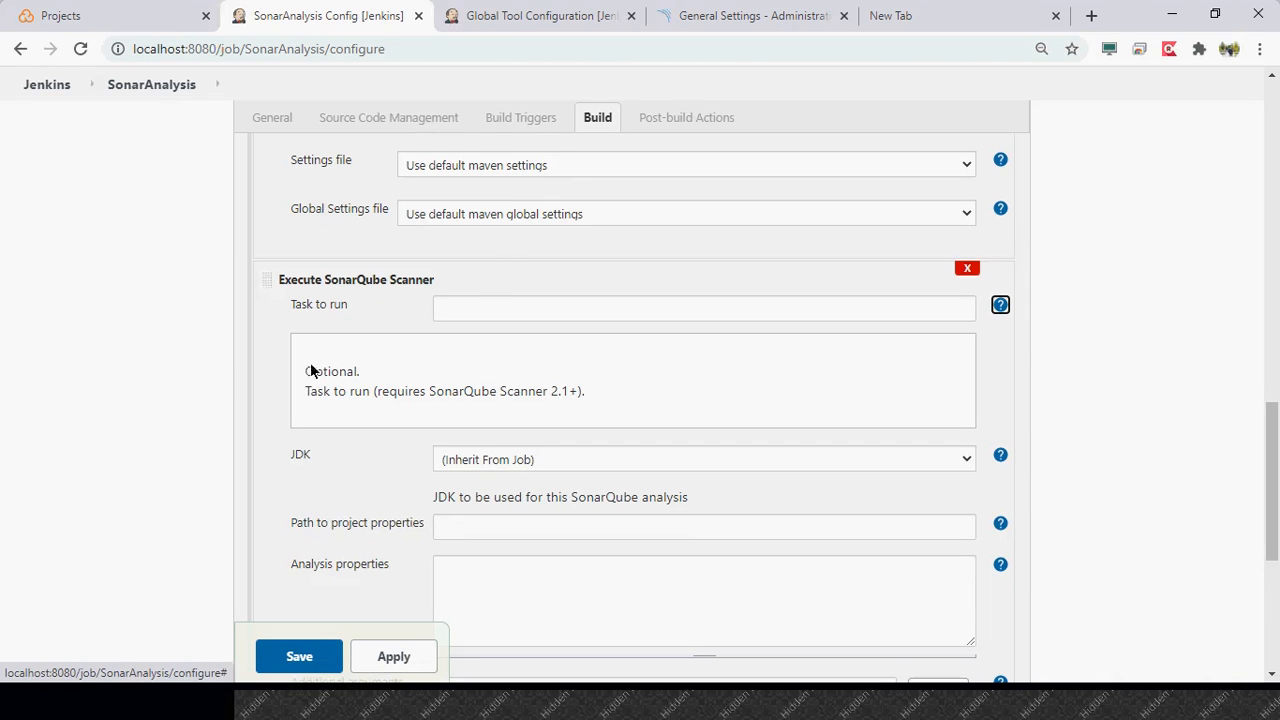
scroll(266, 391, down, 1)
click(473, 341)
click(473, 341)
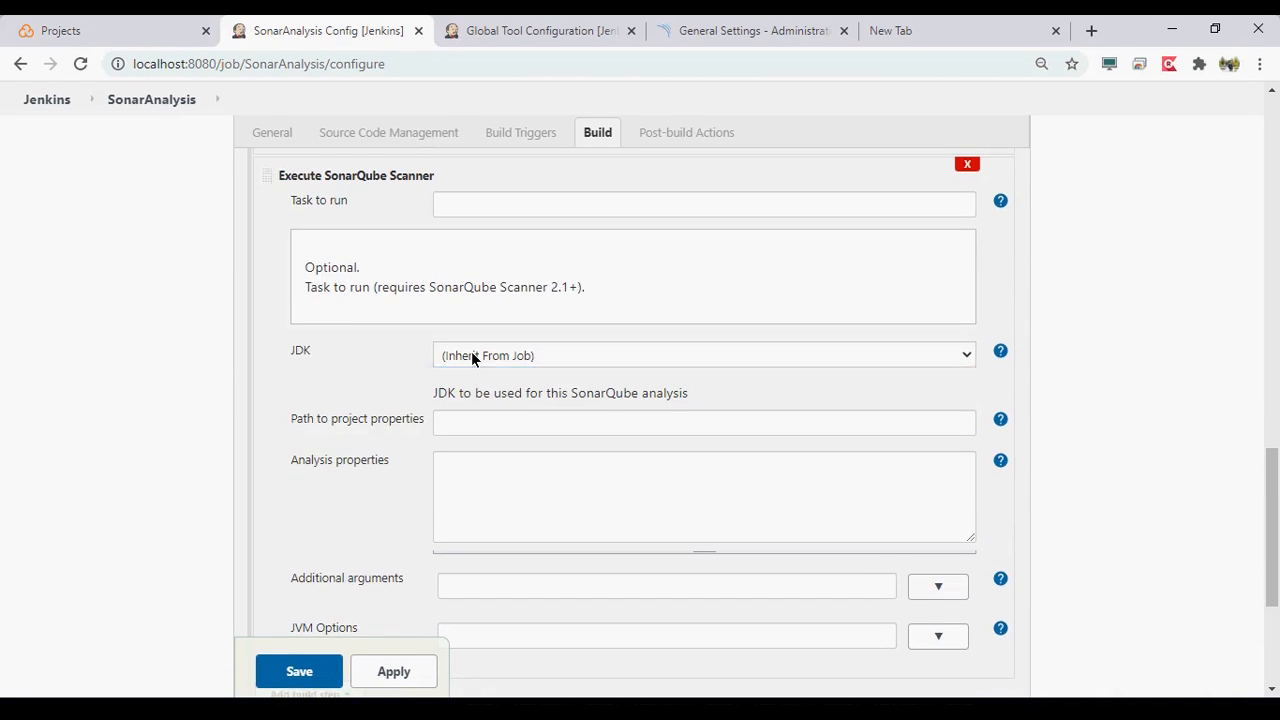
scroll(319, 401, down, 1)
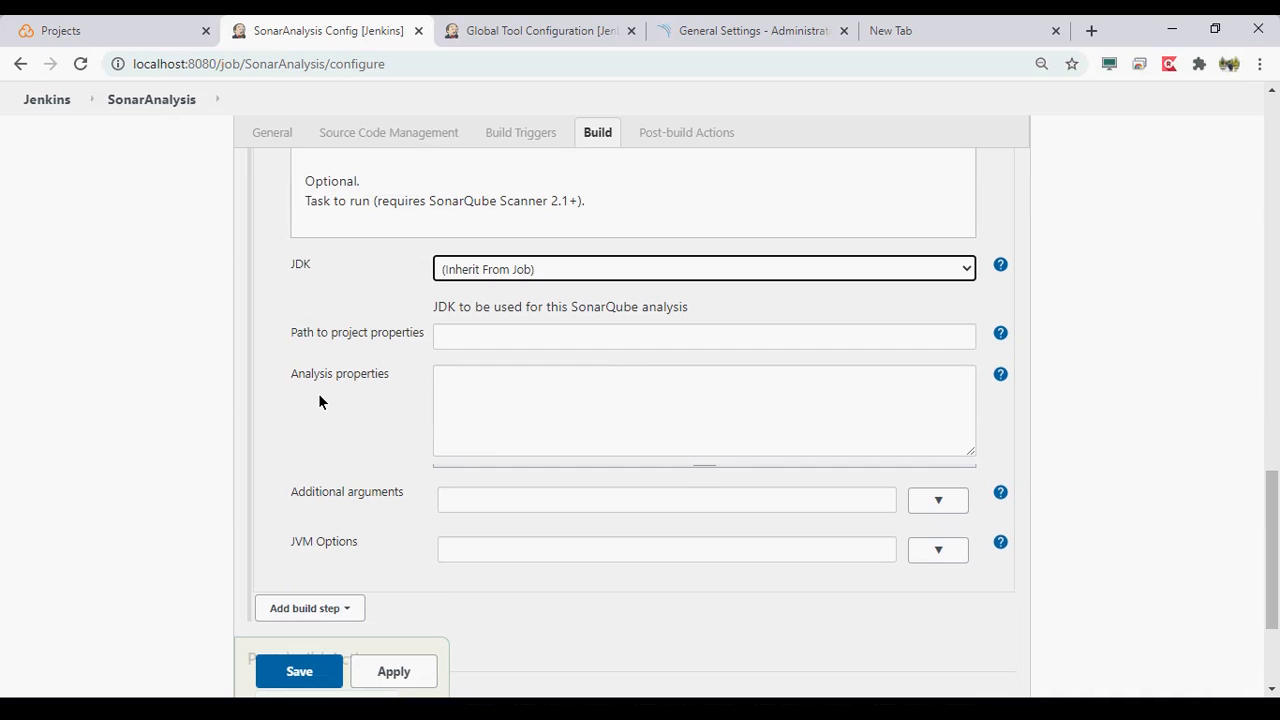
scroll(319, 401, down, 1)
click(524, 286)
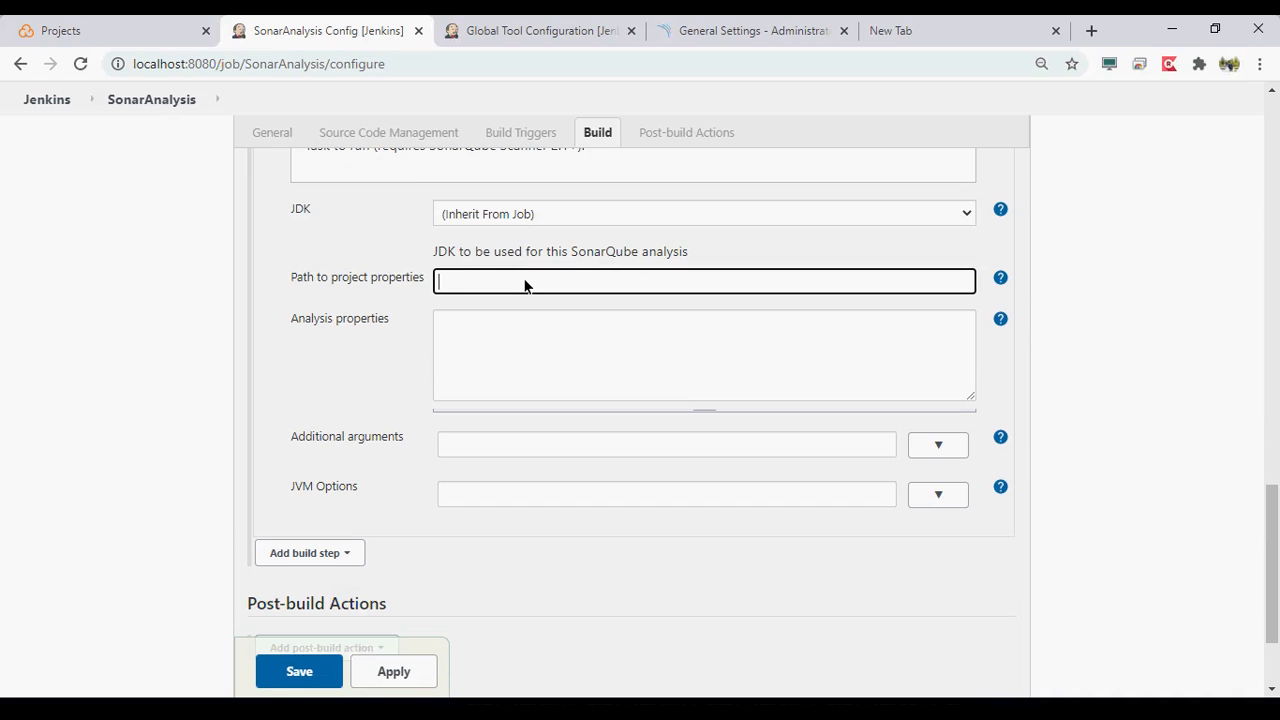
click(998, 279)
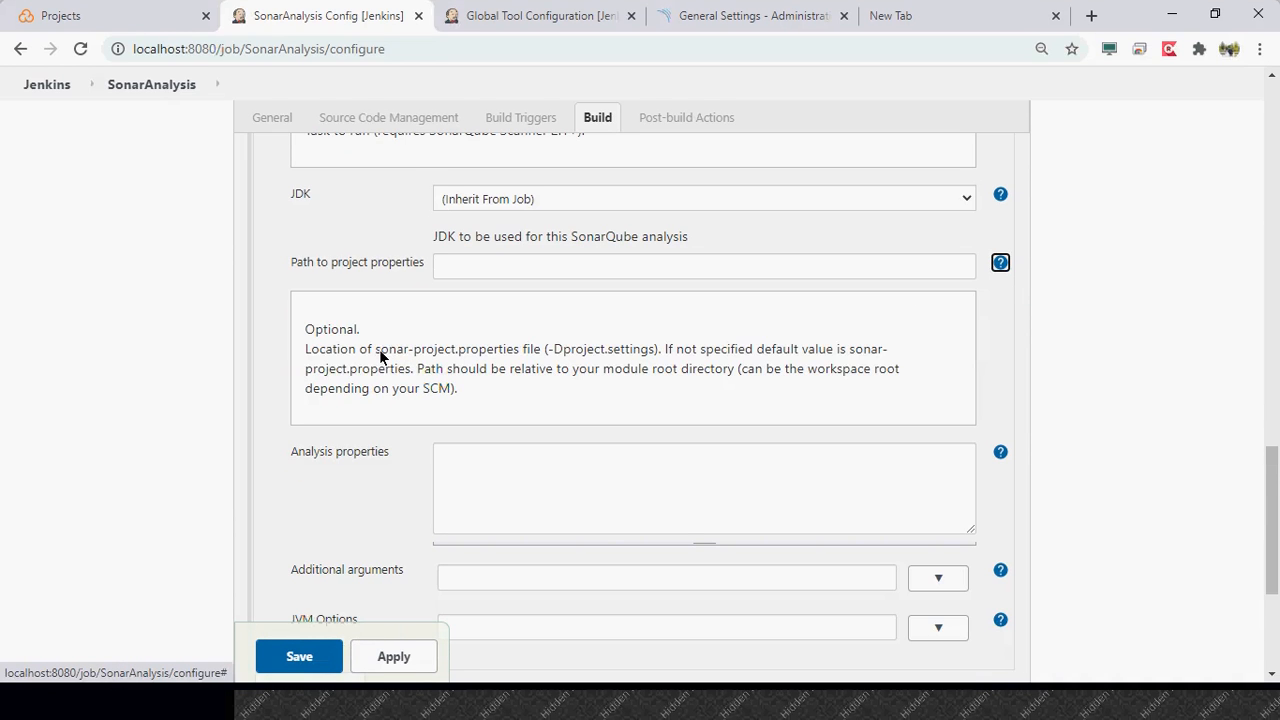
drag(376, 351, 519, 368)
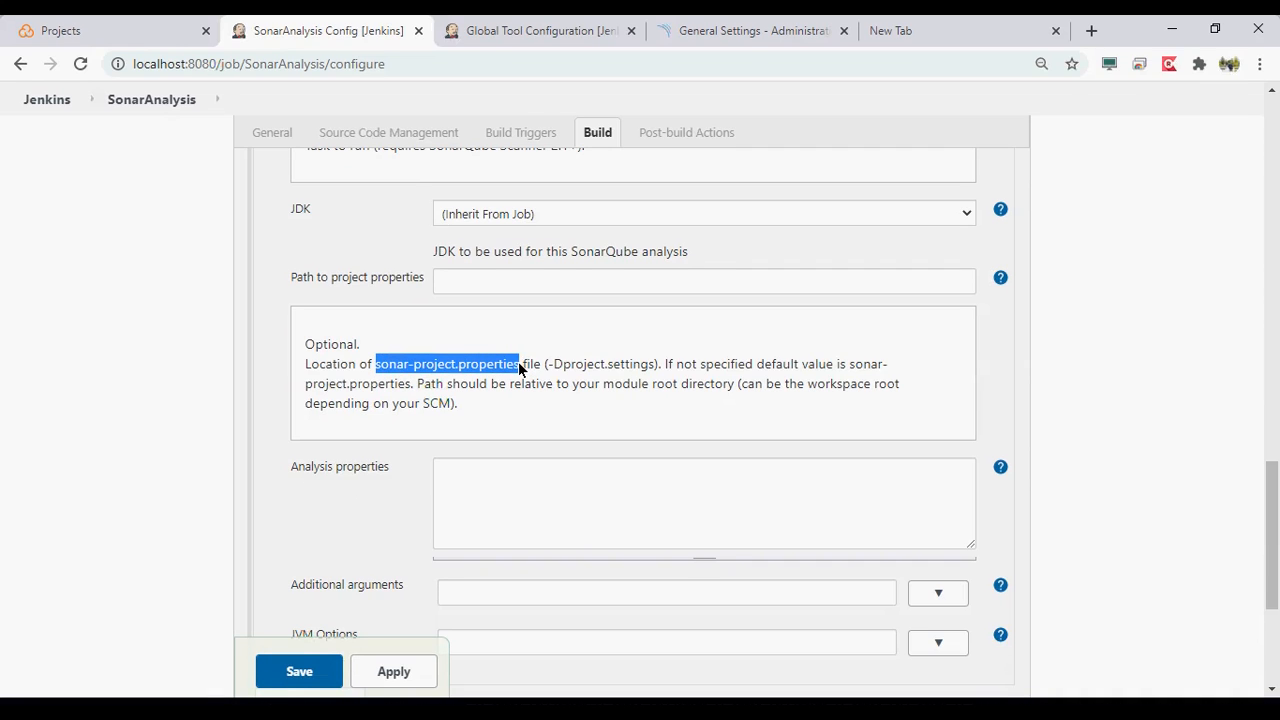
key(alt+Tab)
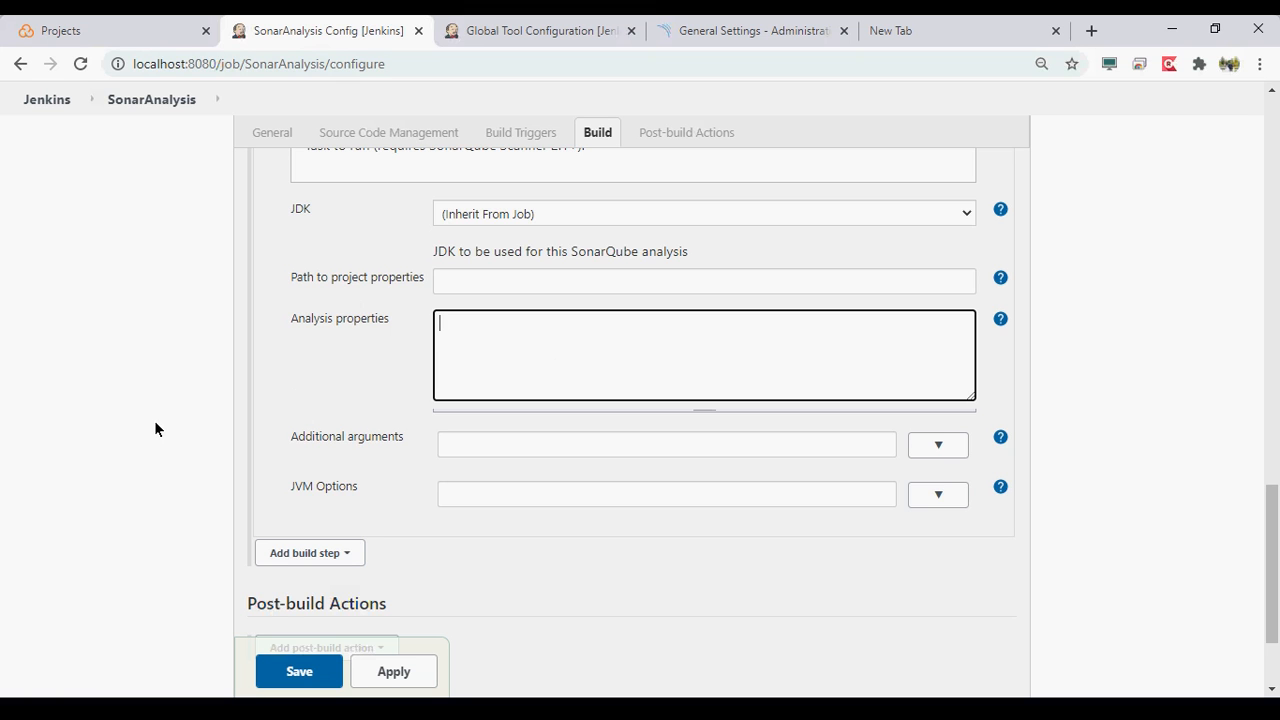
- Leave the job configuration without saving and open the console output of build #2
scroll(154, 428, down, 2)
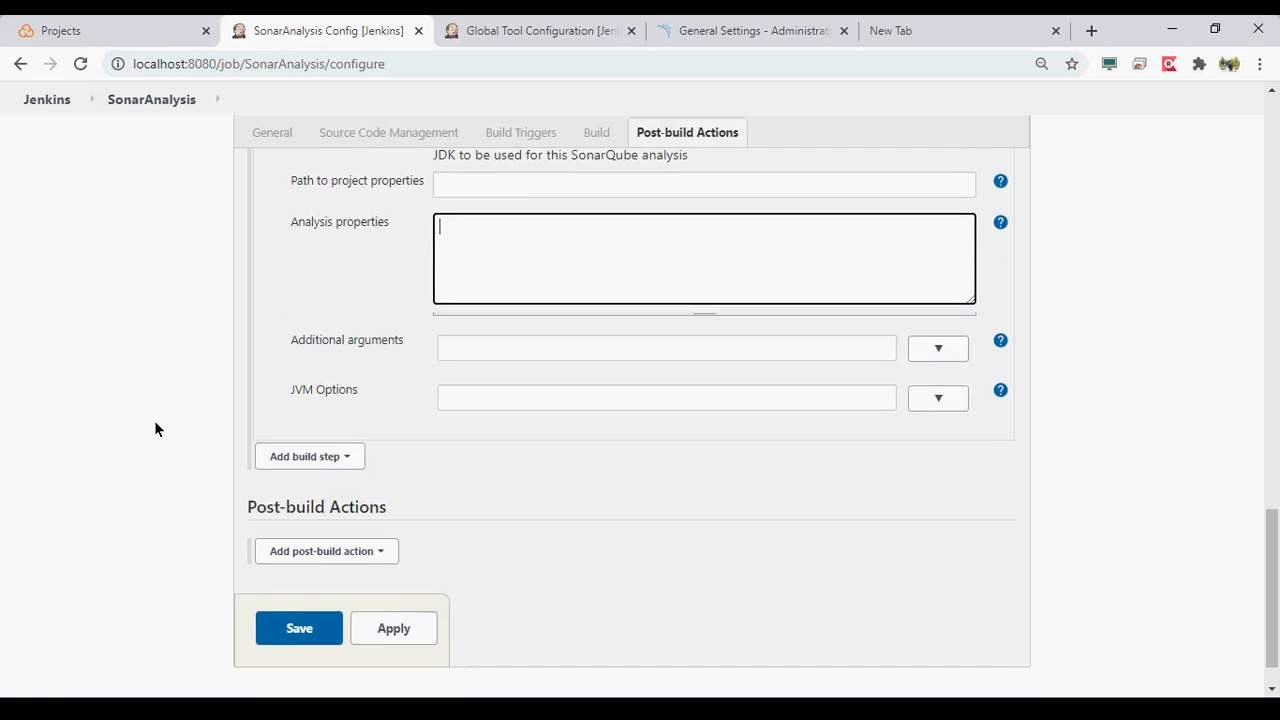
scroll(154, 428, up, 6)
click(134, 61)
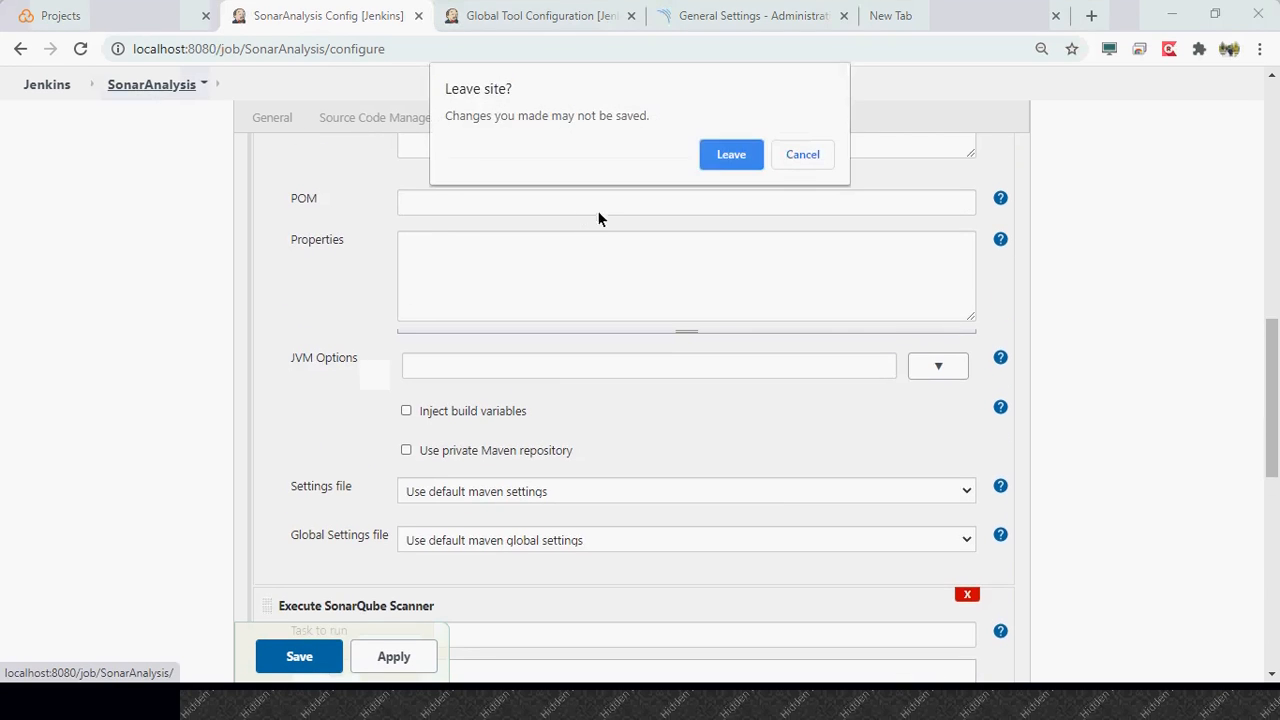
click(718, 158)
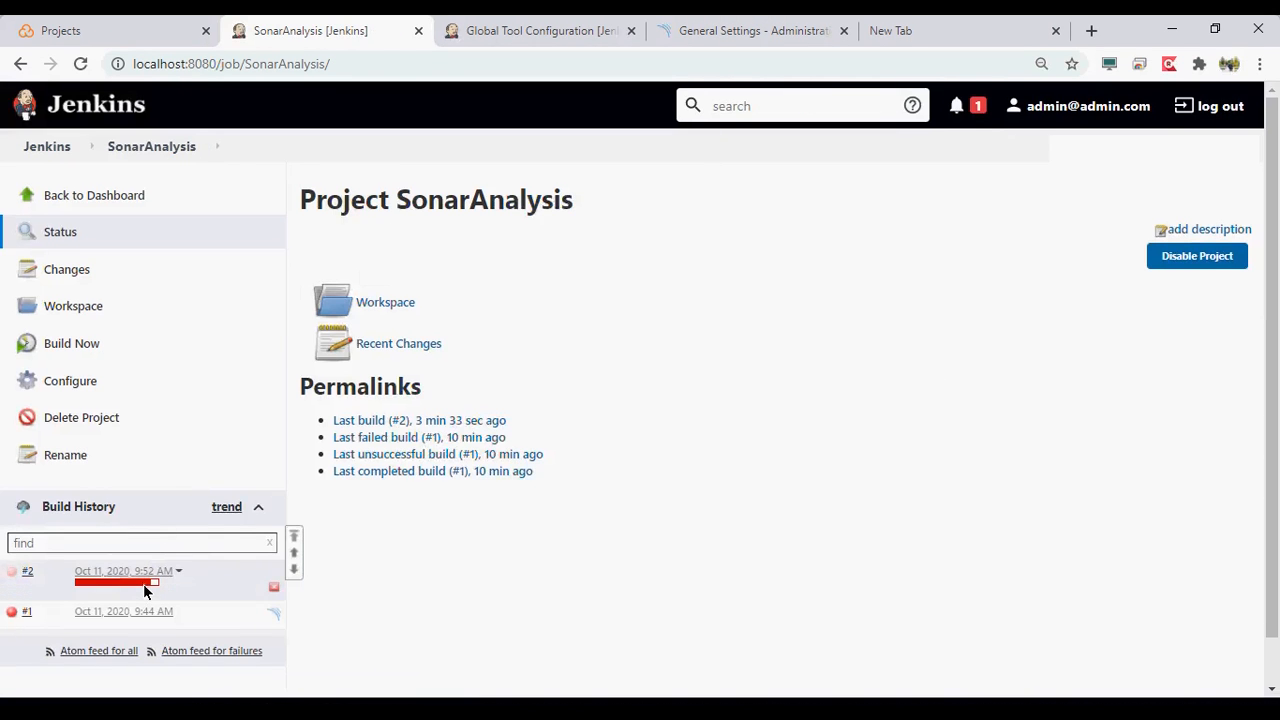
click(143, 574)
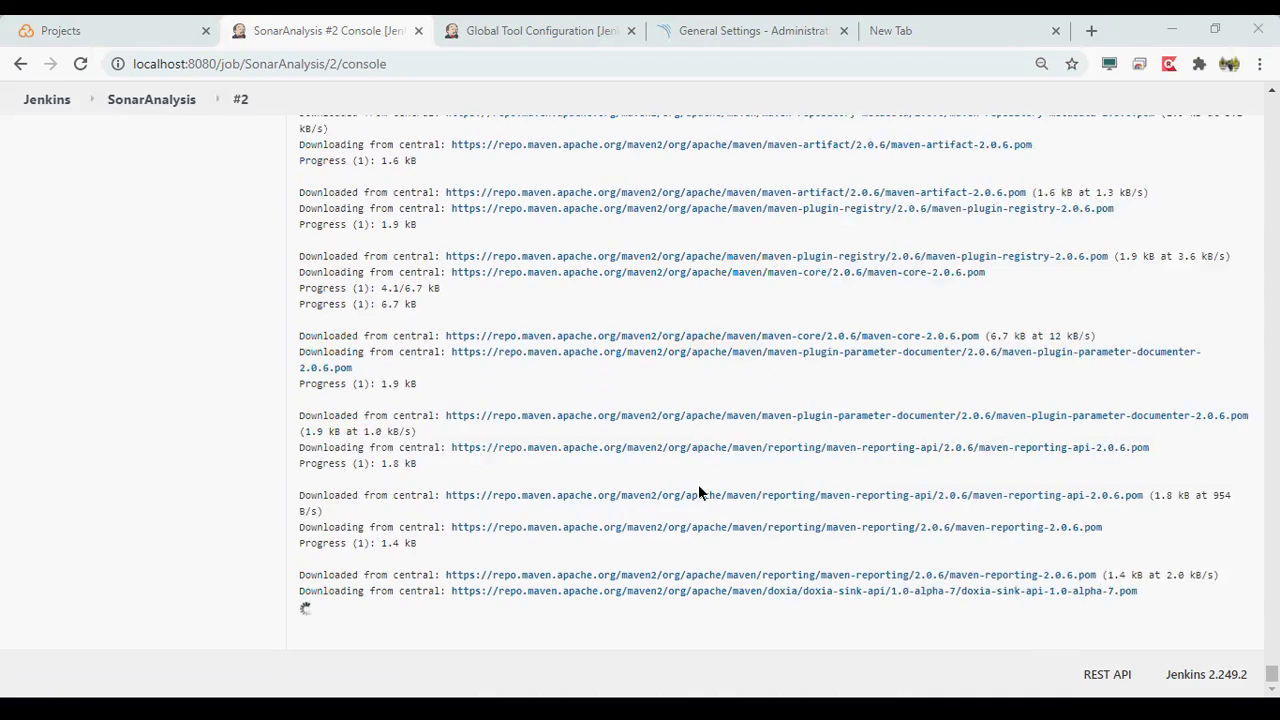
key(alt+Tab)
key(alt+Tab)
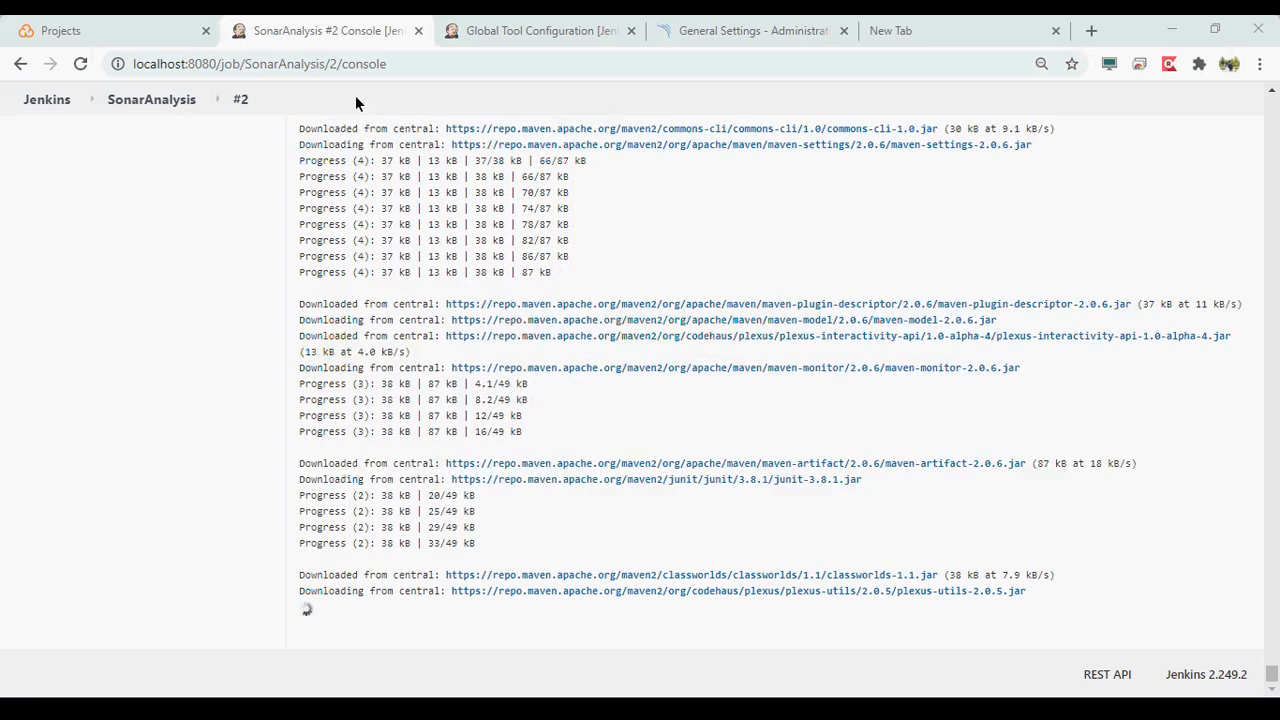
key(alt+Tab)
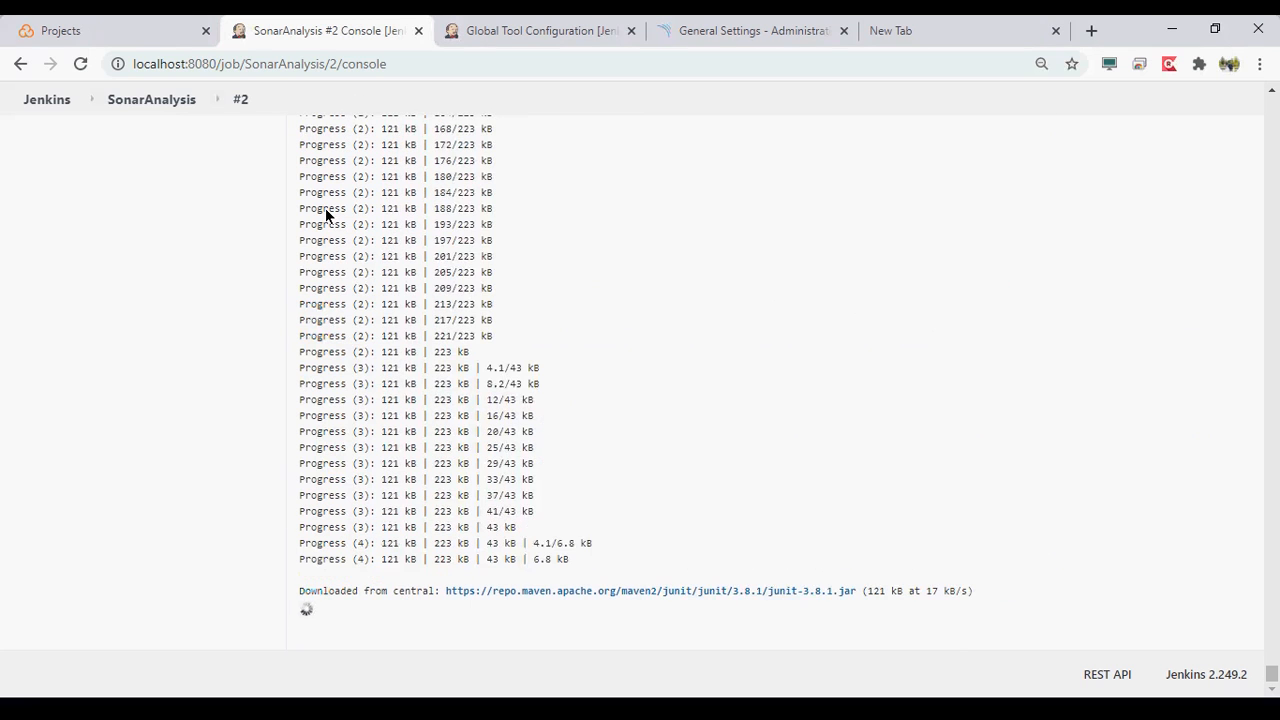
- Reopen the SonarAnalysis job configuration and add an Execute SonarQube Scanner build step after the Maven step
click(152, 100)
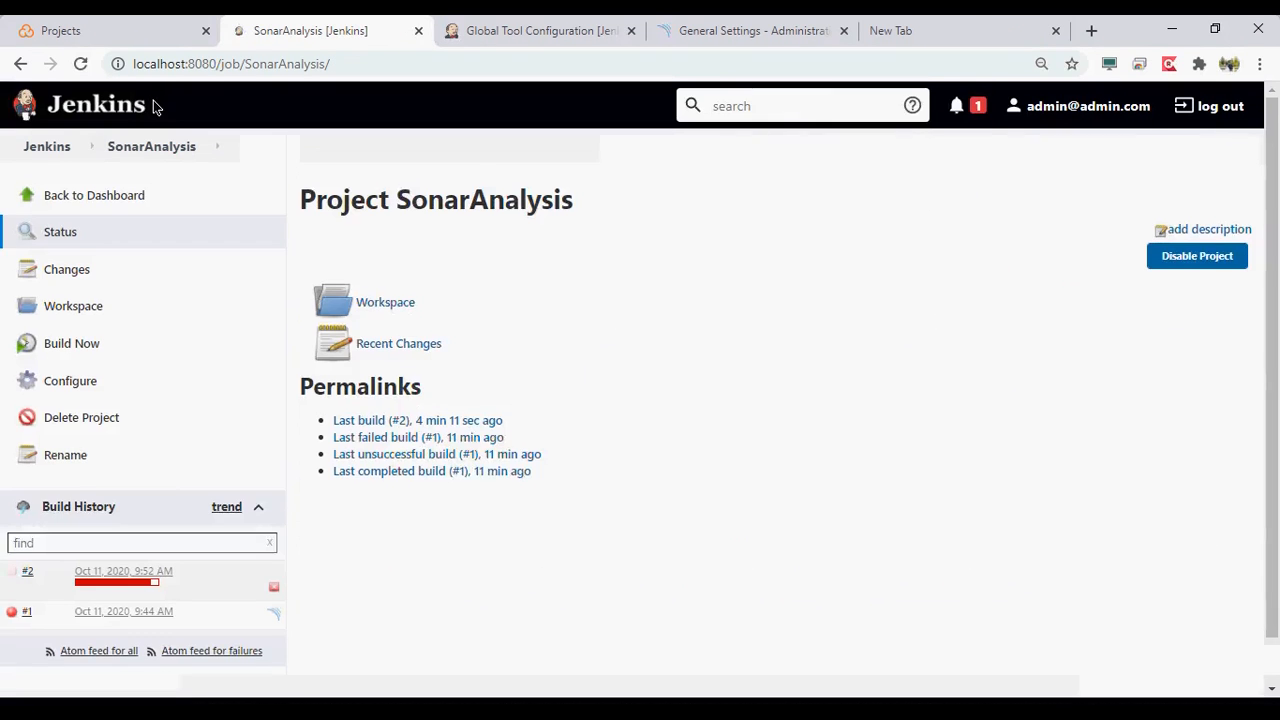
click(66, 366)
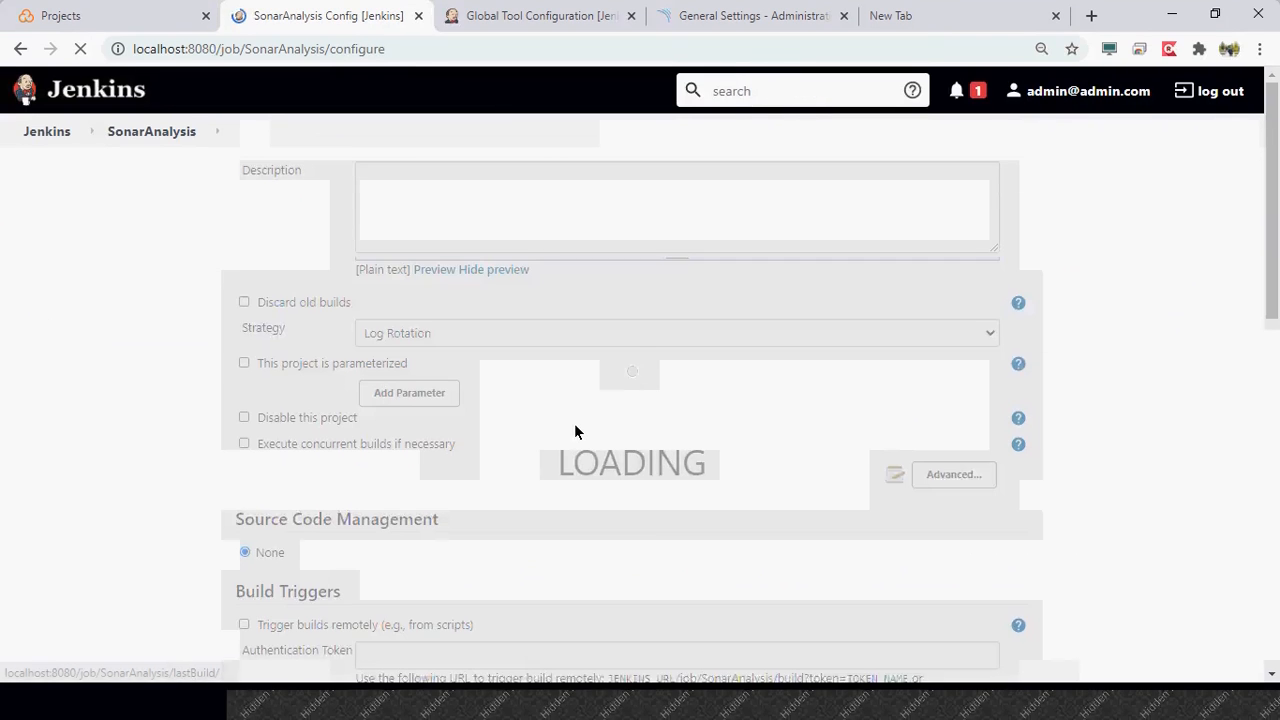
scroll(575, 426, down, 3)
scroll(575, 446, down, 5)
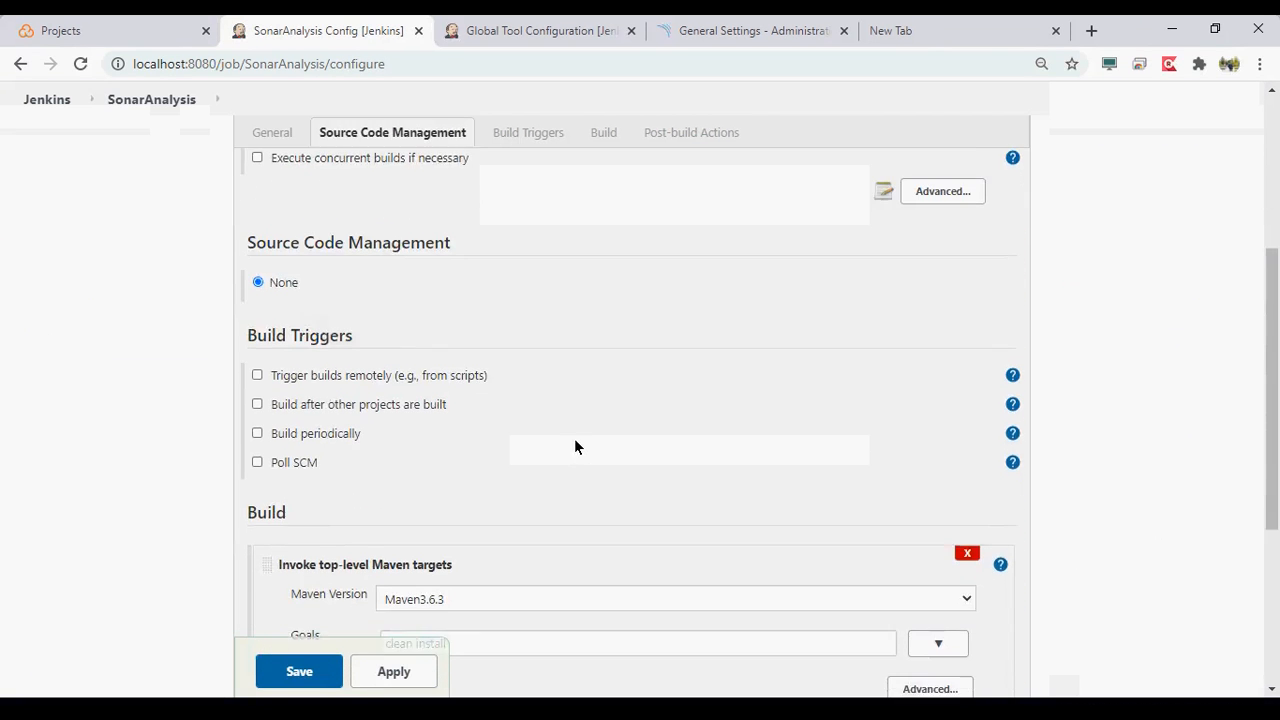
click(340, 406)
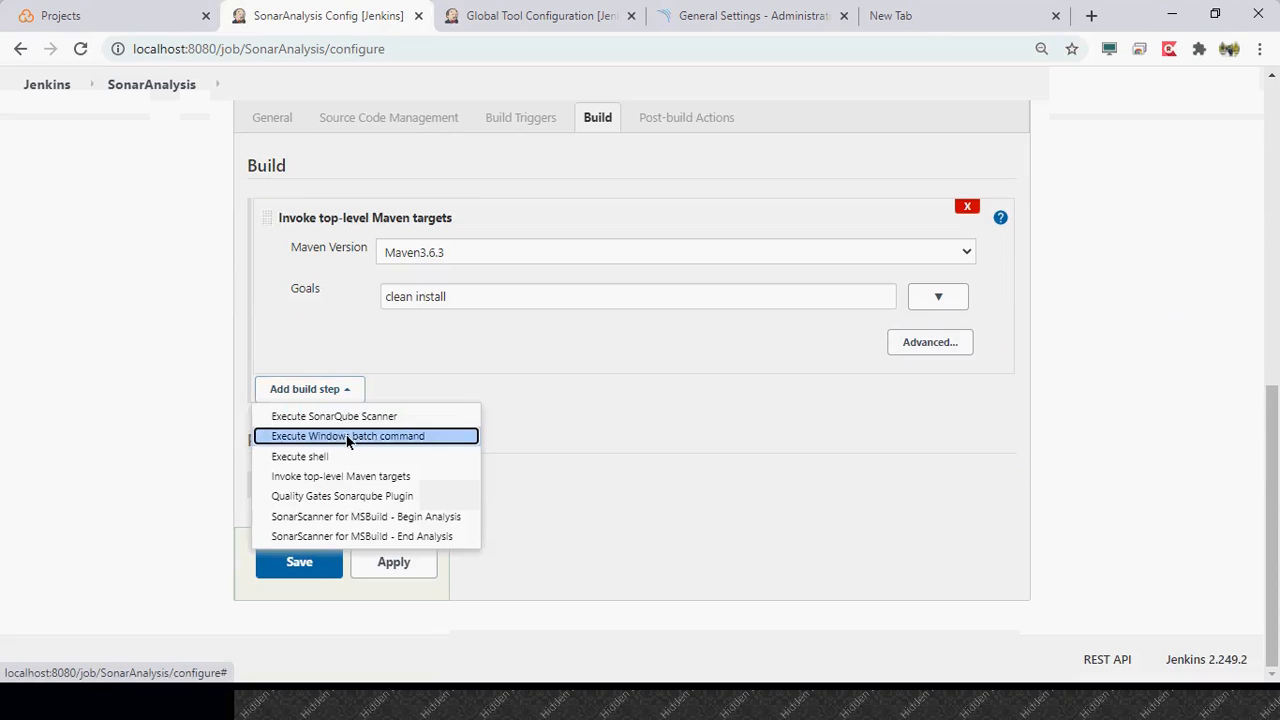
click(376, 418)
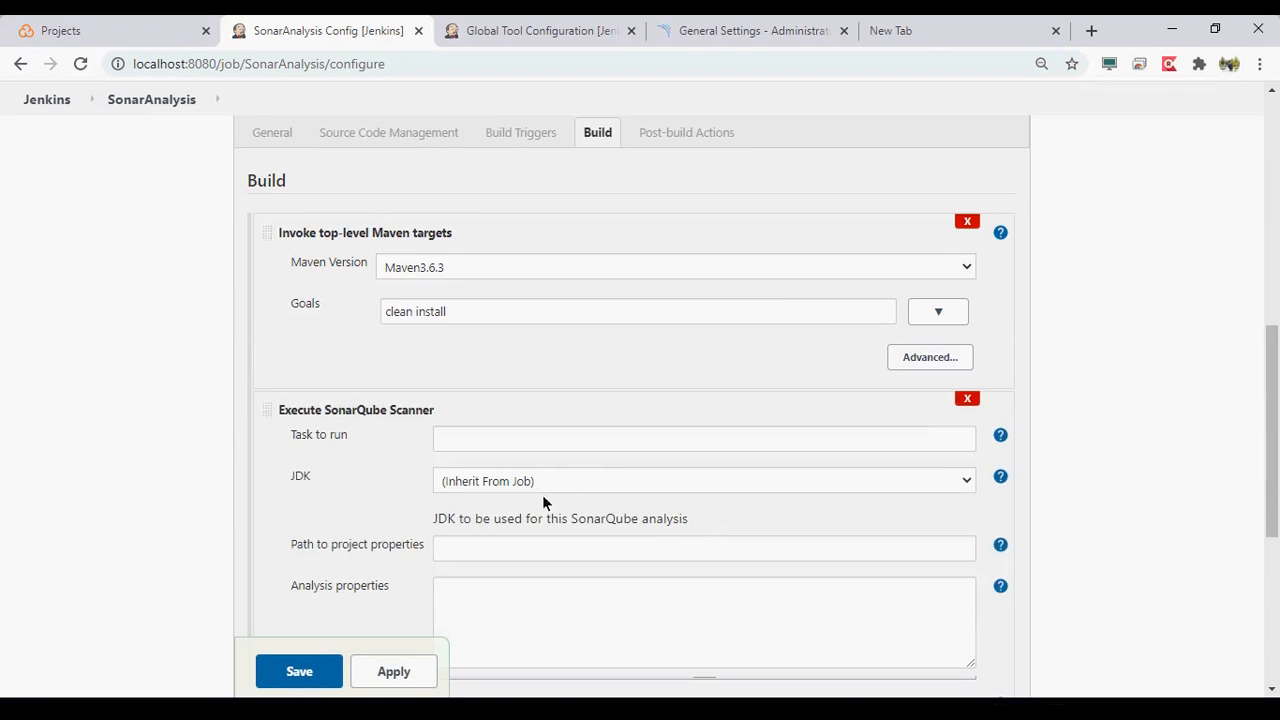
- Paste the copied sonar-project.properties template into the scanner step's analysis properties and go to the sonar.projectKey line
scroll(392, 528, down, 3)
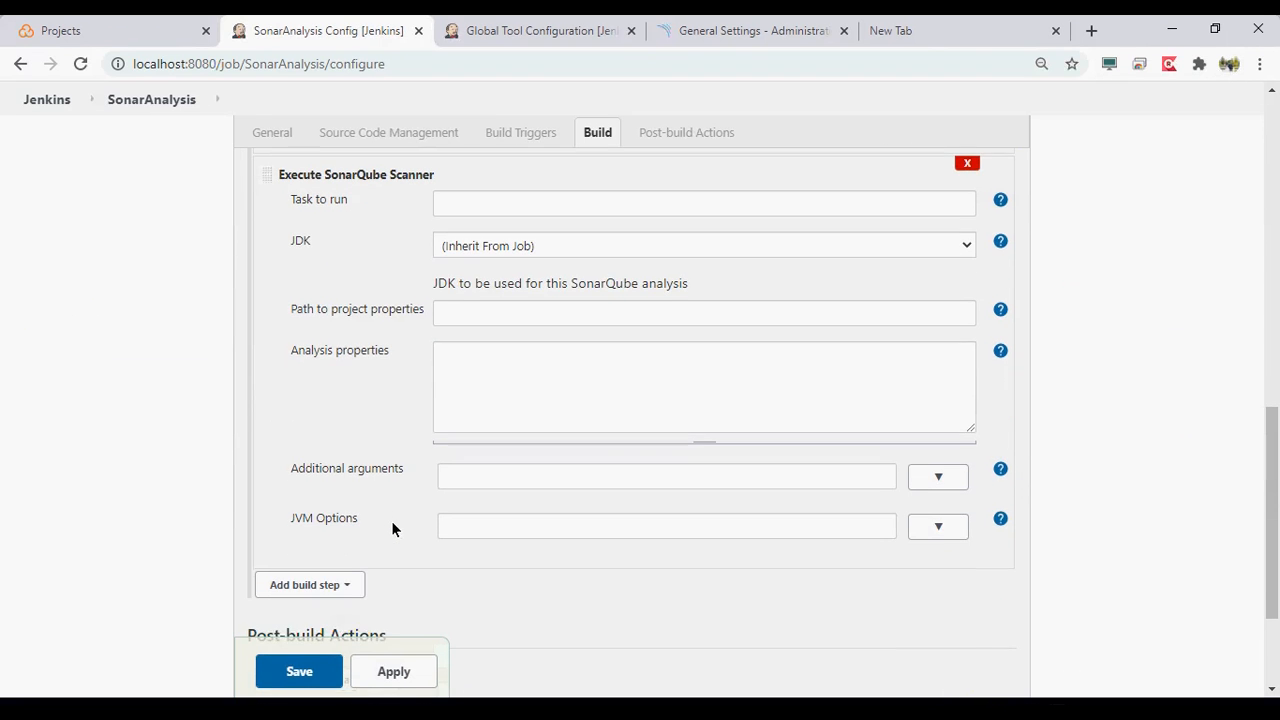
click(545, 380)
key(ctrl+v)
key(Up)
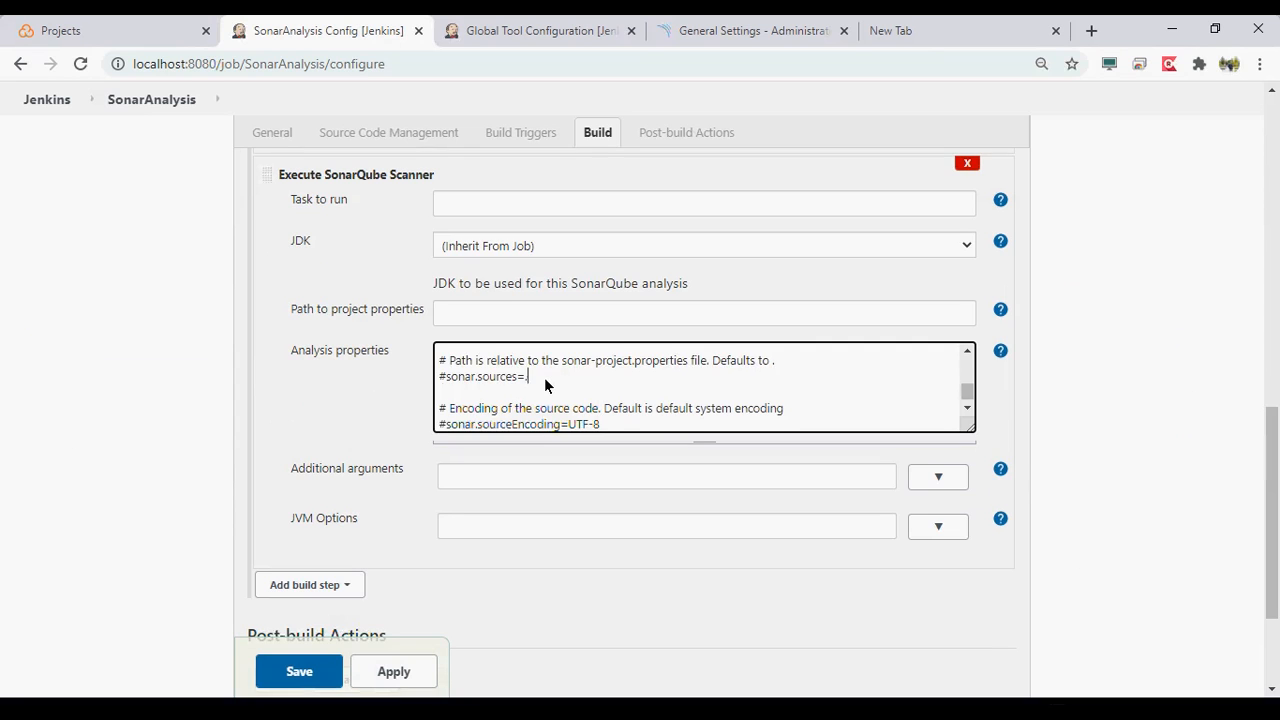
key(Up)
key(Up)
key(Up)
key(Up)
key(Up)
key(Up)
key(Up)
key(Up)
key(Up)
key(Up)
key(Up)
key(Up)
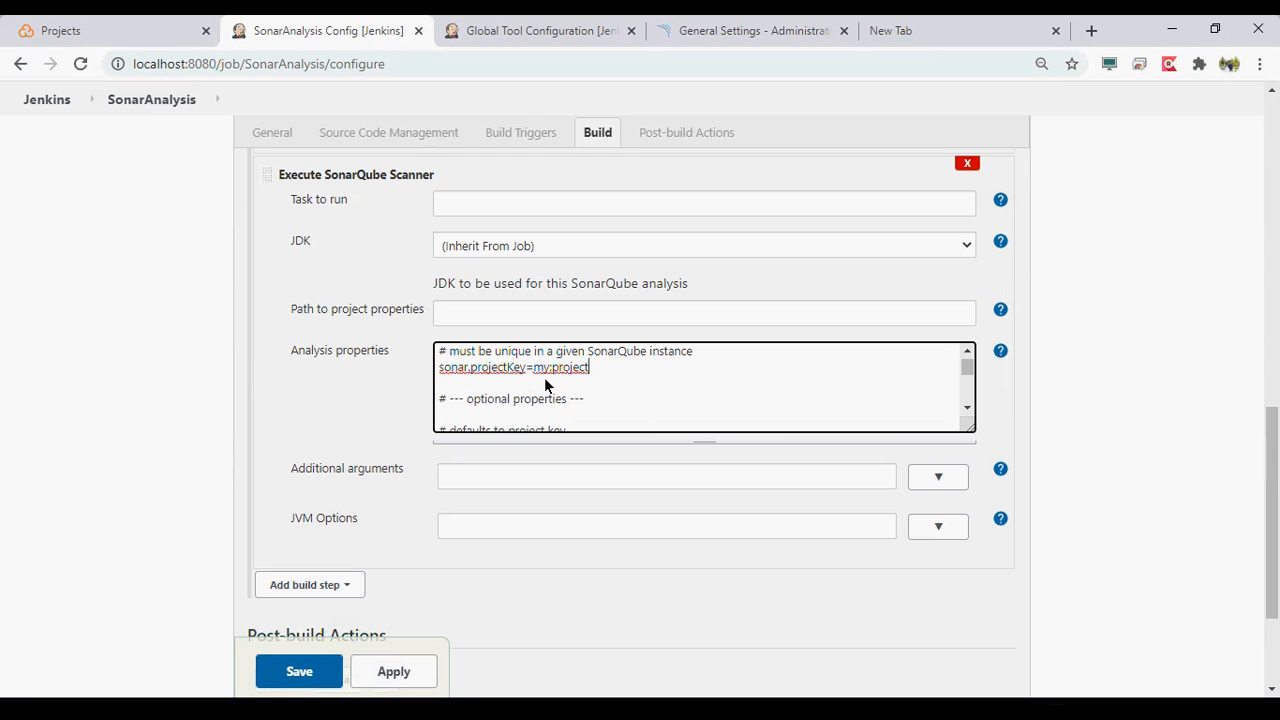
- Open the form for creating a new project in SonarQube to view its project key and display name fields
click(778, 35)
click(190, 88)
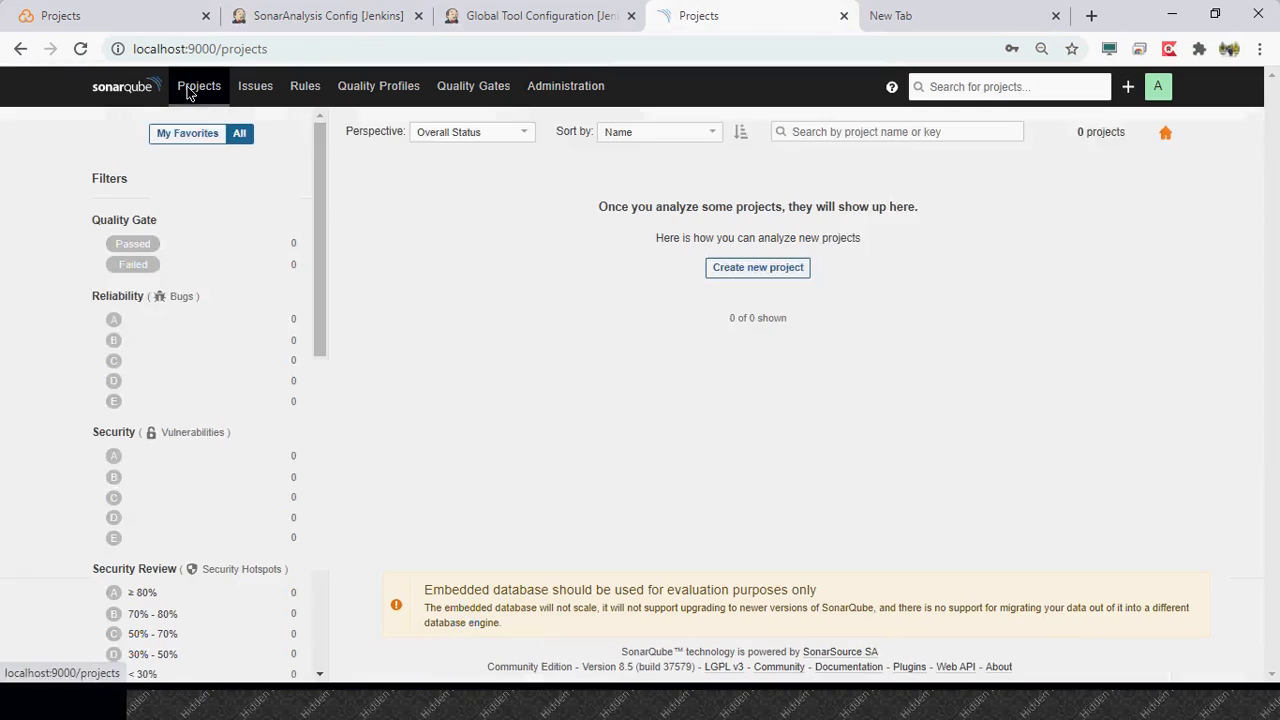
click(758, 283)
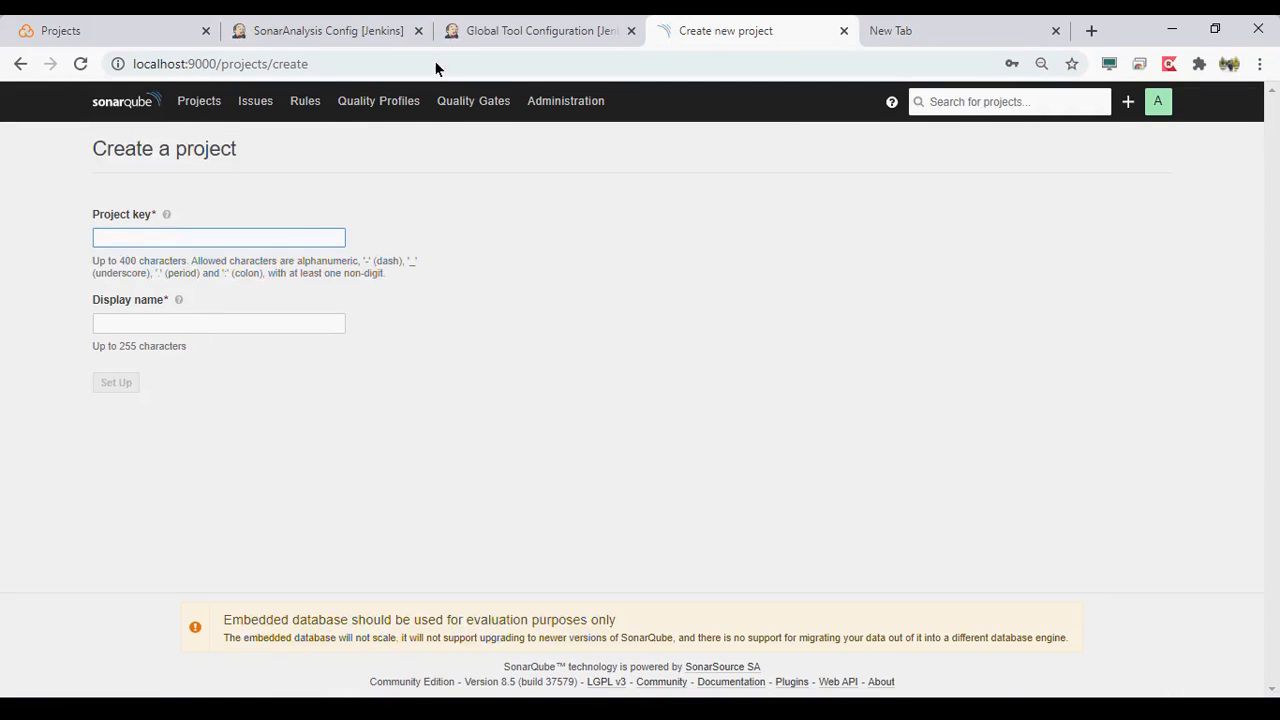
- In the Jenkins scanner step's analysis properties, set sonar.projectKey to edevopsguru.maven.project
click(341, 33)
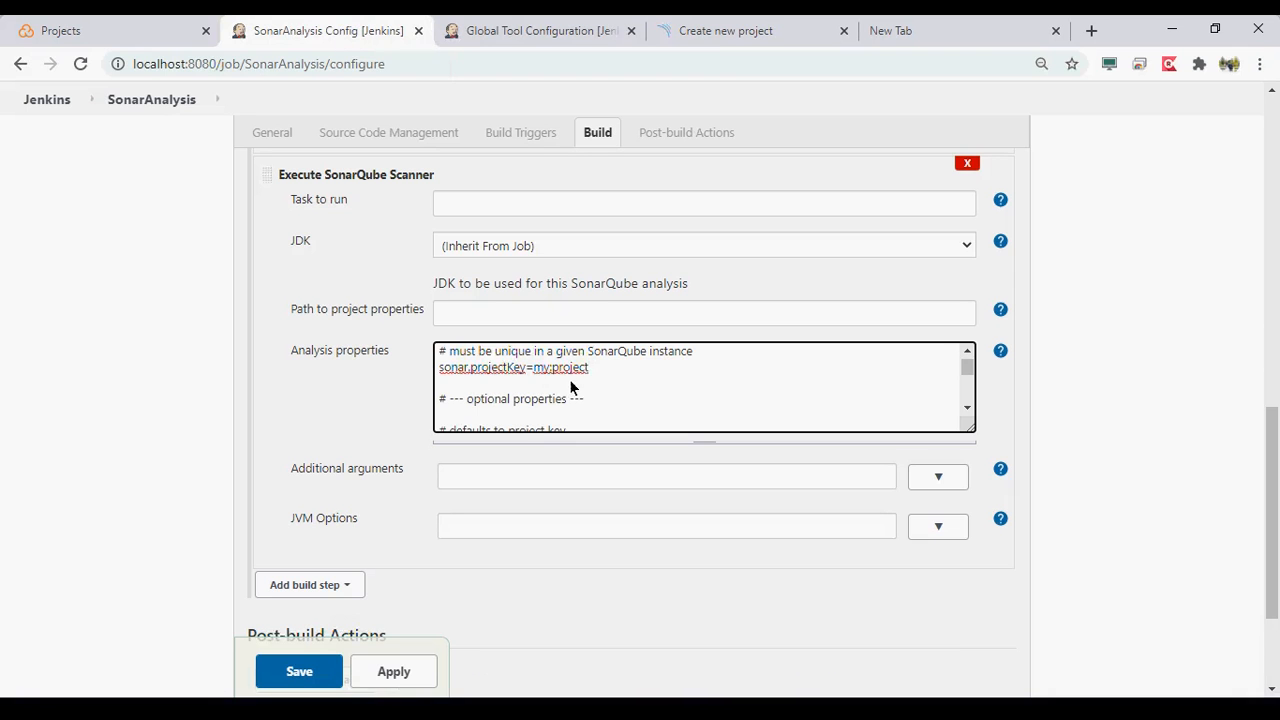
key(BackSpace)
key(BackSpace)
key(BackSpace)
key(BackSpace)
key(BackSpace)
key(BackSpace)
key(BackSpace)
key(BackSpace)
key(BackSpace)
key(BackSpace)
text(ede)
key(BackSpace)
key(BackSpace)
key(BackSpace)
text(edevopsguru.maven.project)
click(689, 38)
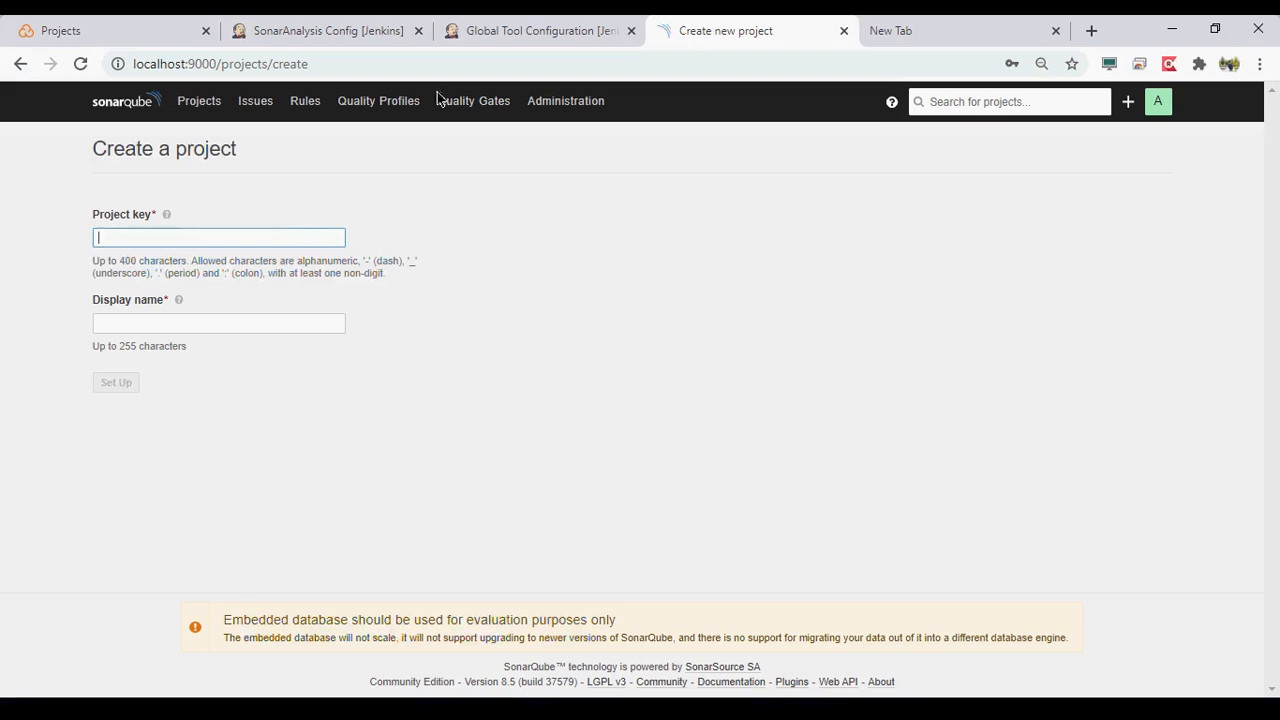
click(535, 38)
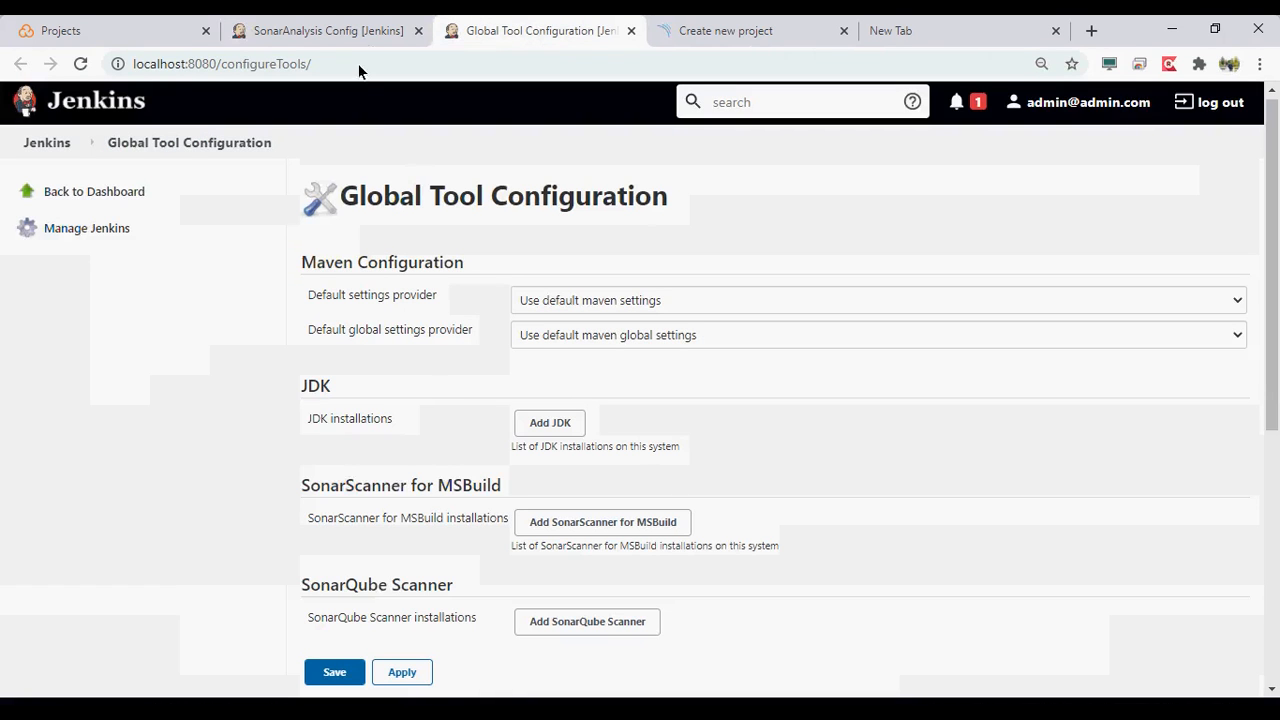
click(365, 35)
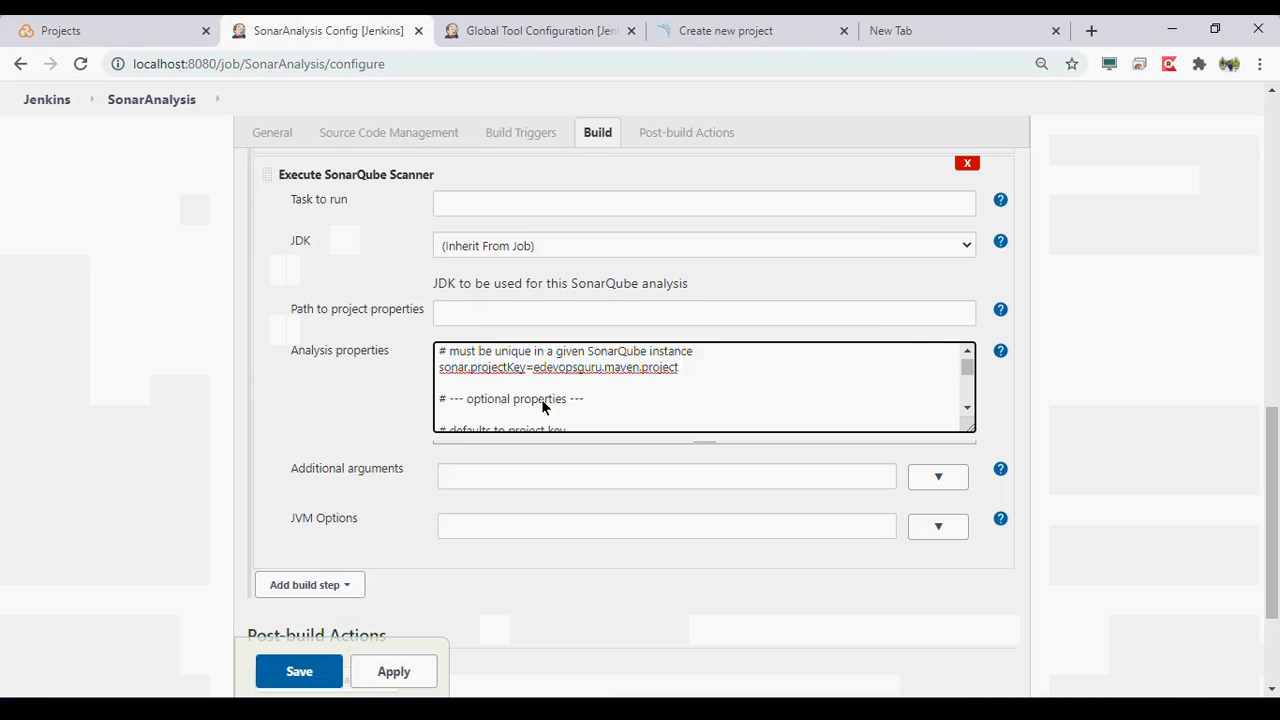
scroll(543, 406, down, 2)
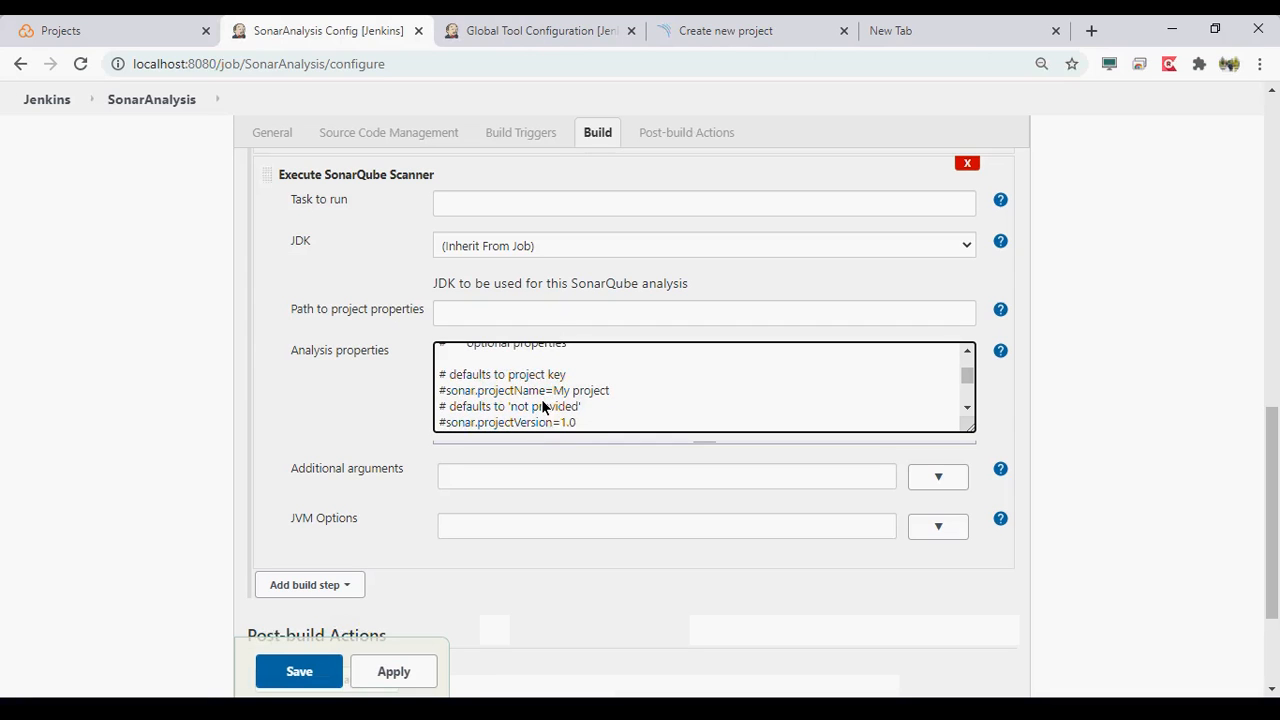
scroll(543, 406, up, 3)
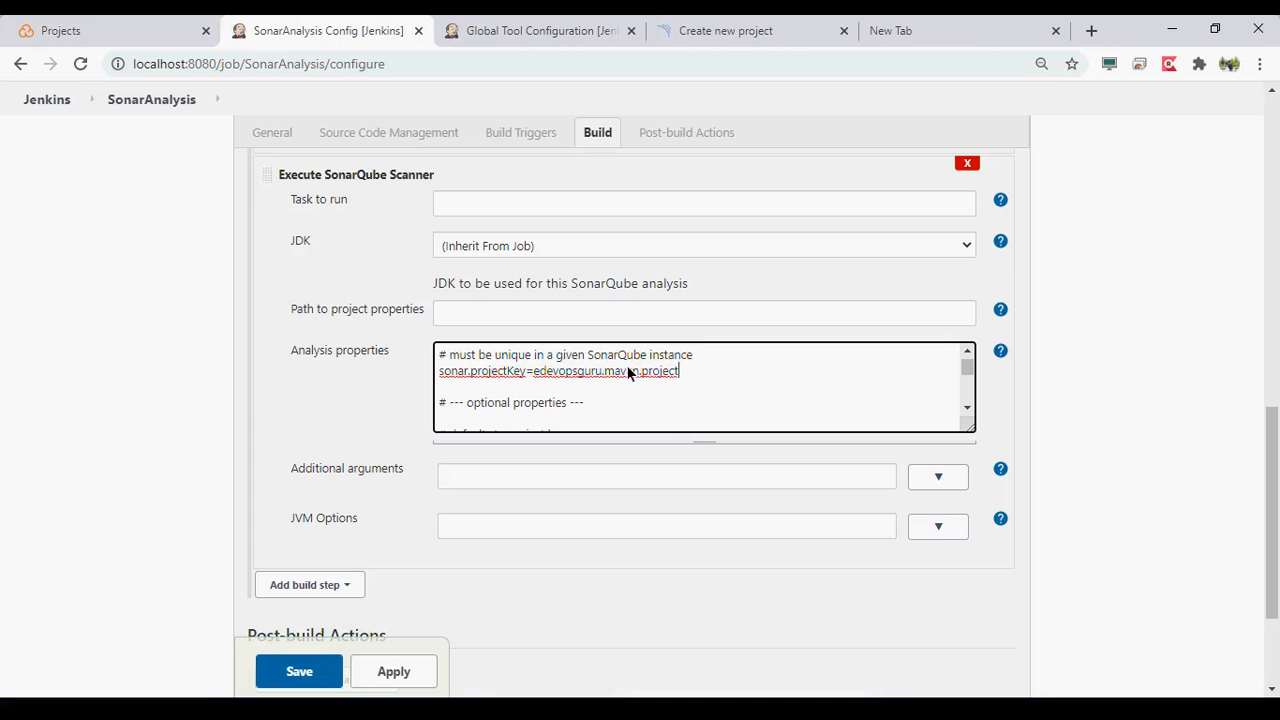
- Uncomment the sonar.projectName property in the analysis properties and set it to eDevopsguru.maven.project
click(680, 371)
scroll(598, 406, down, 1)
scroll(599, 405, down, 1)
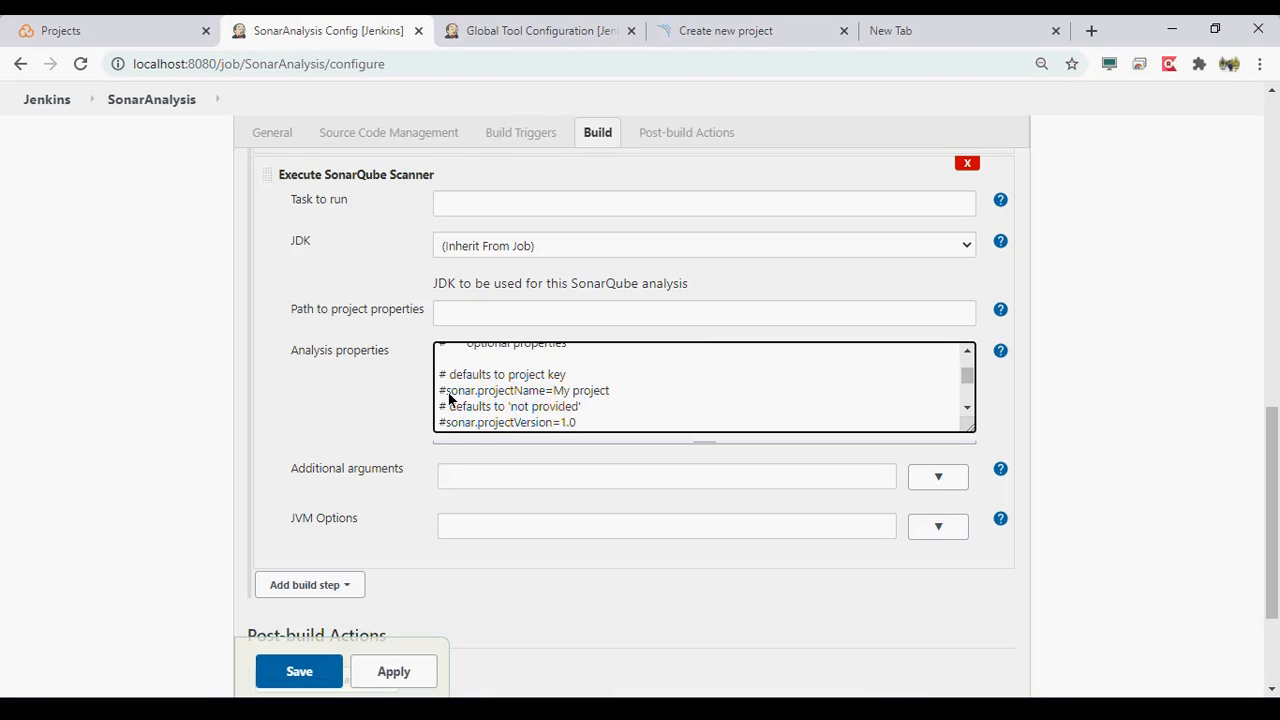
key(BackSpace)
key(End)
key(BackSpace)
key(BackSpace)
key(BackSpace)
key(BackSpace)
key(BackSpace)
key(BackSpace)
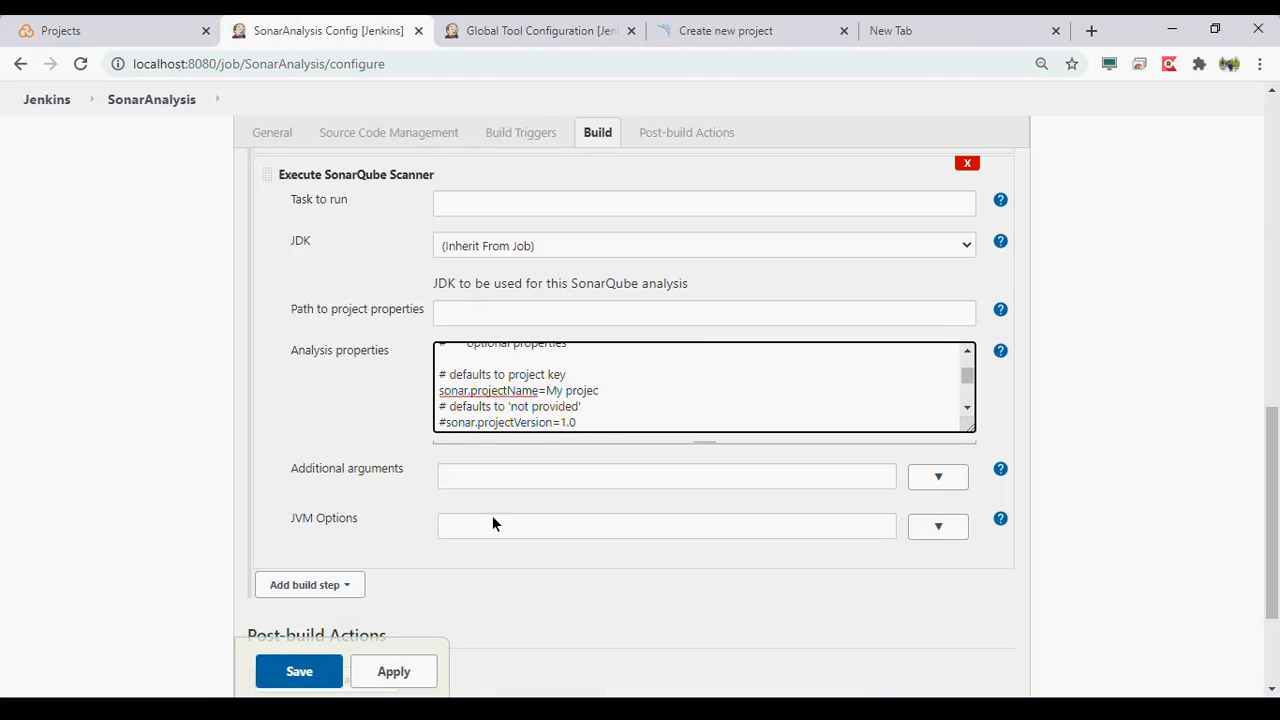
key(BackSpace)
key(BackSpace)
key(BackSpace)
key(BackSpace)
text(d)
key(BackSpace)
text(eDevopsguru.maven.)
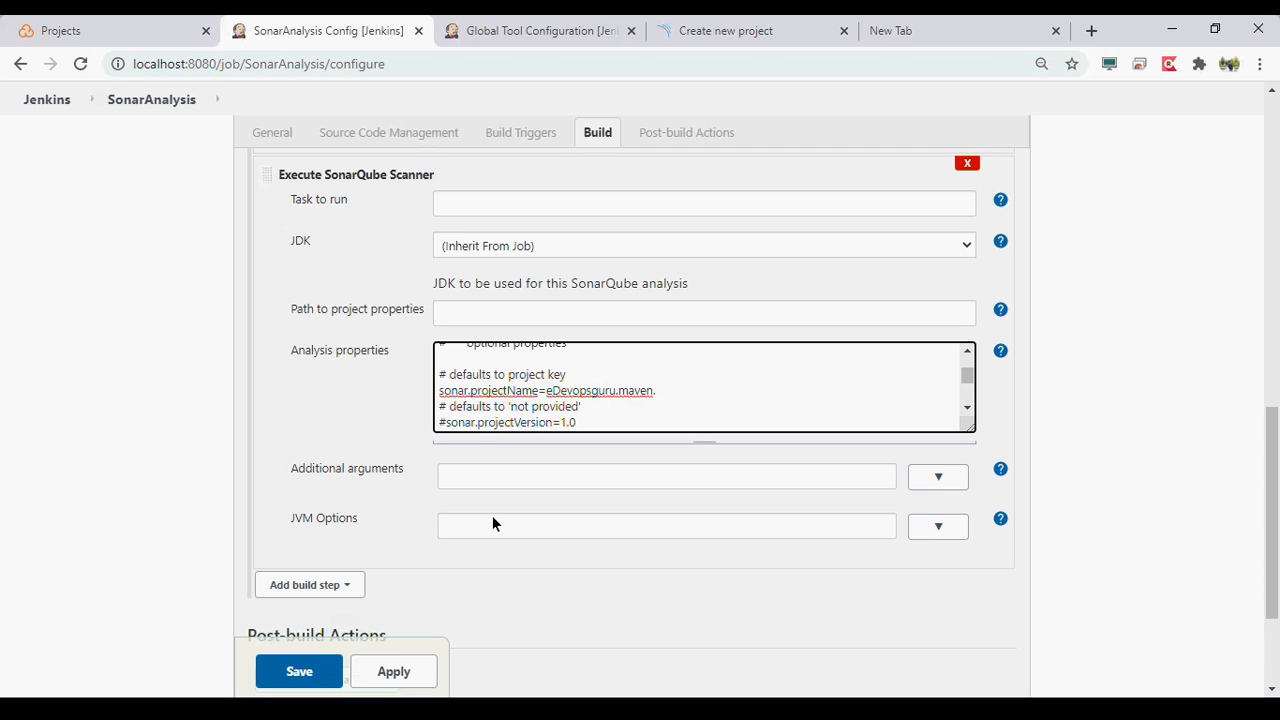
text(project)
- Delete the commented-out sonar.projectVersion line from the analysis properties
key(Down)
key(Down)
key(Down)
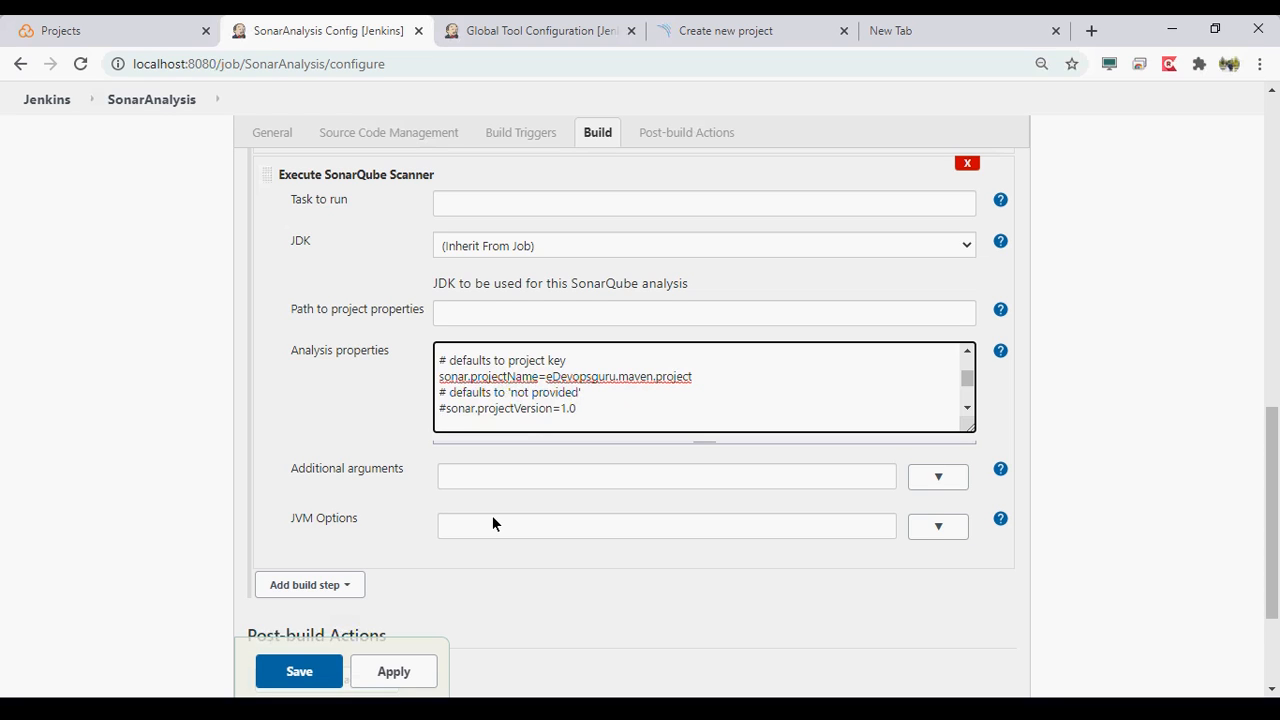
key(shift+Home)
key(BackSpace)
- Go to the sonar.sources line and check where the src folder sits in the java-maven-junit-helloworld-master project folder
key(Down)
key(Down)
key(Down)
key(Down)
key(Down)
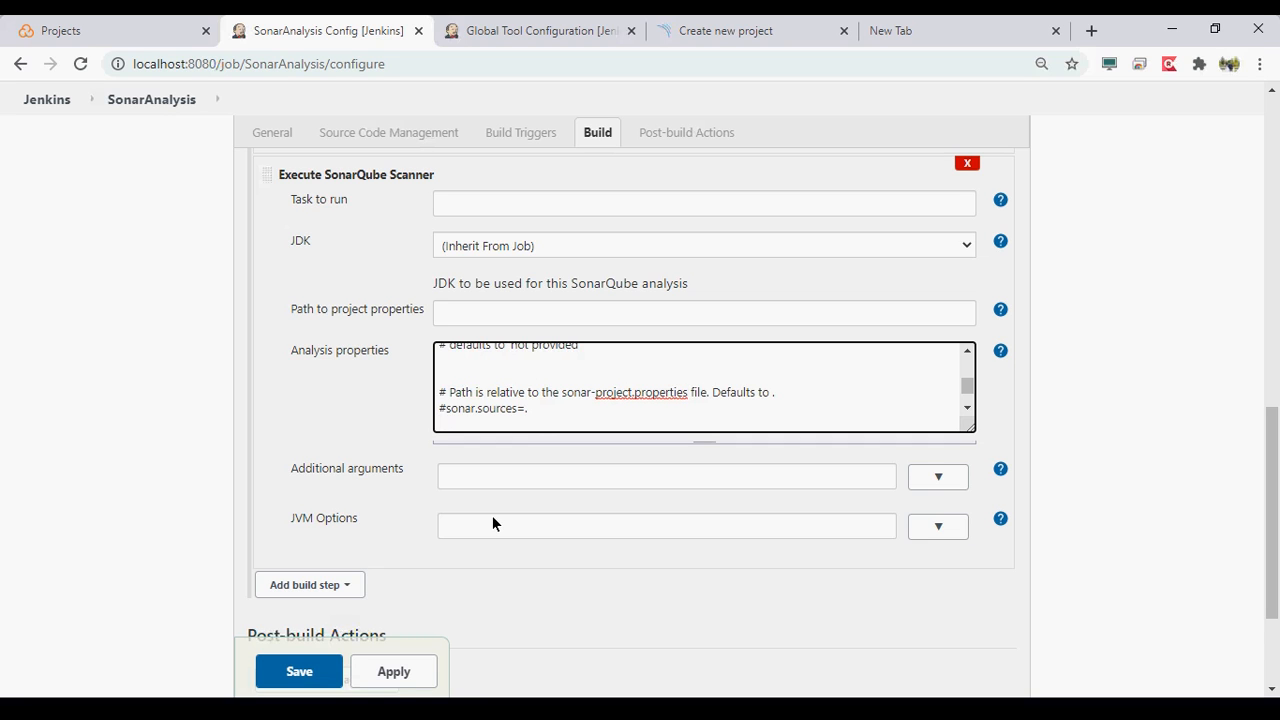
key(alt+Tab)
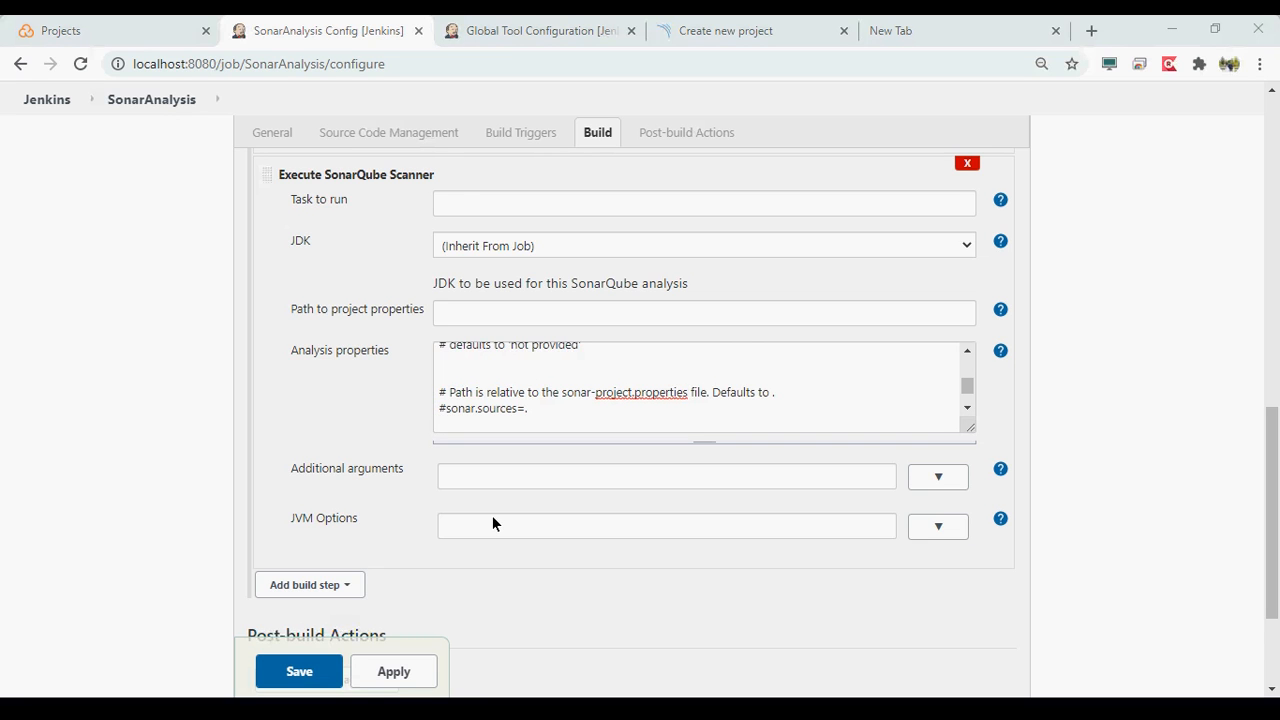
key(alt+Tab)
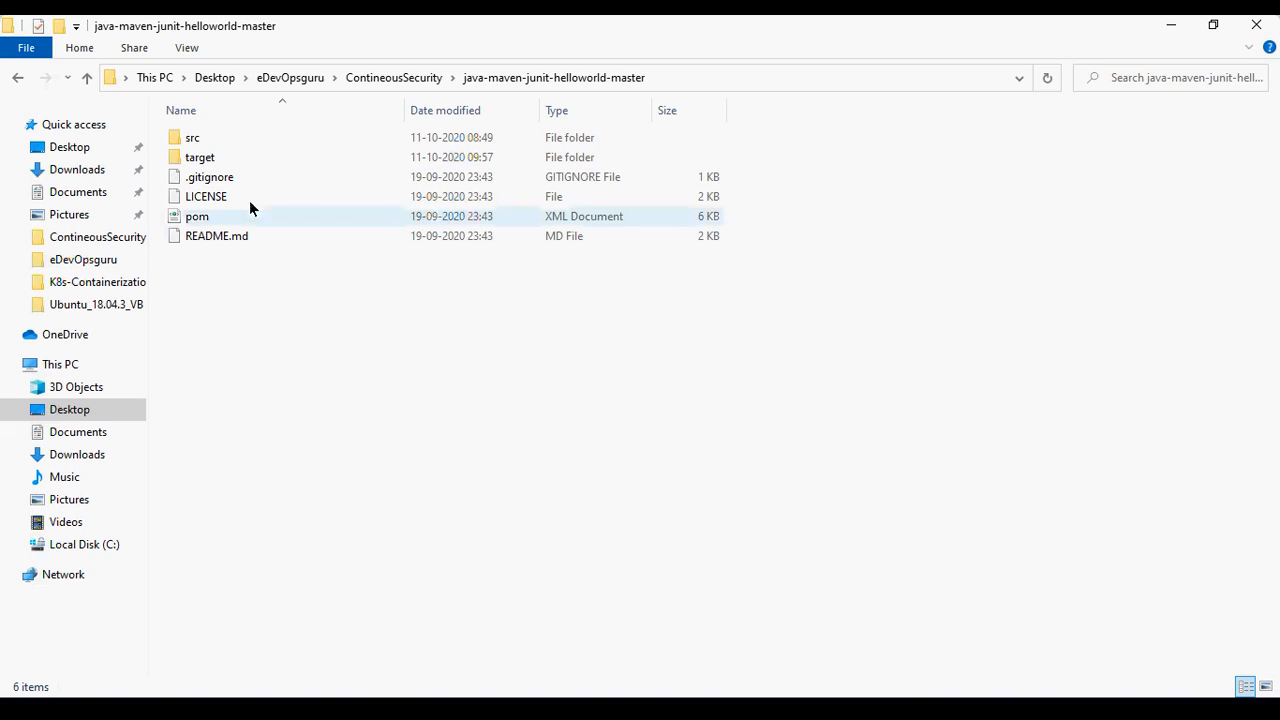
click(221, 144)
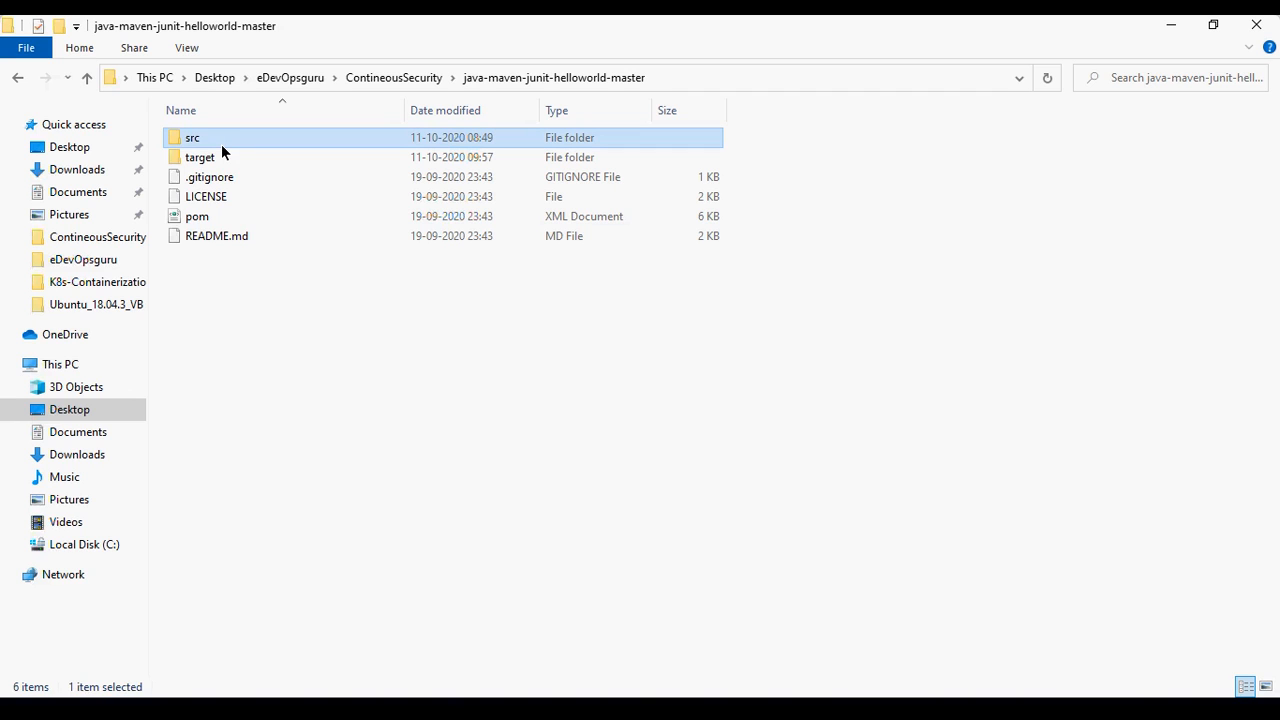
key(alt+Tab)
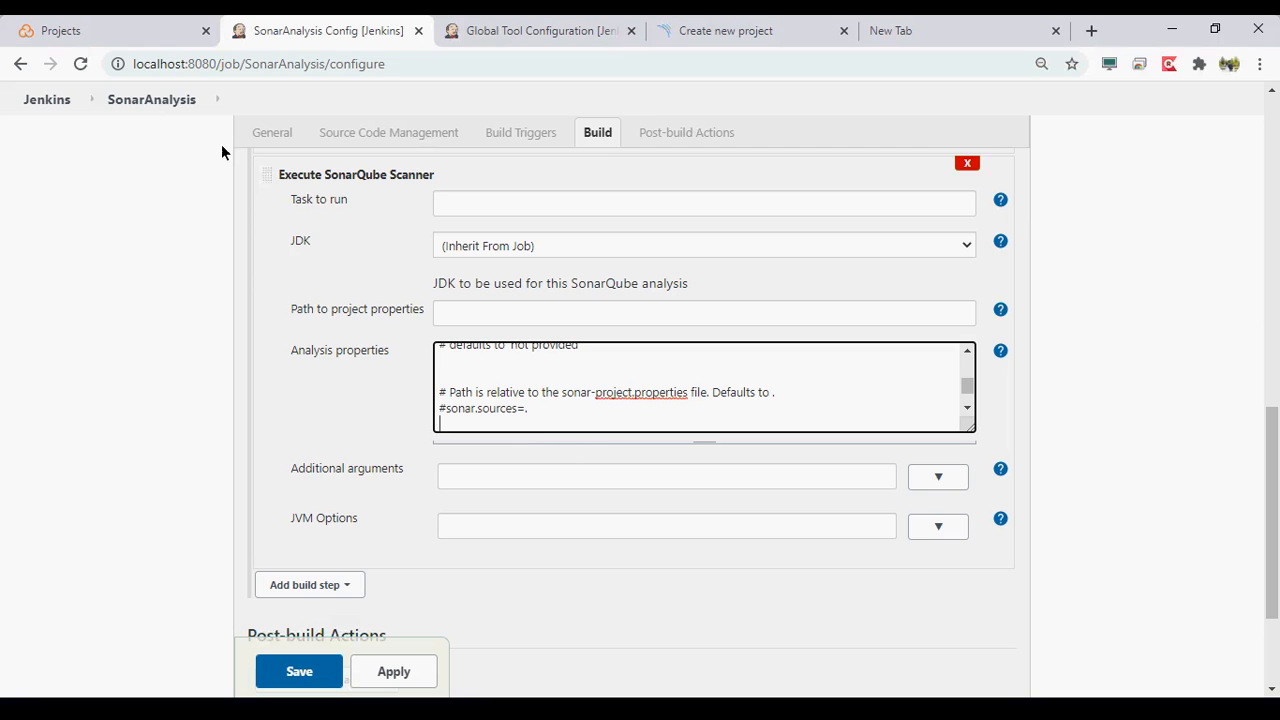
- Uncomment the sonar.sources=. property in the scanner step's analysis properties
click(545, 406)
key(Home)
key(Delete)
key(End)
text(# Encoding of the source code. Default is default system encoding #sonar.sourceEncoding=UTF-8)
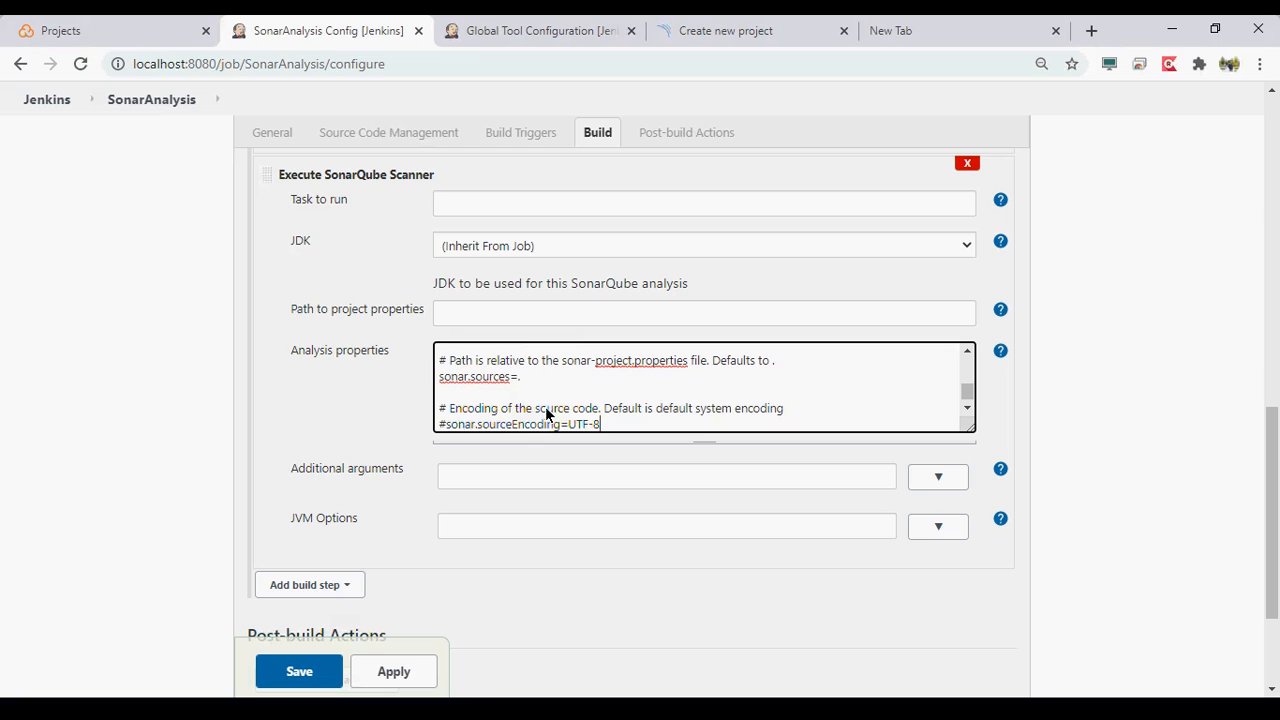
- Apply and save the SonarAnalysis job configuration
click(423, 681)
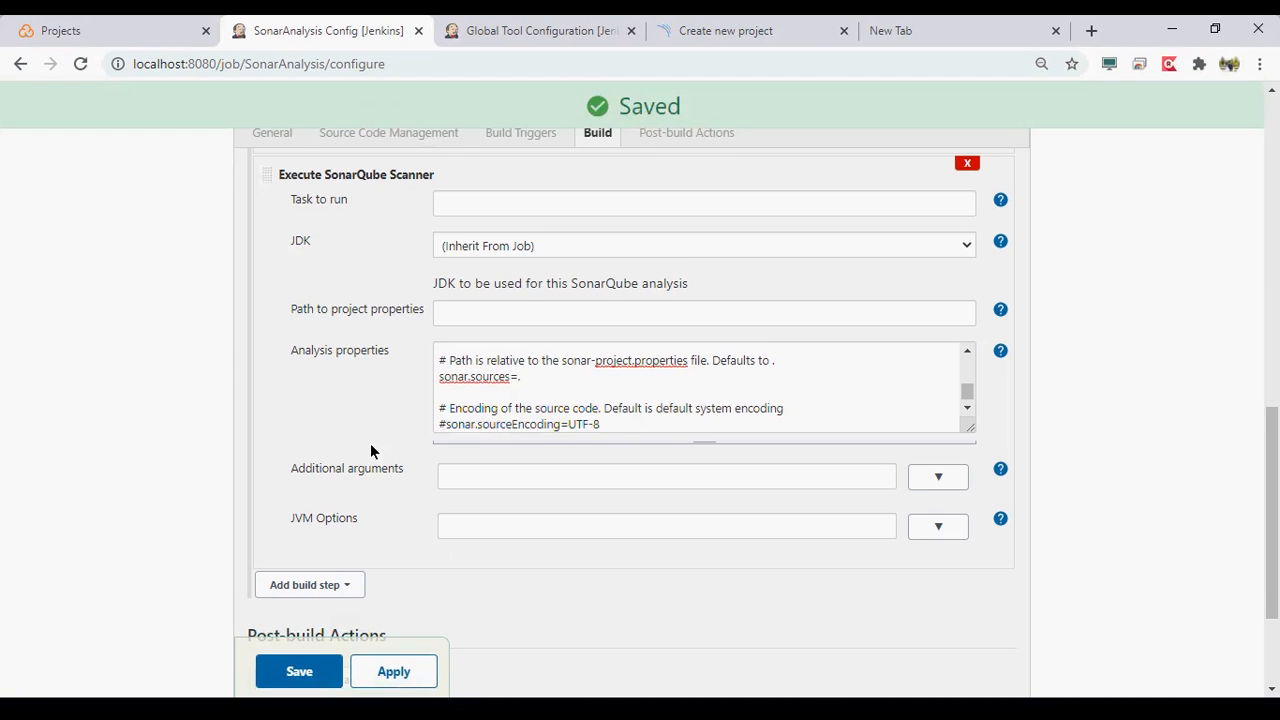
scroll(370, 450, down, 3)
click(300, 577)
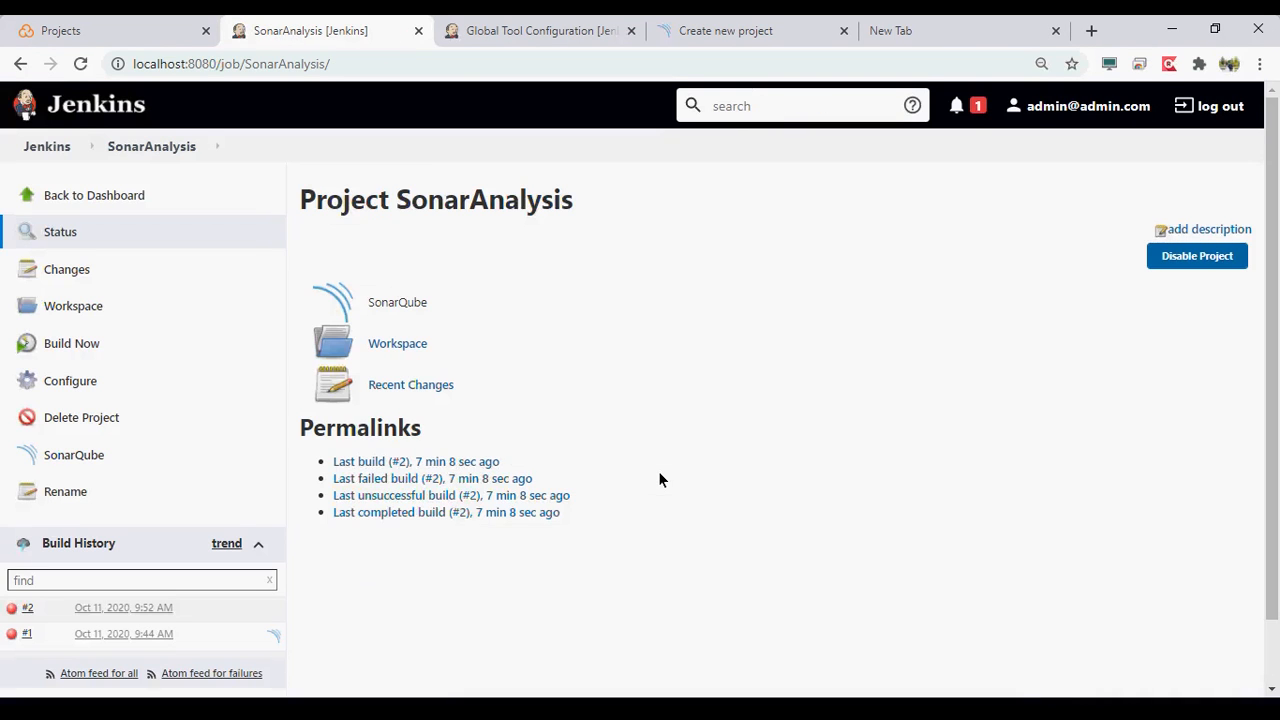
- Open the console output of SonarAnalysis build #2 and examine the Maven log for the cause of the failed build
click(123, 607)
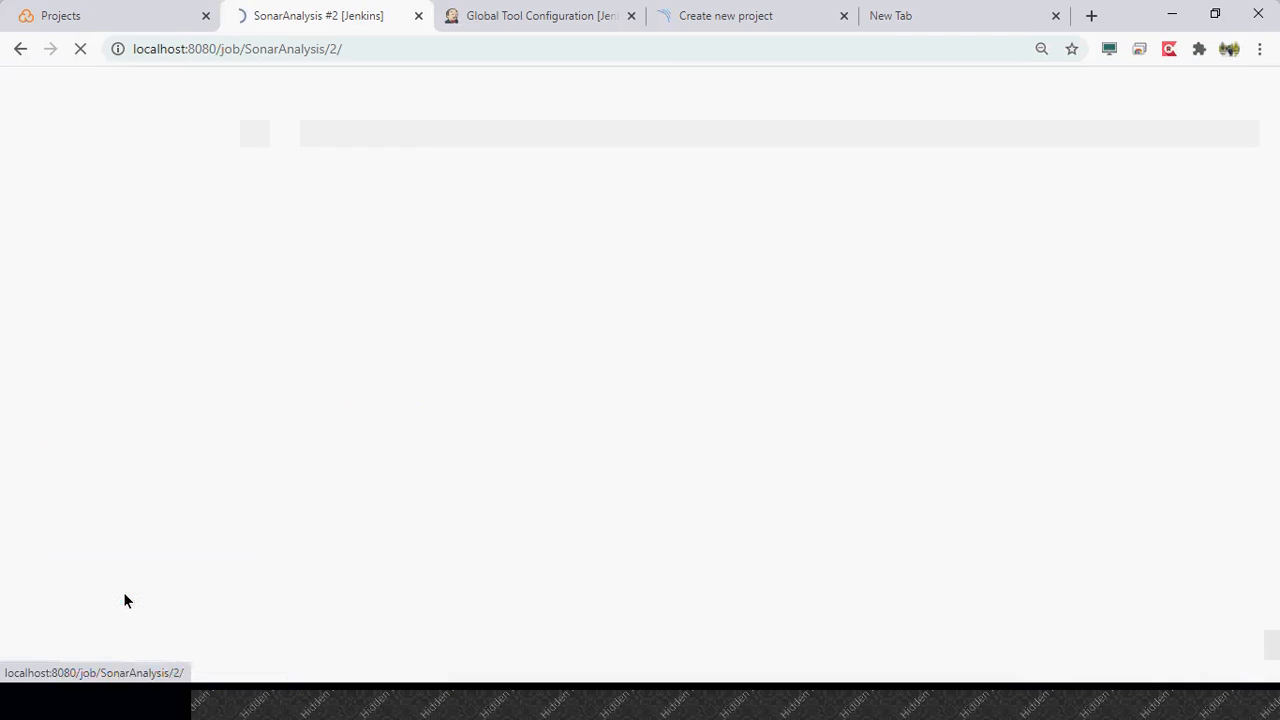
click(77, 295)
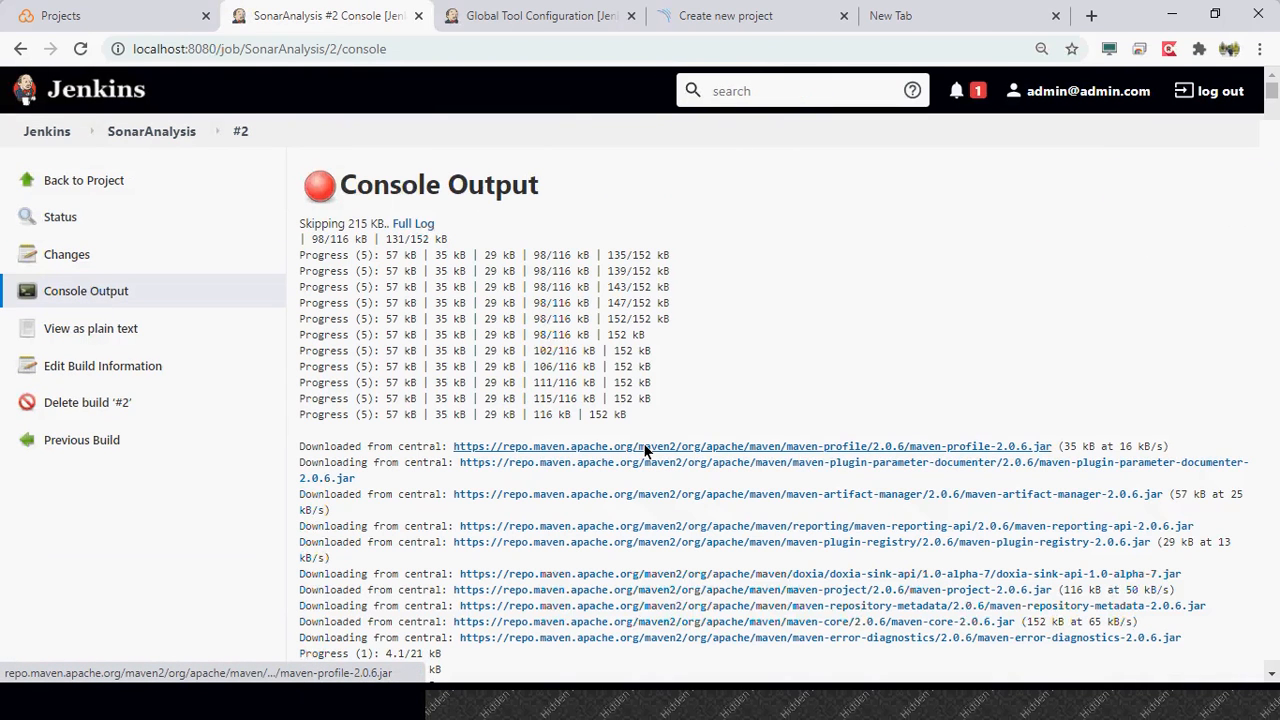
scroll(645, 452, down, 1)
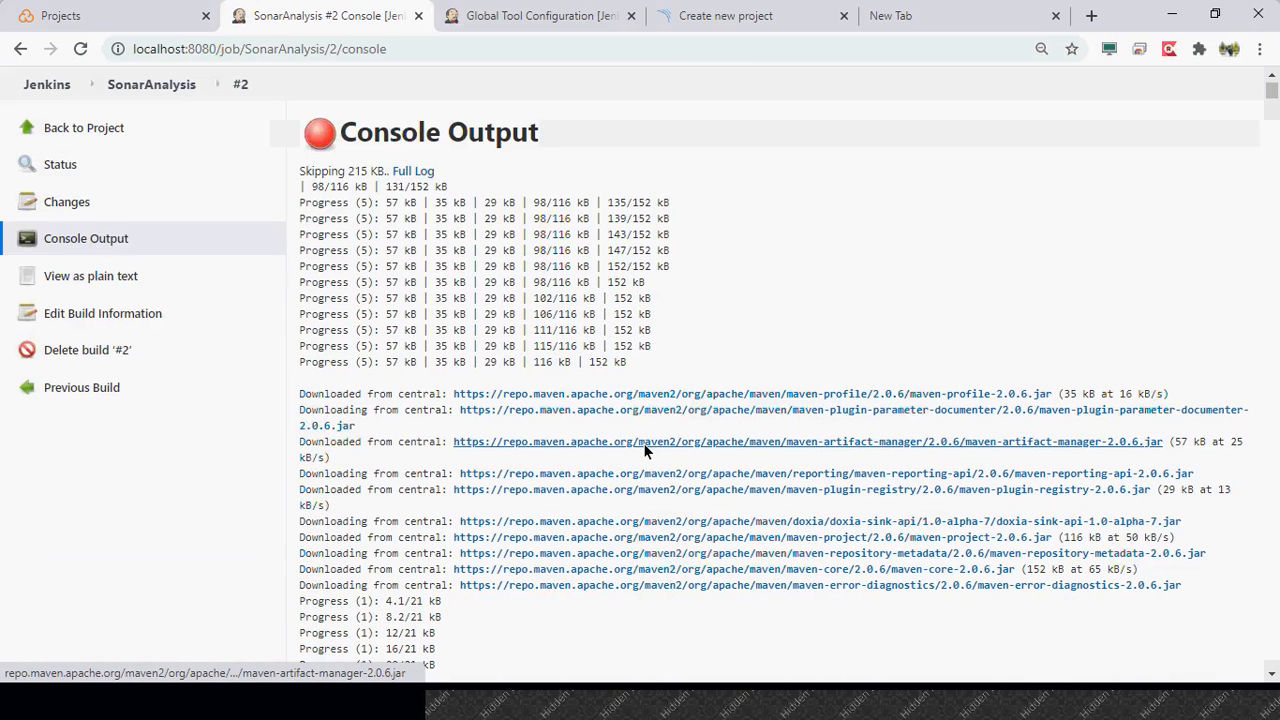
scroll(645, 452, down, 4)
scroll(645, 452, down, 3)
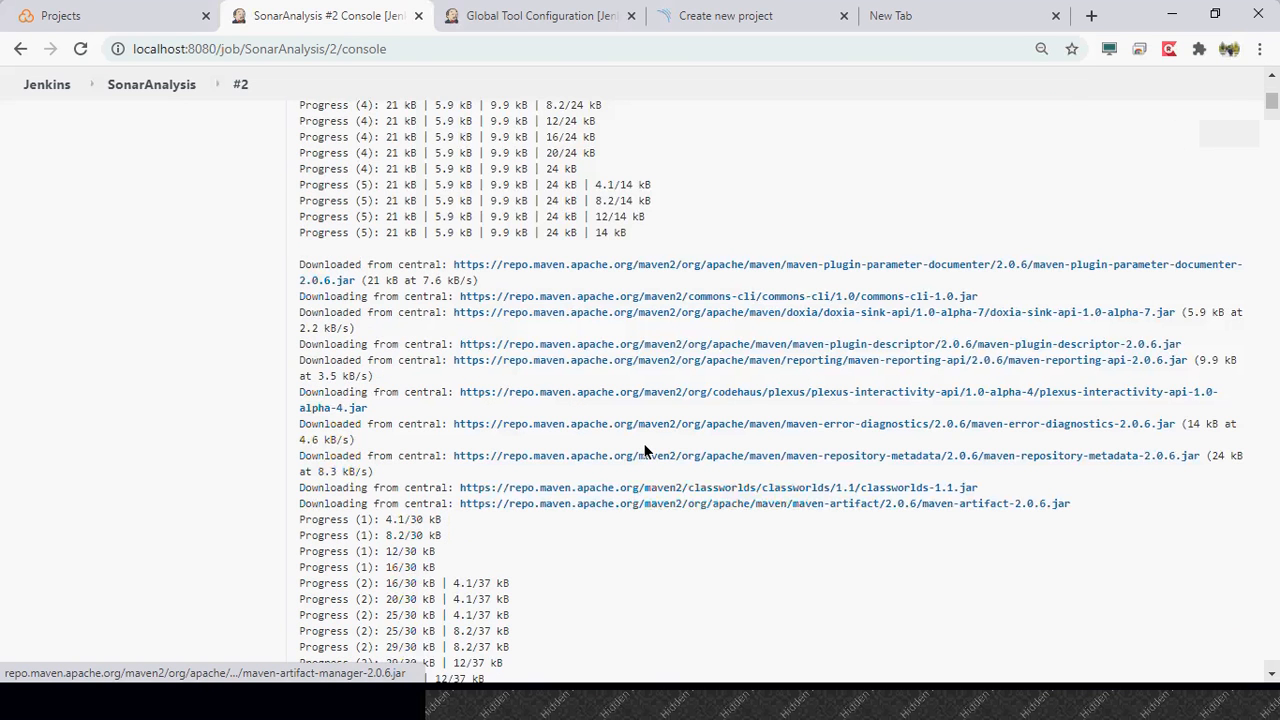
scroll(645, 452, down, 4)
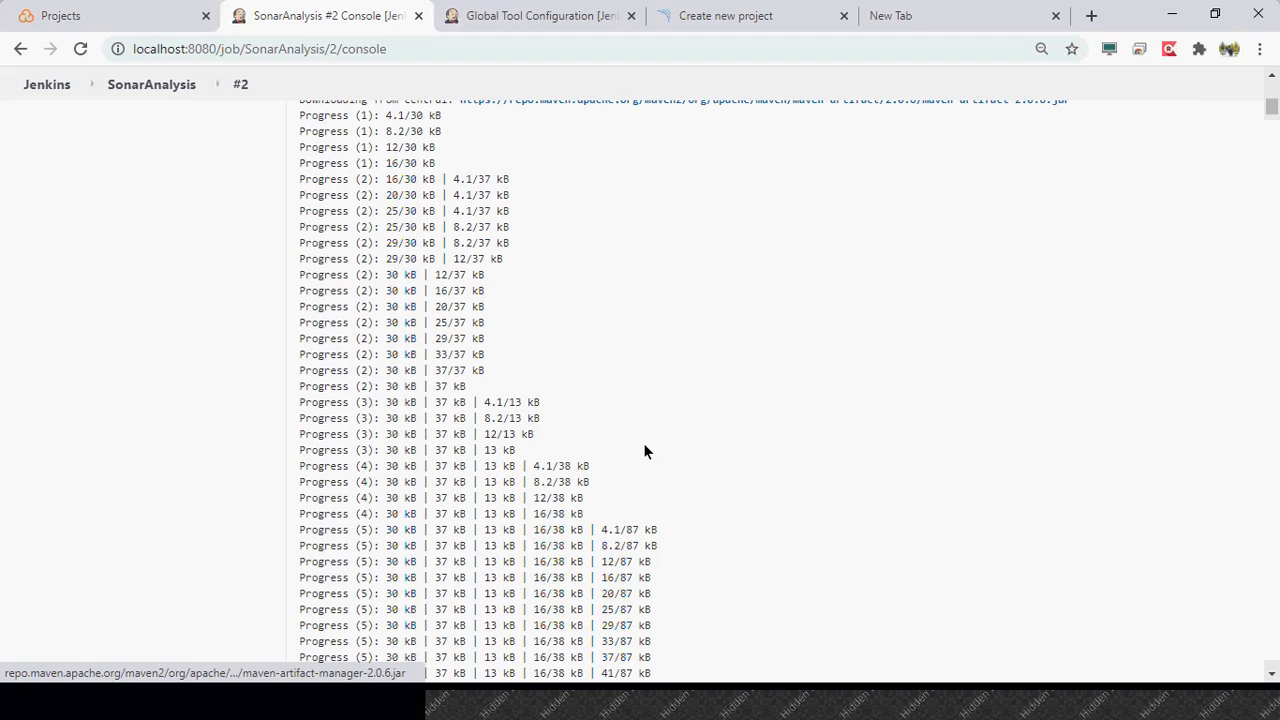
scroll(643, 451, down, 6)
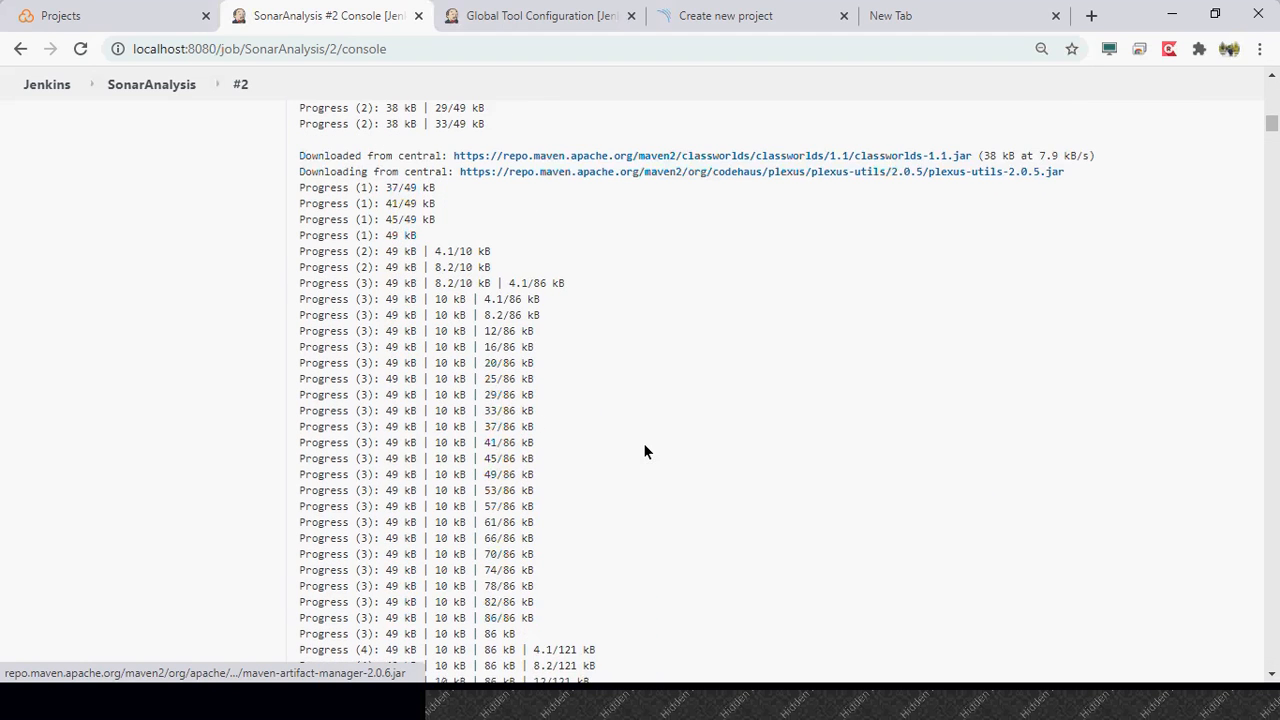
scroll(644, 446, down, 4)
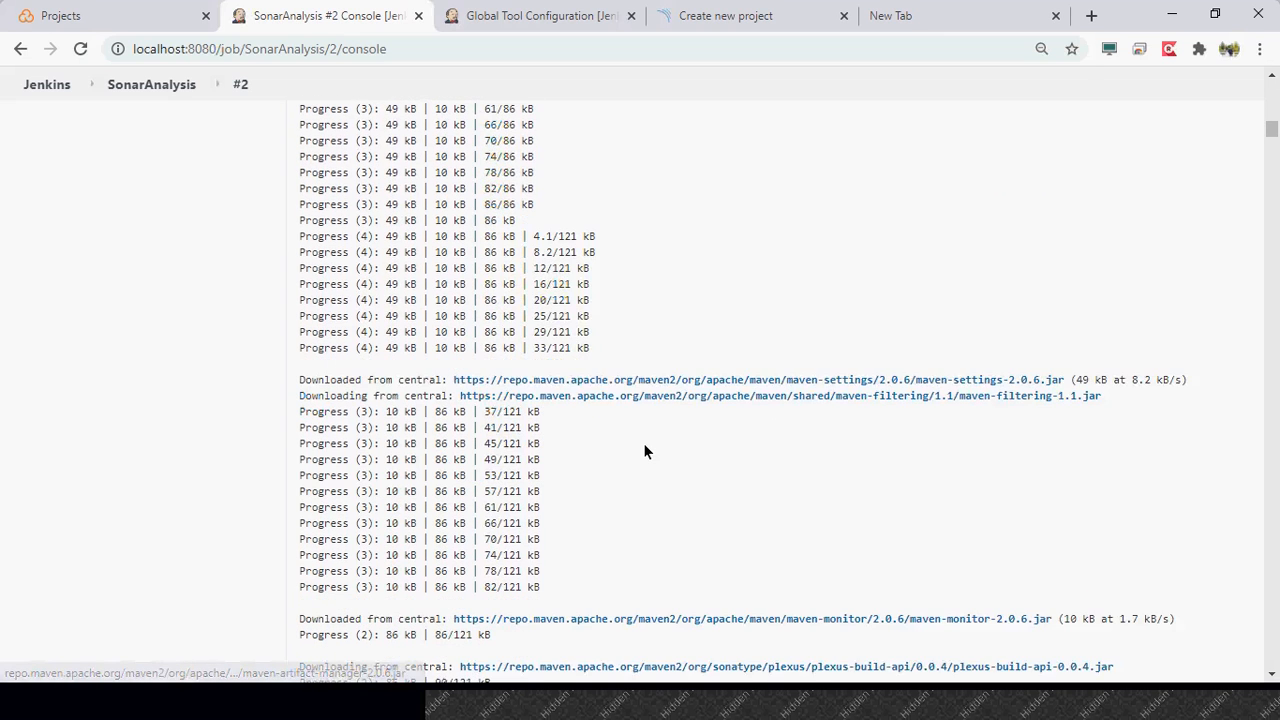
scroll(645, 452, down, 2)
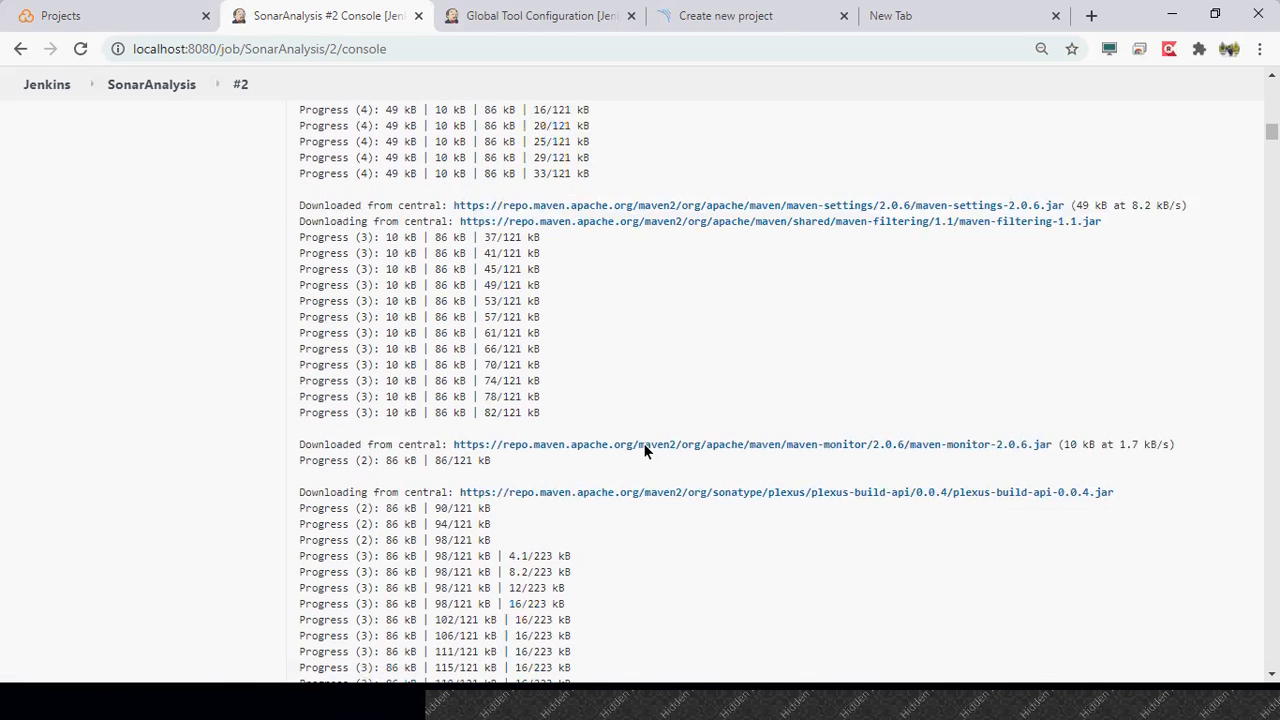
scroll(645, 452, down, 5)
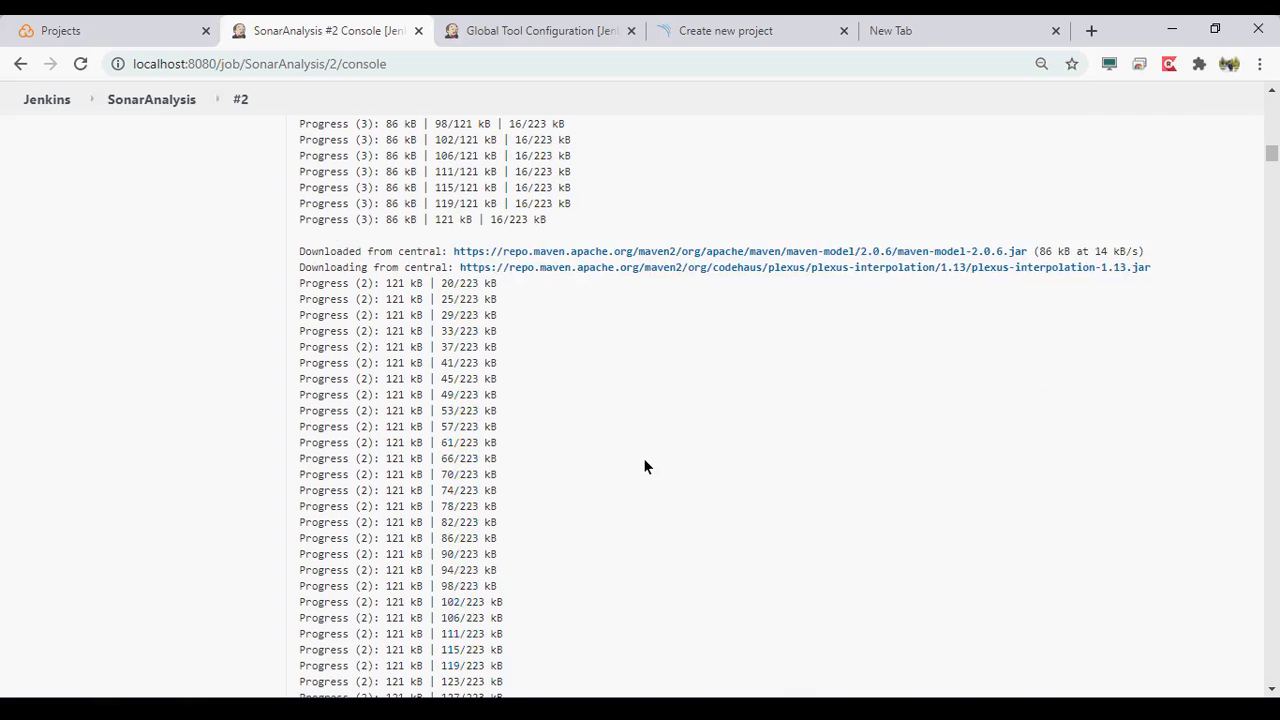
scroll(645, 465, down, 8)
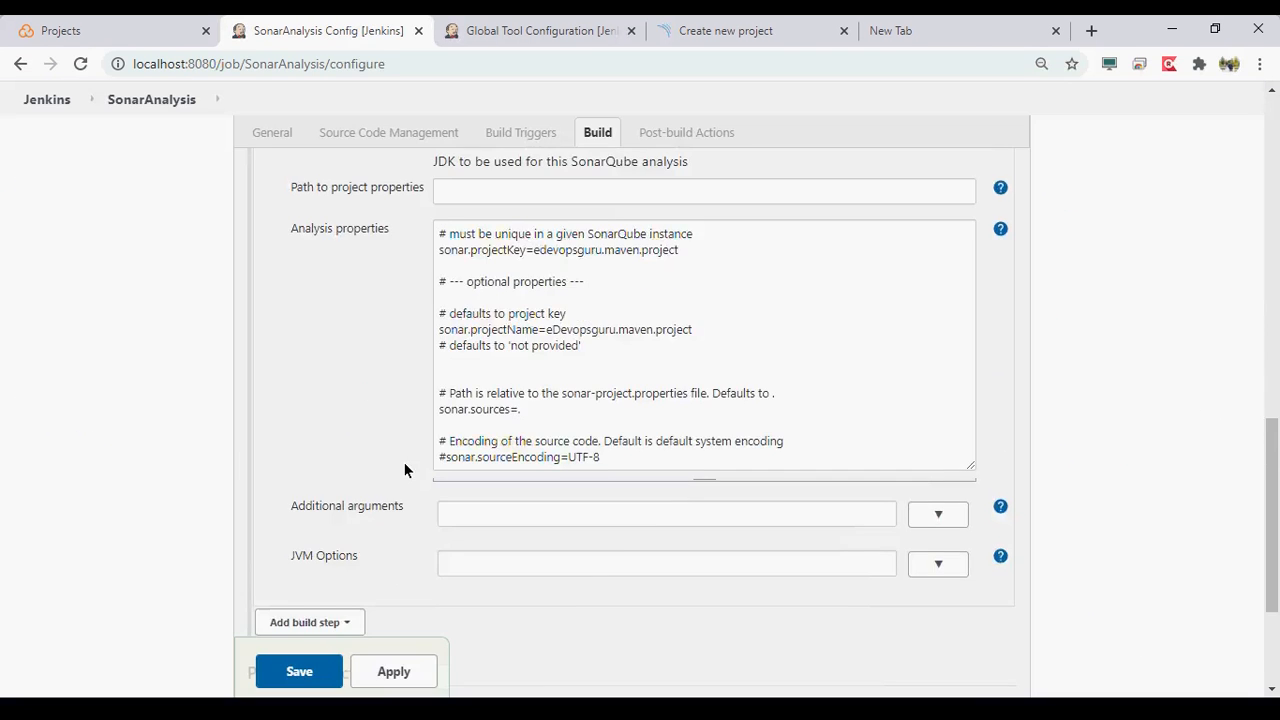
- Add the -DskipTests option to the clean install Maven goals, save the SonarAnalysis job, and start a new build
scroll(404, 468, up, 4)
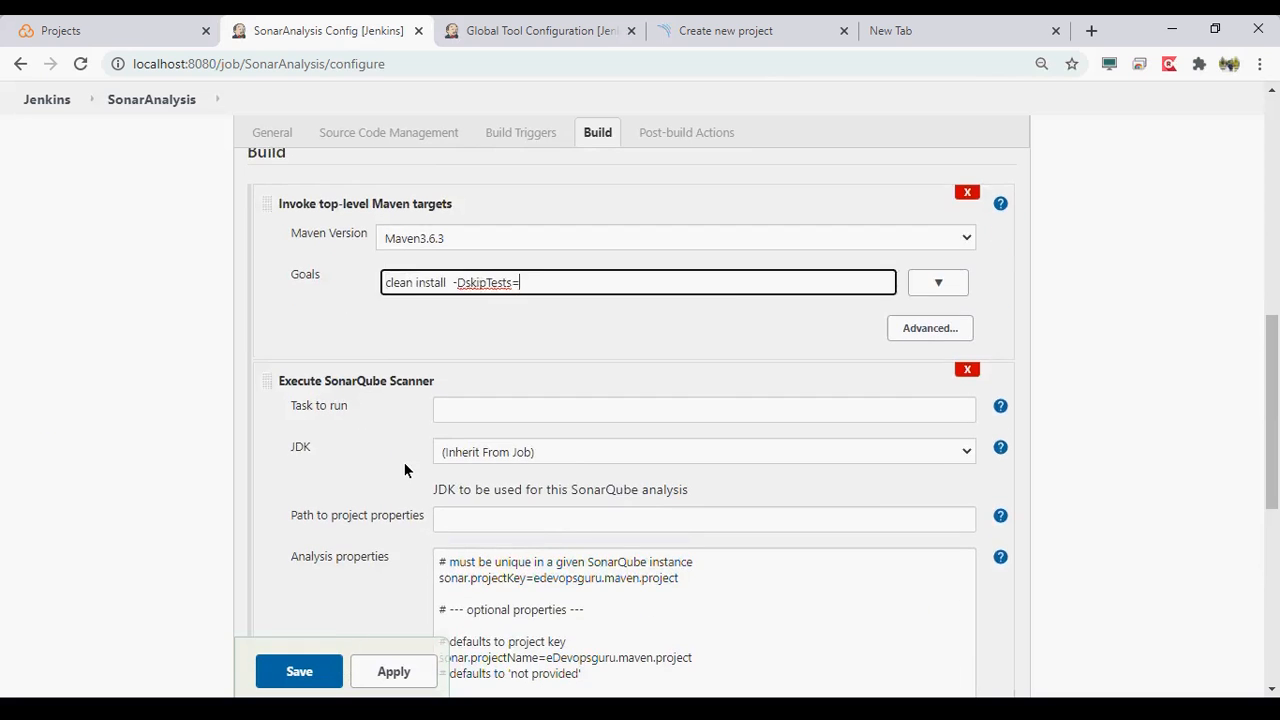
click(314, 672)
click(96, 345)
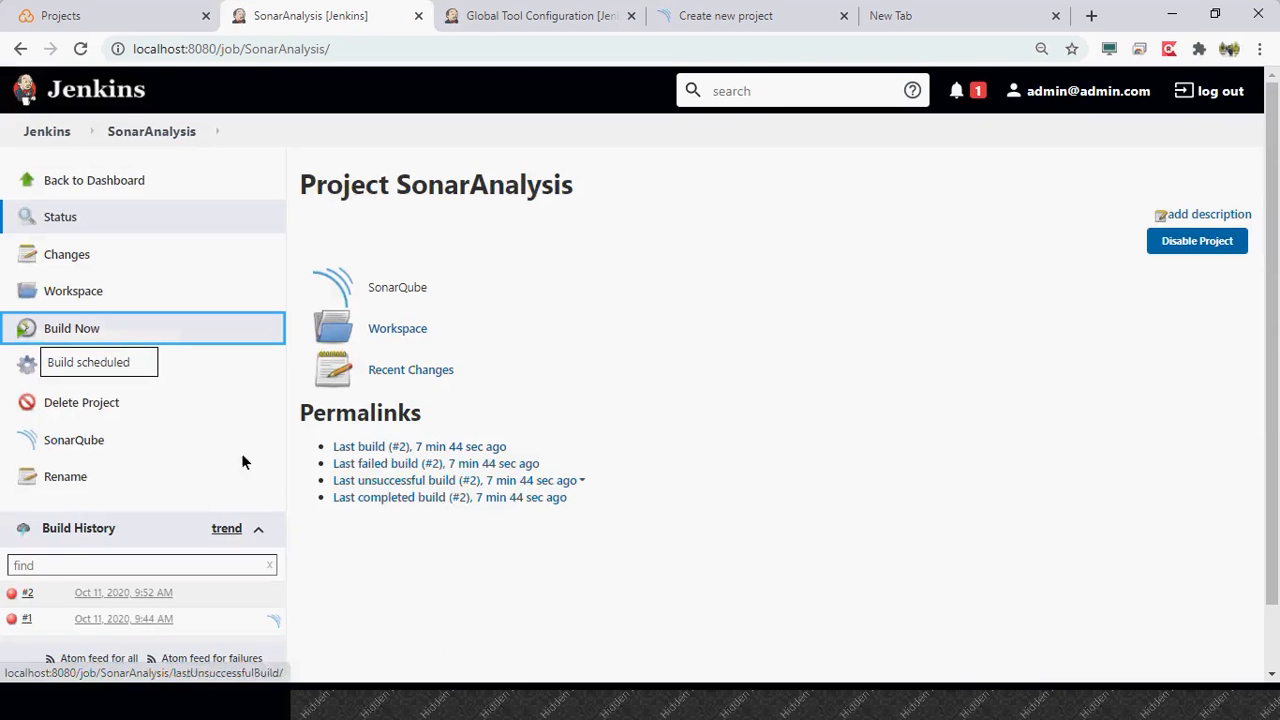
- Open build #3 of SonarAnalysis and examine the SonarScanner error and the scanner command in its console output
click(126, 606)
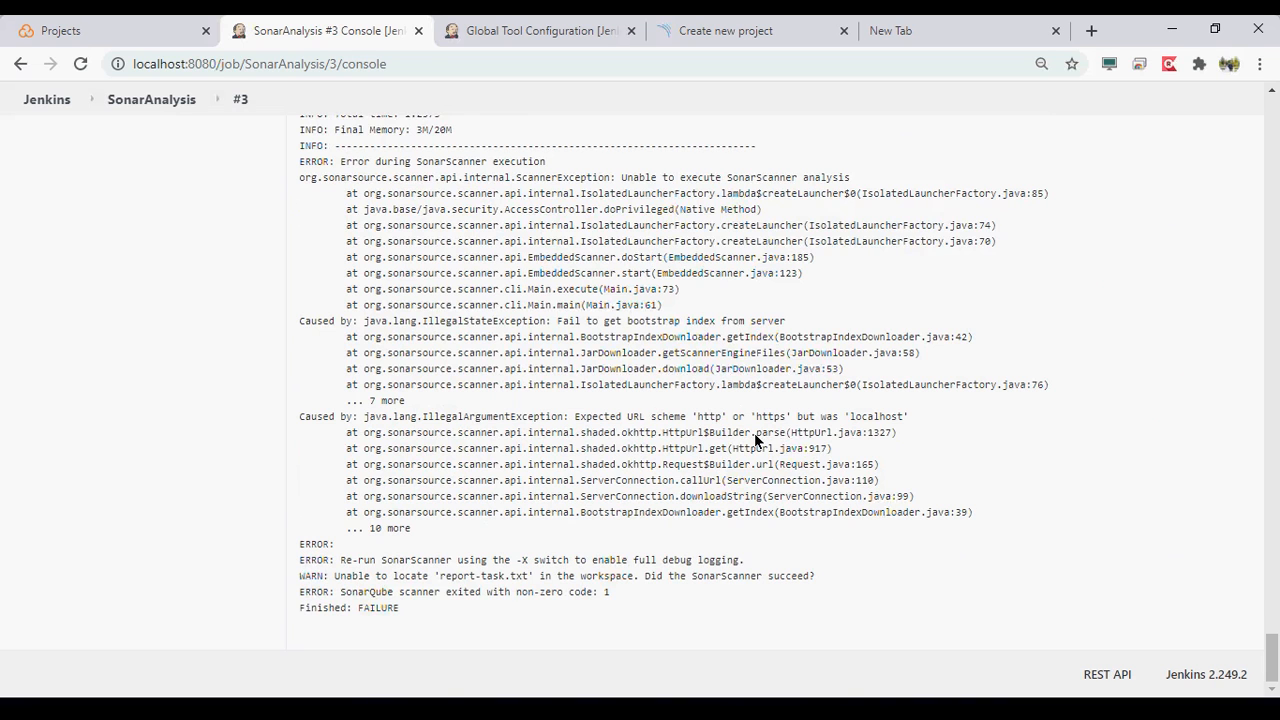
scroll(754, 433, up, 3)
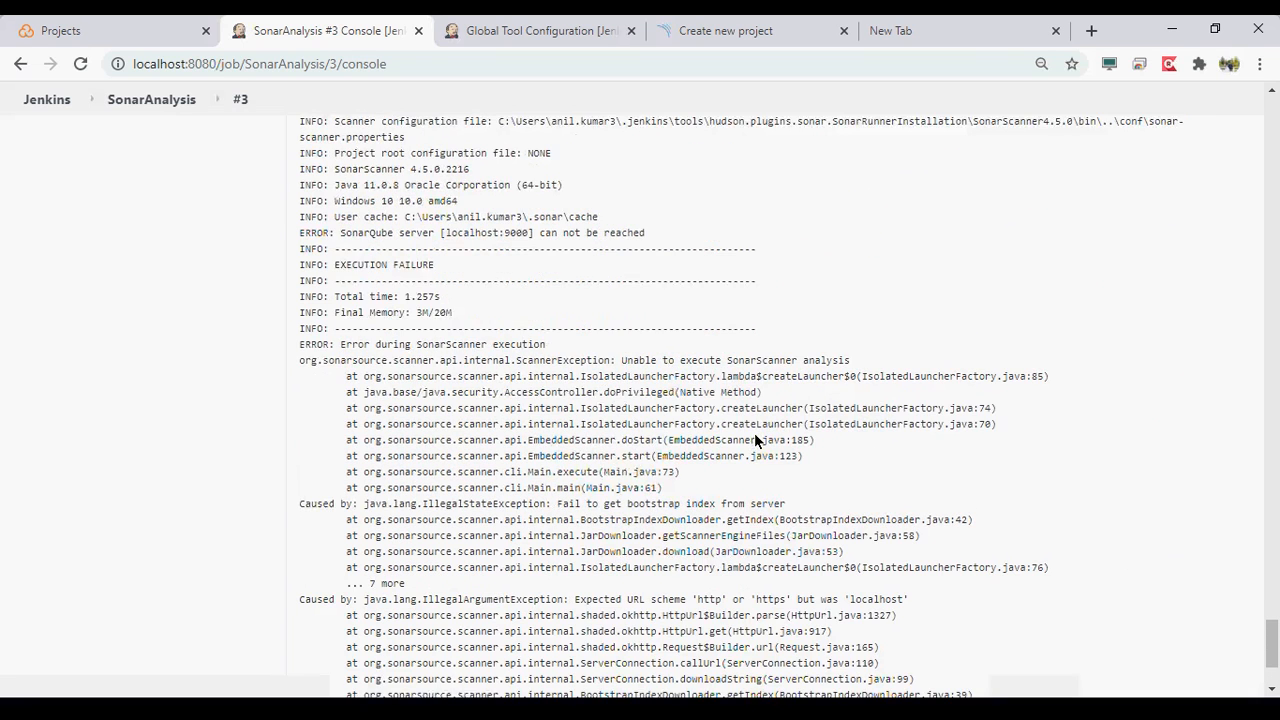
drag(340, 316, 603, 318)
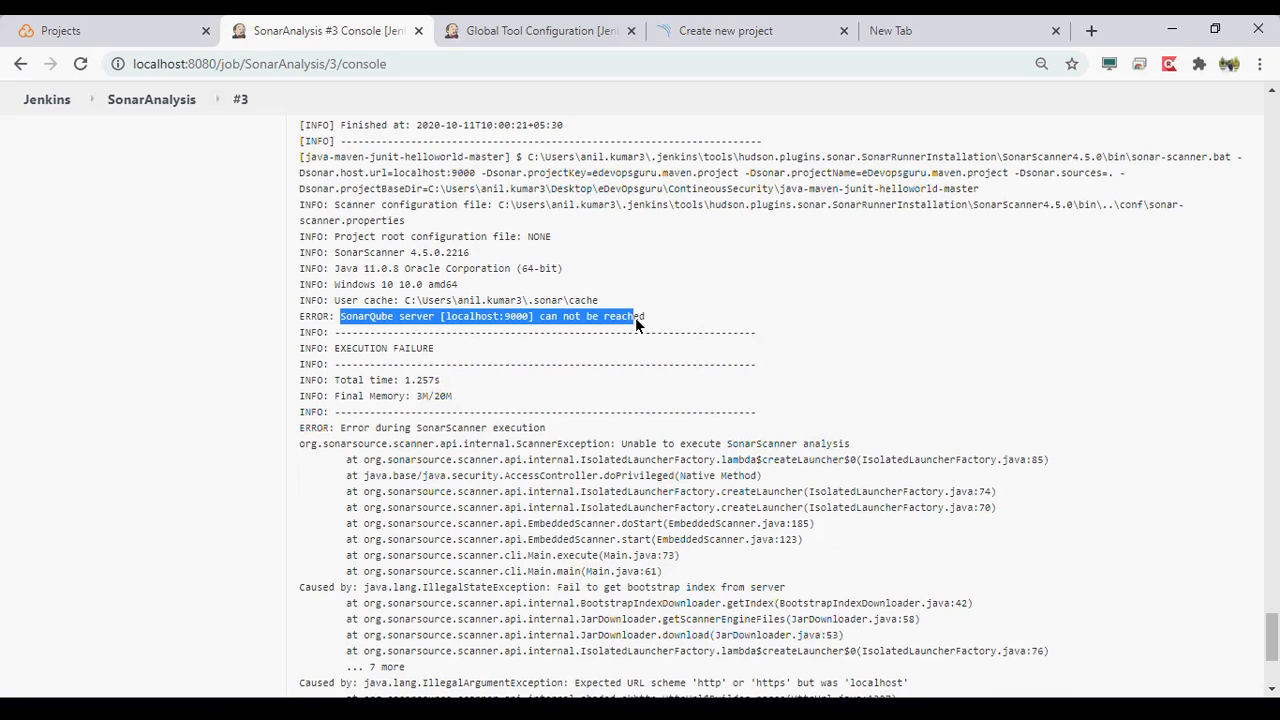
click(343, 323)
drag(340, 318, 640, 317)
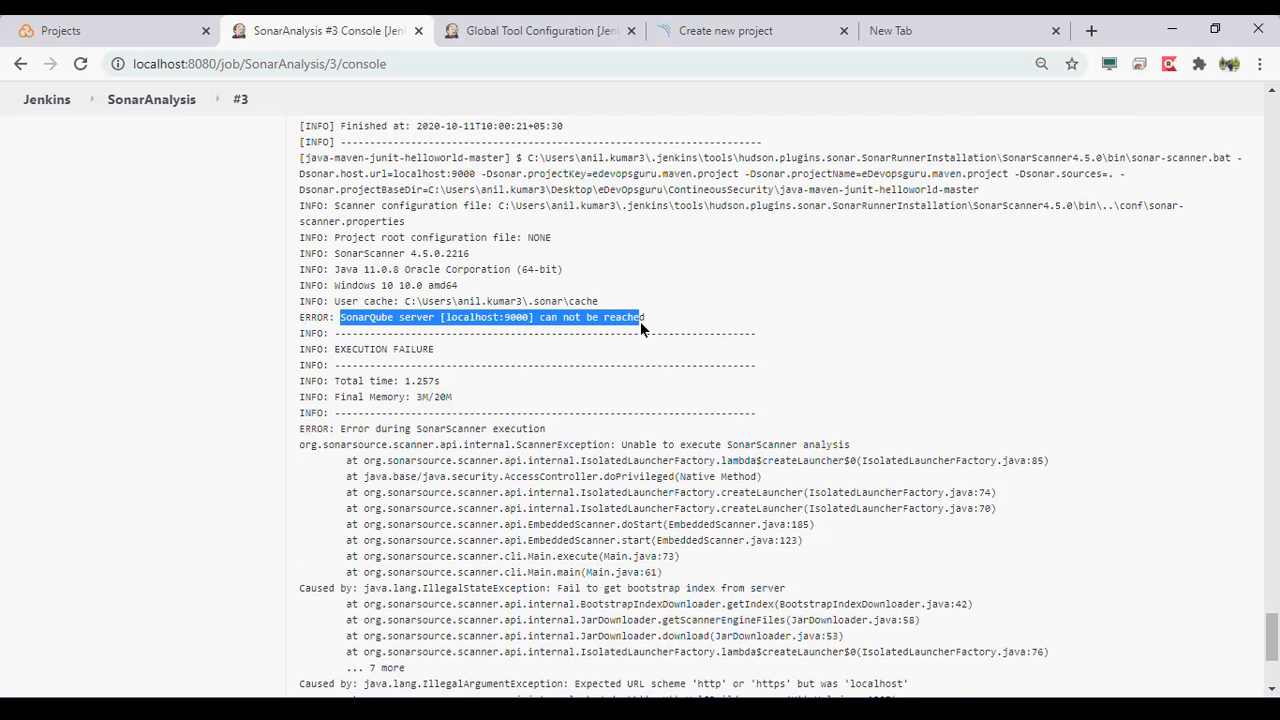
scroll(640, 323, up, 1)
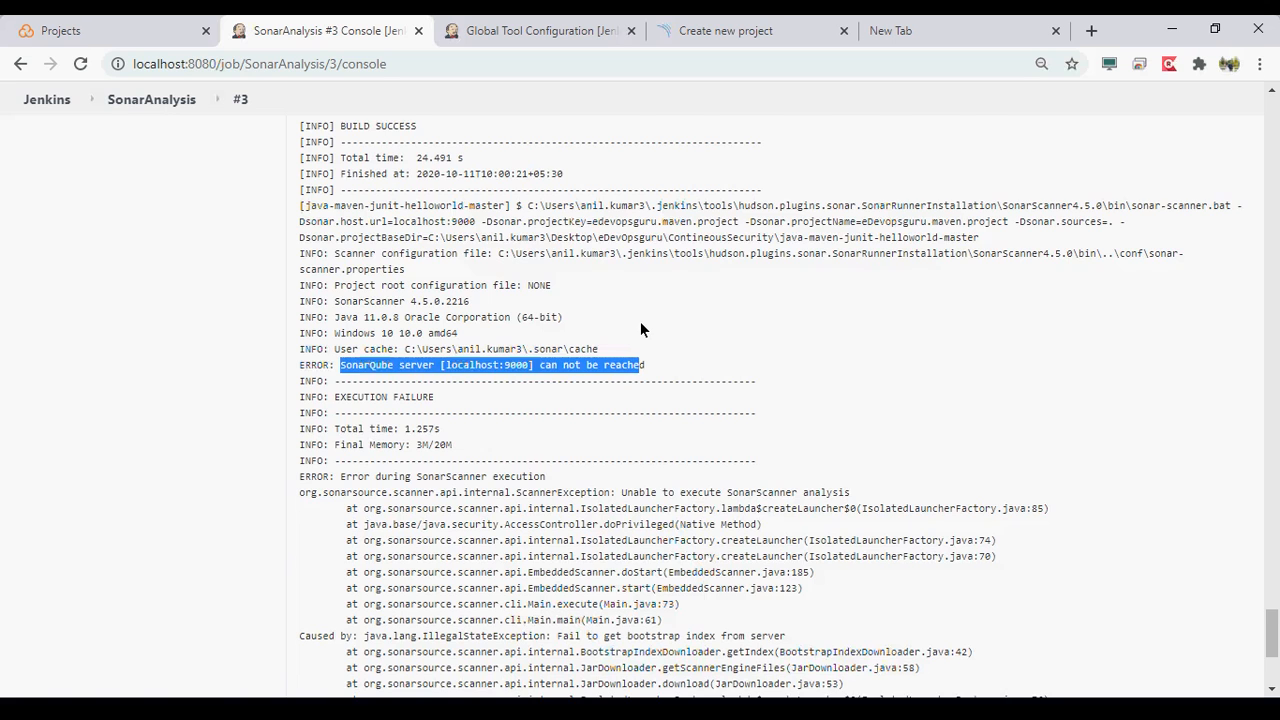
scroll(641, 330, up, 2)
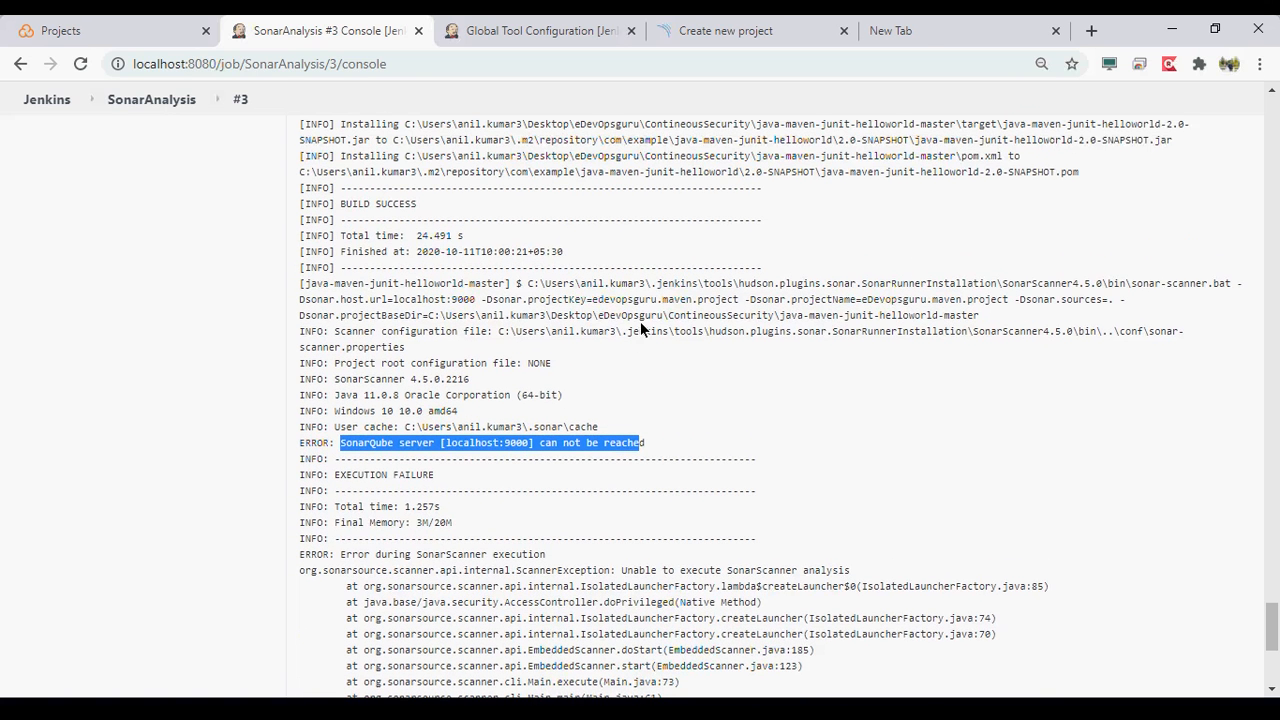
scroll(640, 328, up, 1)
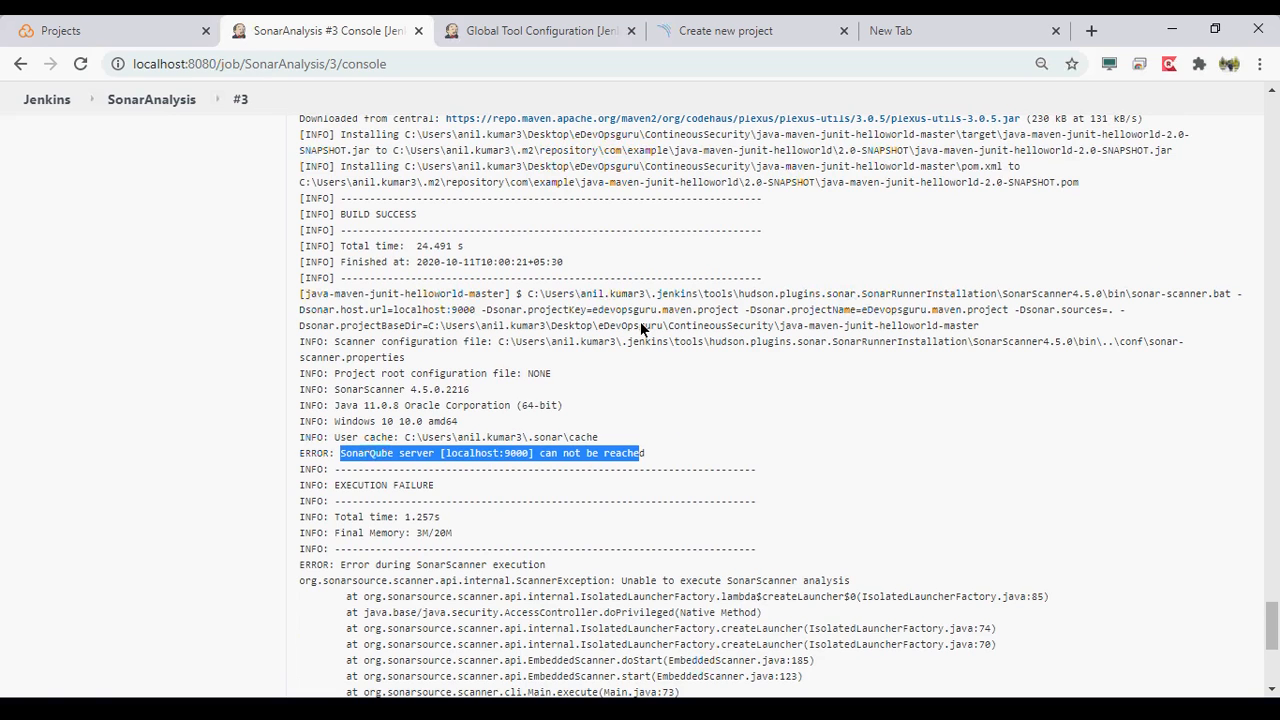
scroll(641, 328, up, 1)
scroll(641, 329, up, 1)
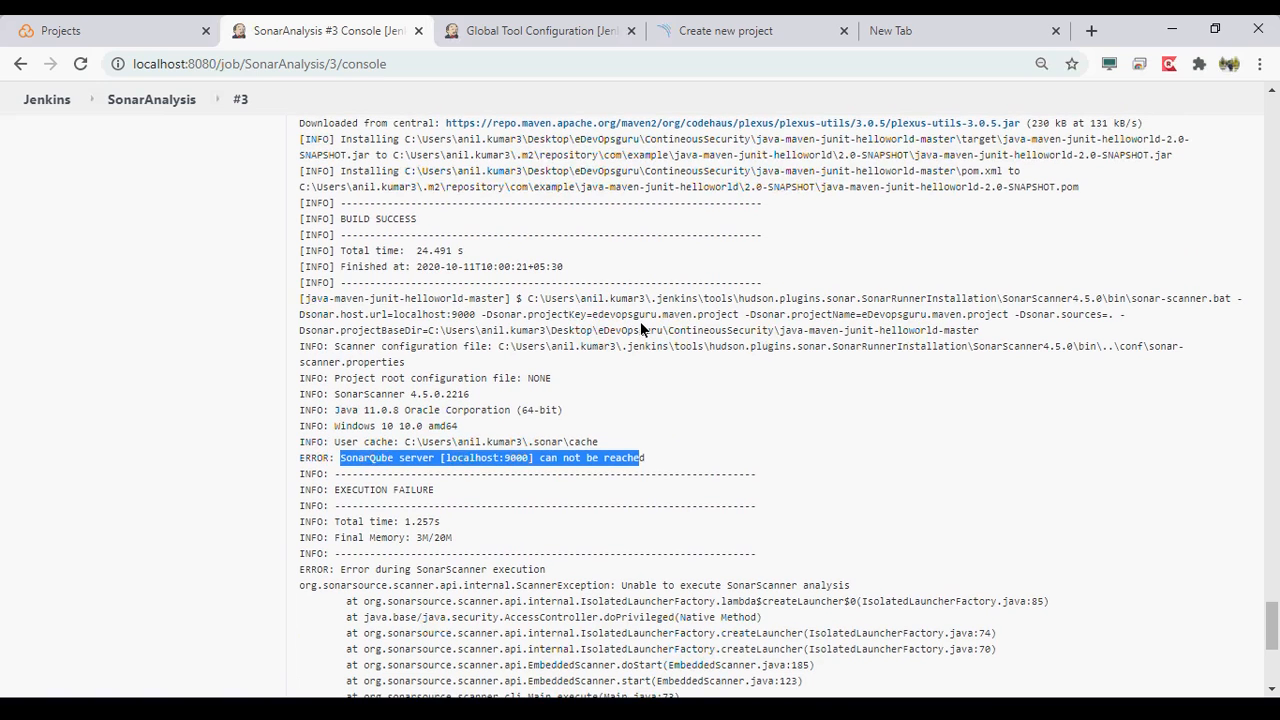
scroll(641, 323, down, 1)
scroll(641, 329, down, 1)
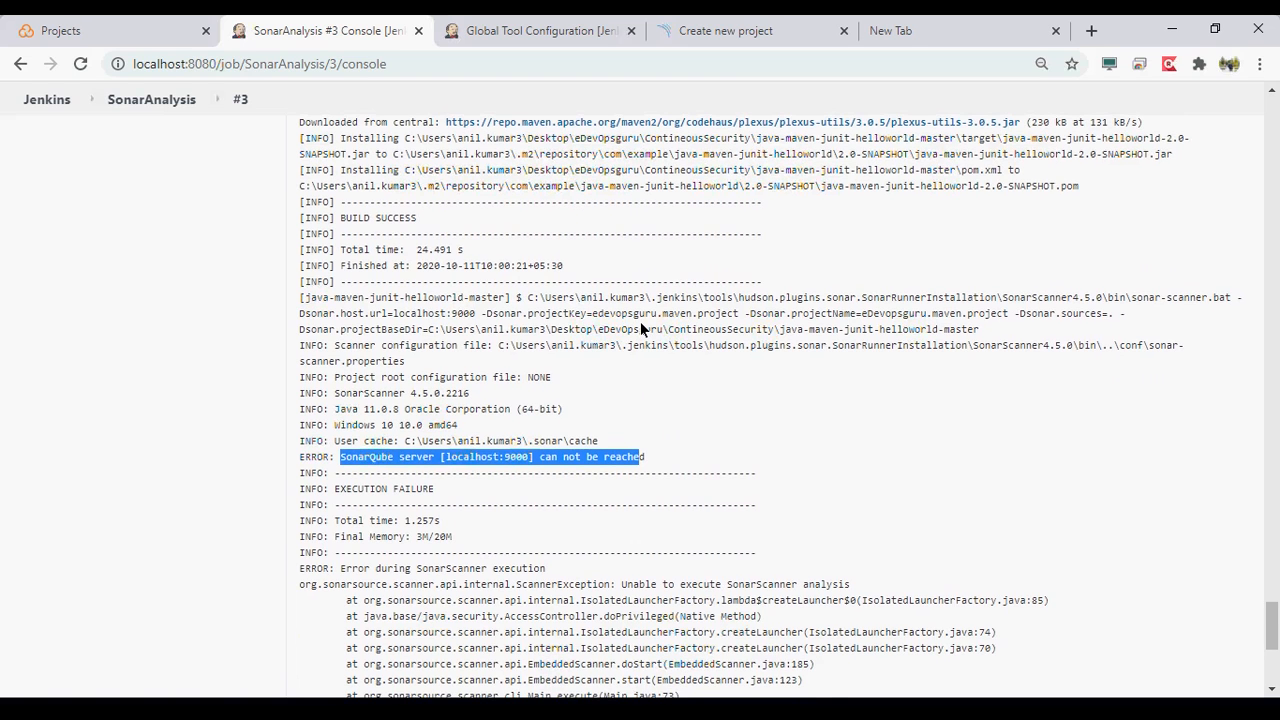
scroll(641, 327, down, 3)
scroll(641, 329, up, 1)
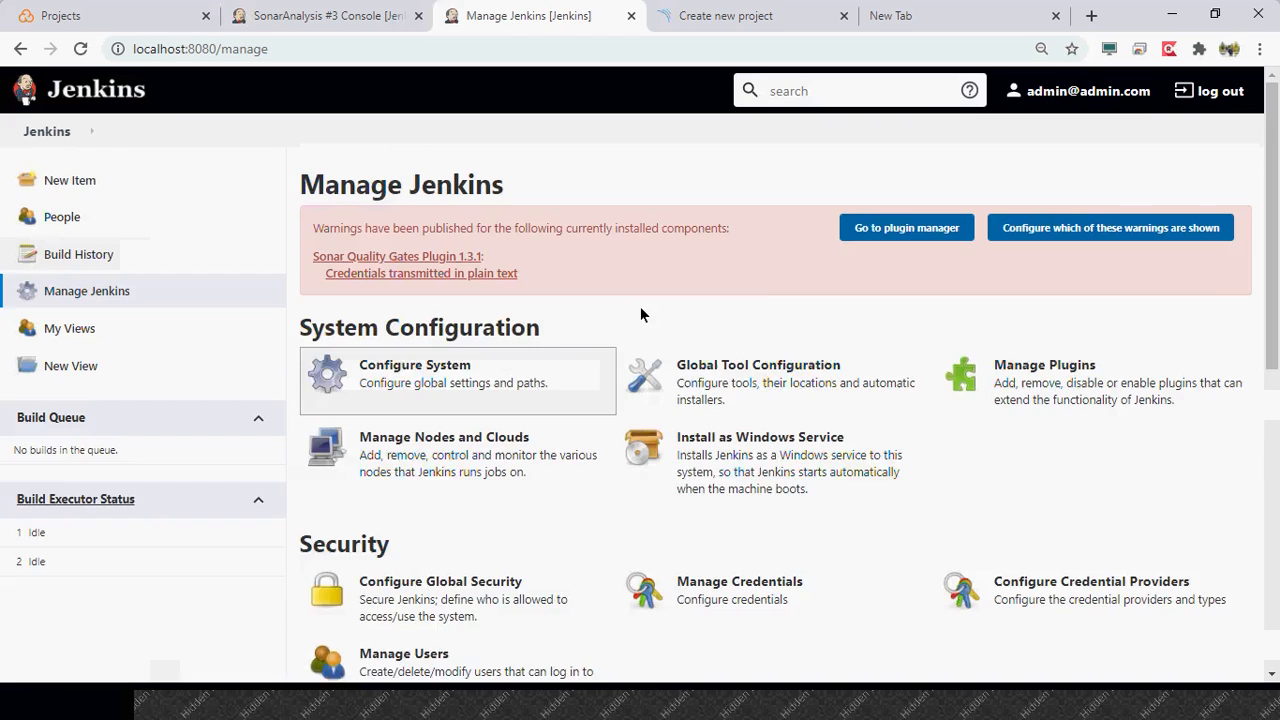
- Set the LocalSonarQubeServer URL to 127.0.0.1:9000 in the Jenkins system configuration and start adding a Jenkins credential for its authentication token
click(426, 369)
scroll(426, 369, down, 2)
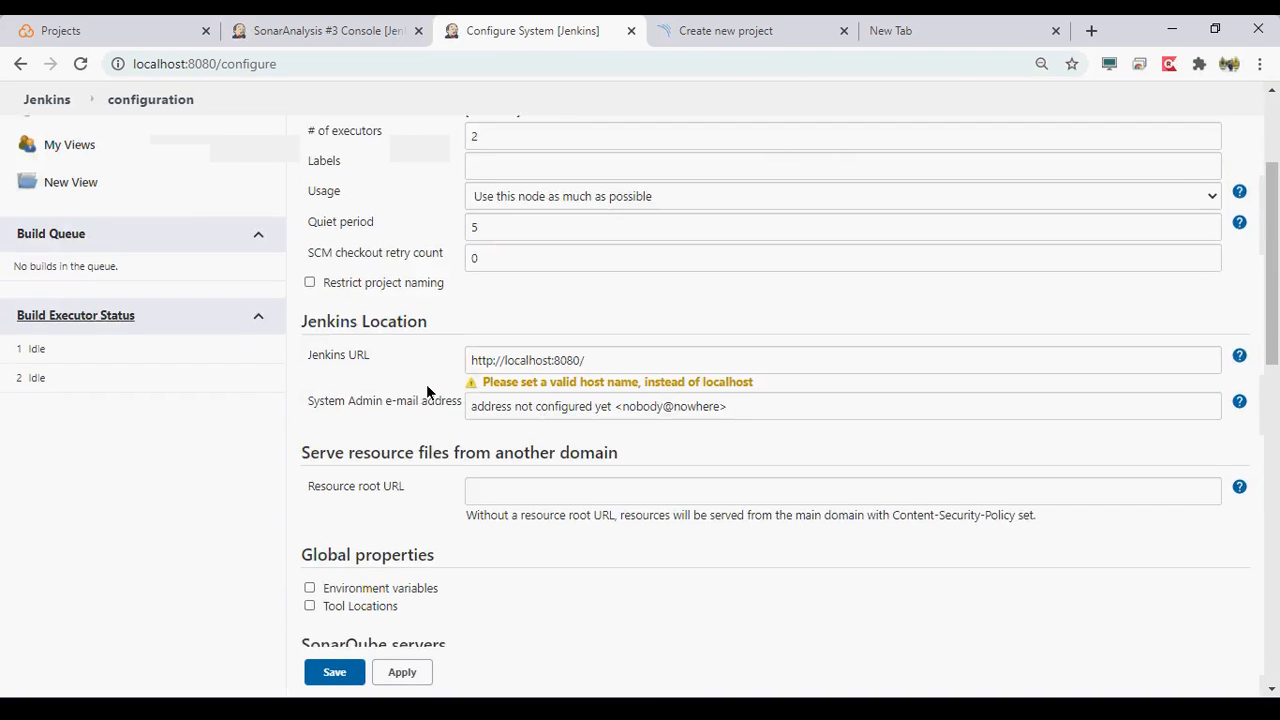
scroll(426, 391, down, 4)
click(1164, 483)
scroll(675, 474, down, 1)
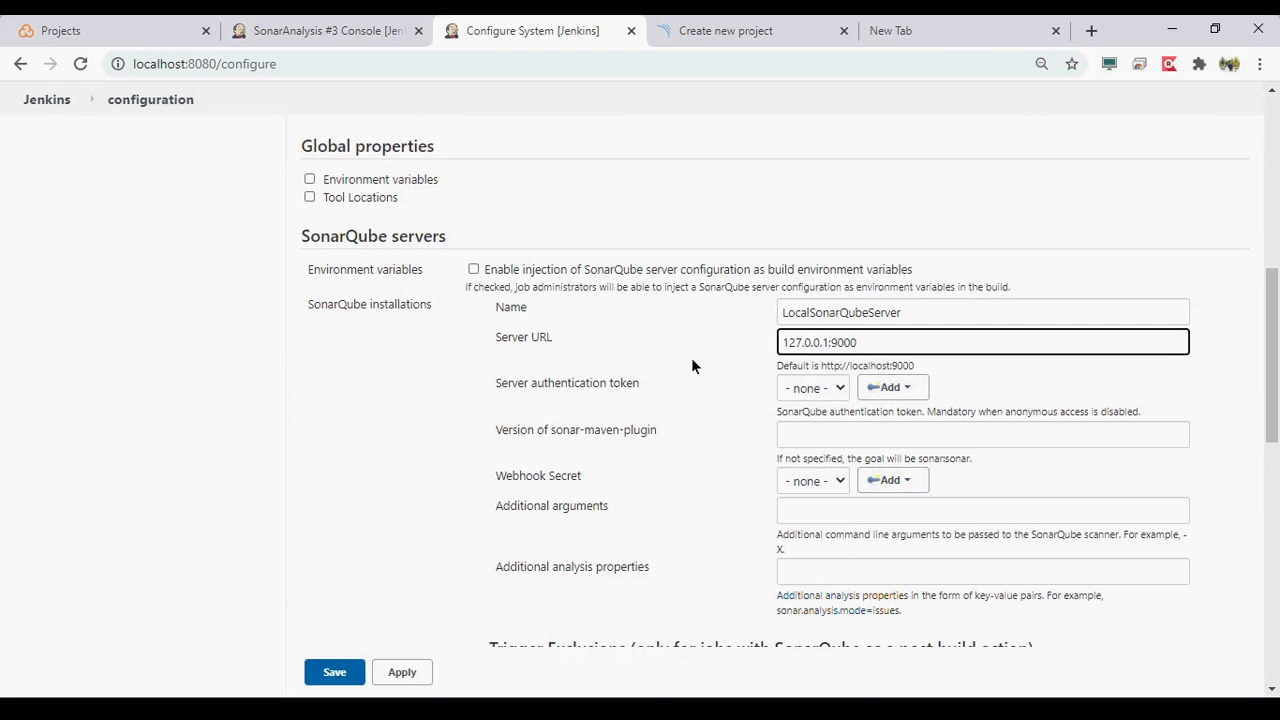
click(696, 447)
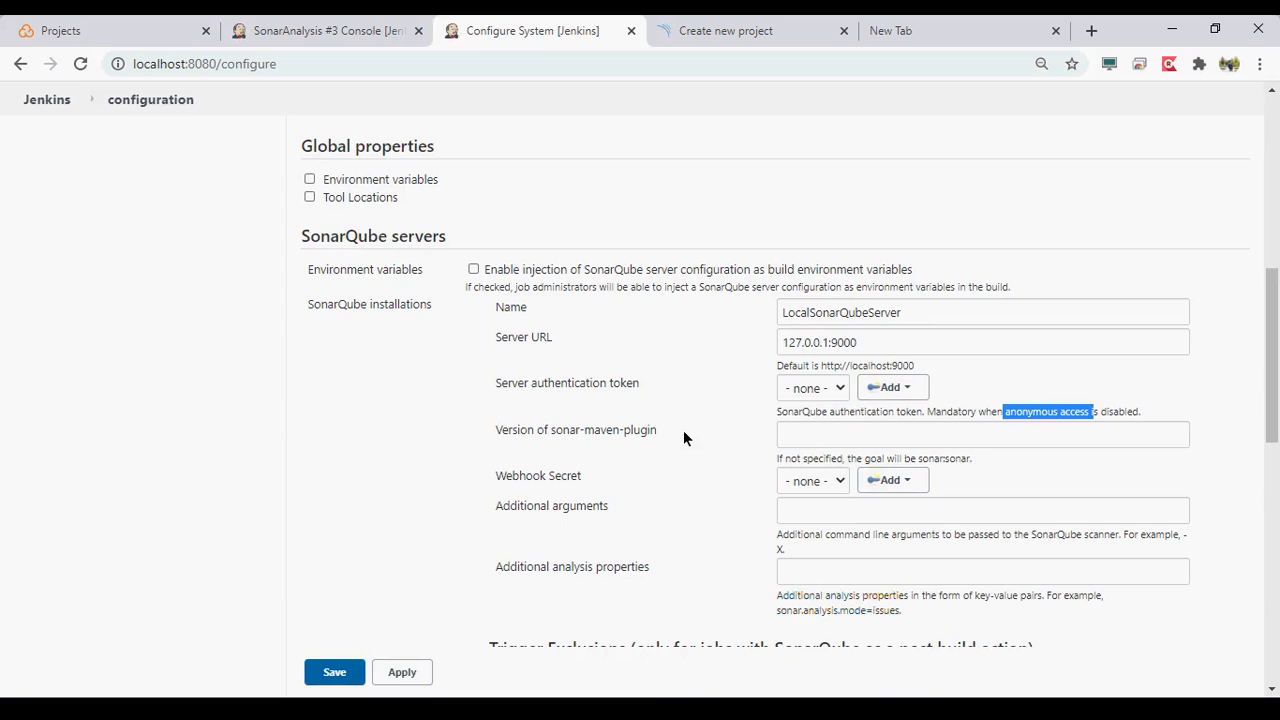
click(913, 395)
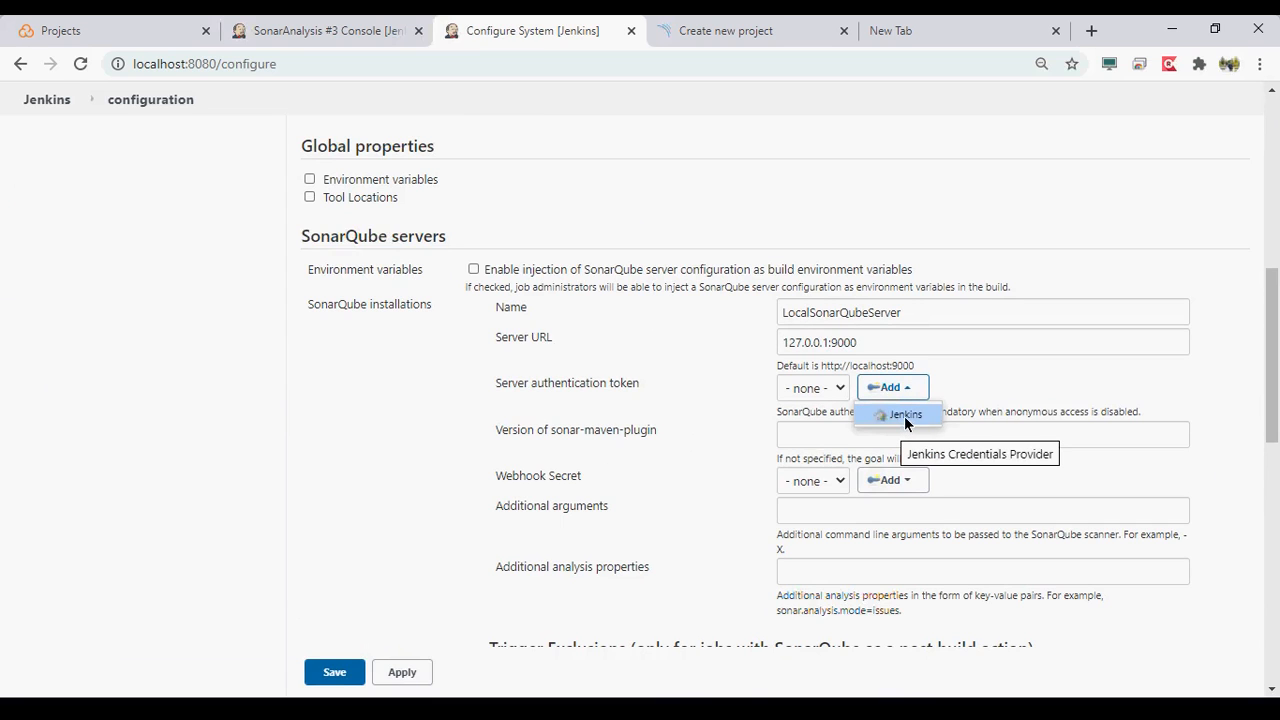
click(905, 416)
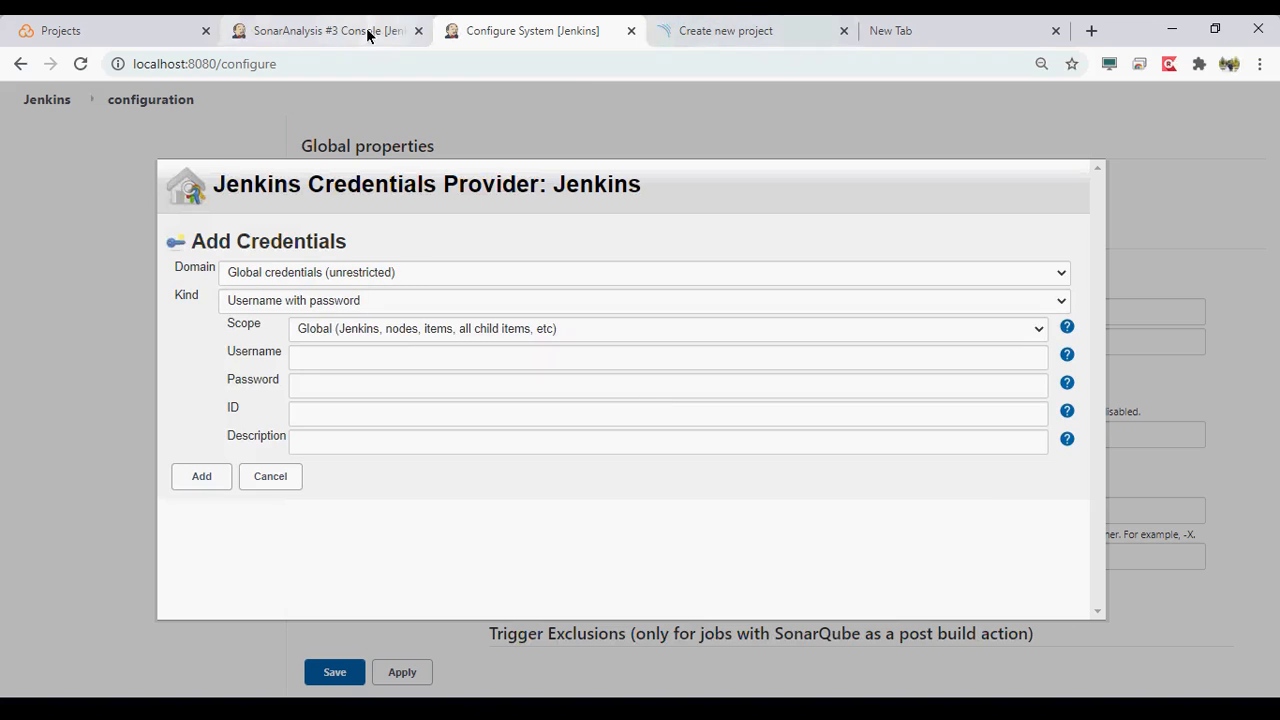
- Switch to SonarQube, generate a user token named eDevopsGuruToken in the administrator account's security settings, and copy it
click(698, 38)
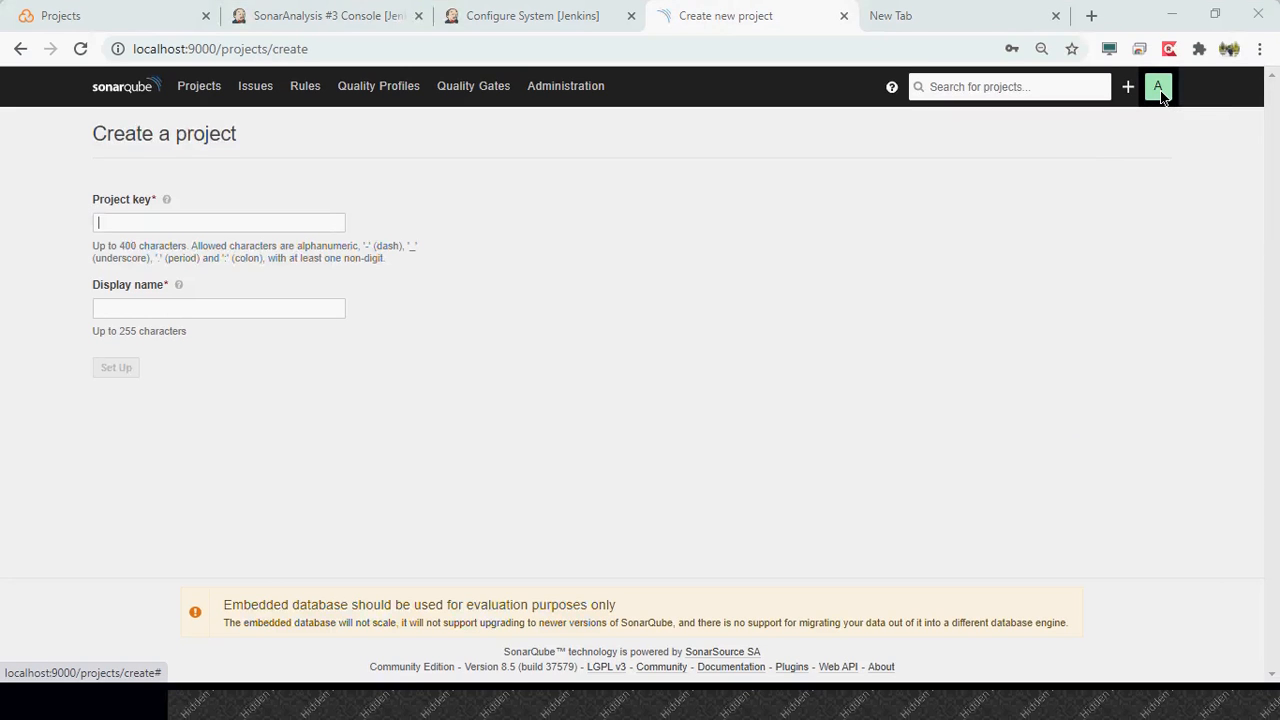
click(1157, 88)
click(1137, 160)
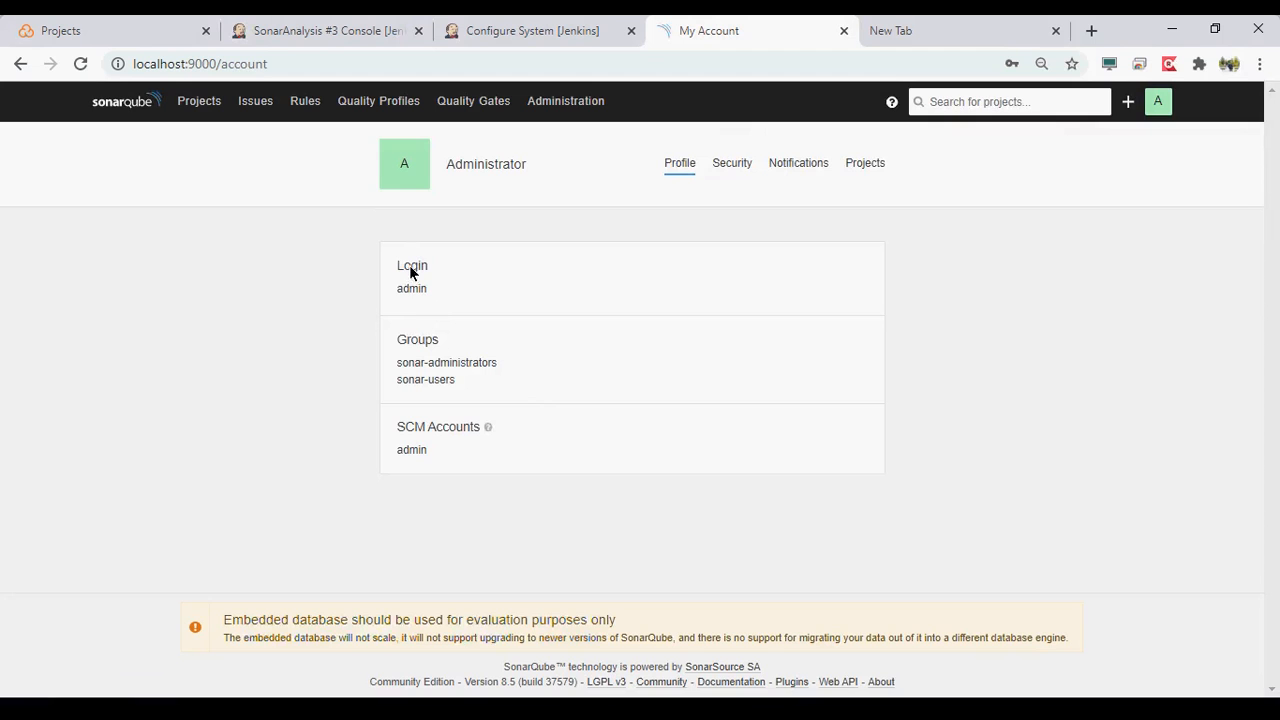
click(733, 168)
click(449, 404)
text(eDevops)
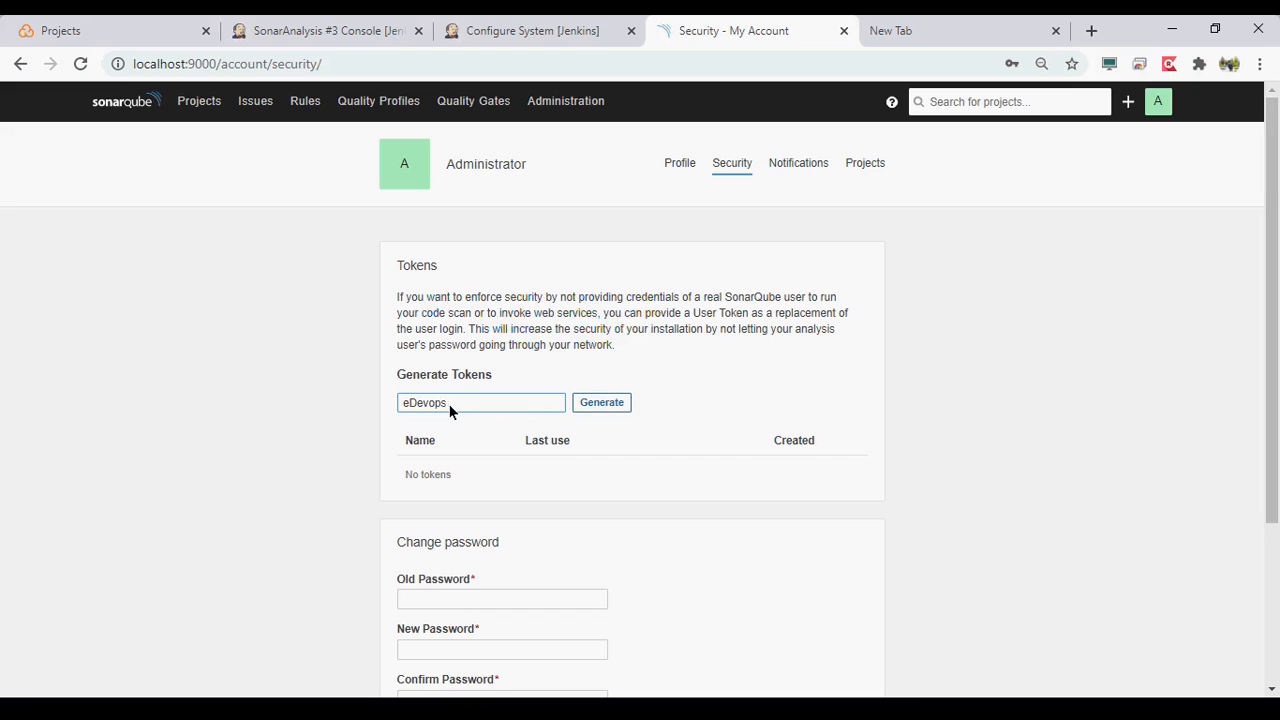
text(GuruToken)
click(584, 406)
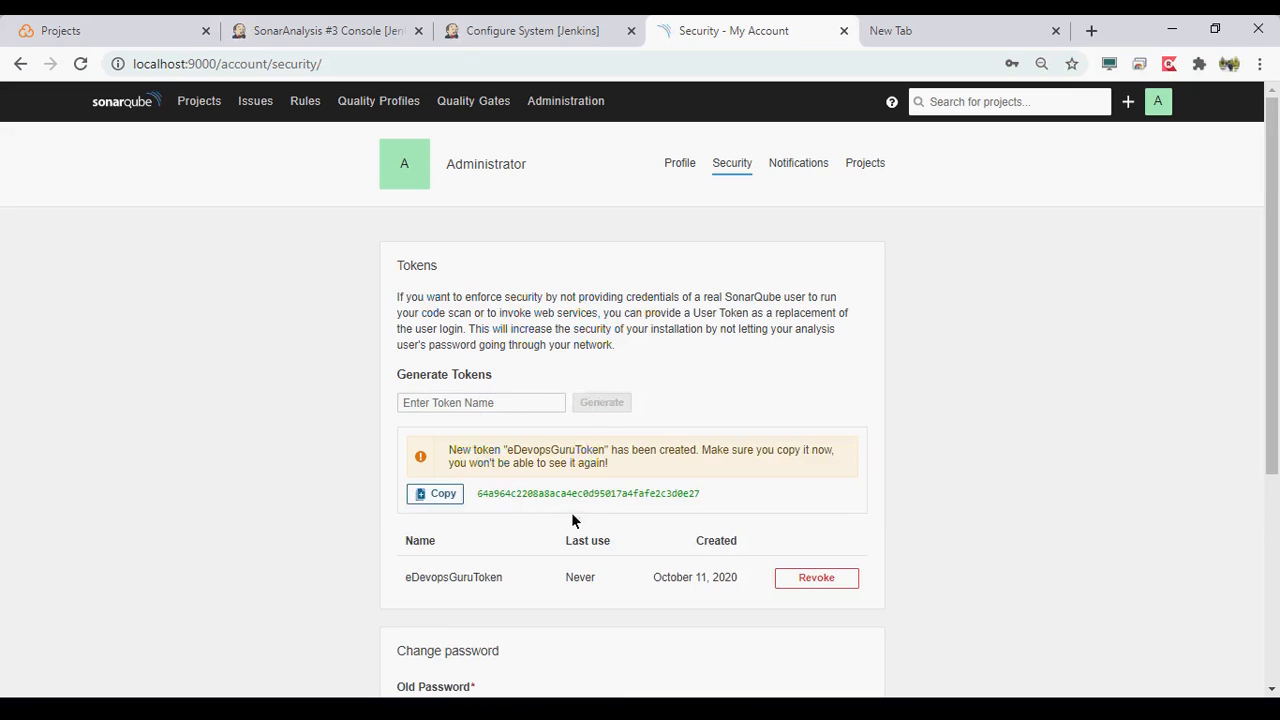
click(440, 500)
- Return to the Jenkins Add Credentials dialog, set the kind to Secret text, and paste the SonarQube token as the secret
click(352, 33)
click(513, 34)
click(424, 350)
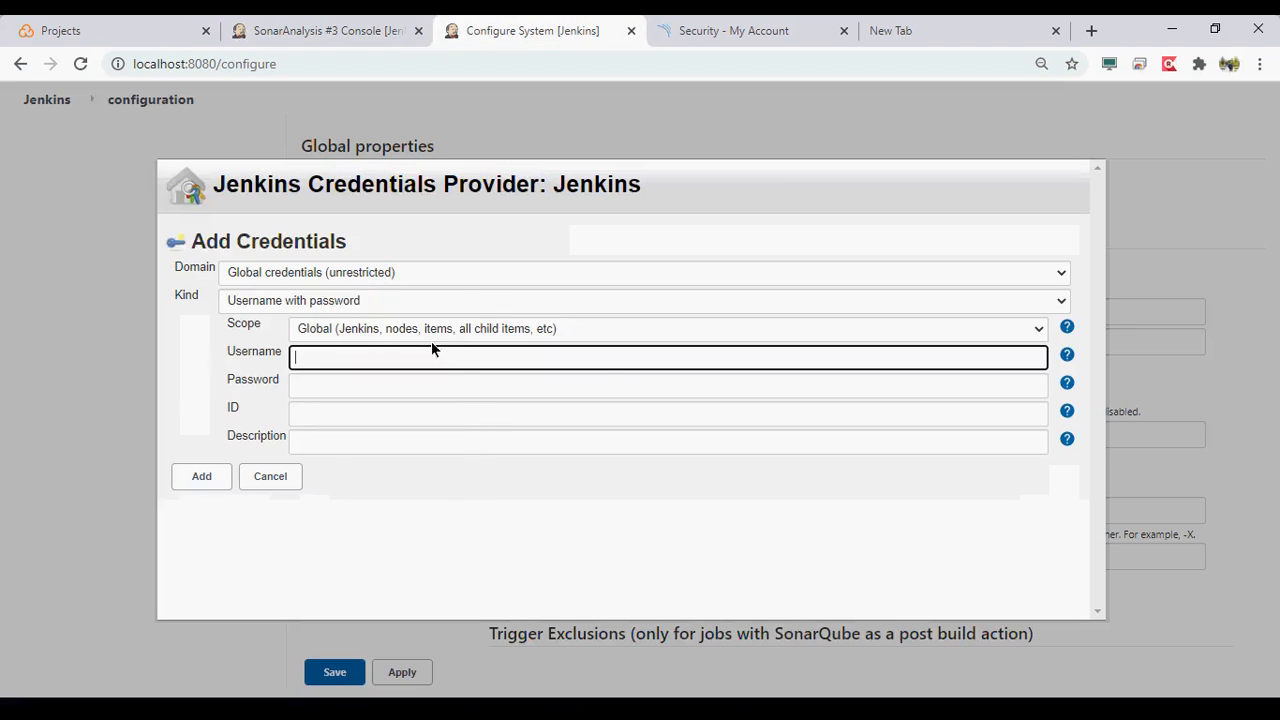
click(491, 300)
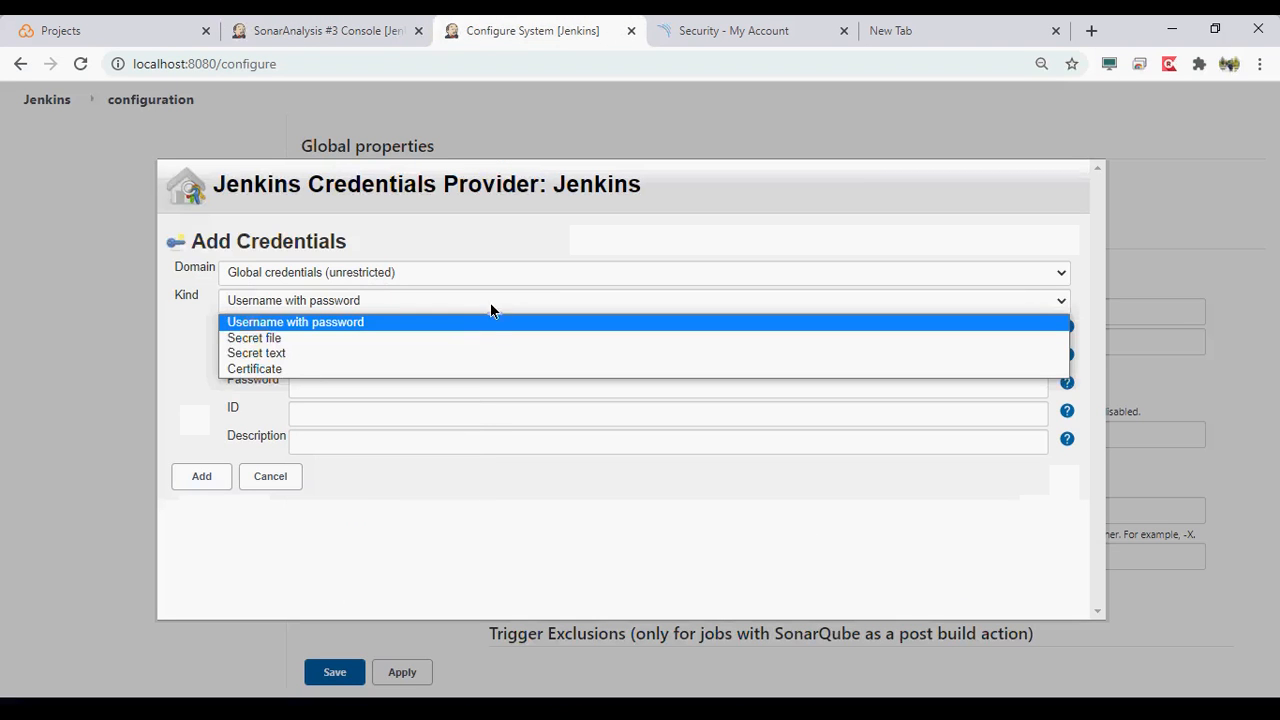
click(470, 354)
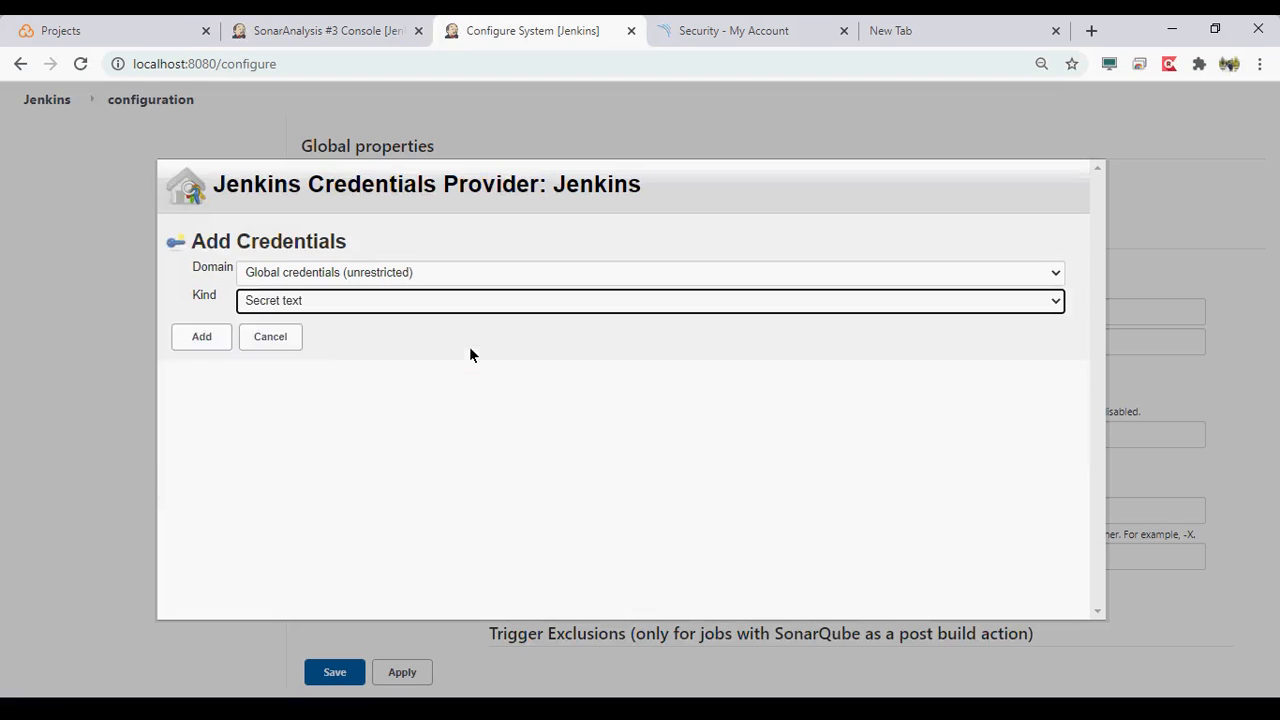
click(395, 362)
key(ctrl+v)
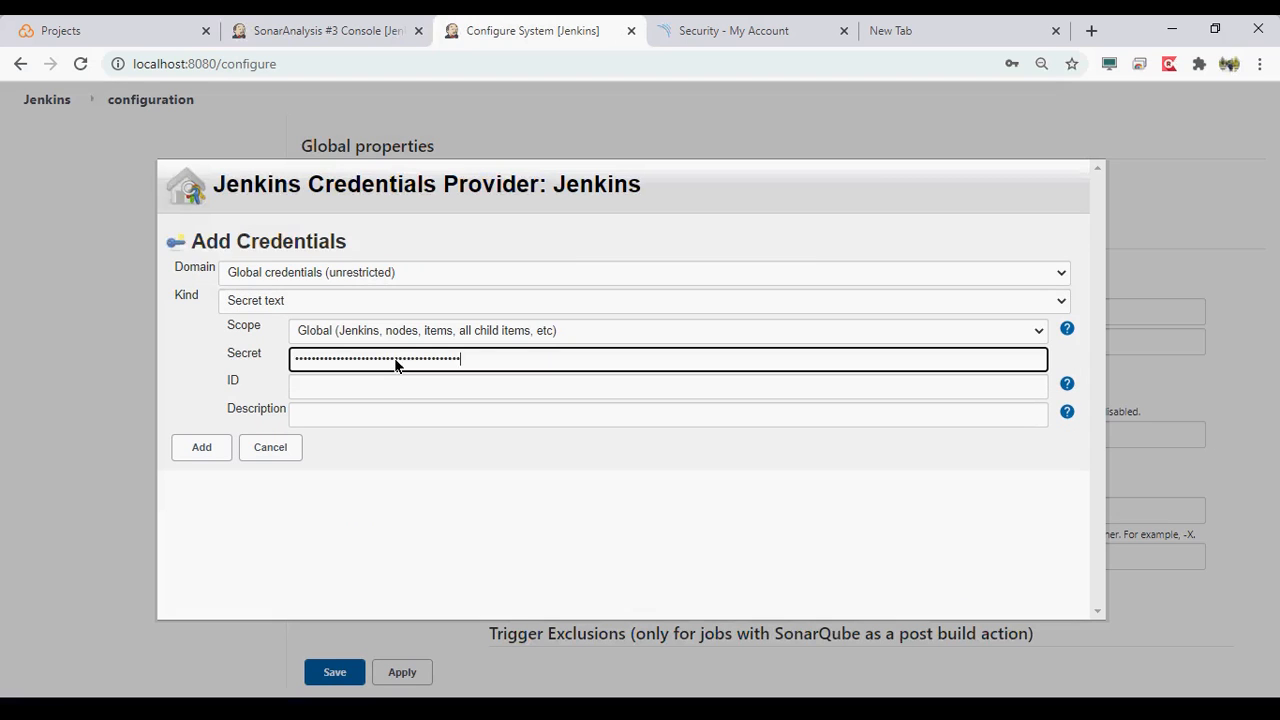
- Set both the credential's ID and description to SonarToken and add the credential
click(363, 390)
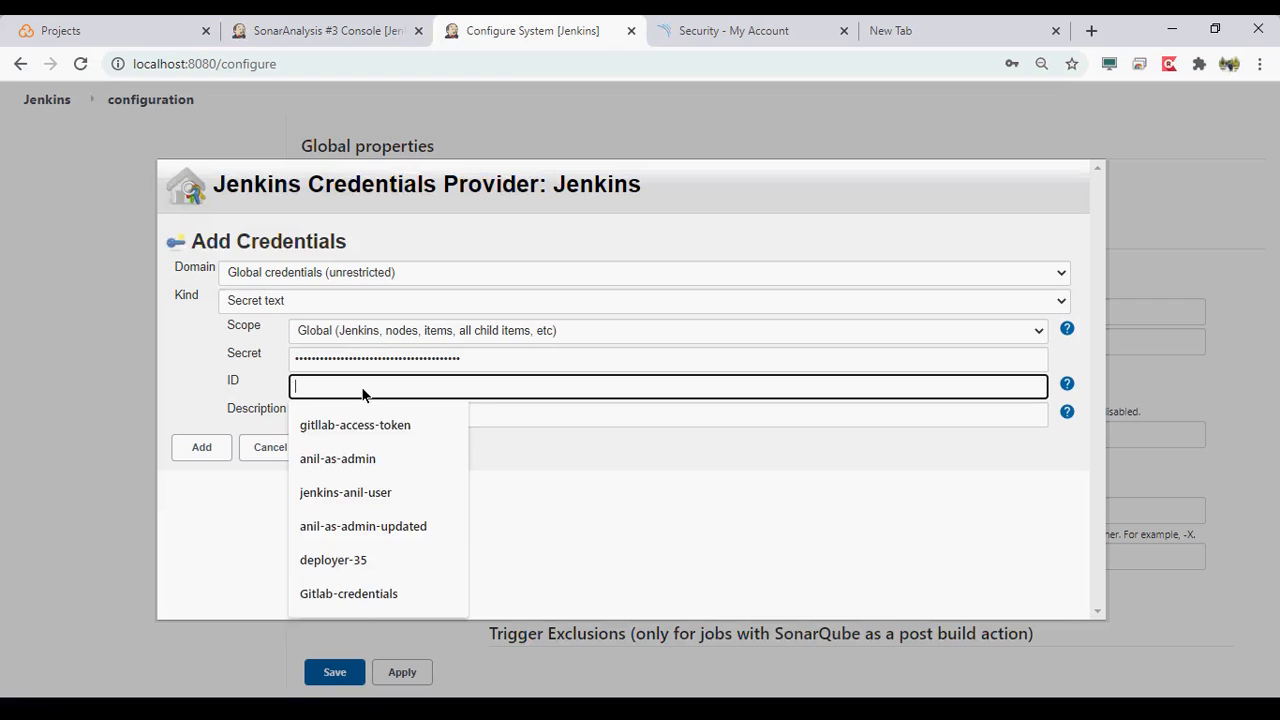
text(Sonar)
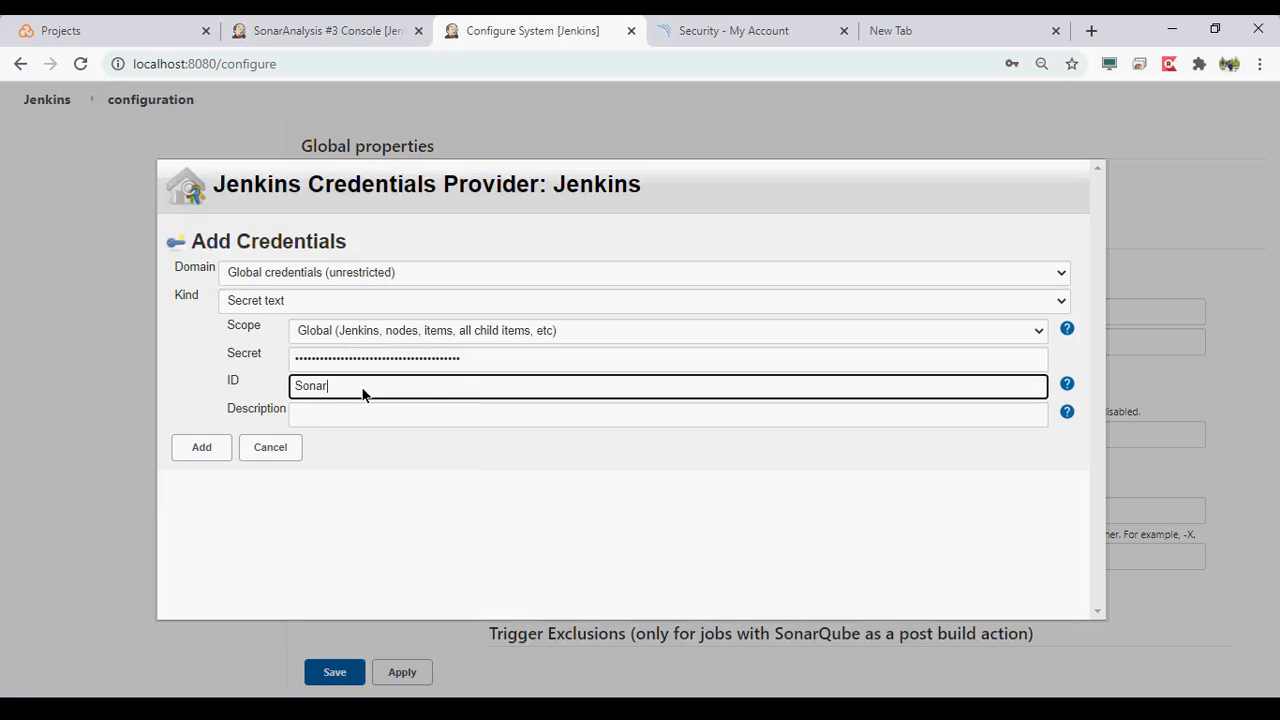
text(Token)
key(Tab)
text(SonarToken)
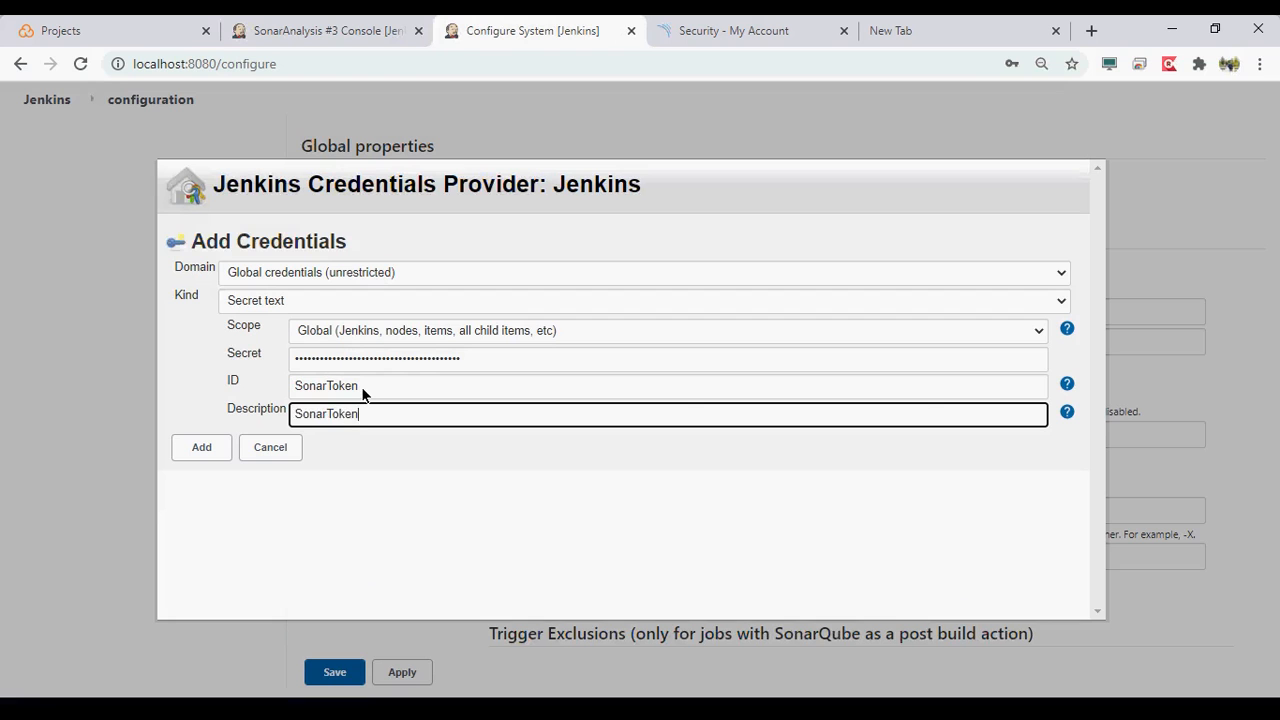
click(376, 396)
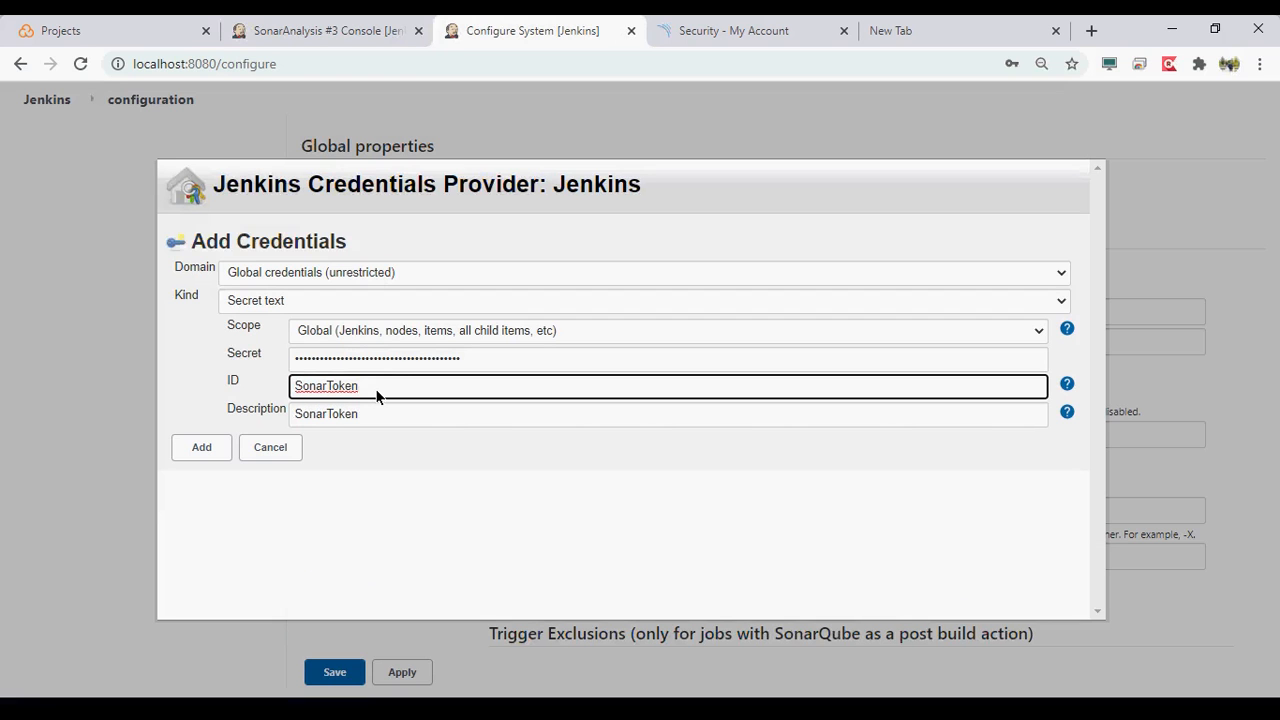
click(192, 452)
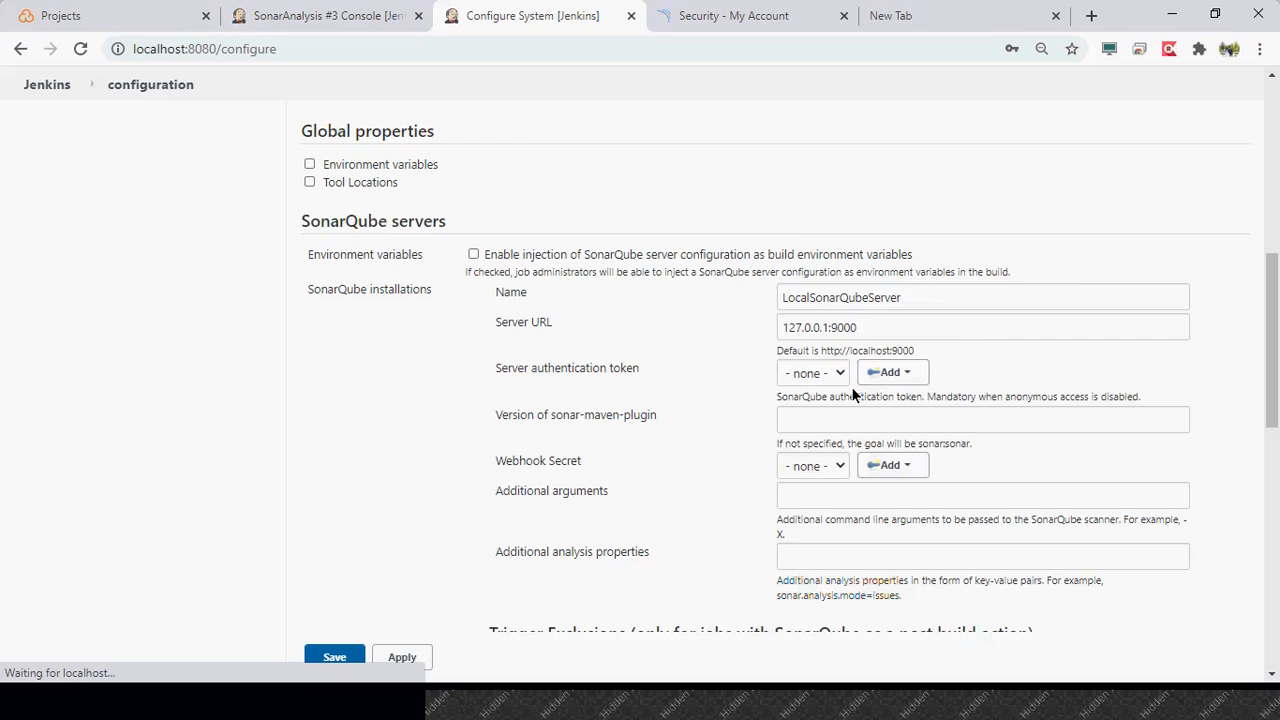
- Select SonarToken as the server authentication token for LocalSonarQubeServer
click(1071, 79)
click(850, 390)
click(834, 428)
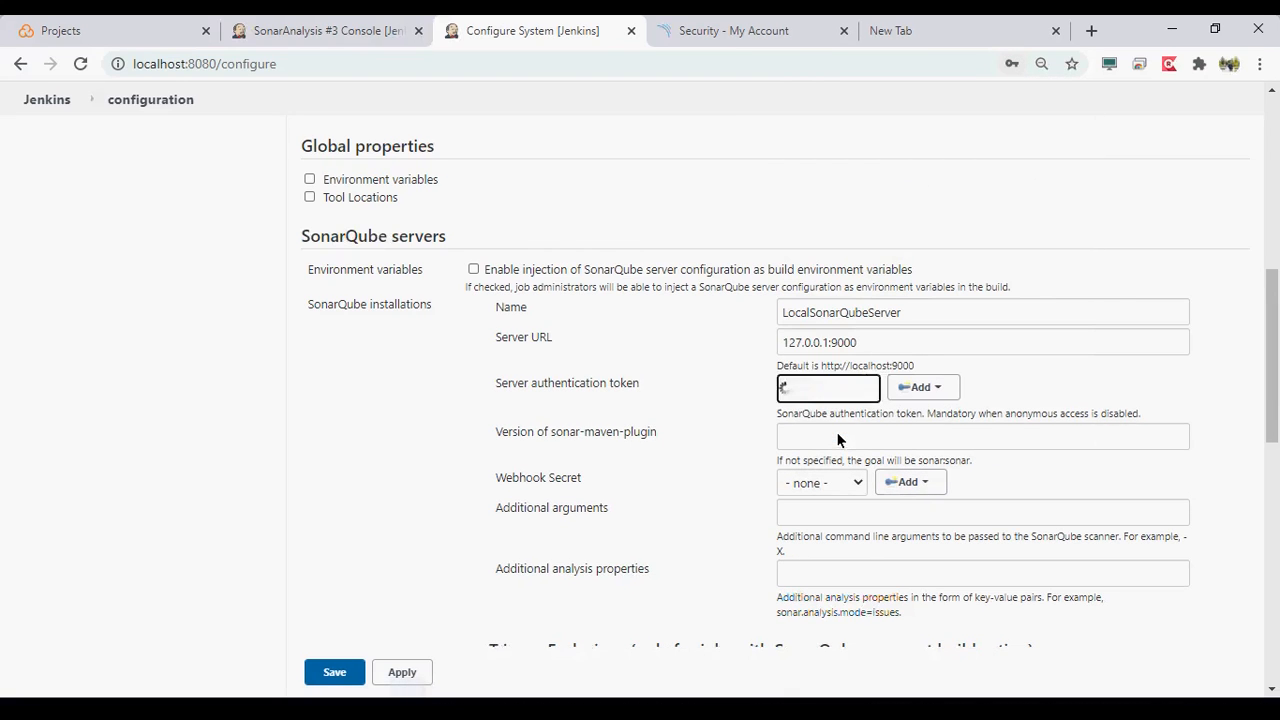
scroll(691, 441, down, 1)
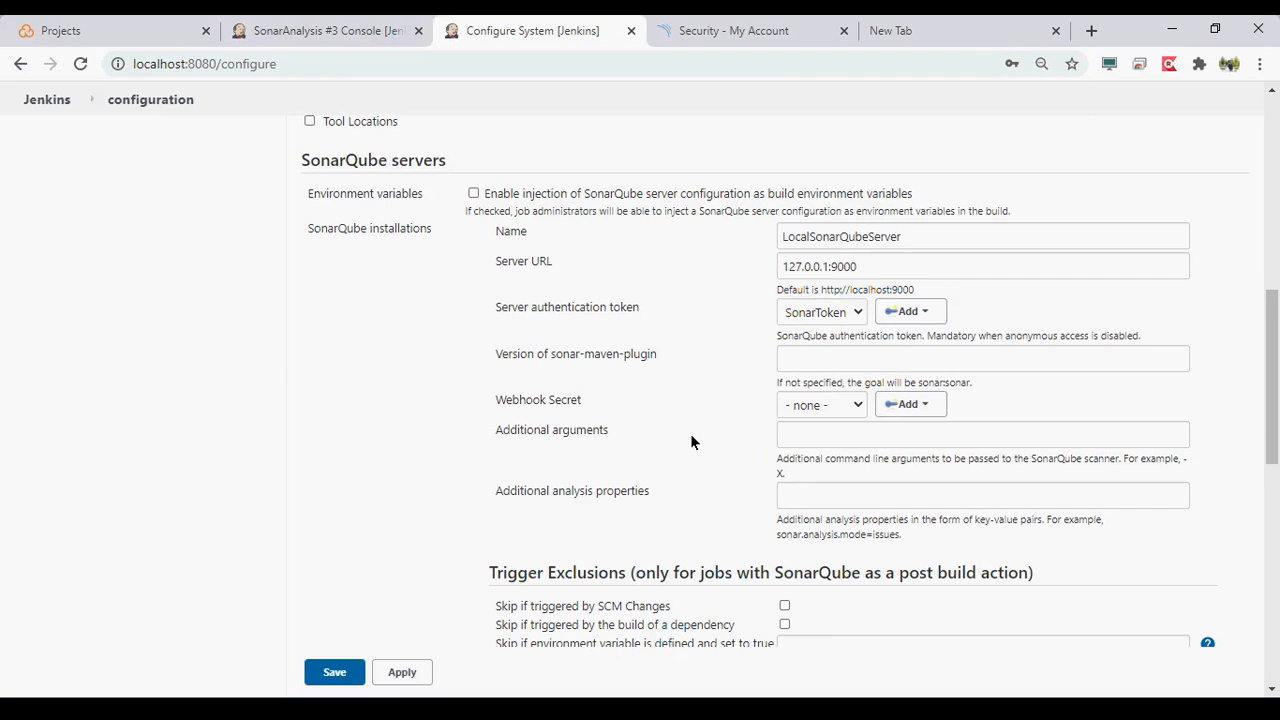
scroll(691, 441, down, 1)
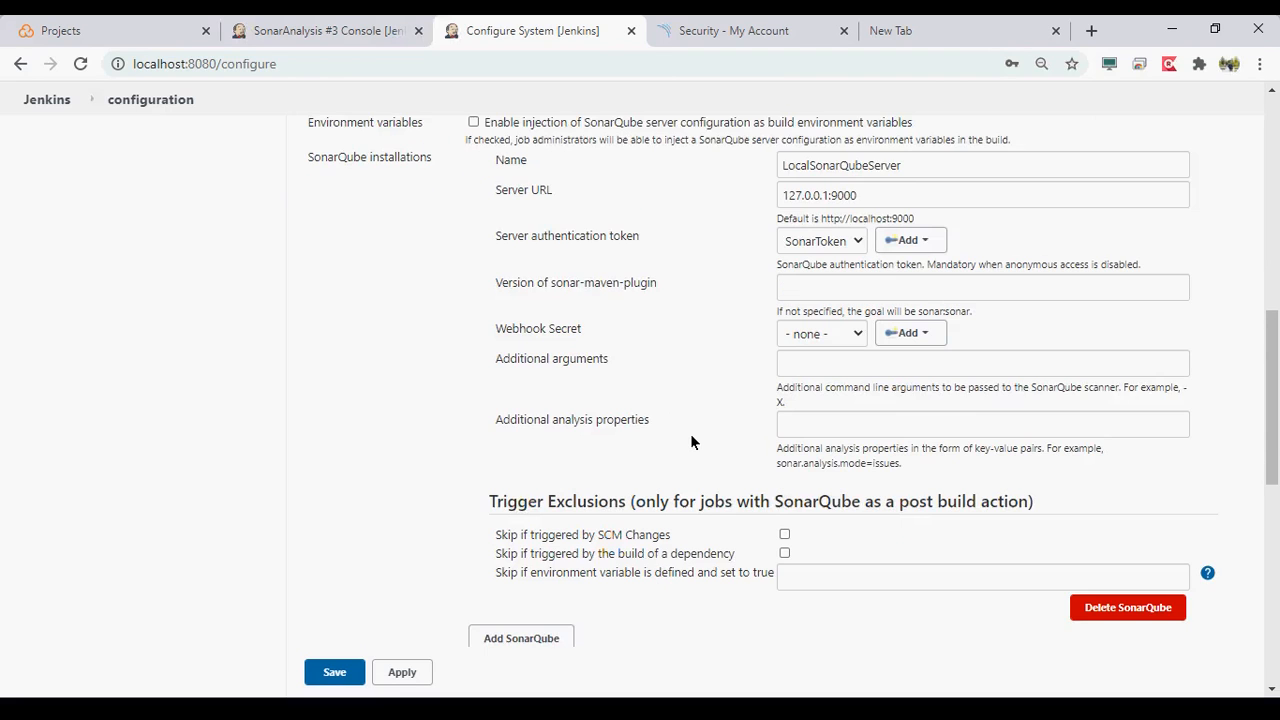
scroll(691, 441, down, 1)
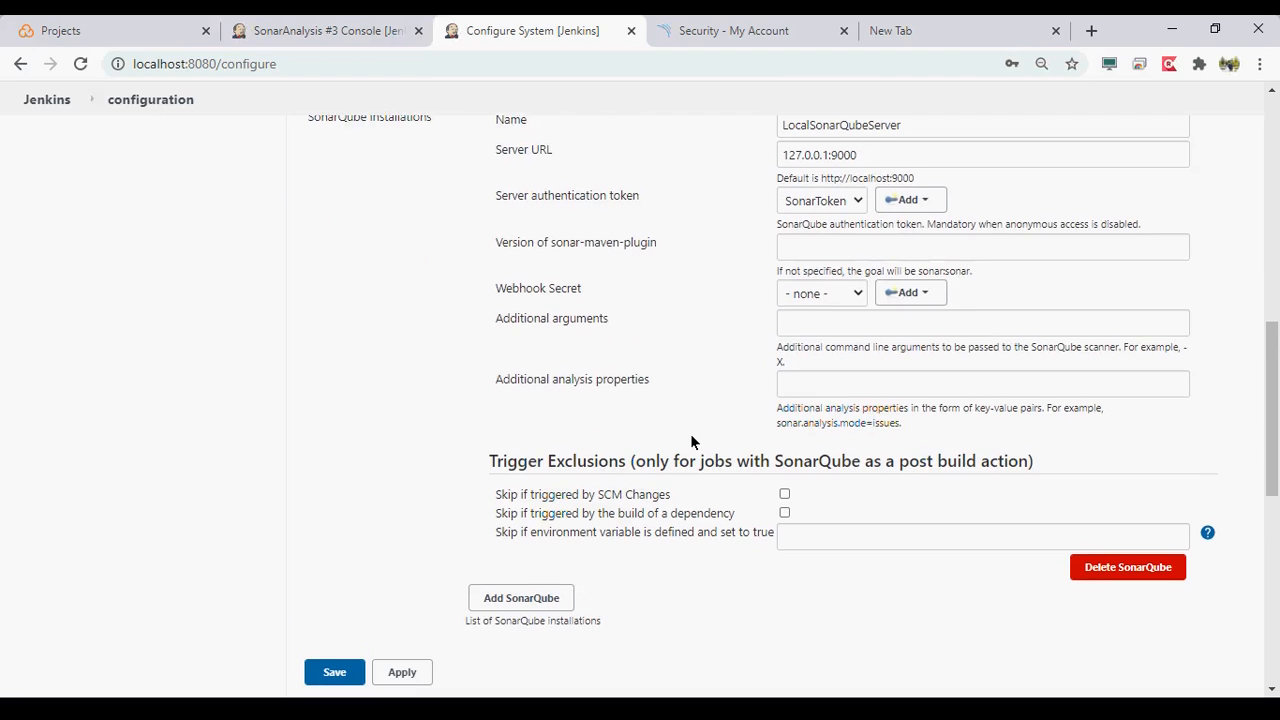
scroll(691, 441, down, 2)
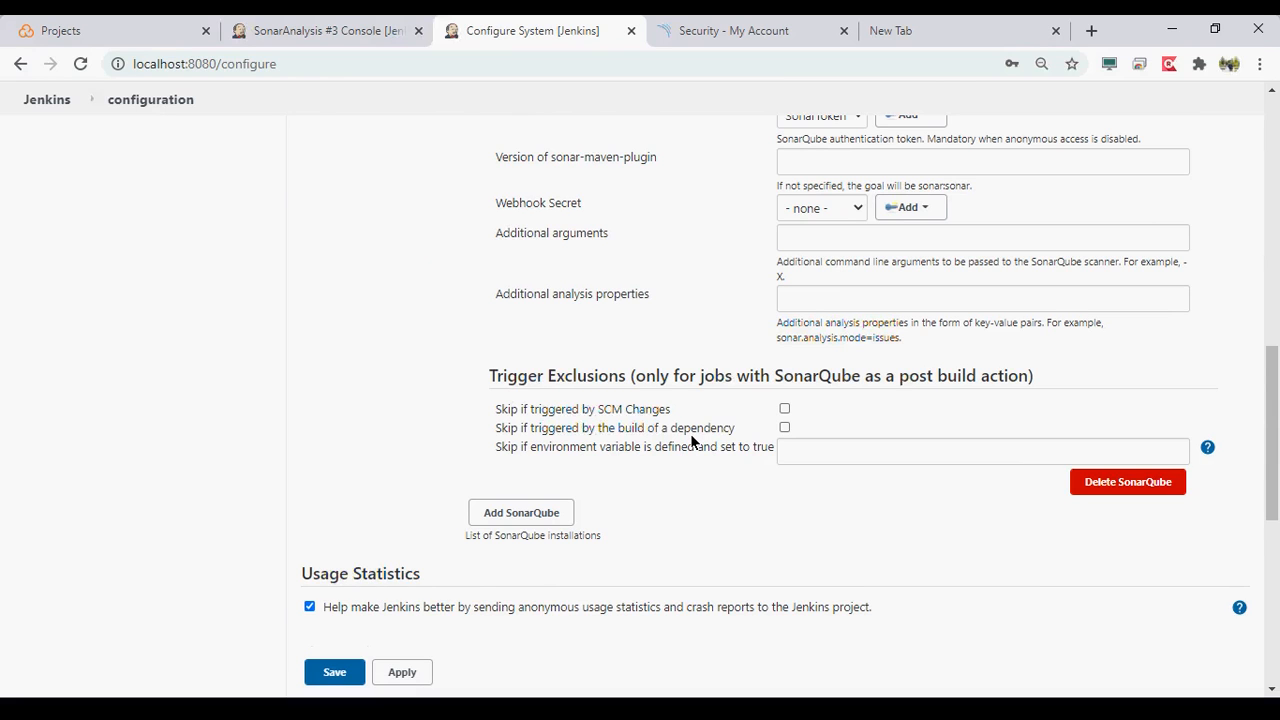
scroll(691, 441, down, 3)
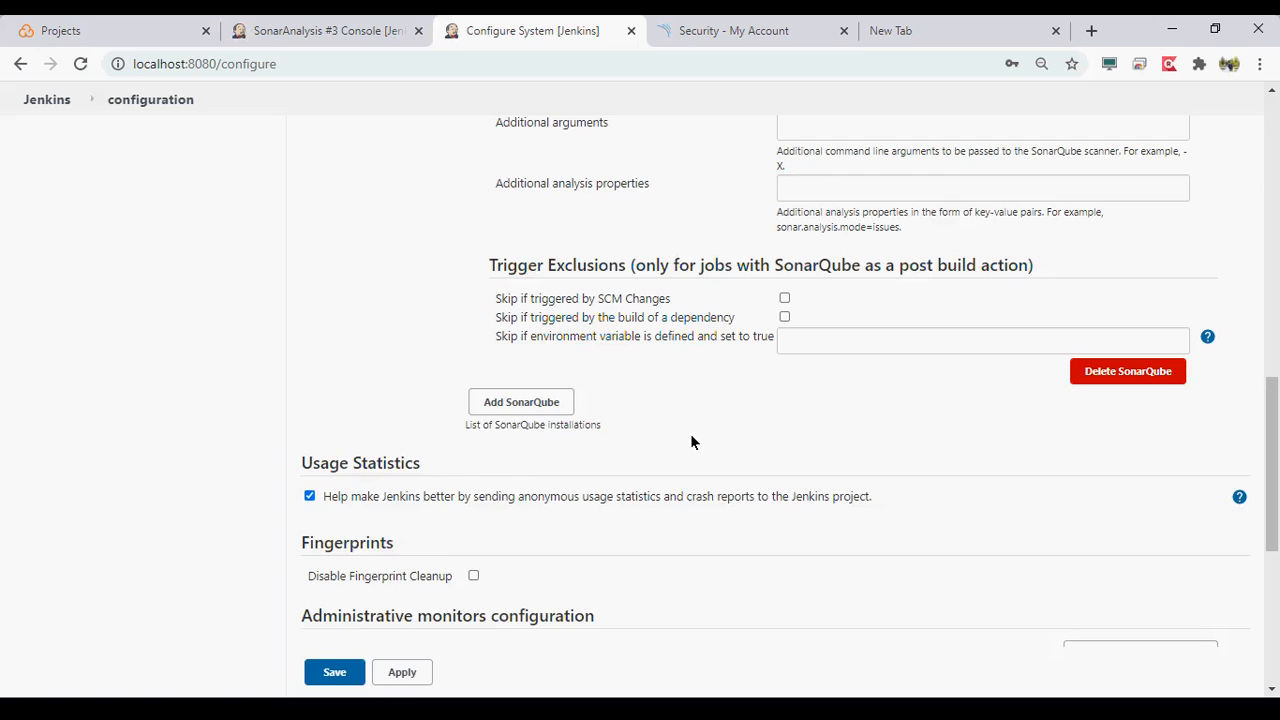
scroll(691, 441, down, 1)
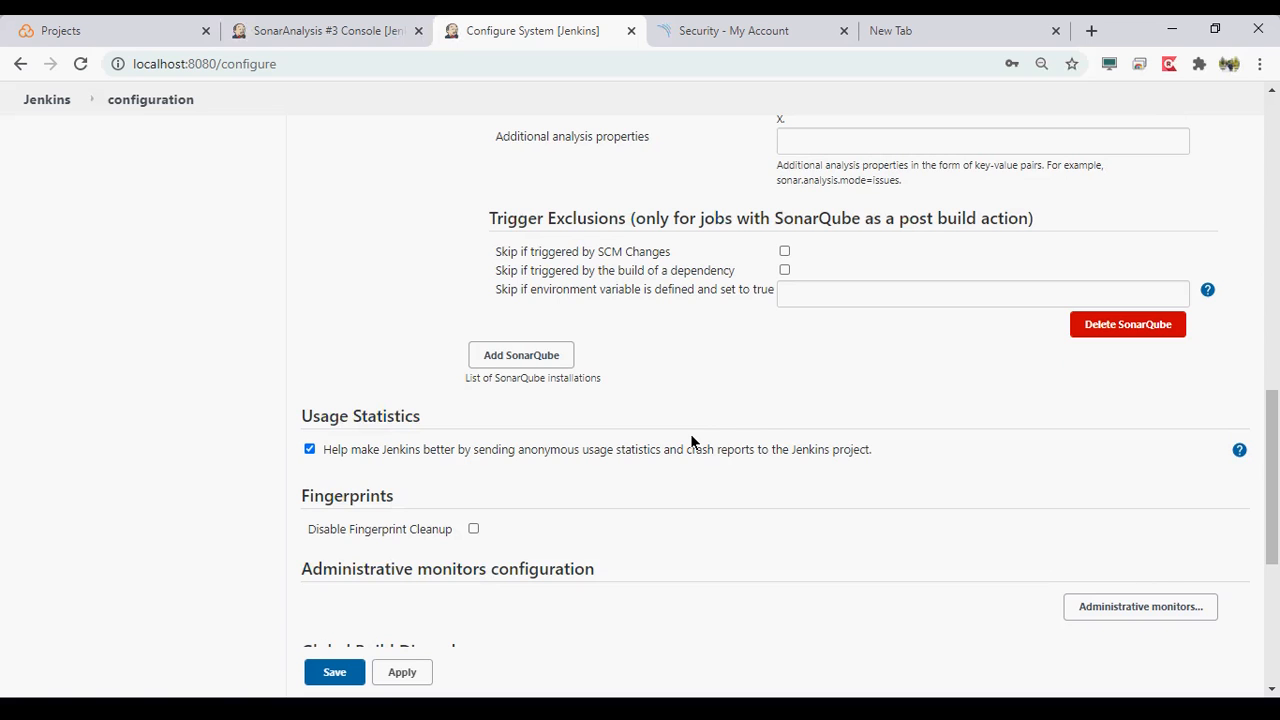
scroll(691, 441, down, 1)
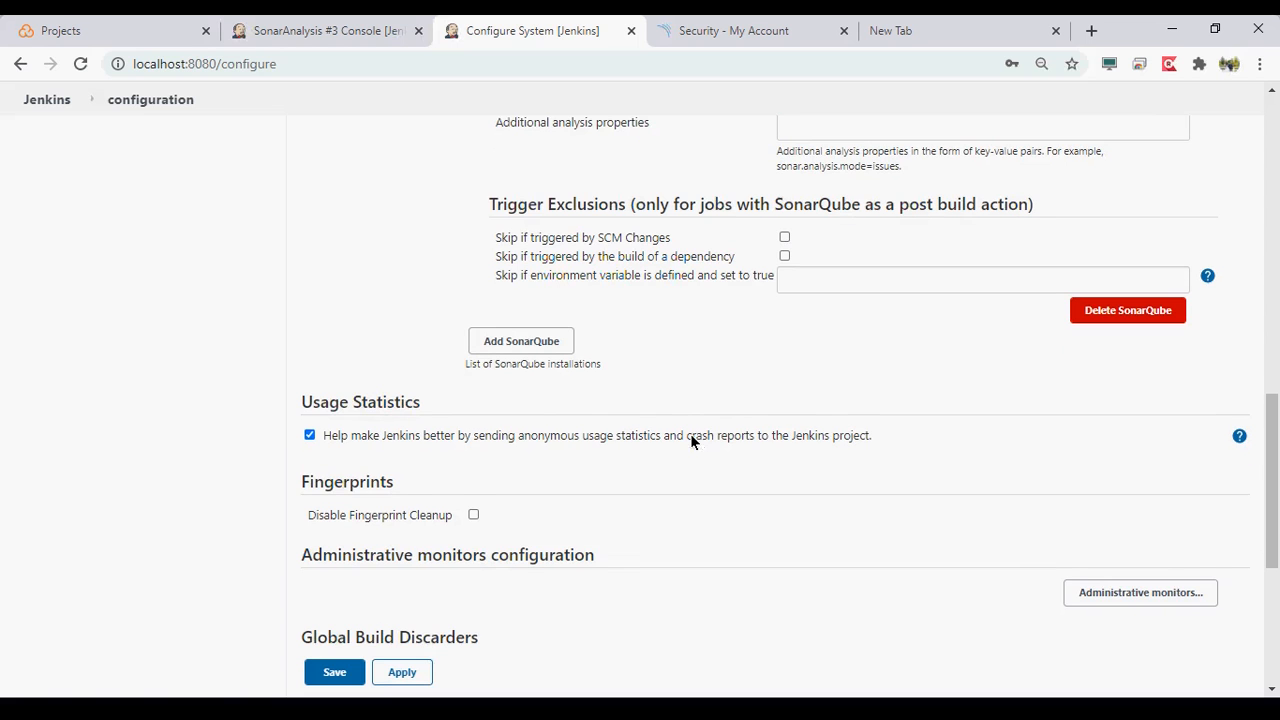
click(543, 344)
scroll(820, 382, up, 1)
scroll(820, 390, up, 1)
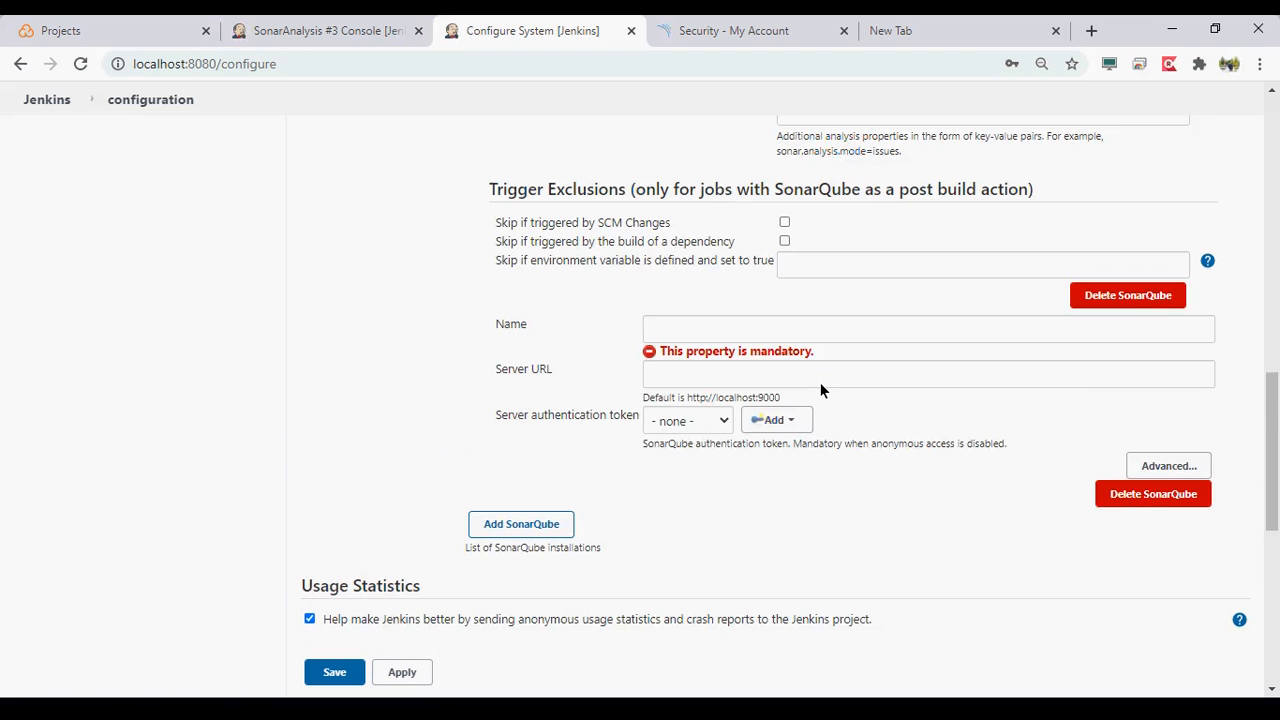
scroll(820, 390, up, 1)
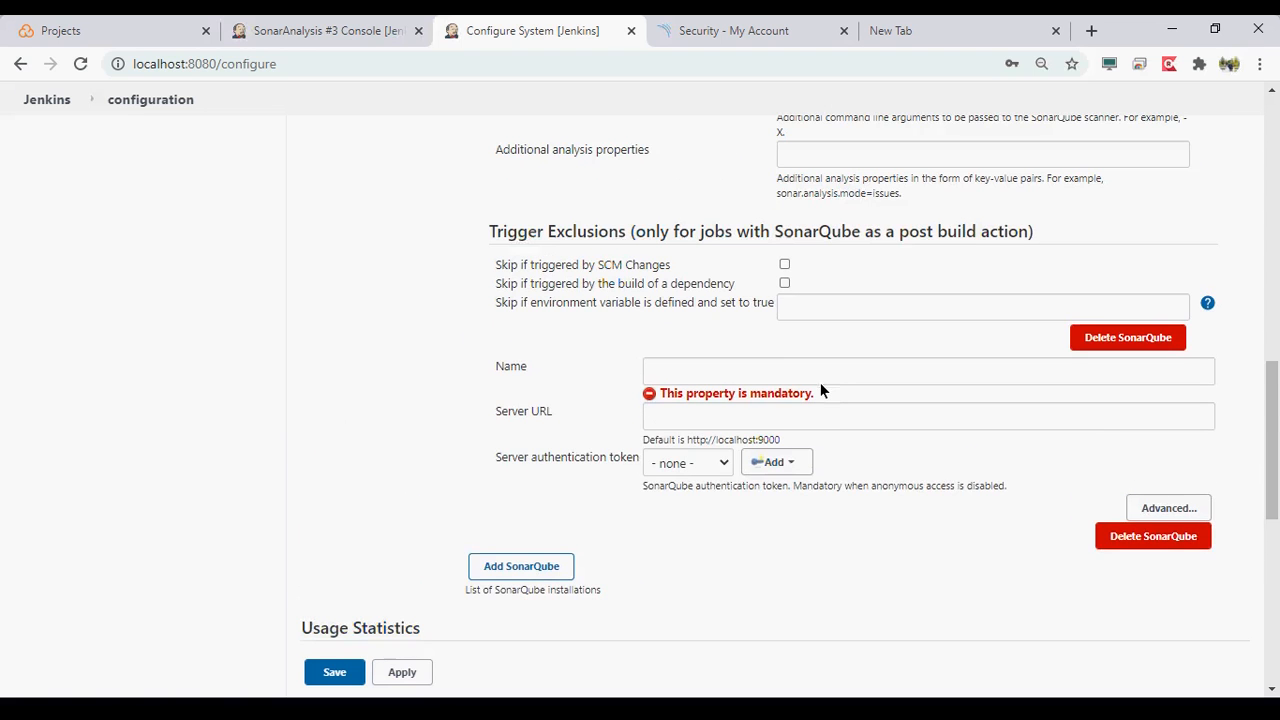
click(1132, 540)
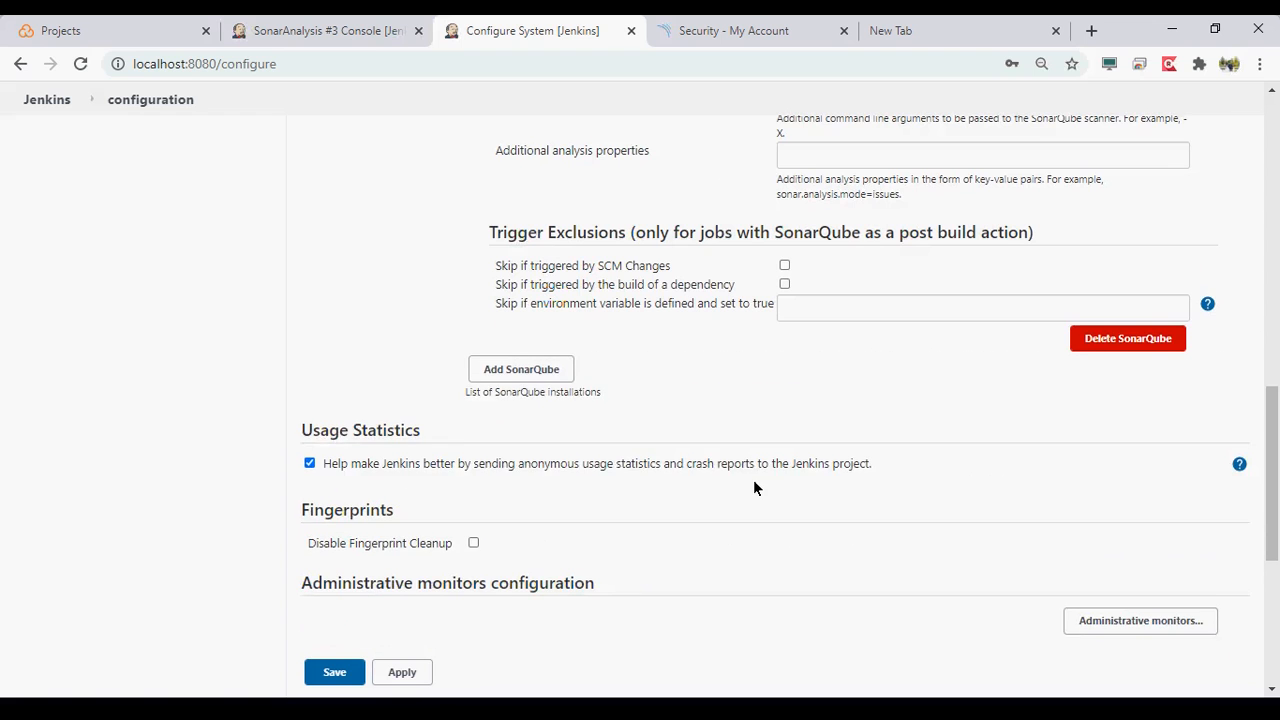
- Apply and save the Jenkins system configuration, and start a new build of the SonarAnalysis job
scroll(753, 479, down, 3)
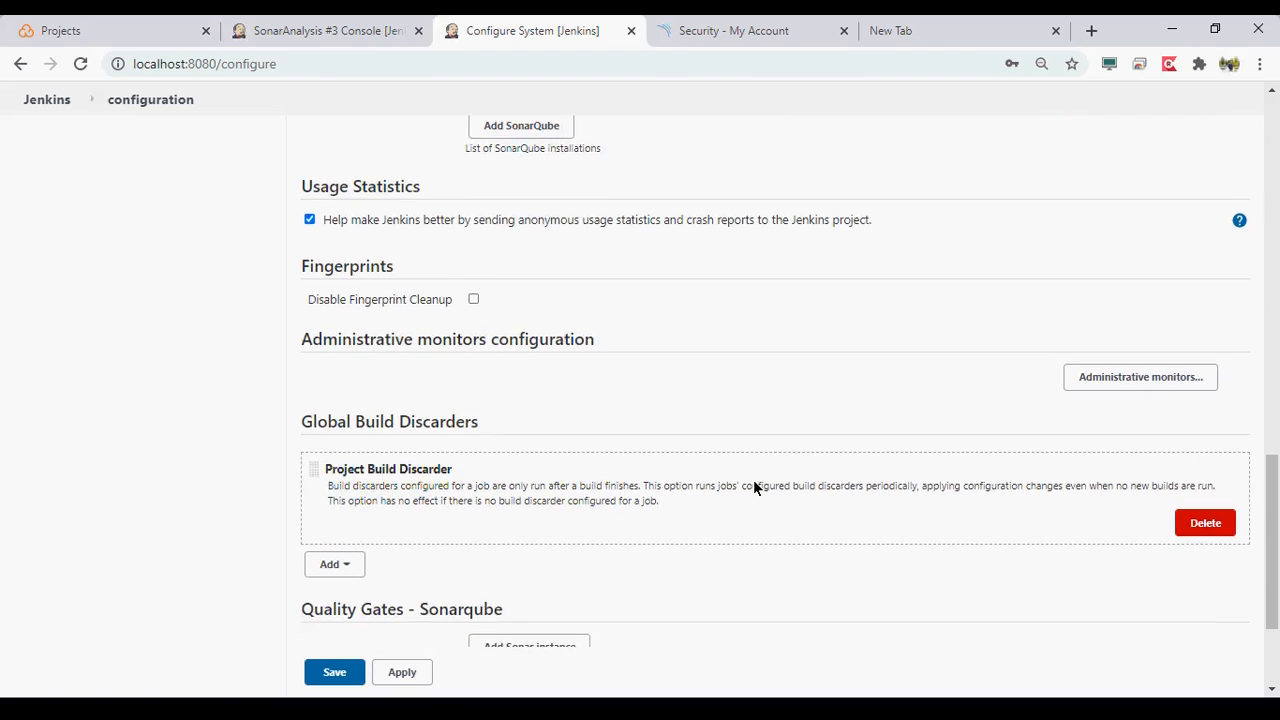
scroll(754, 486, down, 1)
scroll(753, 479, down, 1)
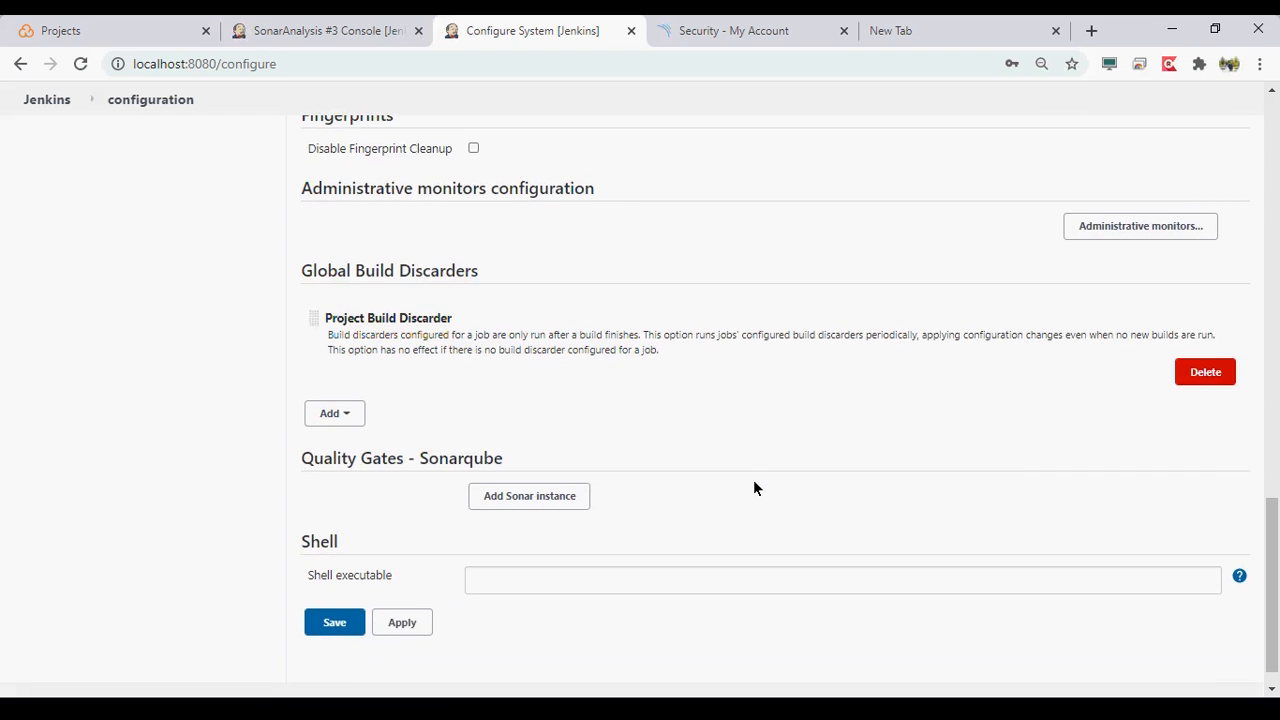
scroll(754, 486, down, 1)
click(402, 590)
click(334, 590)
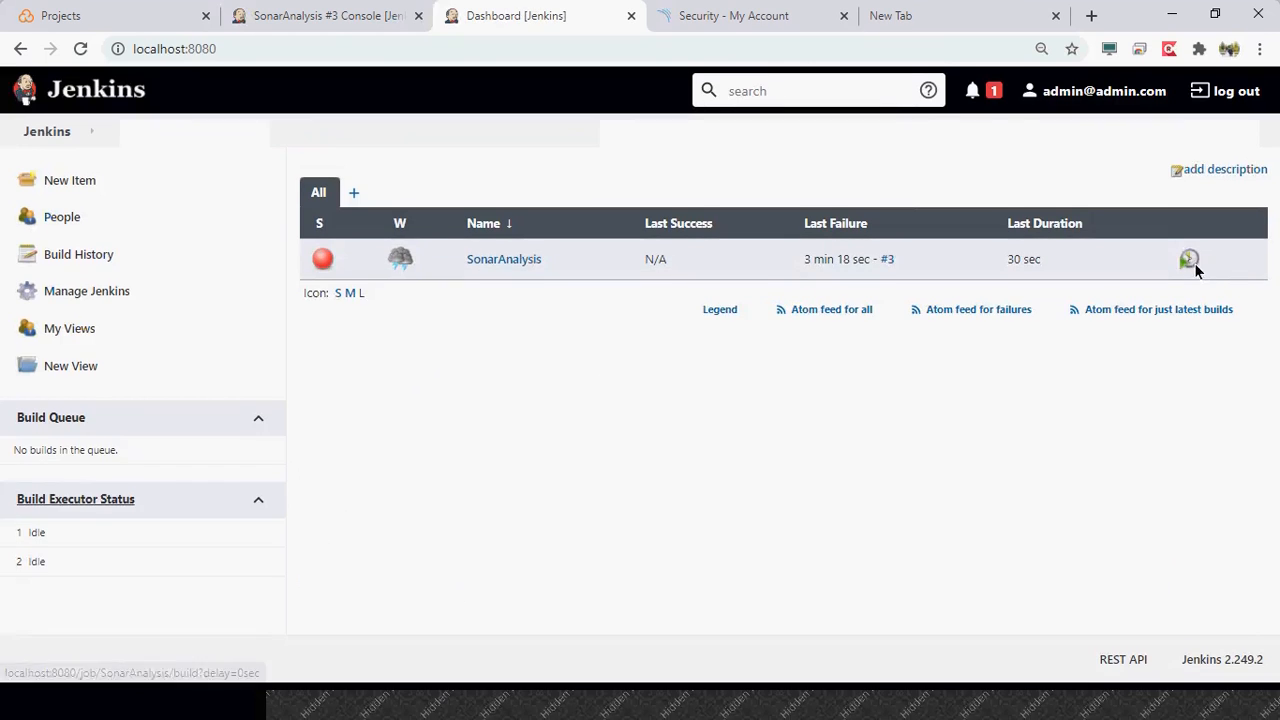
click(1193, 265)
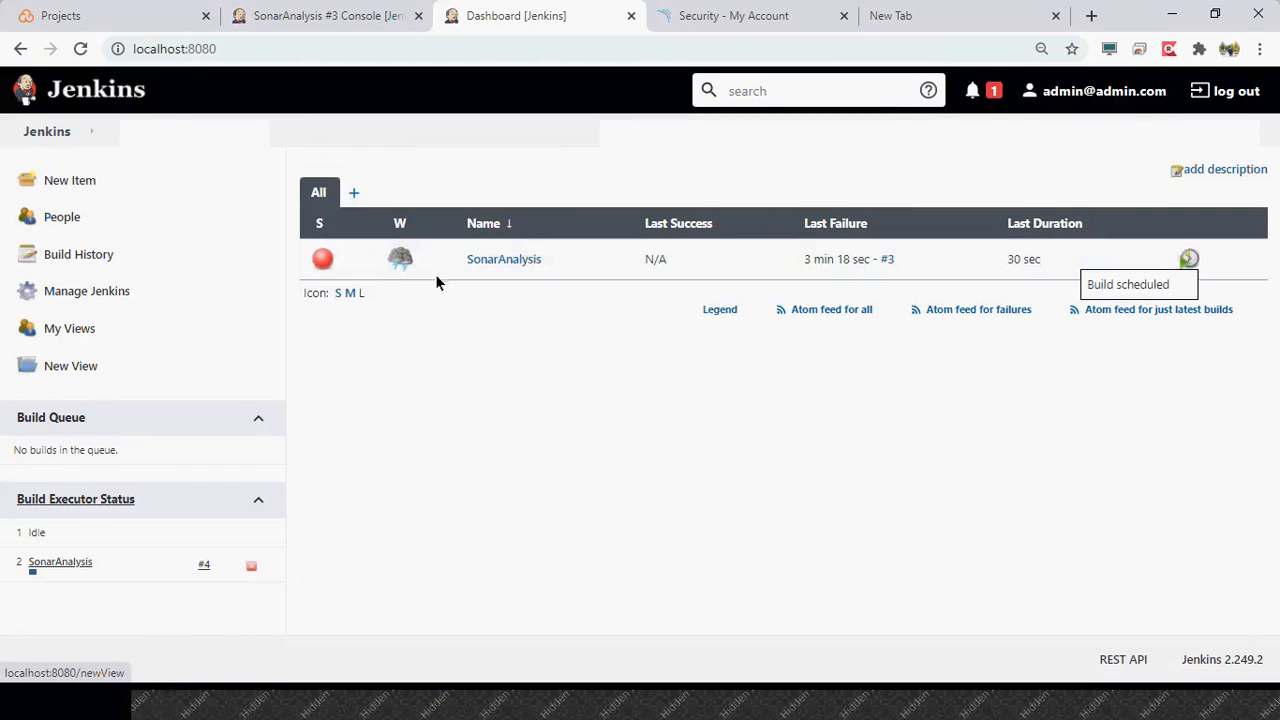
- Open the console output of SonarAnalysis build #4 and examine the SonarScanner execution log
click(48, 585)
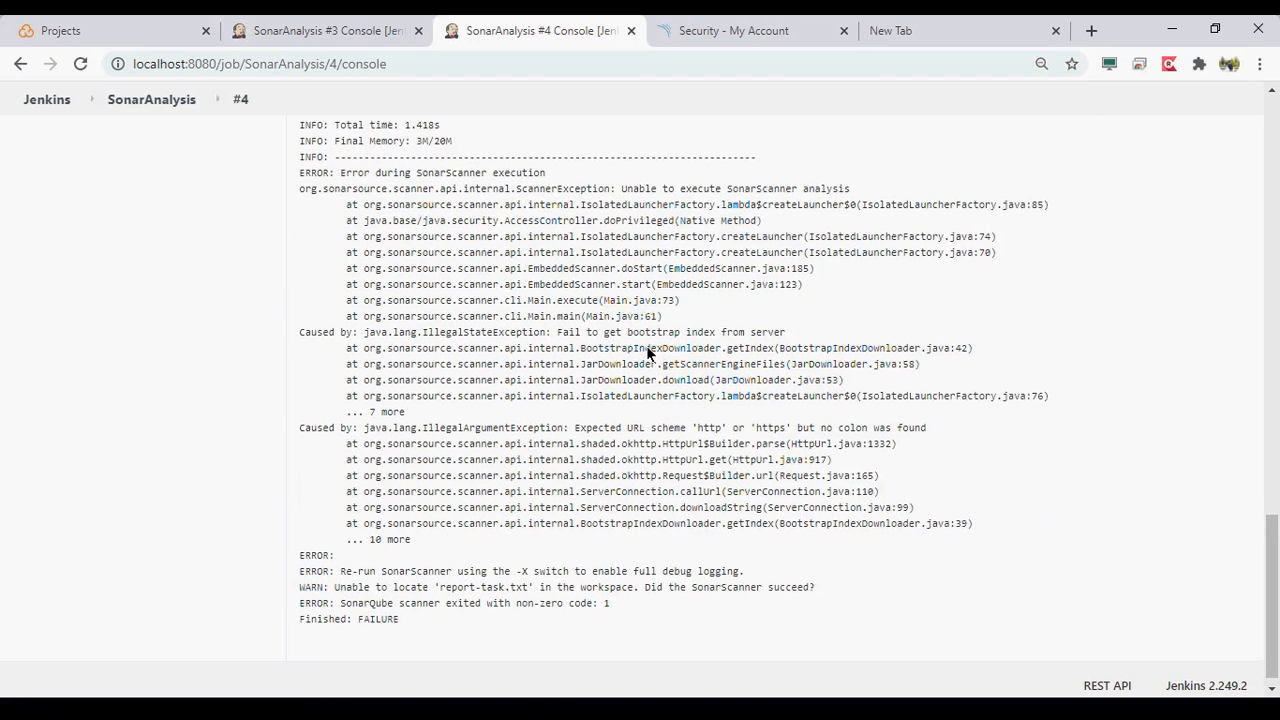
scroll(646, 350, up, 2)
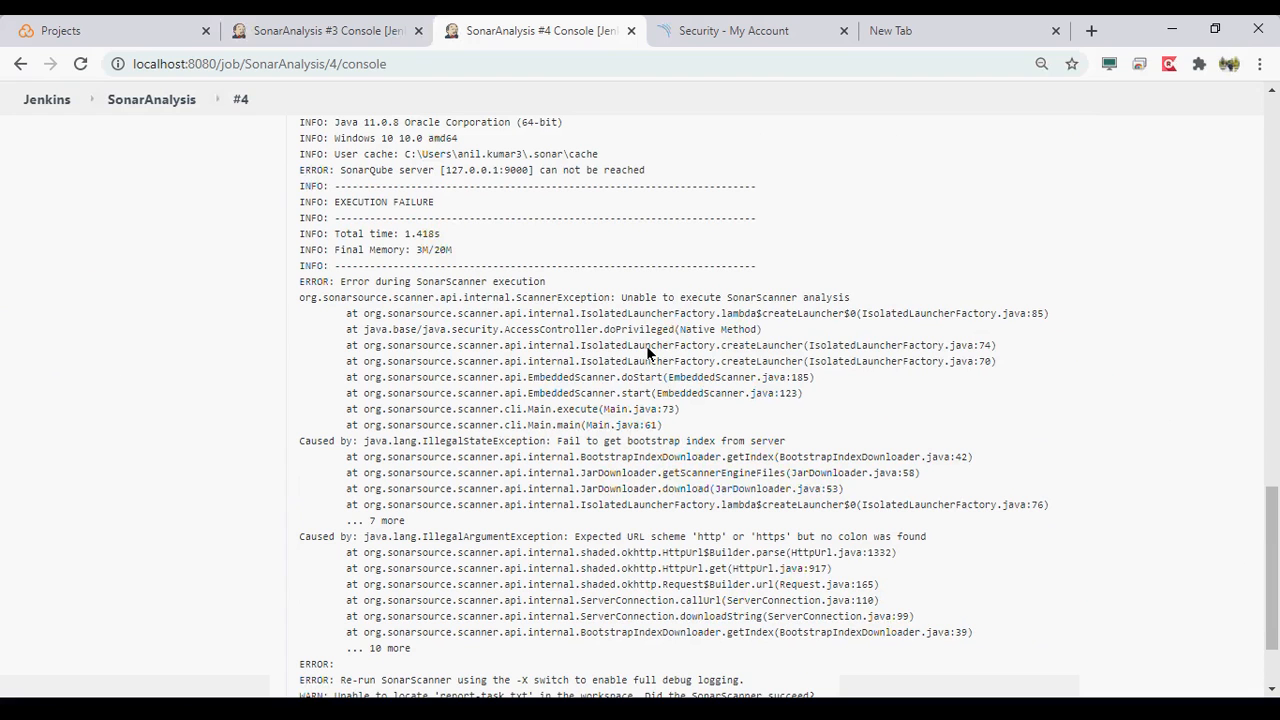
scroll(646, 352, up, 1)
scroll(646, 352, up, 1)
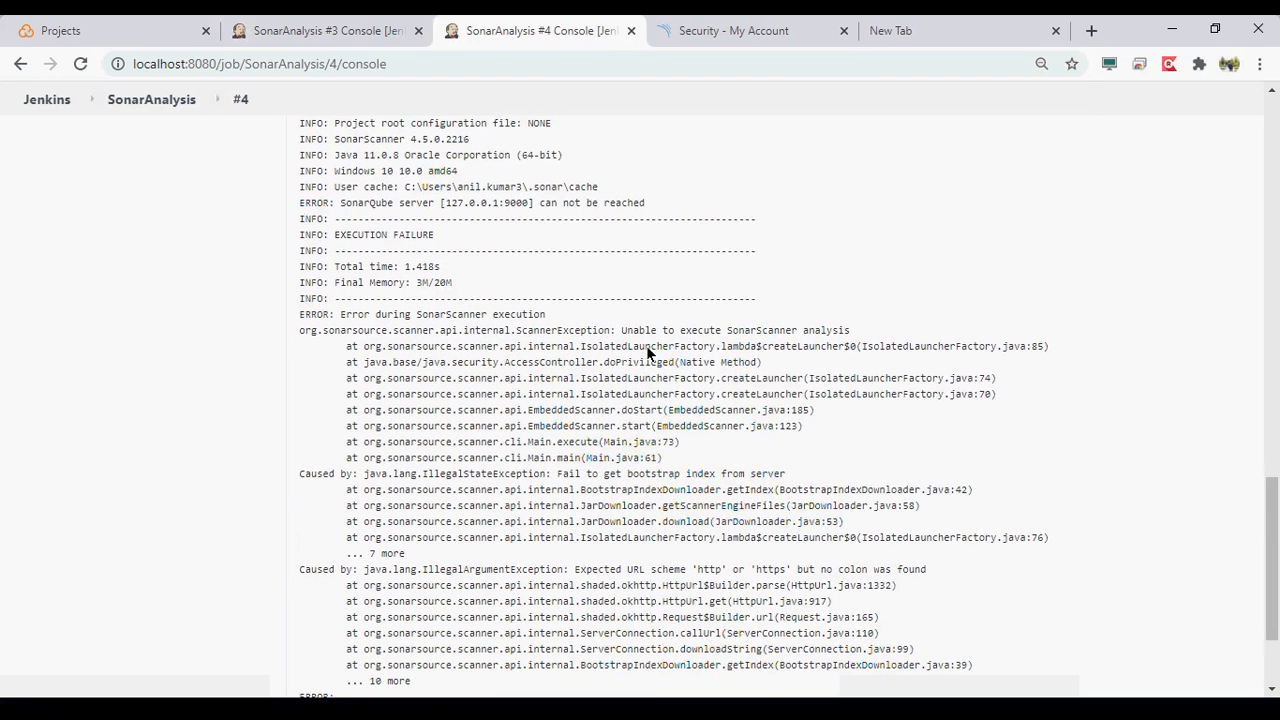
scroll(647, 353, up, 2)
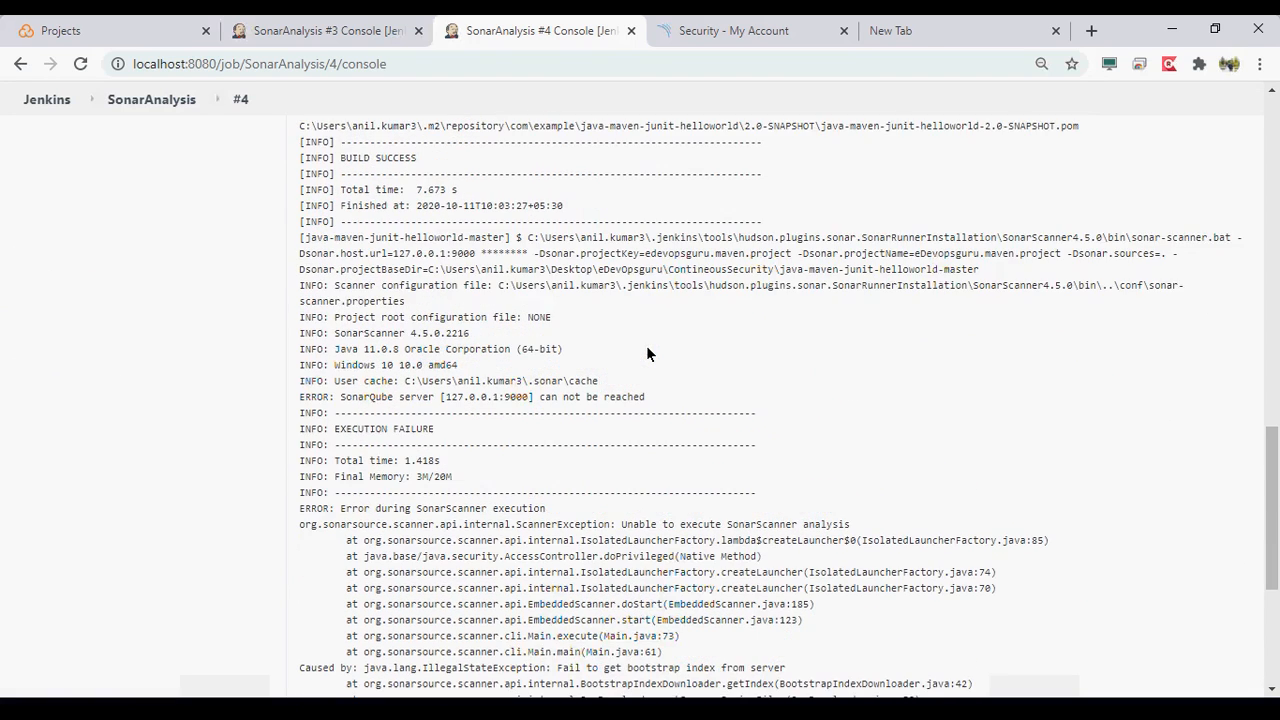
scroll(647, 353, up, 1)
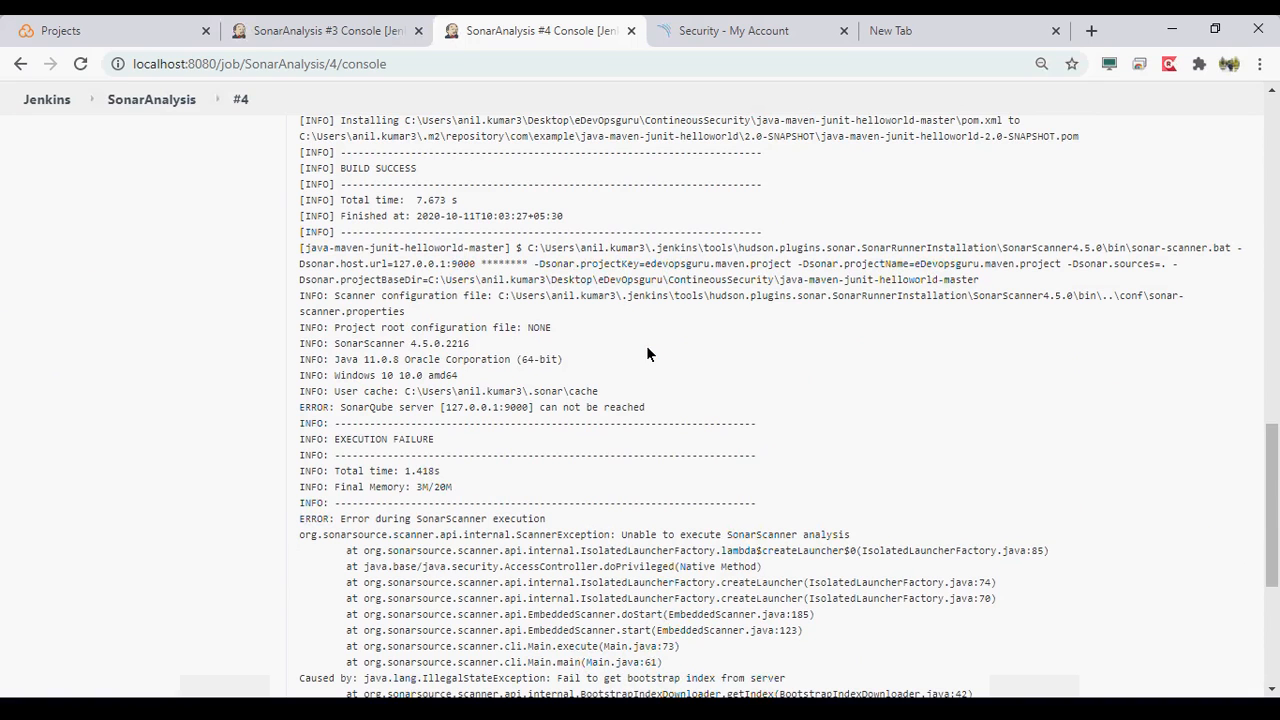
scroll(647, 353, up, 1)
- Examine the sonar-scanner command's host URL and project parameters, and the scanner log lines directly below it
drag(337, 331, 457, 380)
drag(305, 253, 402, 257)
click(1176, 257)
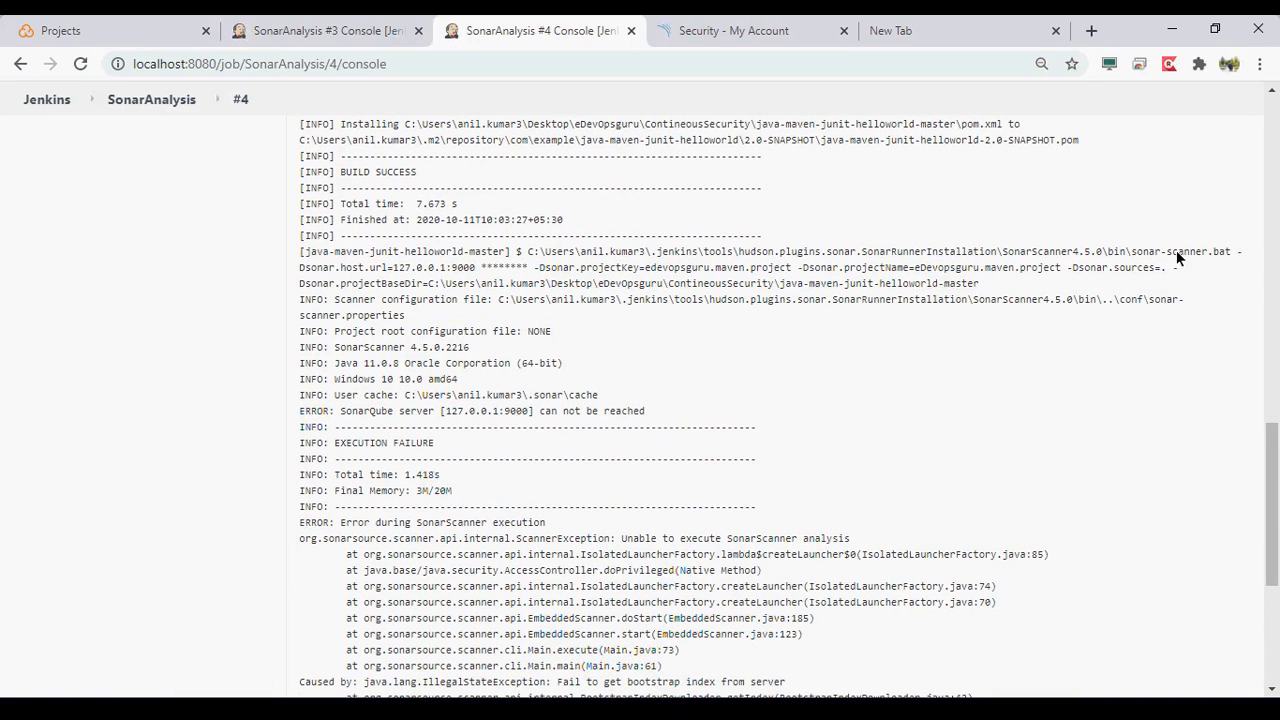
drag(1137, 253, 1230, 259)
drag(298, 268, 475, 272)
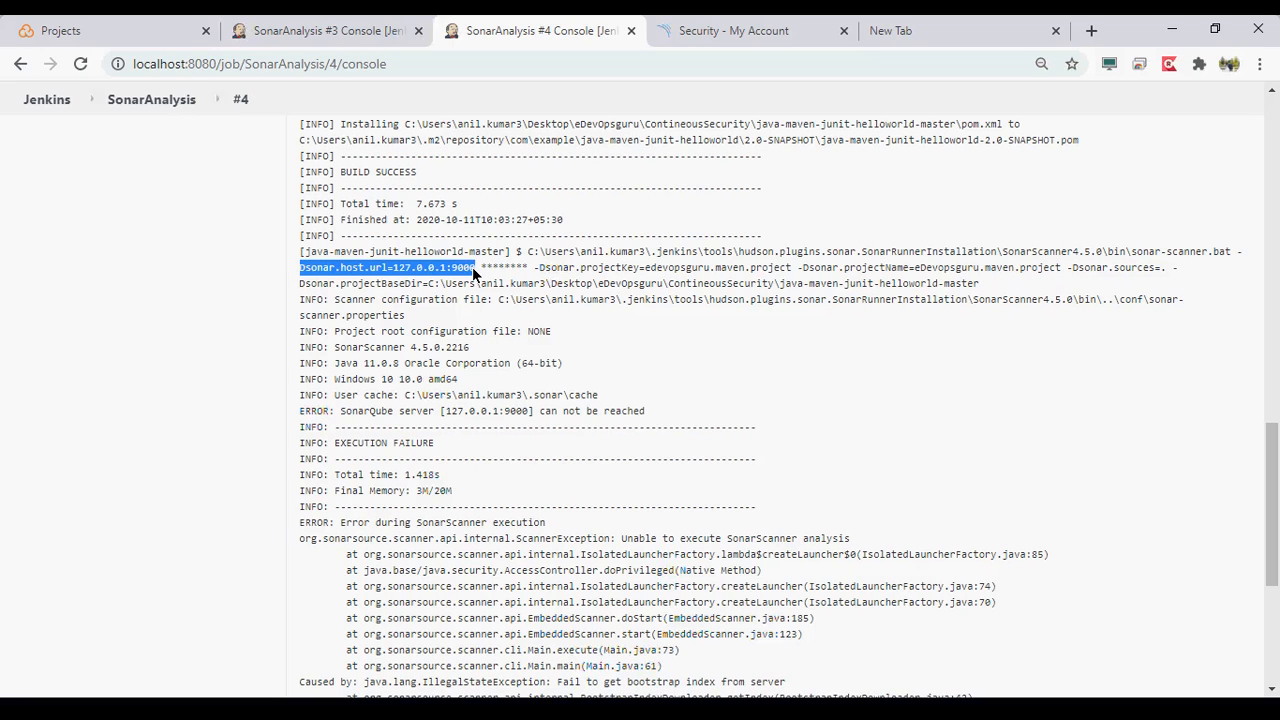
drag(546, 268, 906, 283)
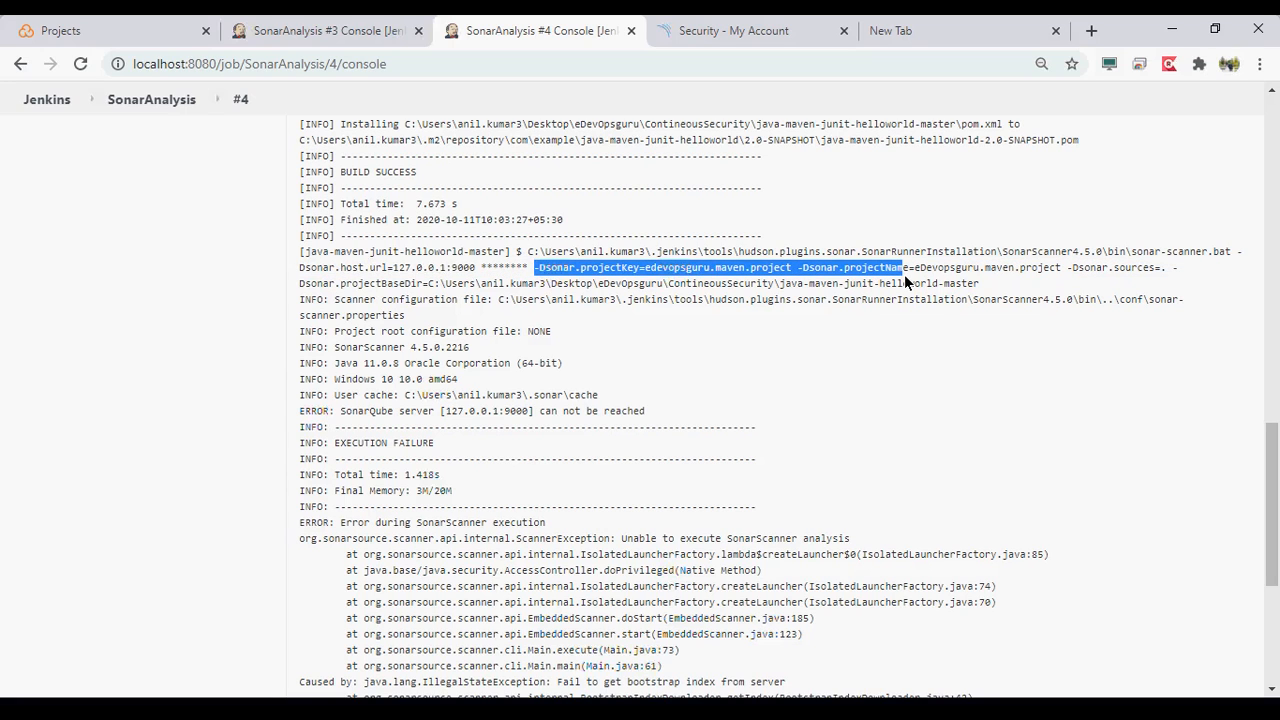
drag(906, 283, 1037, 287)
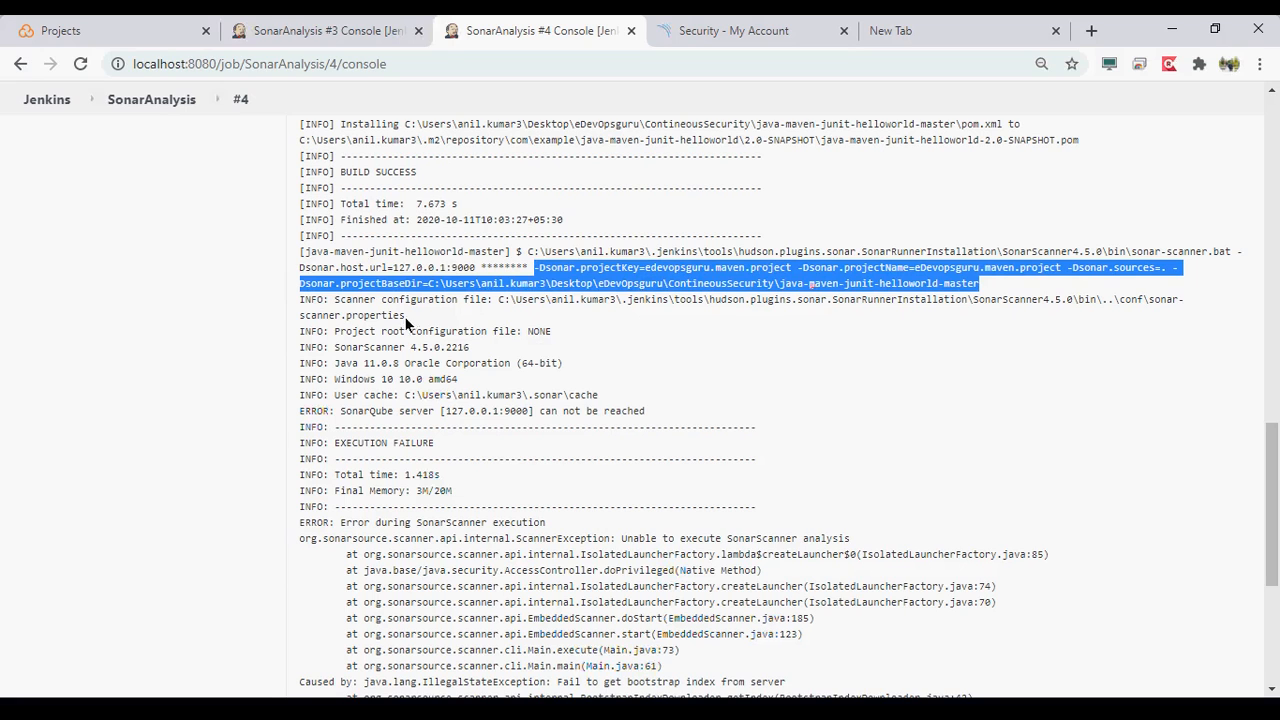
drag(391, 300, 652, 421)
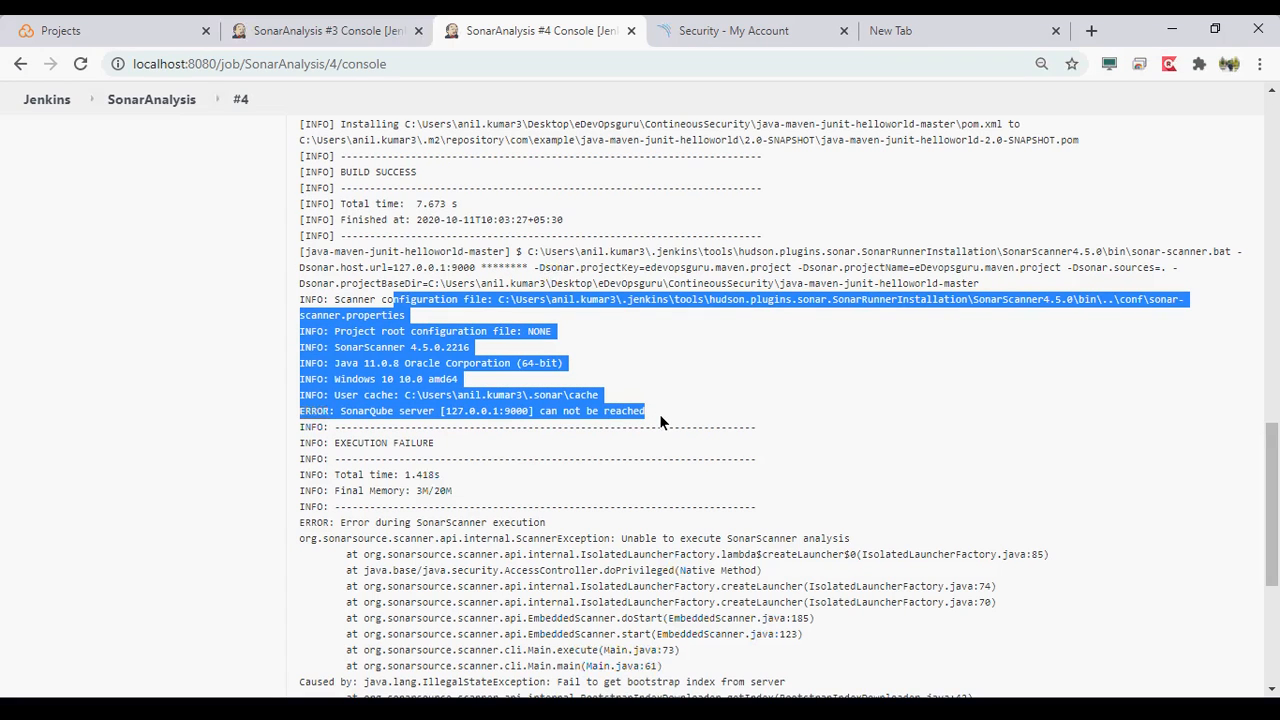
- Load the SonarQube account security page through 127.0.0.1:9000 instead of localhost to check that address
click(752, 40)
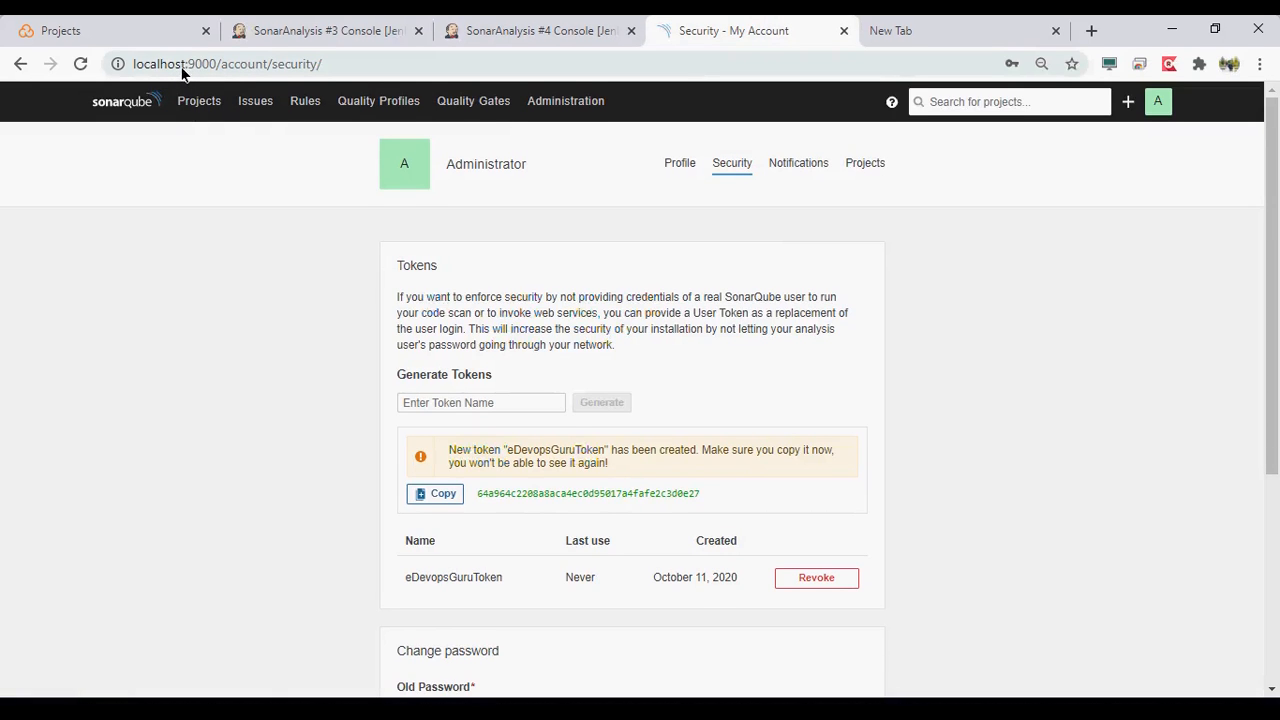
drag(183, 68, 23, 77)
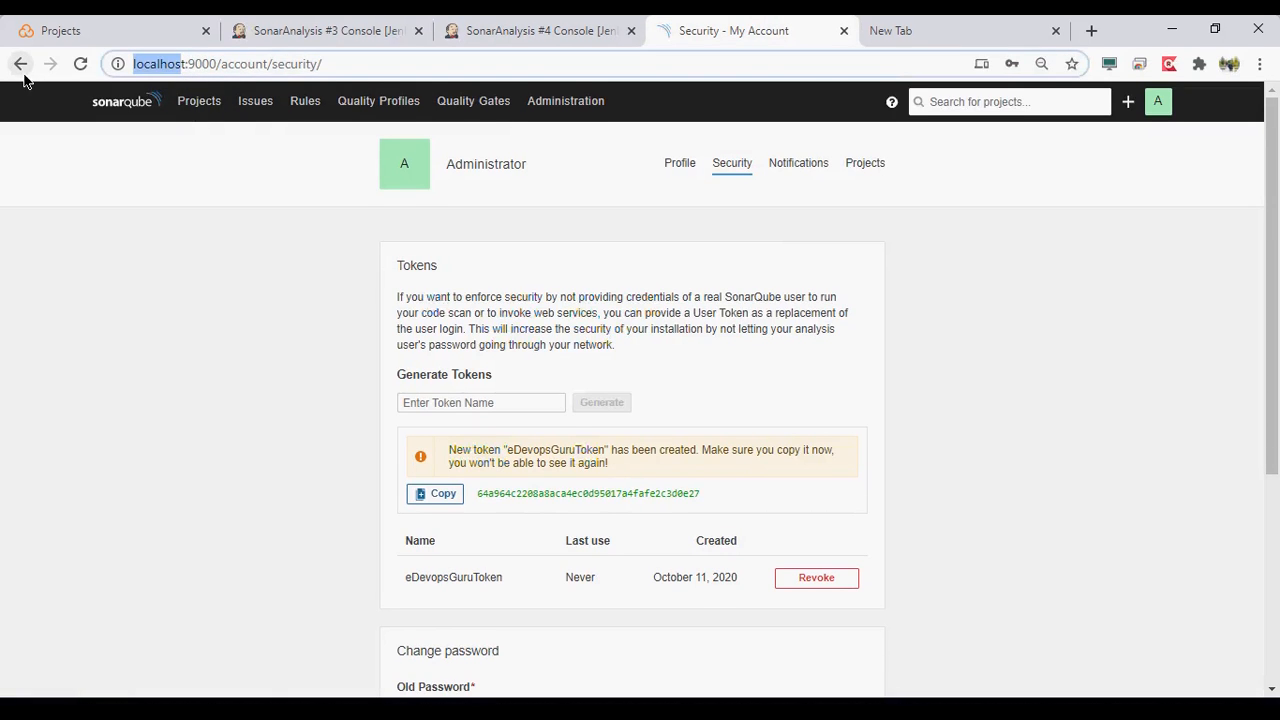
key(BackSpace)
text(127)
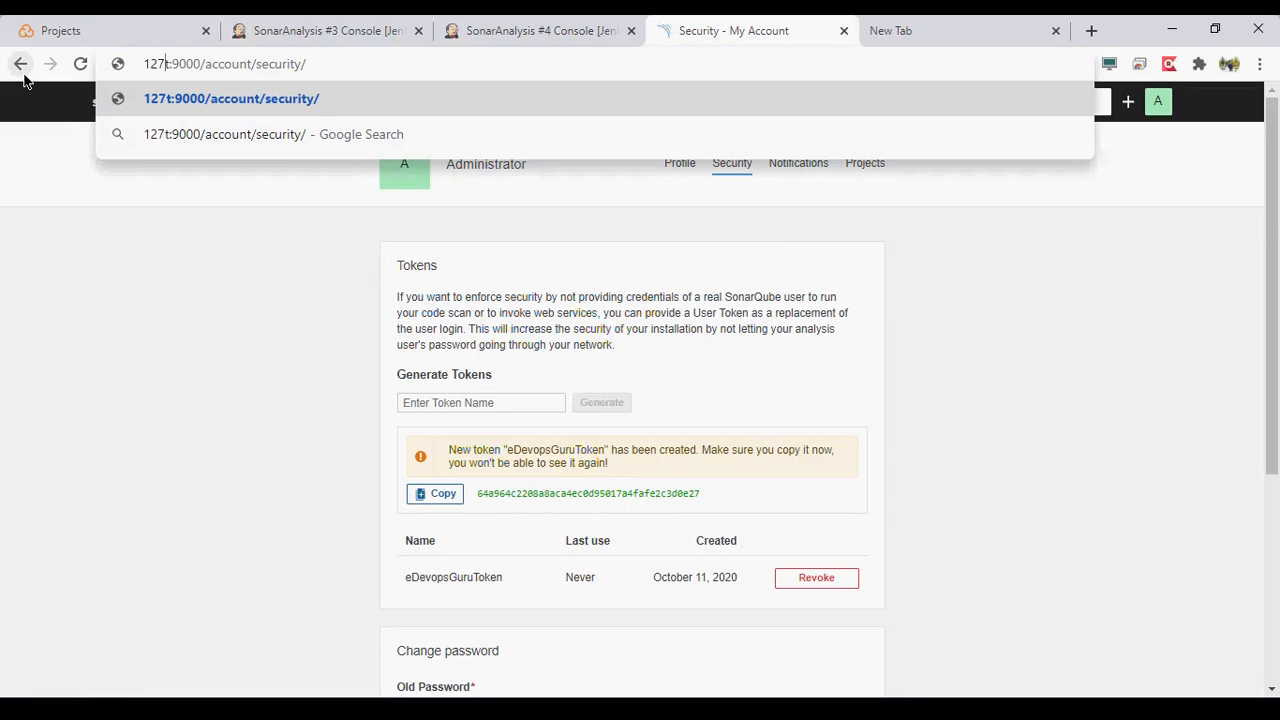
text(.0.0.)
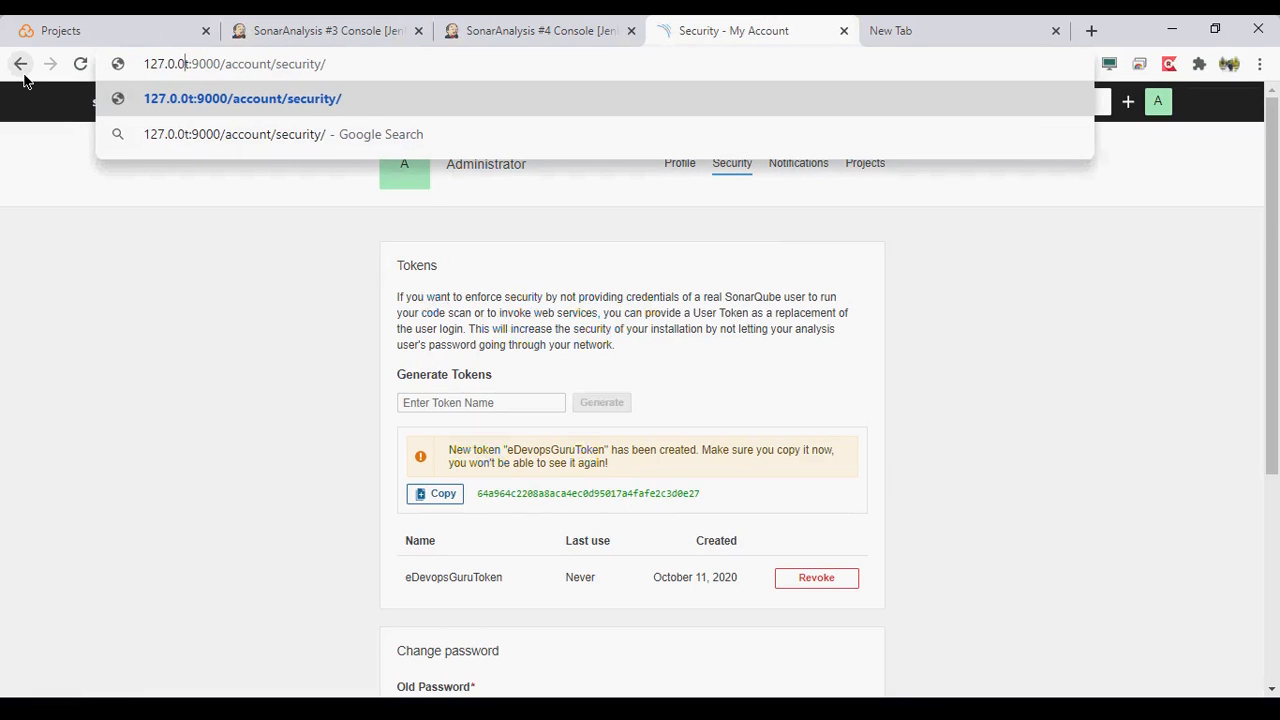
key(Delete)
text(1)
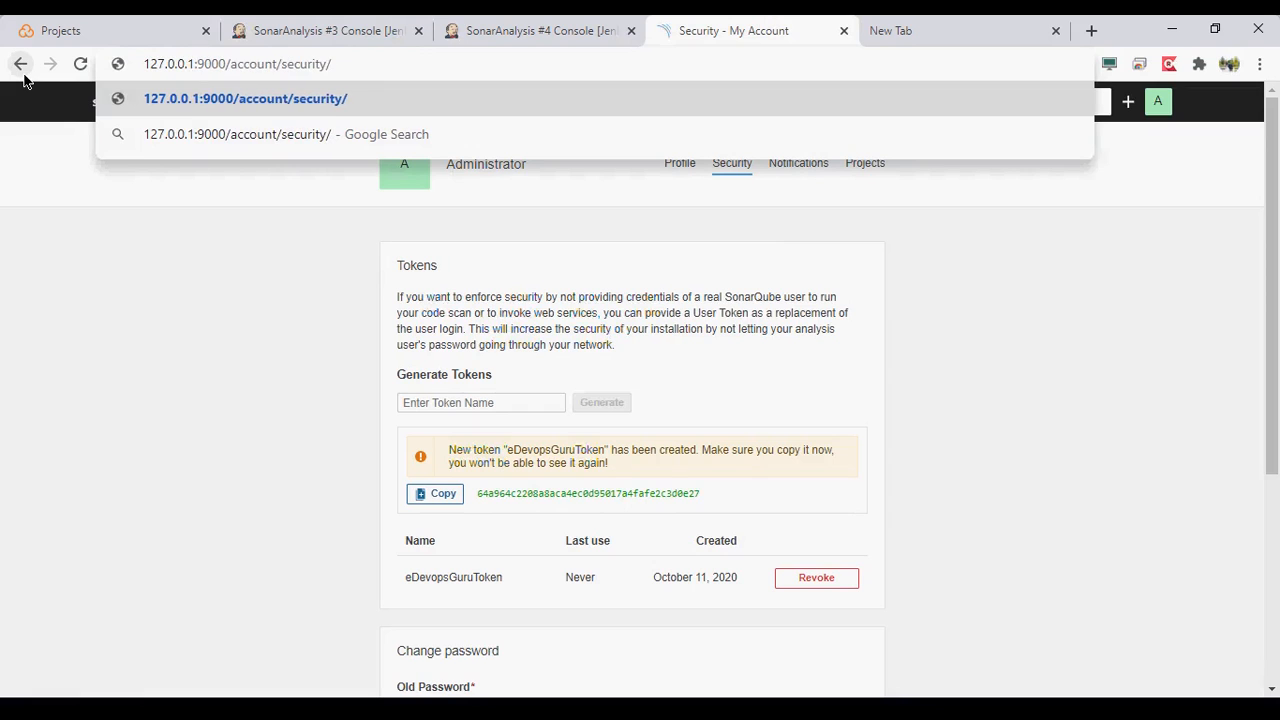
key(Return)
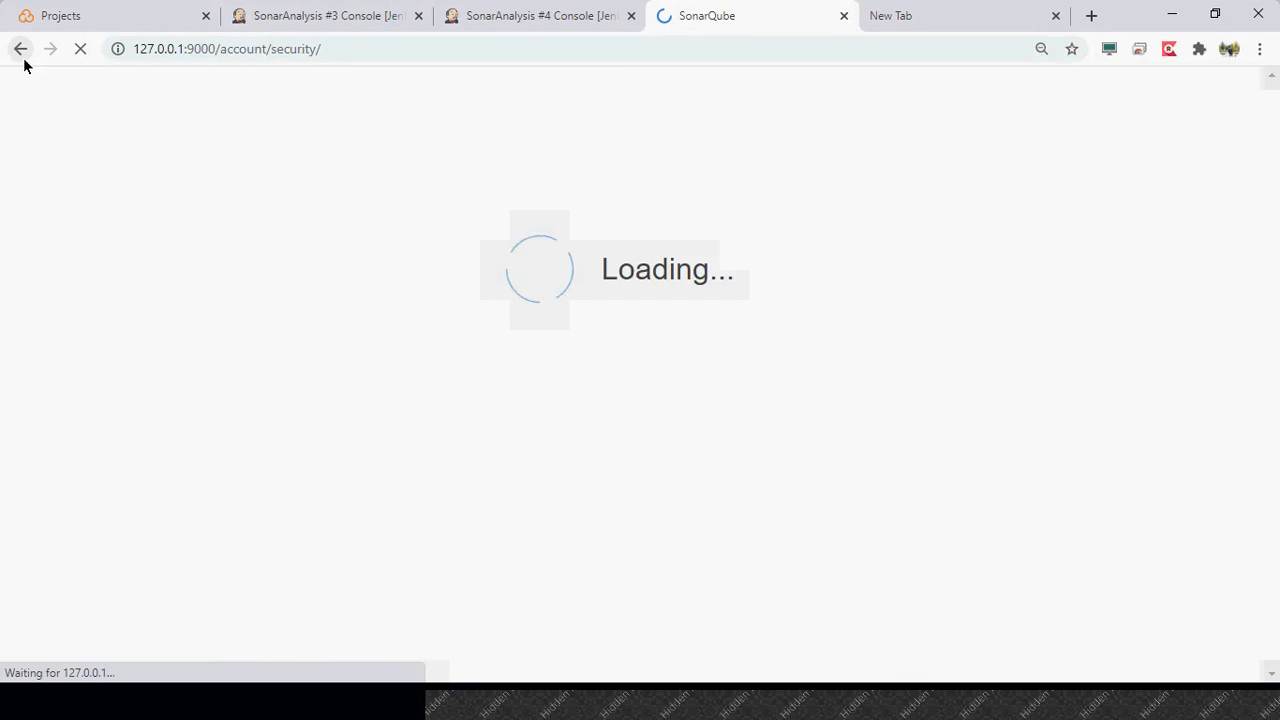
- Log in to SonarQube with the administrator username and account password, and dismiss the browser's password warning
text(admin)
key(Tab)
text(admin)
key(Return)
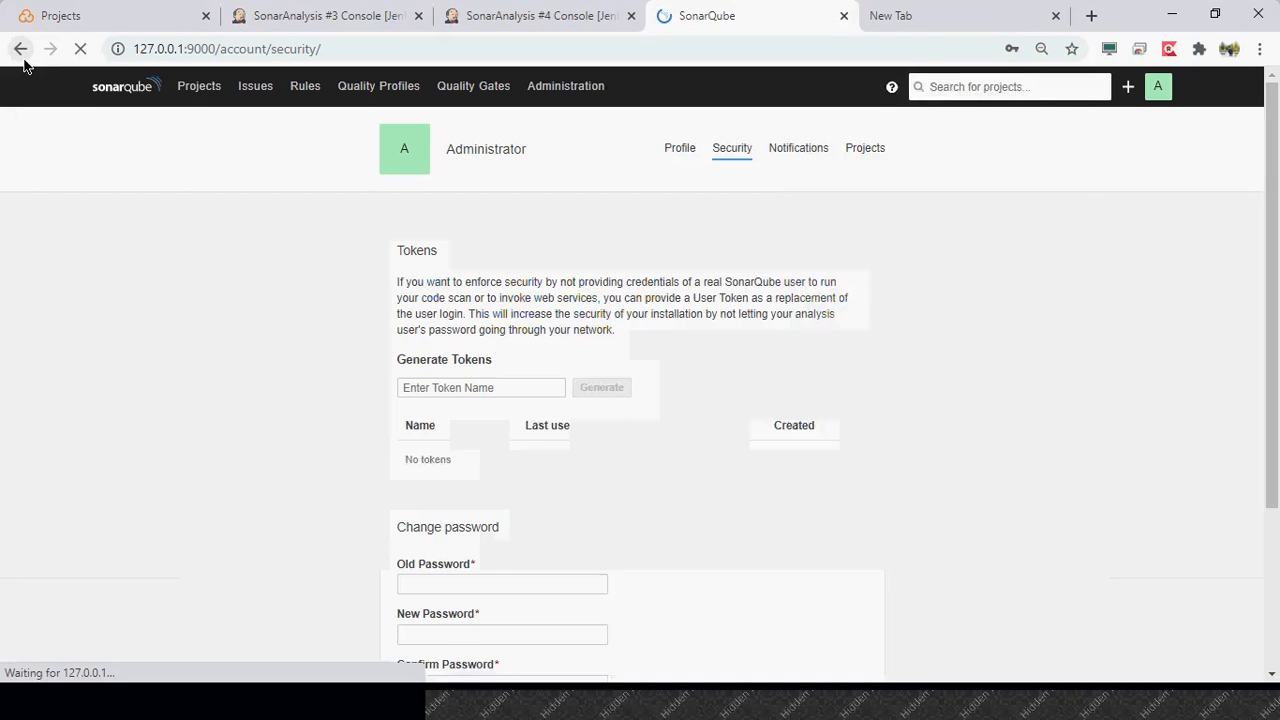
click(1069, 78)
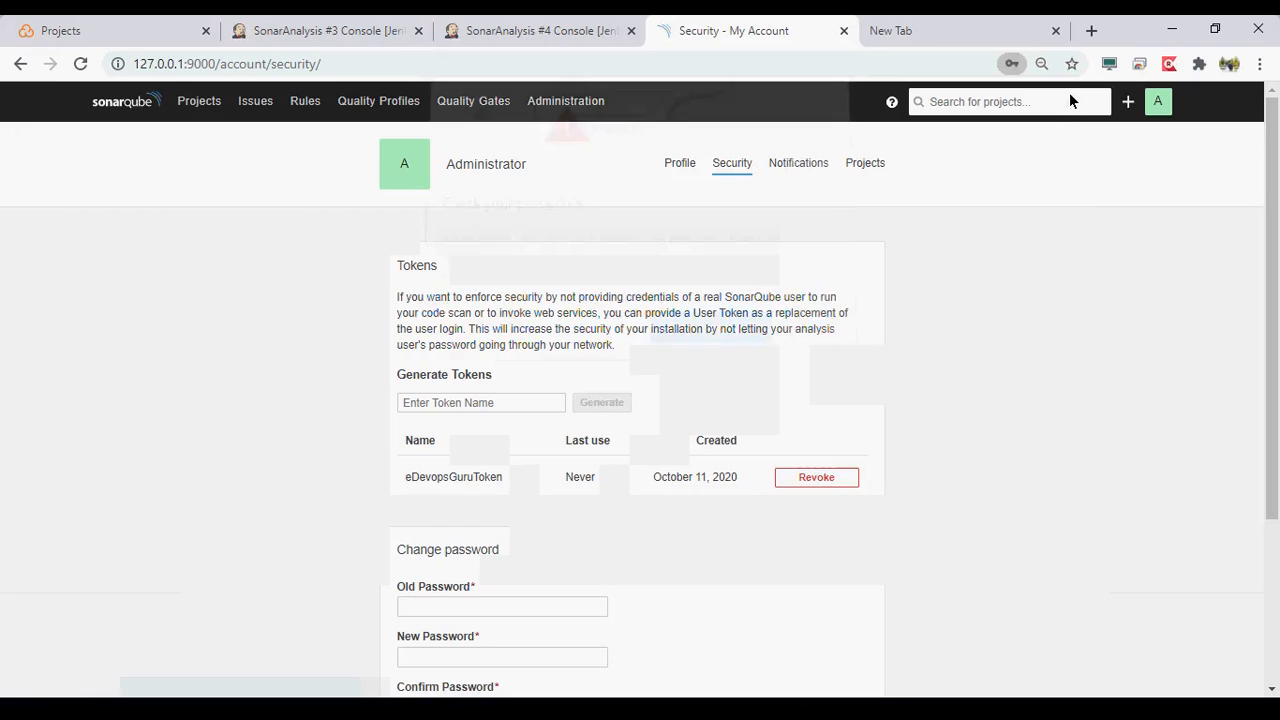
click(817, 333)
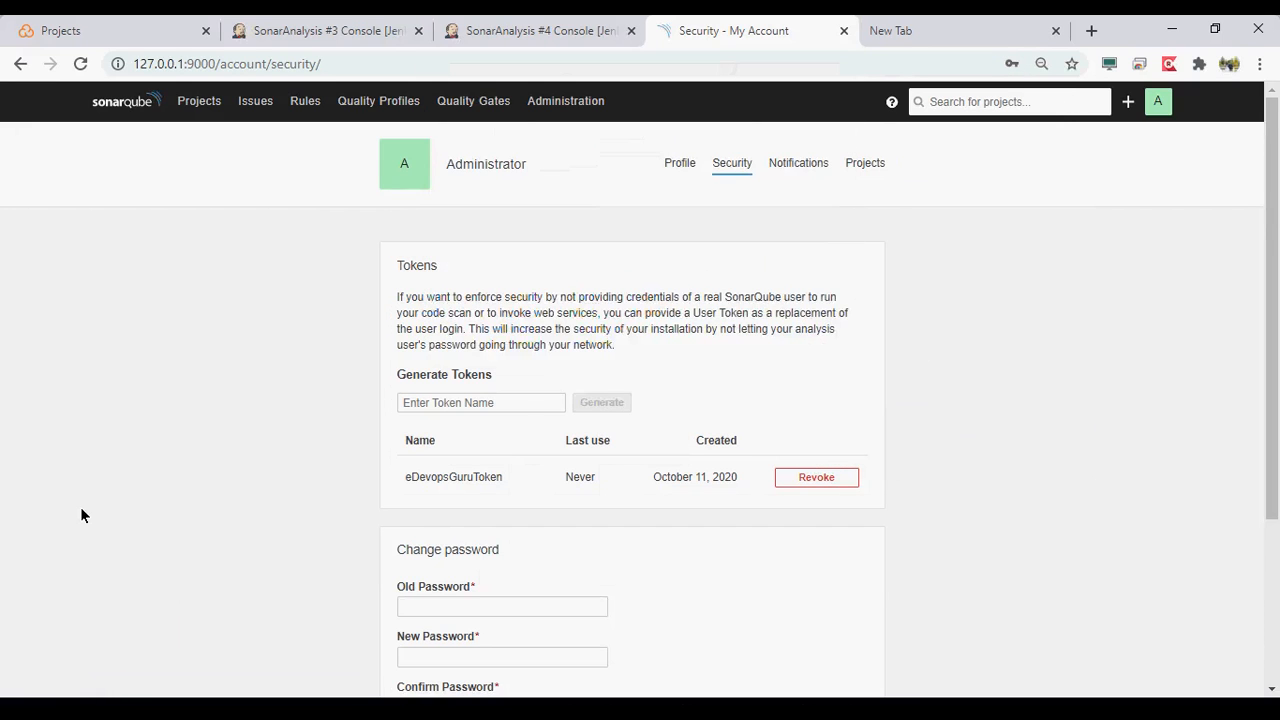
- Check the token list on the SonarQube security page, and view the Projects page for analyzed projects
scroll(82, 515, down, 2)
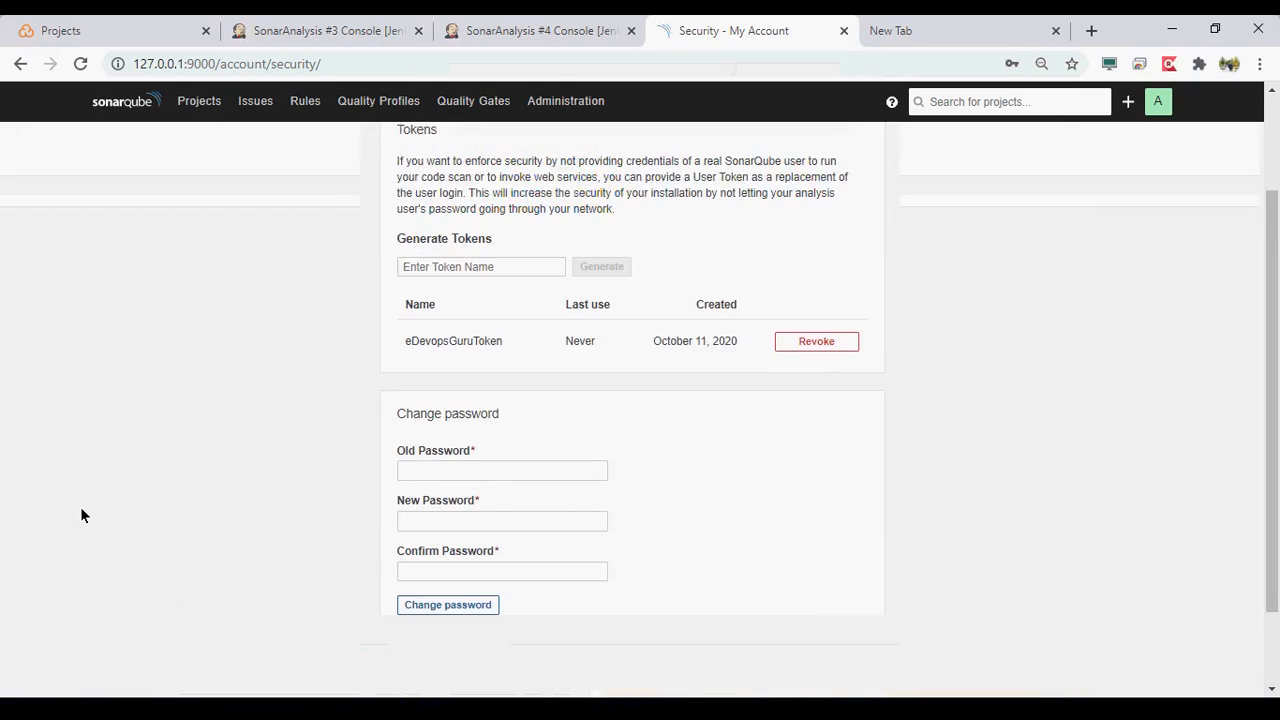
scroll(82, 515, up, 2)
click(205, 101)
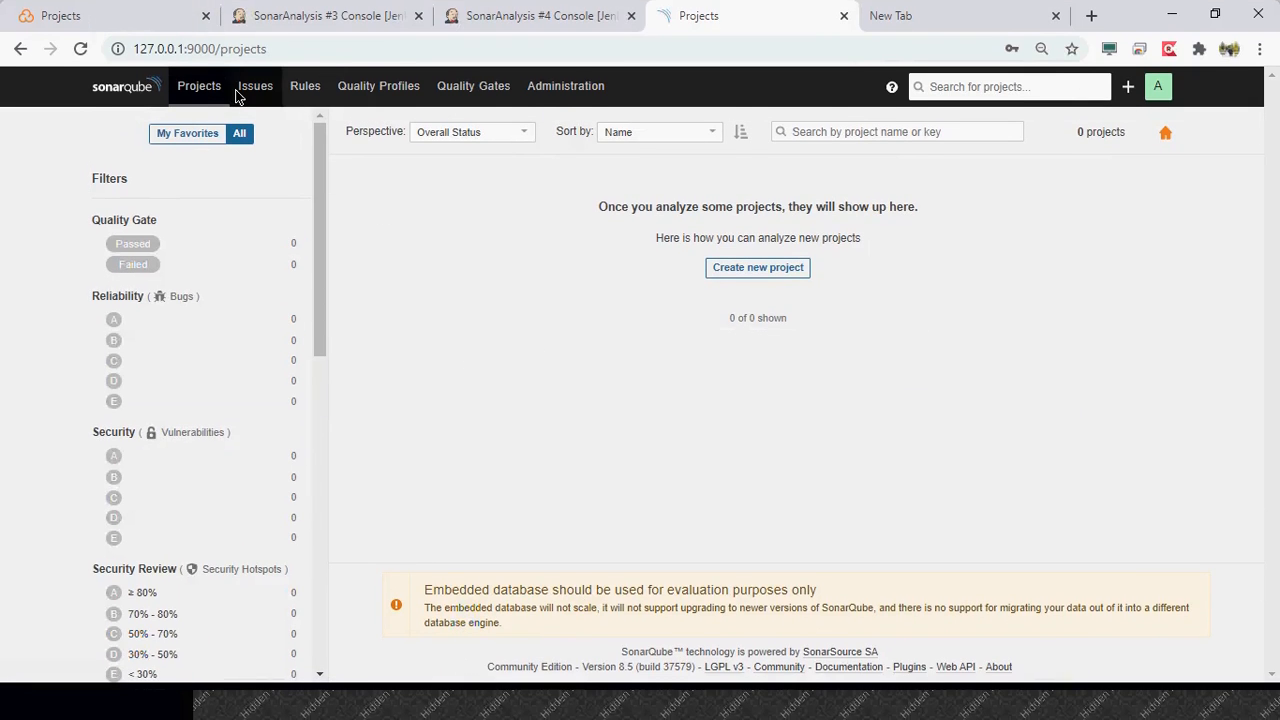
key(alt+Tab)
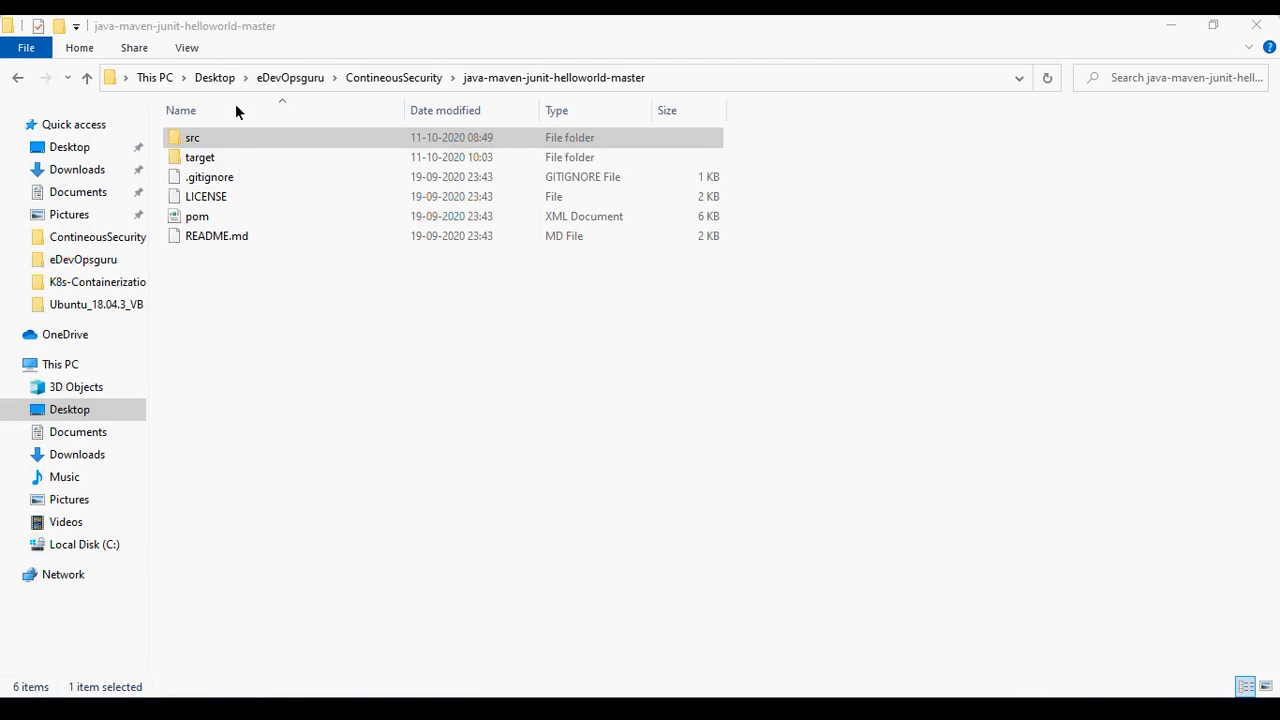
key(alt+Tab)
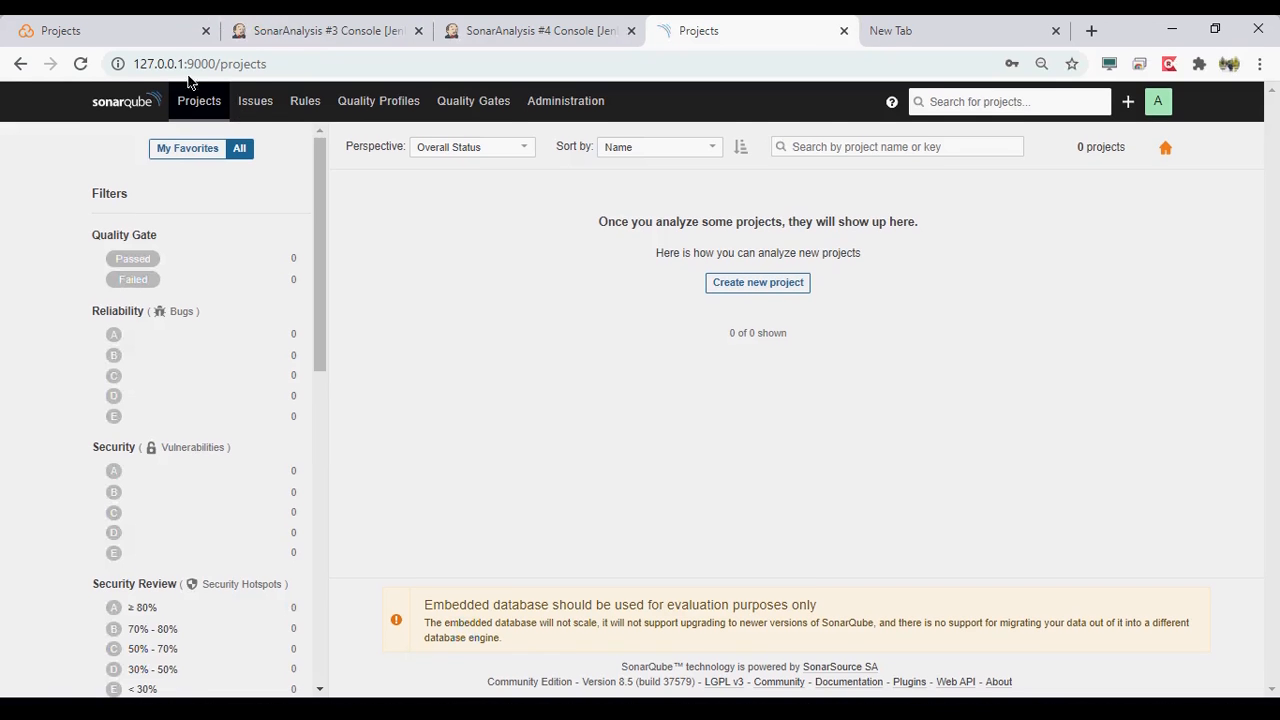
- Examine the console output of SonarAnalysis build #3, from the SonarScanner messages back through the Maven install and JaCoCo lines
click(276, 35)
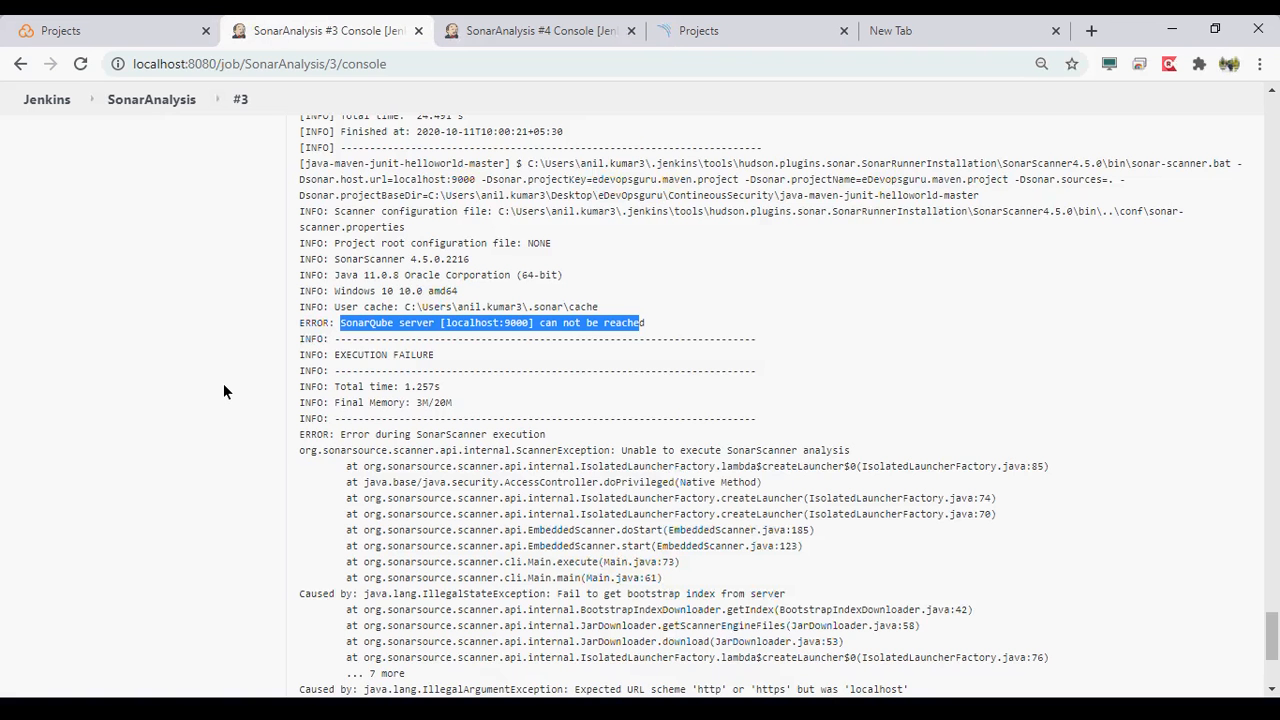
scroll(224, 384, up, 1)
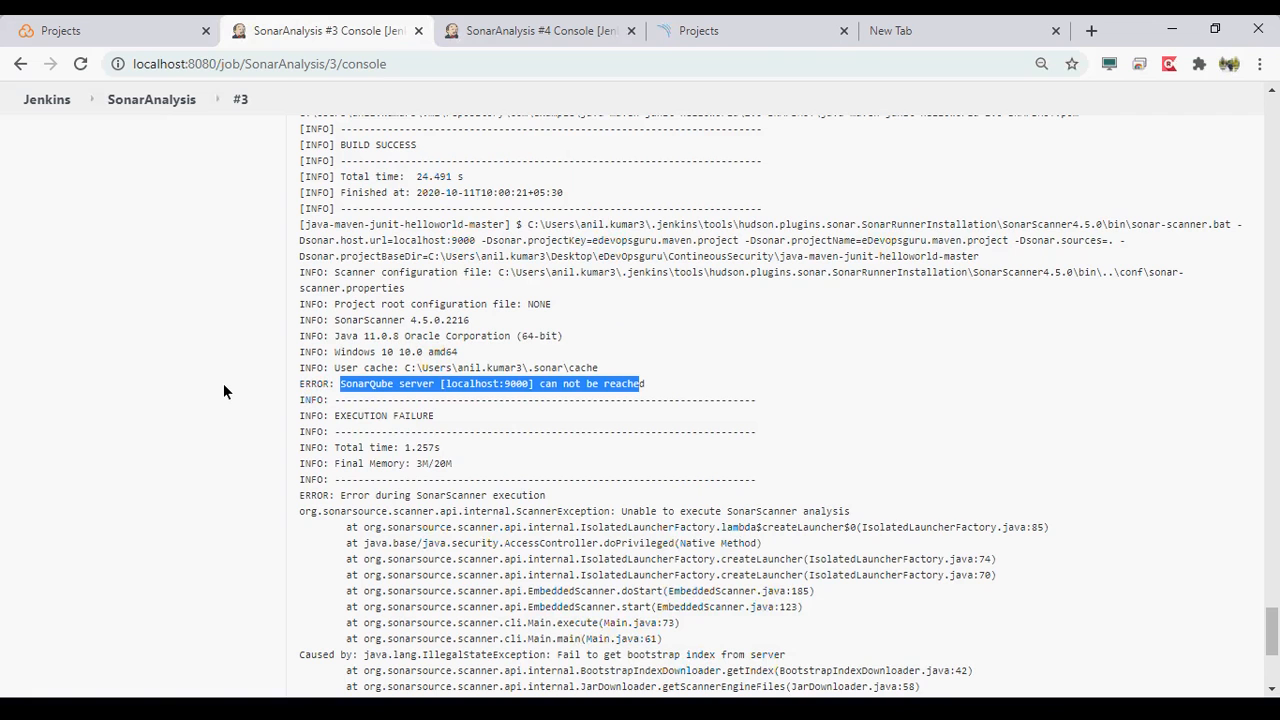
scroll(223, 383, up, 3)
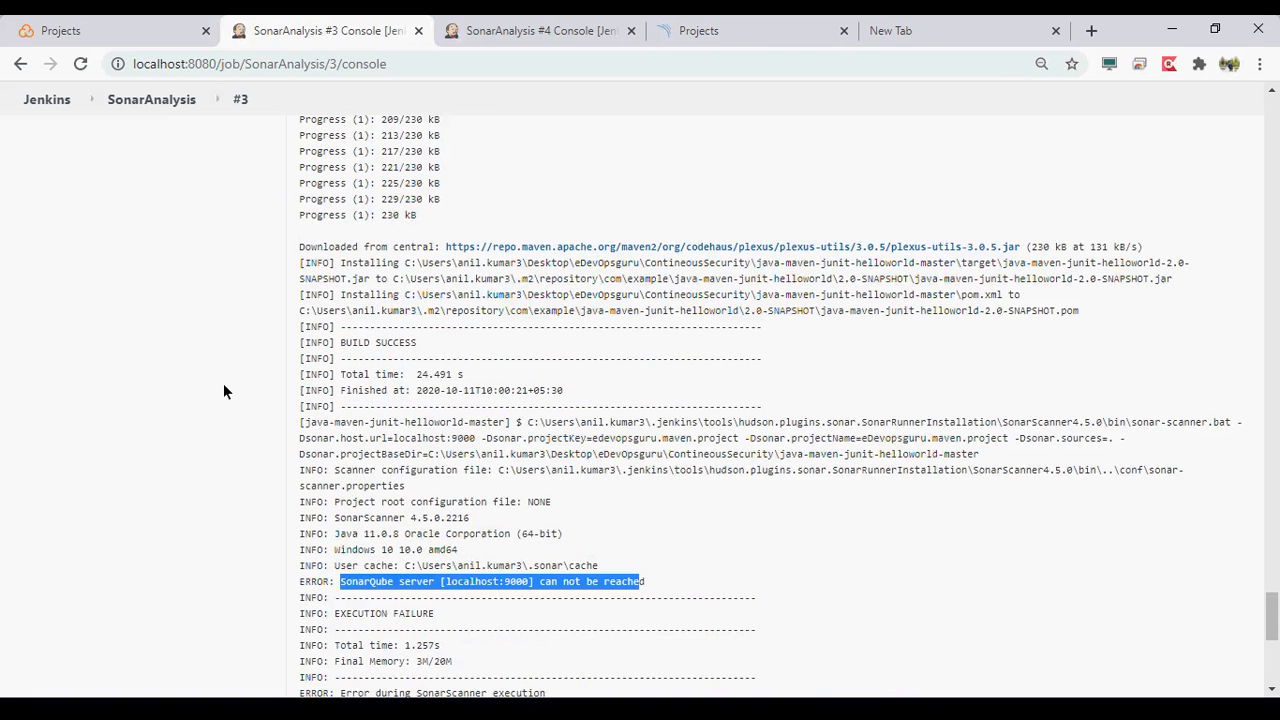
scroll(223, 383, up, 3)
scroll(223, 383, up, 1)
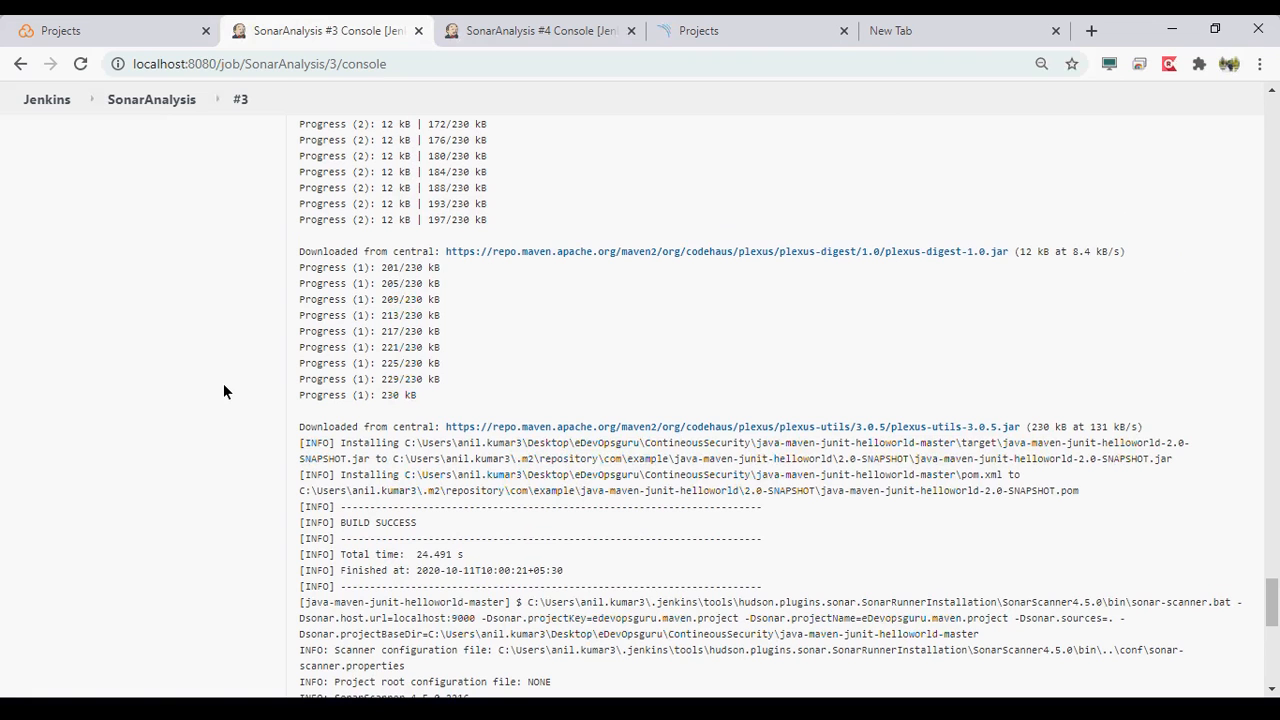
scroll(224, 385, up, 6)
scroll(223, 383, up, 3)
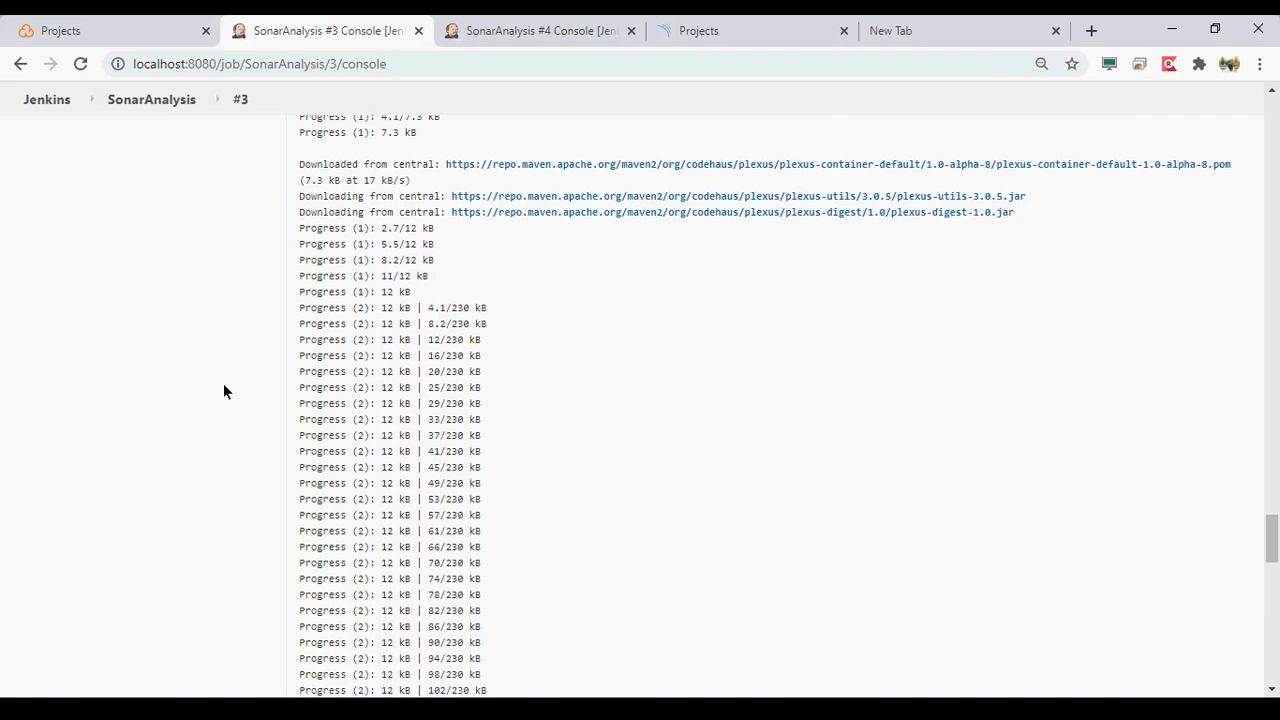
scroll(223, 383, up, 1)
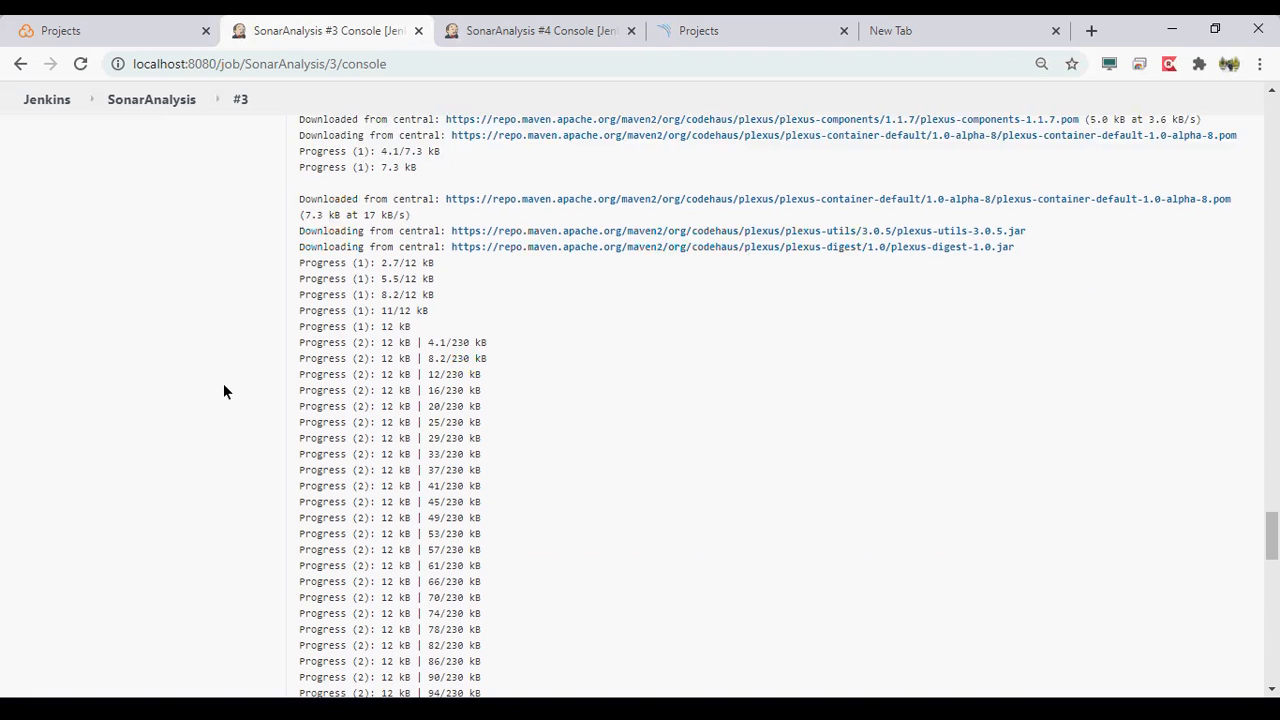
scroll(223, 384, up, 2)
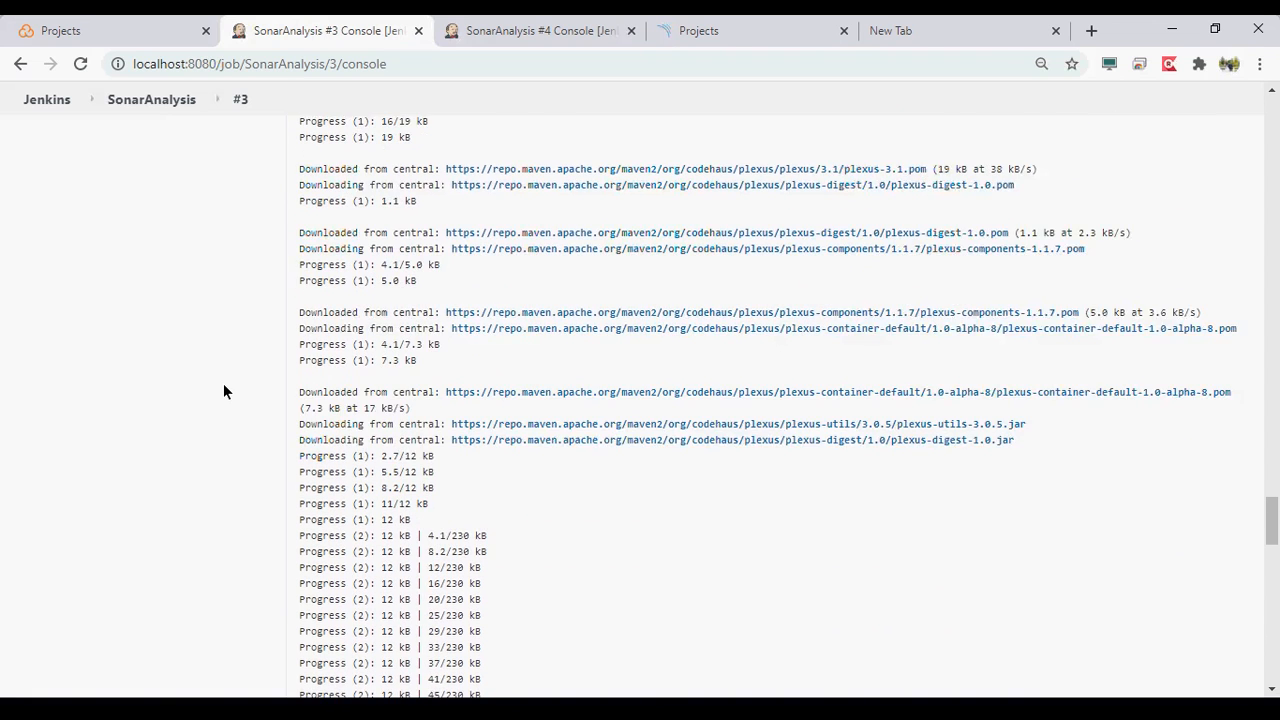
scroll(223, 391, up, 4)
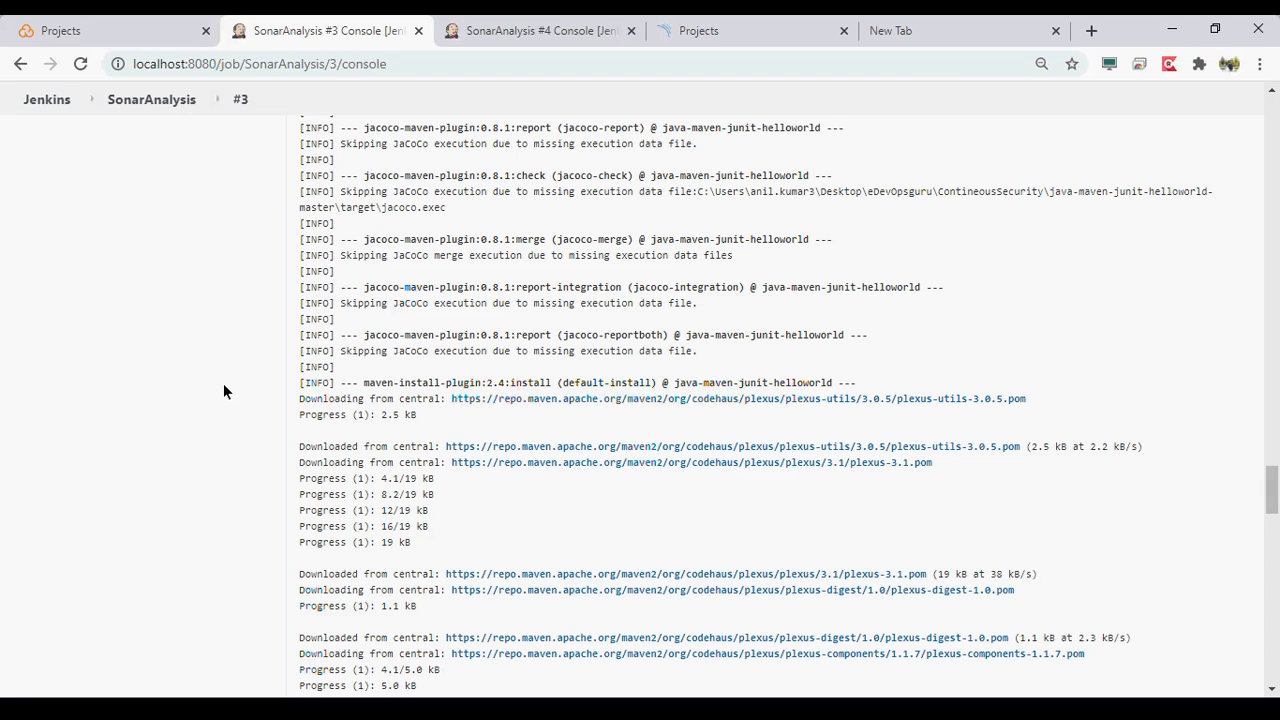
scroll(223, 383, up, 5)
scroll(193, 343, up, 5)
- Open the Jenkins system log and display all log messages
click(47, 99)
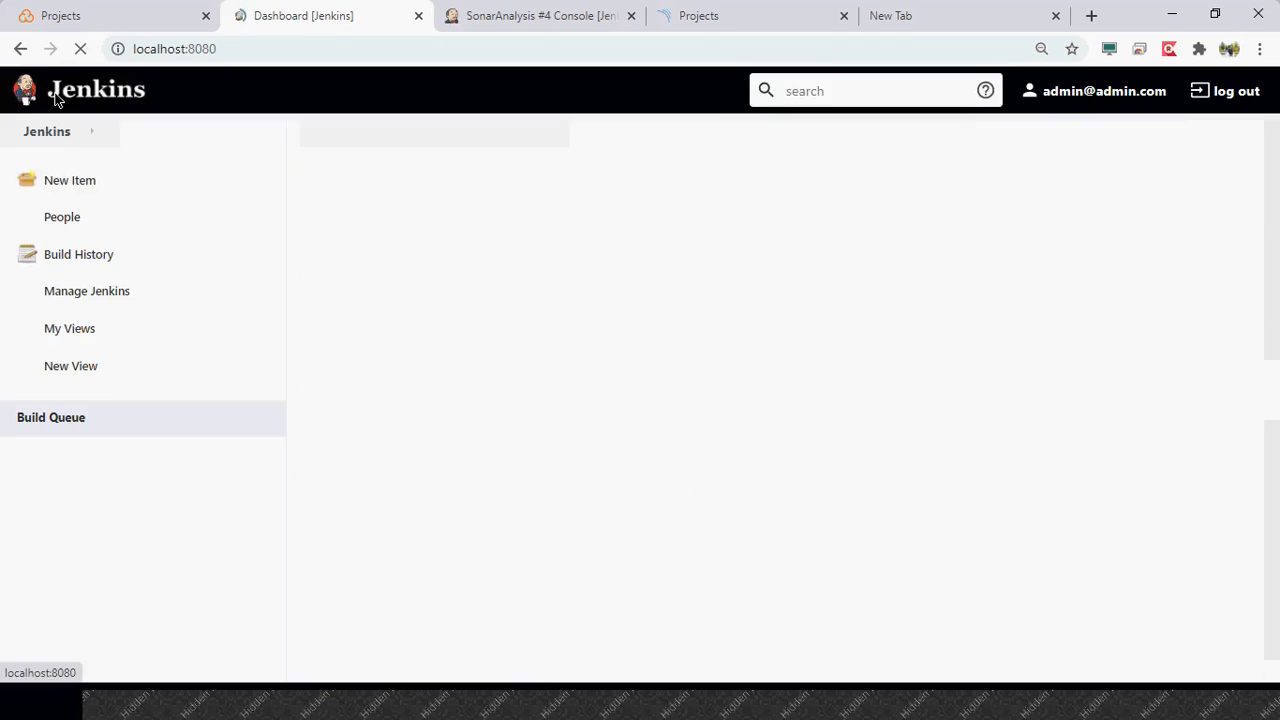
click(69, 310)
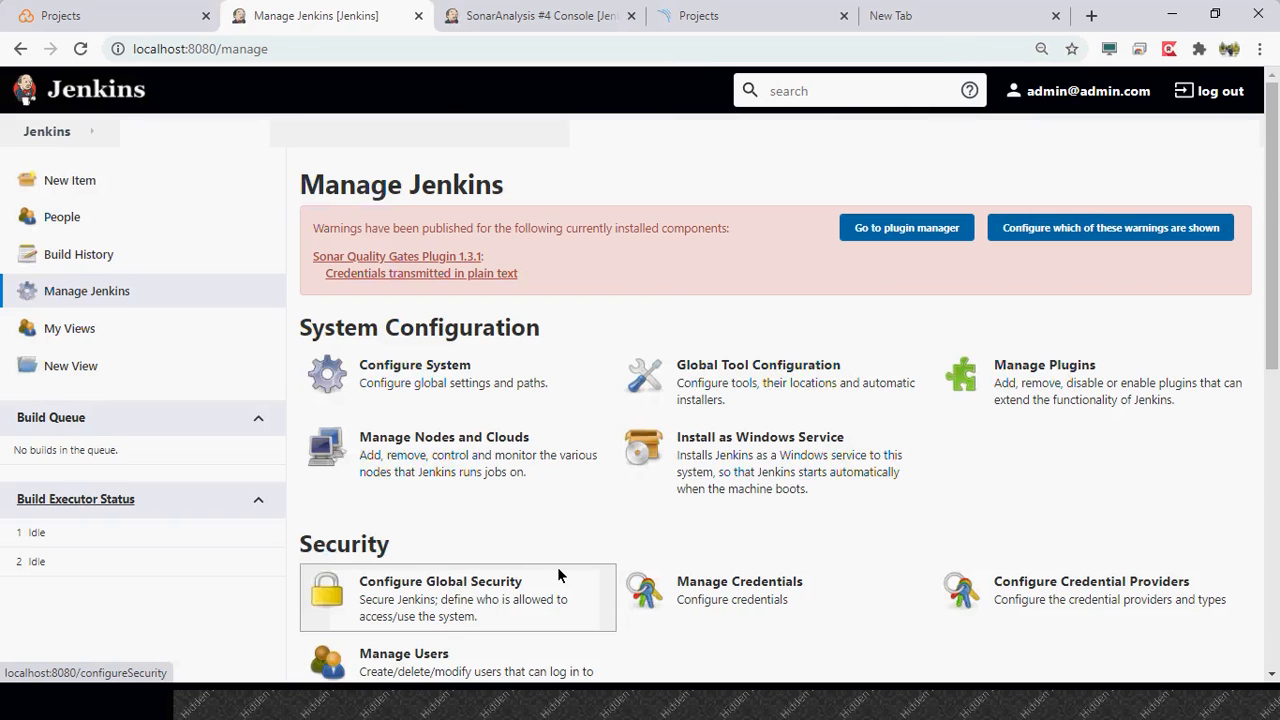
scroll(558, 570, down, 2)
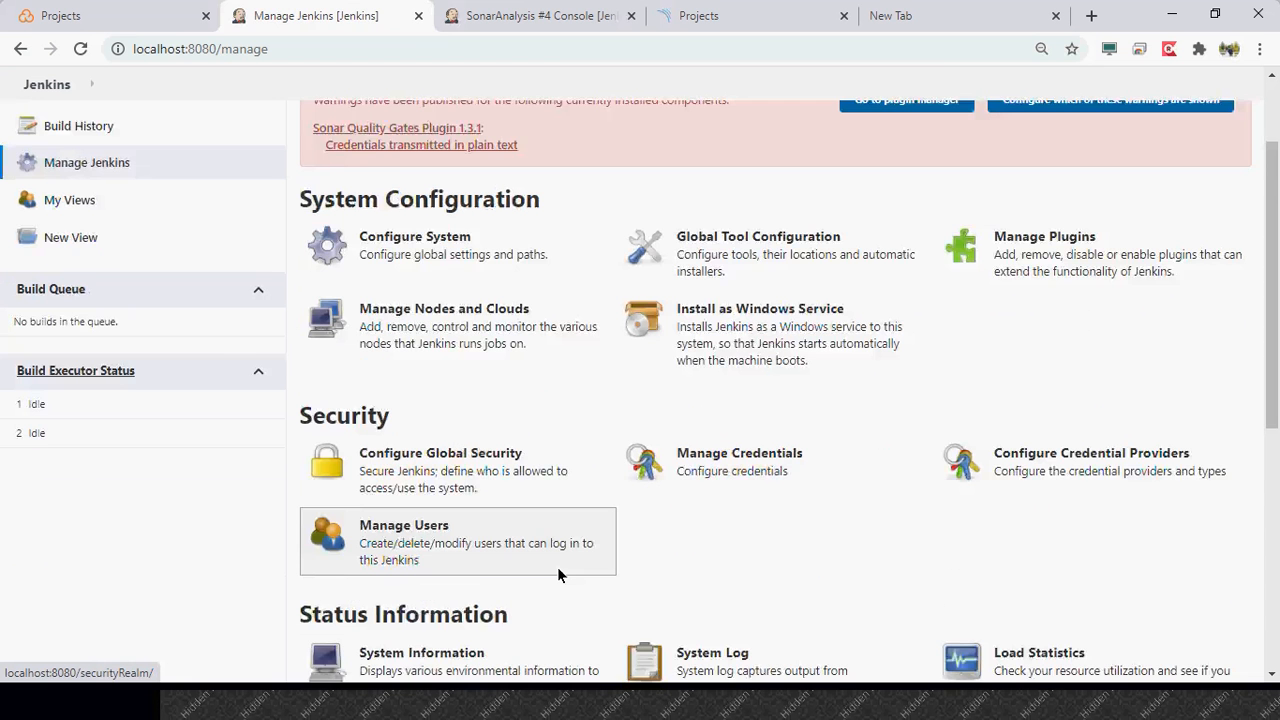
scroll(558, 575, down, 1)
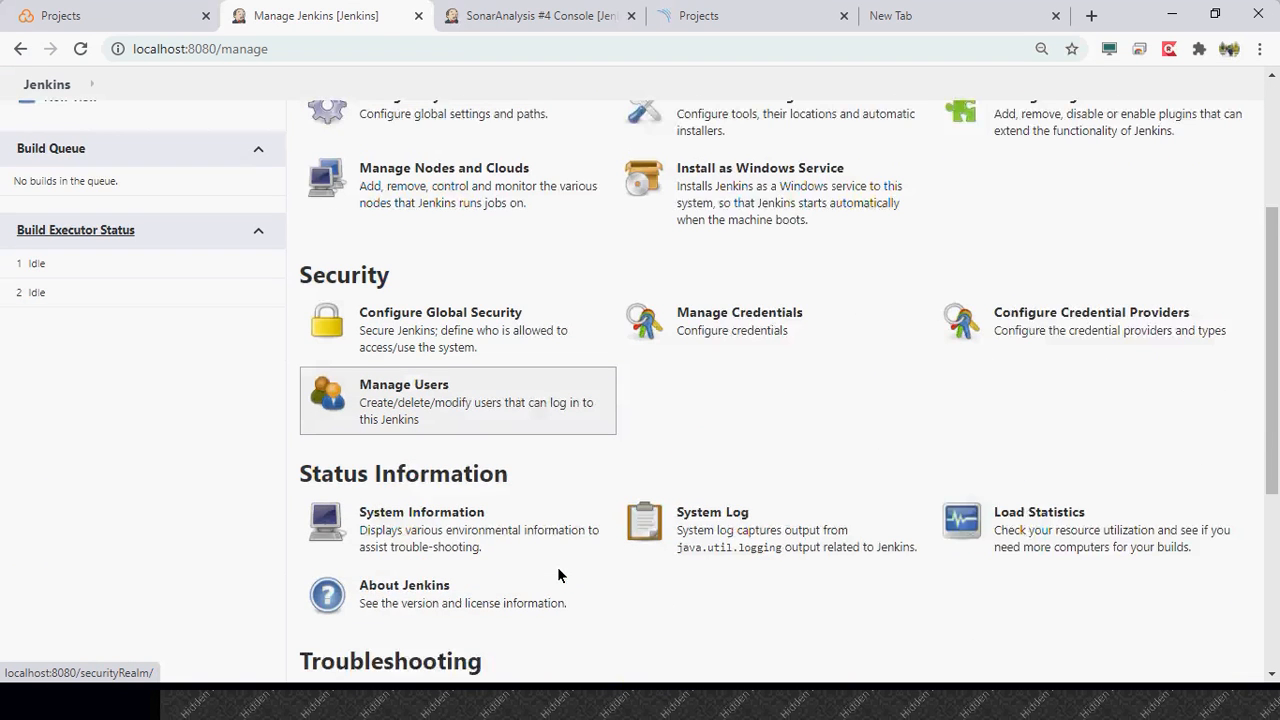
scroll(558, 573, down, 1)
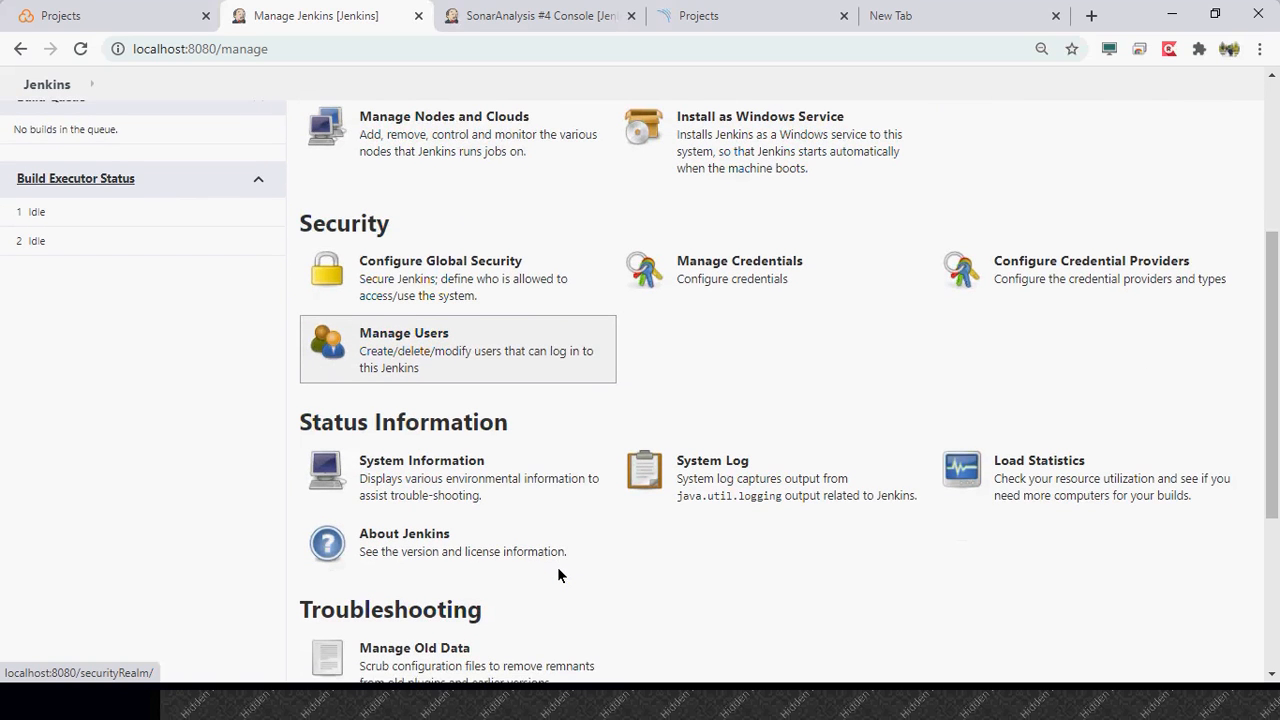
click(729, 461)
click(432, 264)
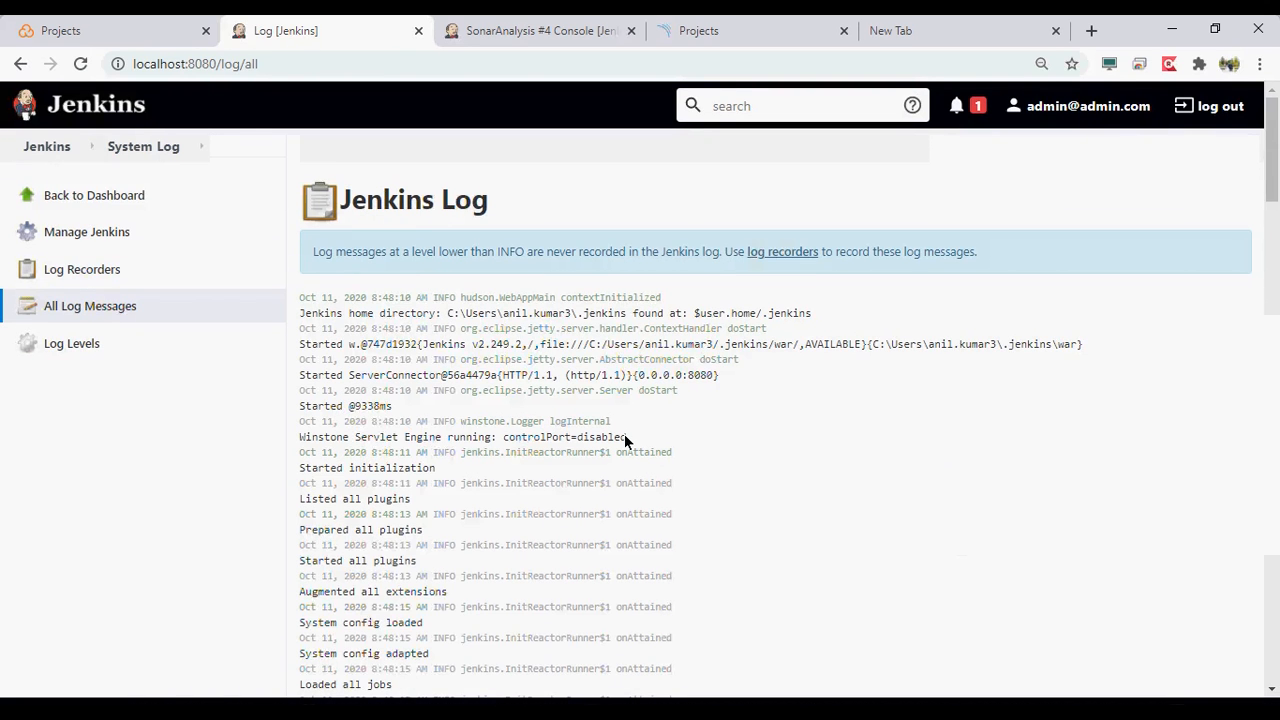
- Examine the Jenkins log entries covering startup and the installation of the sonar plugins and their dependencies
scroll(625, 441, down, 10)
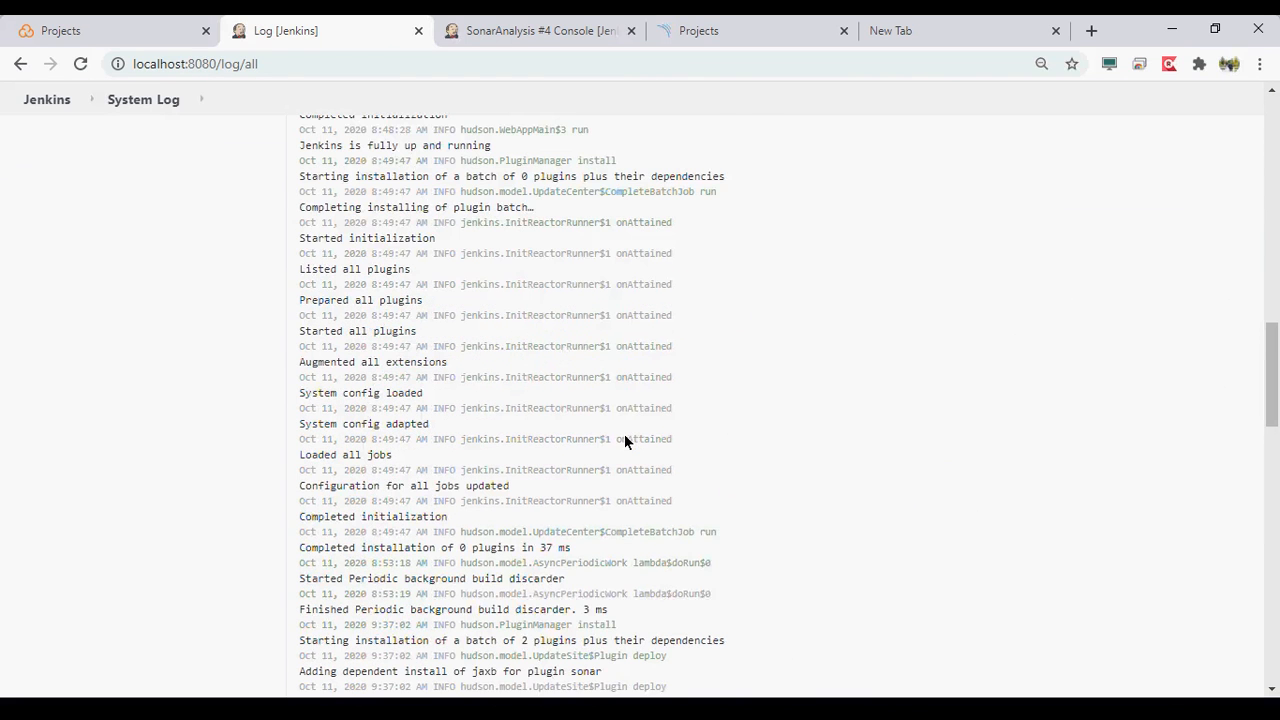
scroll(625, 441, down, 3)
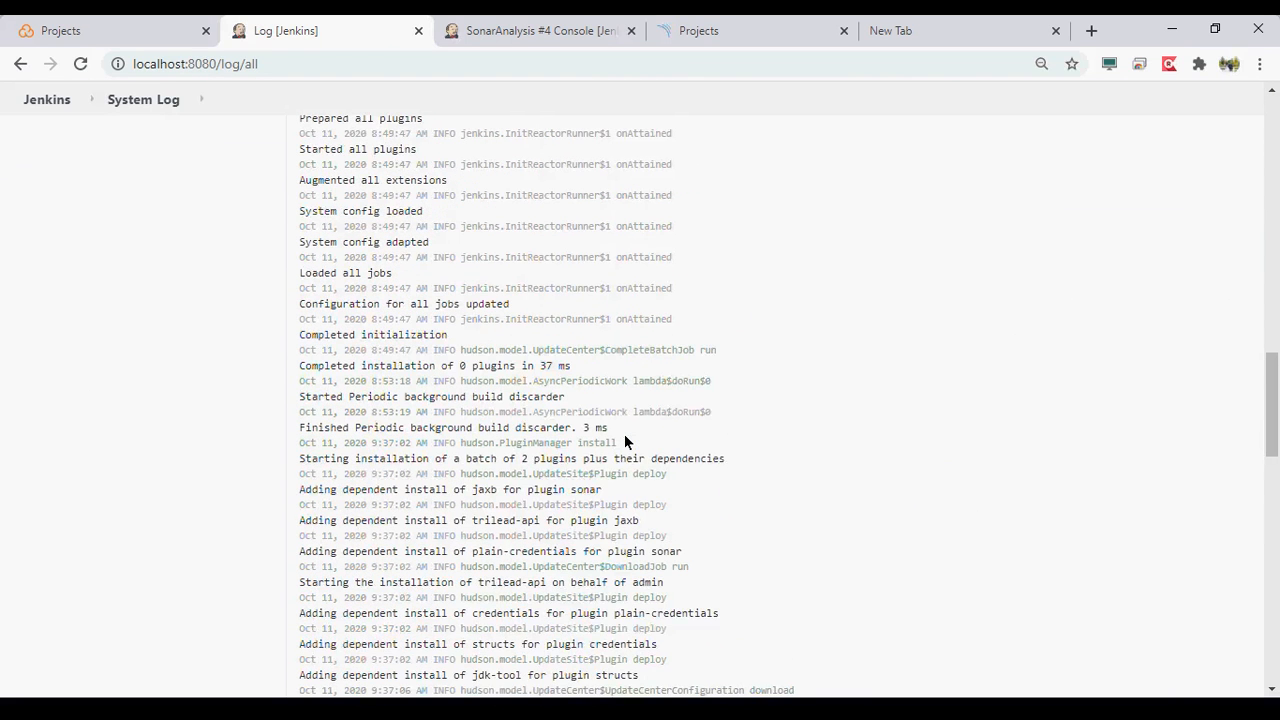
scroll(625, 441, down, 3)
scroll(625, 441, down, 3)
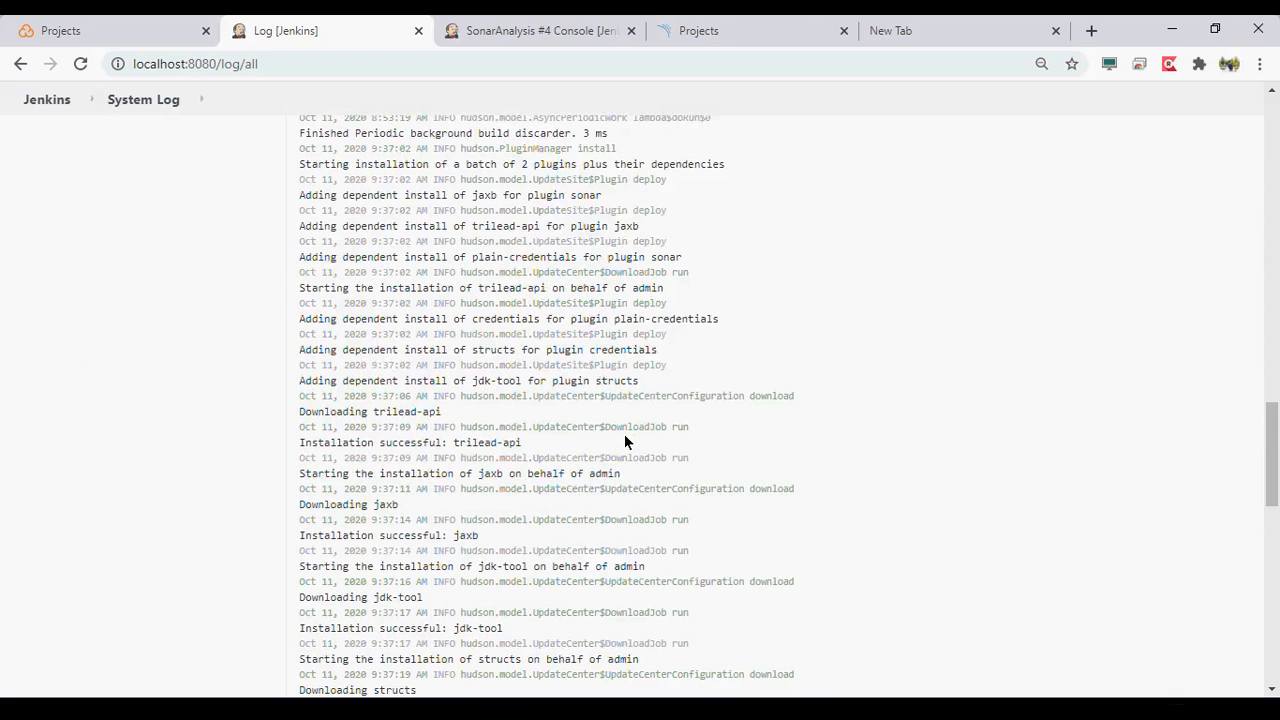
scroll(625, 441, down, 10)
scroll(624, 441, up, 1)
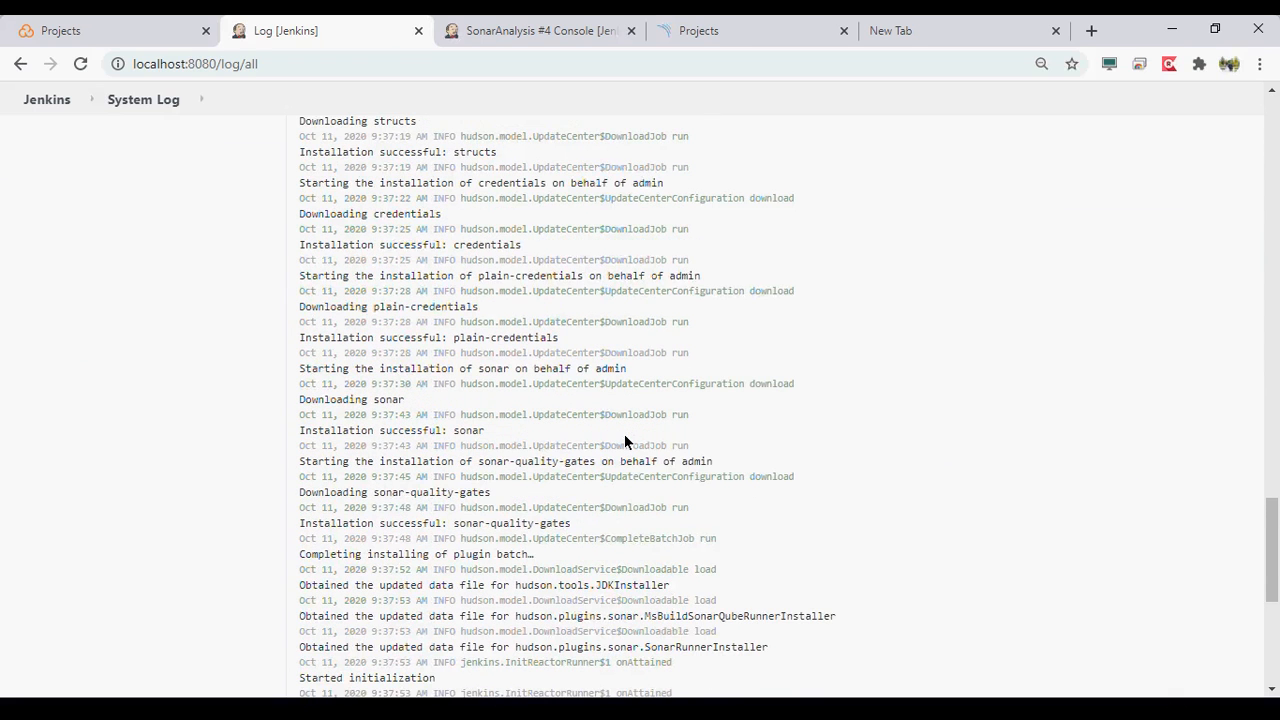
scroll(625, 441, up, 2)
scroll(625, 441, up, 6)
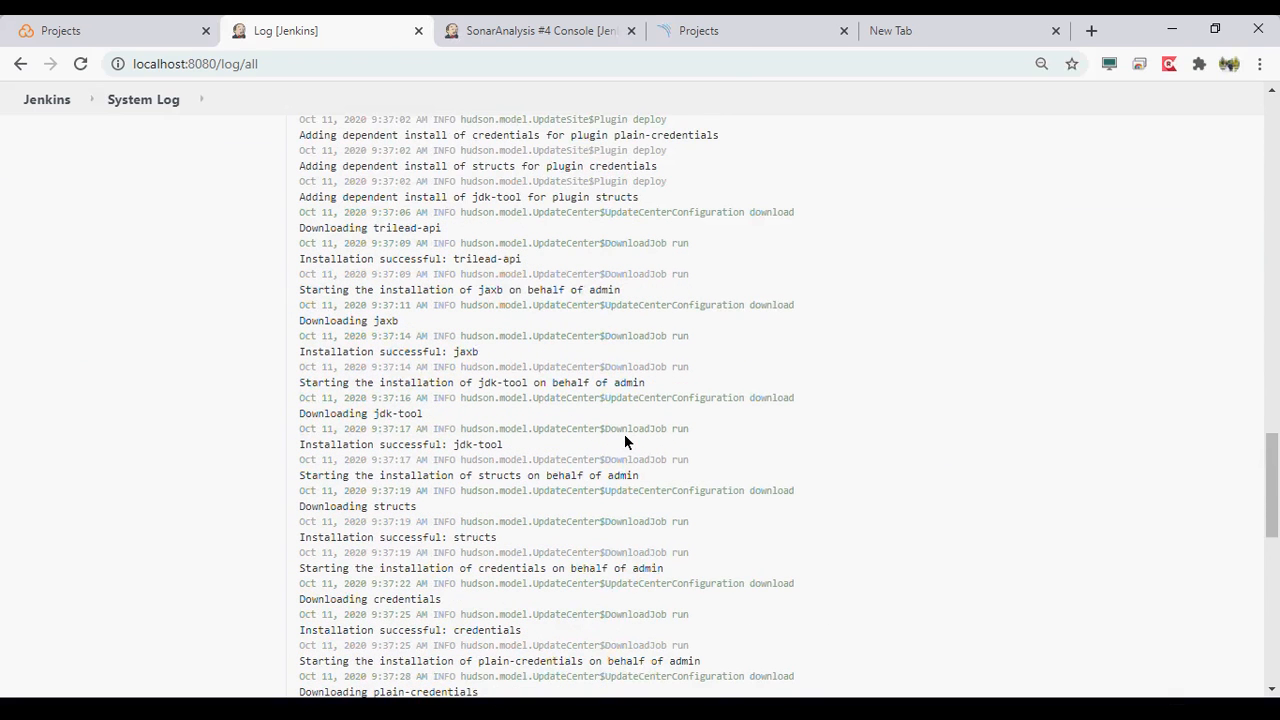
scroll(625, 441, up, 3)
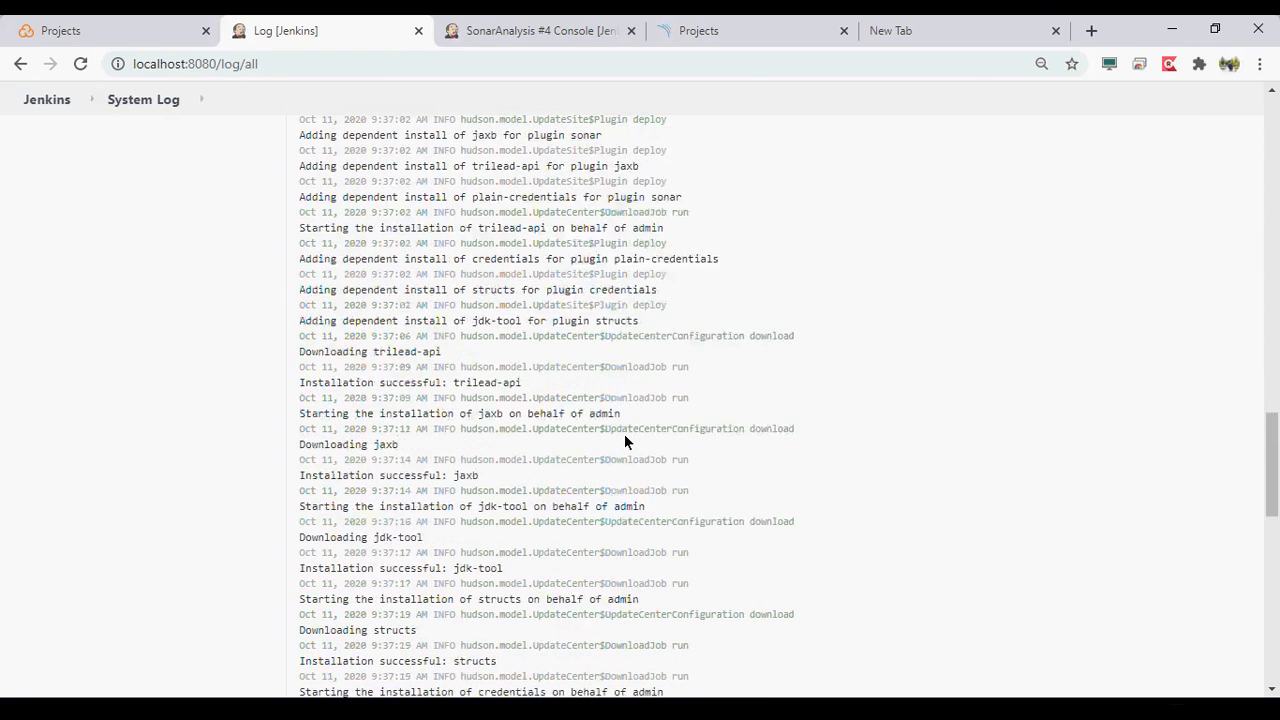
- Return to the Jenkins management page and open the Global Tool Configuration
click(57, 299)
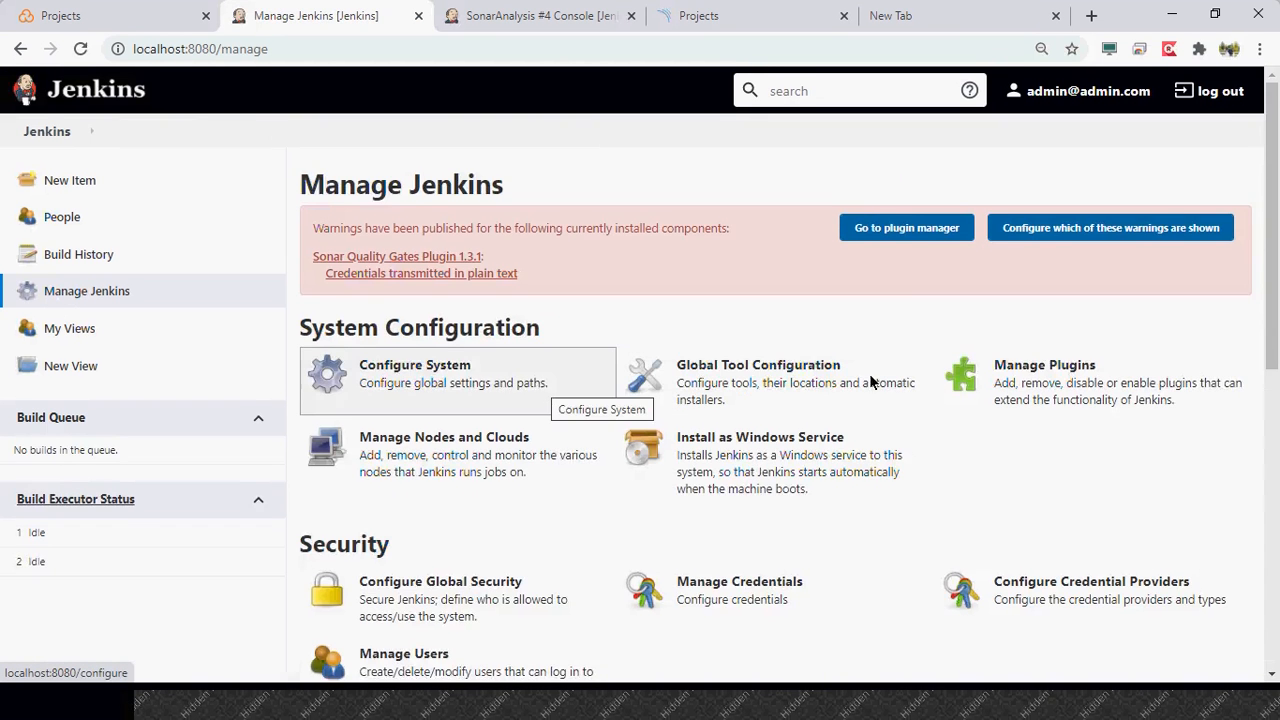
scroll(542, 390, down, 1)
scroll(541, 383, down, 1)
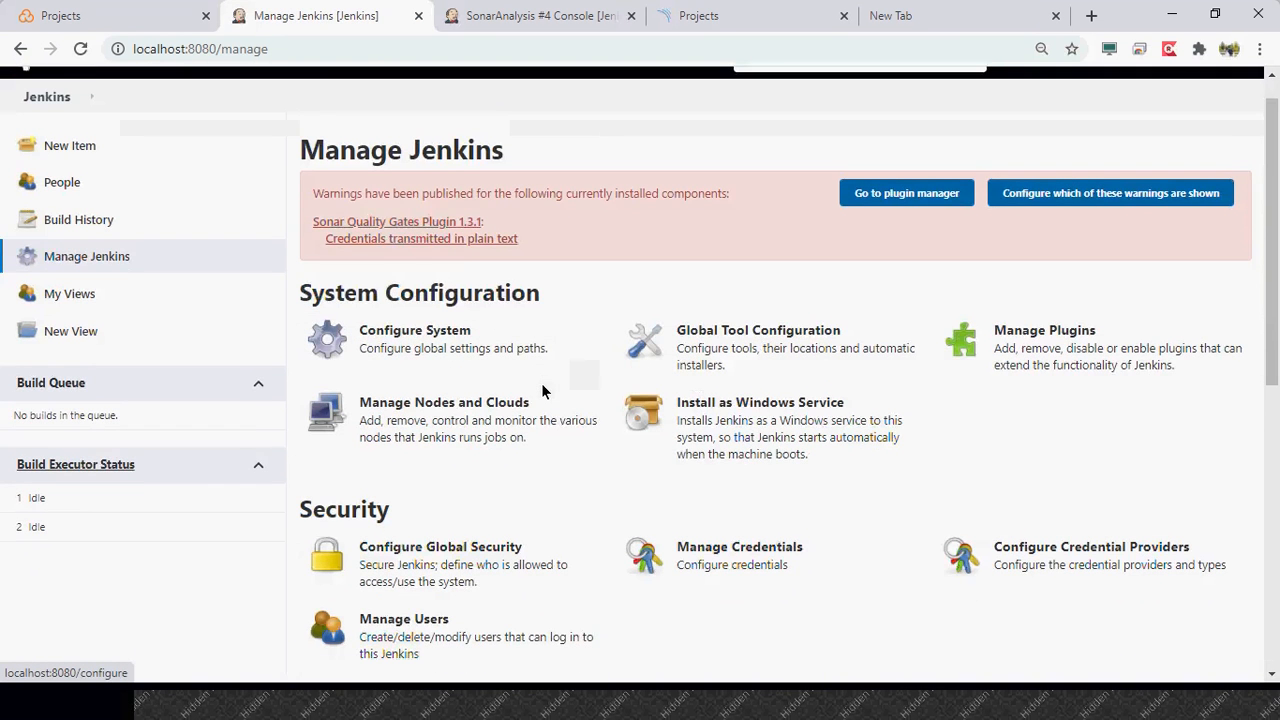
click(710, 350)
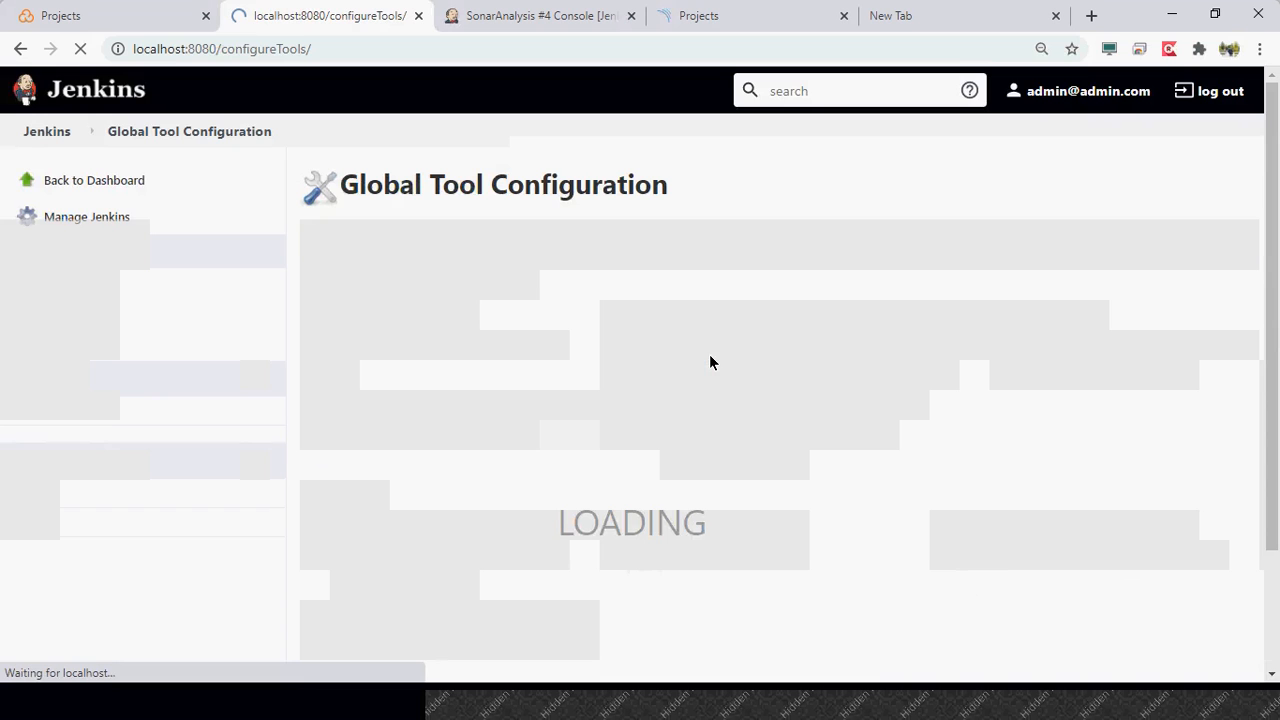
- Check the tool installations in Global Tool Configuration and look through the sections of the Jenkins management page
scroll(297, 463, down, 3)
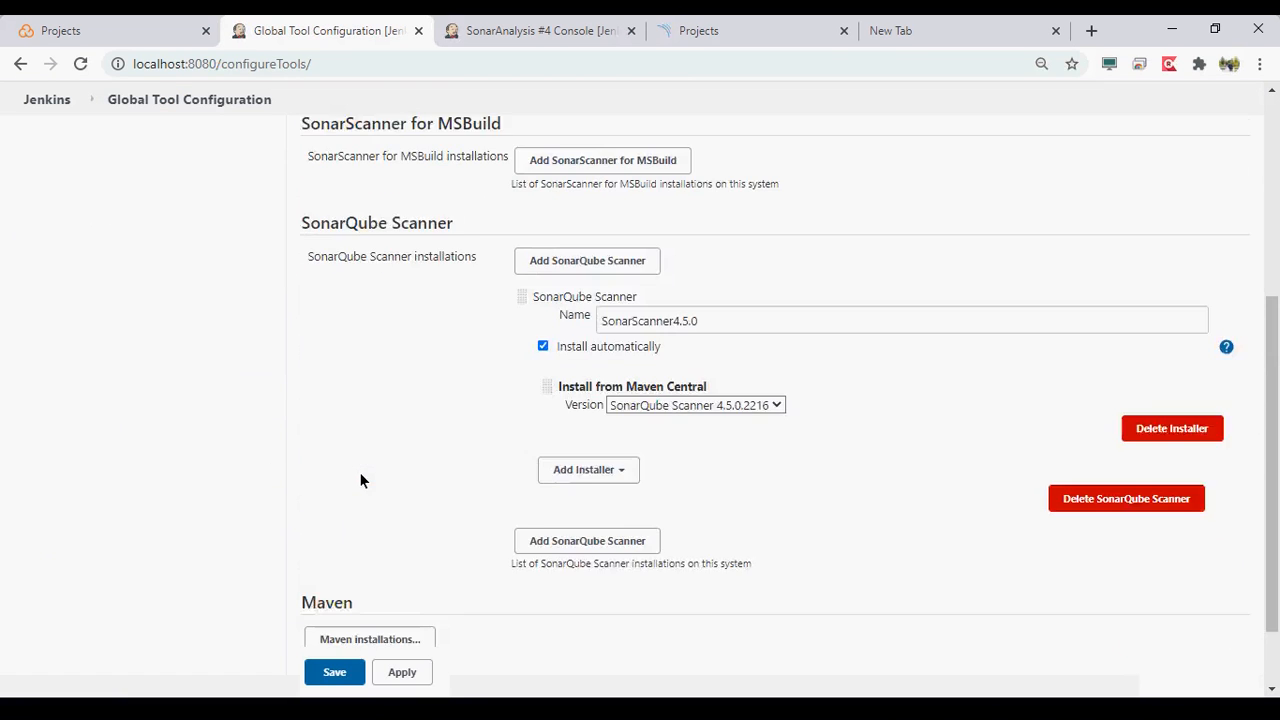
scroll(361, 480, up, 4)
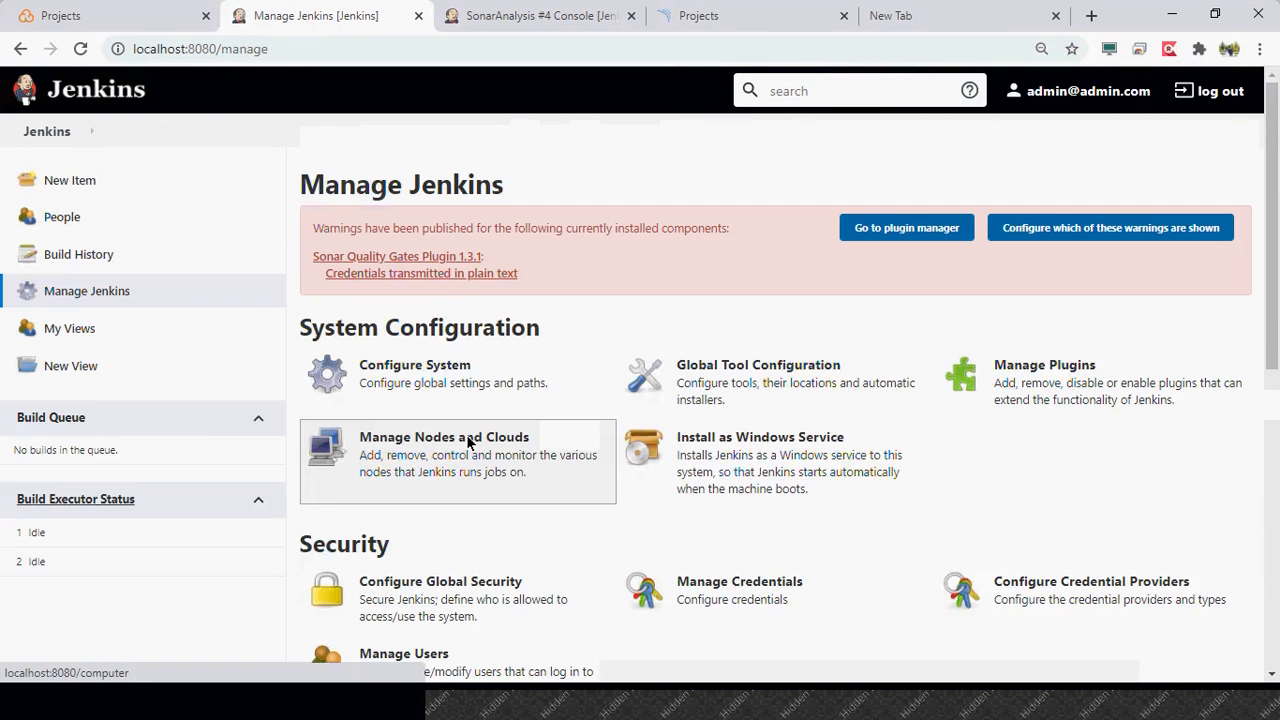
scroll(467, 443, down, 1)
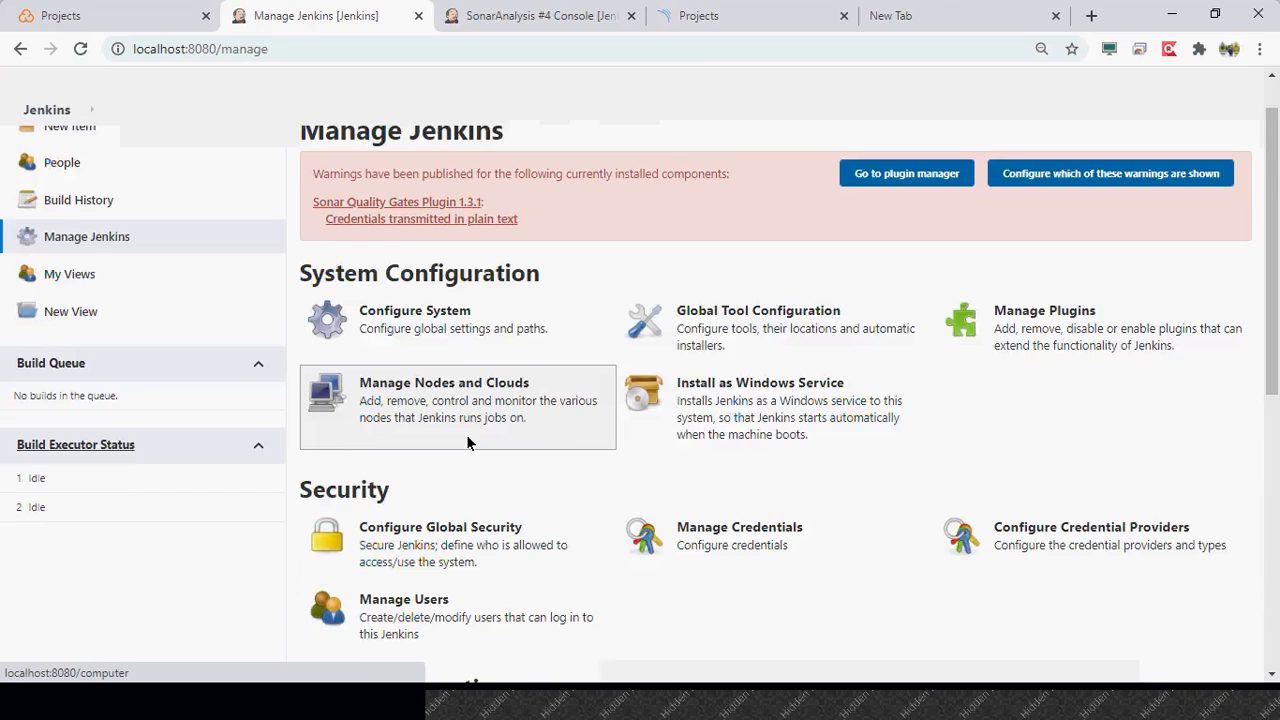
scroll(467, 443, down, 2)
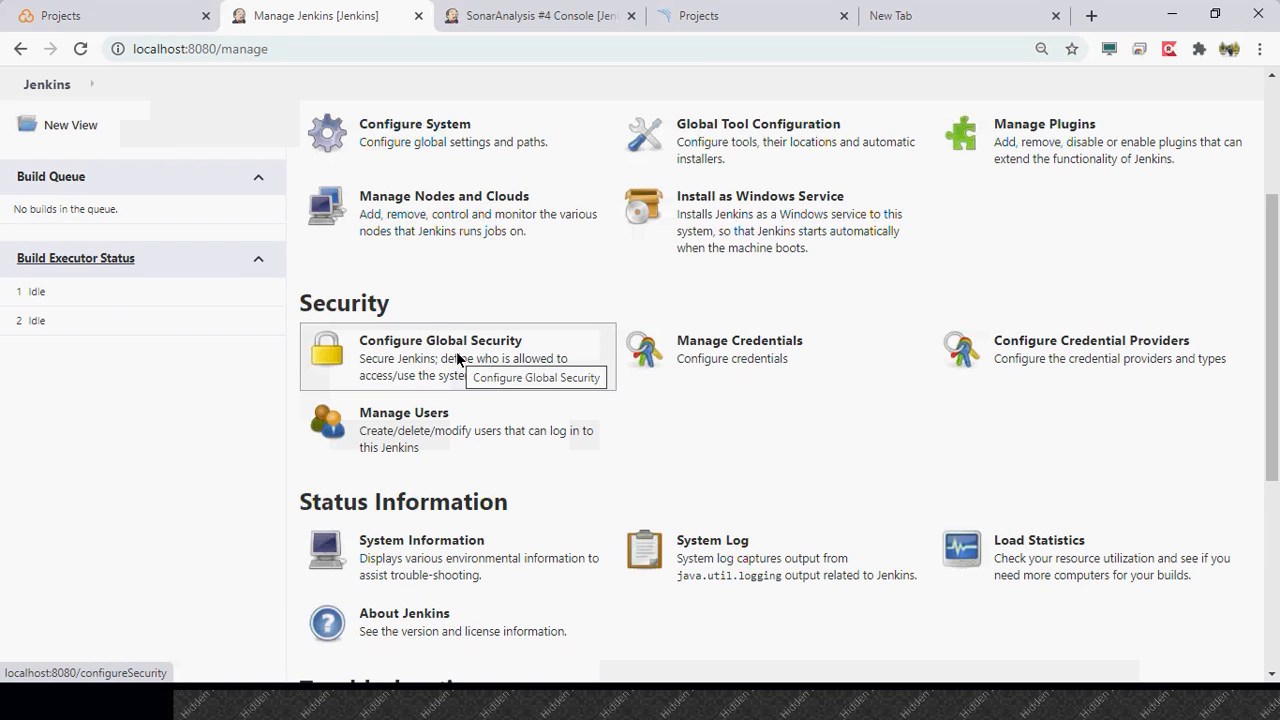
scroll(457, 358, down, 2)
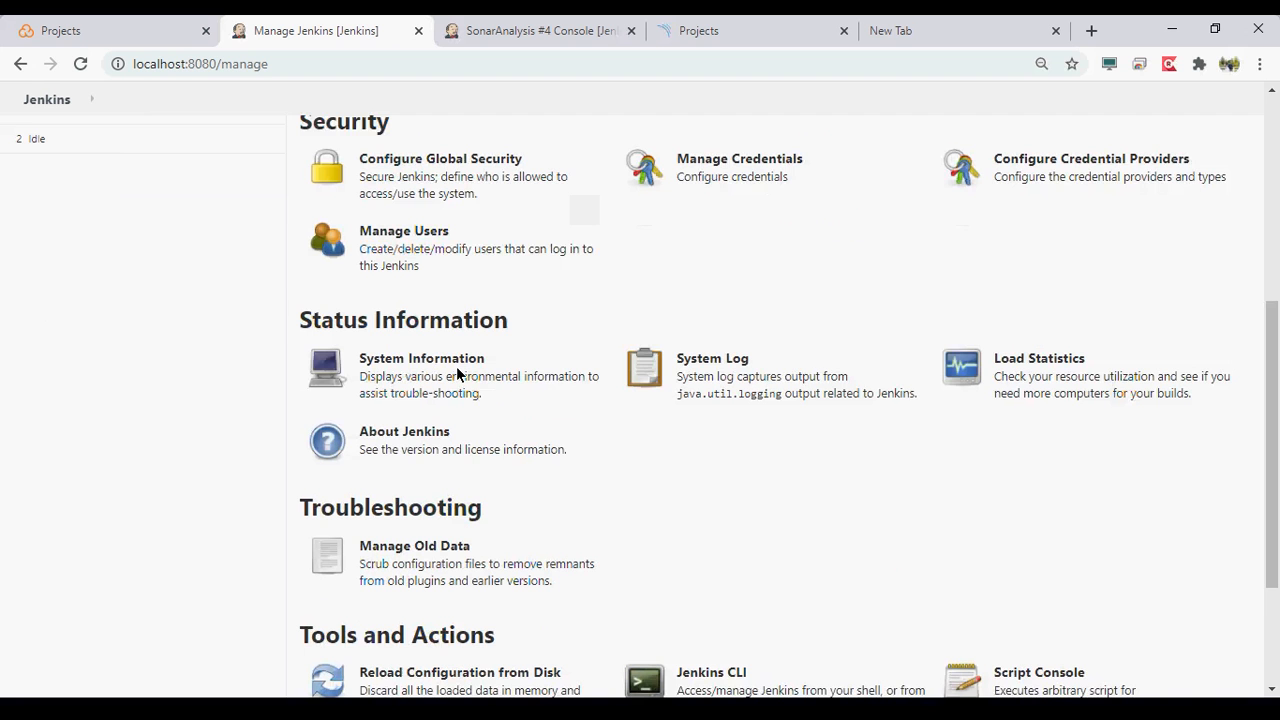
scroll(456, 373, down, 1)
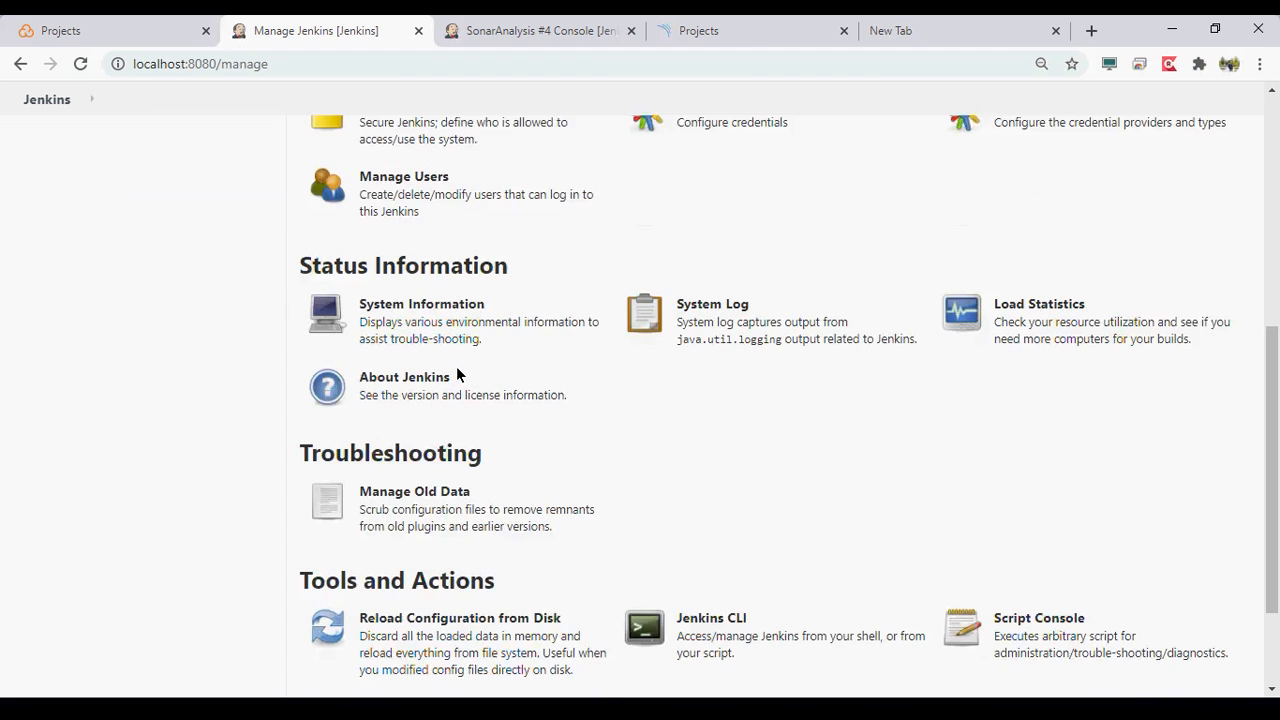
scroll(457, 374, down, 1)
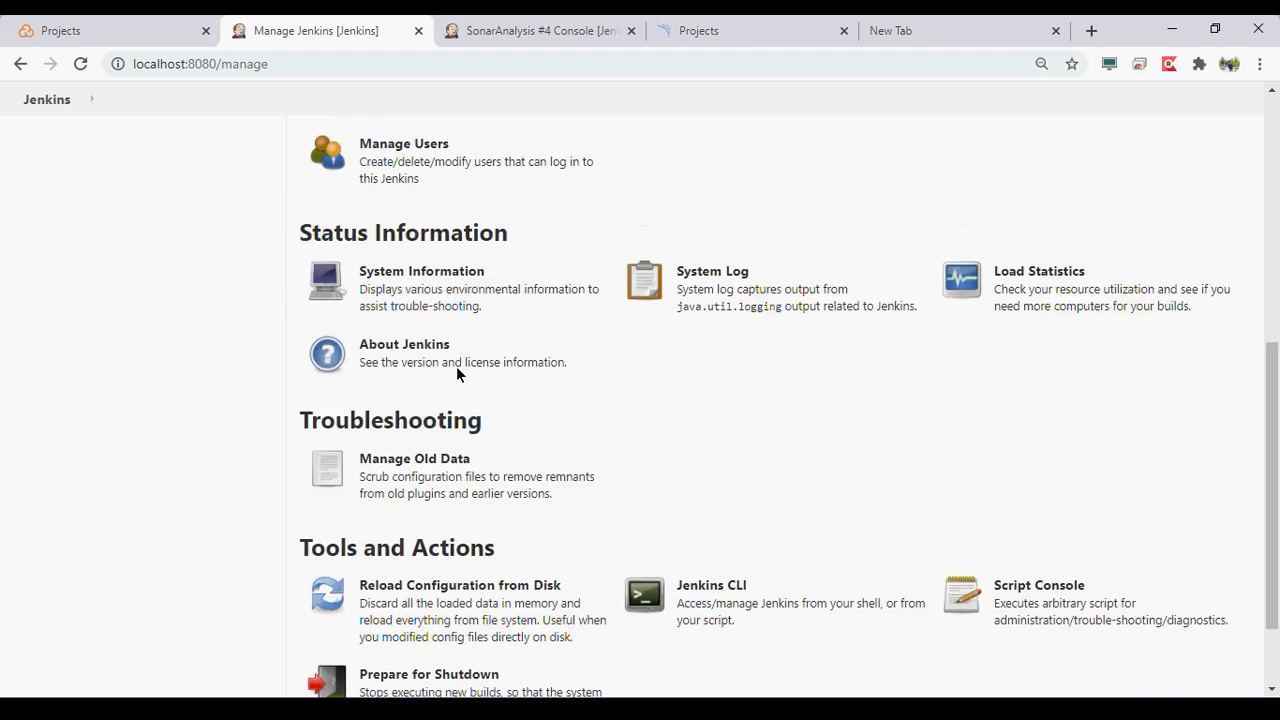
scroll(457, 374, down, 1)
scroll(766, 482, up, 5)
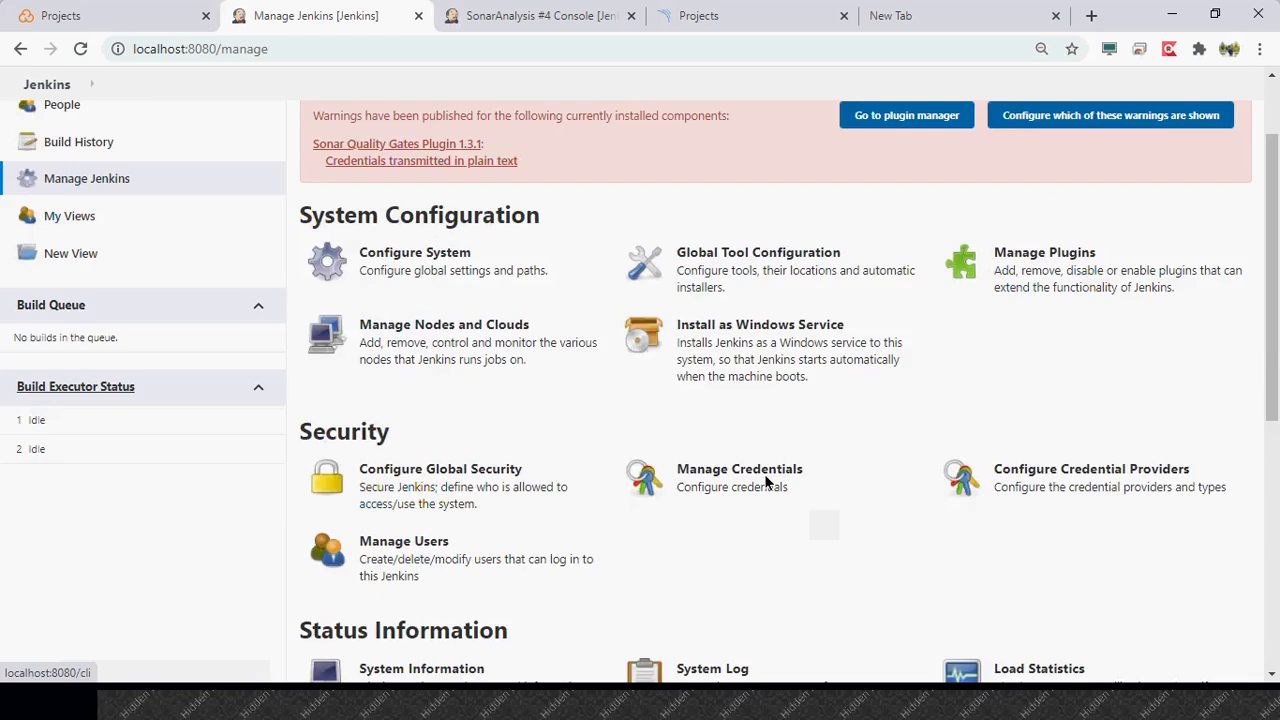
scroll(766, 482, up, 2)
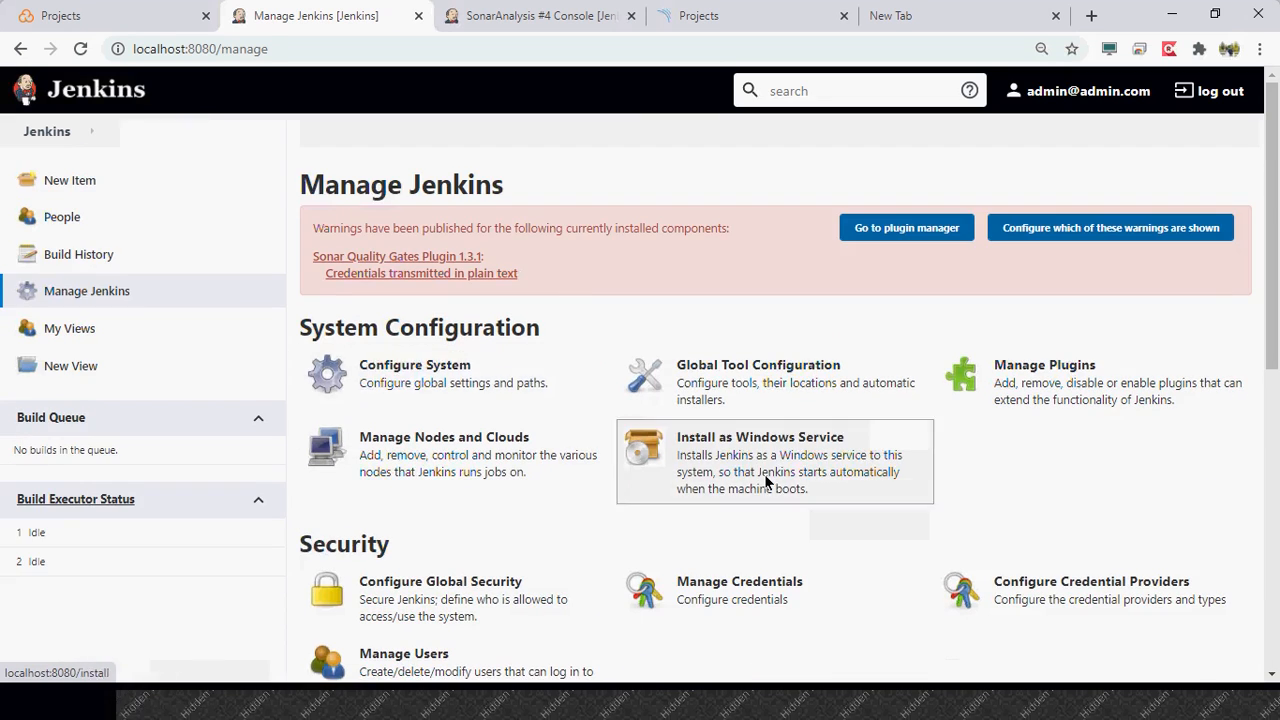
click(411, 371)
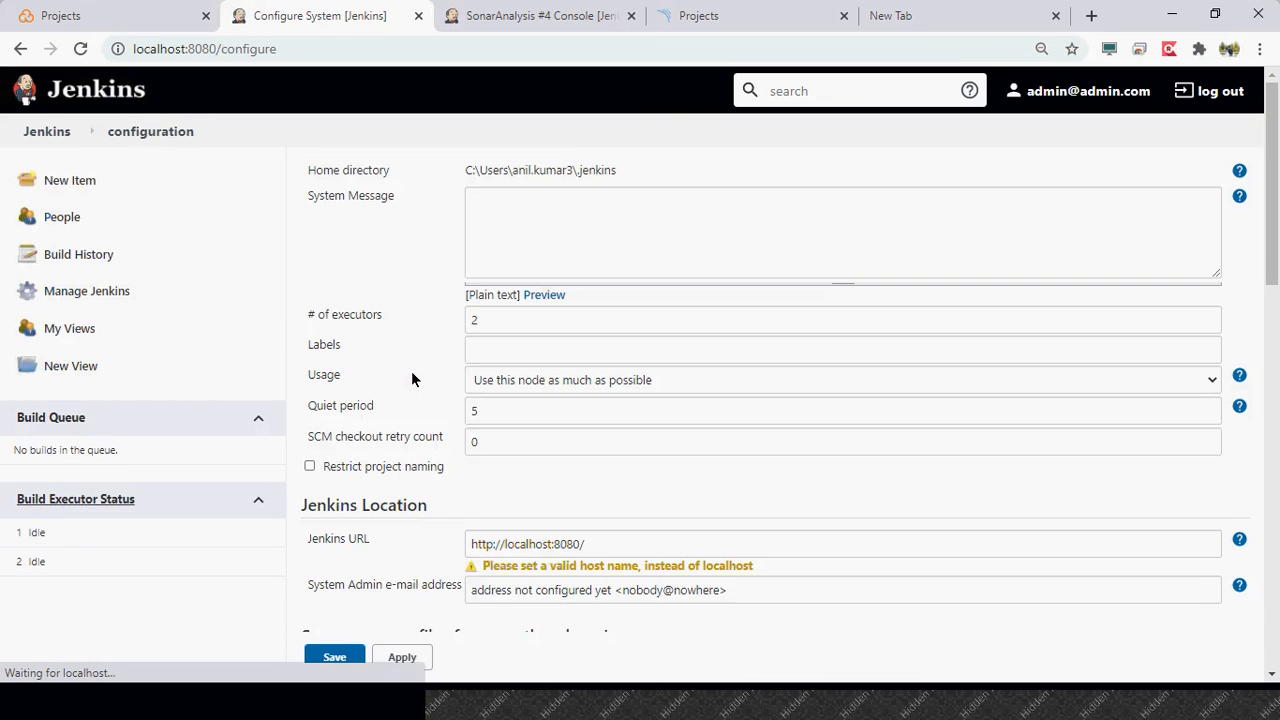
scroll(411, 371, down, 2)
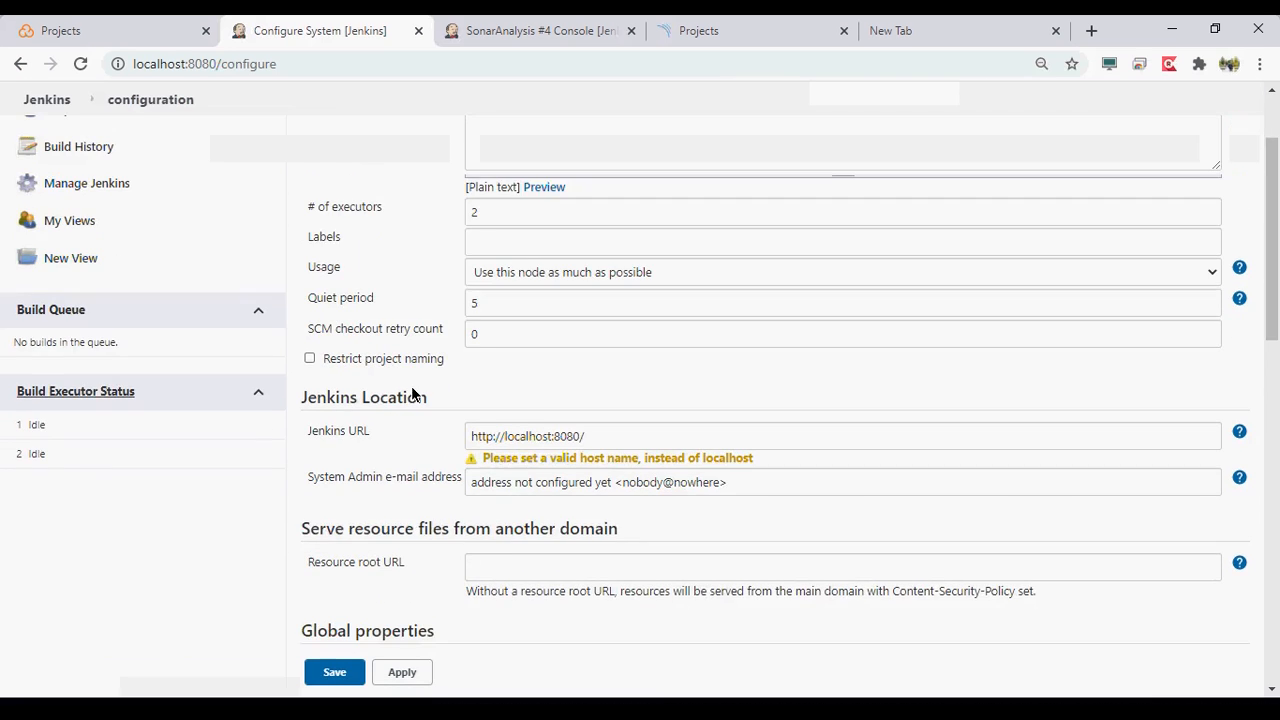
scroll(411, 390, down, 3)
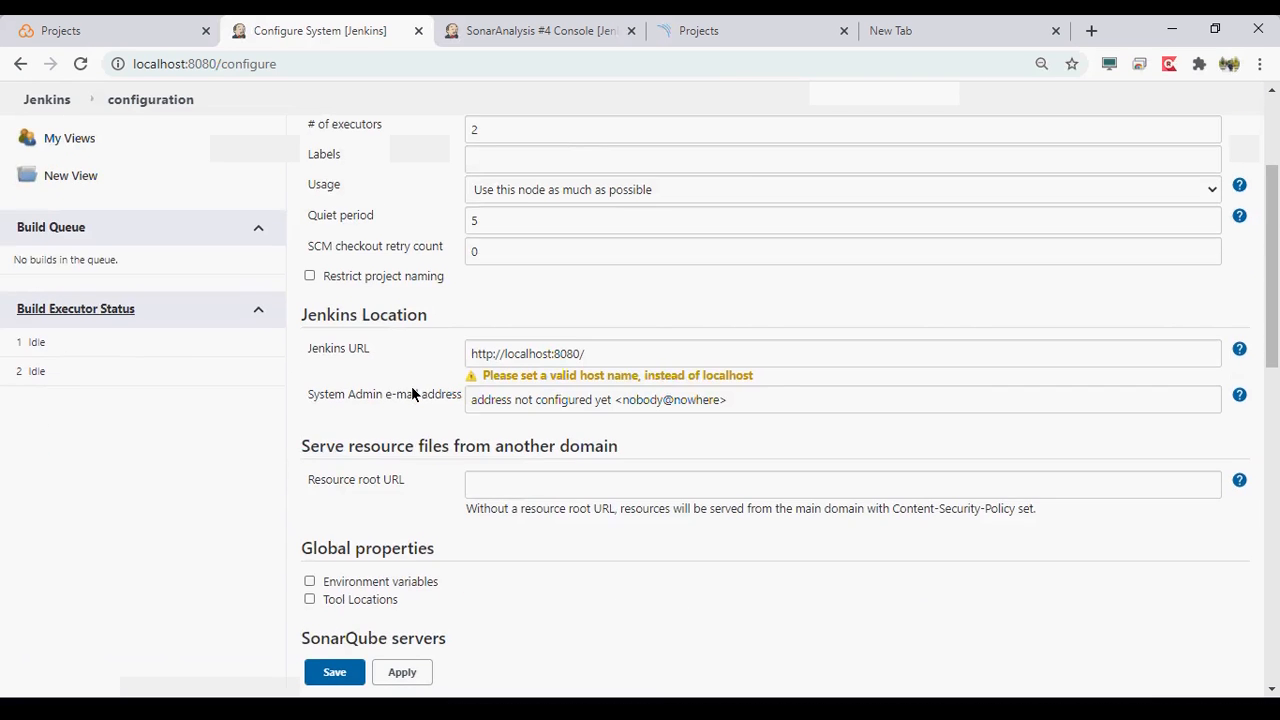
scroll(411, 388, down, 2)
double_click(715, 415)
click(649, 393)
text(http://127.0.0.1:9000)
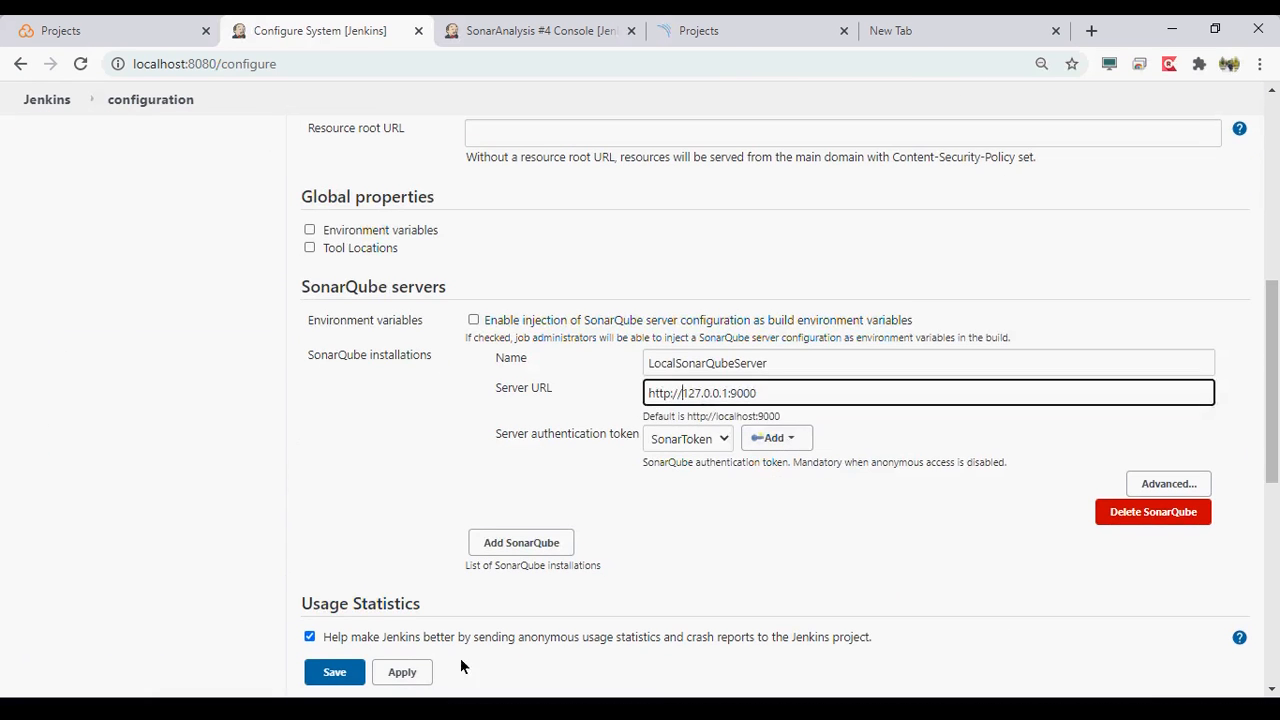
click(402, 672)
click(335, 672)
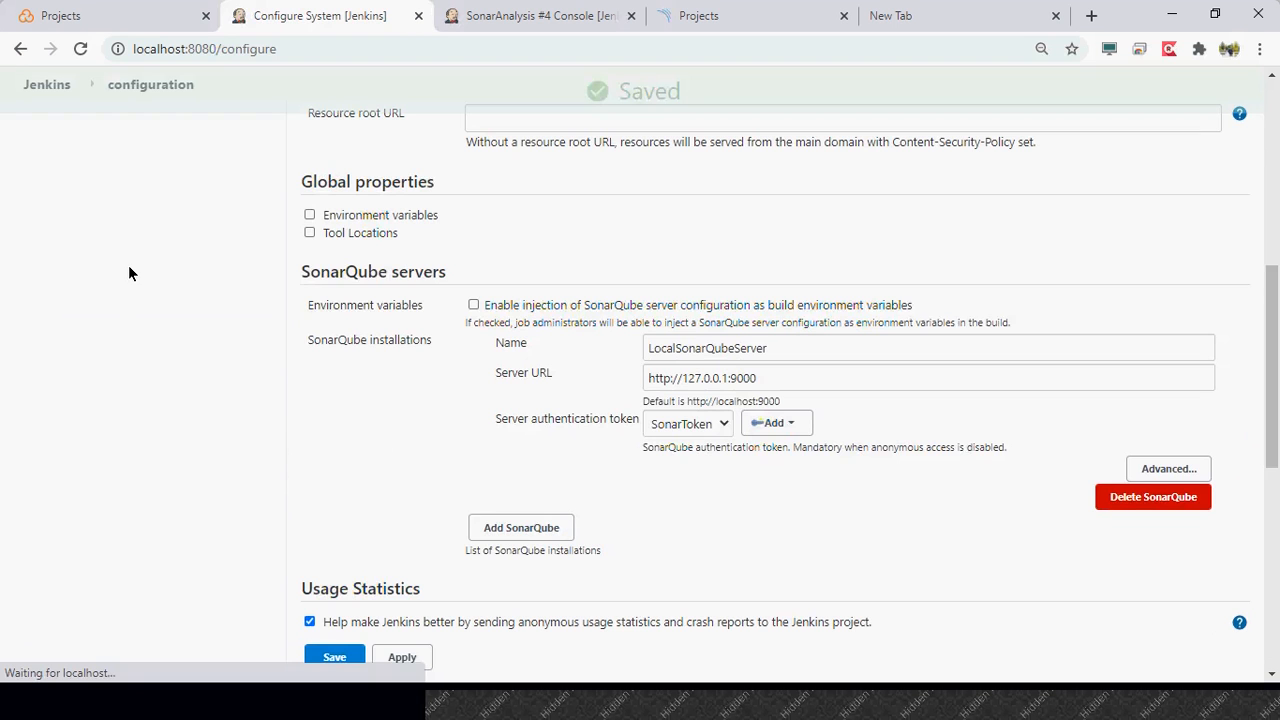
- Open the console output of SonarAnalysis build #5 and examine it from the final error lines back to the SonarScanner launch command
click(37, 586)
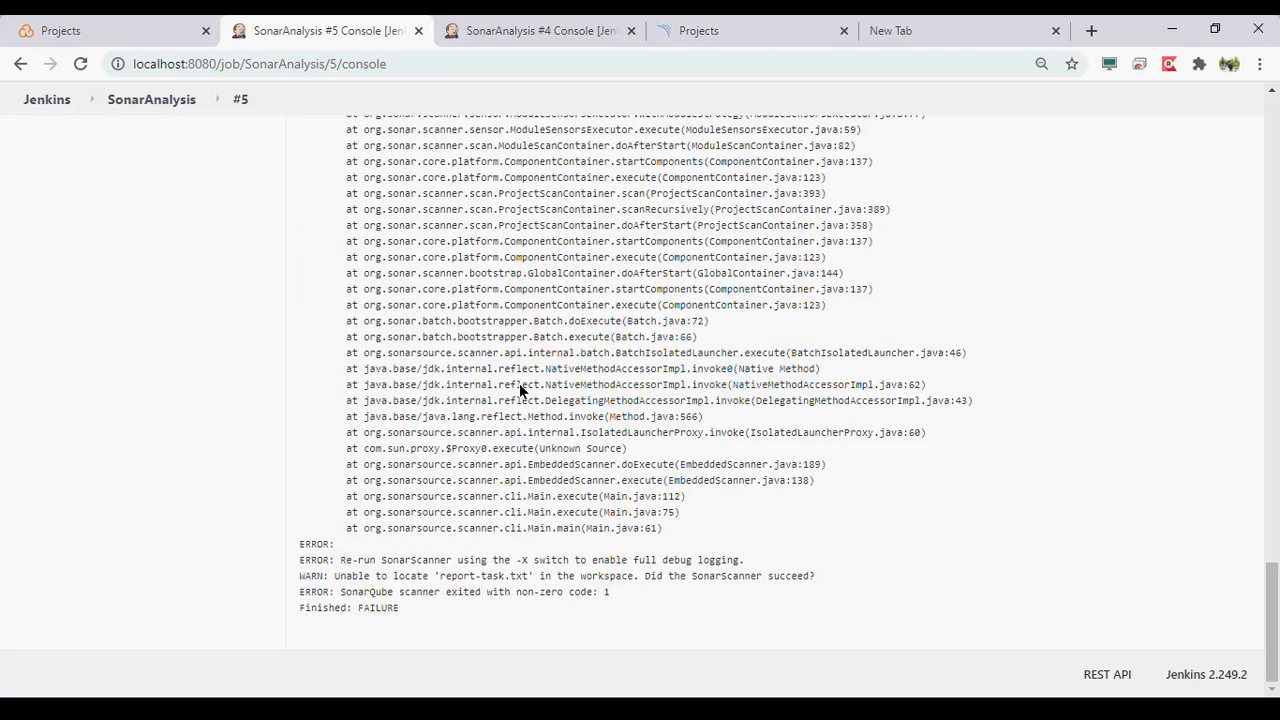
scroll(519, 388, up, 2)
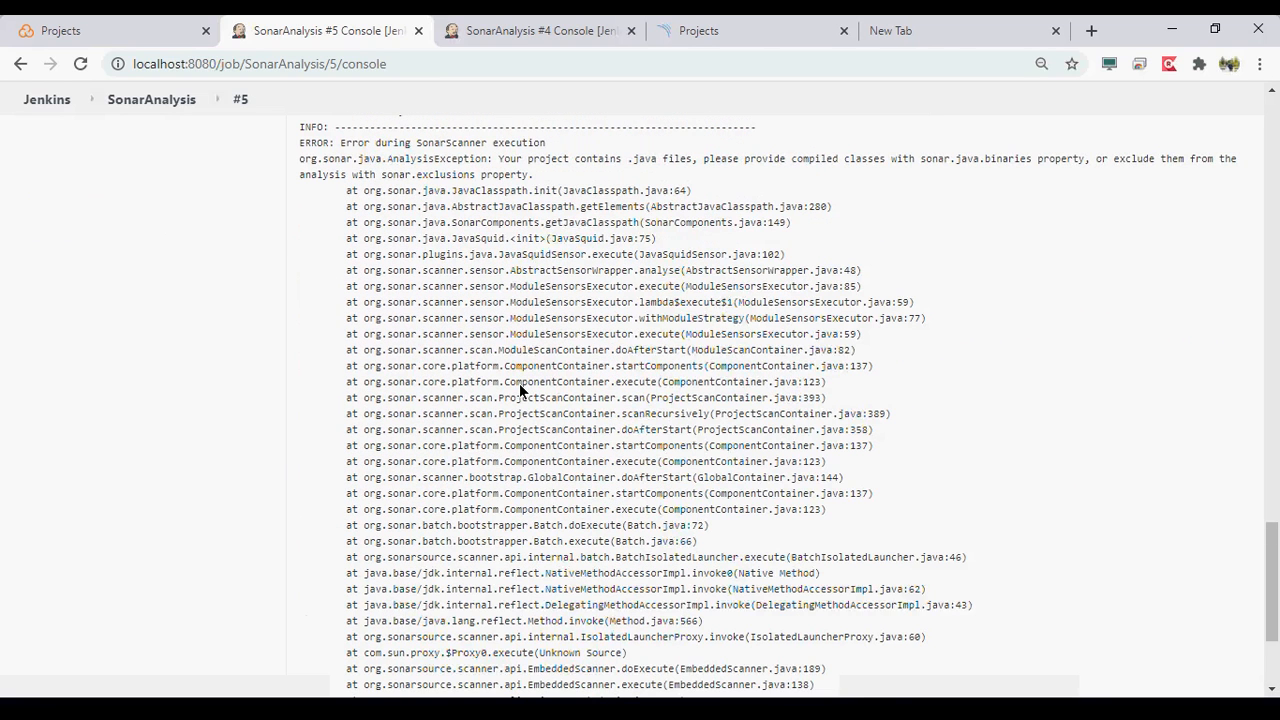
scroll(519, 388, up, 2)
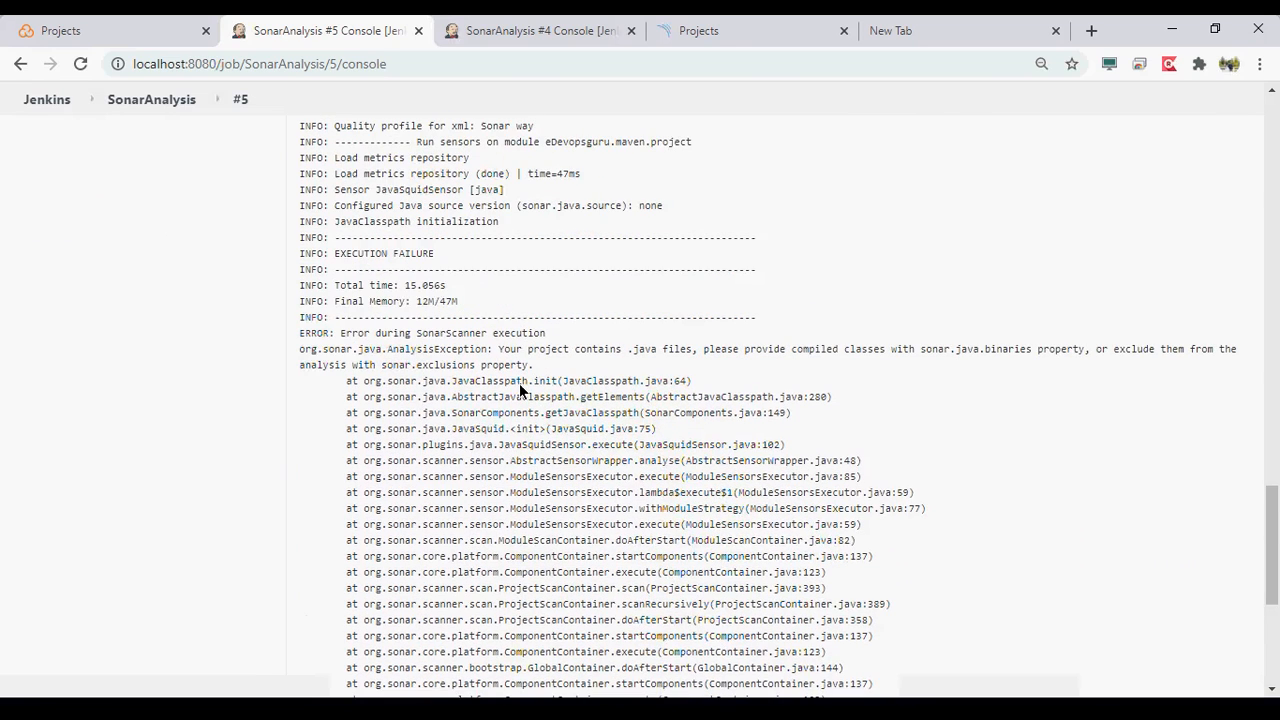
scroll(519, 388, up, 1)
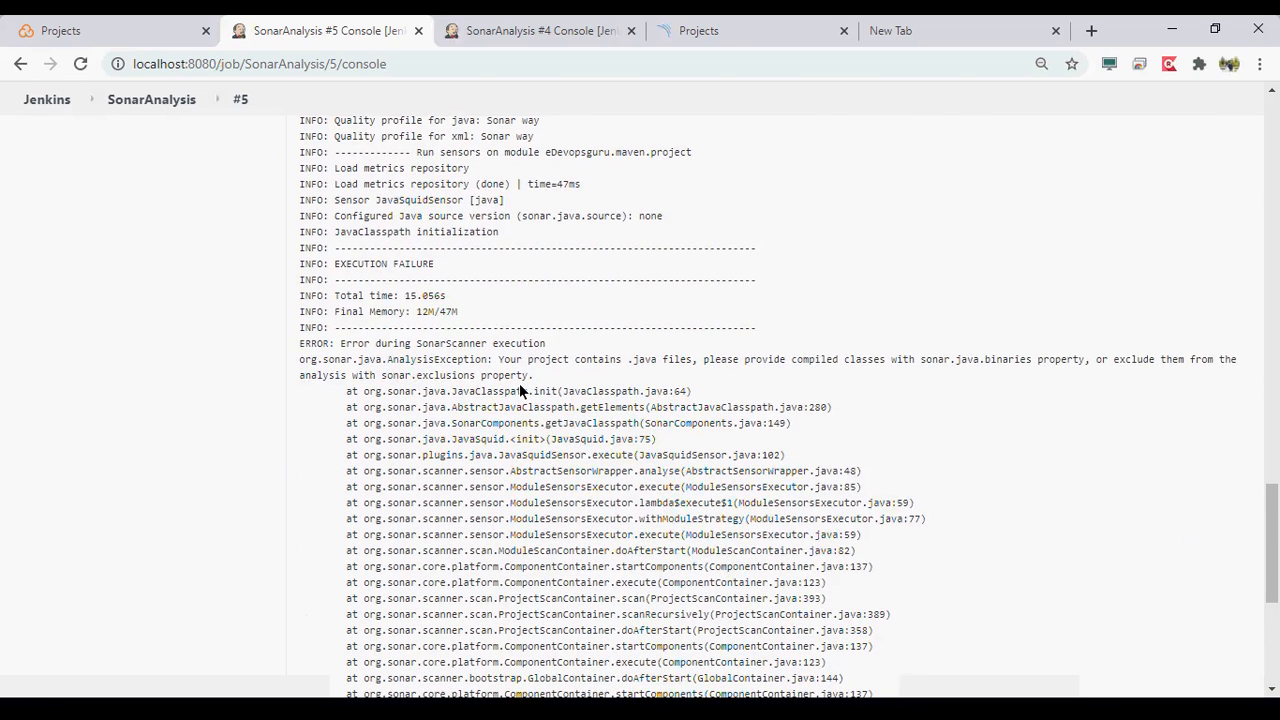
scroll(519, 390, up, 1)
scroll(519, 390, up, 1)
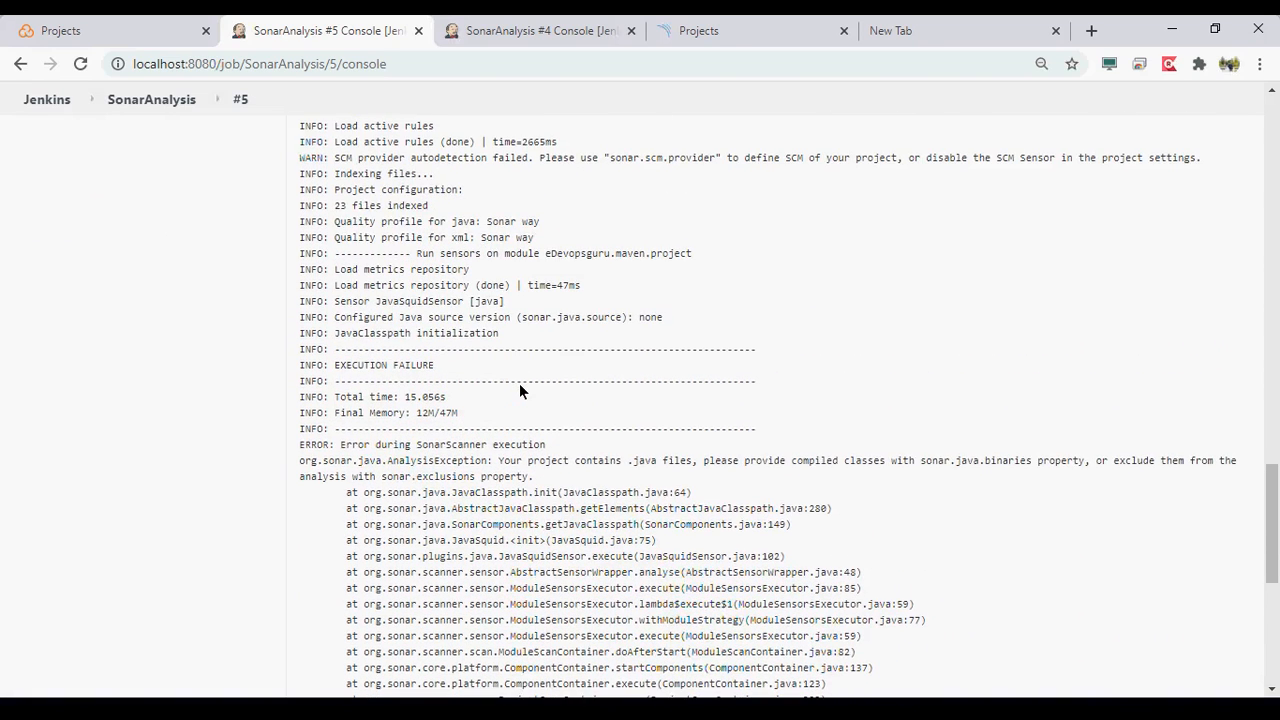
scroll(519, 390, up, 2)
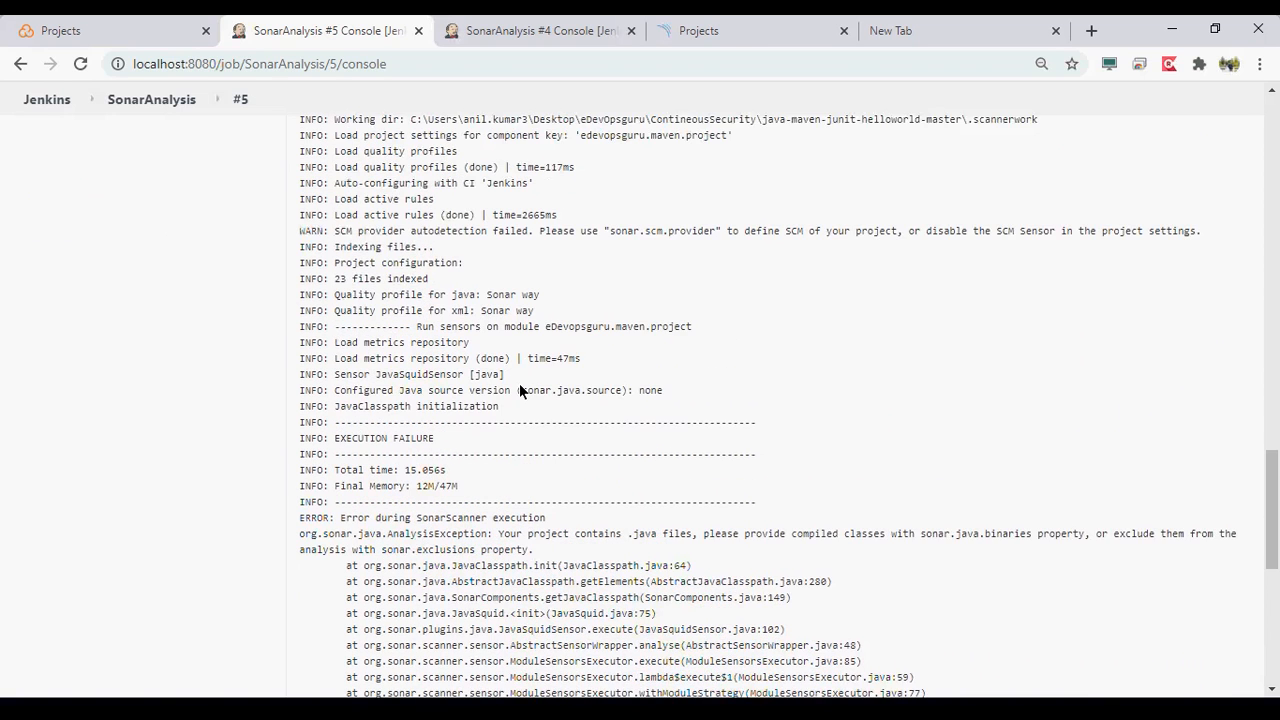
scroll(519, 383, up, 1)
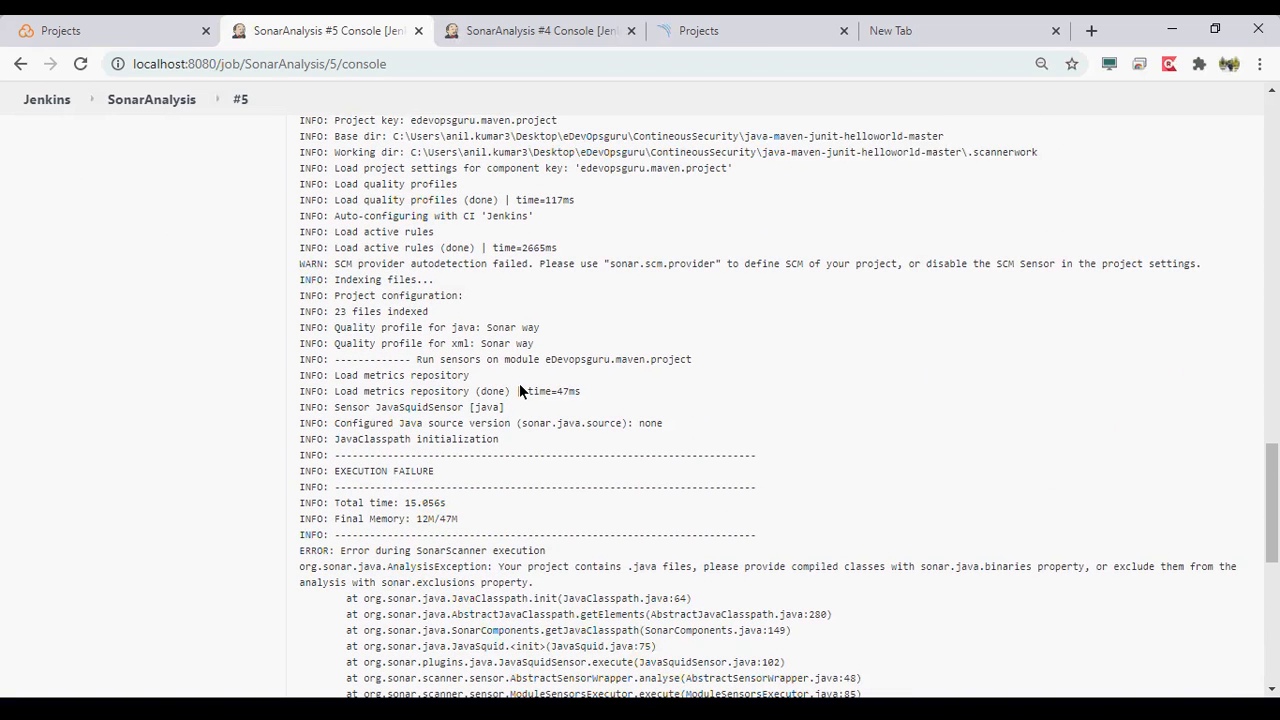
scroll(519, 385, up, 2)
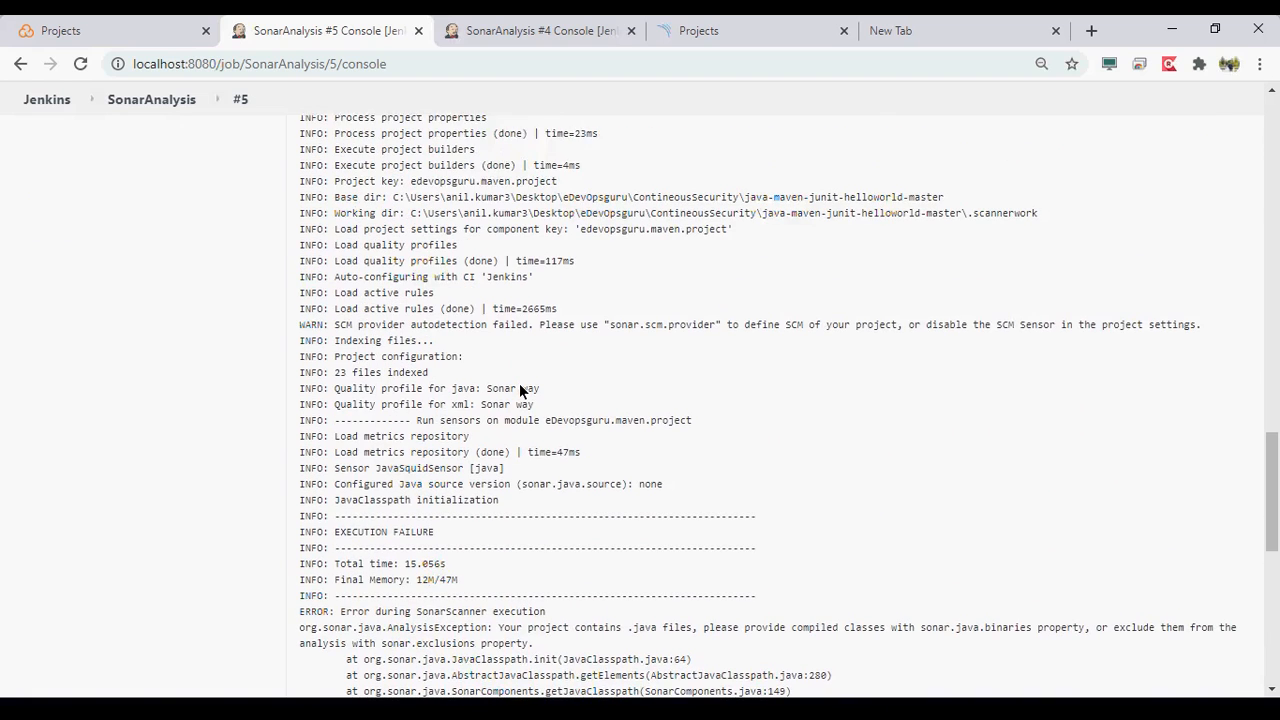
scroll(519, 390, up, 2)
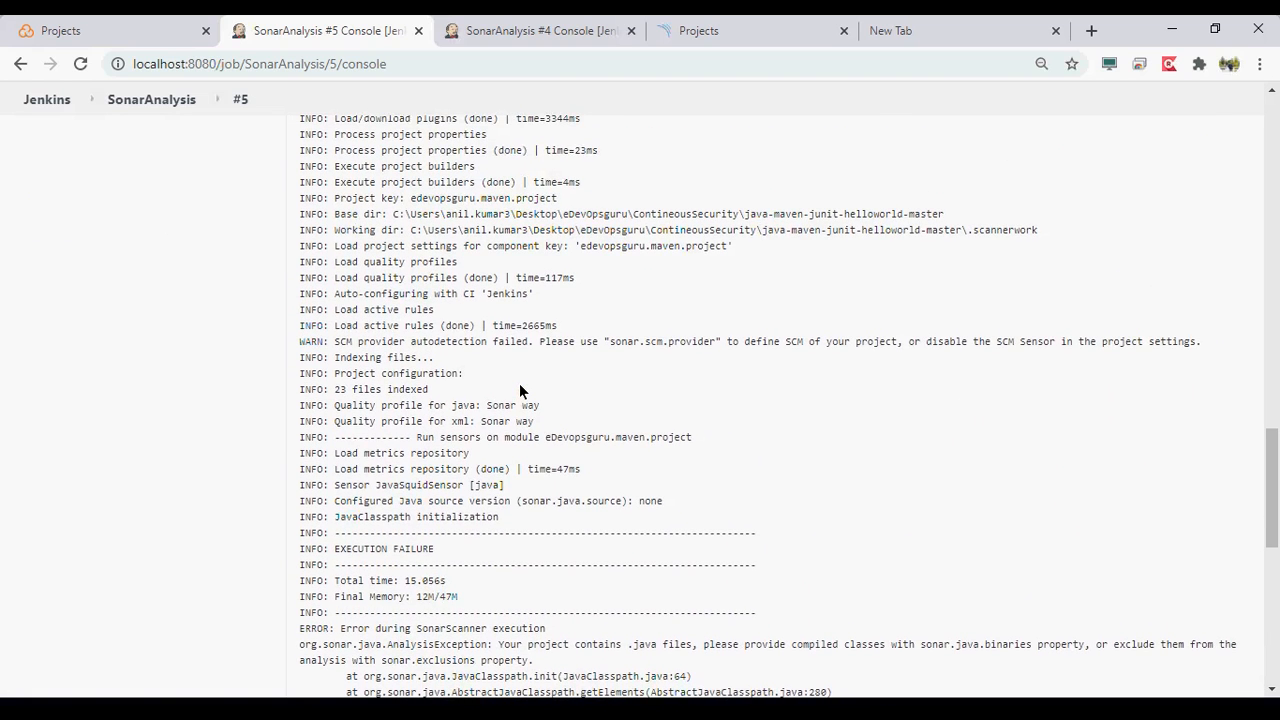
scroll(519, 390, up, 3)
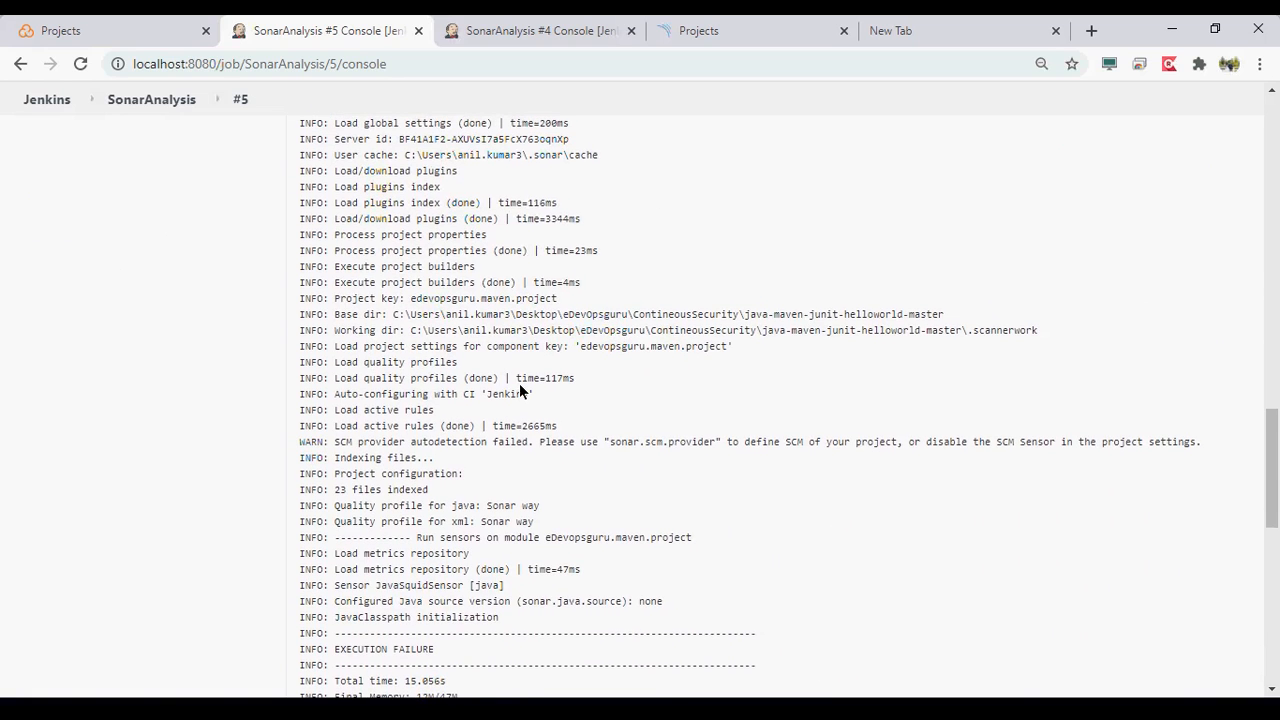
scroll(519, 390, up, 5)
scroll(519, 390, up, 3)
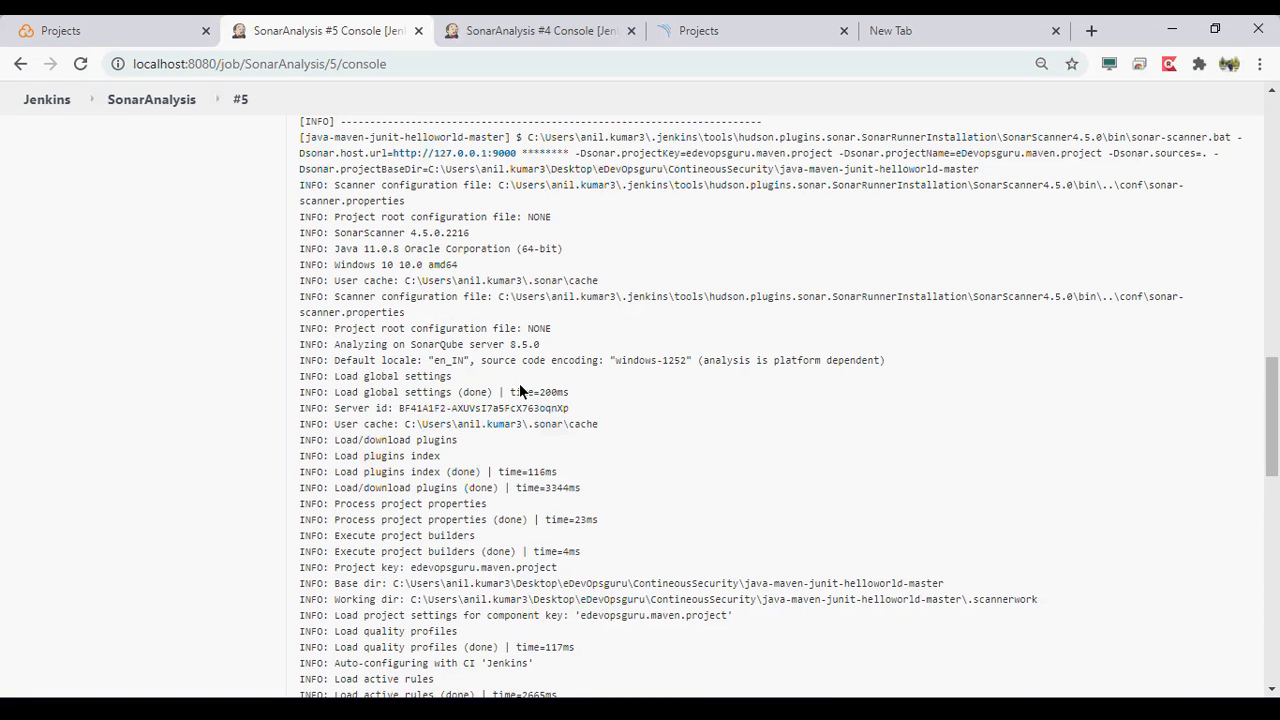
scroll(519, 390, up, 1)
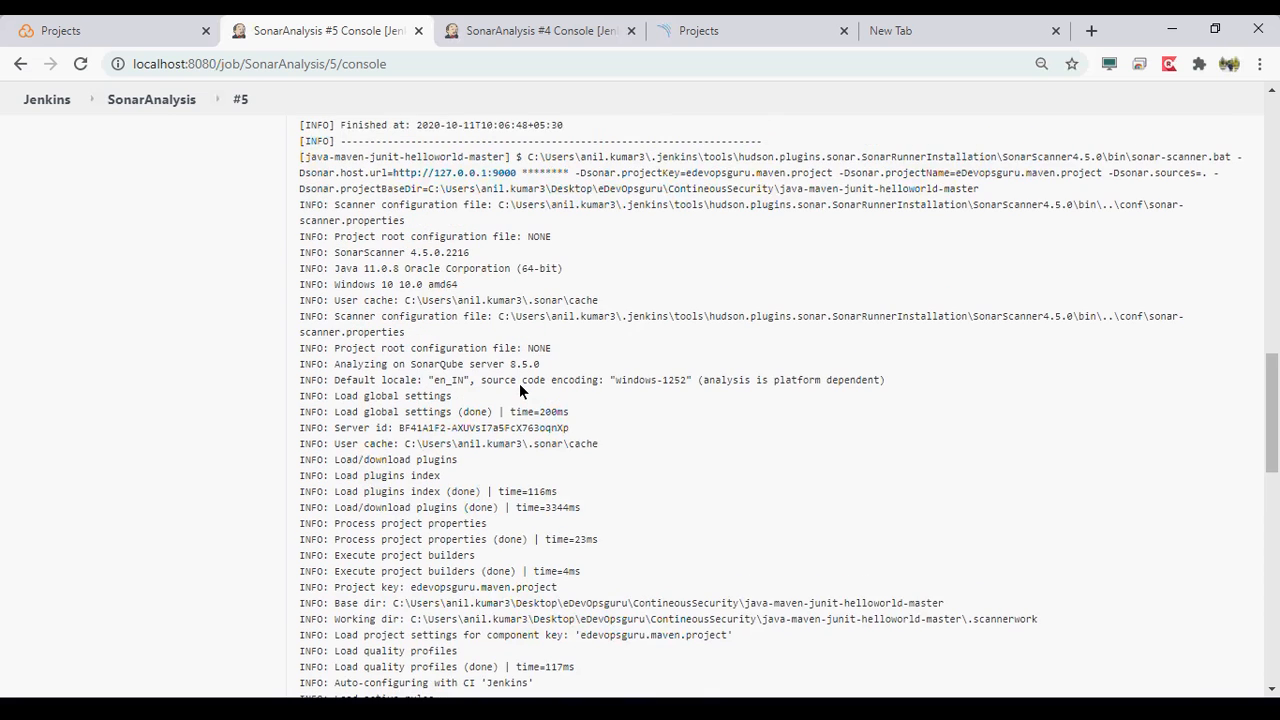
scroll(519, 390, up, 3)
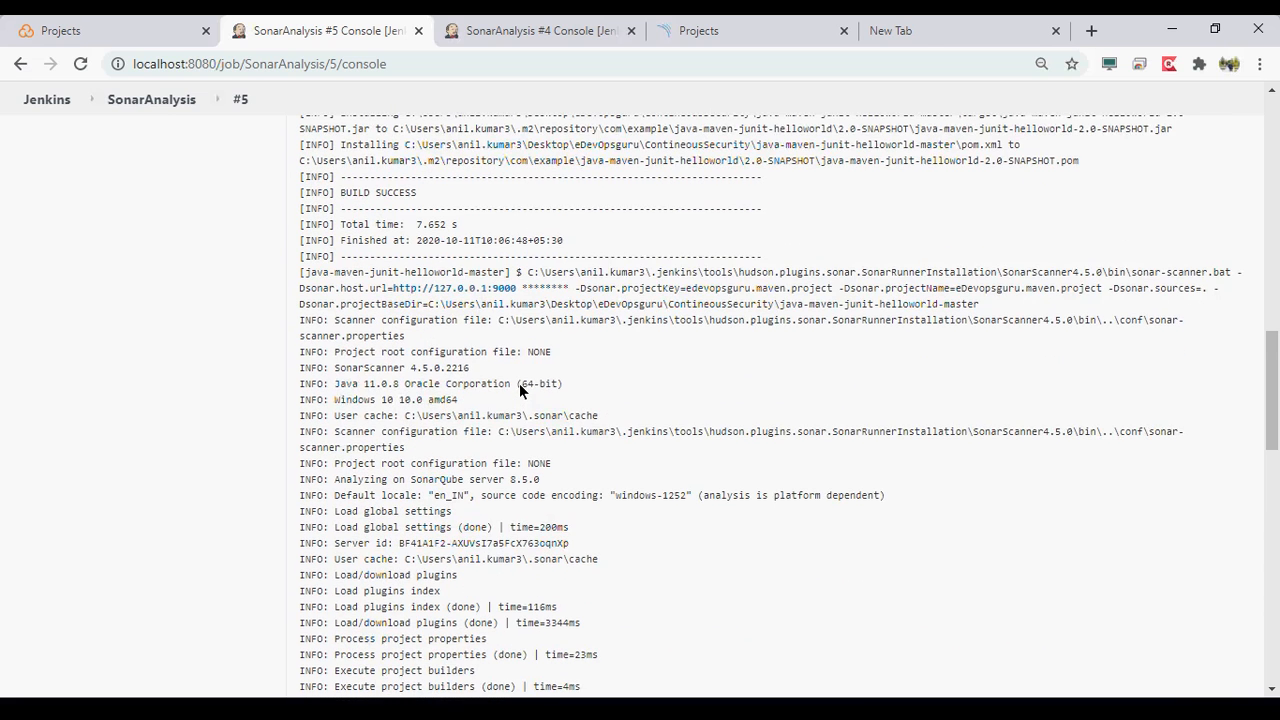
- Examine the Java version, operating system, user cache, scanner configuration file and SonarQube server lines in the build #5 console output
drag(520, 386, 336, 400)
drag(498, 431, 340, 417)
click(429, 479)
scroll(429, 479, down, 1)
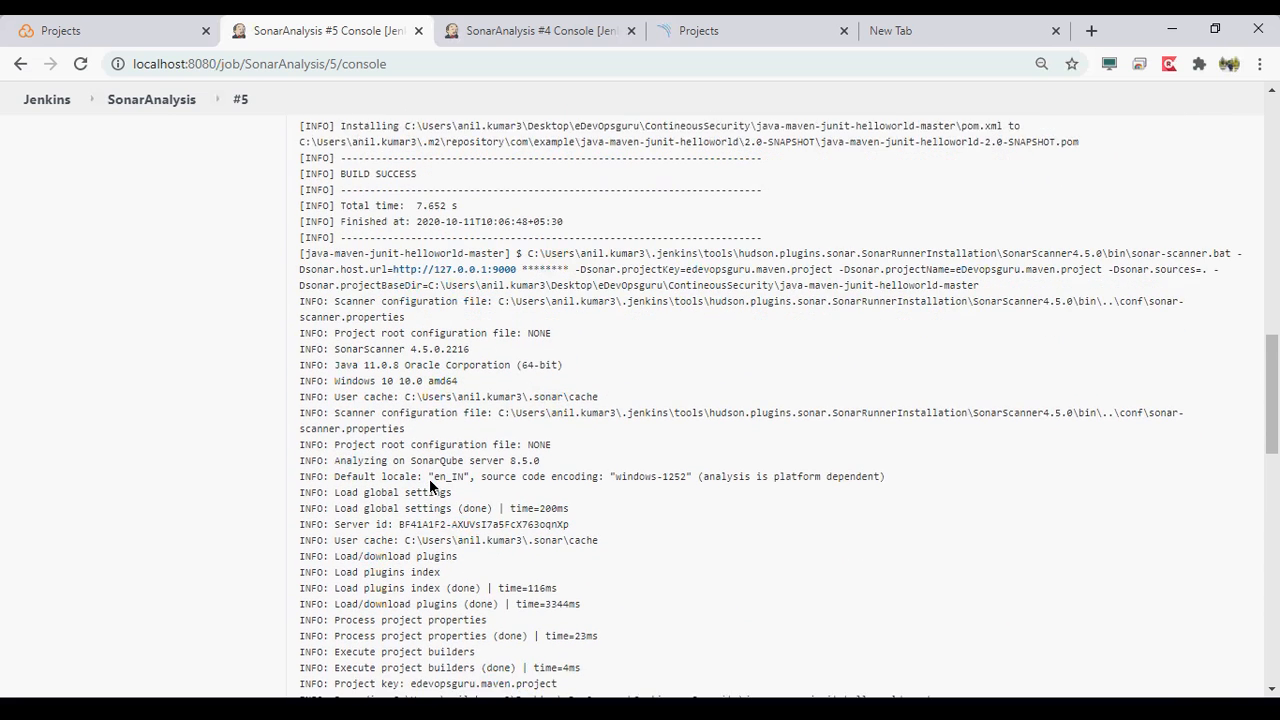
scroll(432, 486, down, 1)
scroll(432, 486, down, 1)
scroll(432, 486, down, 1)
scroll(430, 480, down, 2)
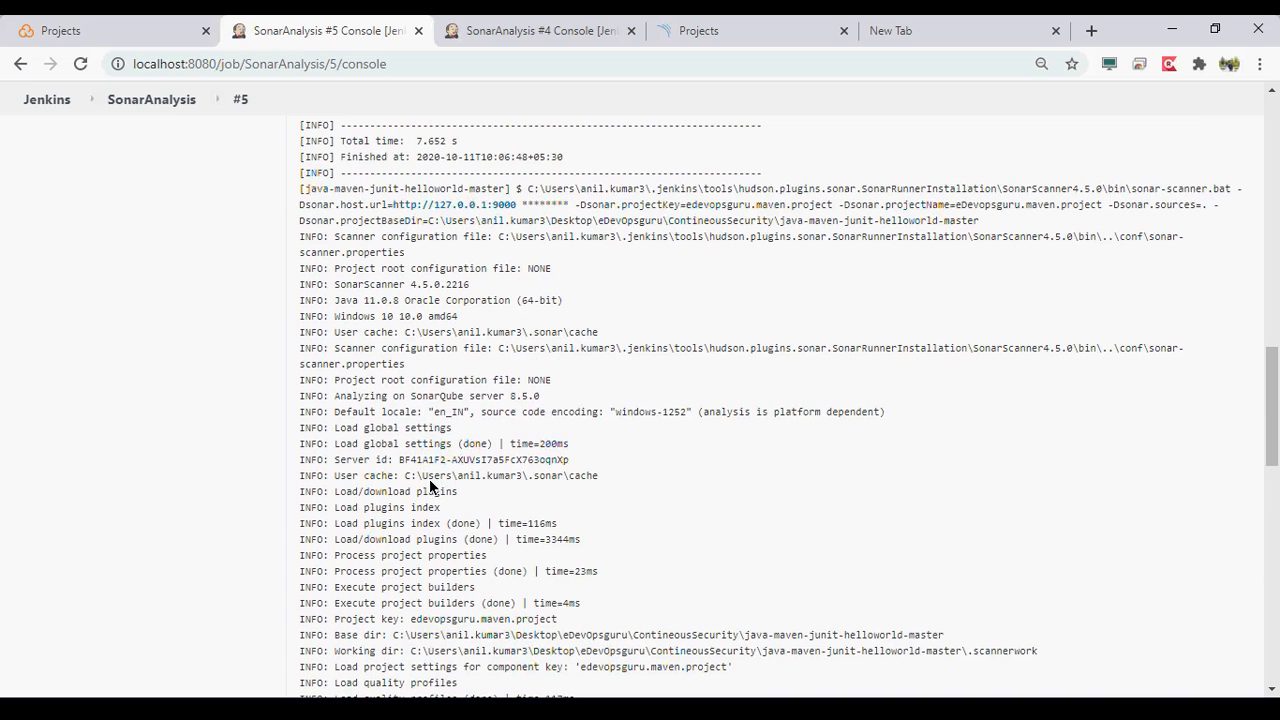
- Examine the default locale, project properties, project key and working directory lines, continuing to the quality profile messages in the build #5 log
drag(394, 411, 675, 420)
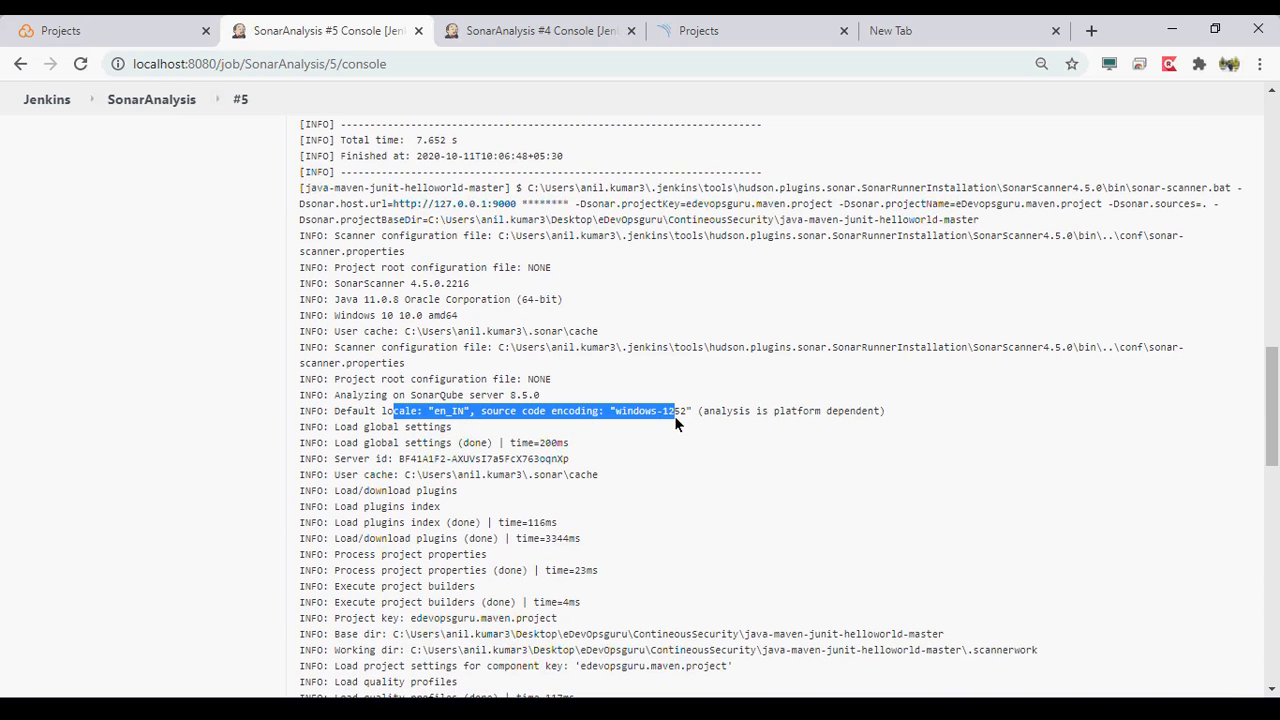
drag(675, 422, 688, 412)
scroll(340, 507, down, 2)
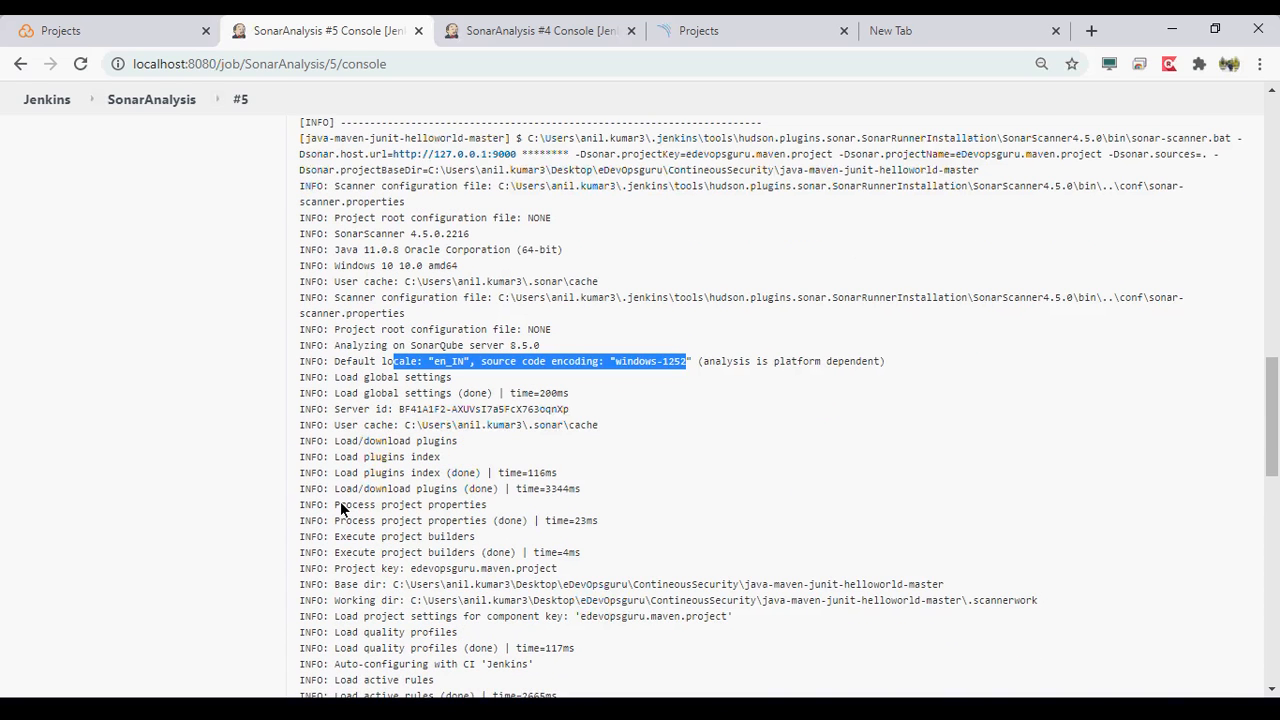
drag(340, 501, 473, 505)
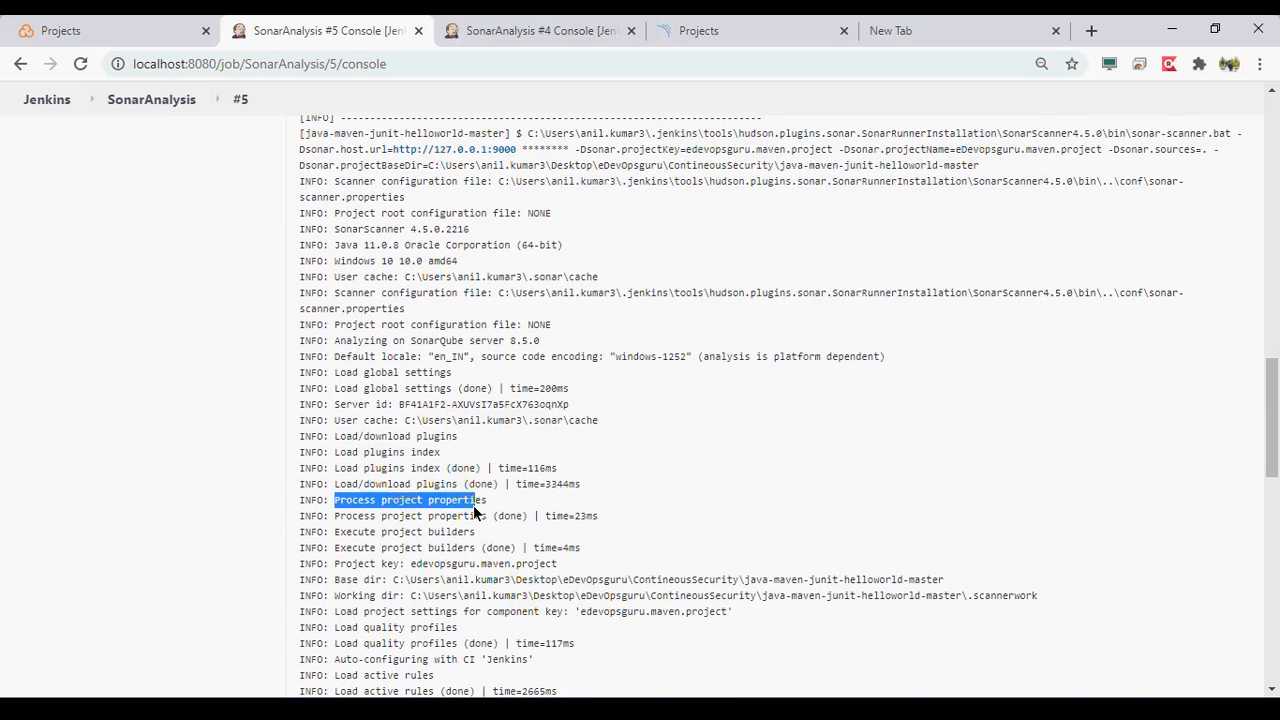
scroll(473, 505, down, 2)
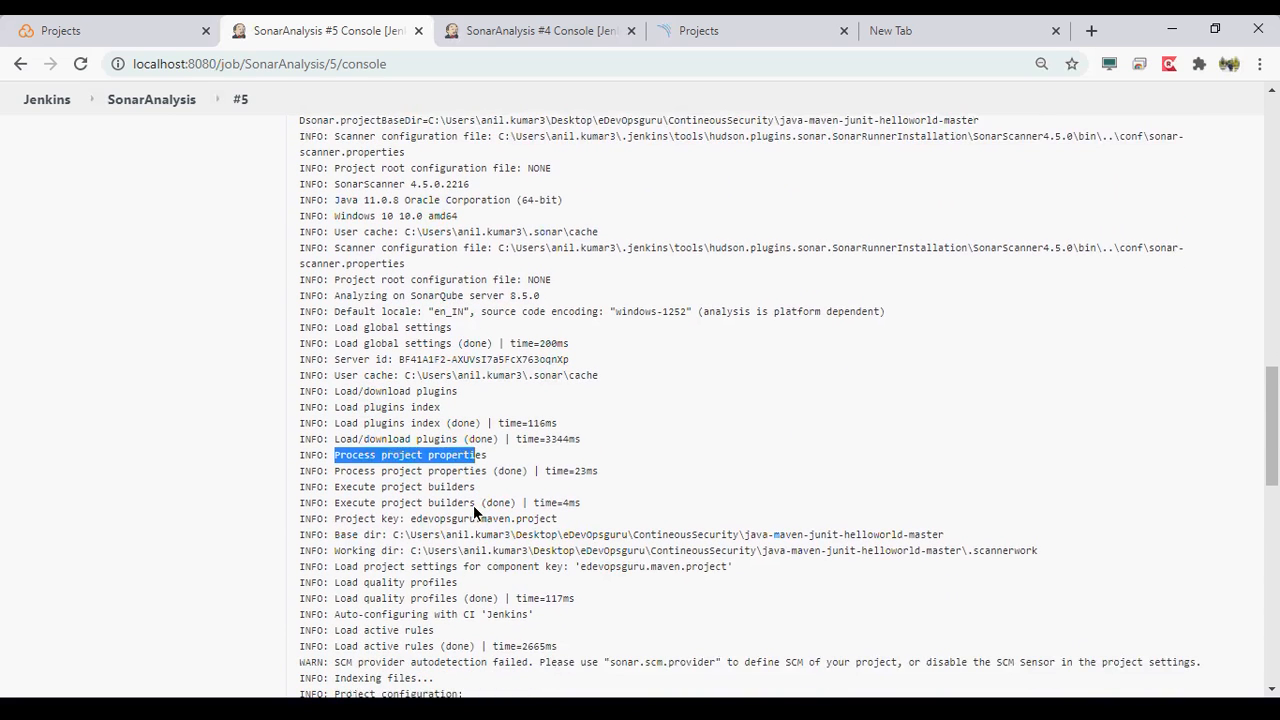
drag(473, 503, 707, 512)
drag(410, 530, 1036, 532)
scroll(560, 546, down, 1)
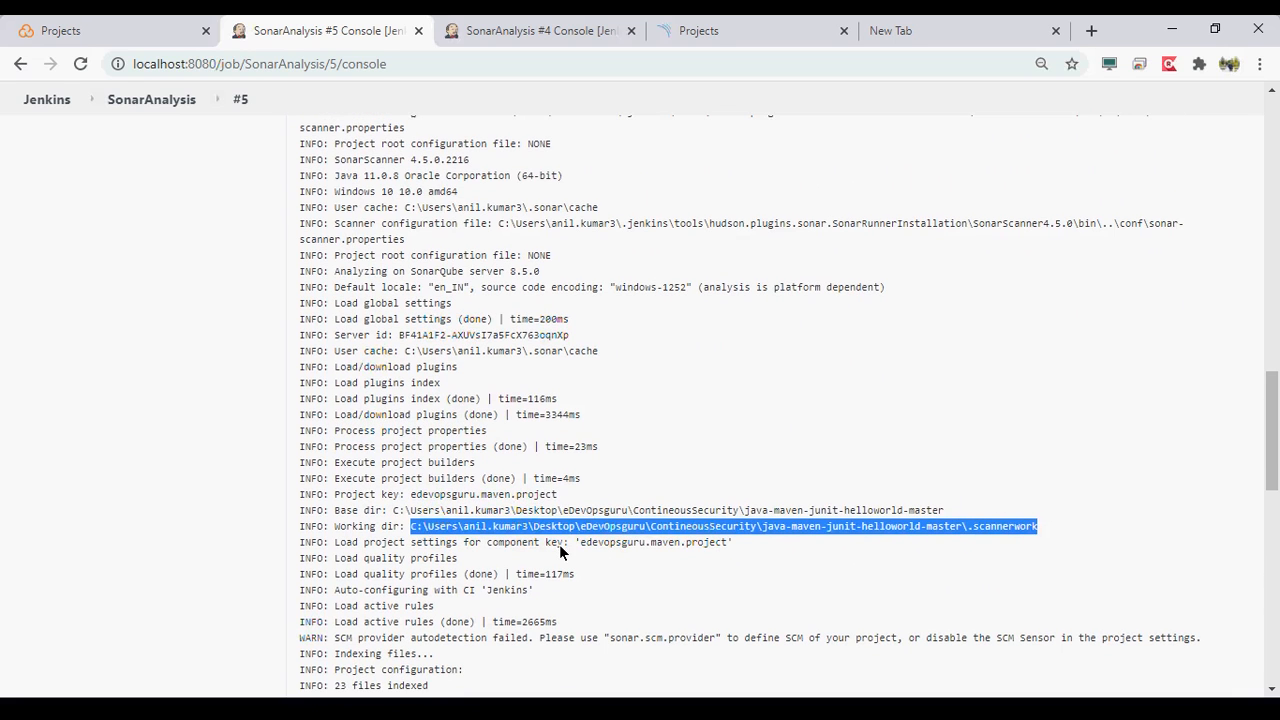
scroll(560, 550, down, 1)
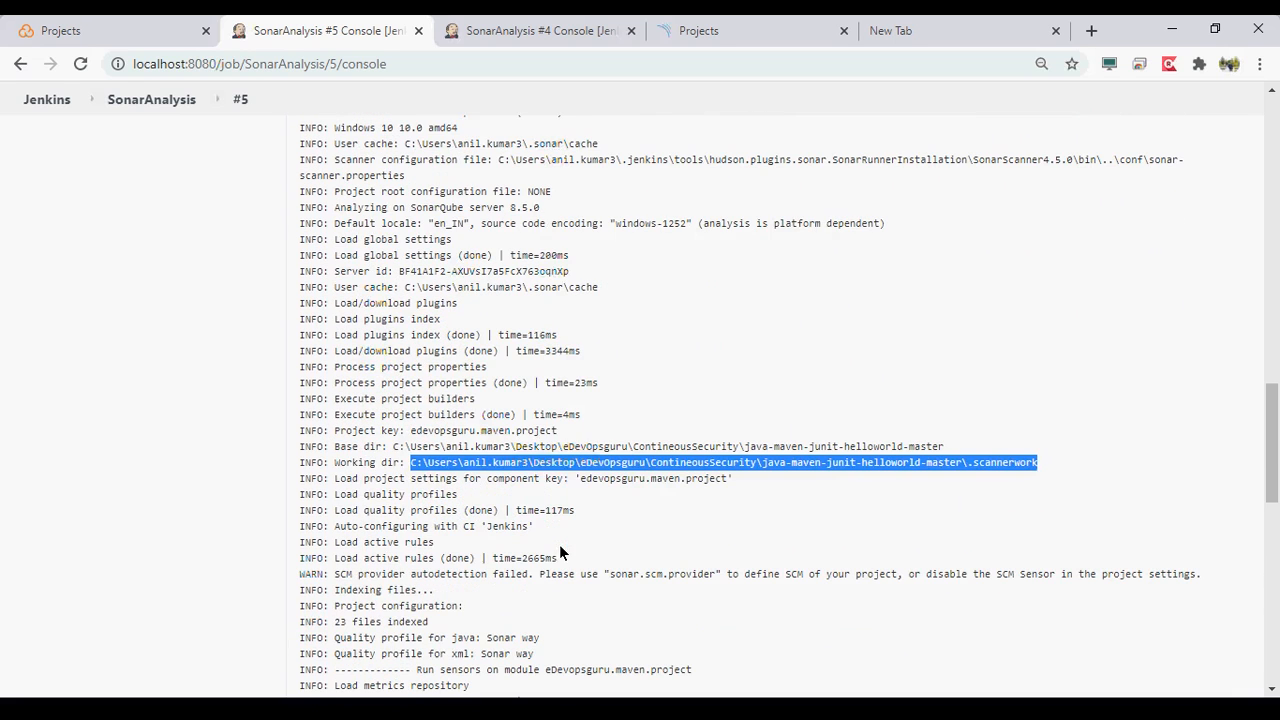
- Examine the quality profile, active rules, SCM provider warning and indexed files lines in the build #5 console output
drag(364, 494, 458, 494)
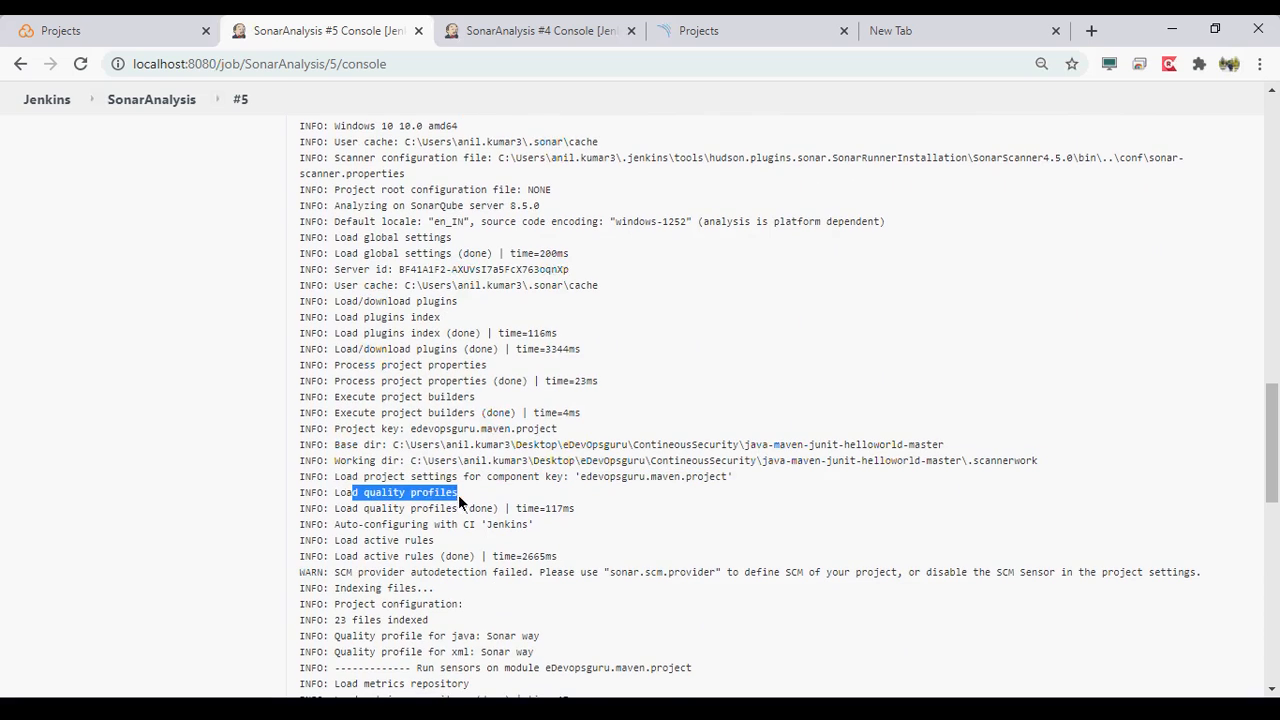
drag(361, 556, 716, 574)
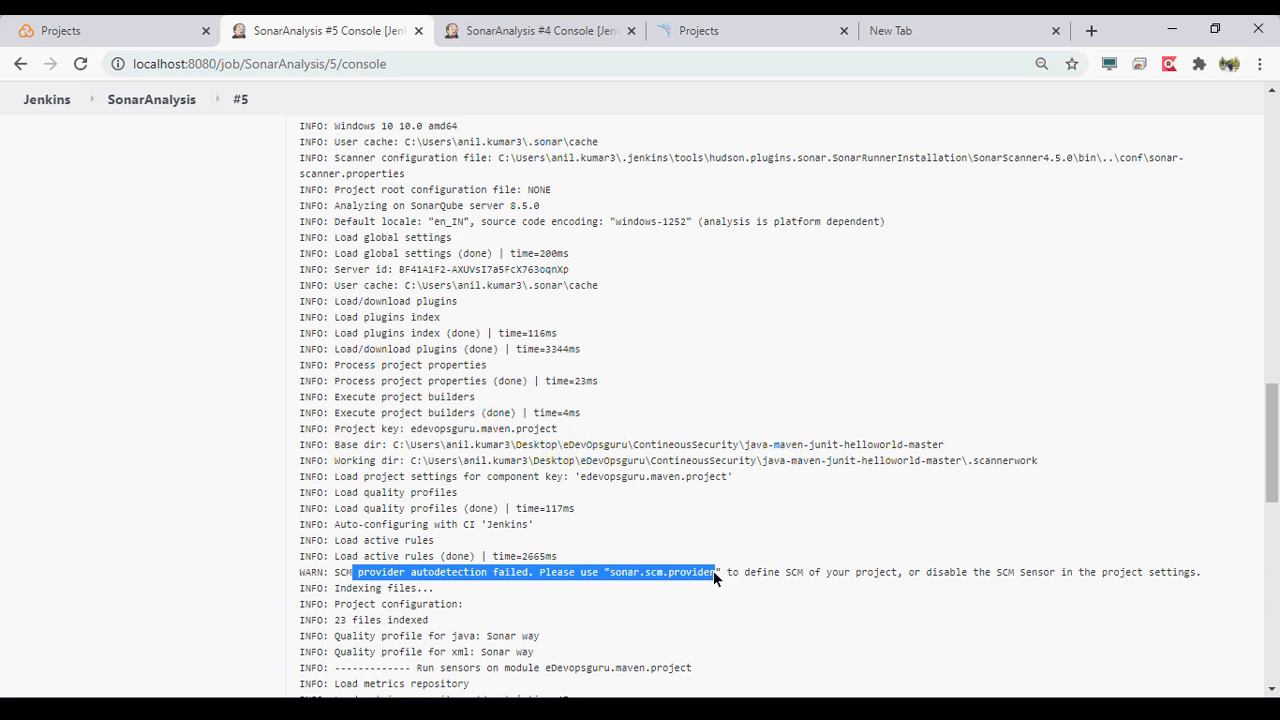
scroll(713, 571, down, 2)
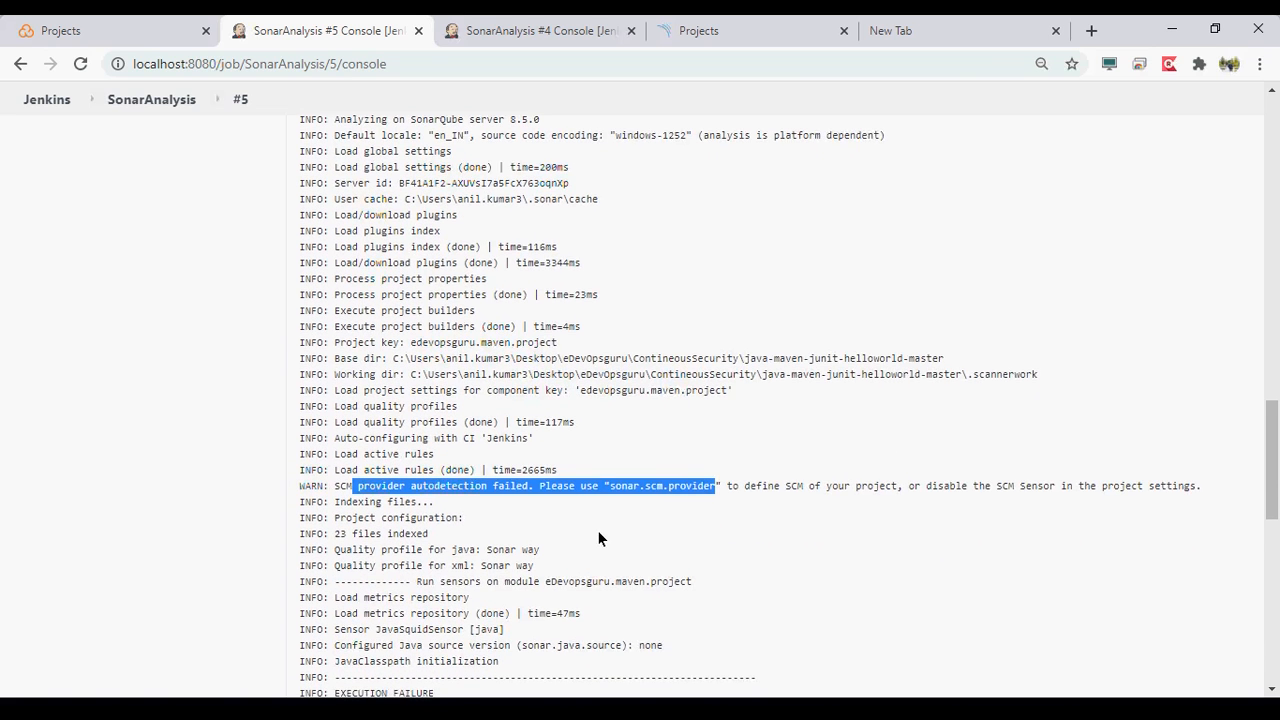
scroll(598, 539, down, 2)
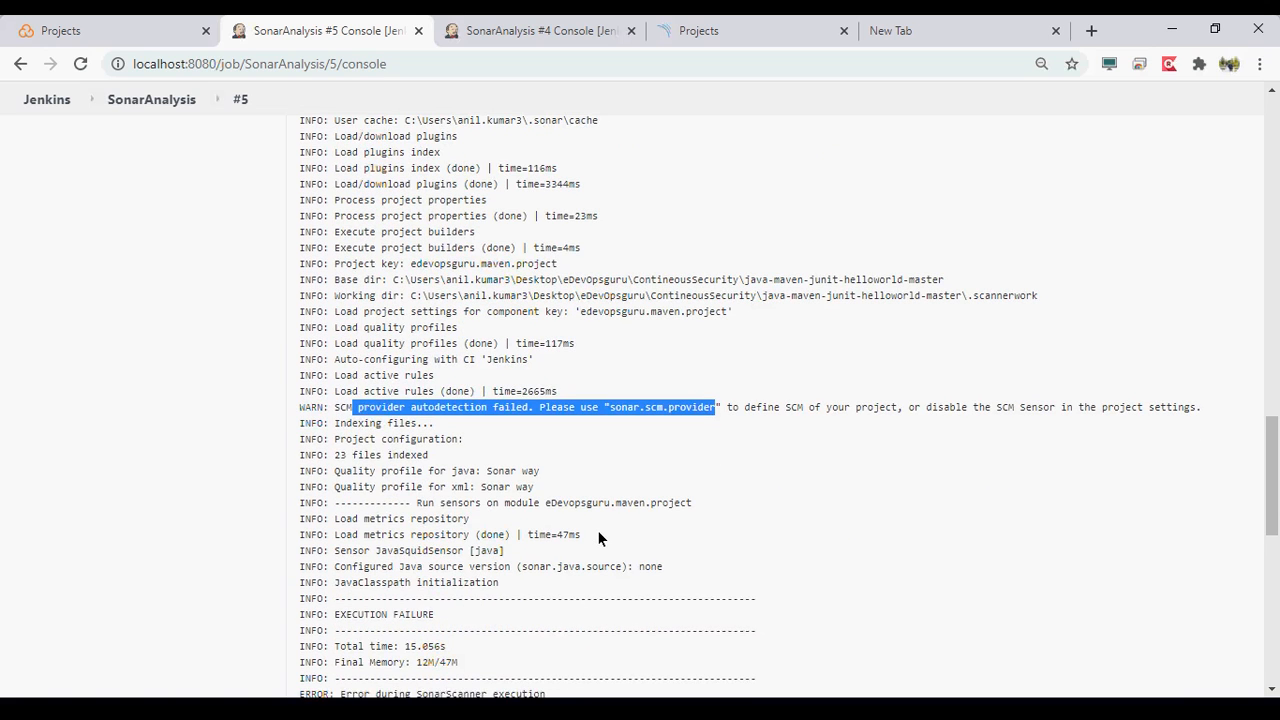
drag(334, 453, 440, 455)
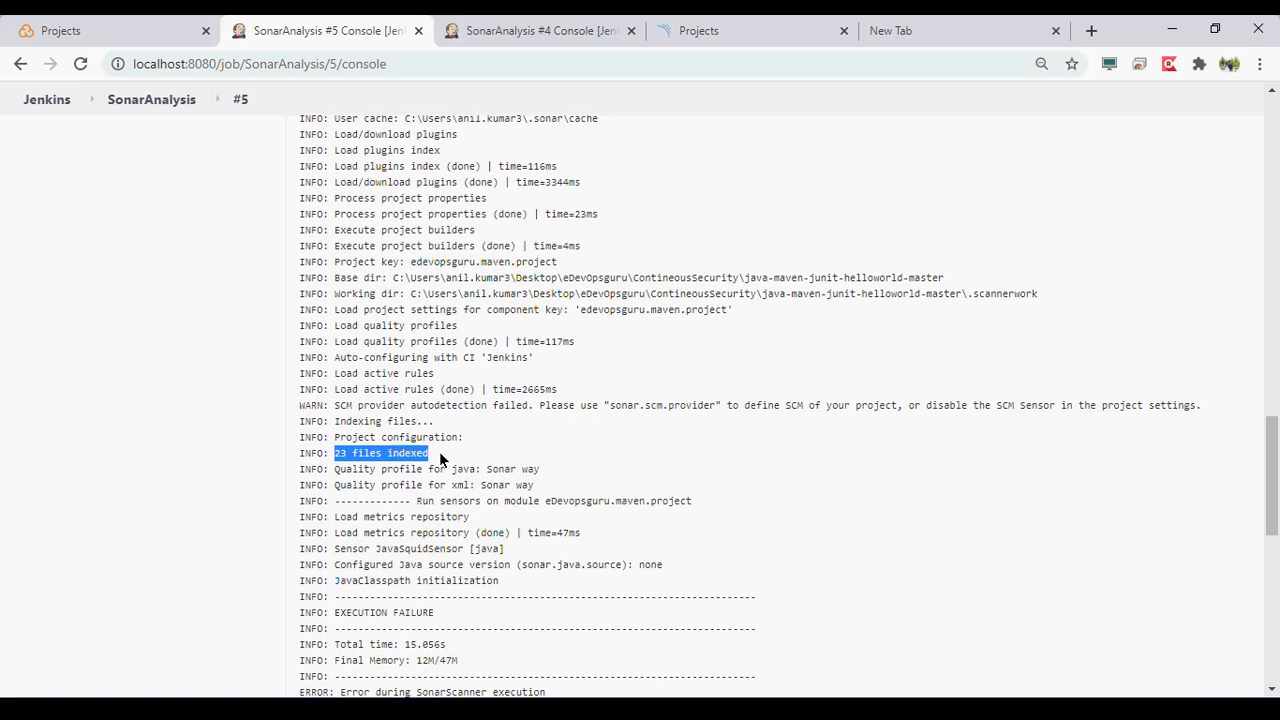
drag(334, 474, 545, 474)
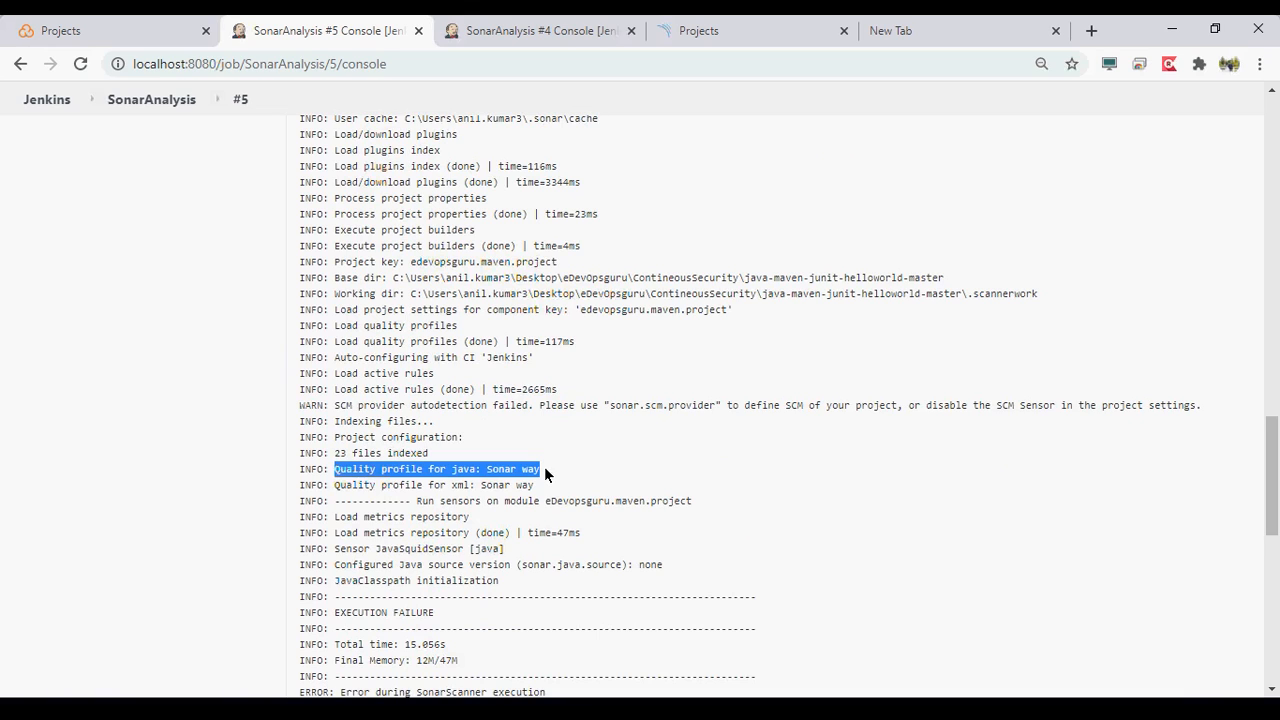
drag(346, 487, 534, 490)
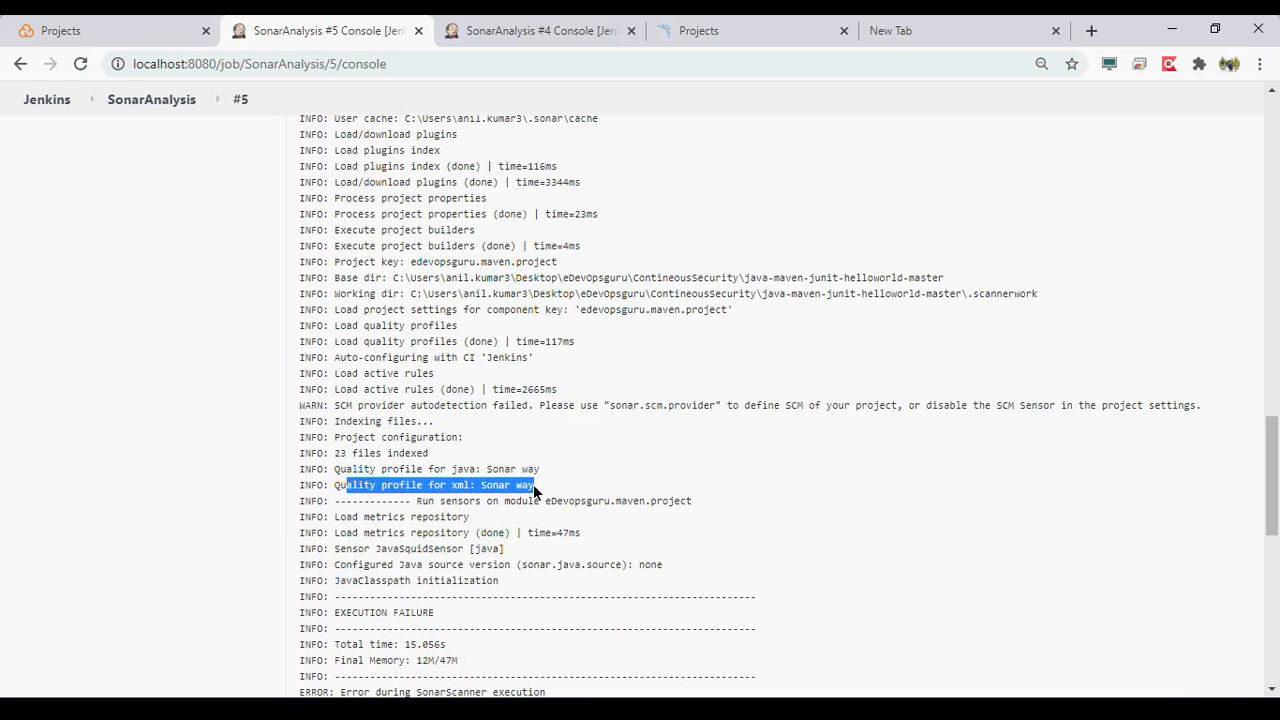
scroll(534, 490, down, 1)
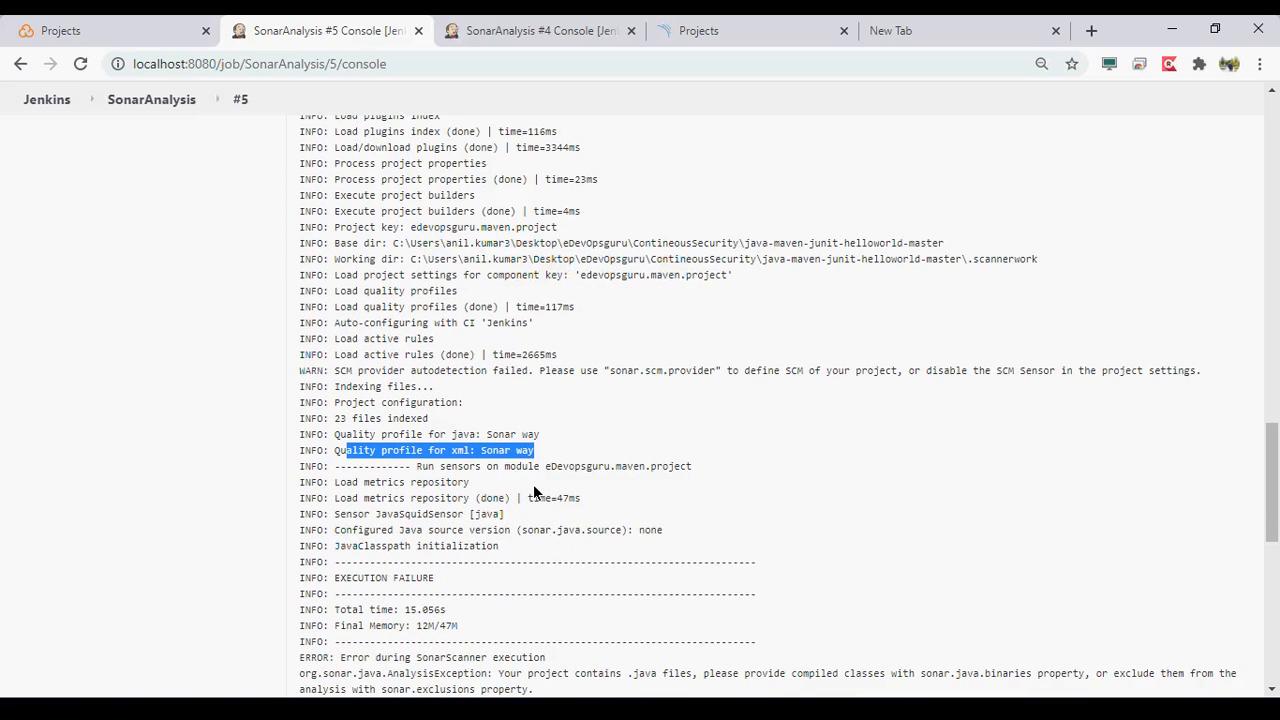
scroll(534, 492, down, 2)
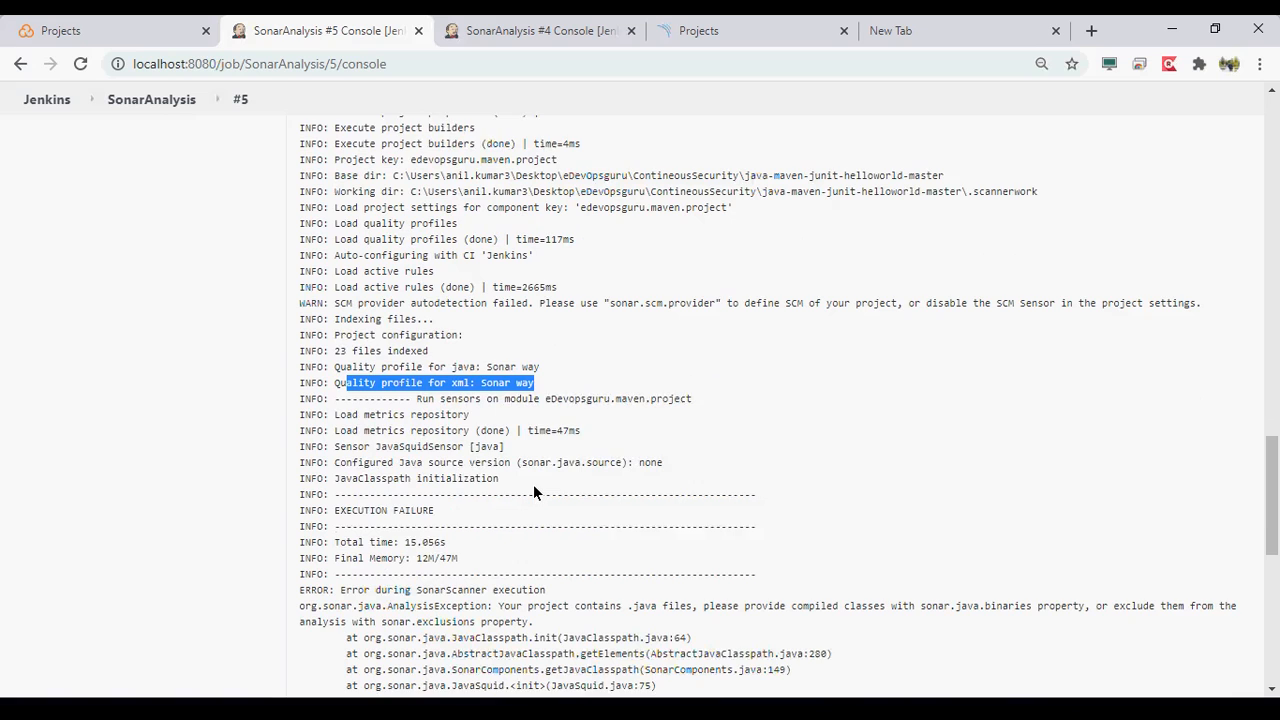
- Examine the build #5 log from the metrics repository and JavaSquidSensor lines through the execution failure section
drag(347, 400, 644, 462)
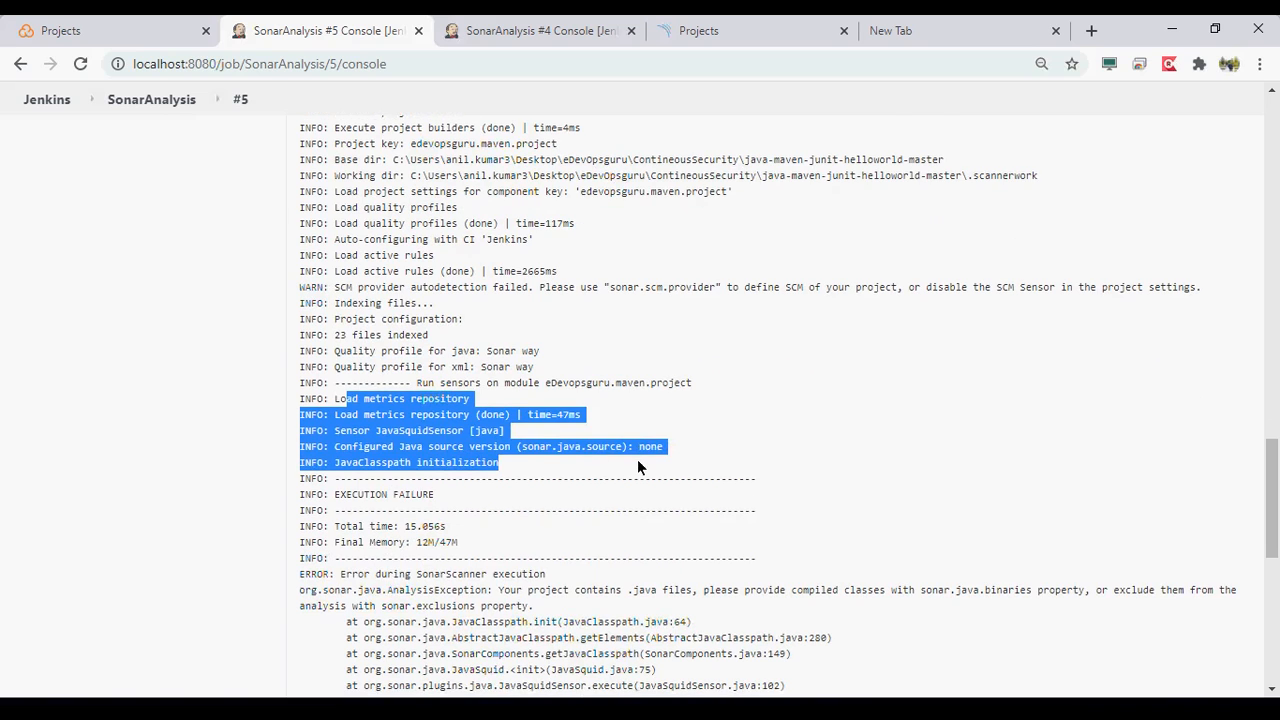
scroll(637, 460, down, 1)
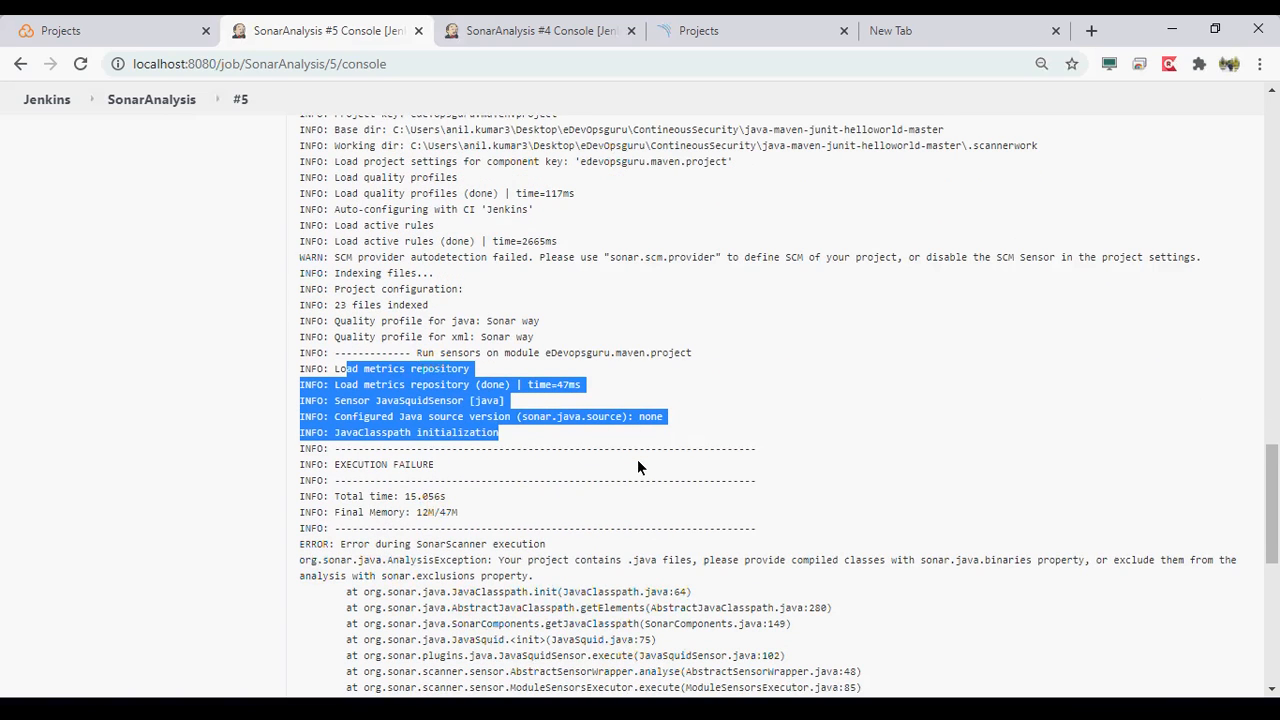
scroll(637, 467, down, 1)
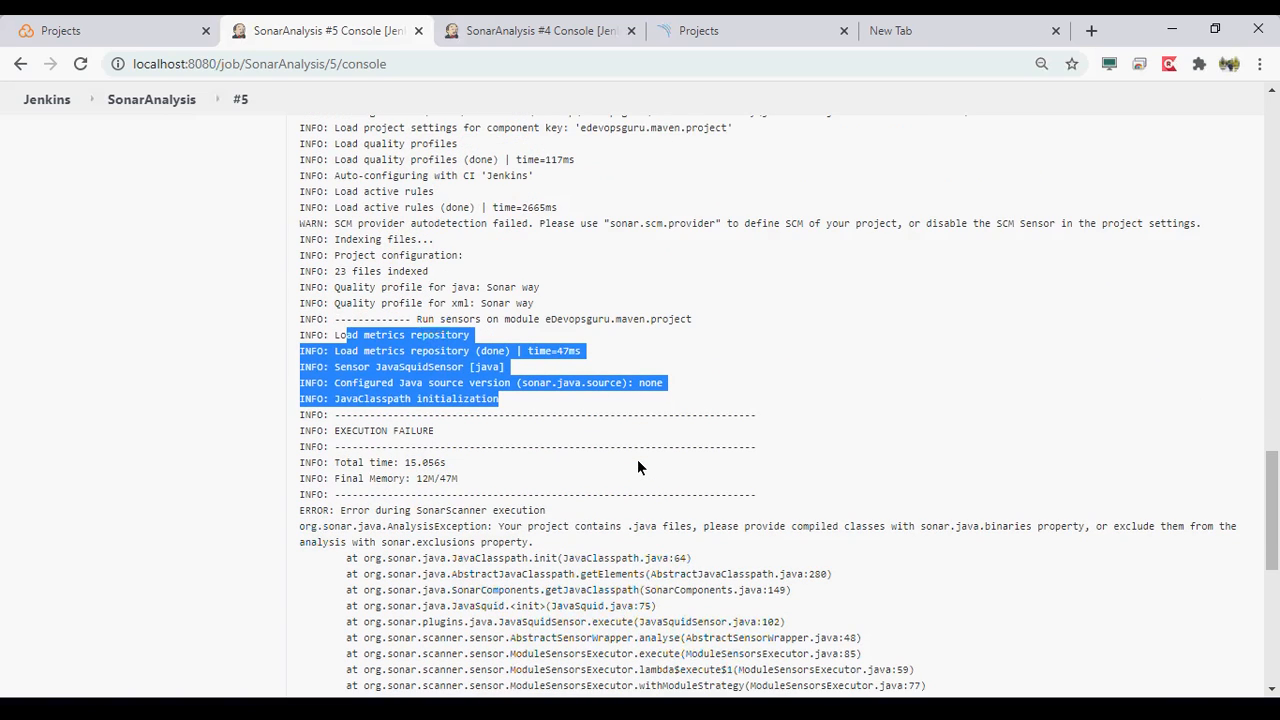
scroll(637, 467, down, 1)
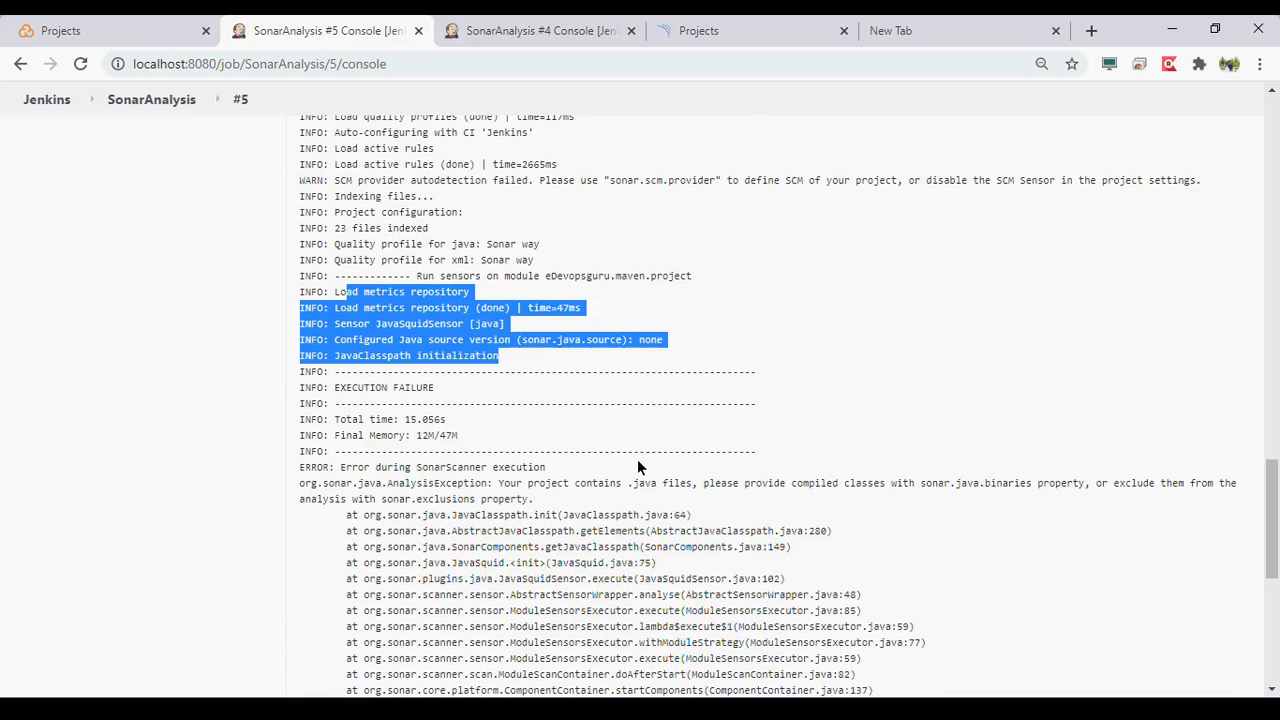
scroll(637, 467, down, 1)
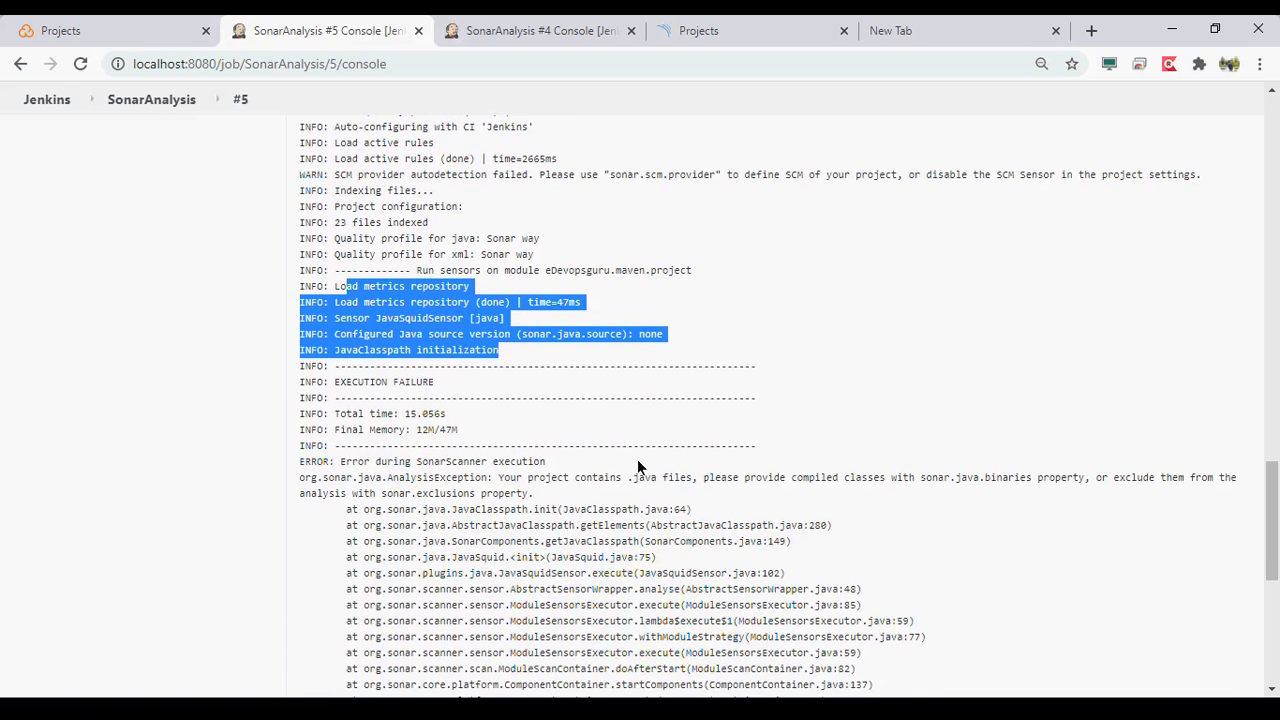
scroll(637, 463, down, 1)
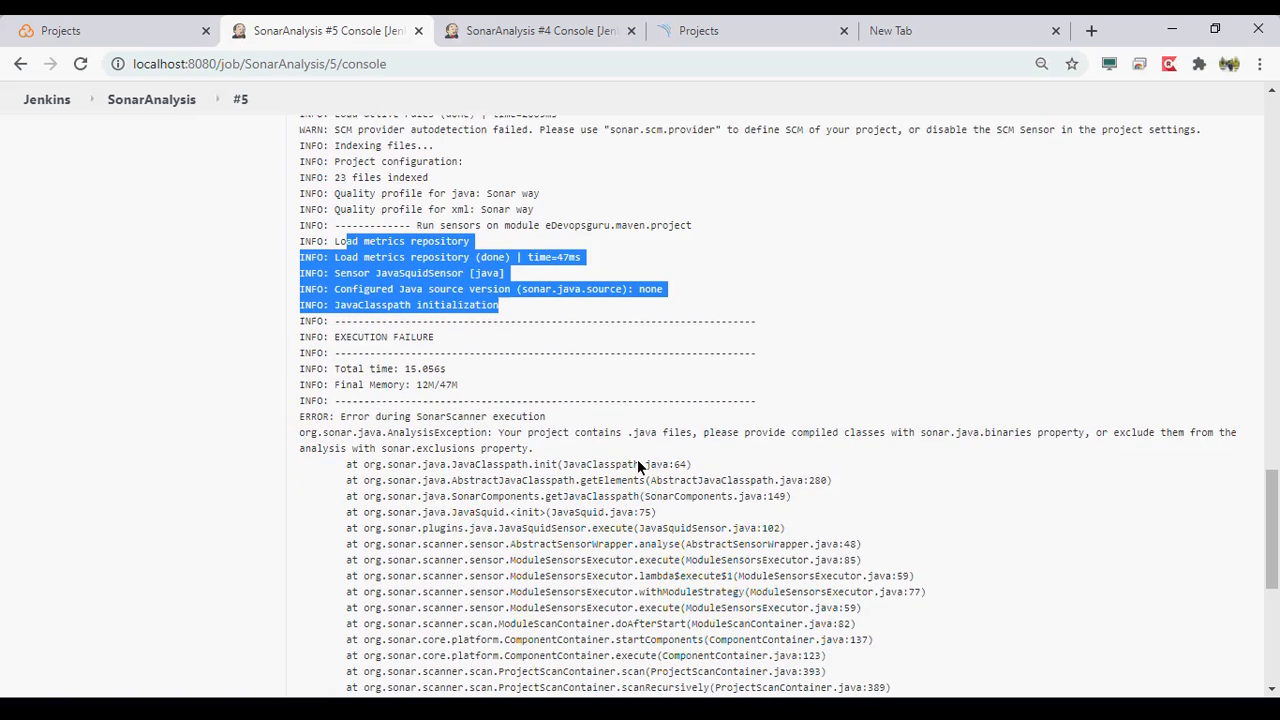
scroll(637, 463, down, 1)
scroll(637, 467, down, 1)
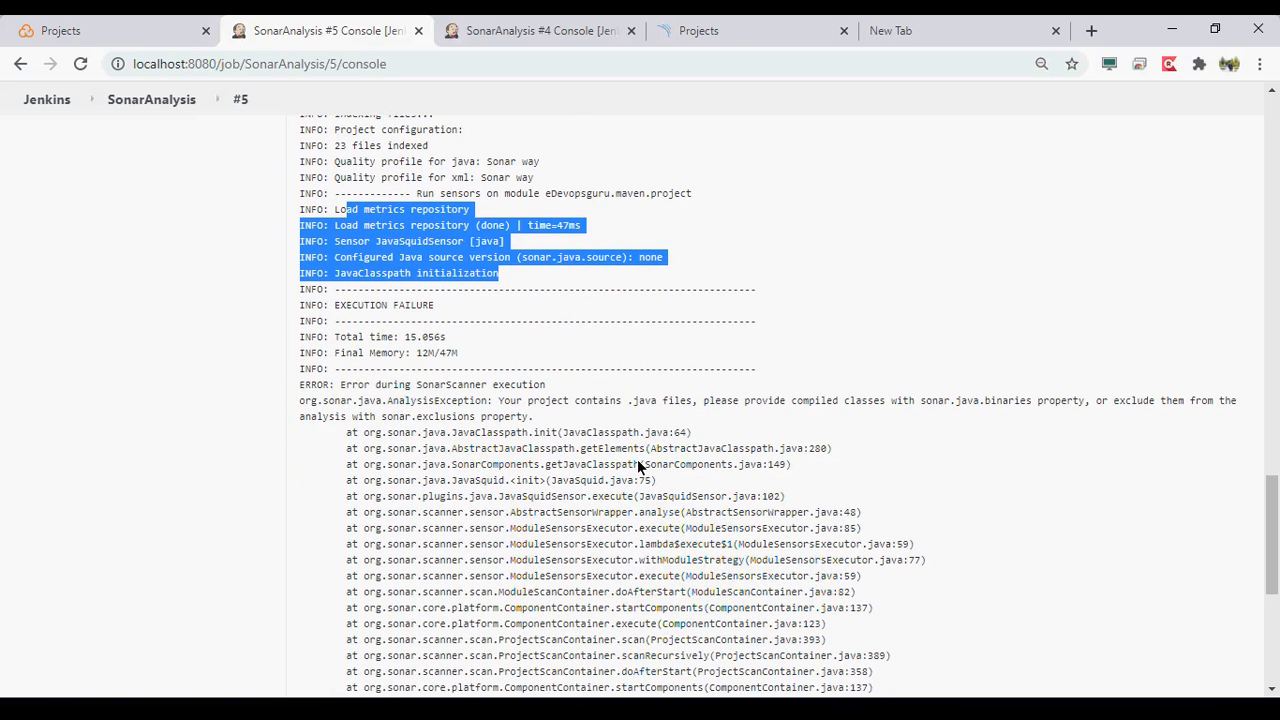
scroll(637, 459, down, 1)
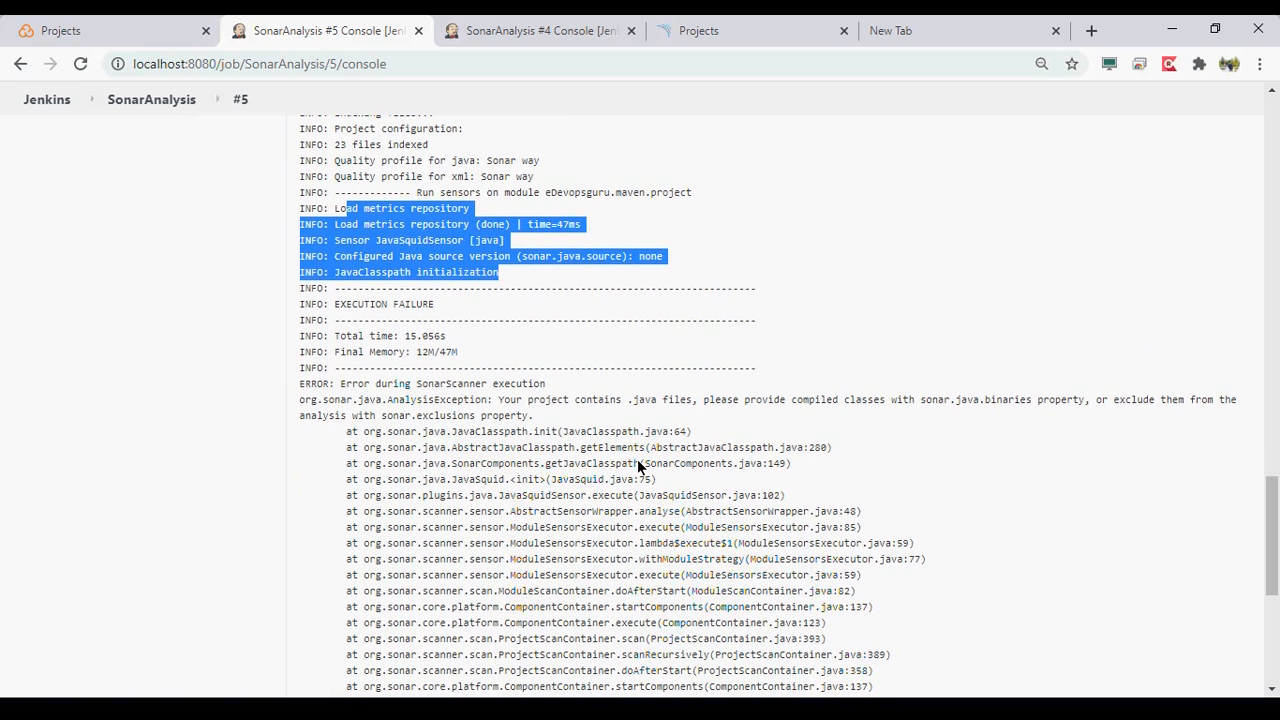
- Examine the sonar.java.binaries property named in the AnalysisException and read the stack trace to the end of the log
double_click(920, 399)
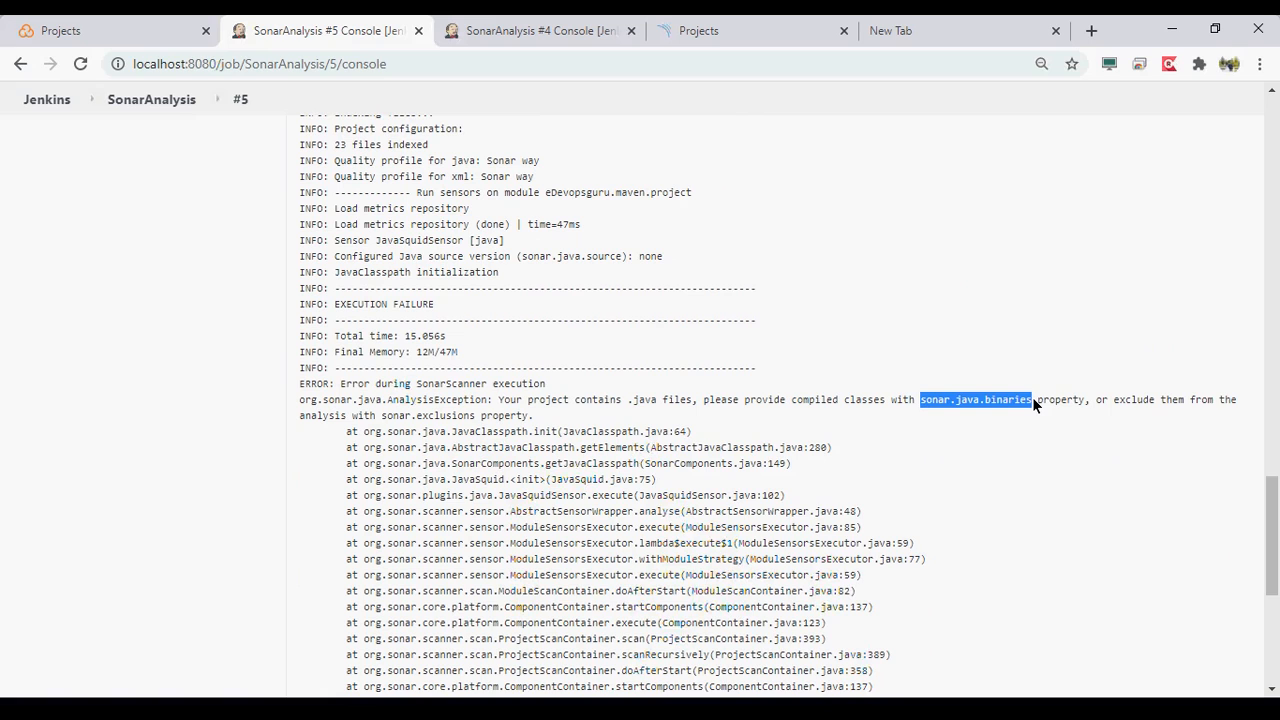
scroll(1033, 399, down, 1)
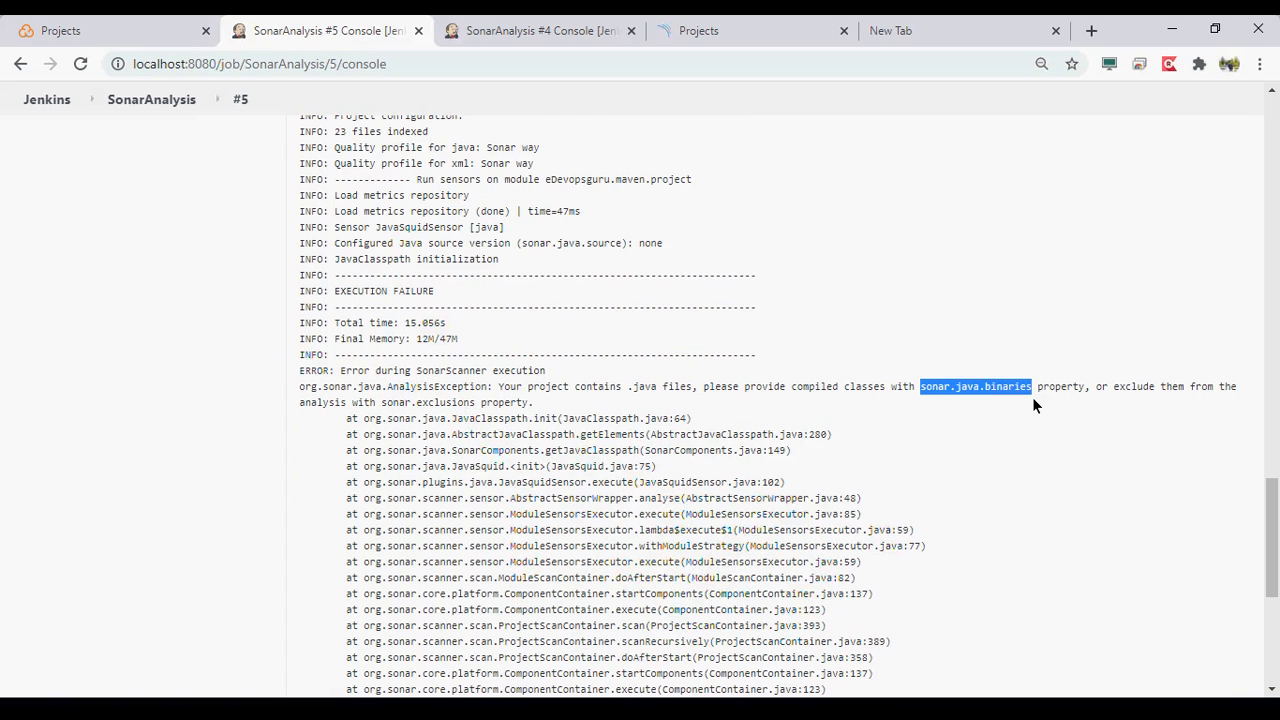
scroll(1034, 404, down, 2)
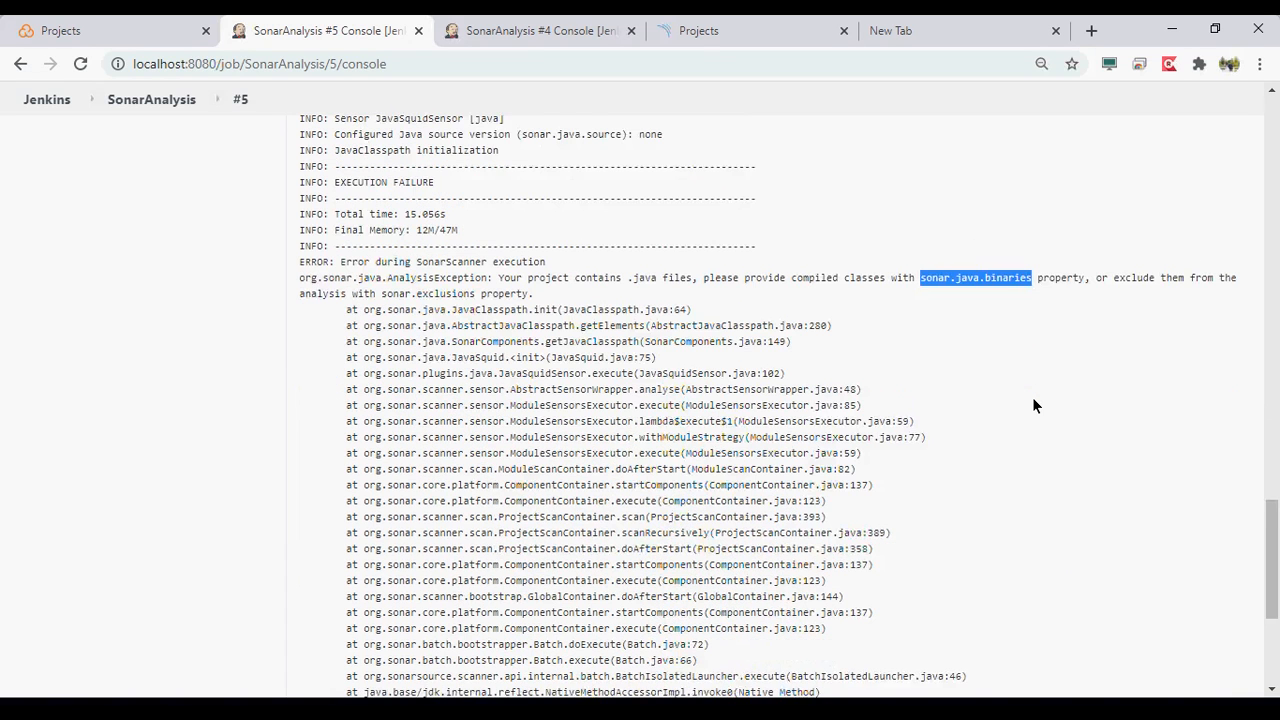
scroll(1034, 405, down, 1)
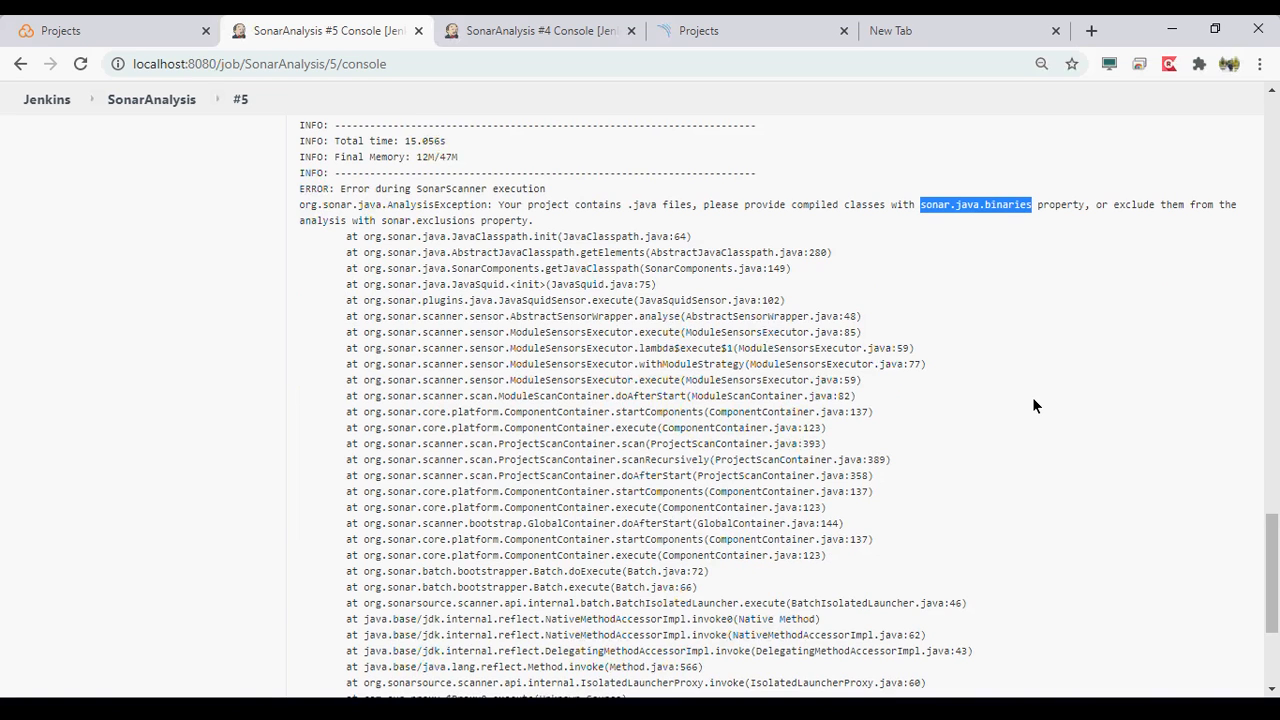
scroll(1034, 400, down, 1)
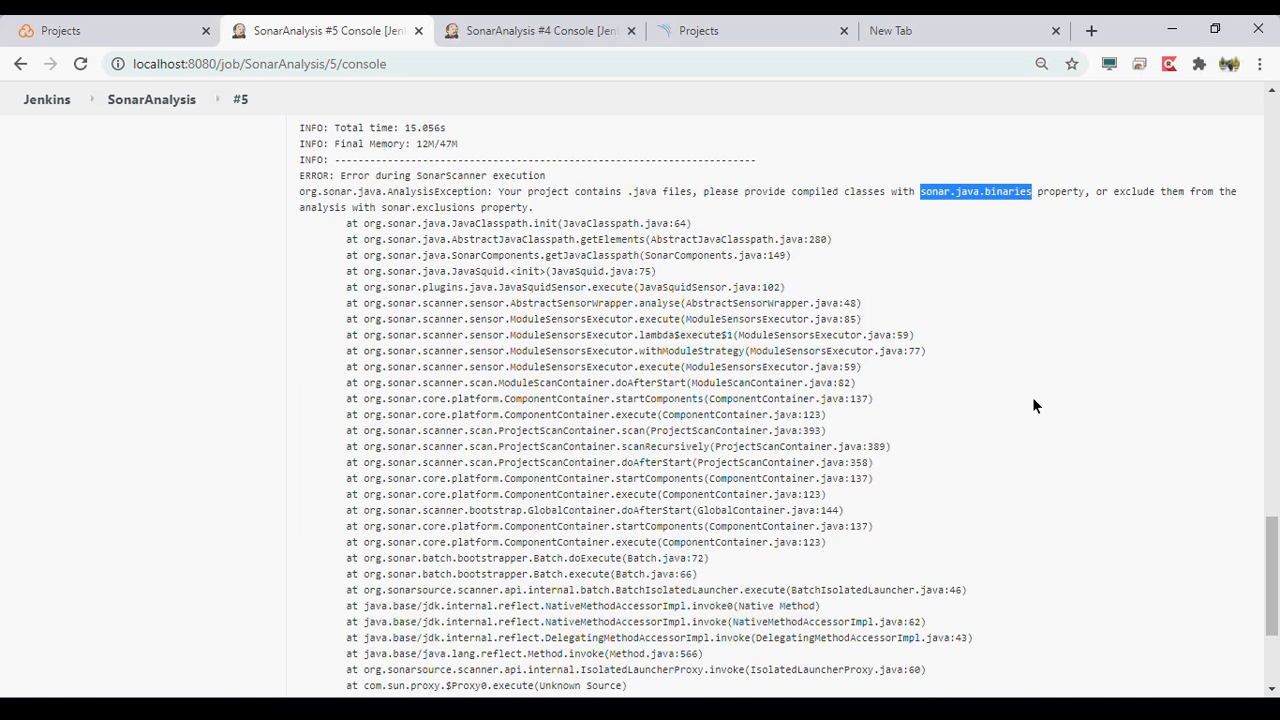
scroll(1035, 405, down, 1)
scroll(1034, 405, down, 1)
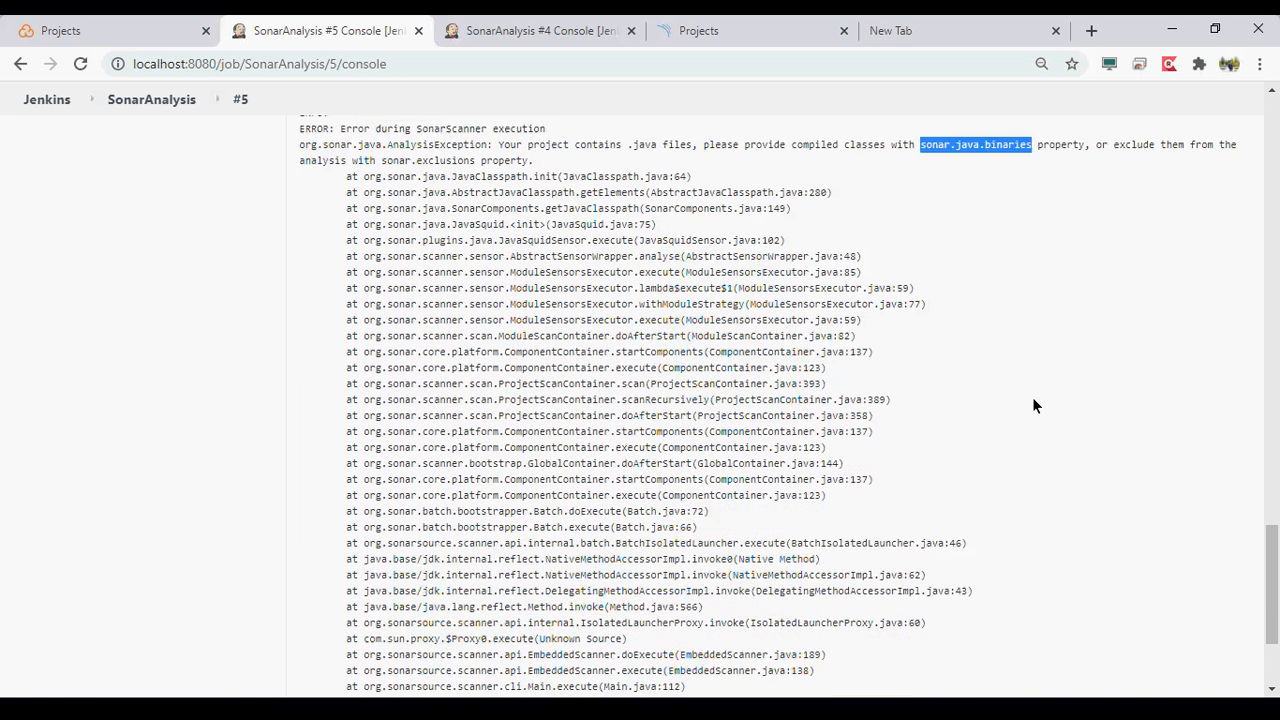
scroll(1034, 405, down, 2)
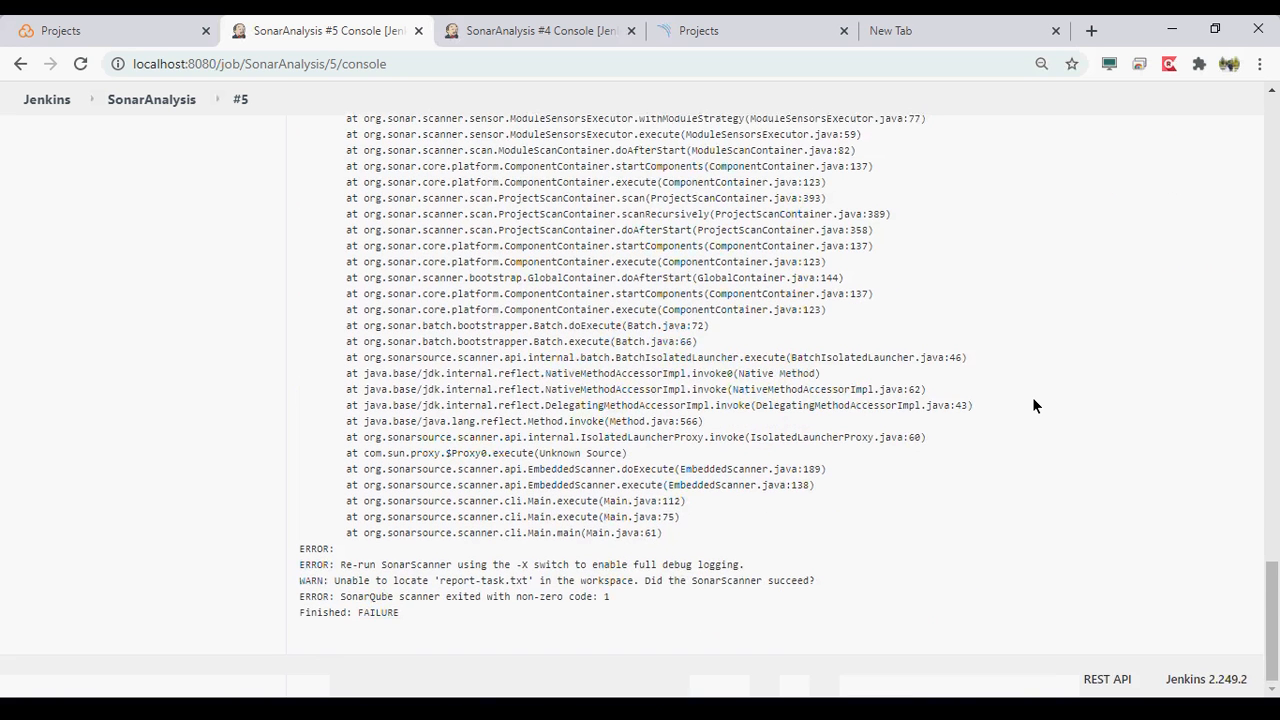
- Review the build #5 log back from the scanner launch through the Maven compile and packaging output to its beginning
scroll(1034, 405, up, 8)
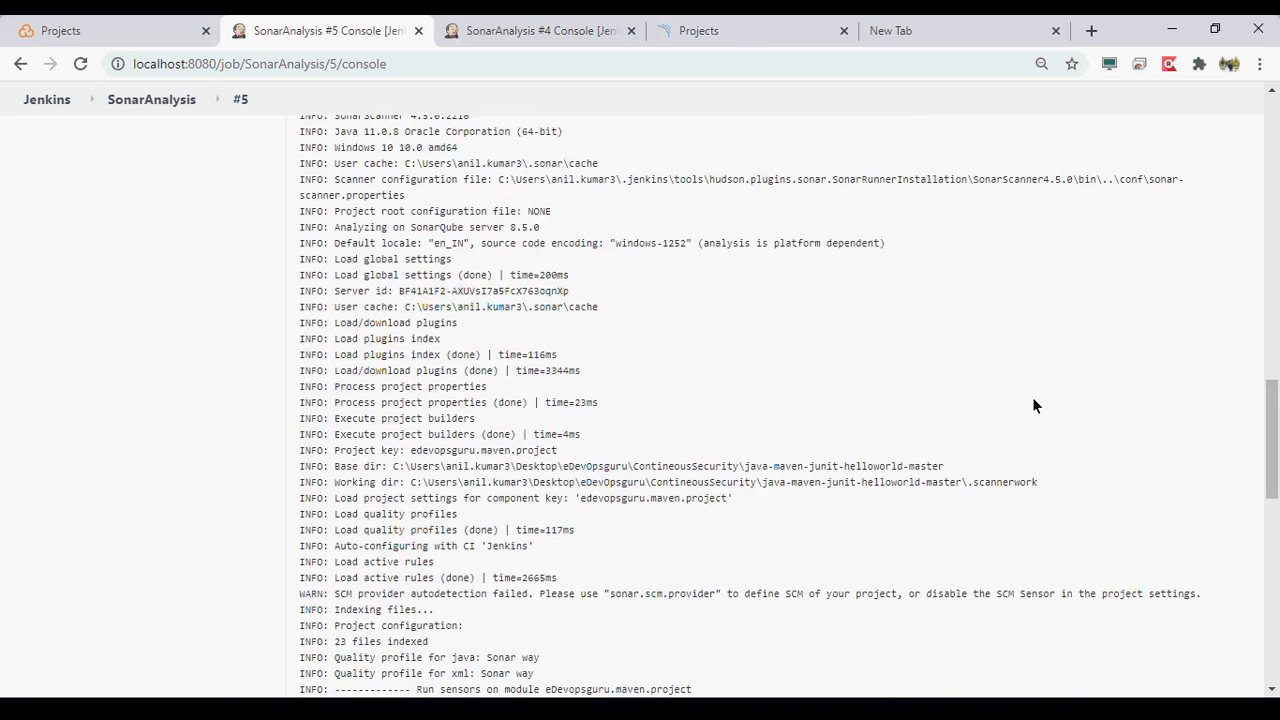
scroll(1034, 405, up, 3)
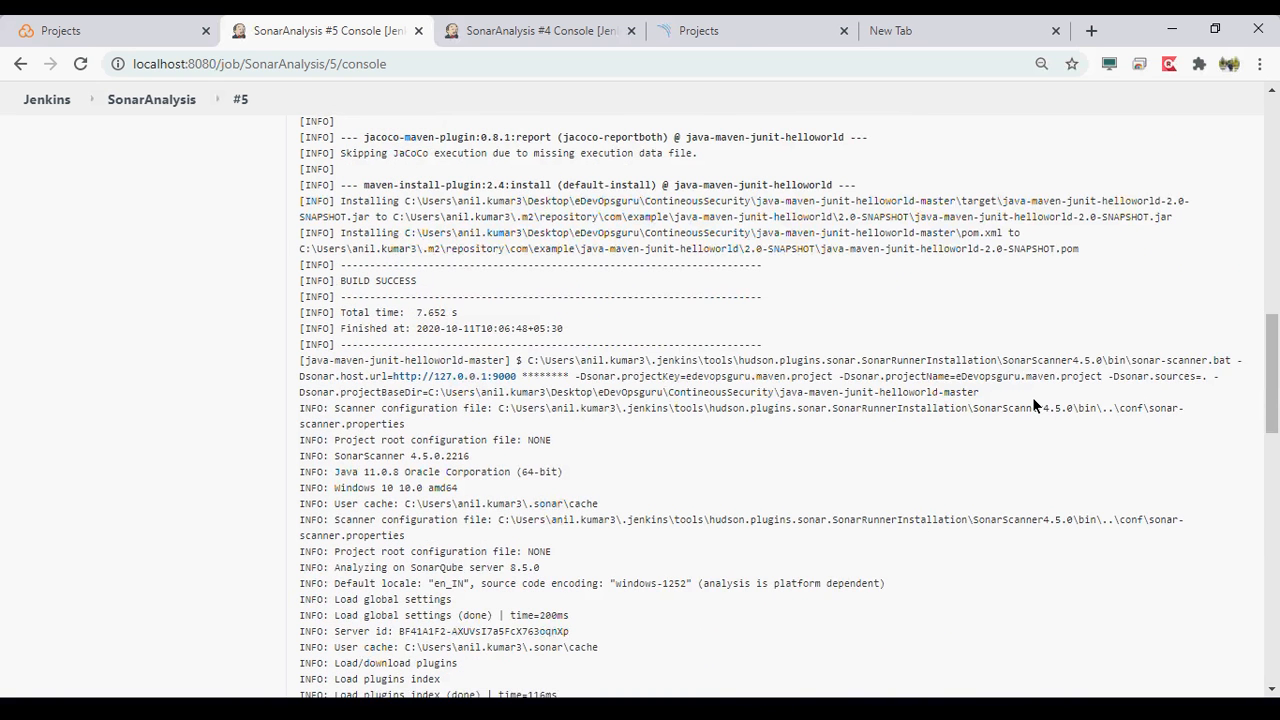
scroll(1034, 405, up, 7)
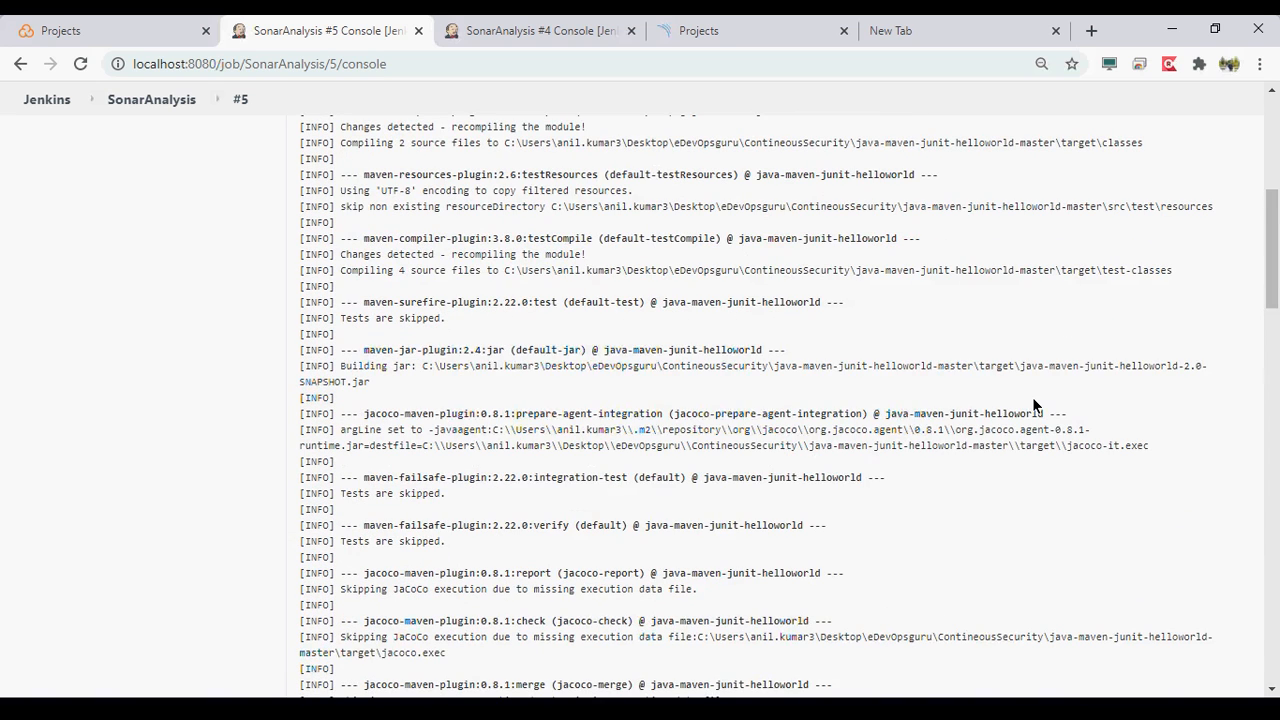
scroll(1034, 405, up, 1)
scroll(1034, 405, up, 2)
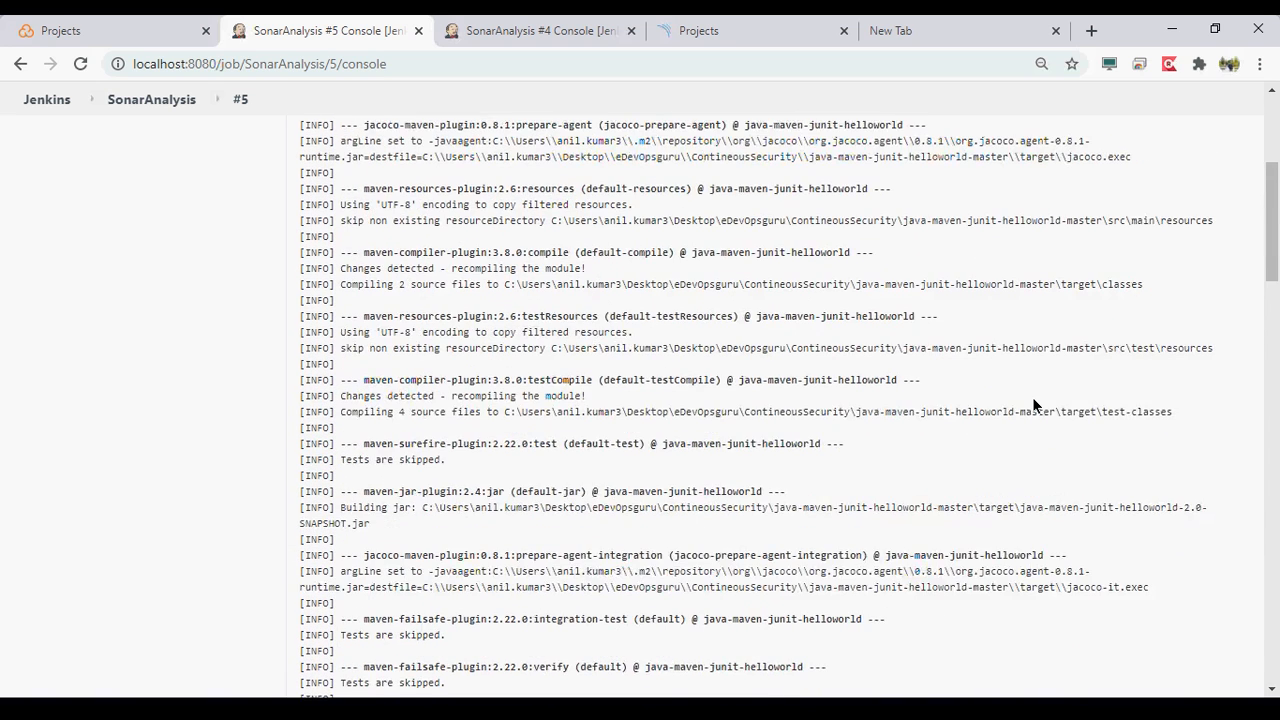
scroll(1034, 405, up, 1)
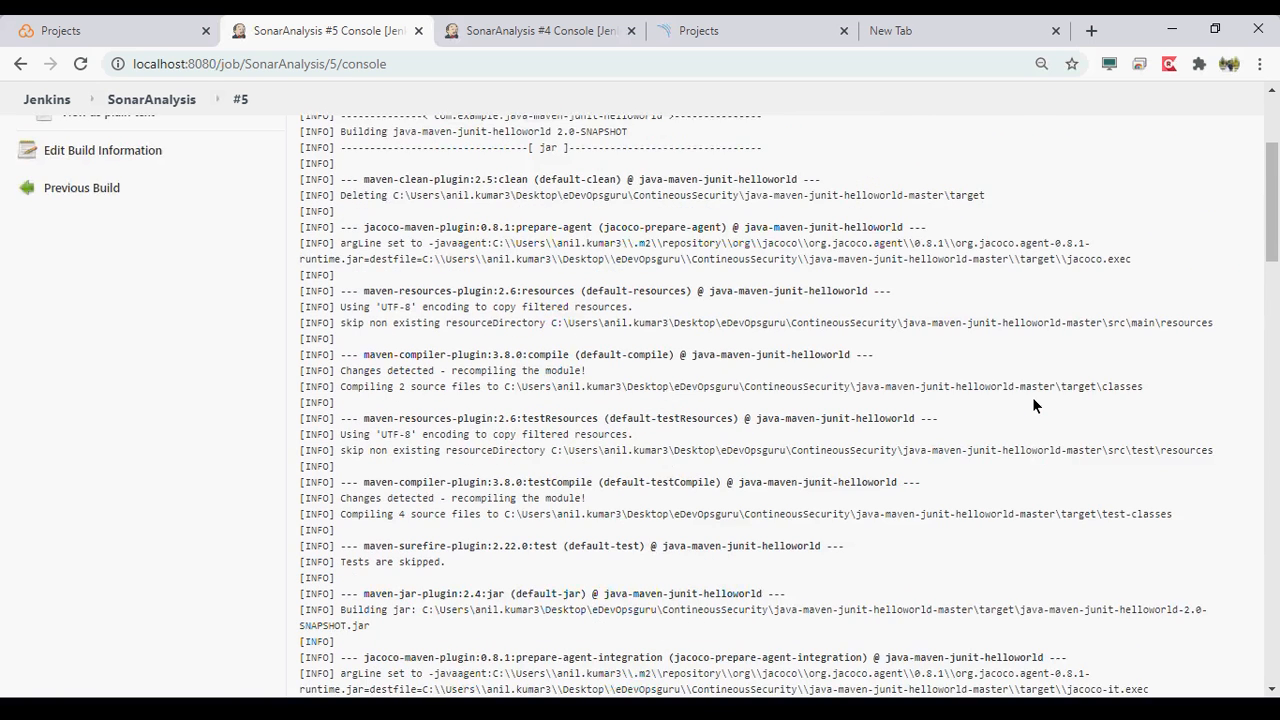
scroll(1034, 405, up, 1)
scroll(1034, 405, up, 1)
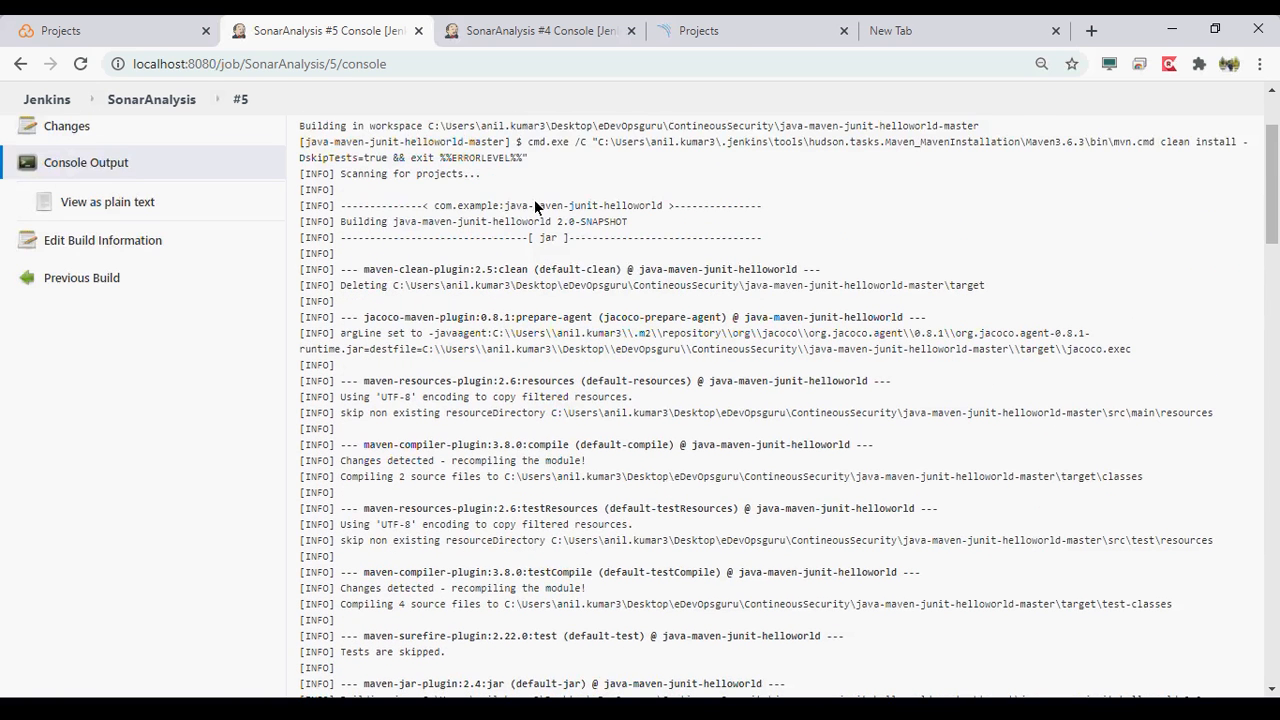
- Open the SonarAnalysis job's workspace and view the contents of its target folder
click(128, 101)
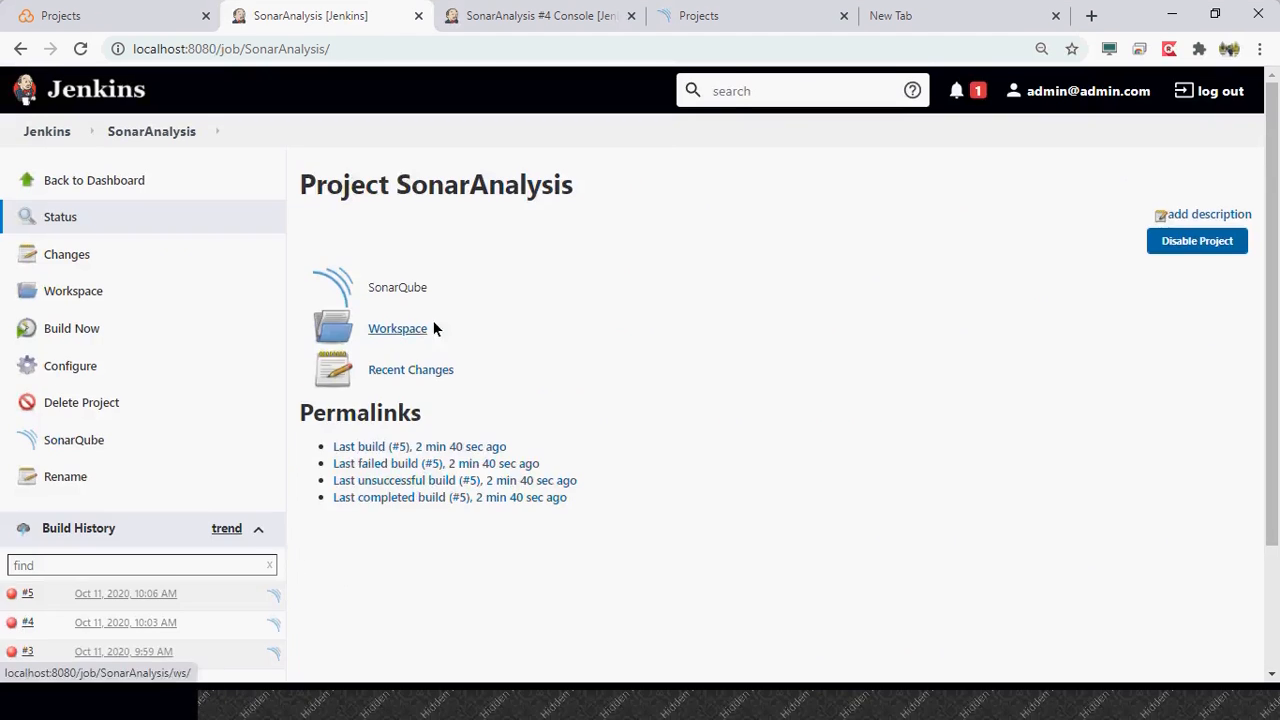
click(412, 343)
click(355, 306)
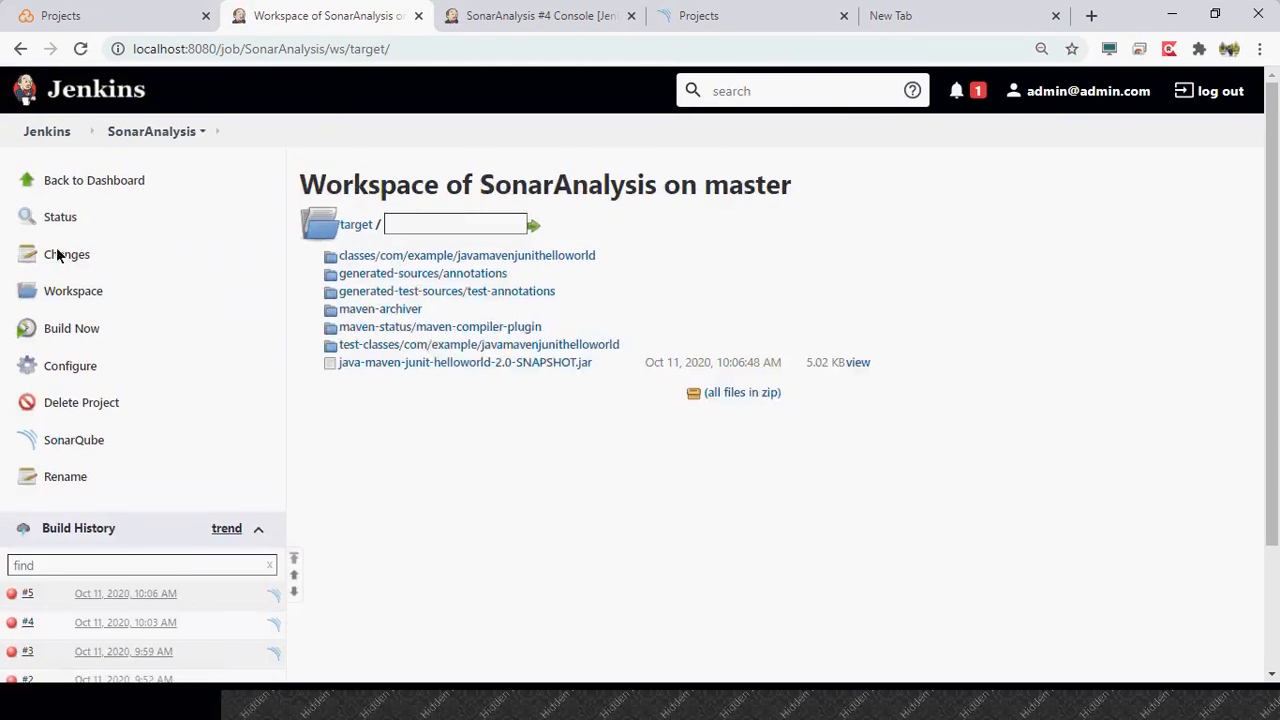
- In the SonarAnalysis job configuration, paste the copied text at the sonar.sources line of the scanner's analysis properties and save
click(70, 380)
scroll(628, 433, down, 10)
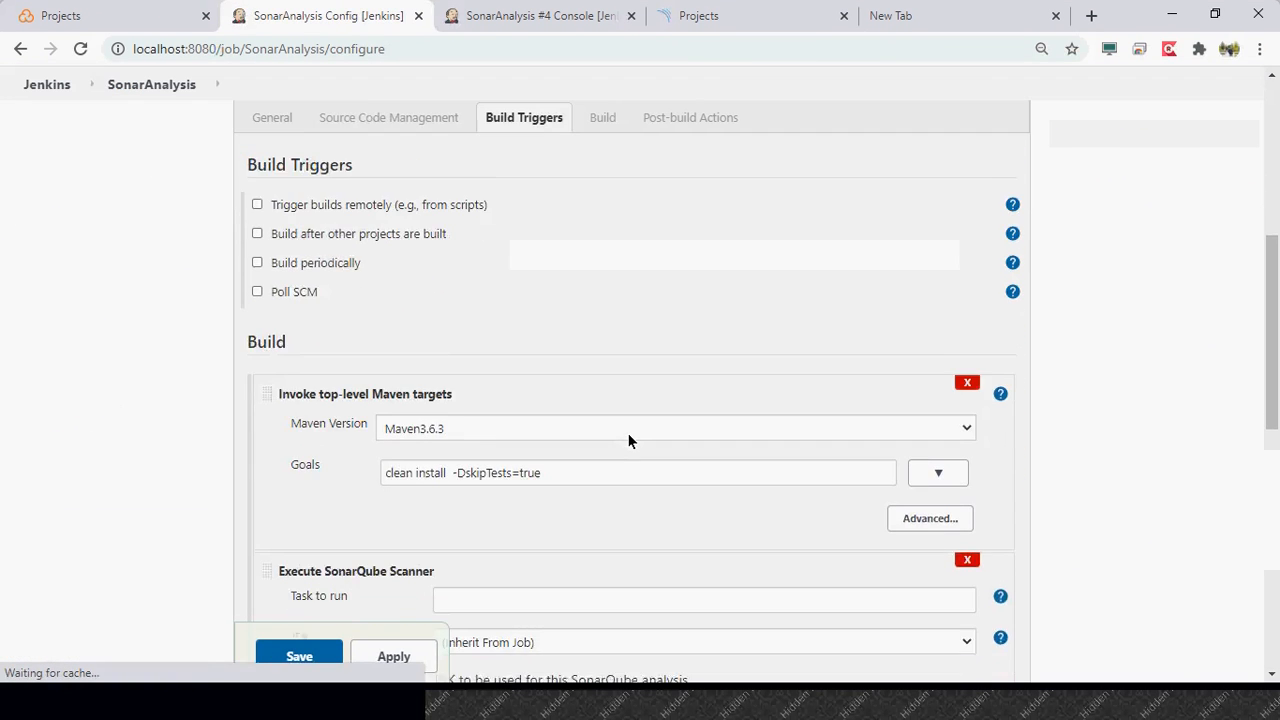
click(626, 364)
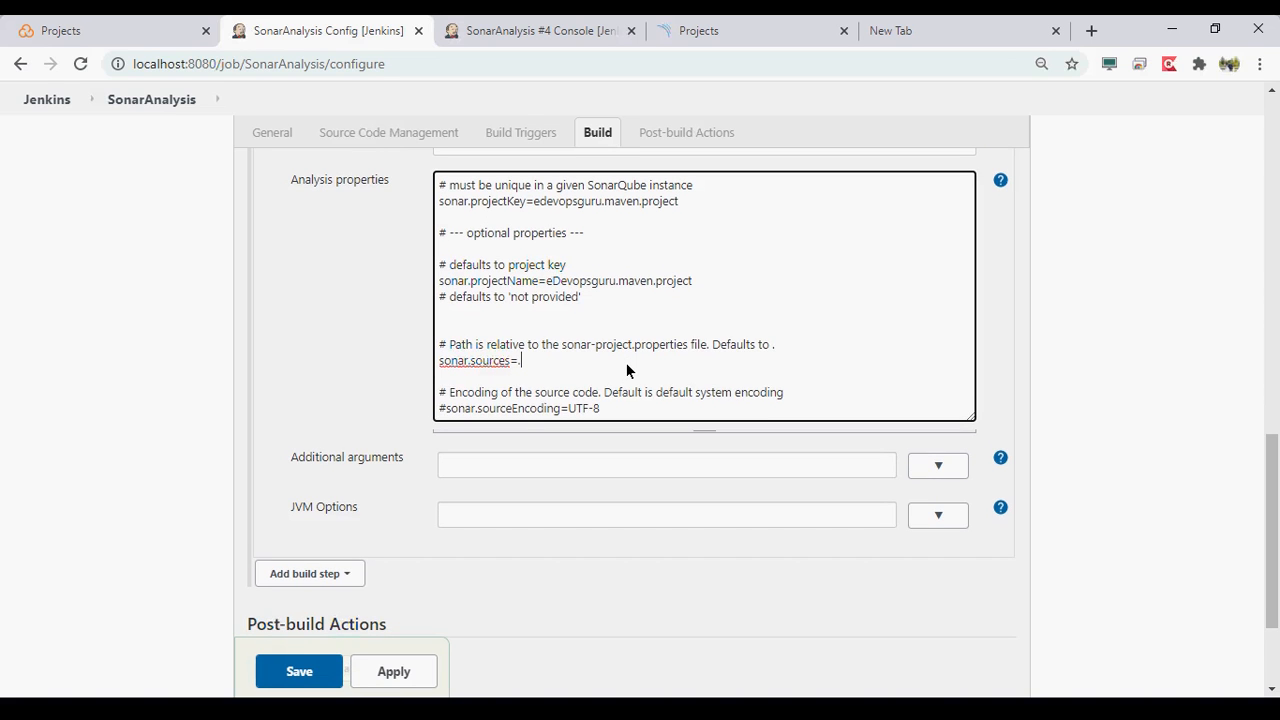
text(#Path for the binaries sonar.java.binaries=target)
scroll(520, 520, down, 1)
click(408, 672)
click(318, 671)
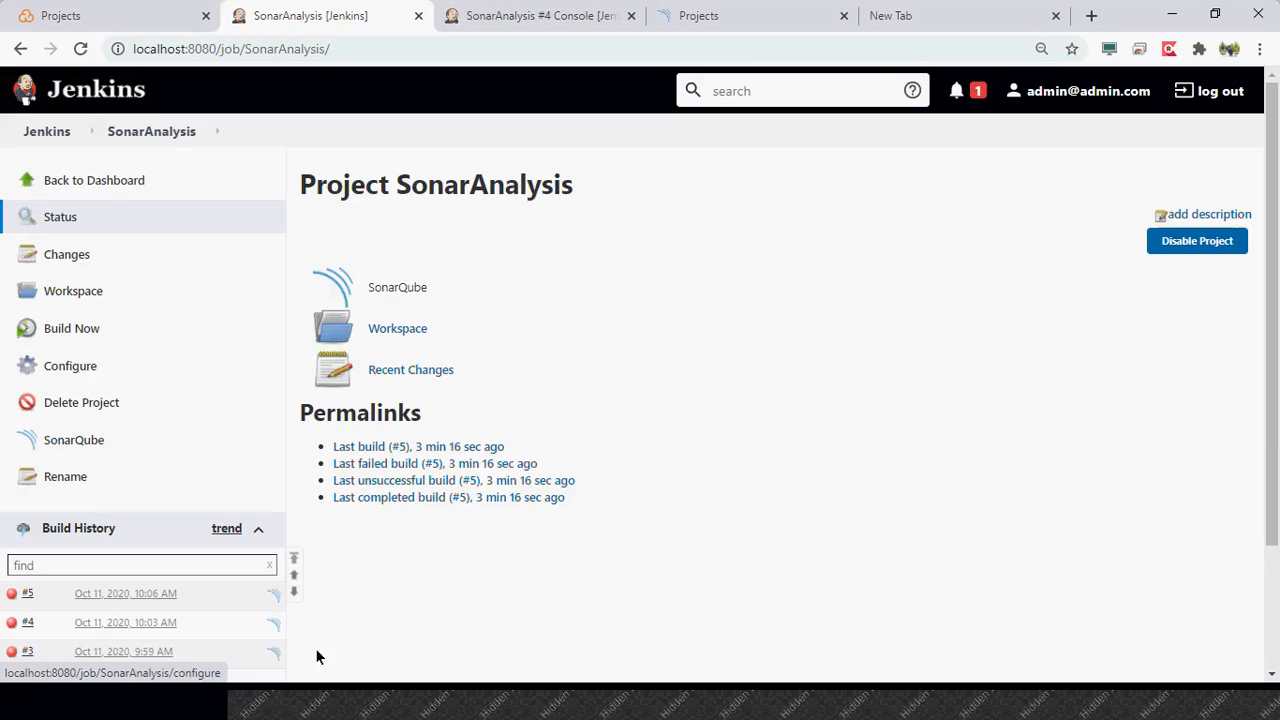
- Start a new build of the SonarAnalysis job and open its console output
click(90, 328)
click(141, 624)
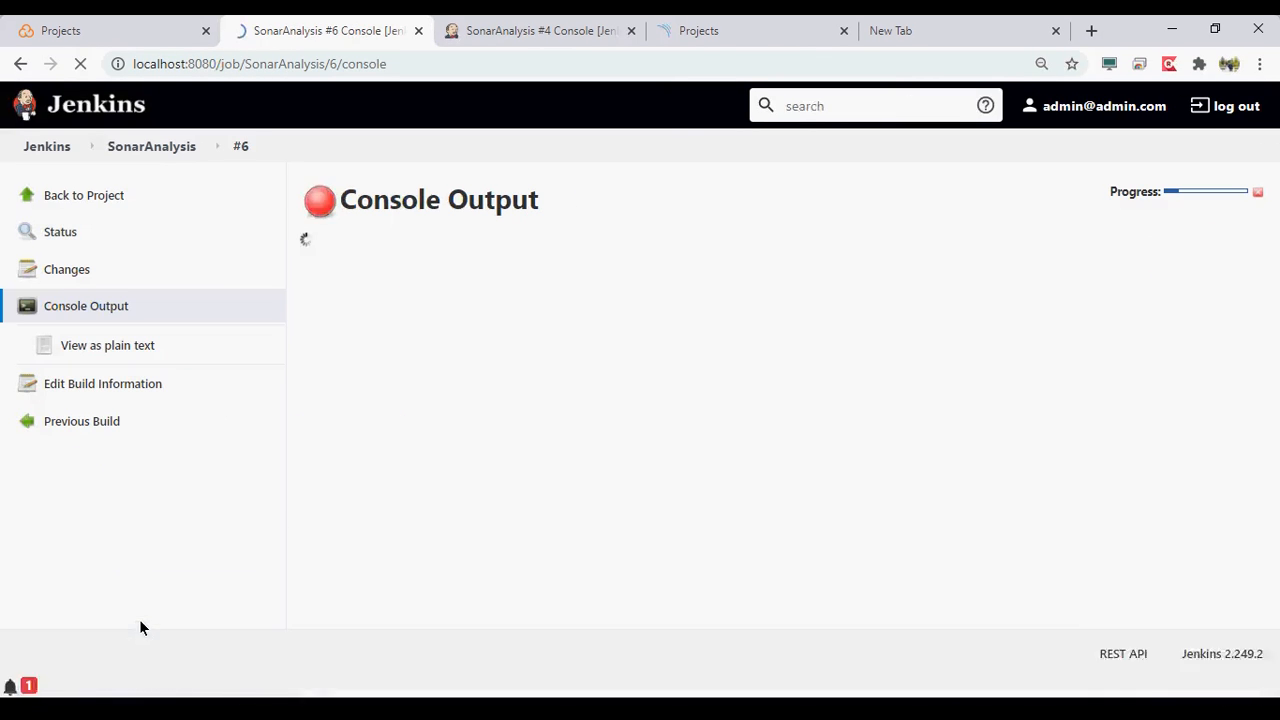
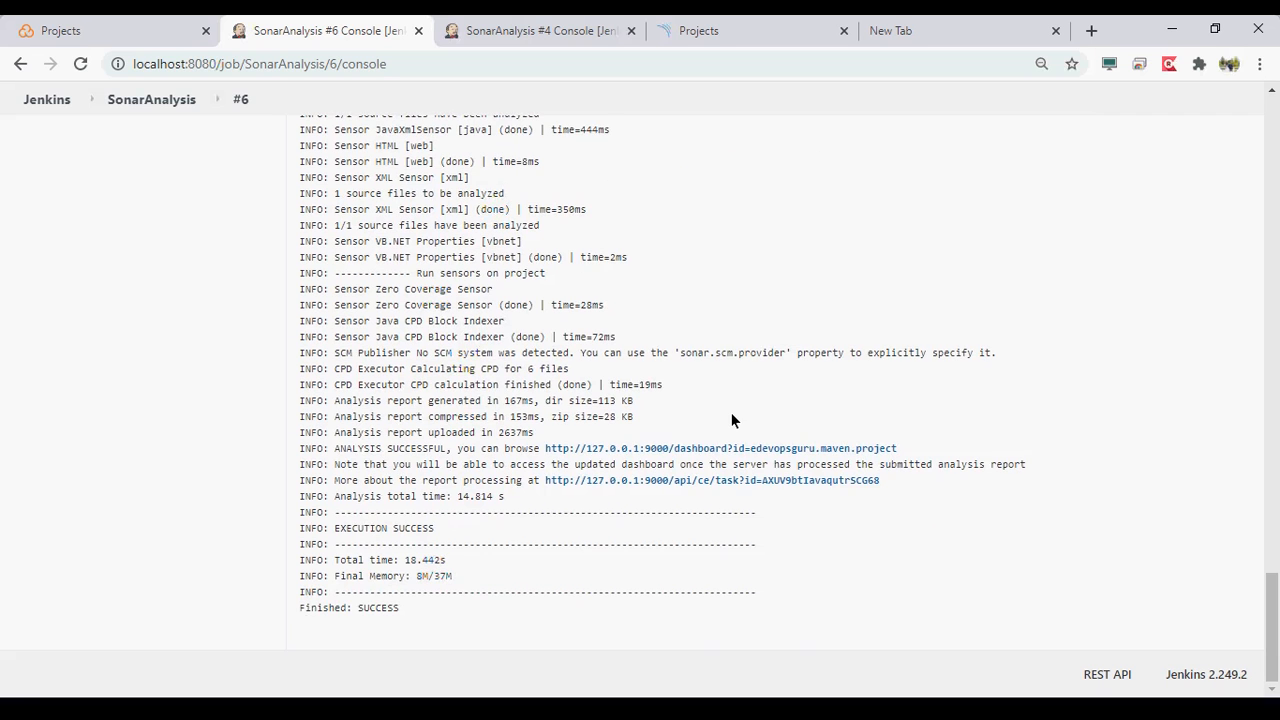
- Review the build #6 console log from its end back to the sonar-scanner launch command
scroll(731, 412, up, 2)
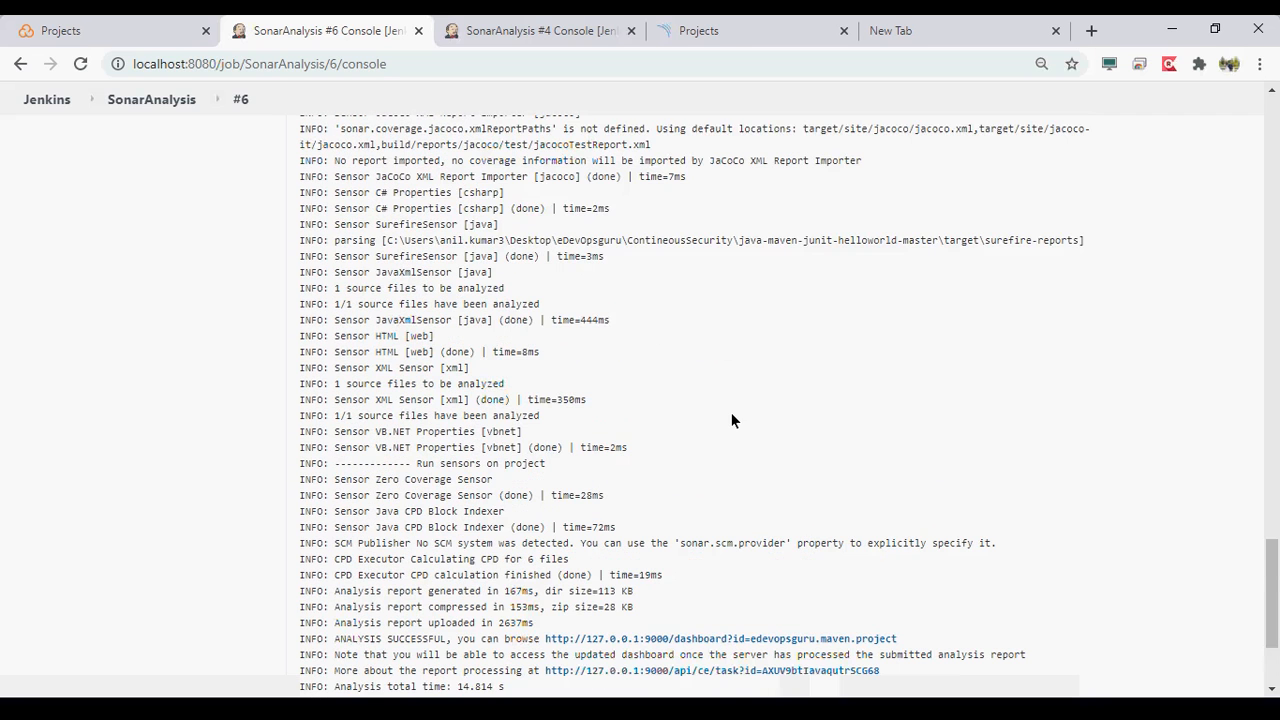
scroll(731, 414, up, 1)
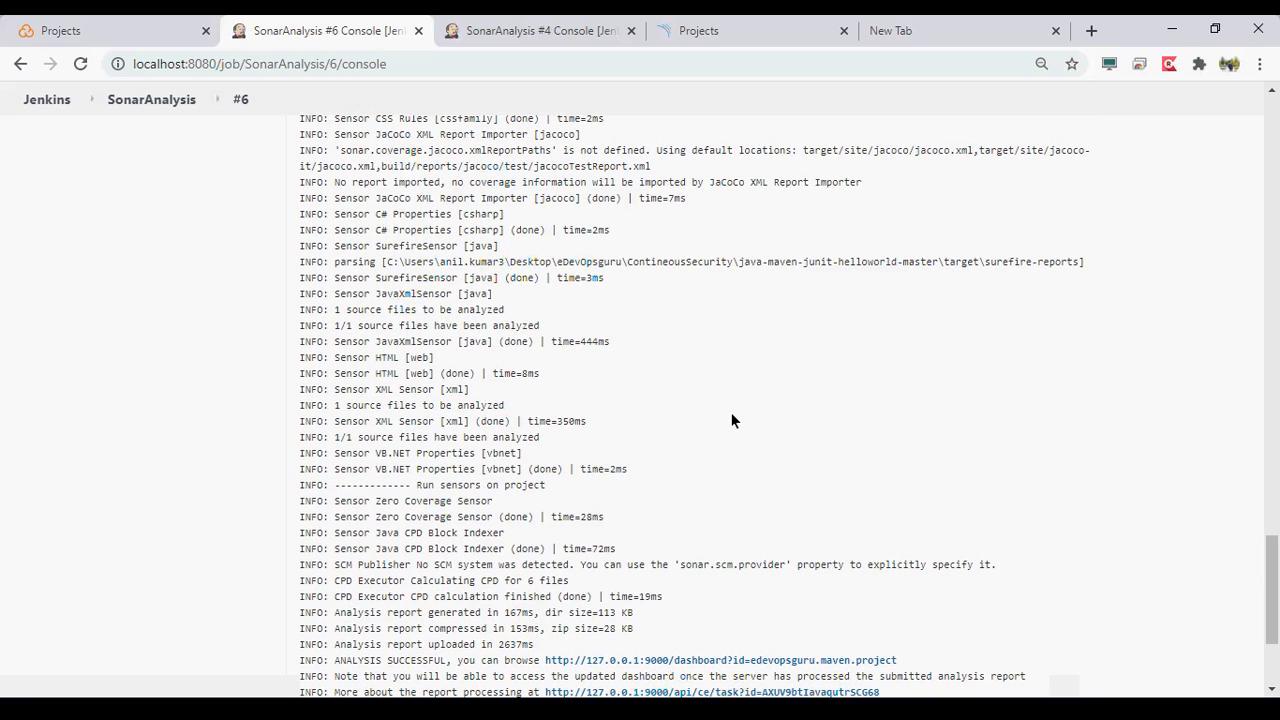
scroll(731, 420, up, 1)
scroll(732, 414, up, 1)
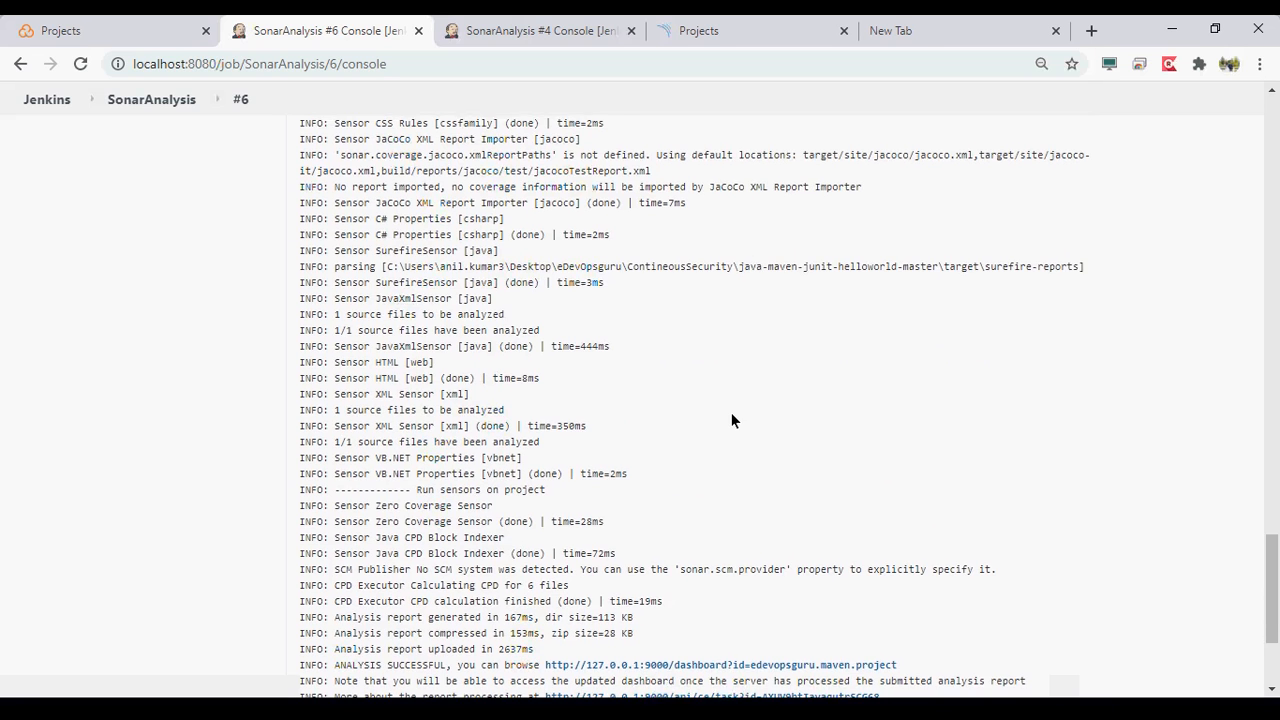
scroll(731, 420, up, 2)
scroll(731, 420, up, 1)
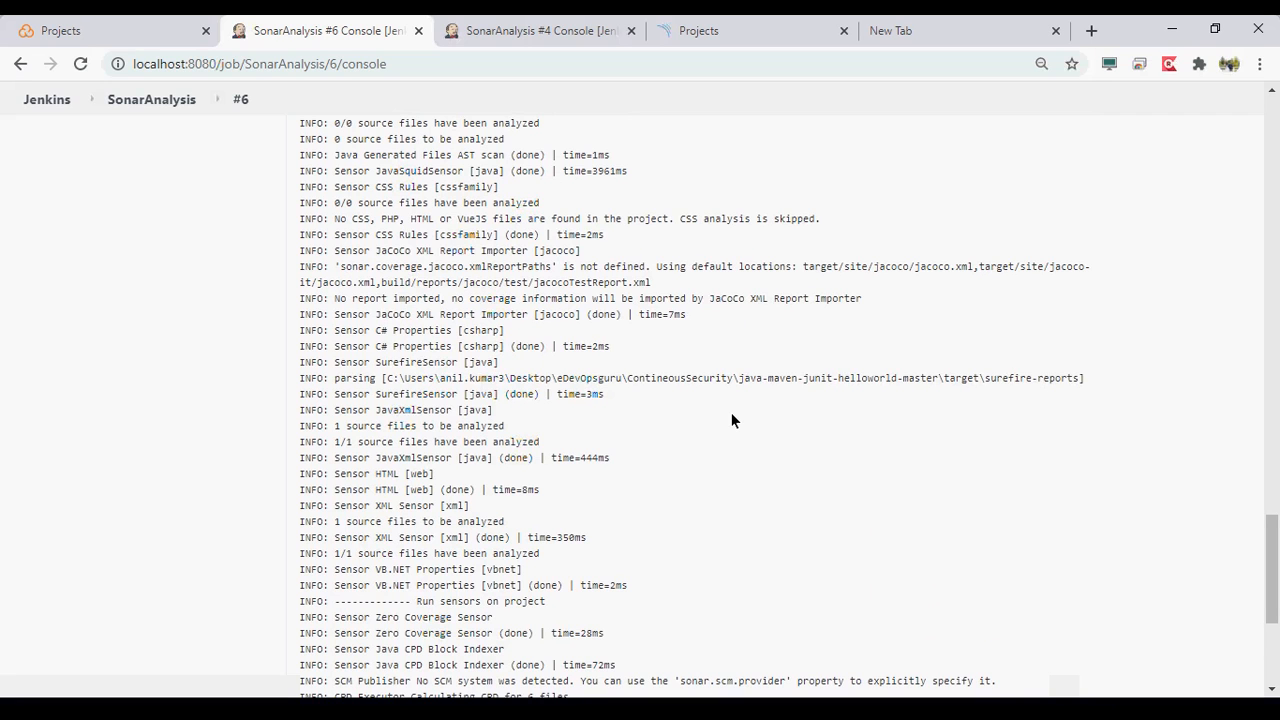
scroll(731, 420, up, 5)
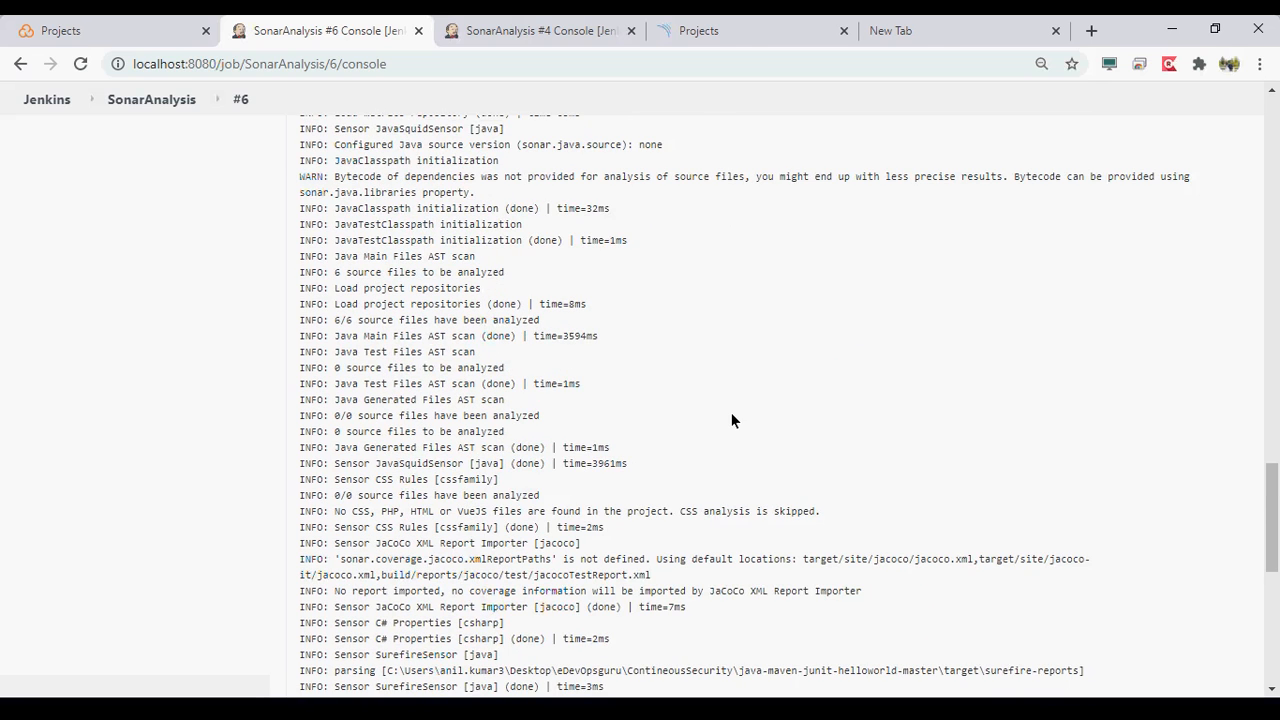
scroll(731, 420, up, 1)
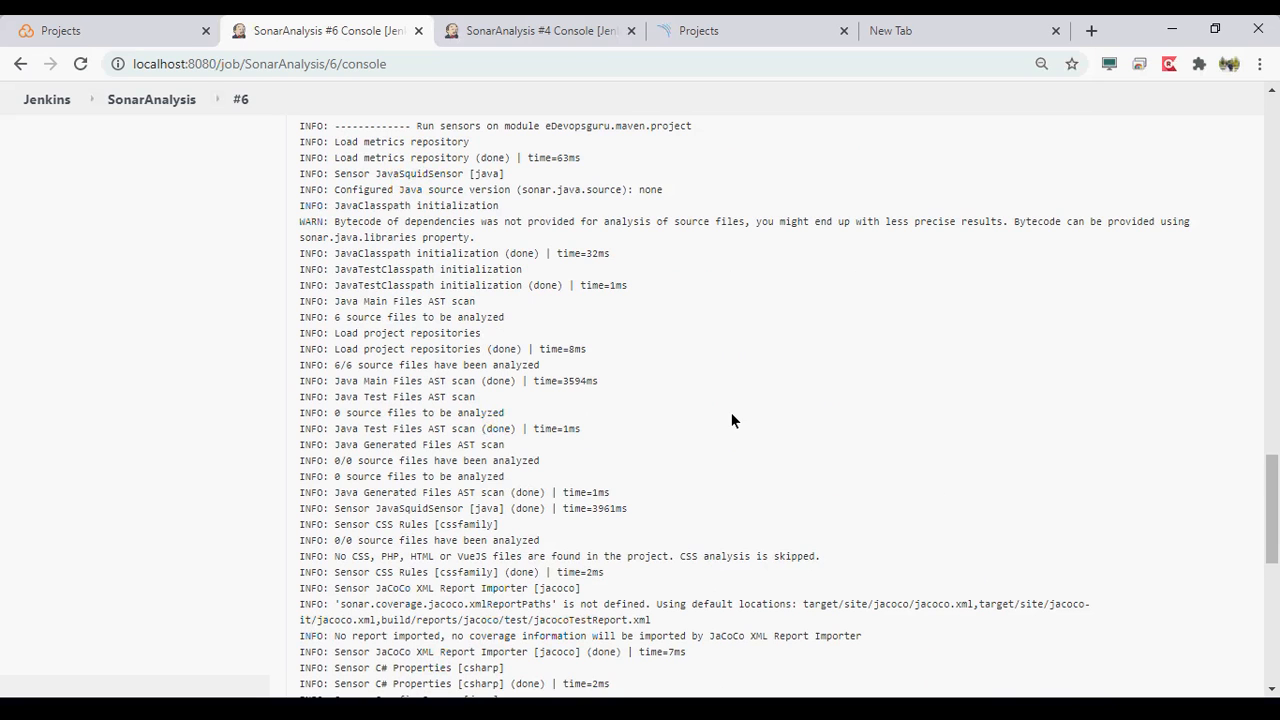
scroll(731, 420, up, 3)
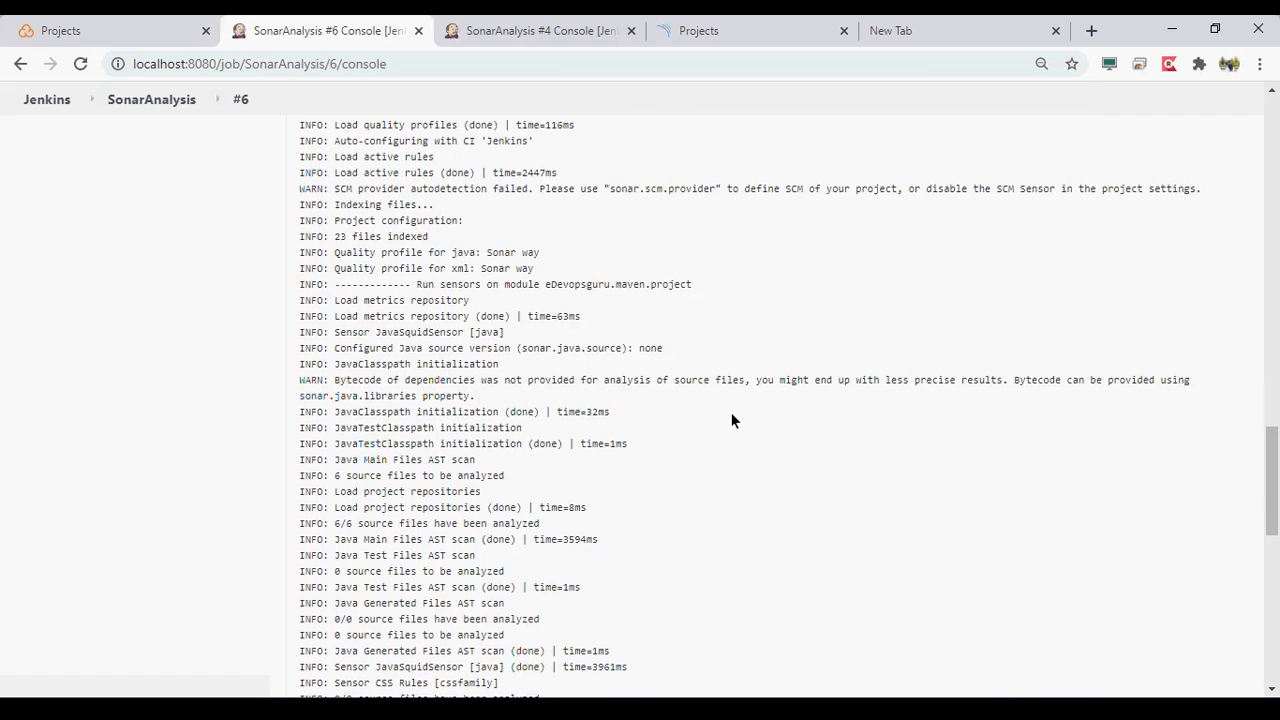
scroll(731, 420, up, 4)
scroll(731, 420, up, 2)
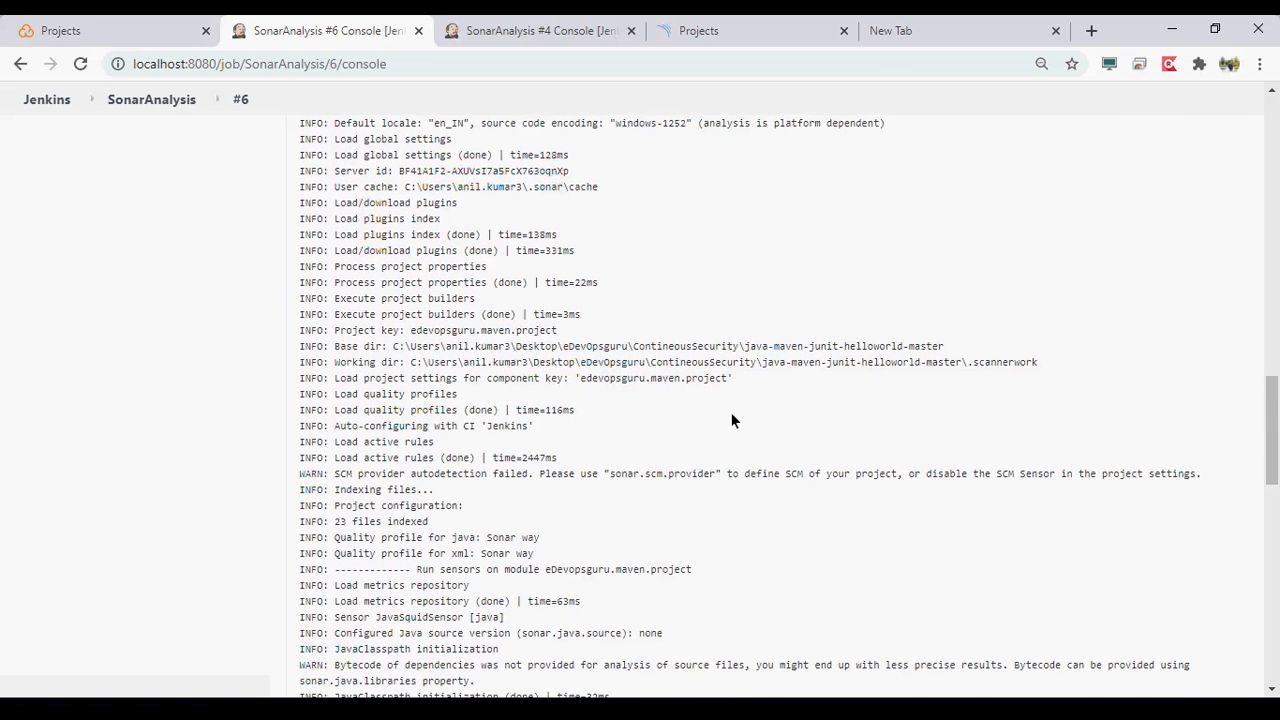
scroll(731, 420, up, 6)
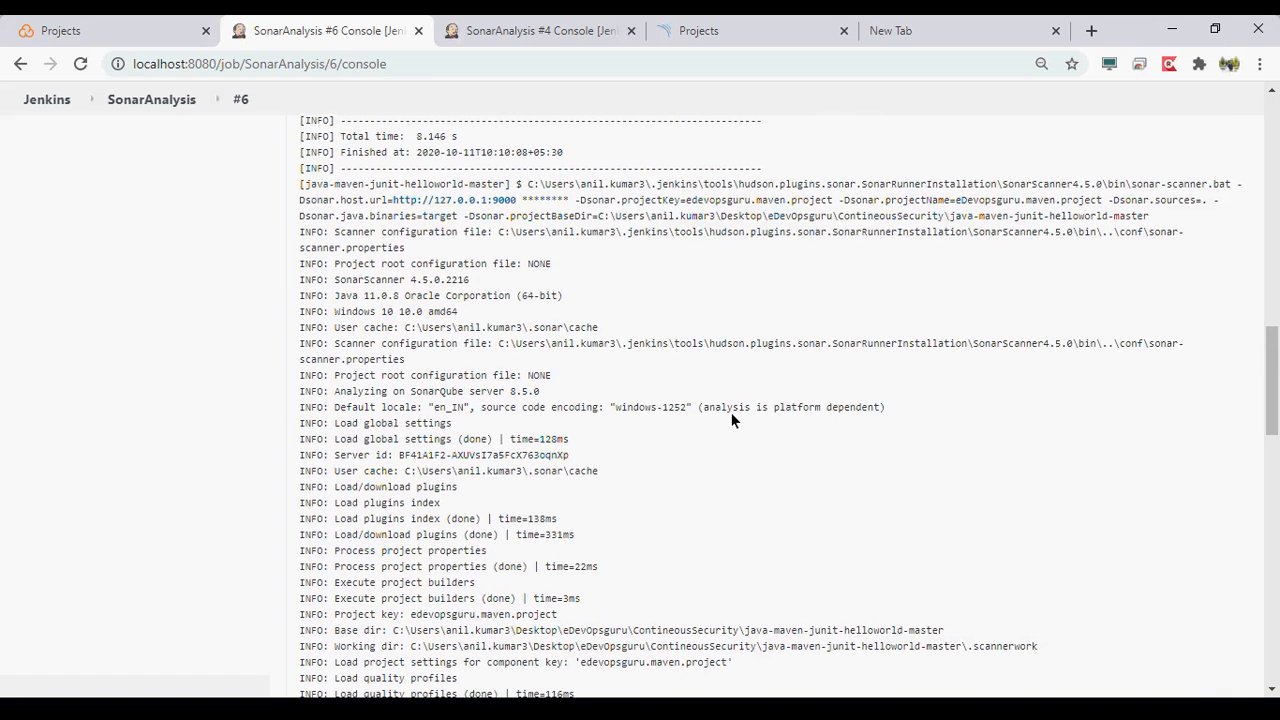
scroll(731, 420, up, 3)
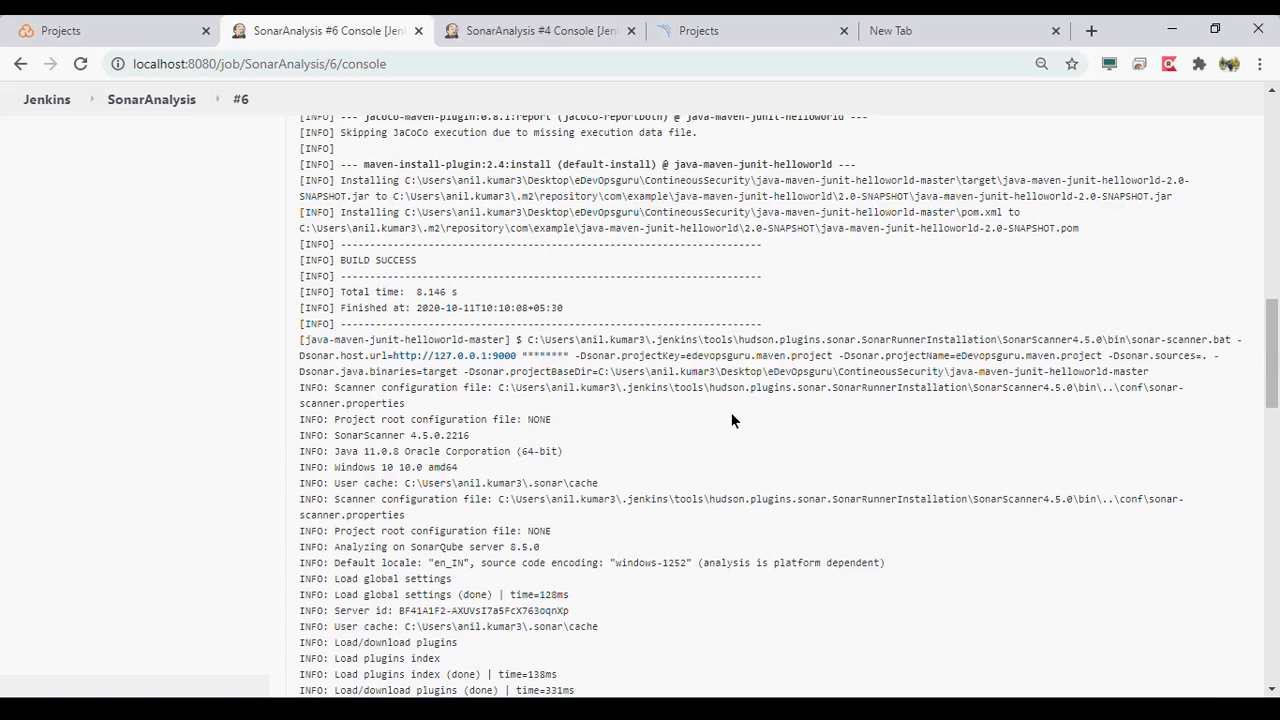
scroll(731, 412, up, 1)
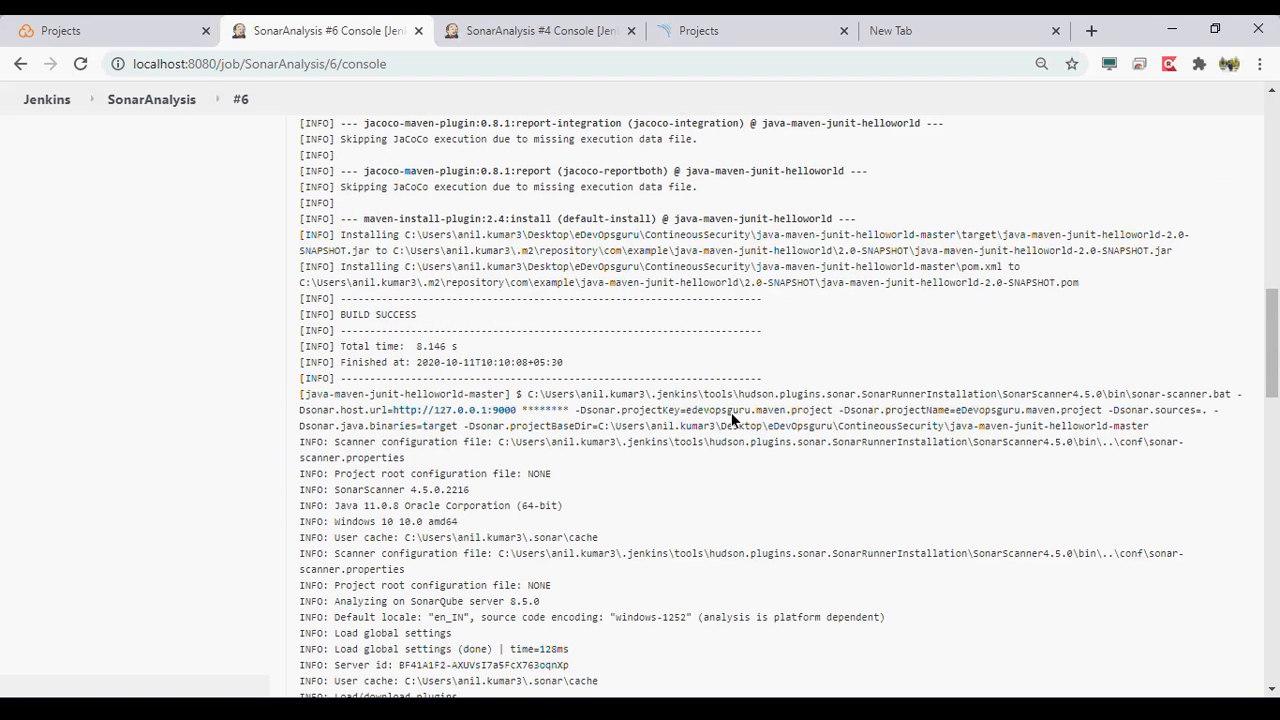
scroll(731, 412, up, 1)
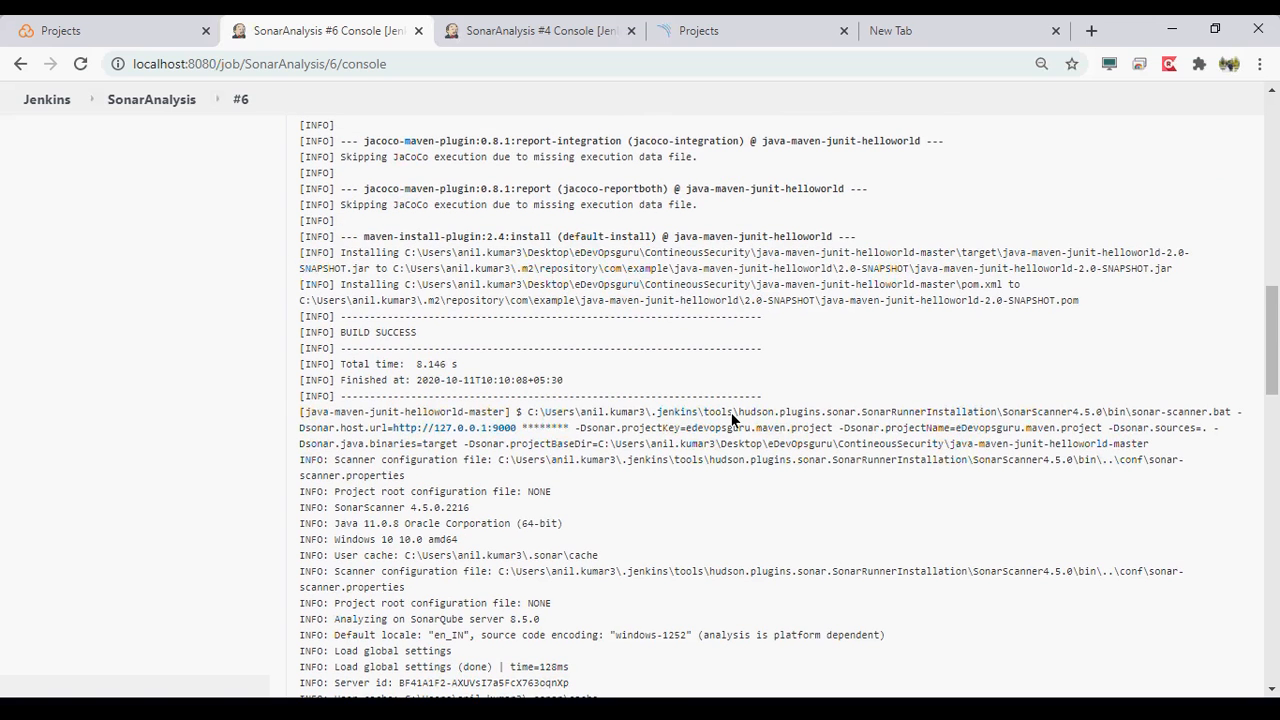
scroll(733, 418, up, 1)
- Examine the scanner's project key, name and sources parameters, and the log lines on server, plugin and project property loading
drag(574, 430, 1207, 431)
scroll(600, 499, down, 1)
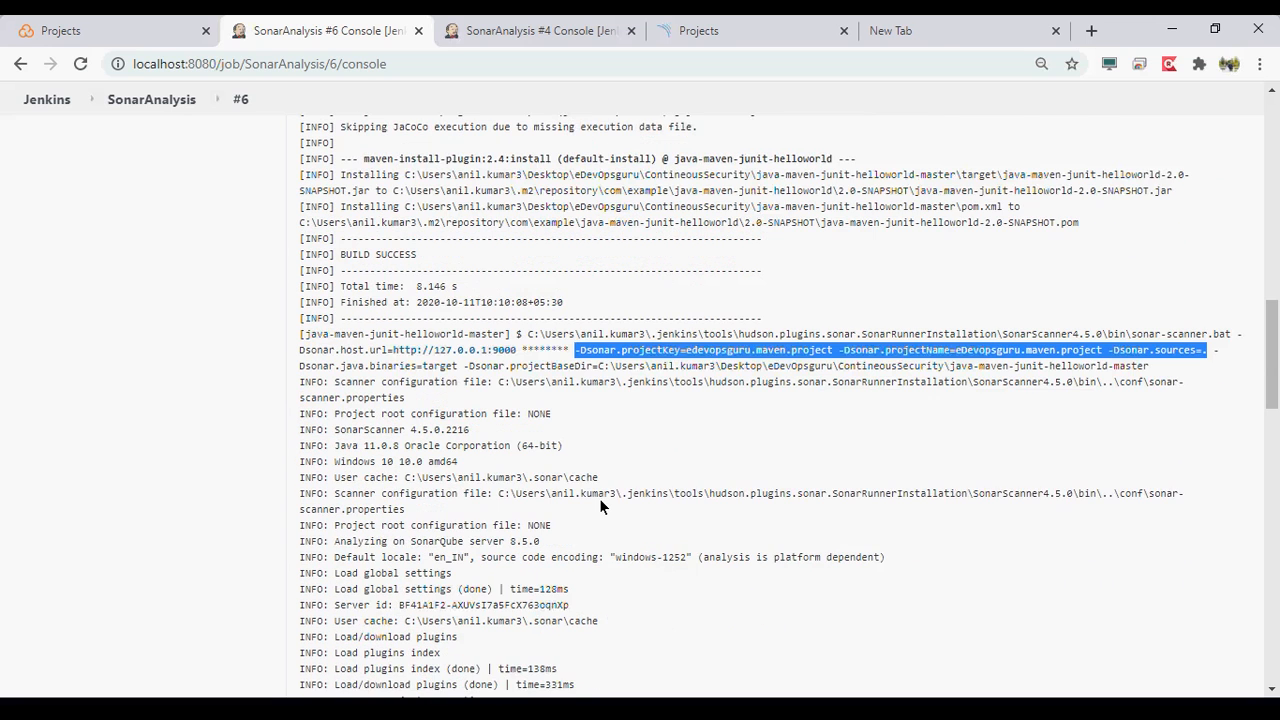
scroll(600, 500, down, 1)
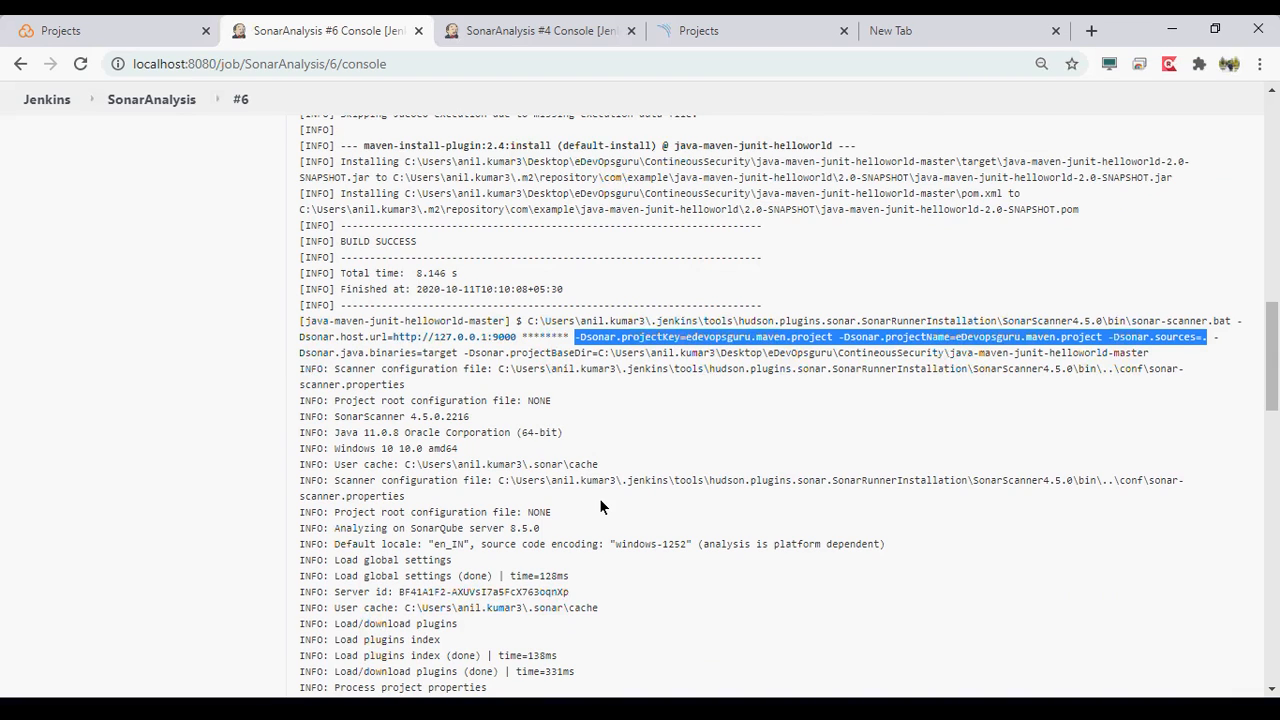
scroll(599, 498, down, 1)
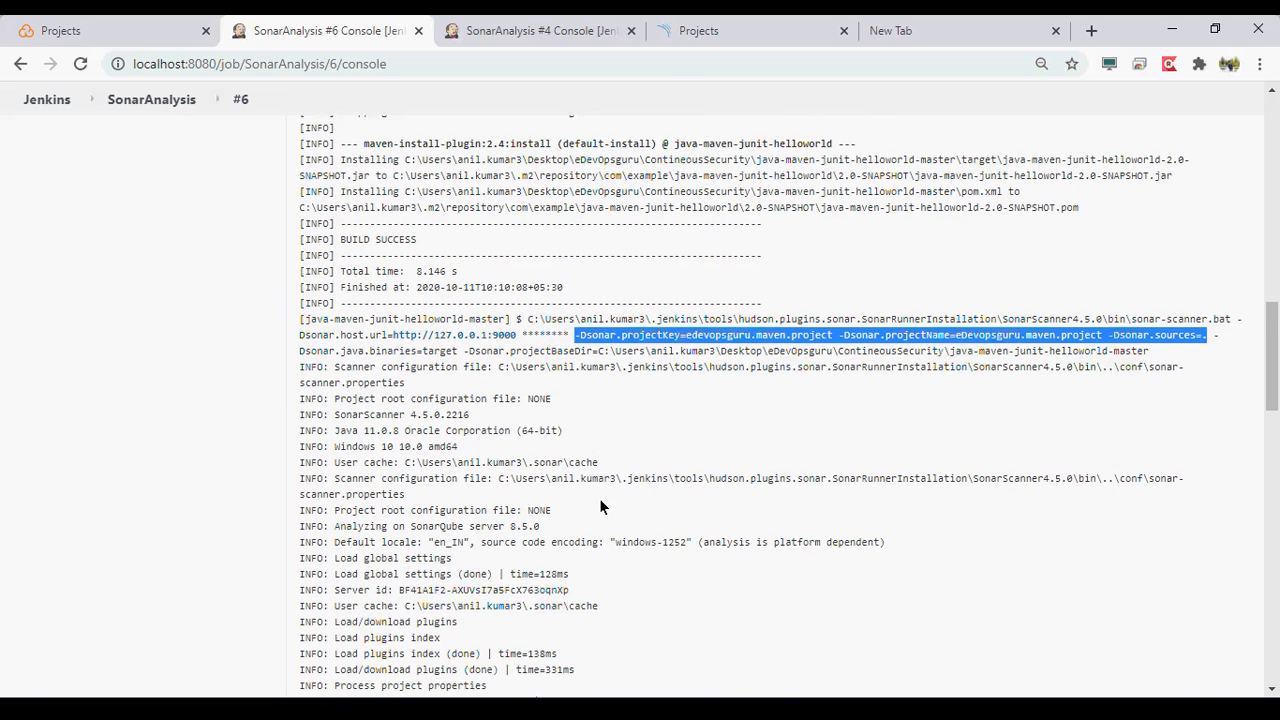
scroll(599, 498, down, 2)
scroll(599, 498, down, 1)
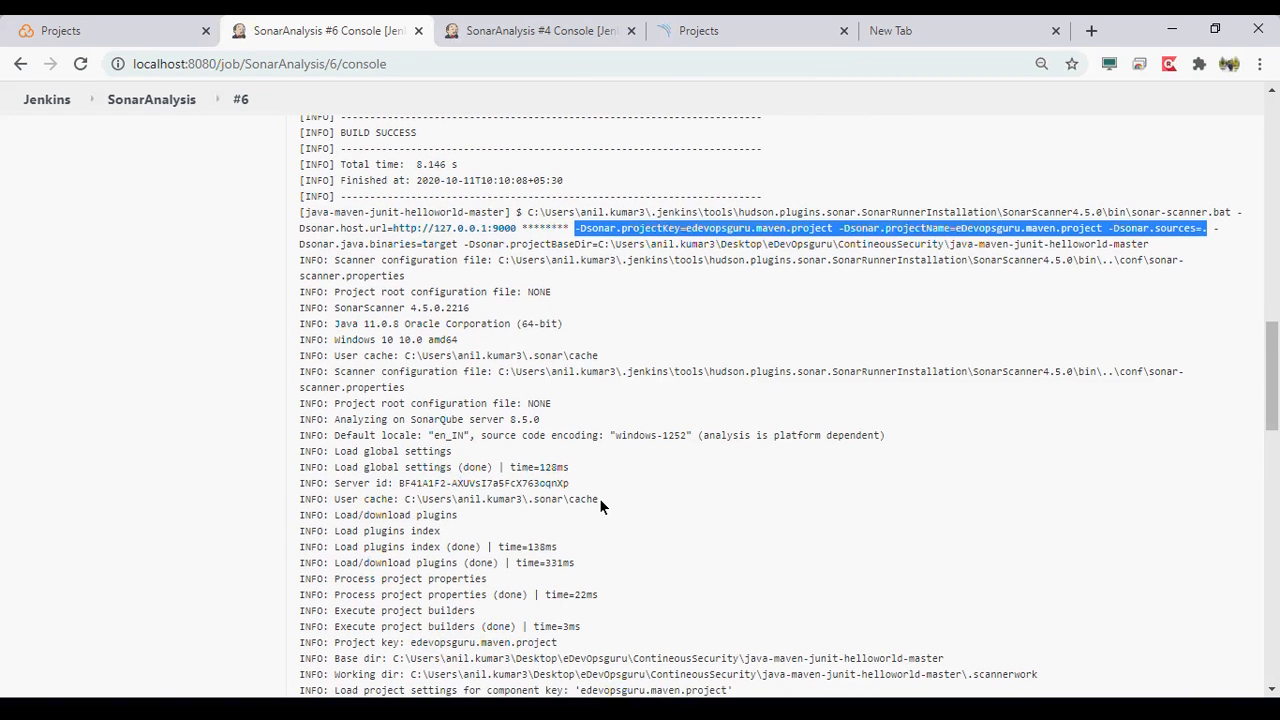
drag(336, 482, 488, 577)
scroll(511, 545, down, 4)
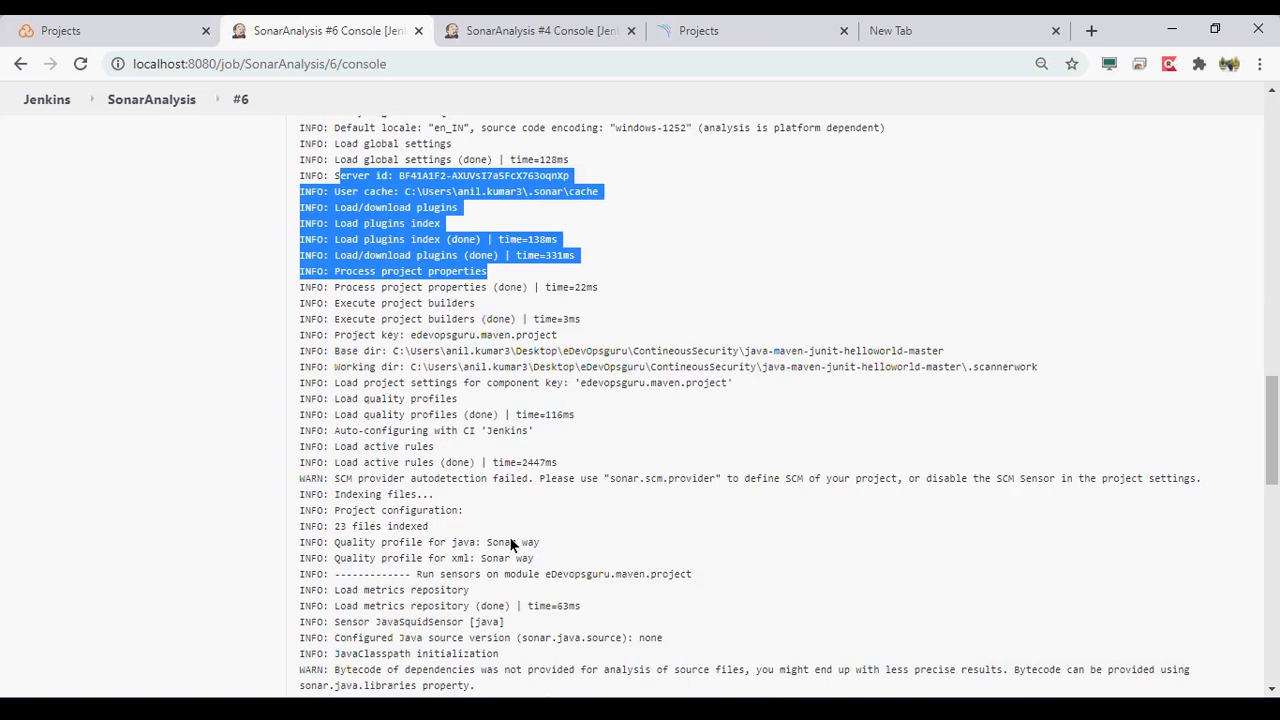
scroll(356, 520, down, 1)
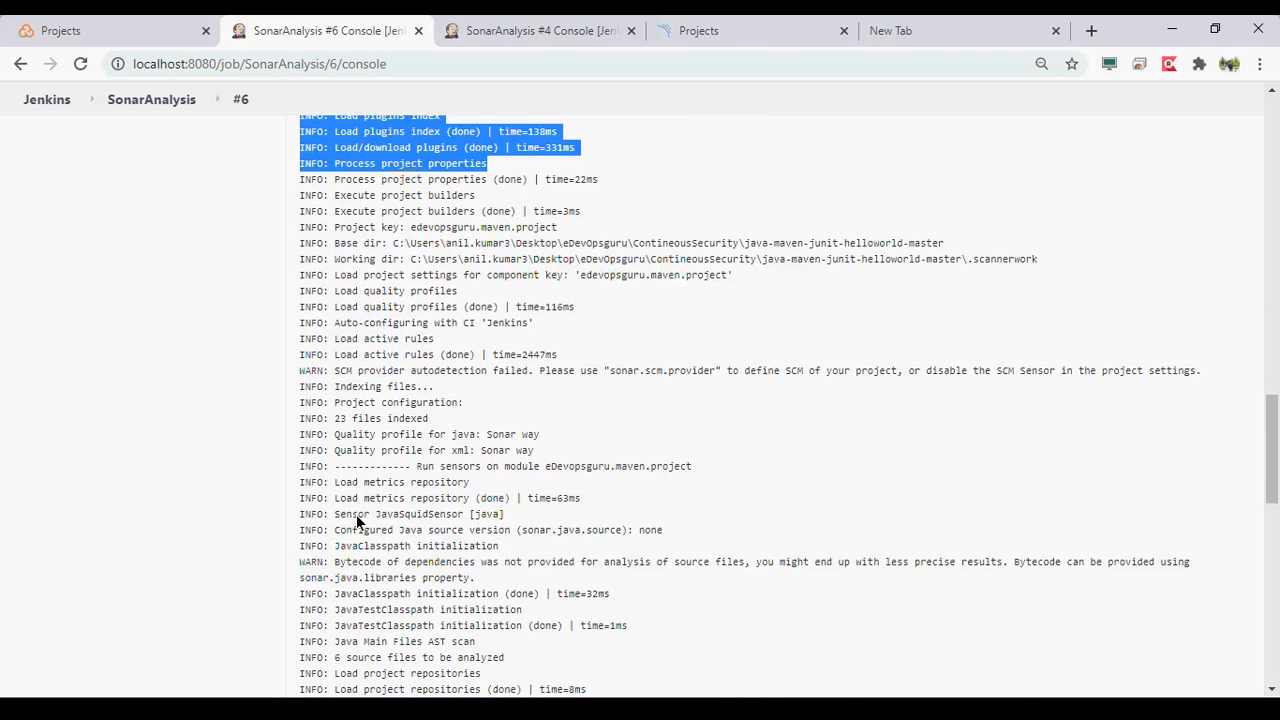
- Examine the JavaSquidSensor lines on dependency bytecode and on the source files analyzed in the Java main files scan
scroll(356, 520, down, 2)
drag(336, 456, 552, 464)
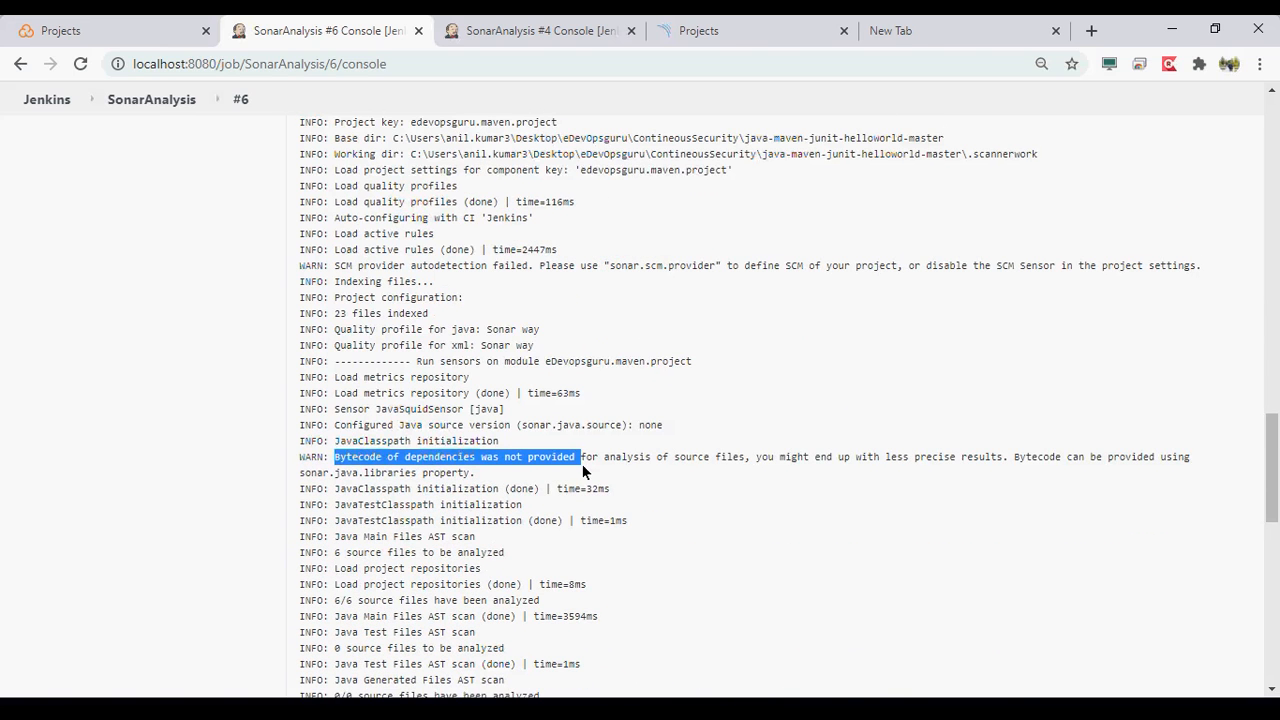
scroll(583, 470, down, 1)
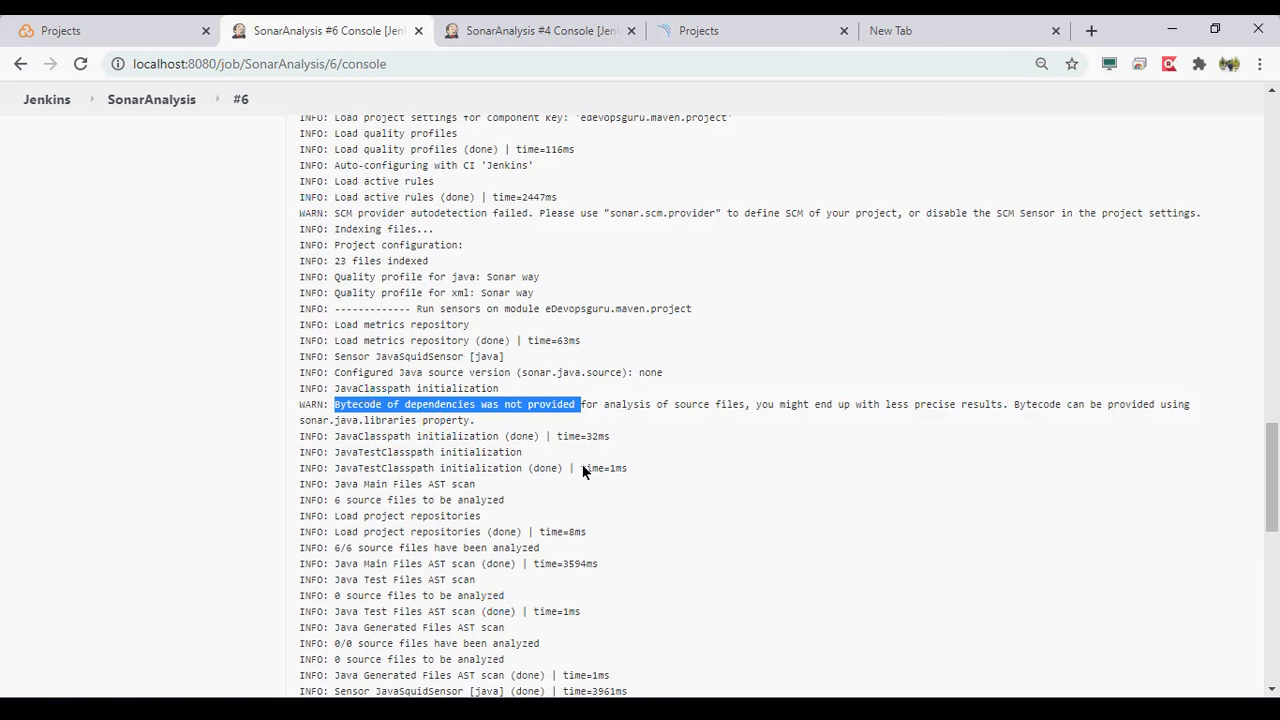
scroll(585, 471, down, 1)
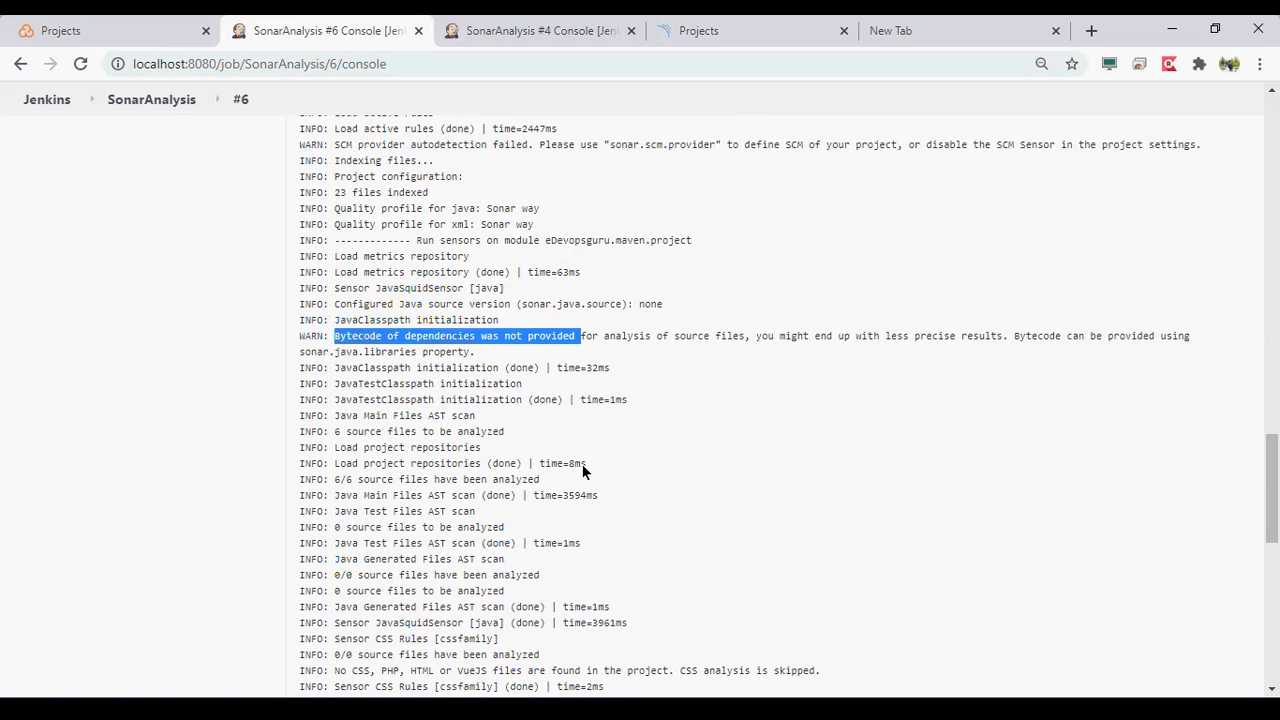
scroll(582, 464, down, 1)
drag(341, 357, 505, 358)
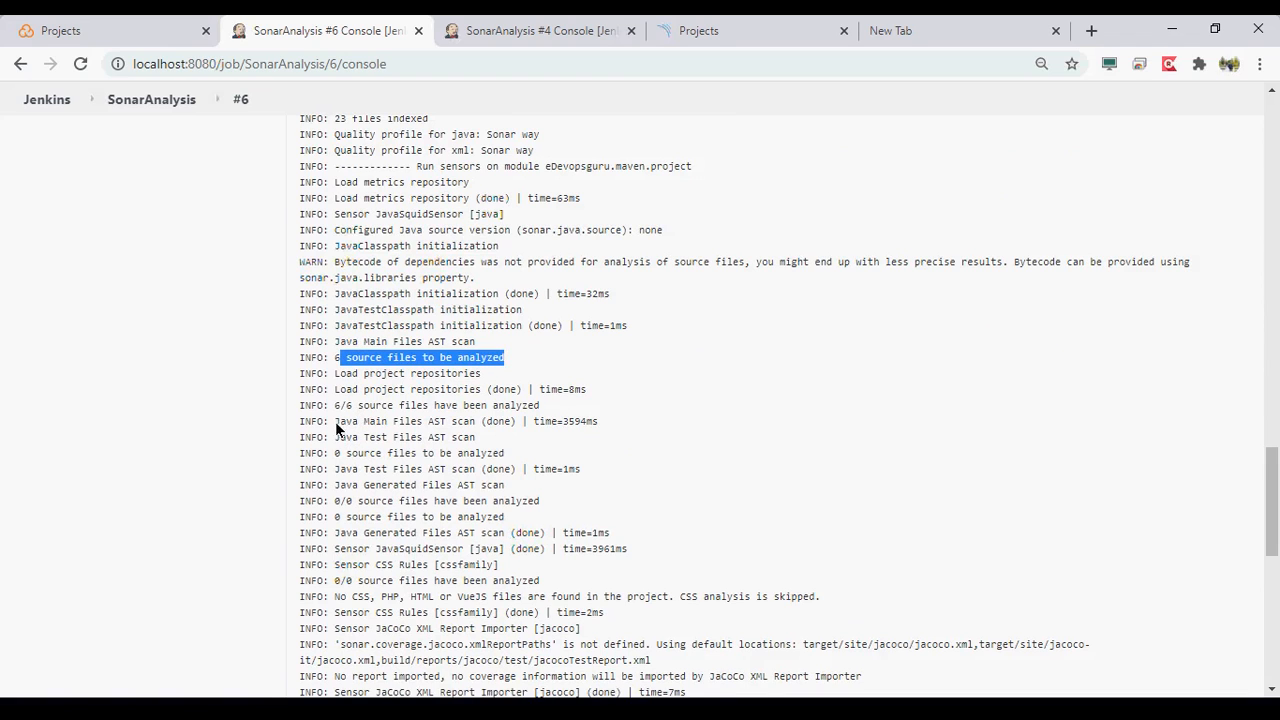
drag(339, 410, 514, 402)
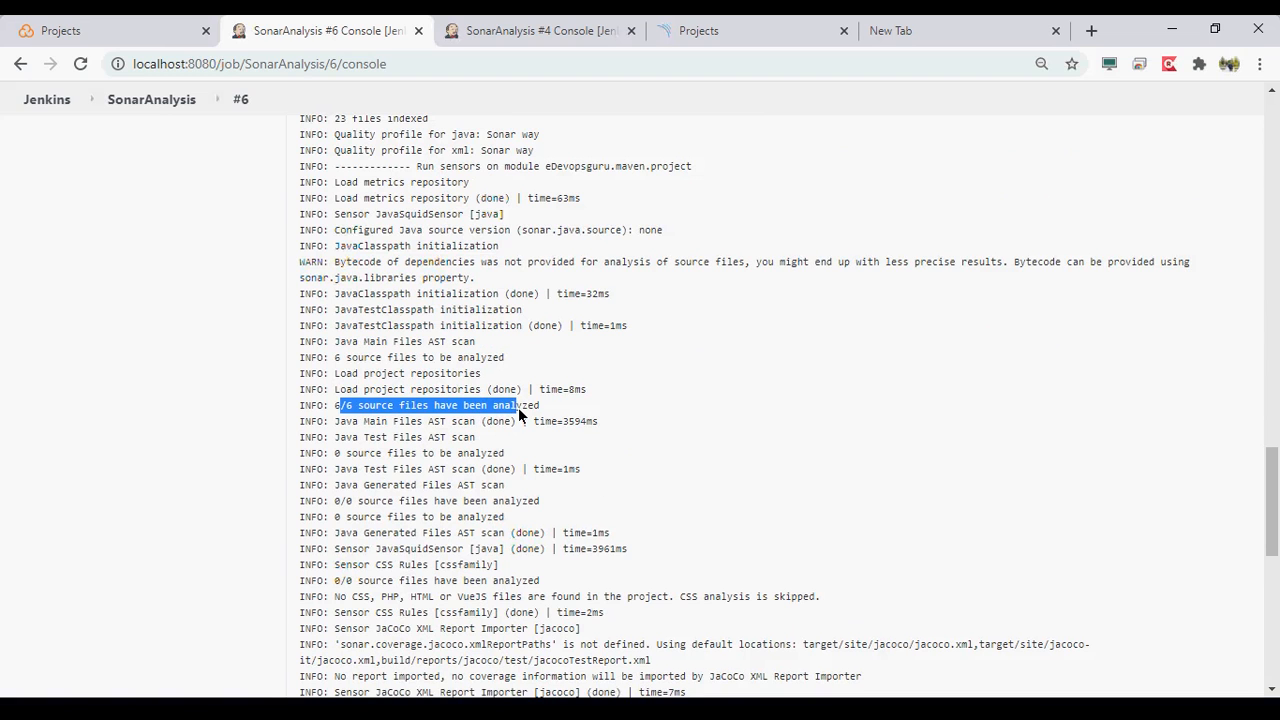
- Review the log from the Java test and generated files scans to the CSS Rules sensor, highlighting its CSS analysis lines
scroll(518, 410, down, 1)
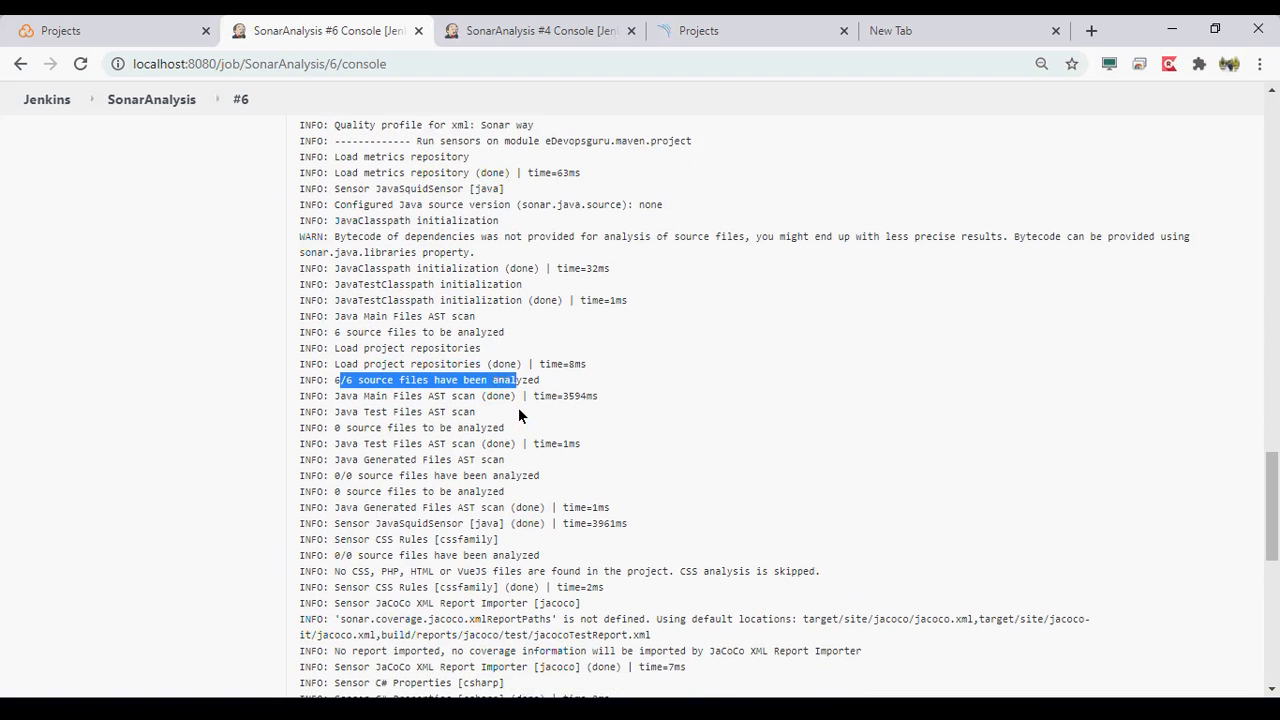
scroll(518, 415, down, 1)
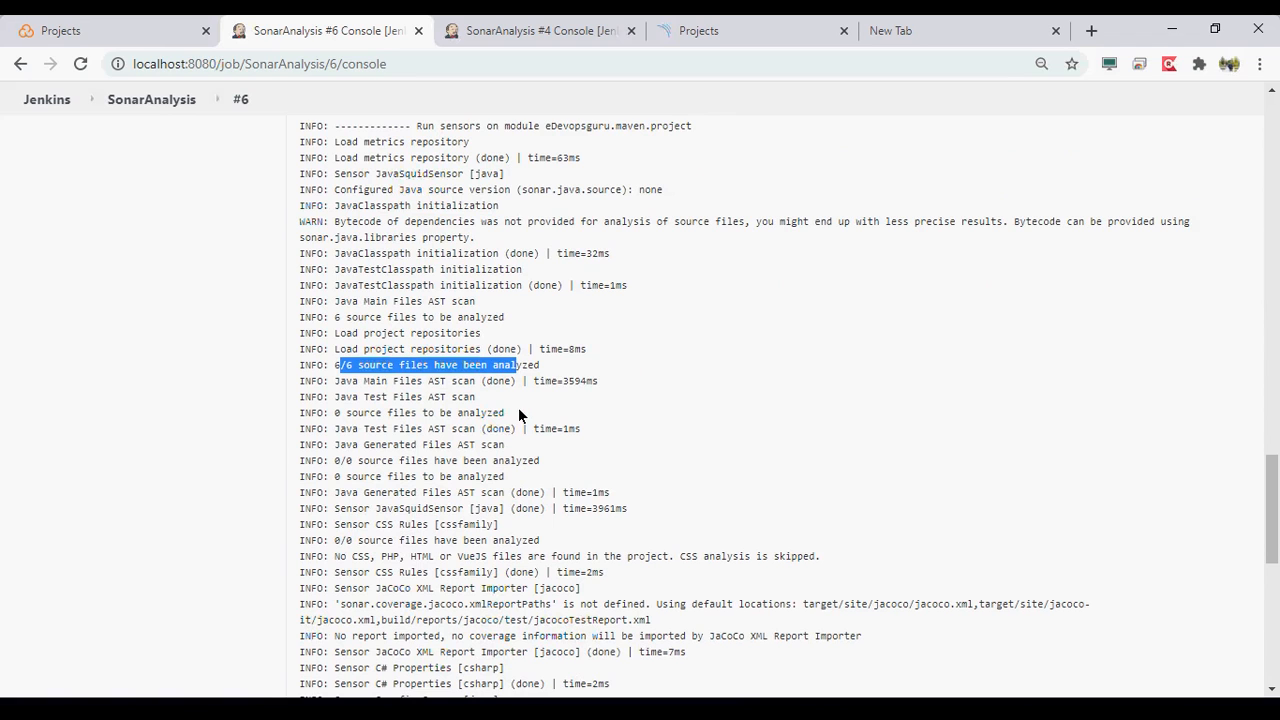
scroll(518, 414, down, 1)
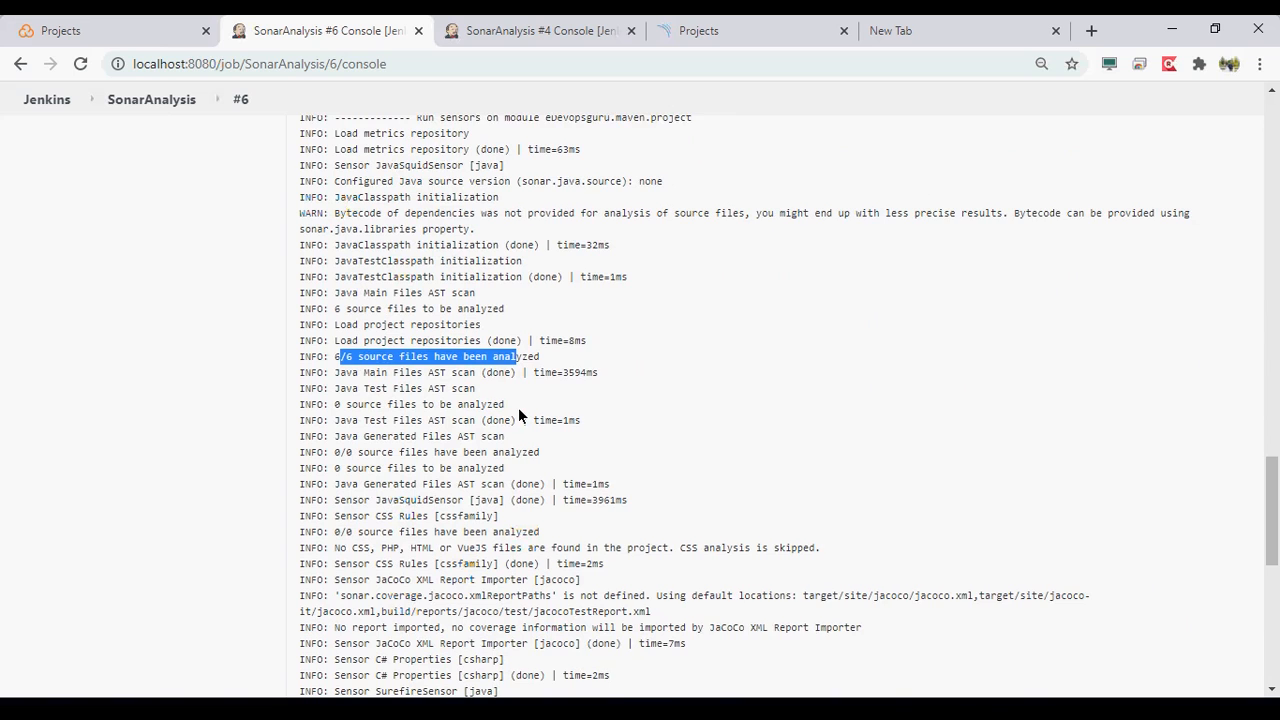
scroll(518, 414, down, 1)
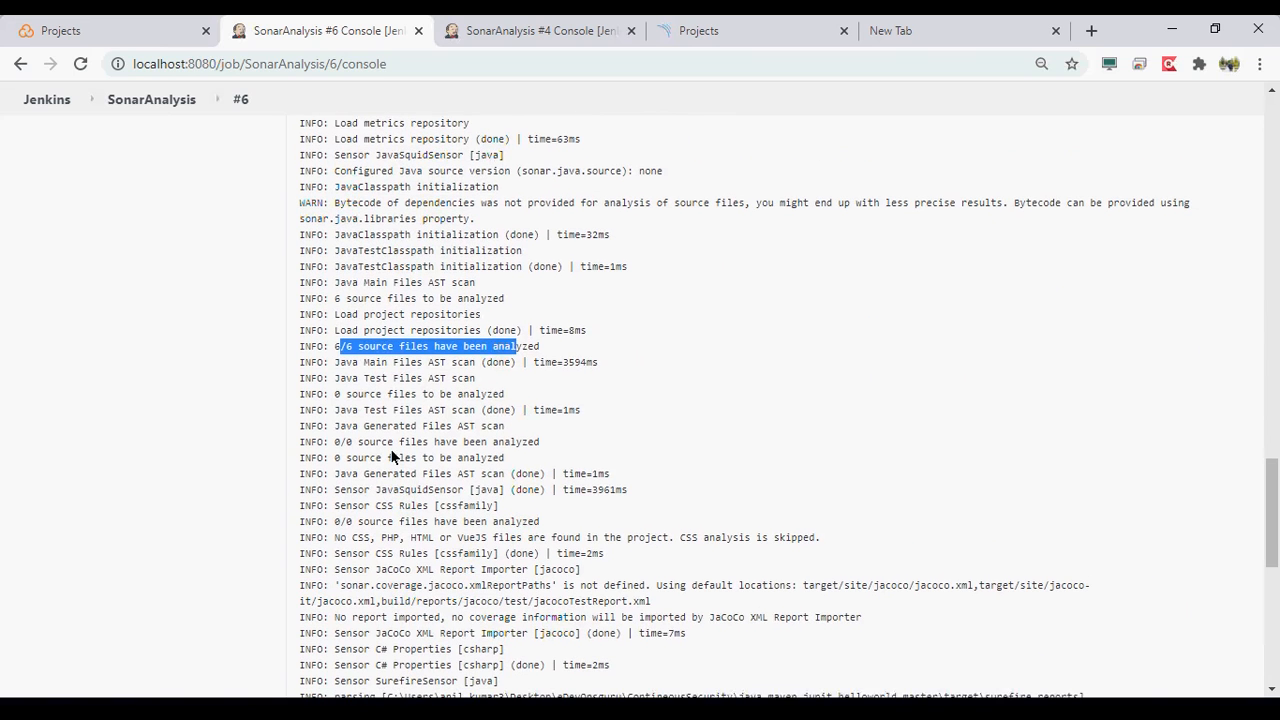
scroll(393, 457, down, 1)
scroll(393, 457, down, 1)
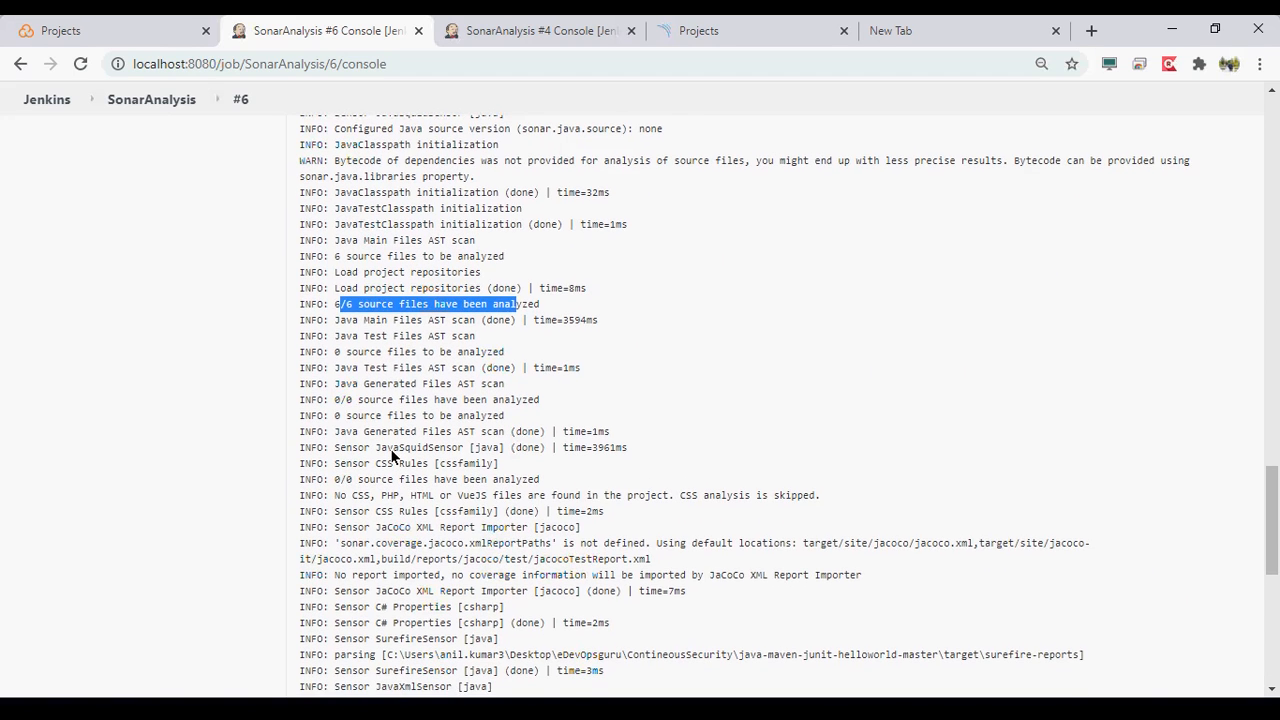
scroll(393, 457, down, 1)
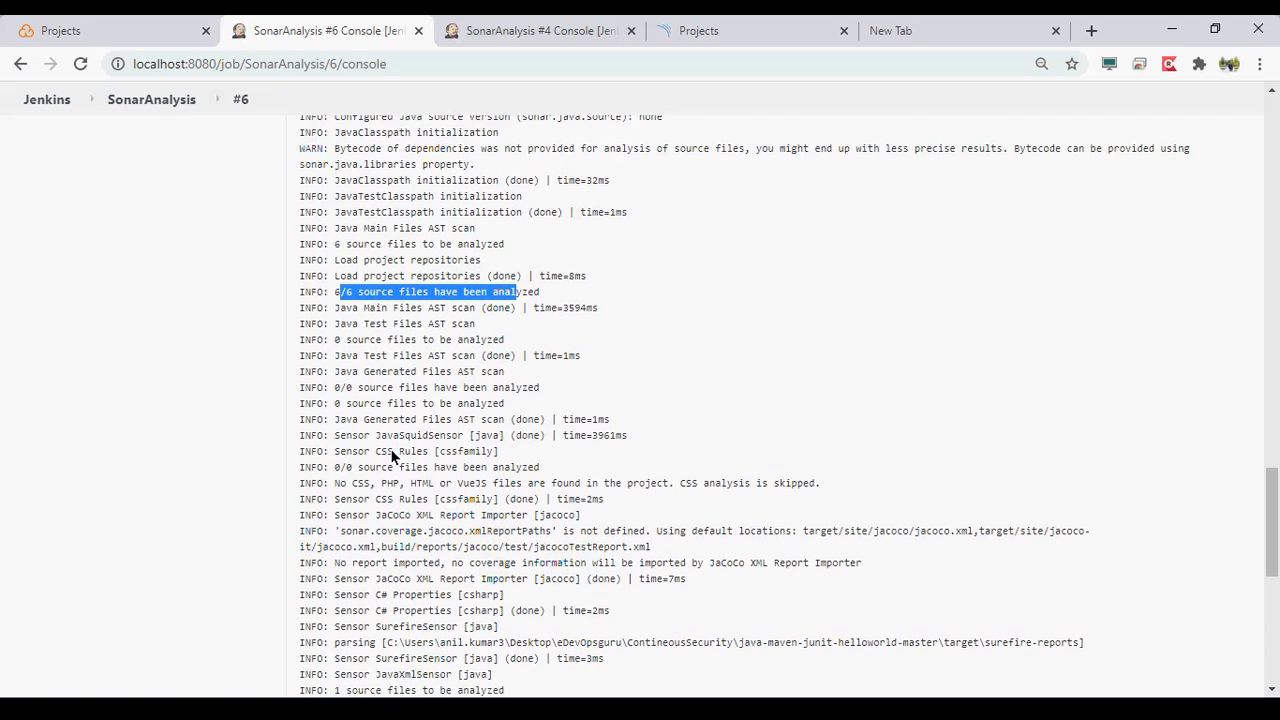
scroll(393, 457, down, 1)
scroll(390, 448, down, 2)
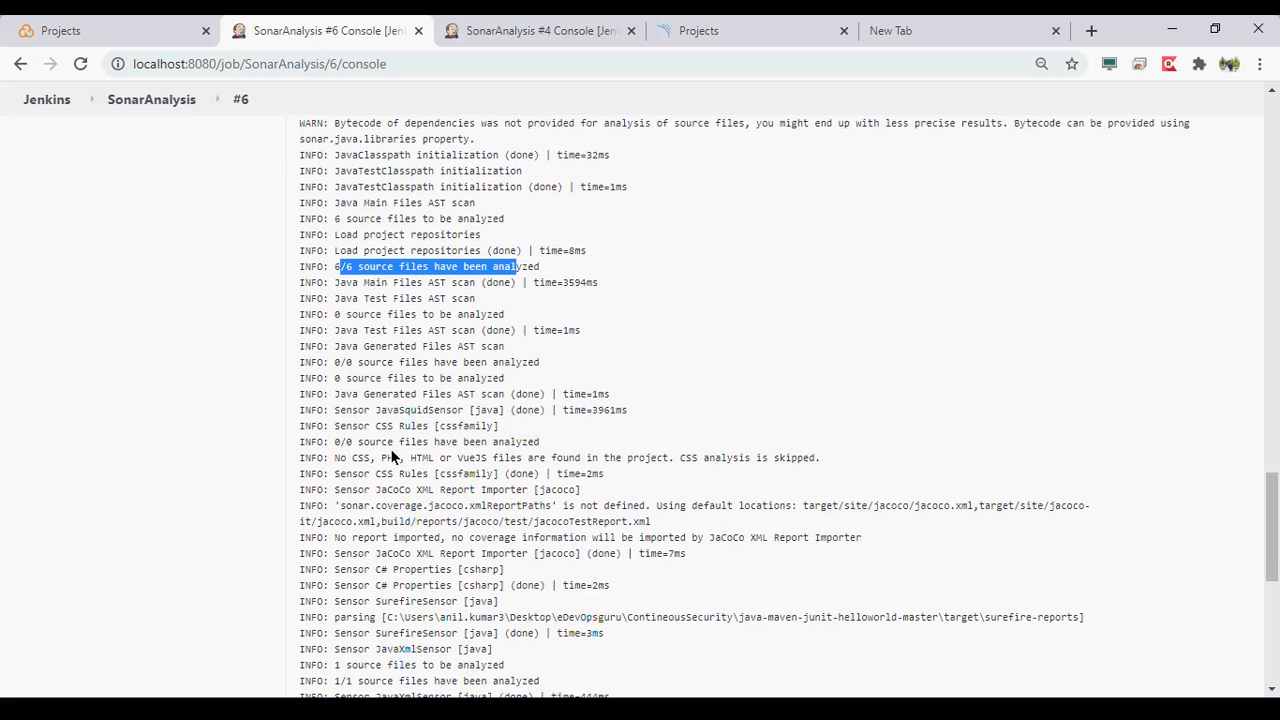
scroll(458, 440, down, 2)
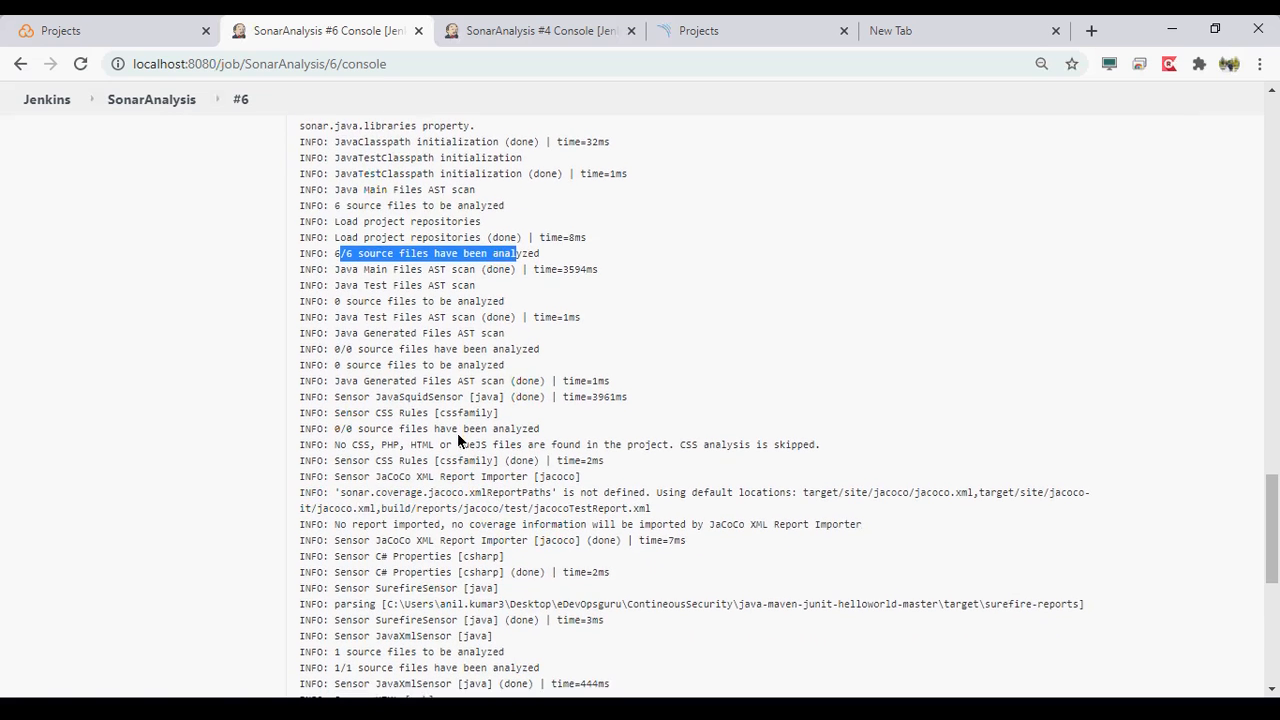
drag(352, 437, 549, 453)
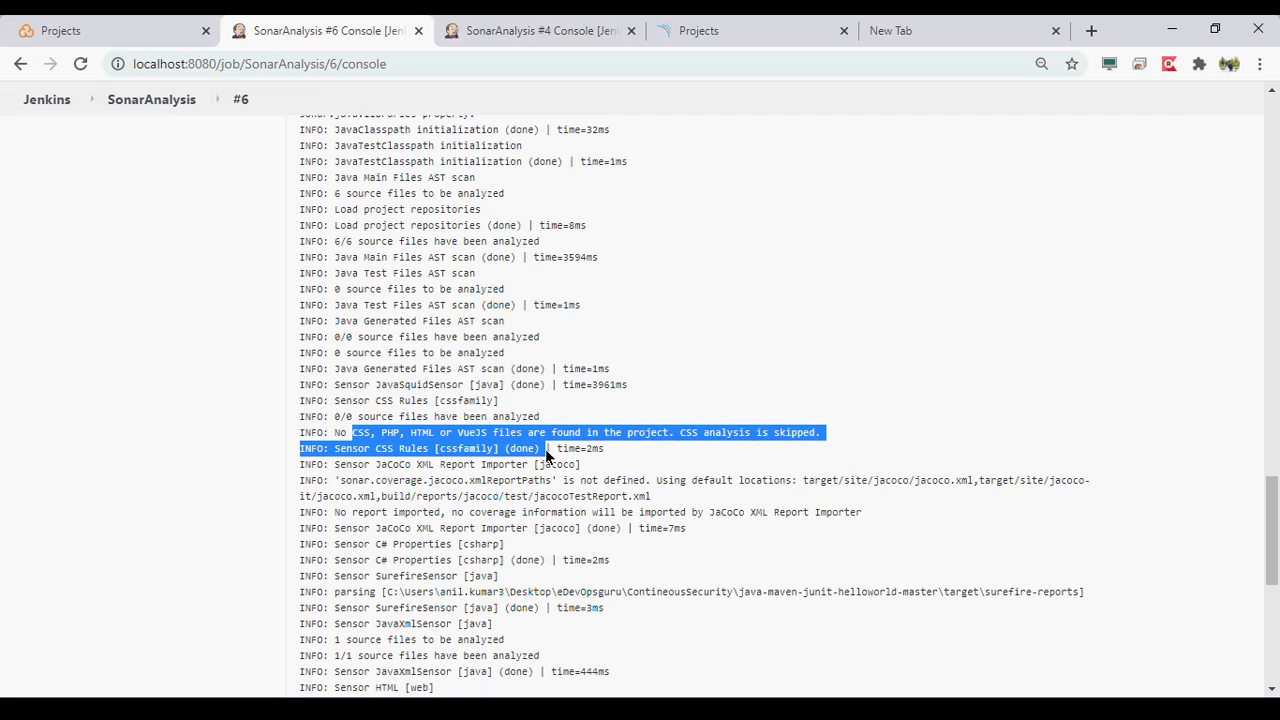
- Highlight the JaCoCo XML Report Importer sensor line and examine the coverage report entries that follow it
scroll(546, 456, down, 1)
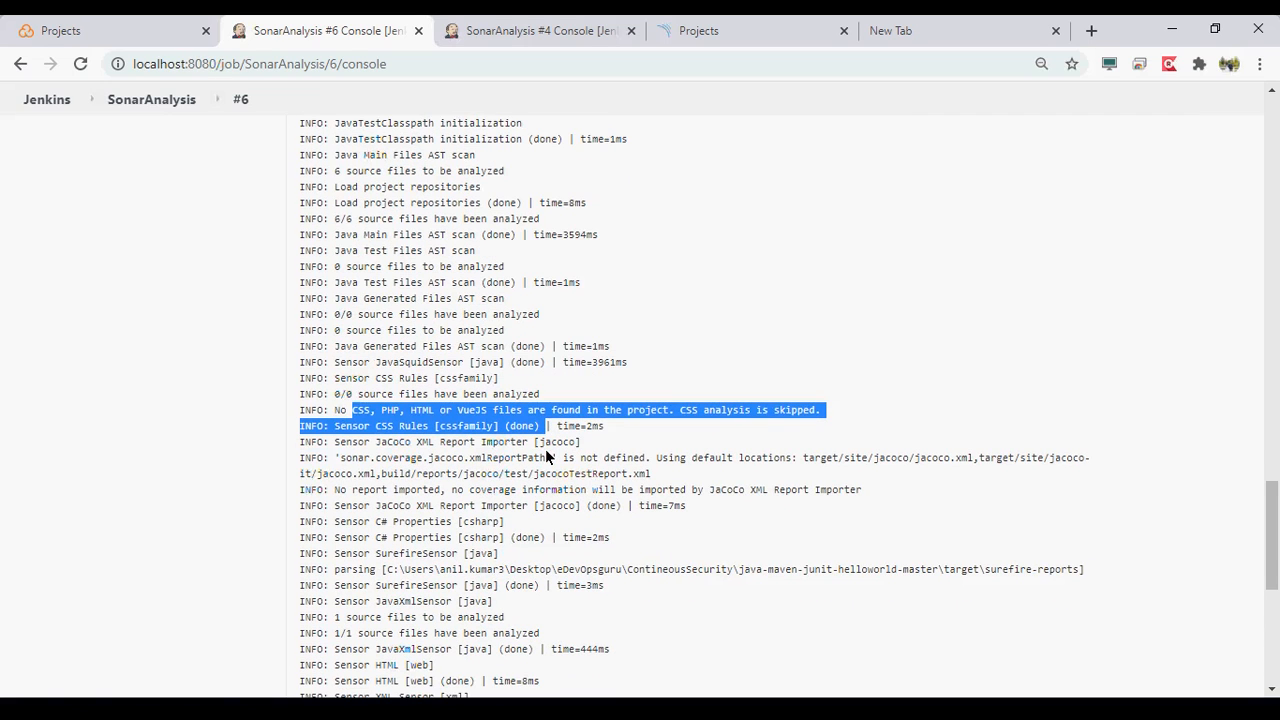
scroll(546, 456, down, 3)
triple_click(378, 373)
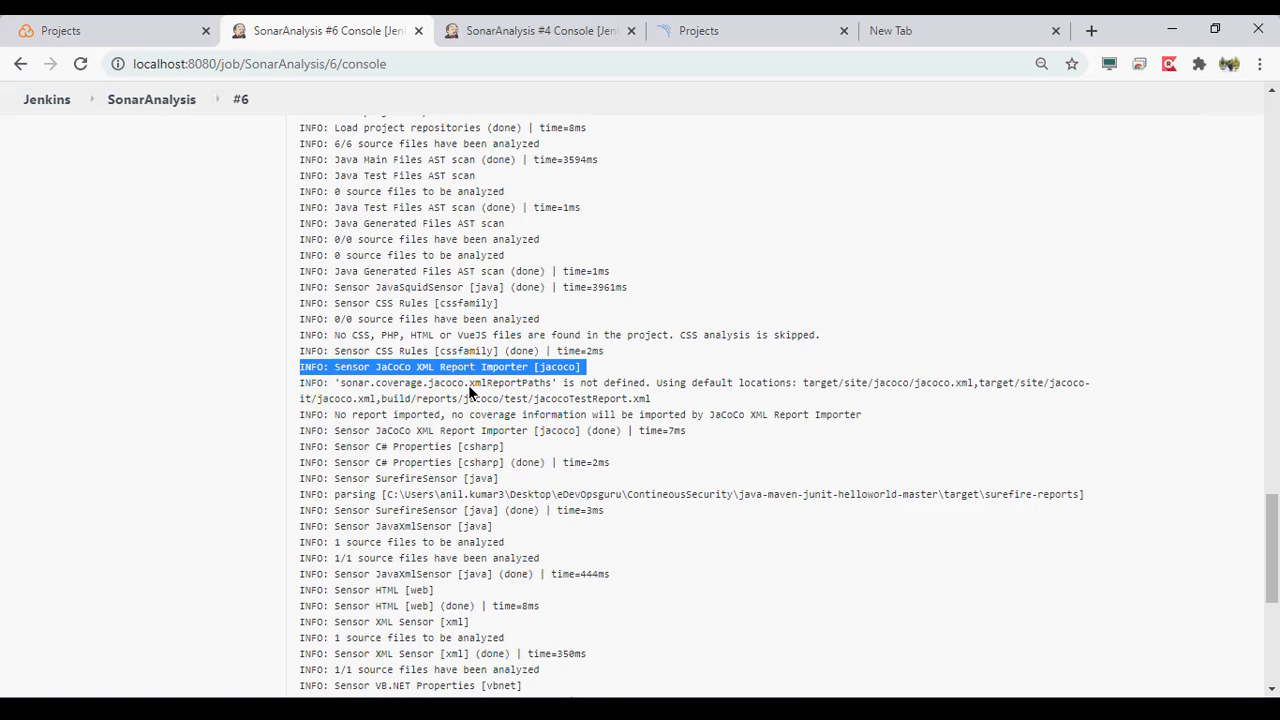
scroll(468, 385, down, 1)
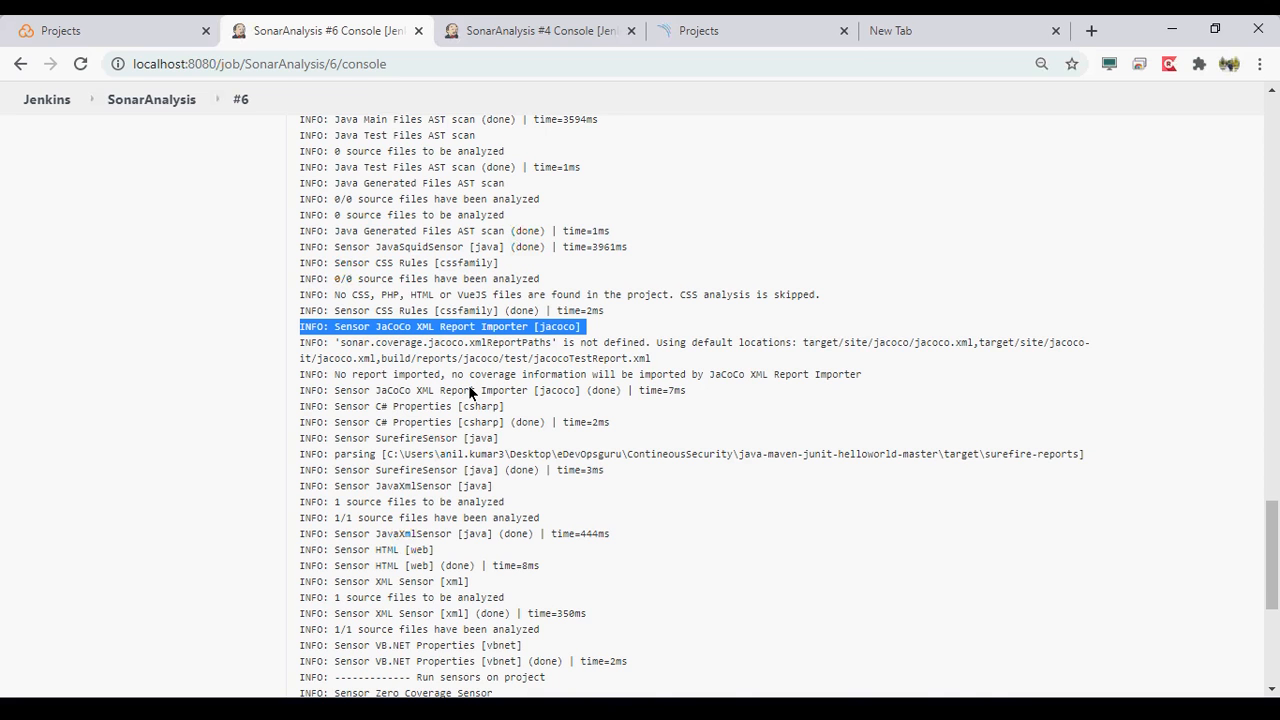
- Highlight the C# Properties and SurefireSensor lines in the console log and examine the sensor entries through the end of the analysis
scroll(469, 392, down, 1)
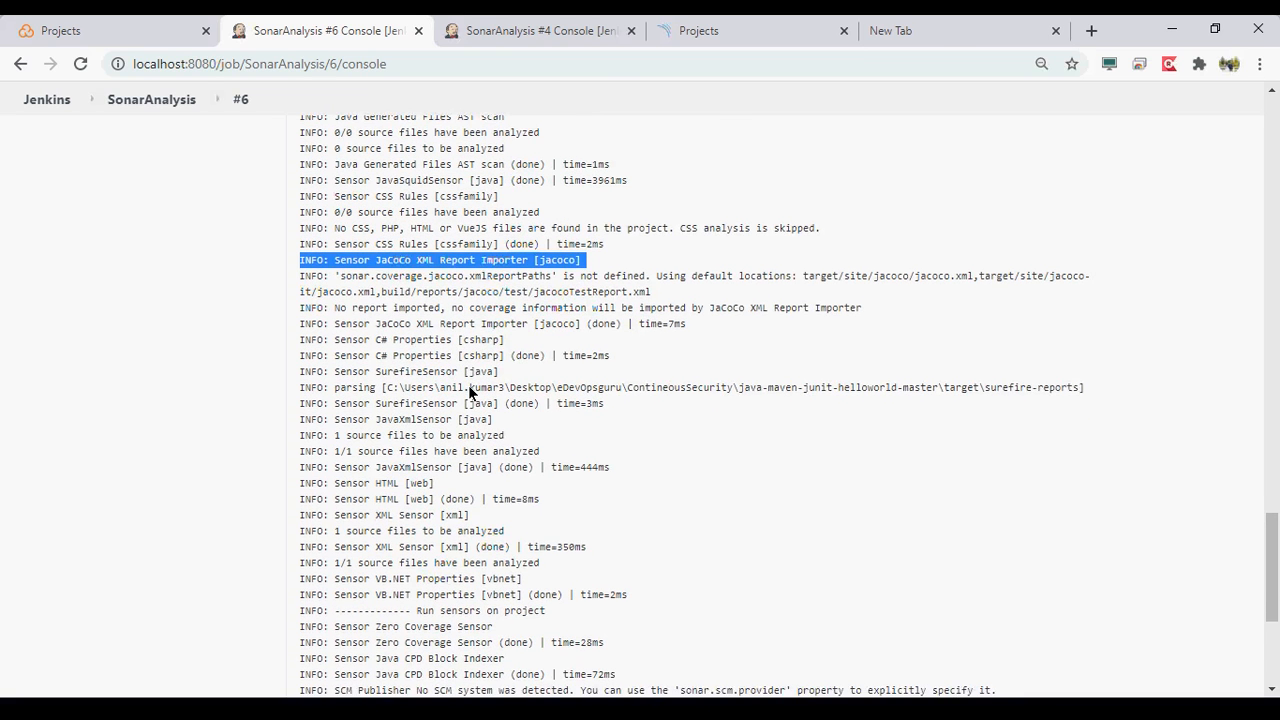
scroll(469, 392, down, 1)
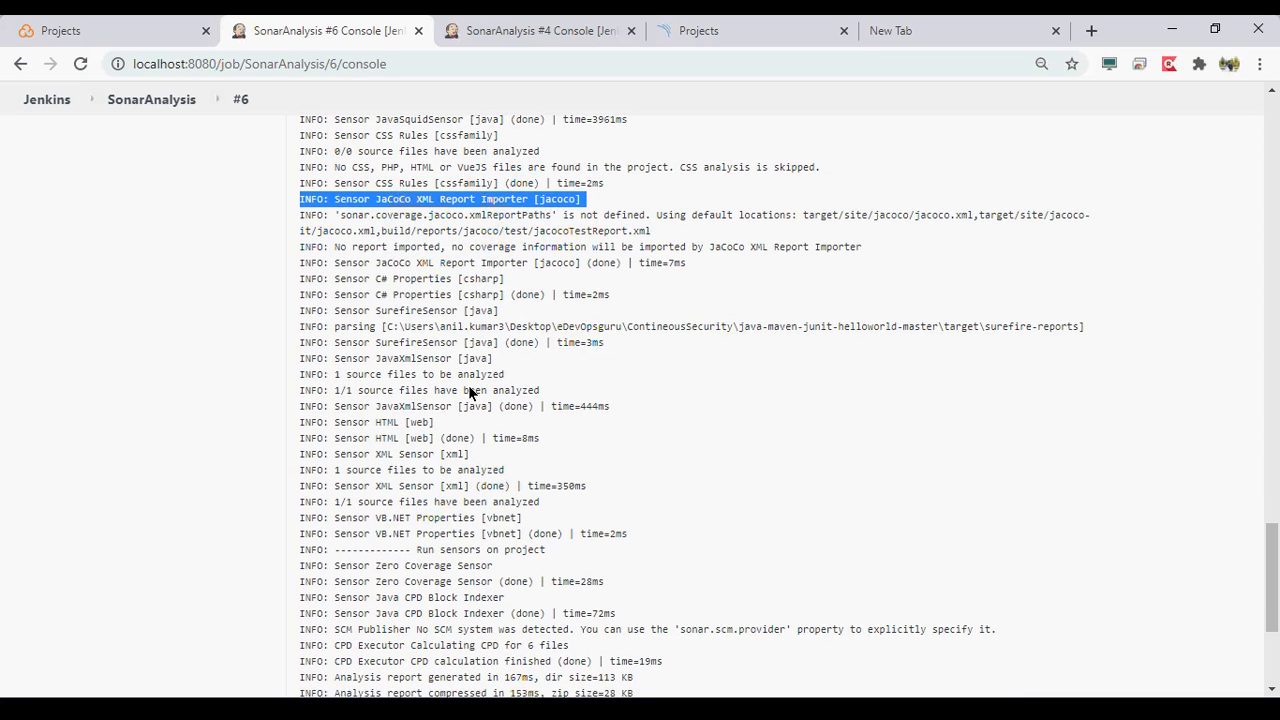
drag(347, 278, 573, 344)
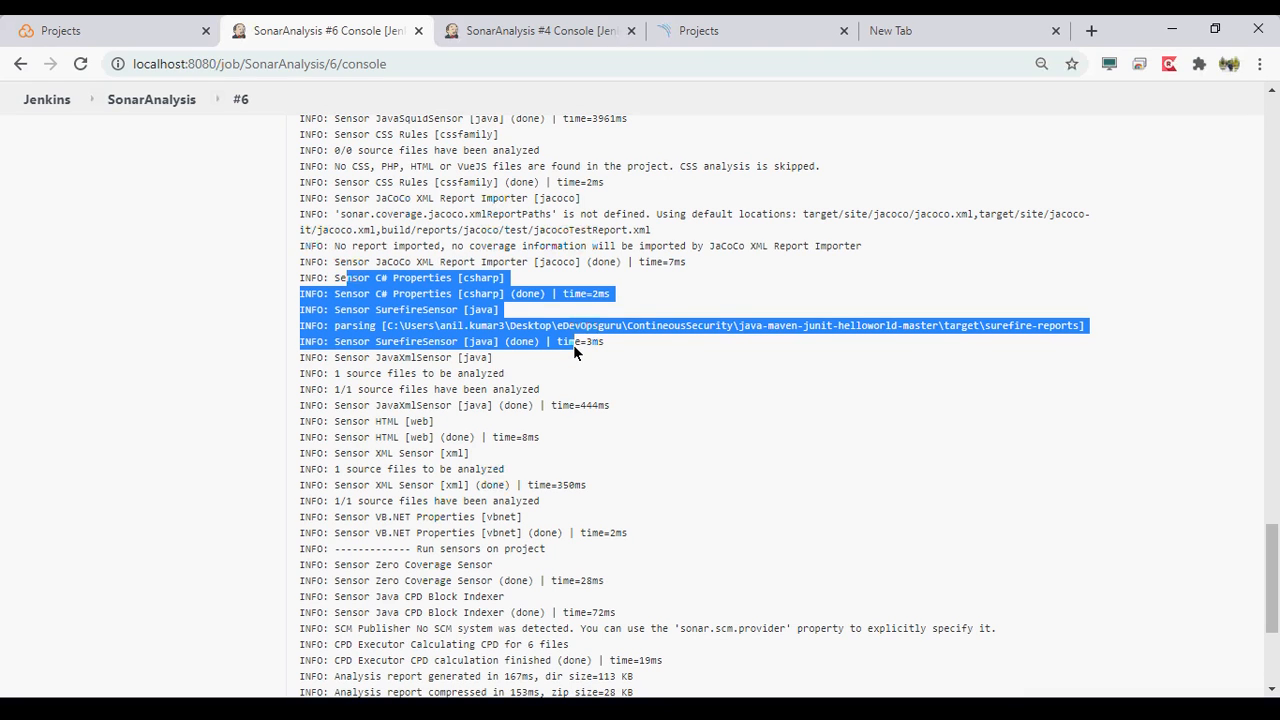
click(146, 406)
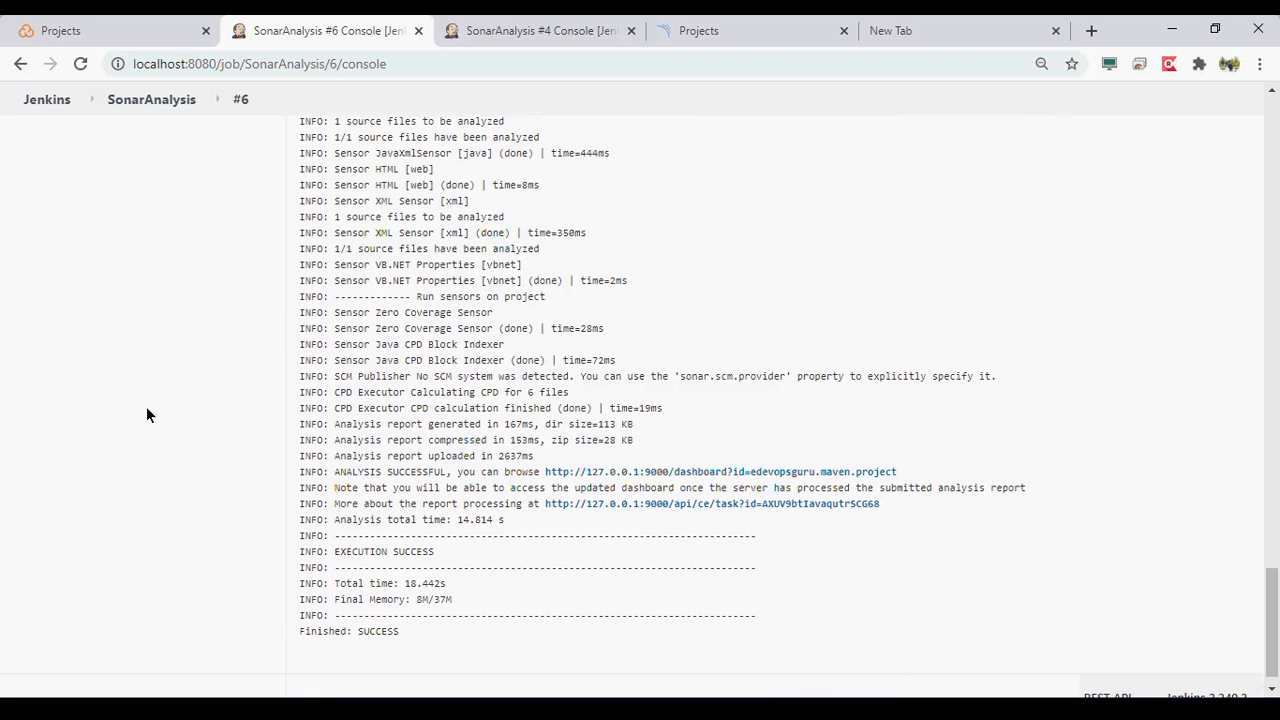
- Open the edevopsguru.maven.project dashboard link from the console log in a new browser tab and switch to it
right_click(655, 449)
click(668, 467)
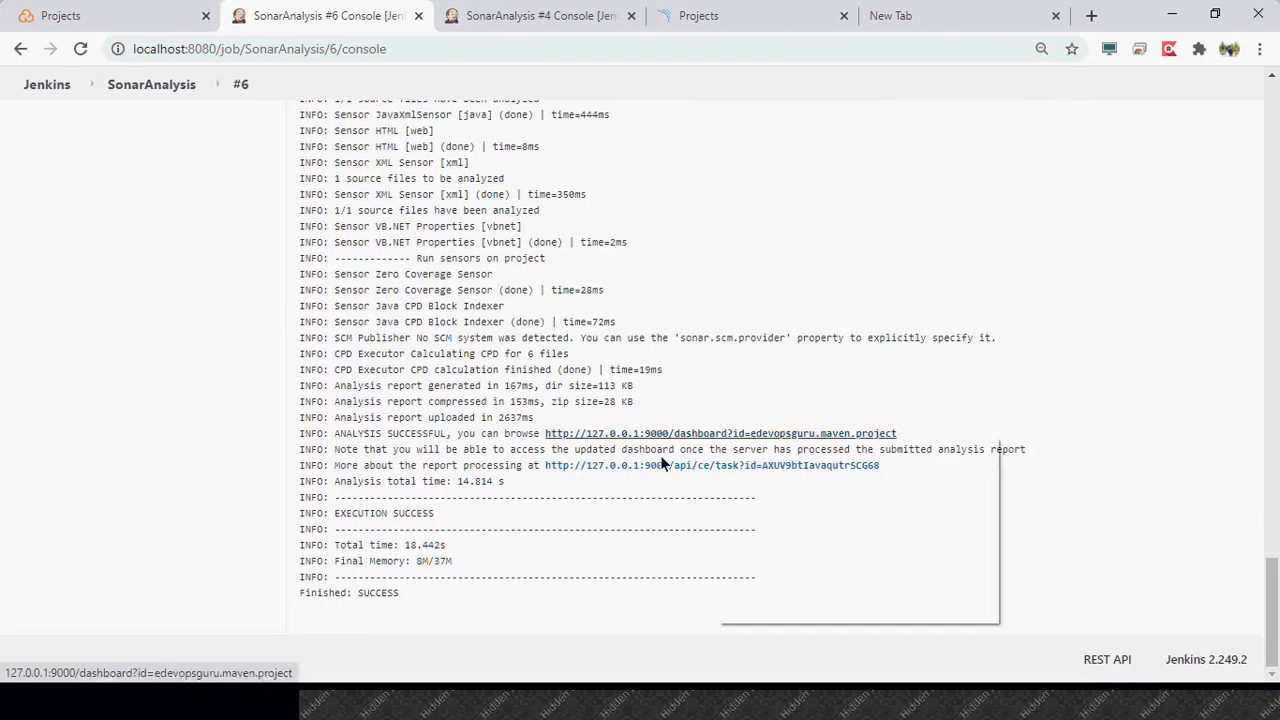
click(432, 28)
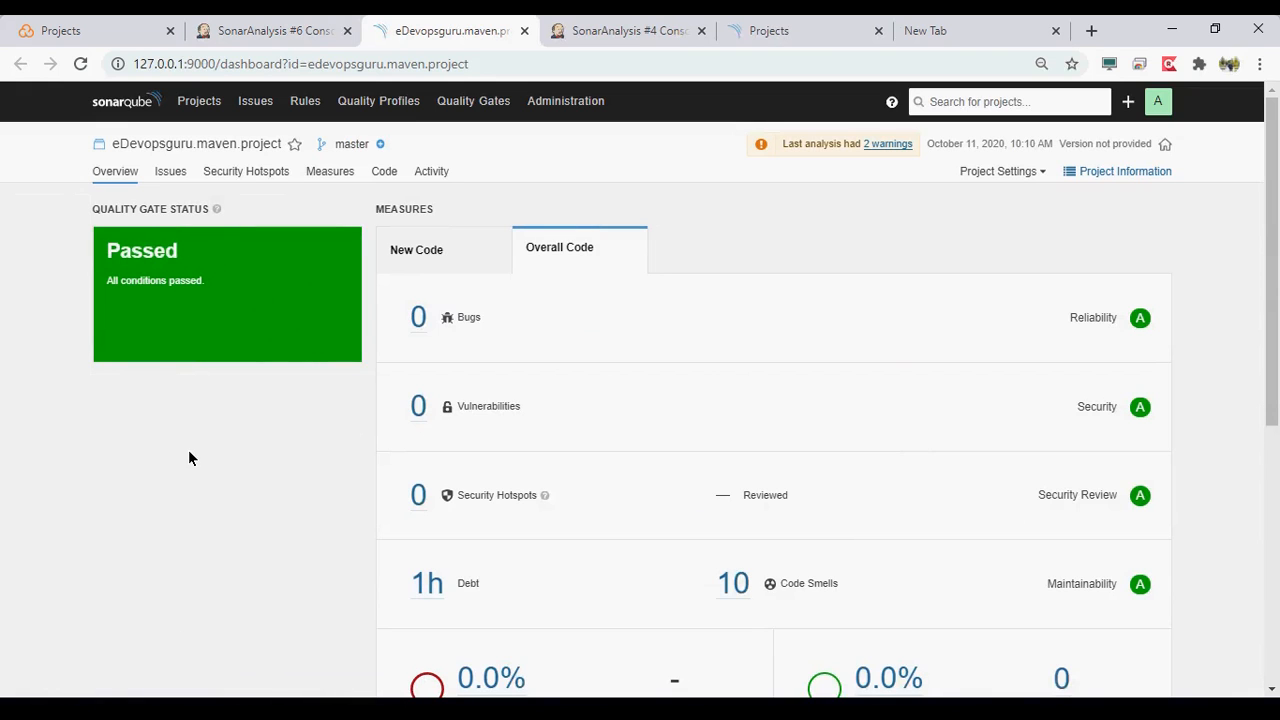
- Examine the project overview's measures for bugs, vulnerabilities, hotspots, debt, code smells, coverage and duplications, and its activity section
scroll(189, 452, down, 1)
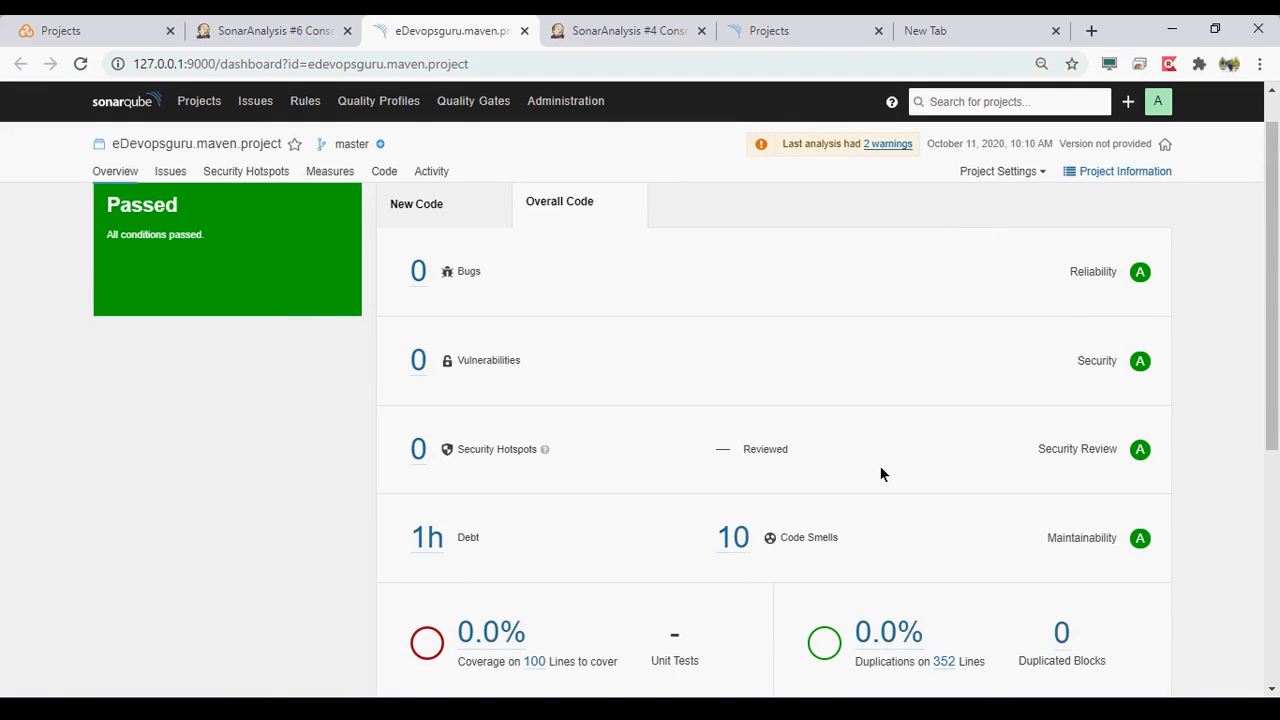
scroll(881, 470, down, 3)
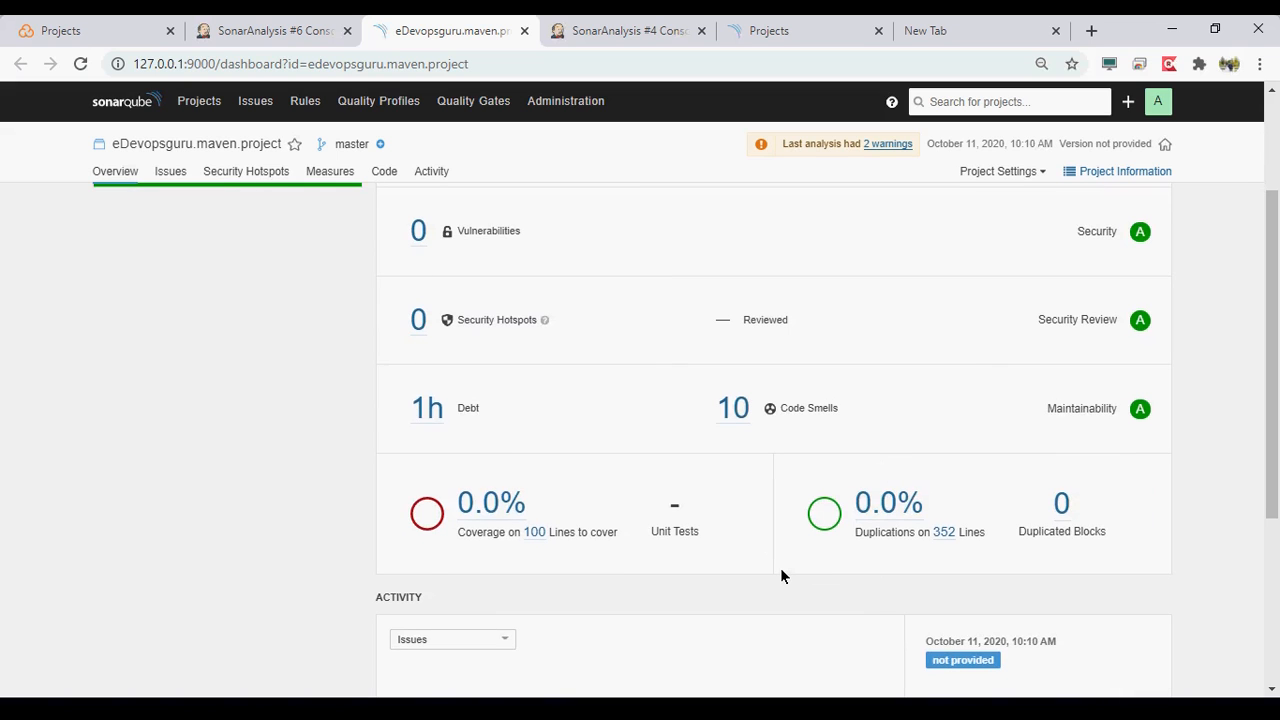
scroll(782, 569, down, 1)
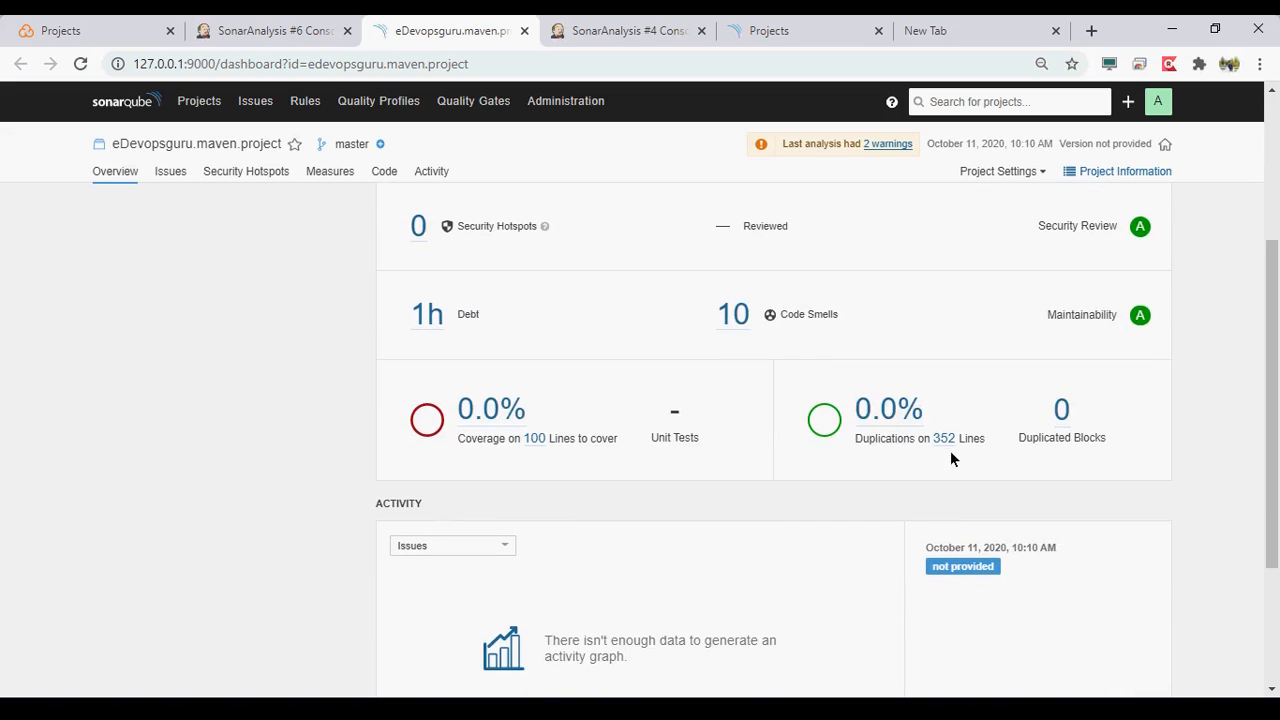
scroll(745, 530, down, 2)
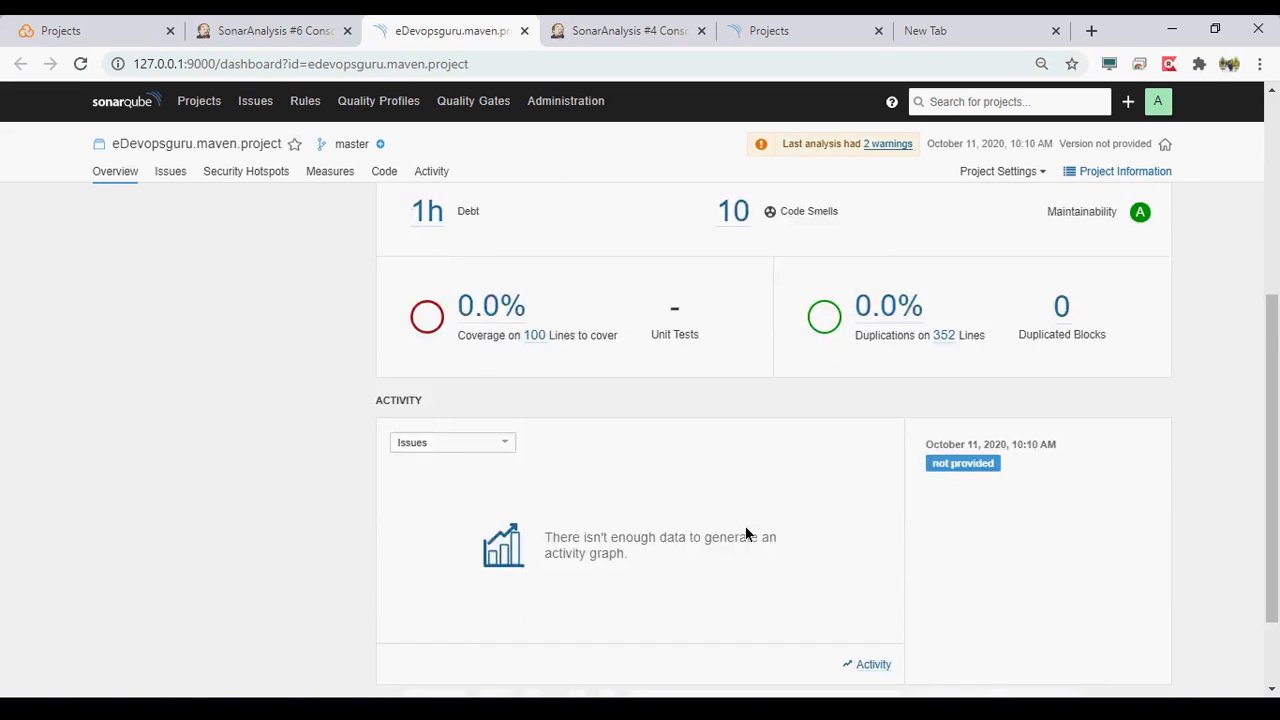
scroll(745, 530, down, 1)
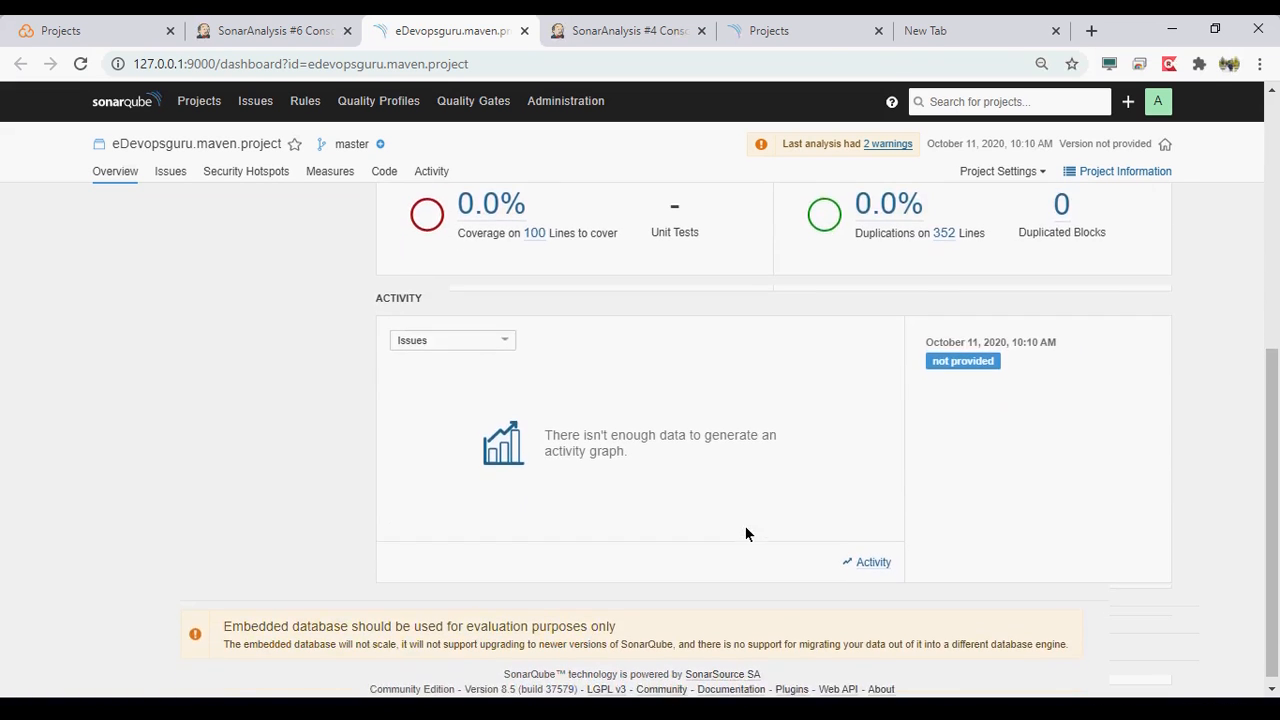
scroll(745, 530, up, 5)
- View the project's issues filtered by Major severity and by Minor severity
click(170, 171)
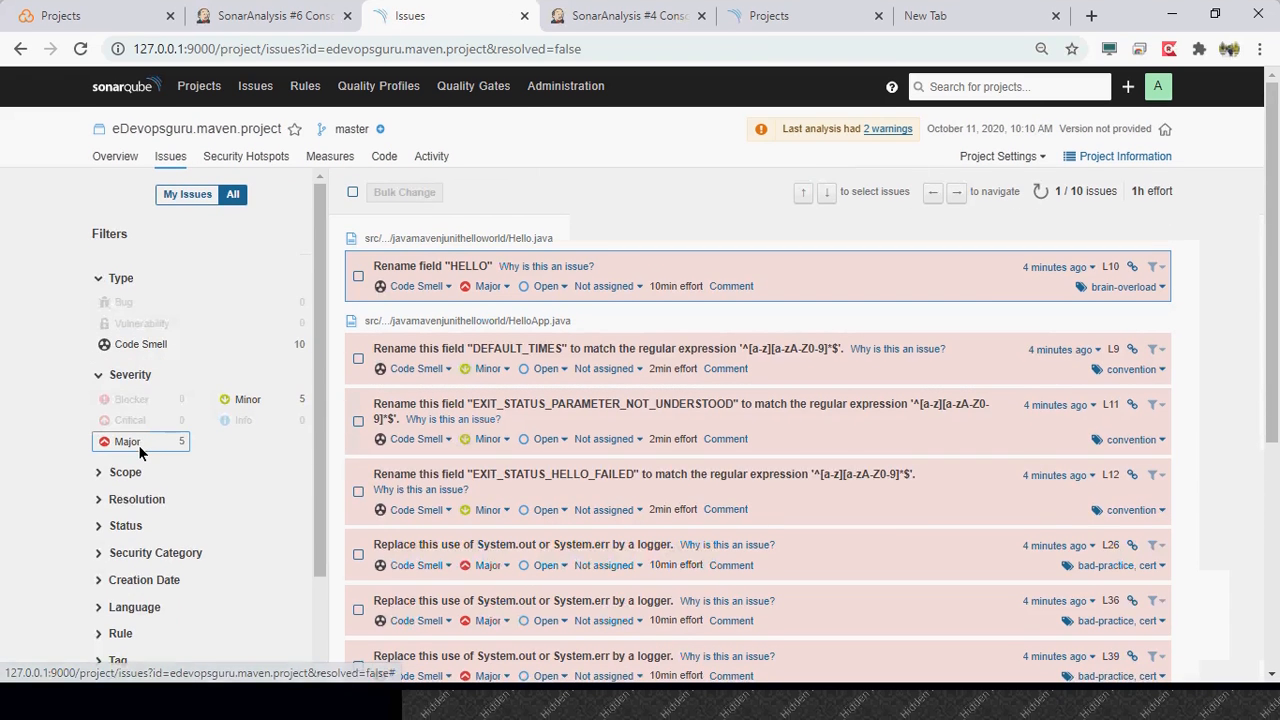
click(138, 445)
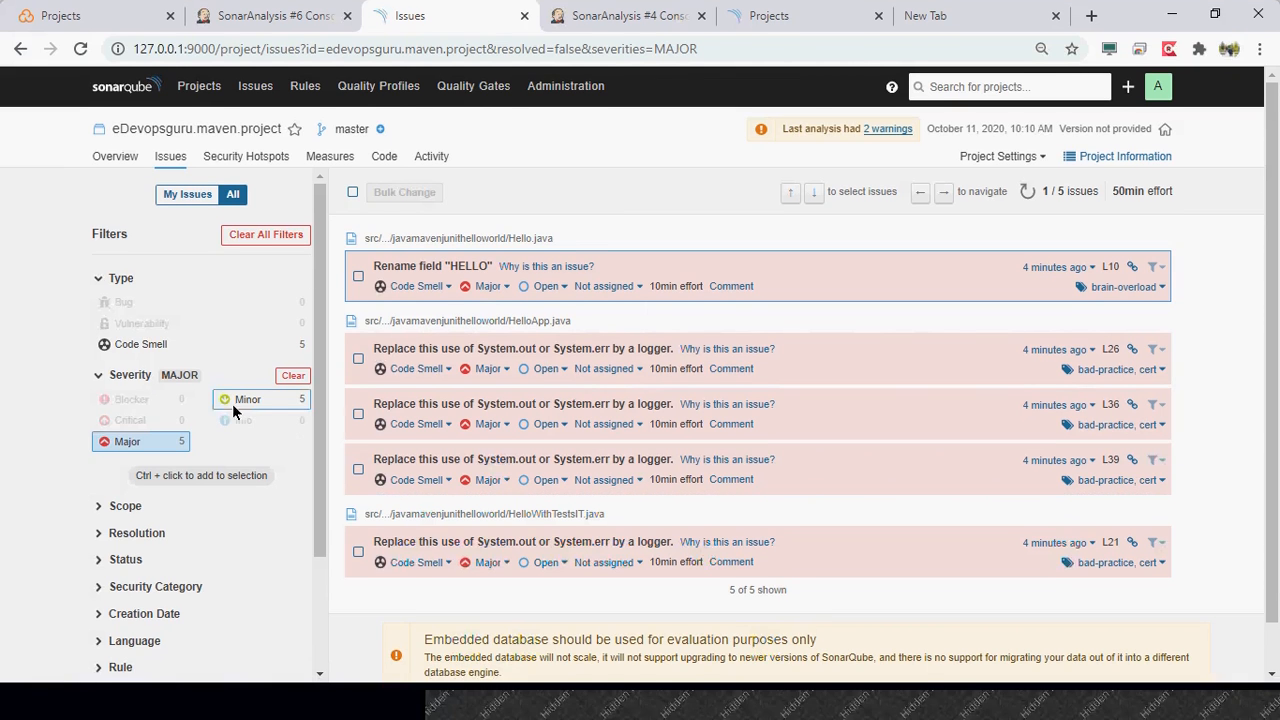
click(170, 456)
click(250, 398)
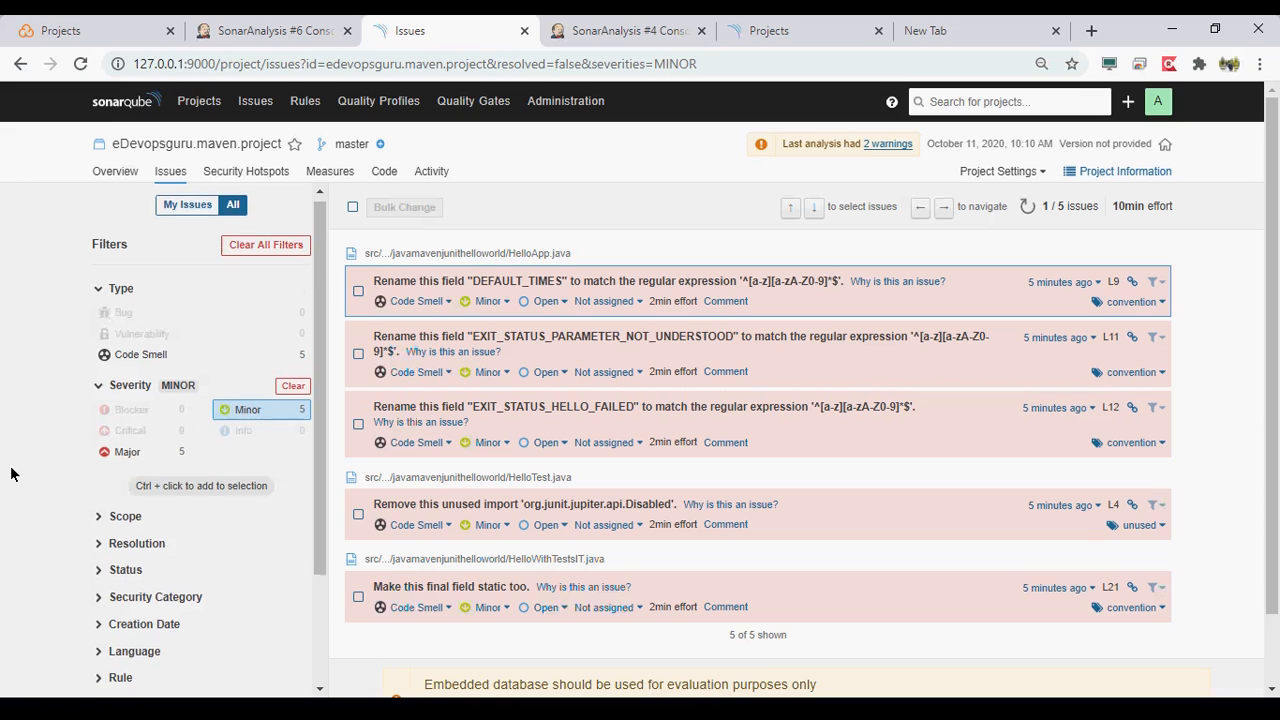
- Look over the remaining issue filters and collapse the Severity filter
scroll(10, 472, down, 1)
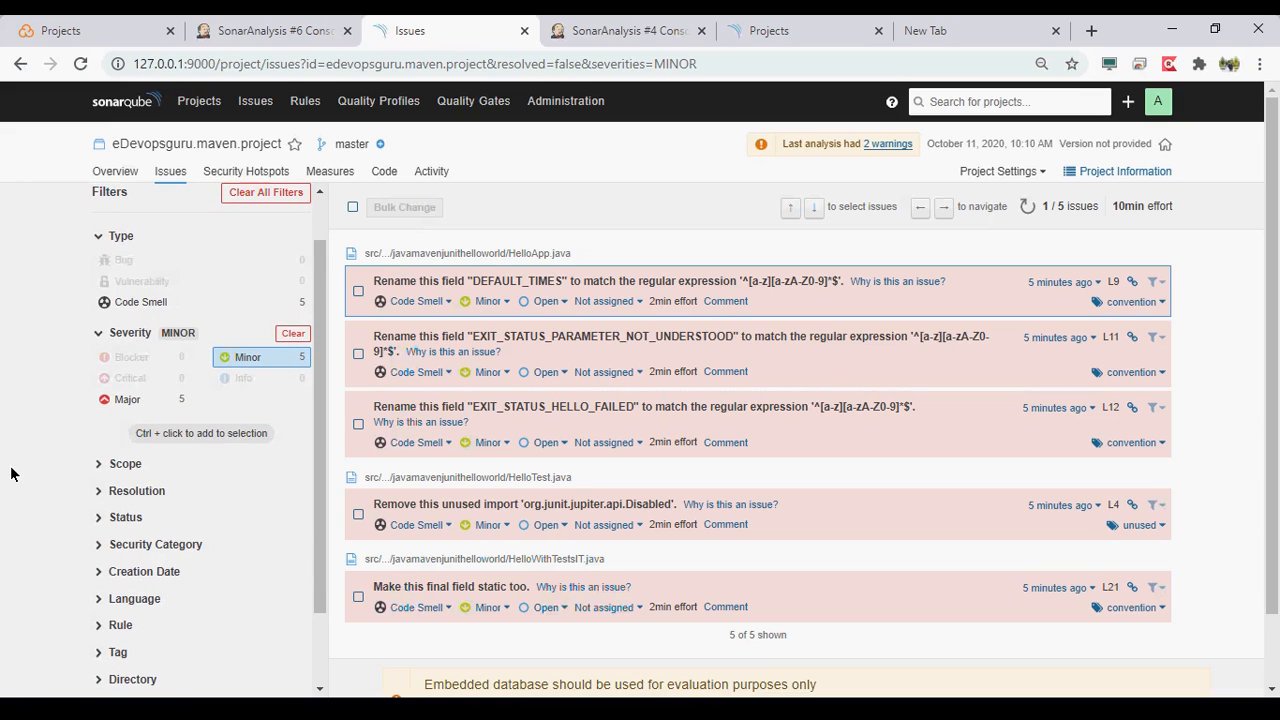
scroll(10, 472, up, 1)
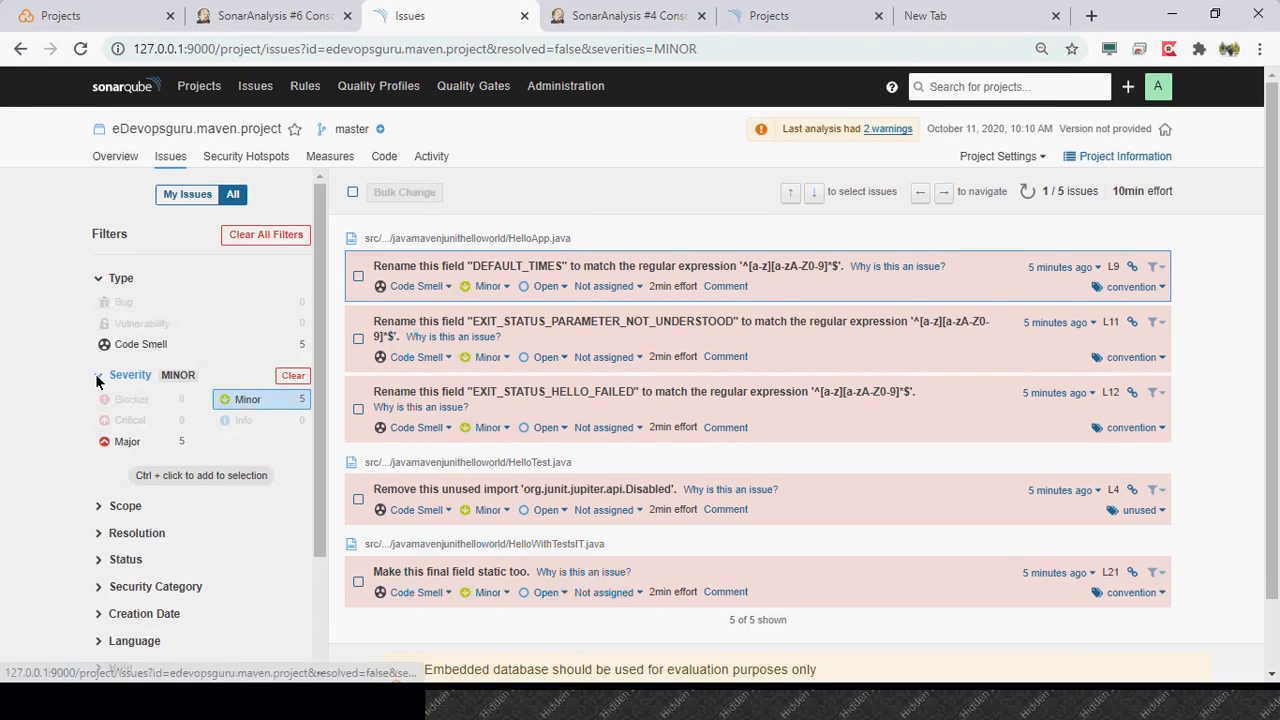
click(98, 378)
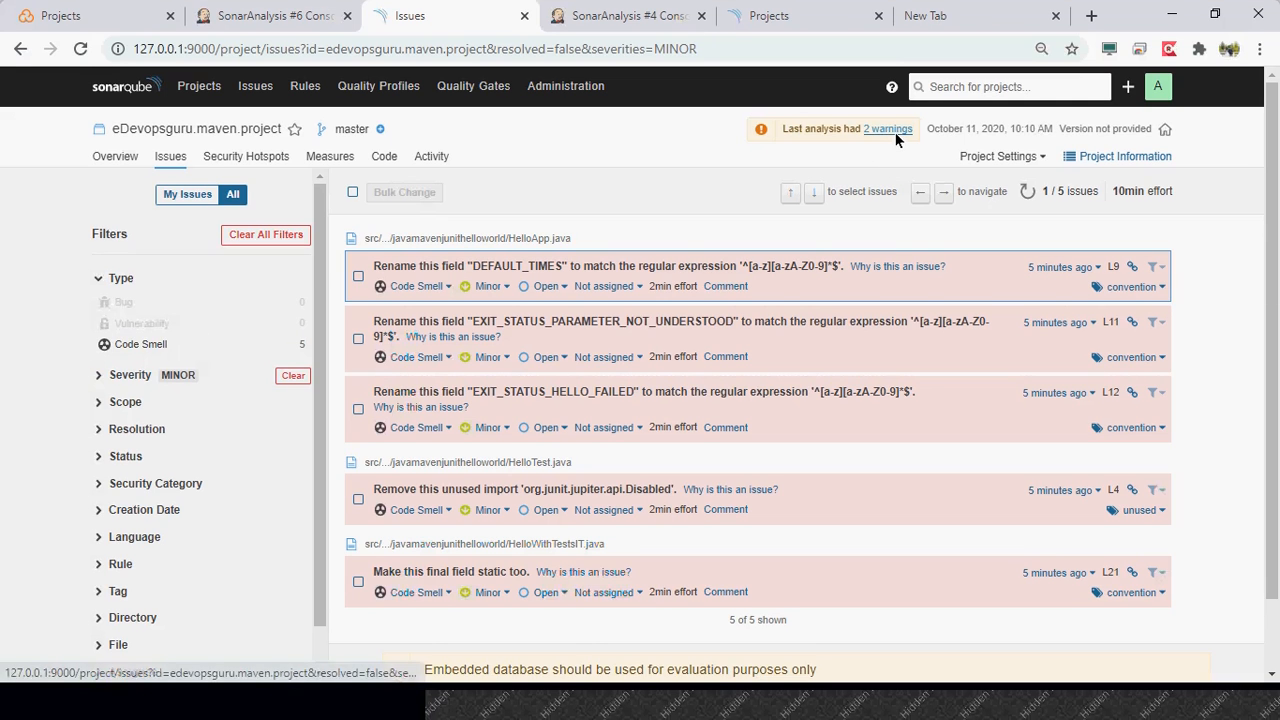
- Read the warnings of the last analysis and check the end of the SonarAnalysis #6 console log before returning to the issues
click(895, 132)
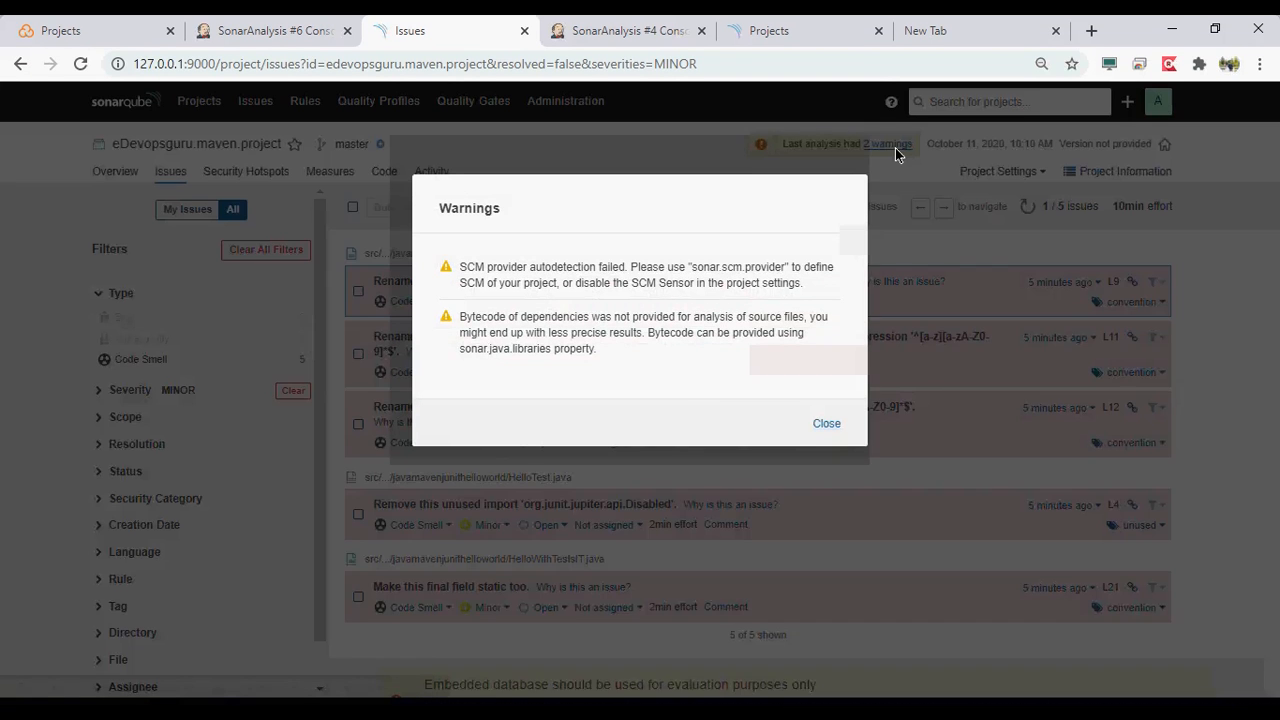
click(826, 424)
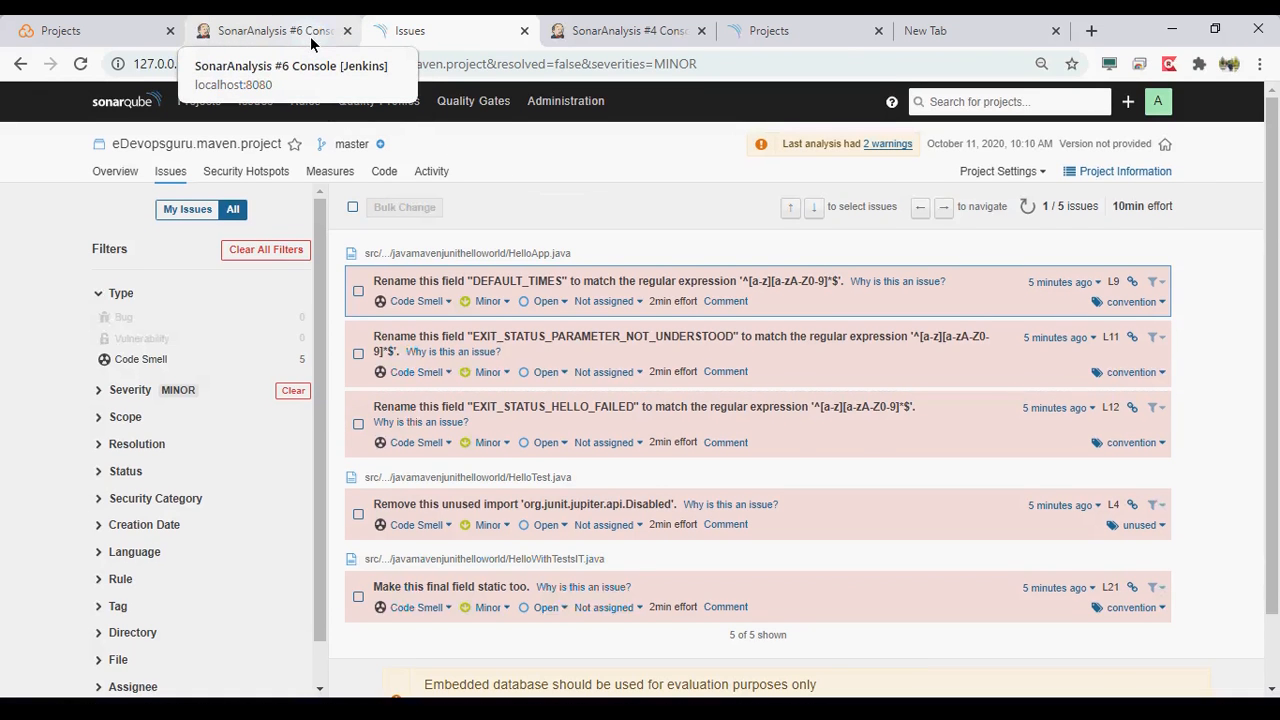
click(310, 36)
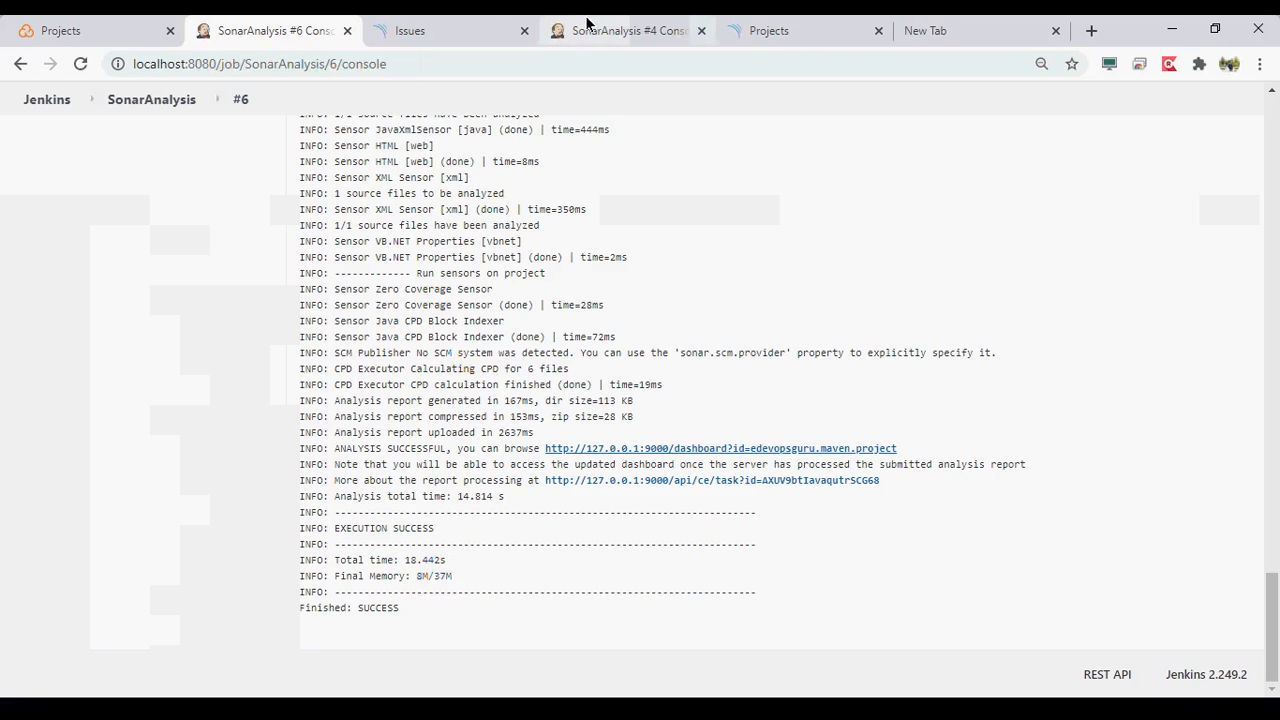
click(480, 31)
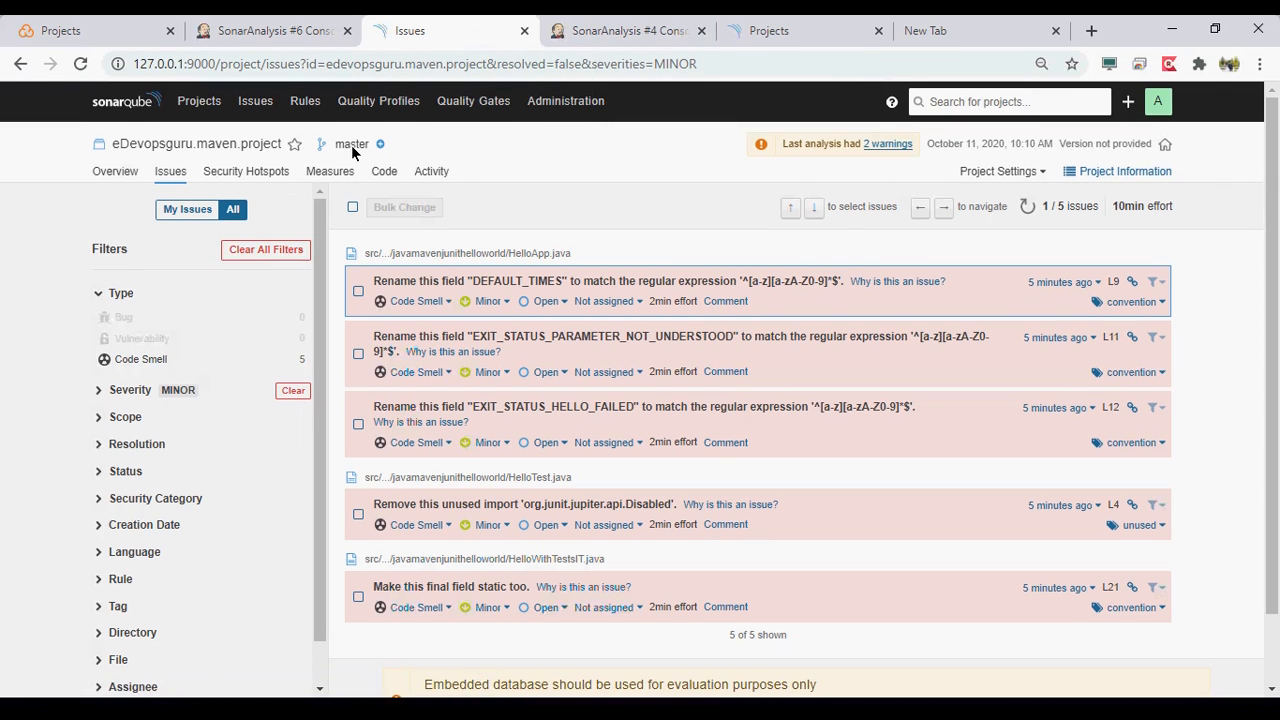
- Highlight the project's master branch name and return to the project overview
double_click(352, 146)
mouse_move(311, 139)
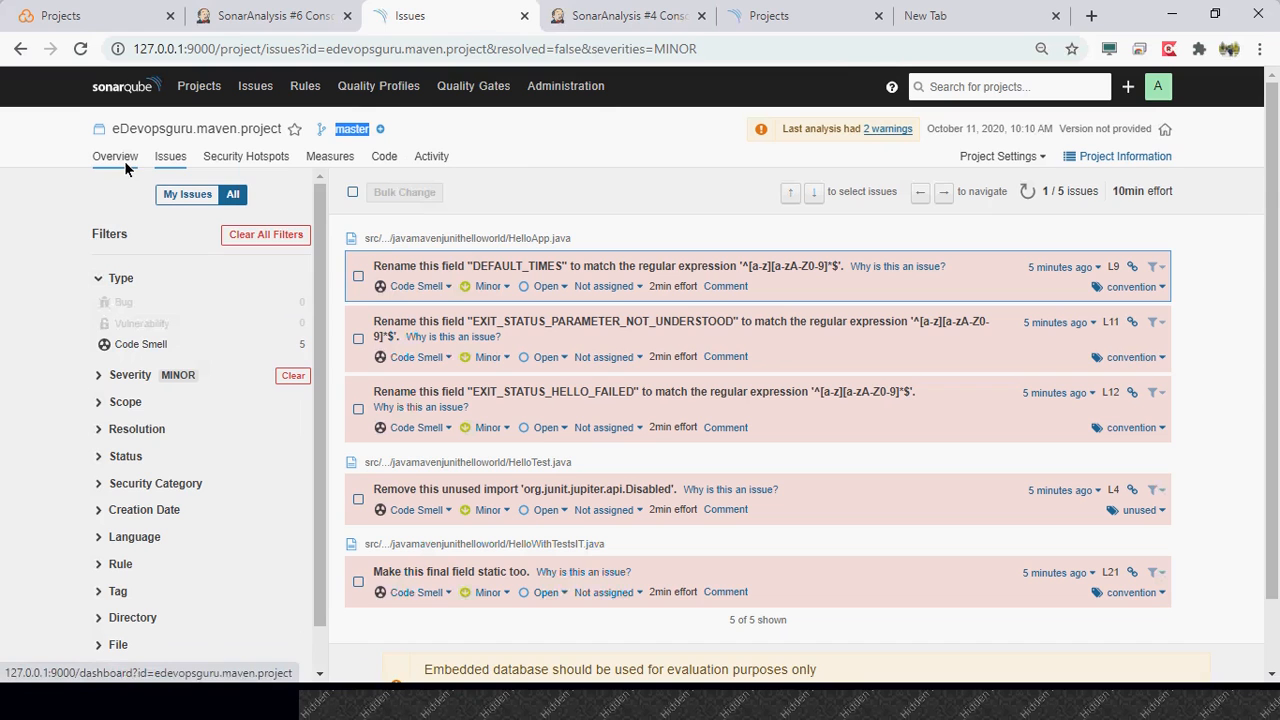
click(124, 176)
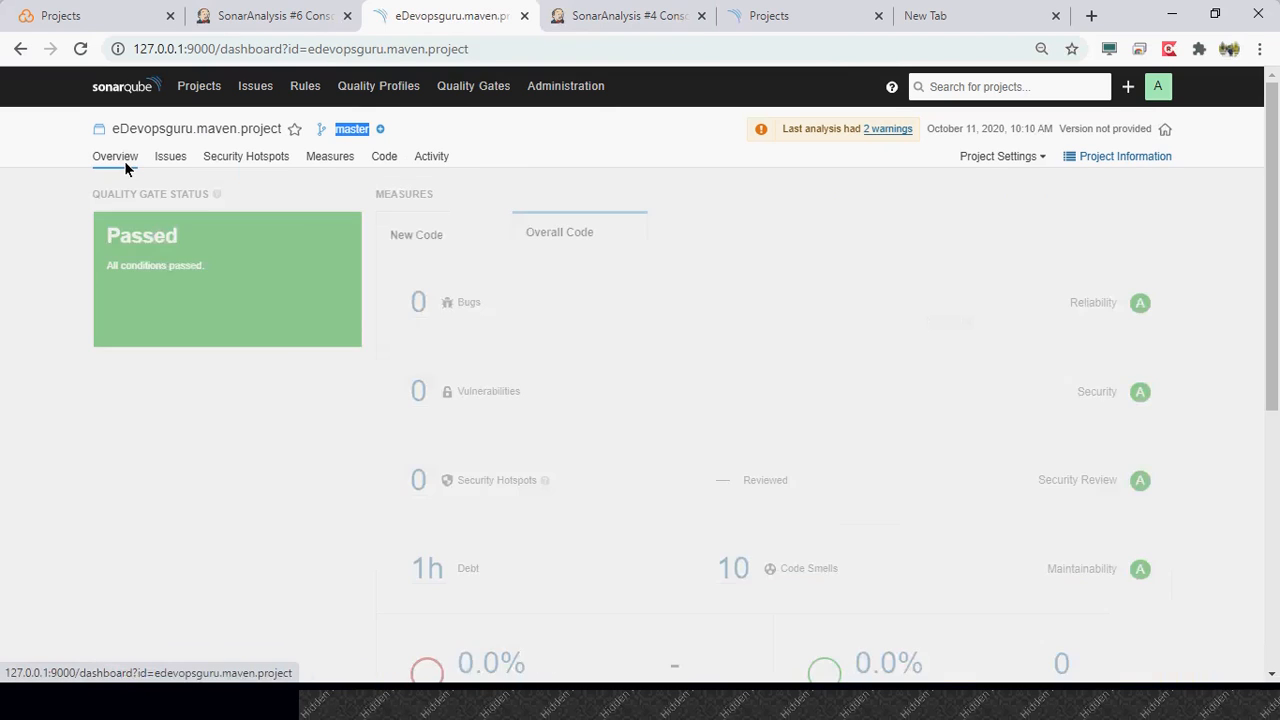
- Open the list of all SonarQube projects and look over its rating and coverage filters
click(195, 88)
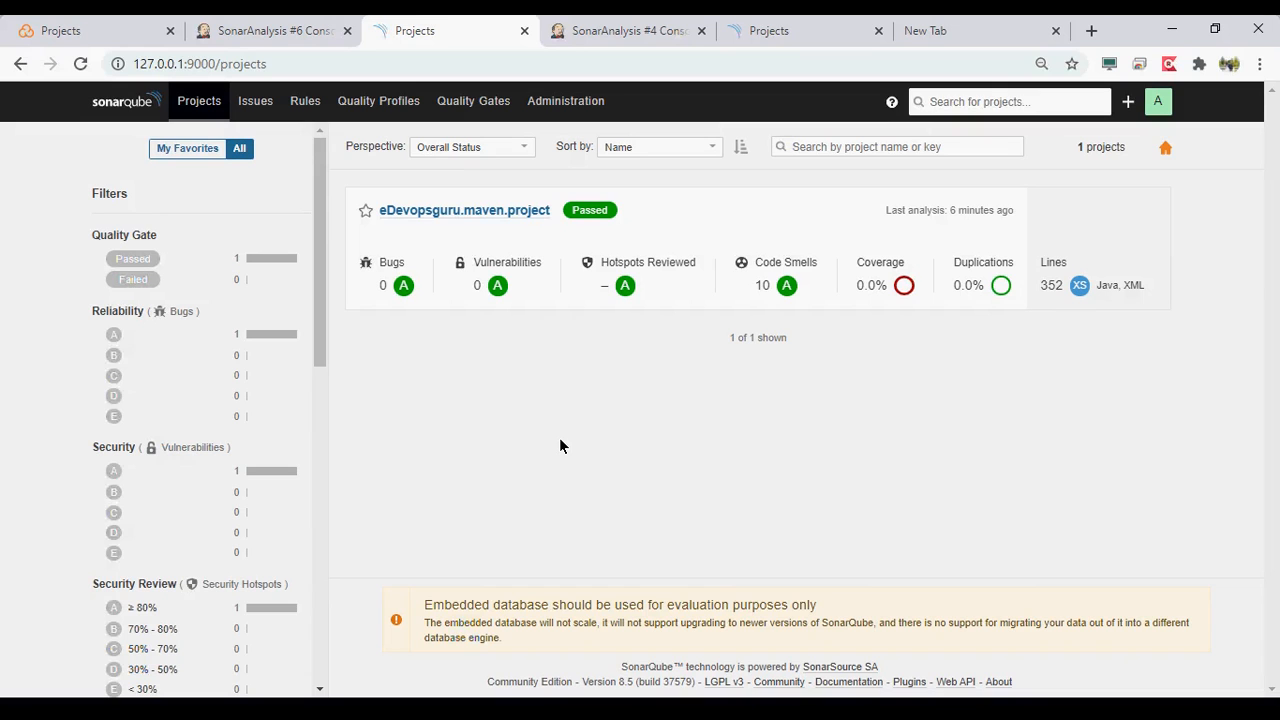
scroll(40, 435, down, 5)
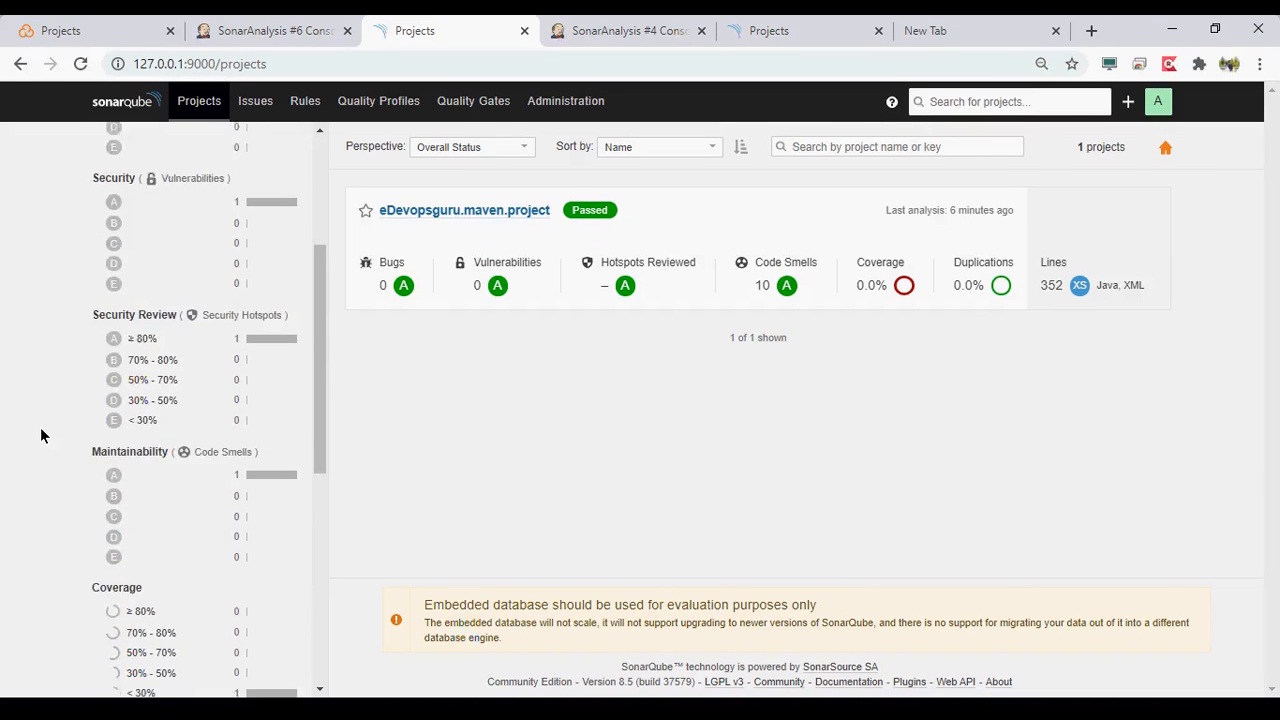
scroll(41, 433, down, 3)
scroll(41, 433, up, 7)
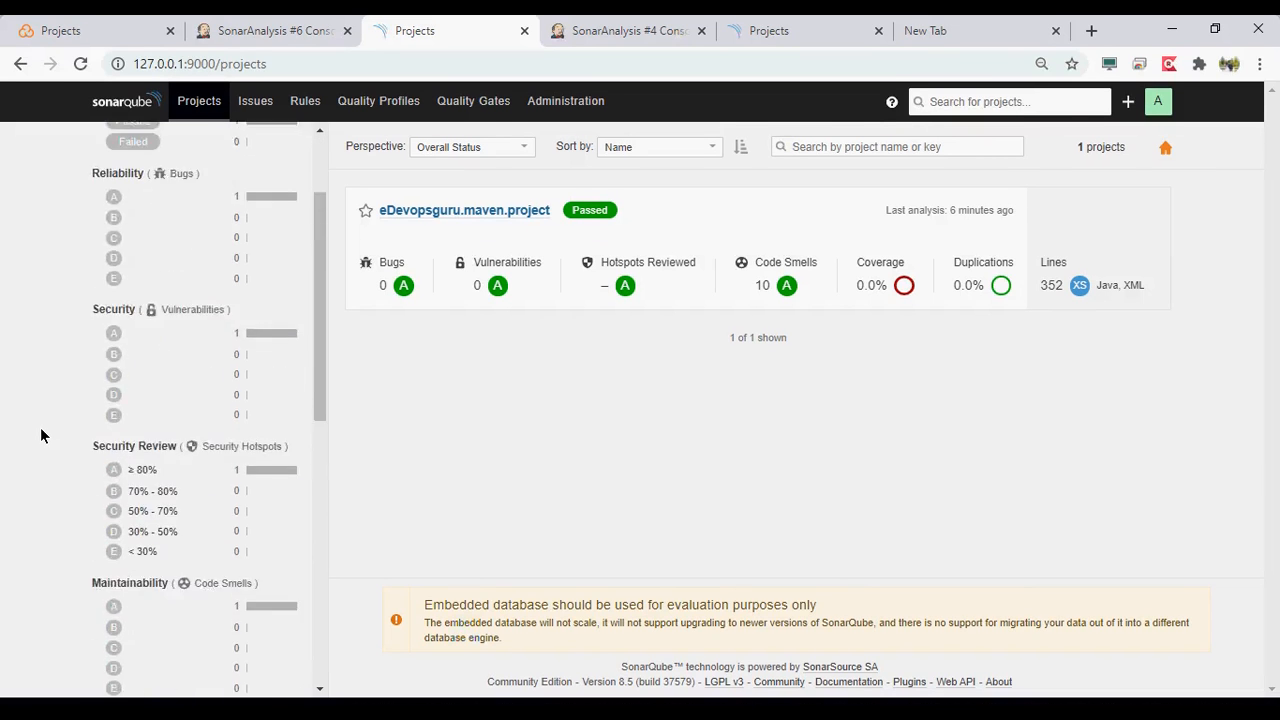
- Close the SonarAnalysis #4 console tab and the outdated empty Projects tab, and return to the SonarAnalysis #6 console
click(628, 40)
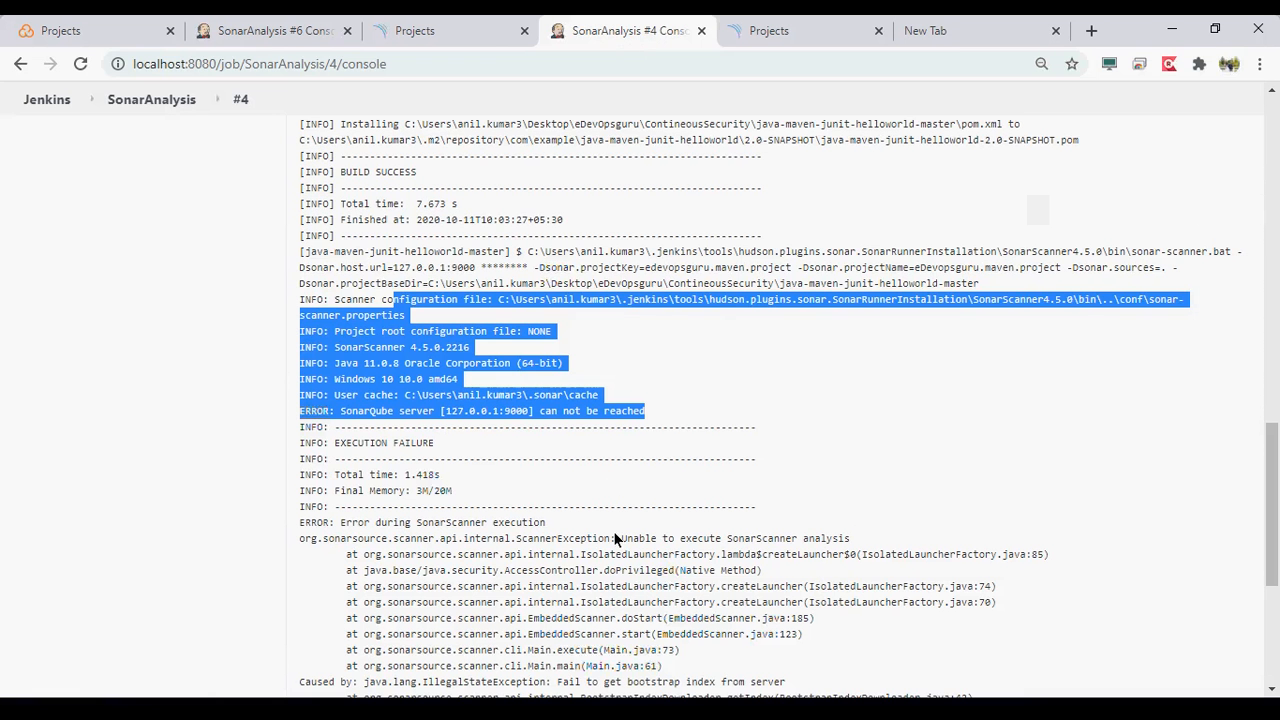
click(701, 31)
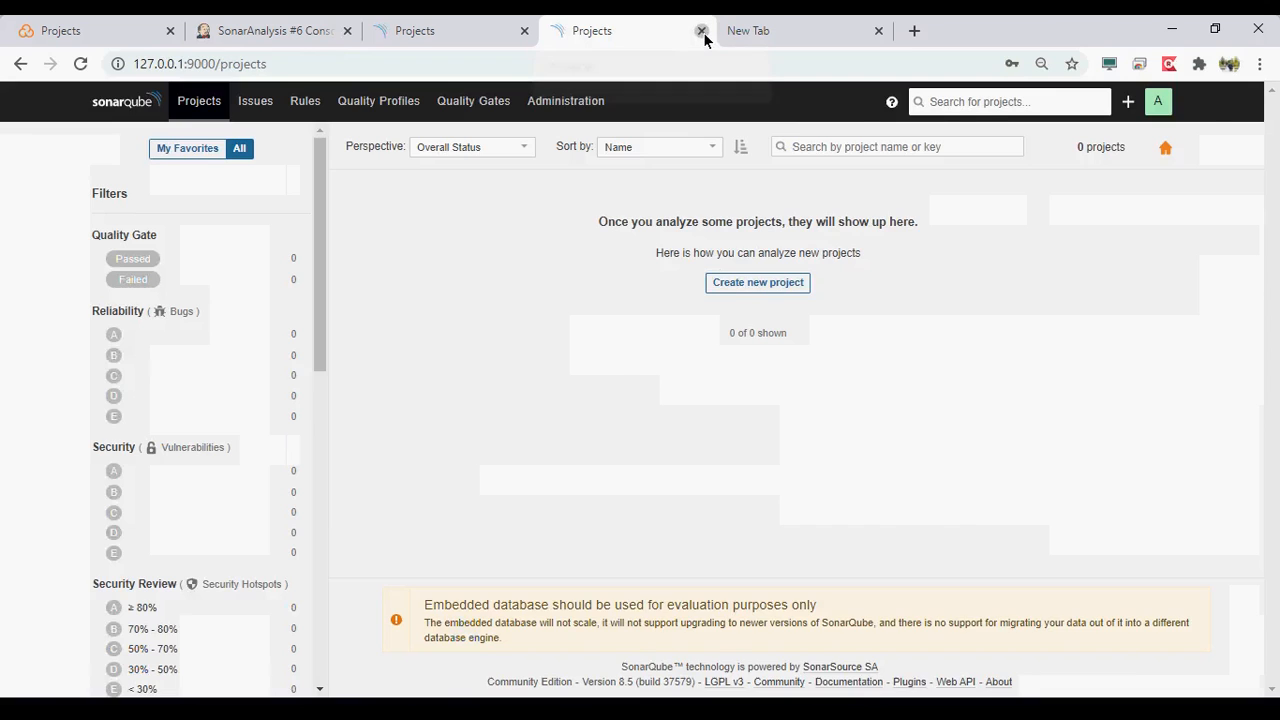
click(701, 31)
click(277, 33)
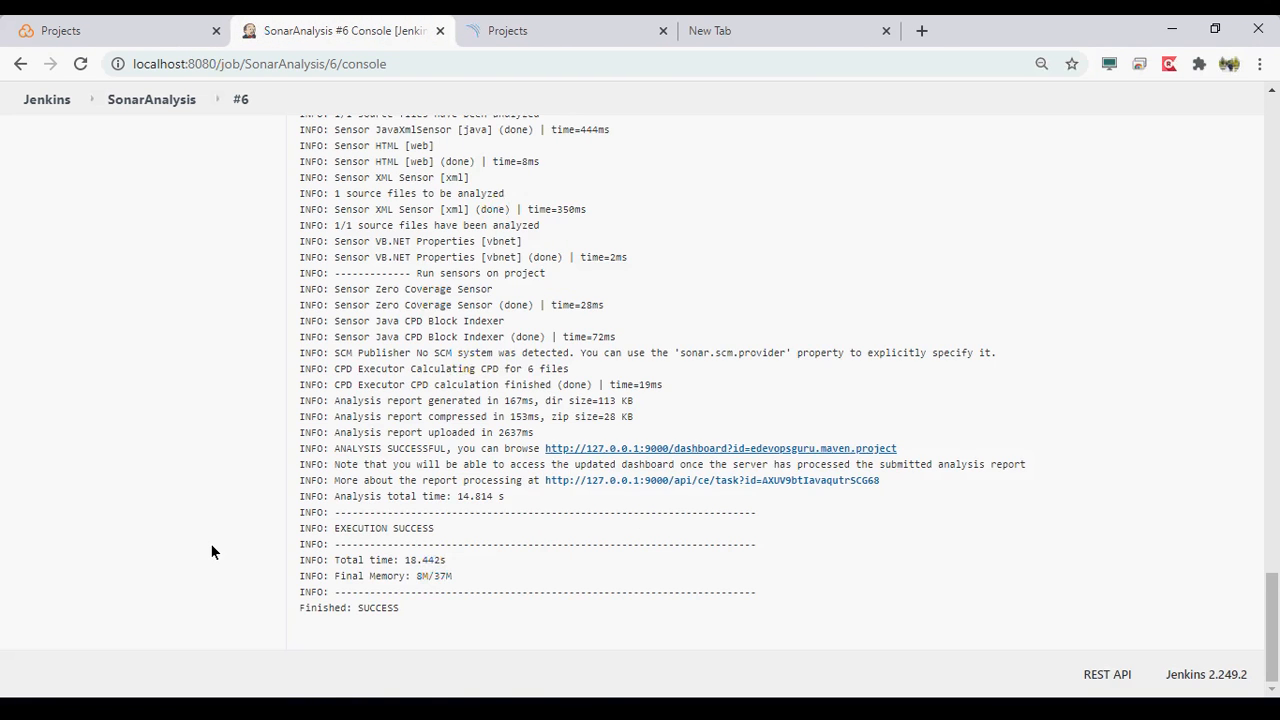
- Review the SonarAnalysis #6 log backwards from the final execution status to the scanner configuration and SonarQube server lines
scroll(210, 543, up, 5)
scroll(211, 551, up, 1)
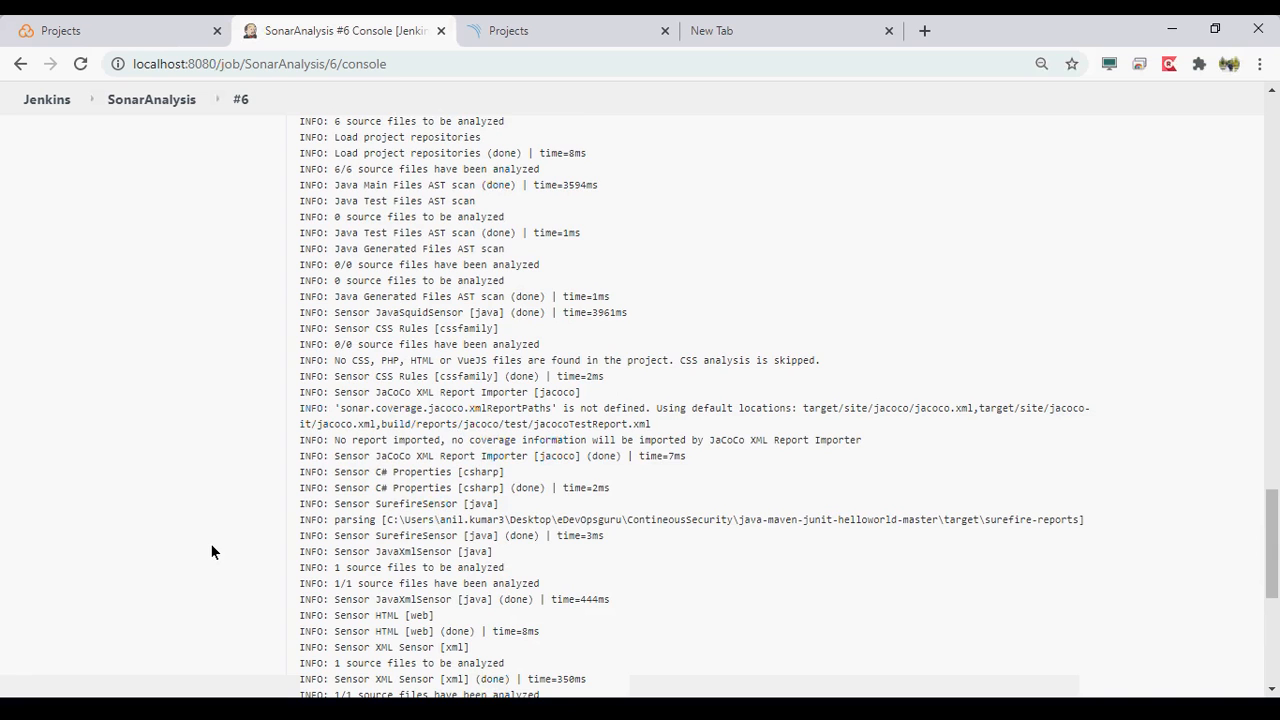
scroll(211, 548, up, 2)
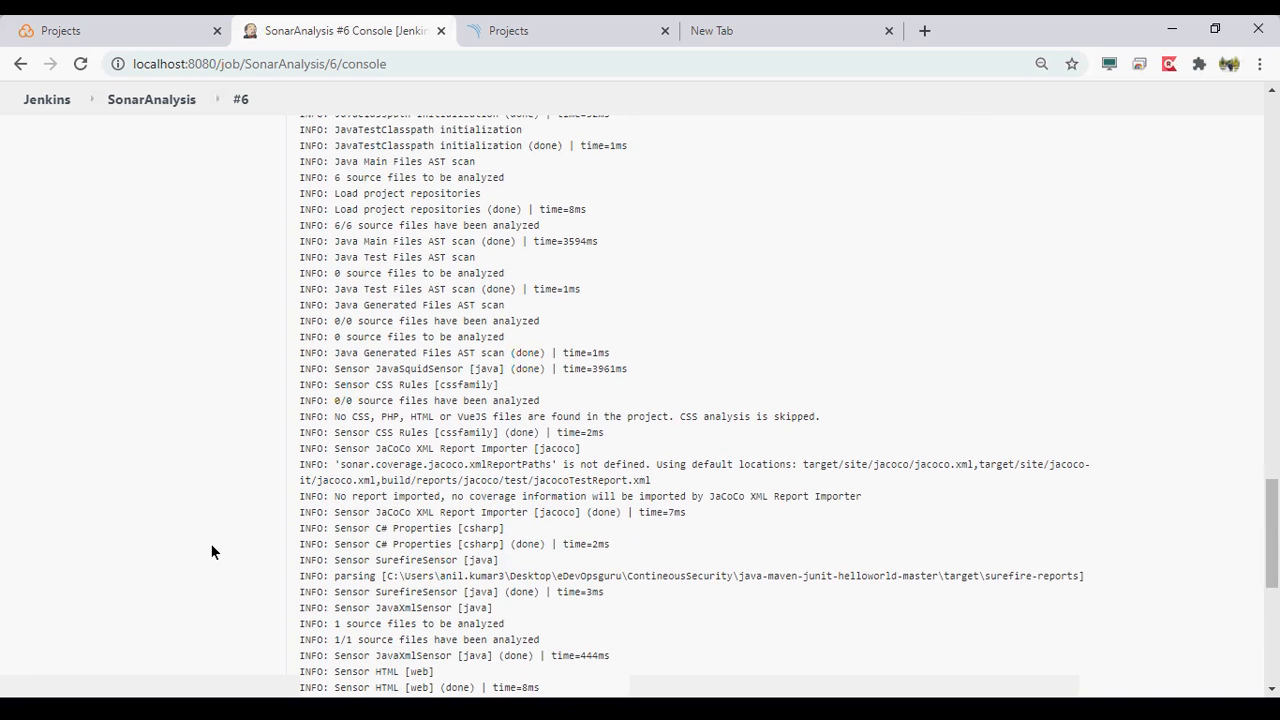
scroll(210, 543, up, 1)
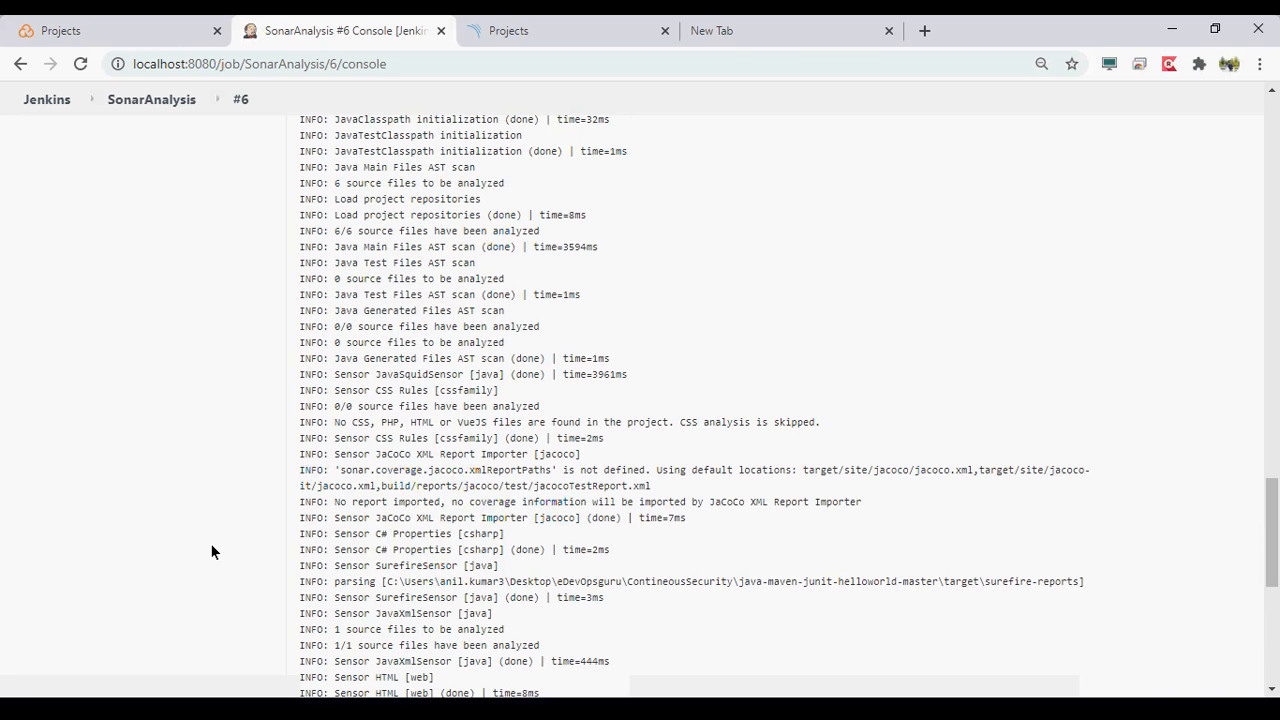
scroll(210, 543, up, 4)
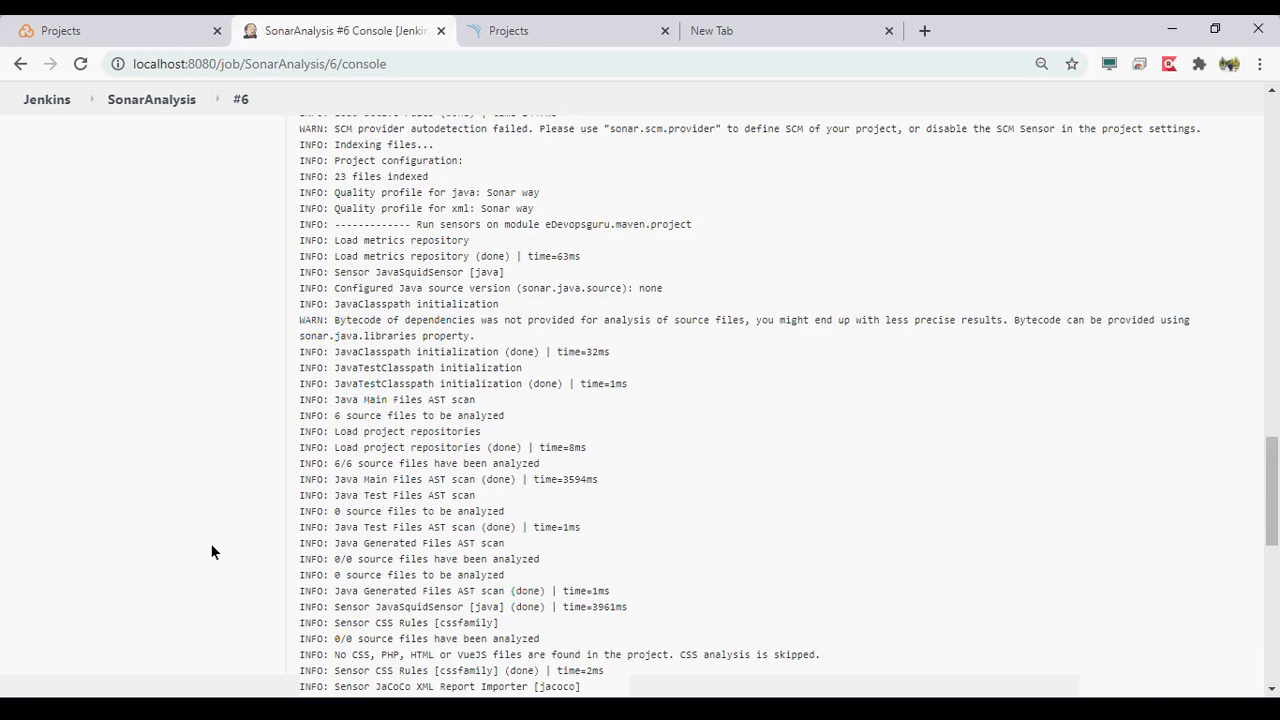
scroll(211, 546, up, 3)
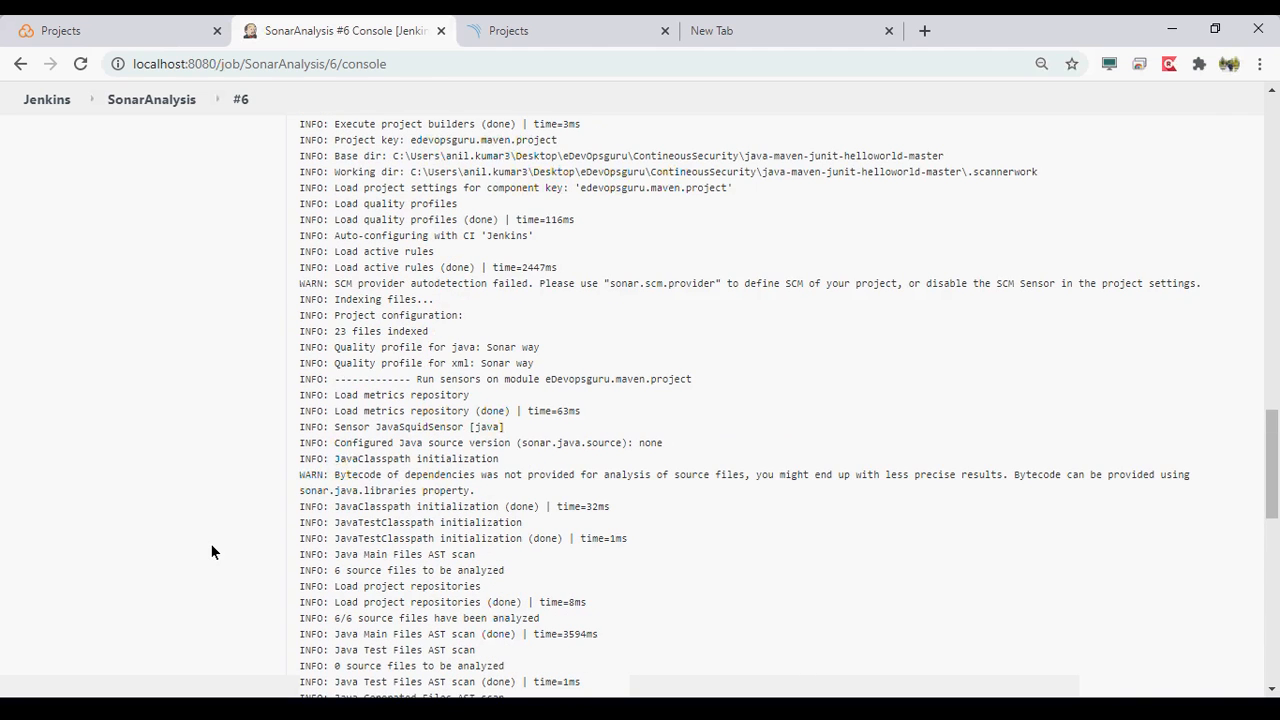
scroll(211, 546, up, 3)
scroll(211, 547, up, 1)
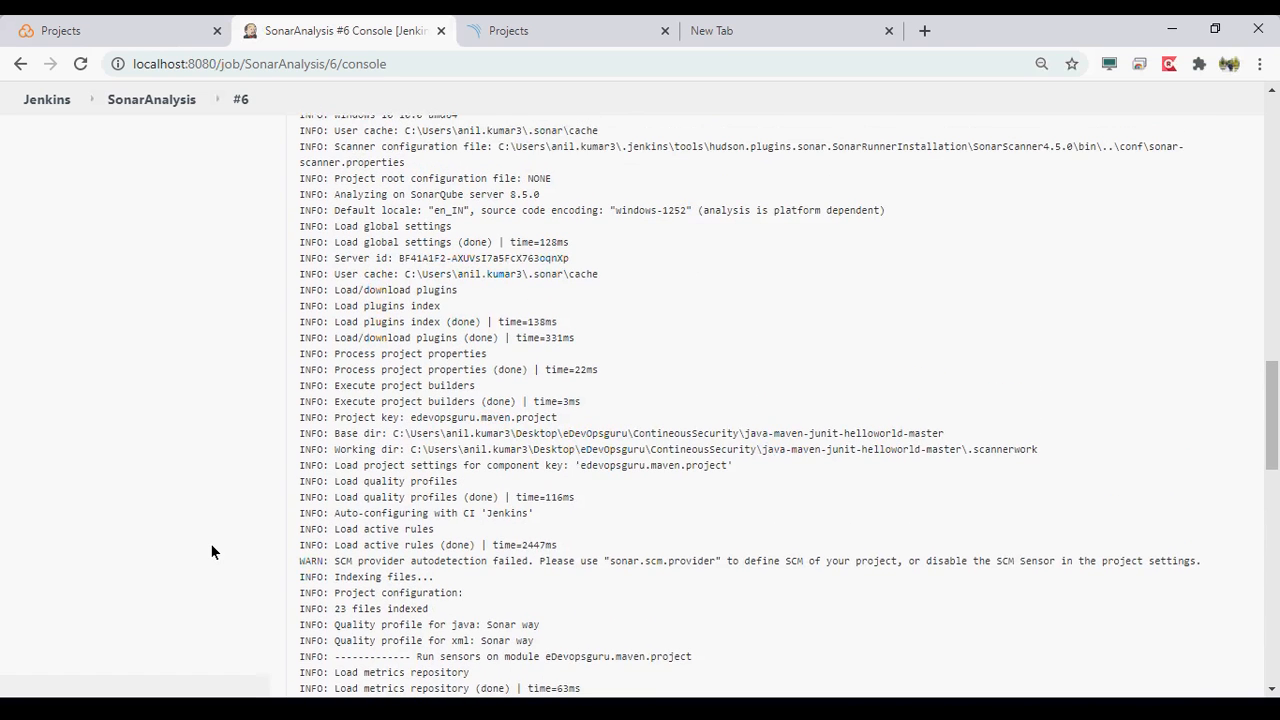
scroll(211, 547, up, 1)
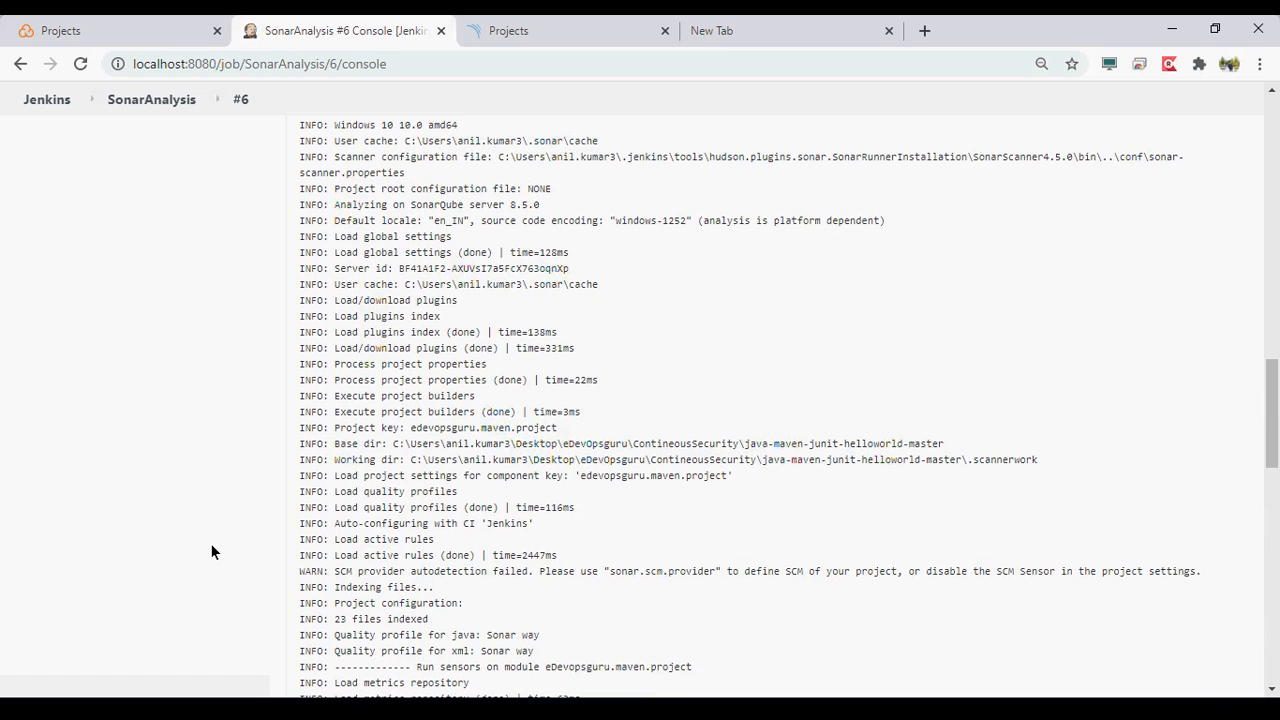
- Review the SonarAnalysis #6 log from the SonarQube scanner lines back up to the Maven clean and compile output
scroll(211, 551, up, 1)
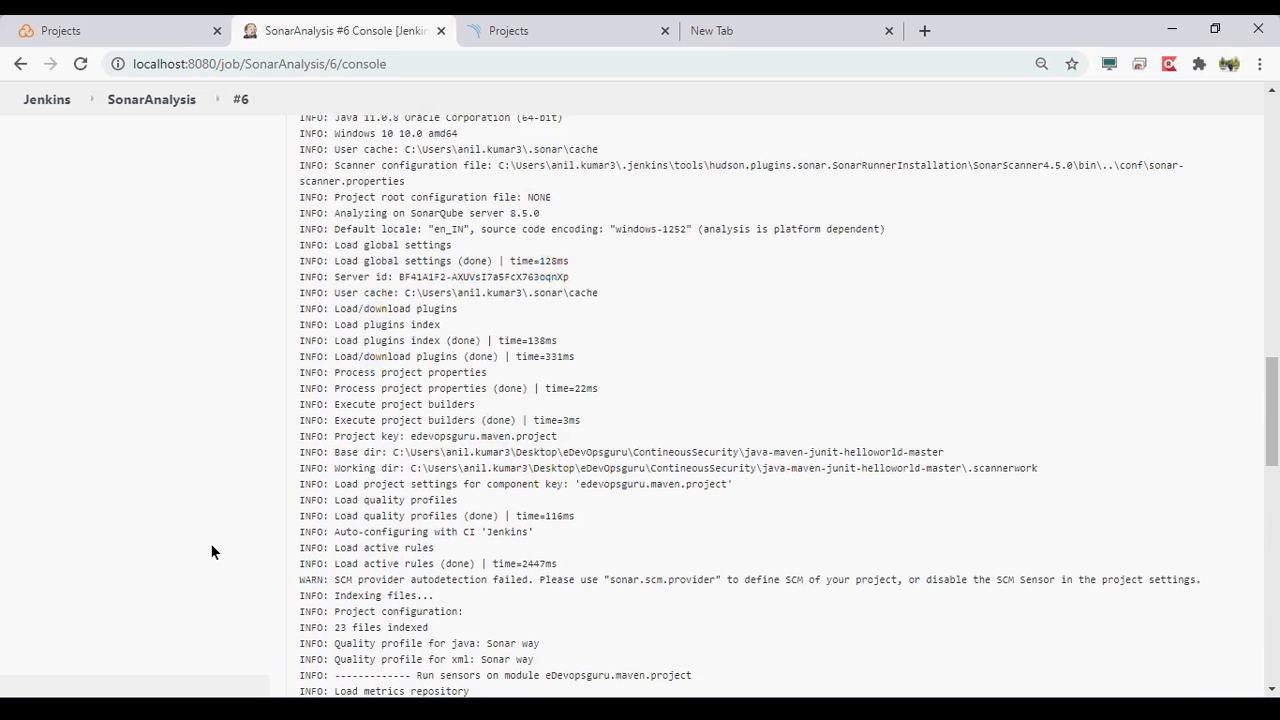
scroll(211, 545, up, 5)
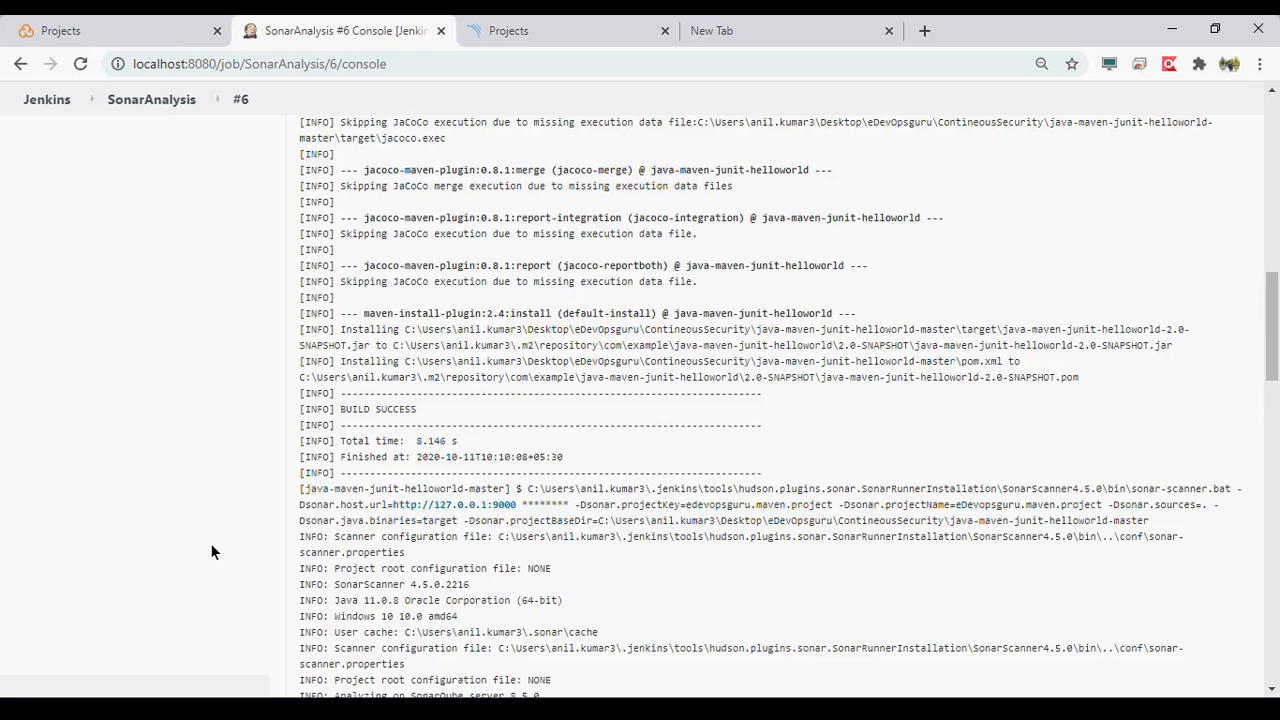
scroll(211, 545, up, 4)
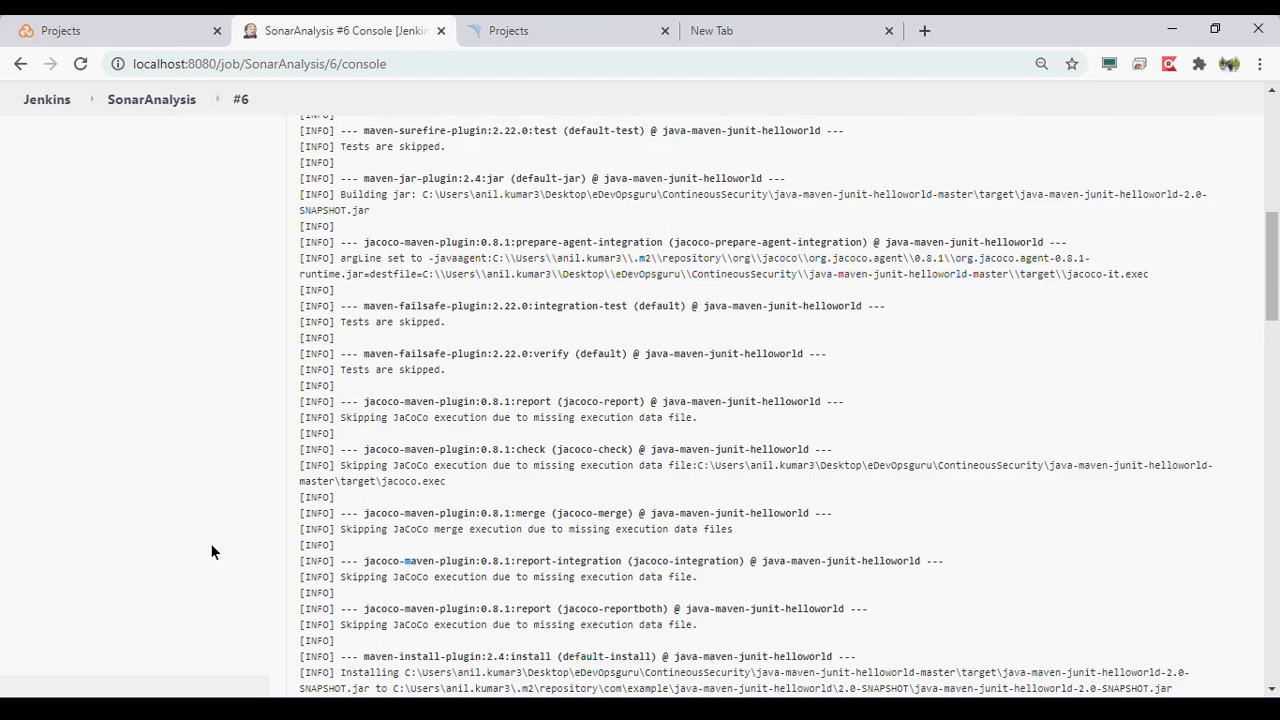
scroll(211, 547, up, 4)
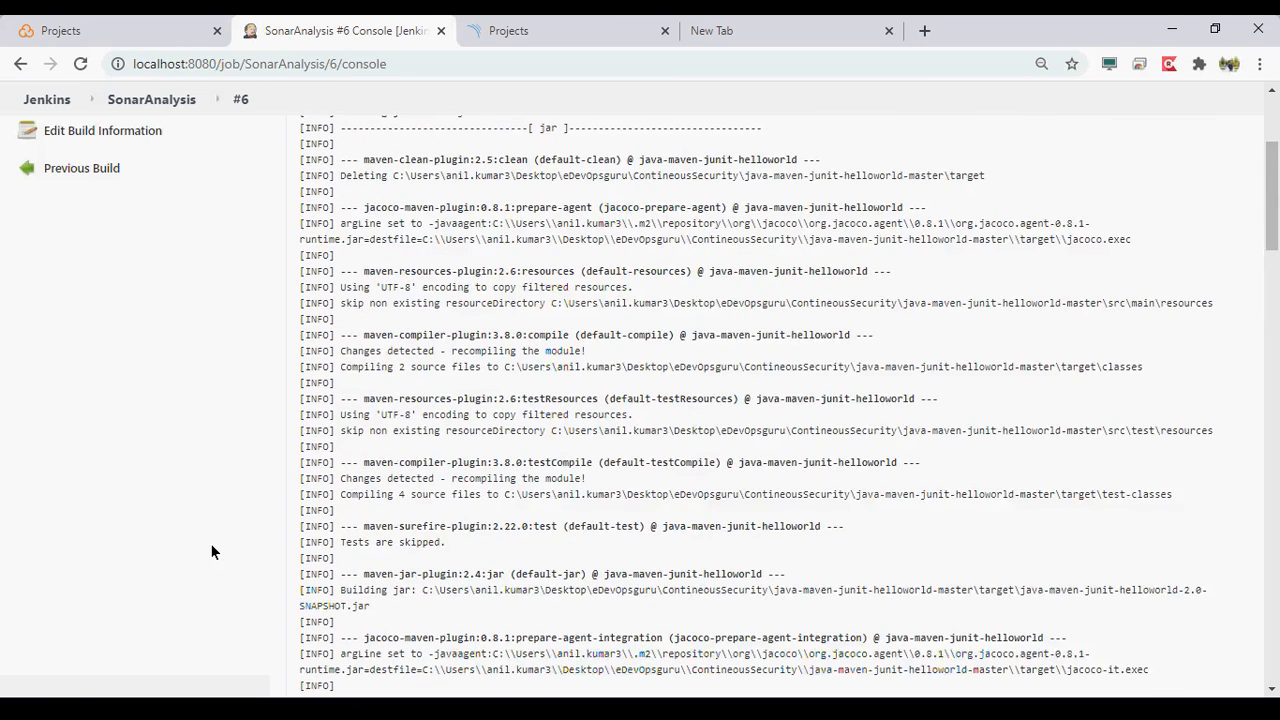
scroll(211, 545, up, 3)
- Return to the SonarAnalysis job page, look over its quality gate and build history, and open the job configuration
click(122, 136)
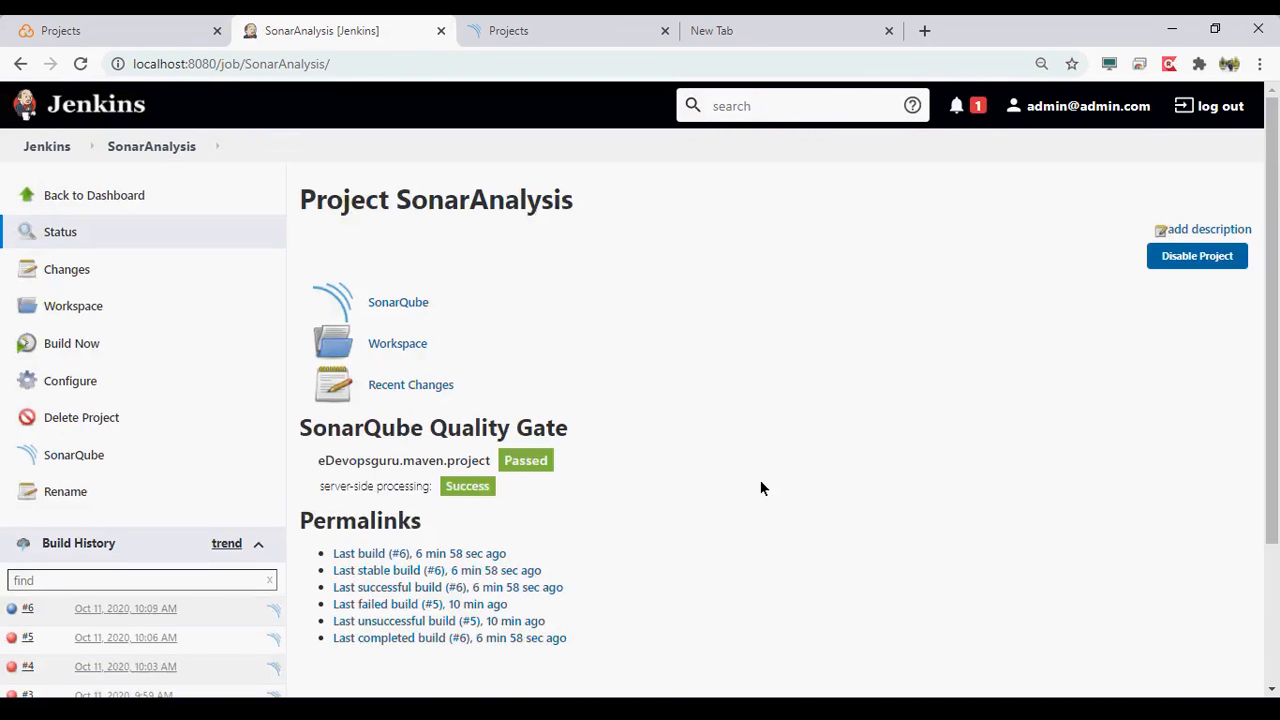
scroll(760, 480, down, 1)
scroll(760, 488, down, 1)
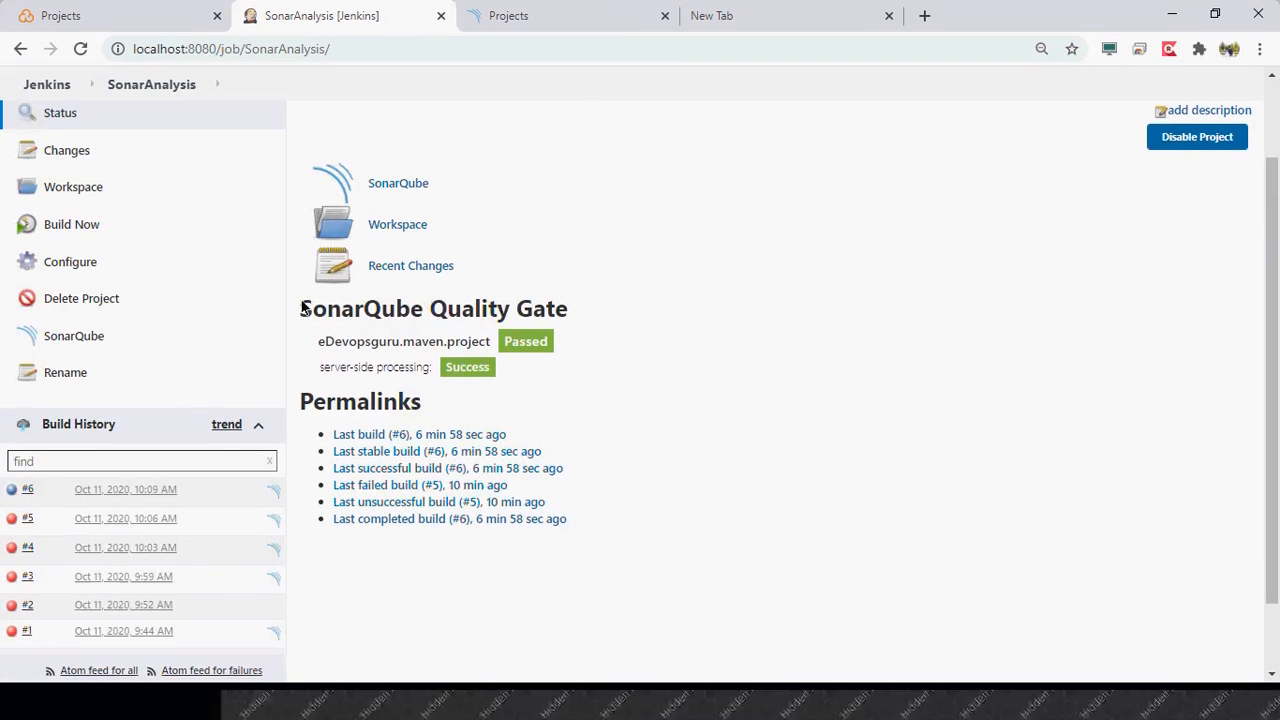
click(72, 283)
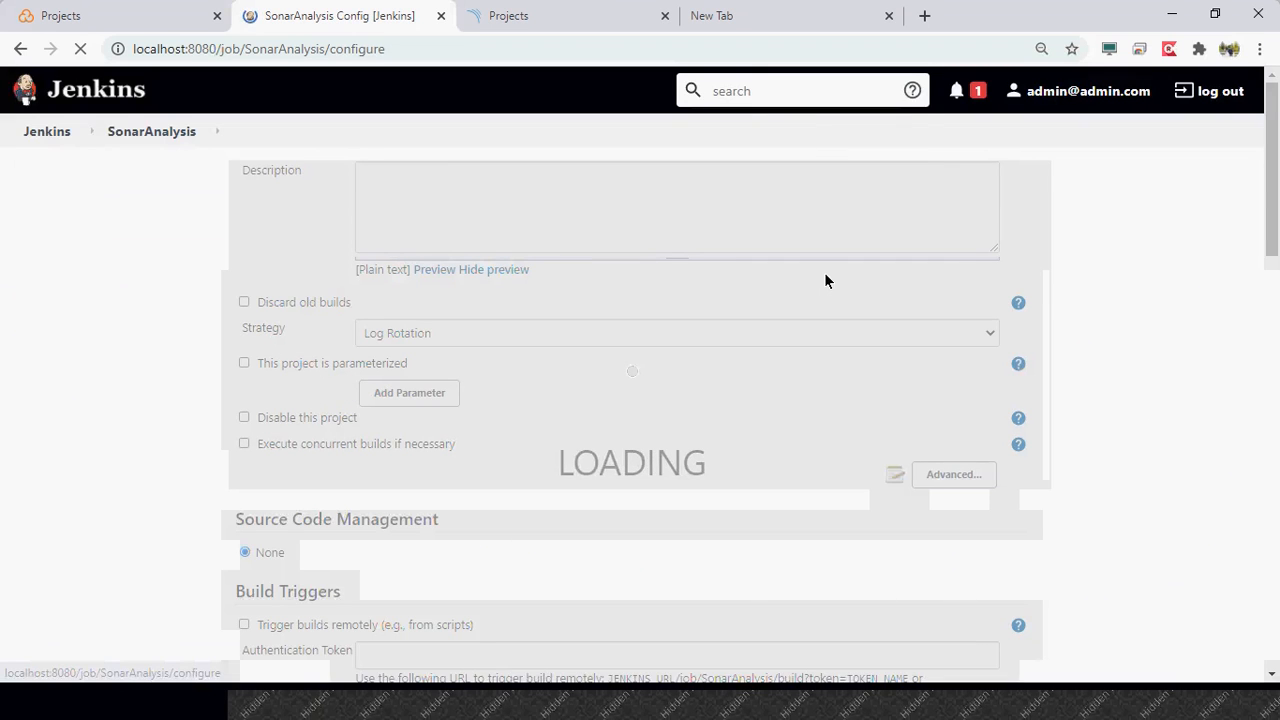
- Review the scanner's analysis properties and add the Quality Gates Sonarqube Plugin as a post-build action of the SonarAnalysis job
scroll(826, 280, down, 7)
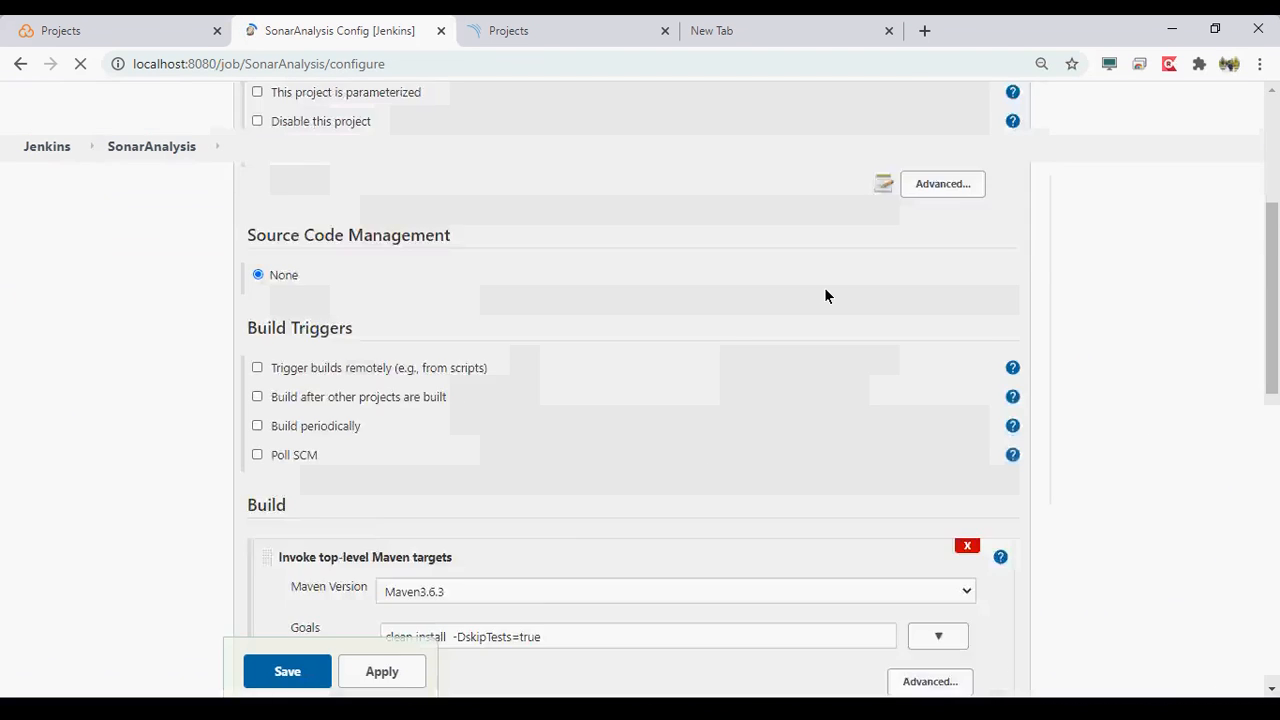
scroll(824, 290, down, 5)
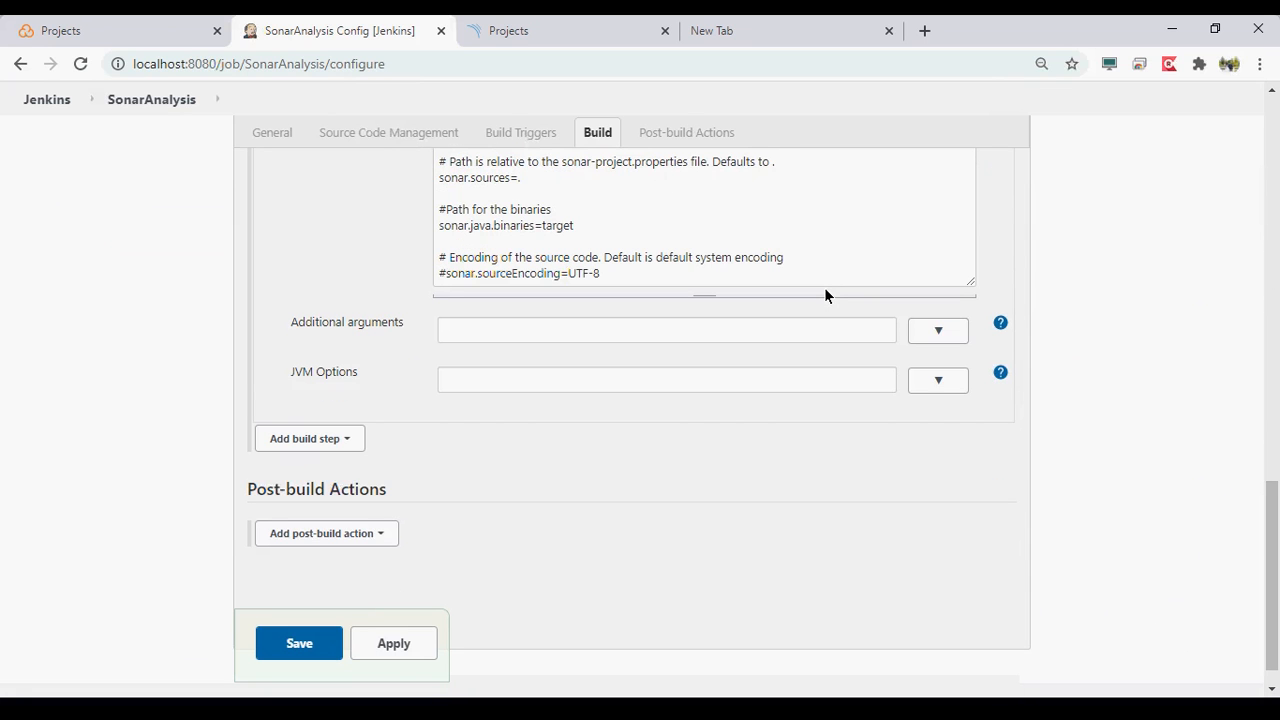
scroll(825, 289, down, 1)
scroll(825, 289, up, 2)
scroll(825, 295, up, 1)
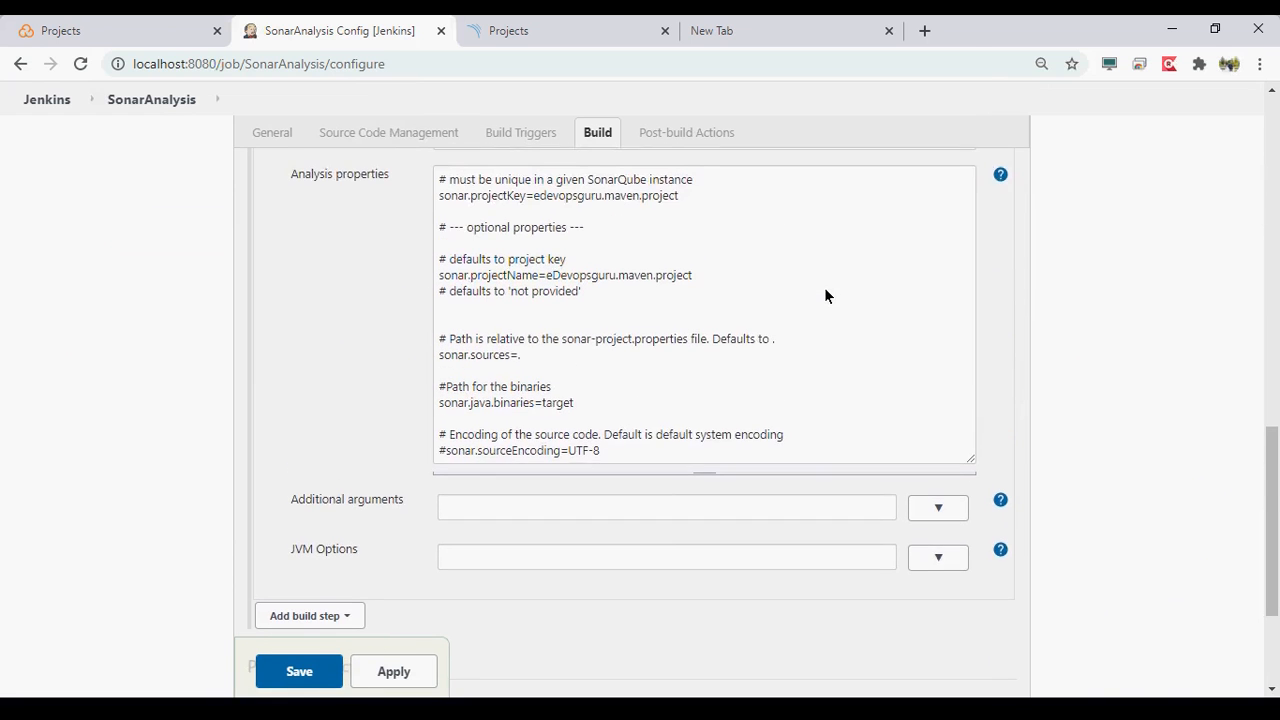
scroll(825, 295, down, 1)
scroll(826, 295, down, 2)
click(328, 499)
click(402, 447)
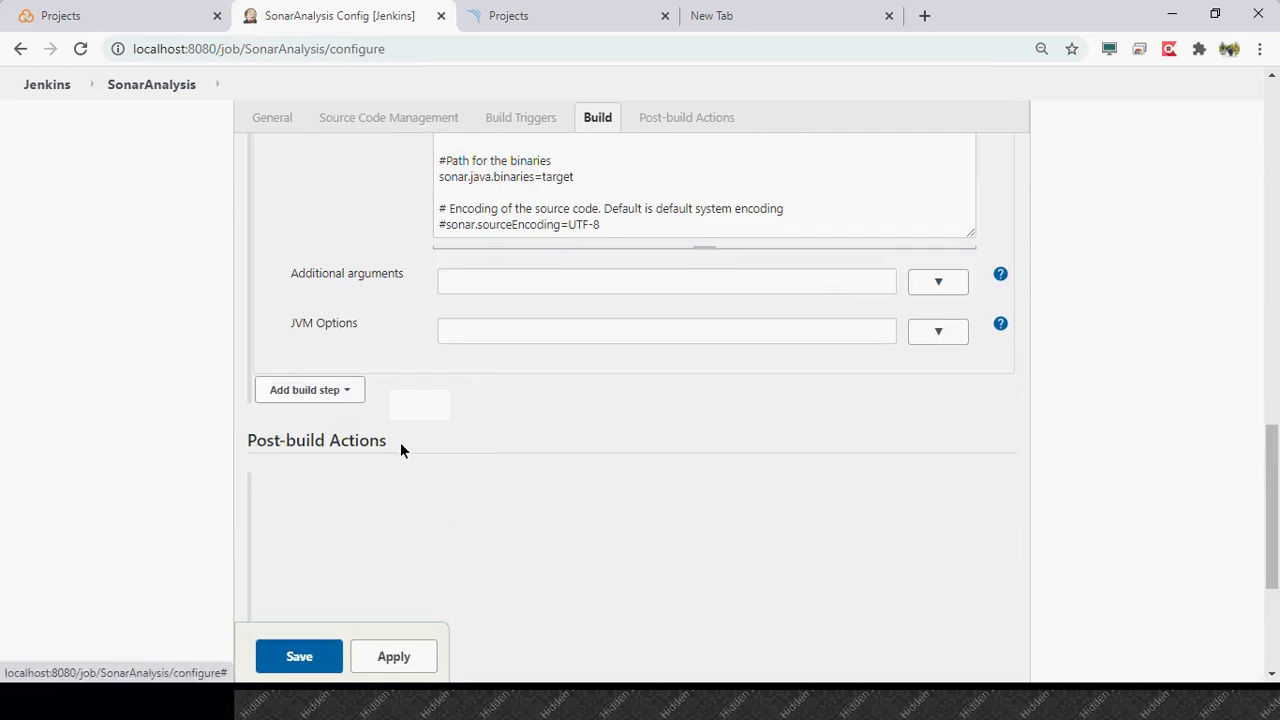
scroll(193, 454, down, 1)
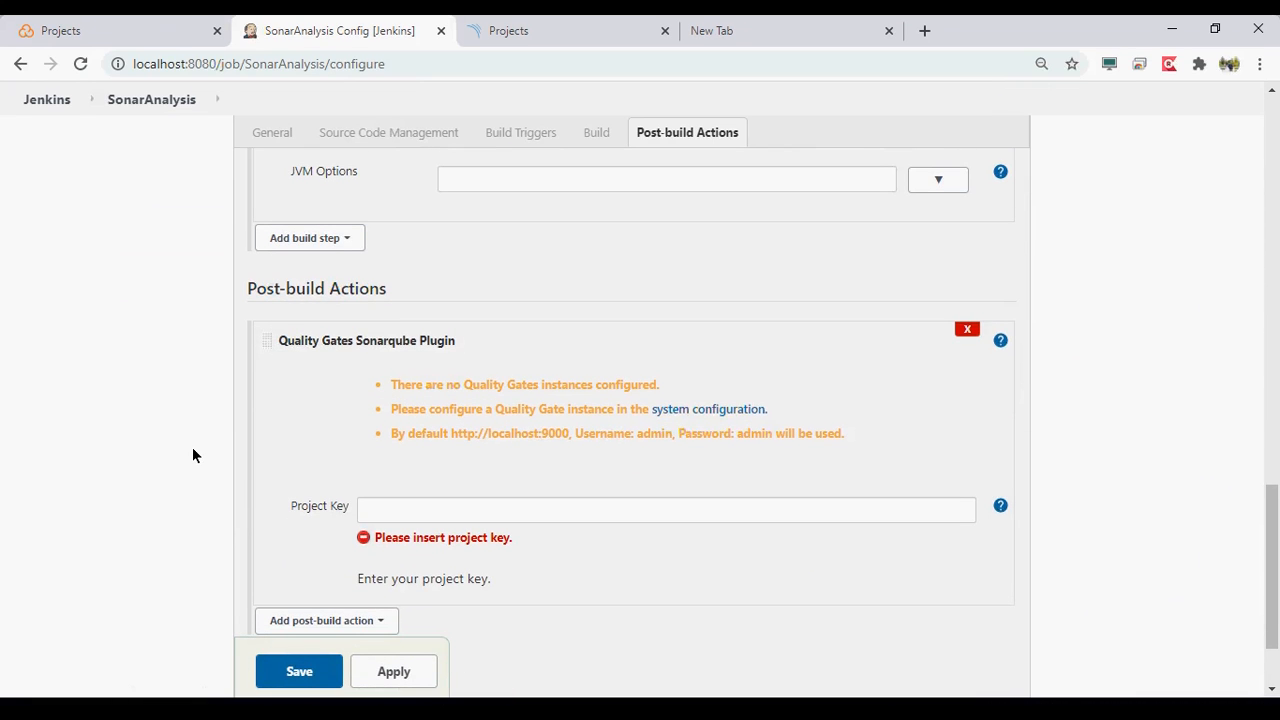
- Try to save the job with project key edevopsguru.maven.project, copied from the analysis properties, and return to the SonarAnalysis page
scroll(393, 519, up, 2)
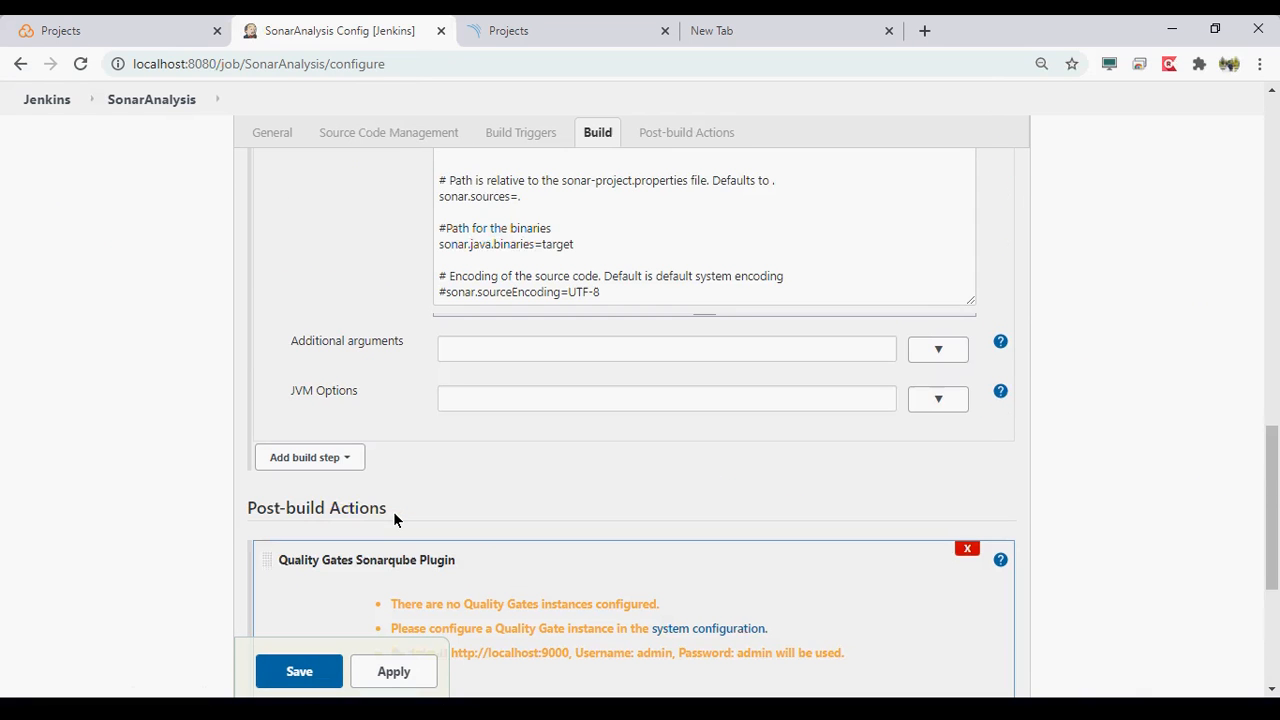
scroll(394, 514, up, 3)
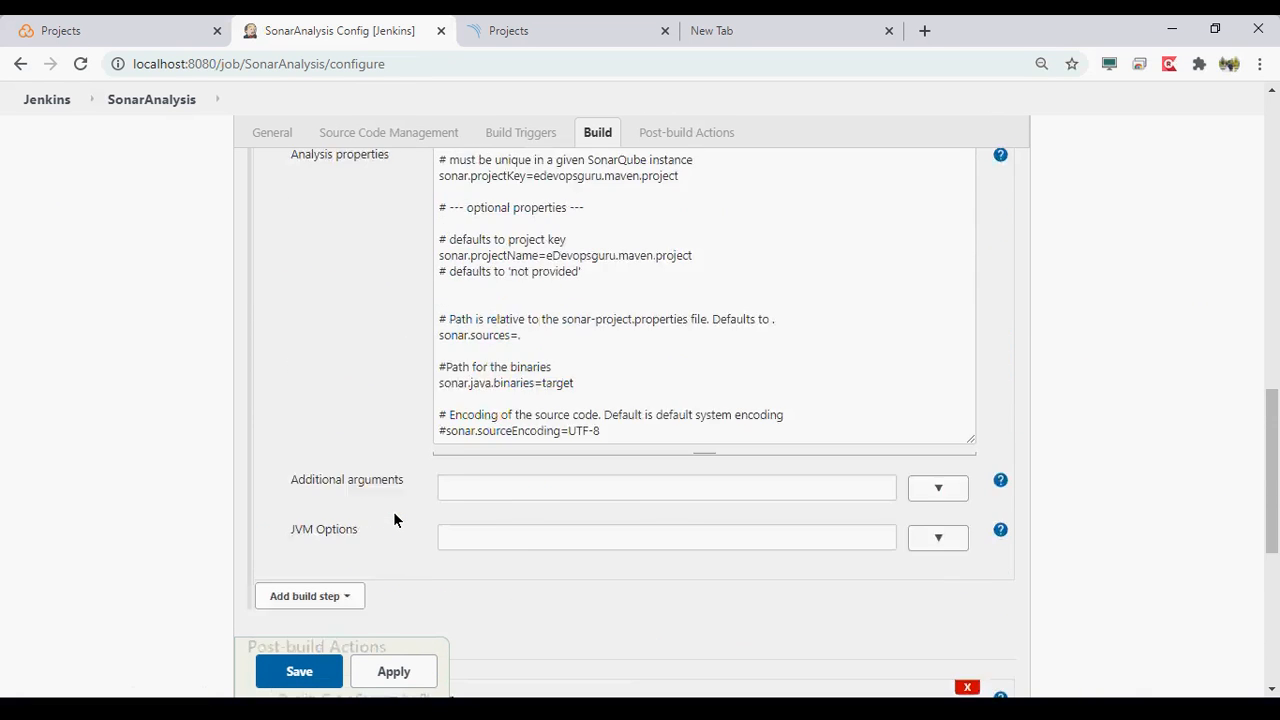
double_click(662, 284)
key(ctrl+c)
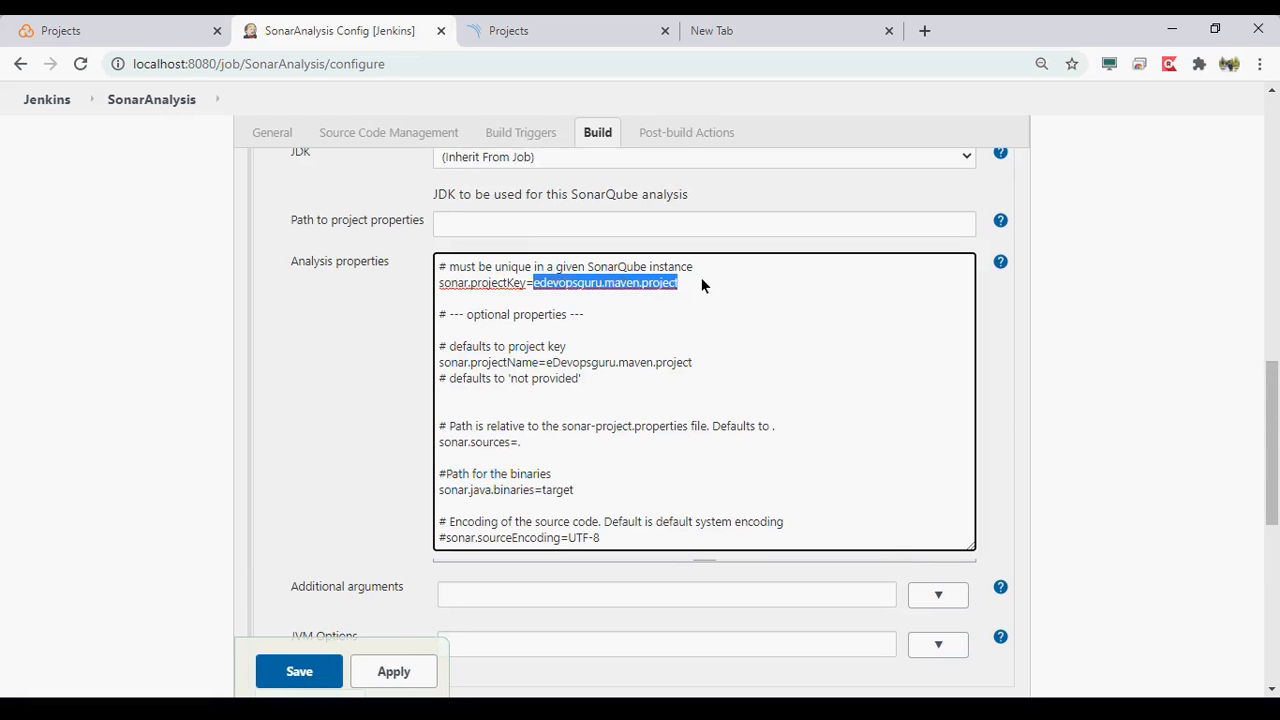
scroll(701, 277, down, 6)
click(610, 415)
key(ctrl+v)
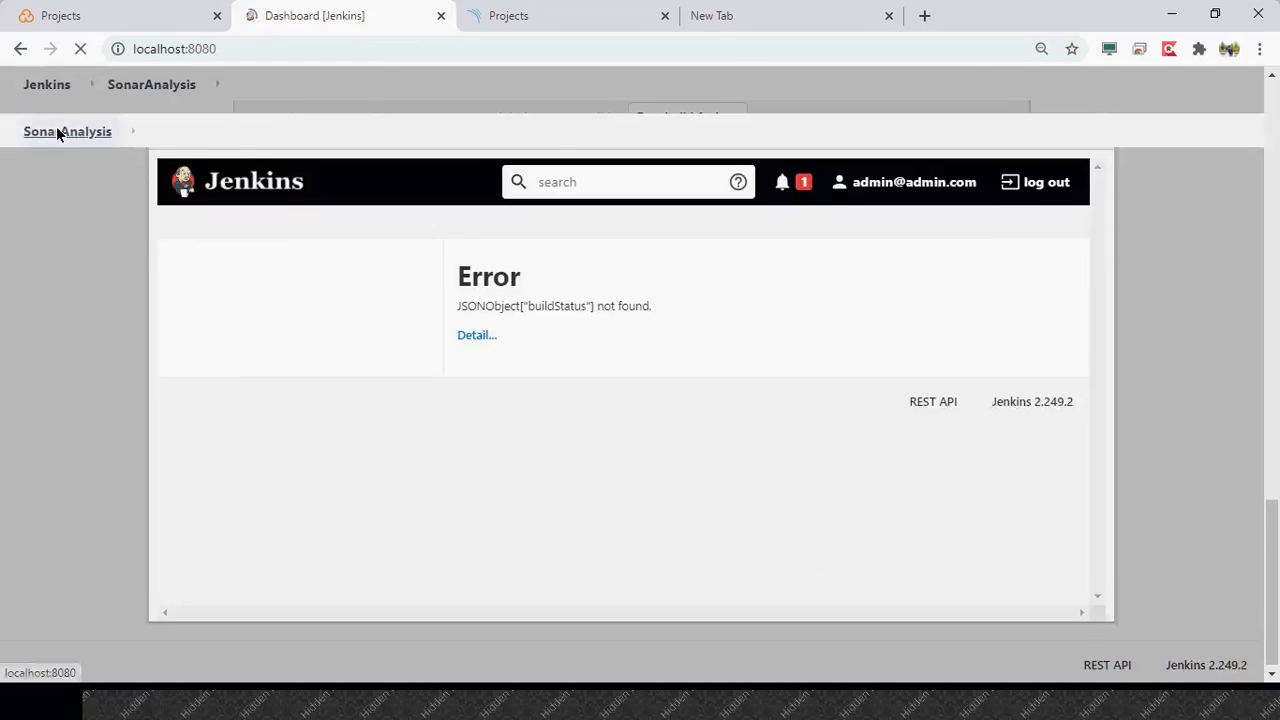
click(517, 266)
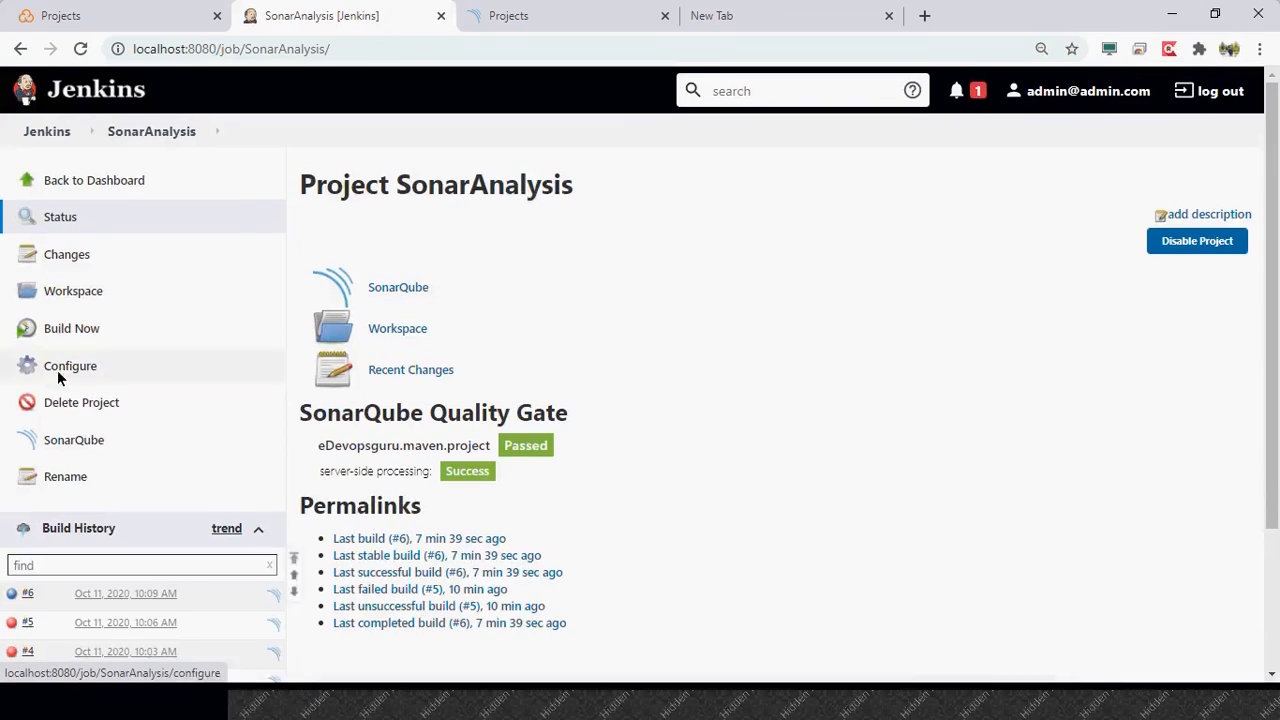
- Reopen the SonarAnalysis configuration and add the Quality Gates Sonarqube Plugin post-build action again
click(60, 381)
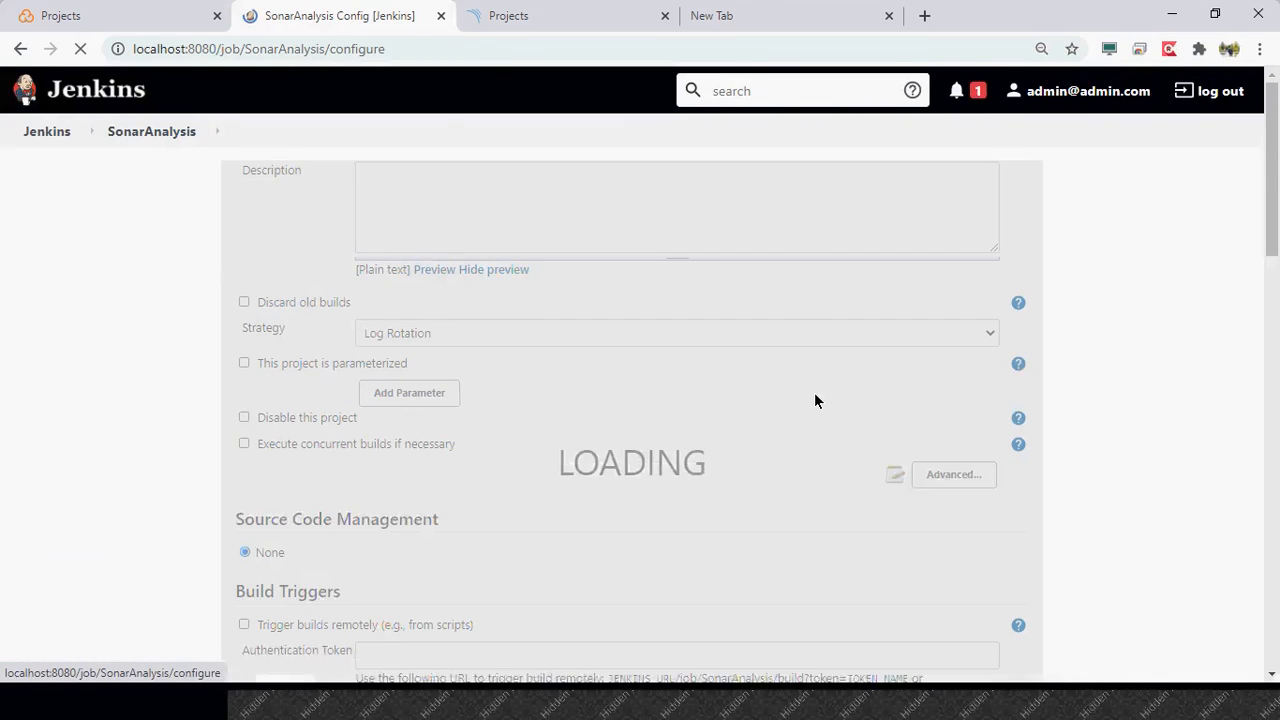
scroll(814, 408, down, 15)
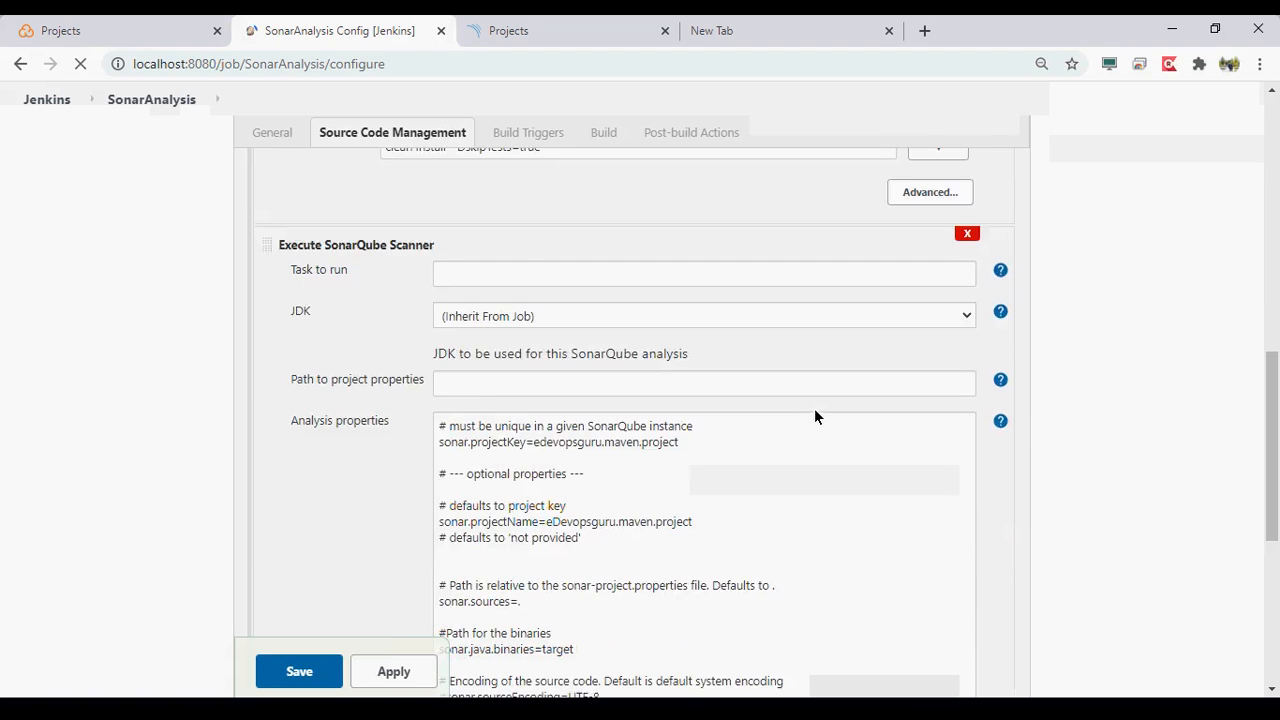
scroll(815, 410, down, 5)
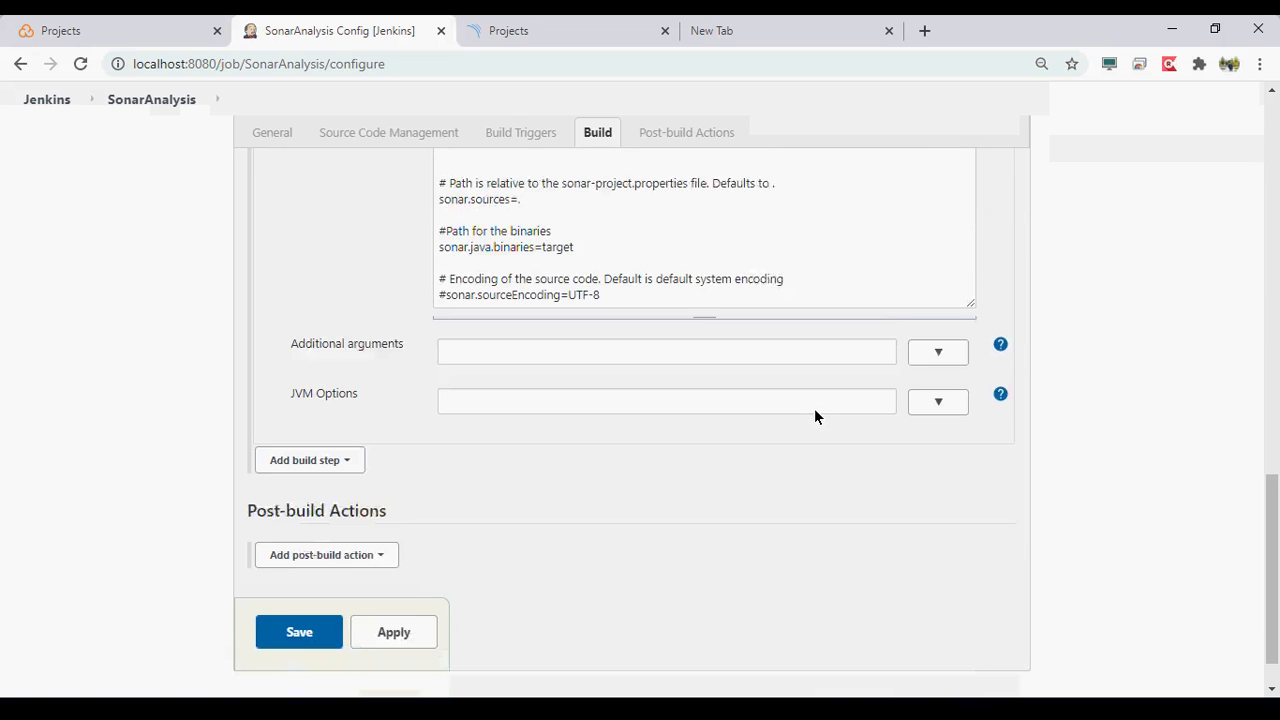
click(327, 514)
click(391, 452)
scroll(588, 485, down, 2)
scroll(588, 485, down, 1)
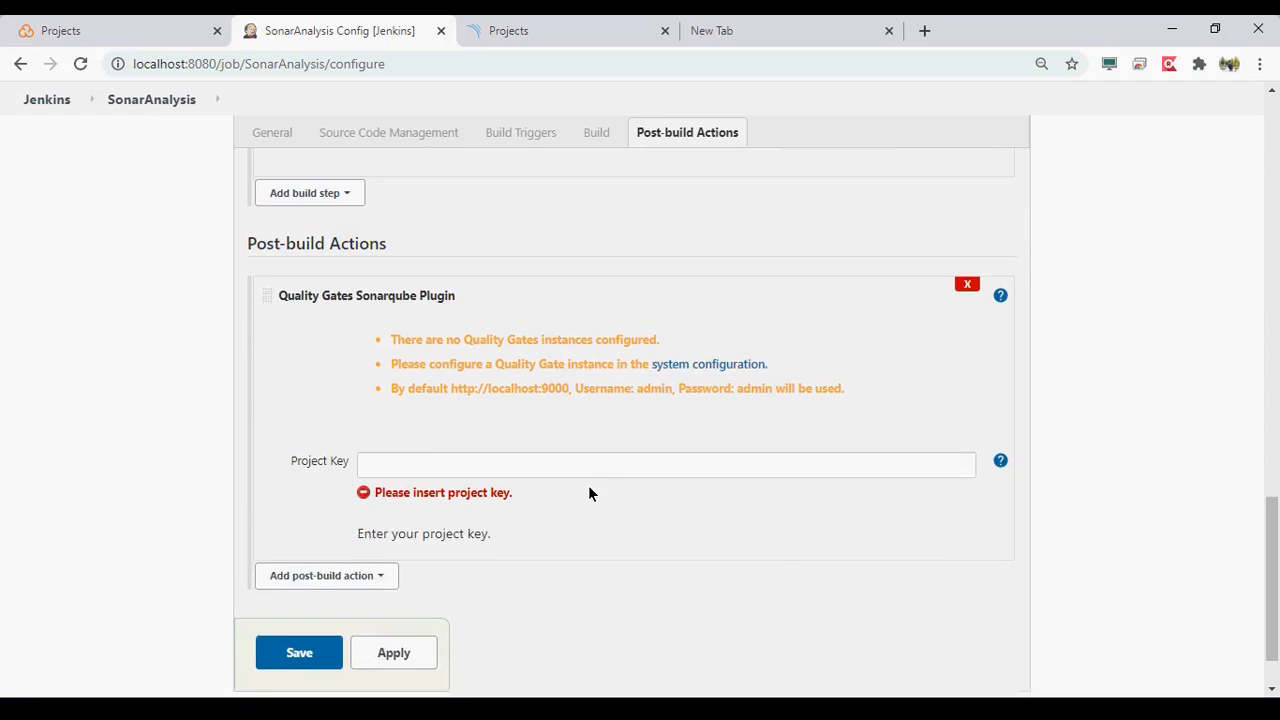
click(703, 340)
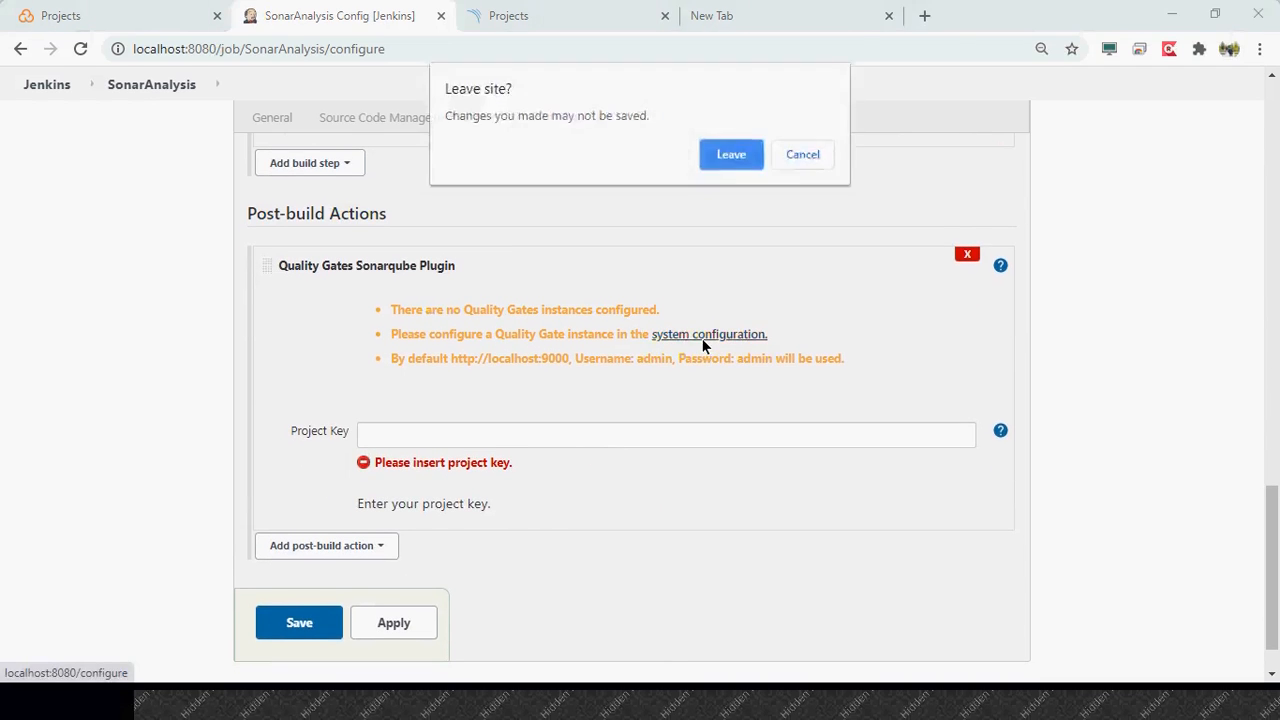
click(728, 153)
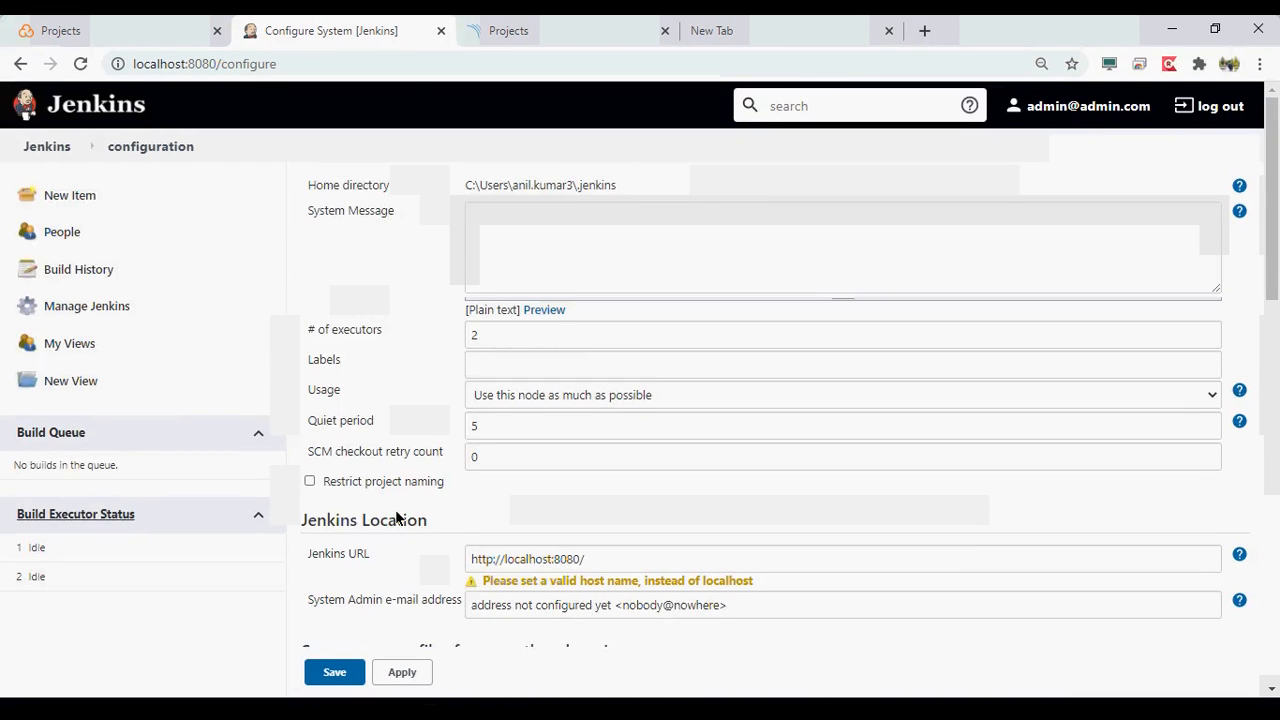
scroll(396, 517, down, 1)
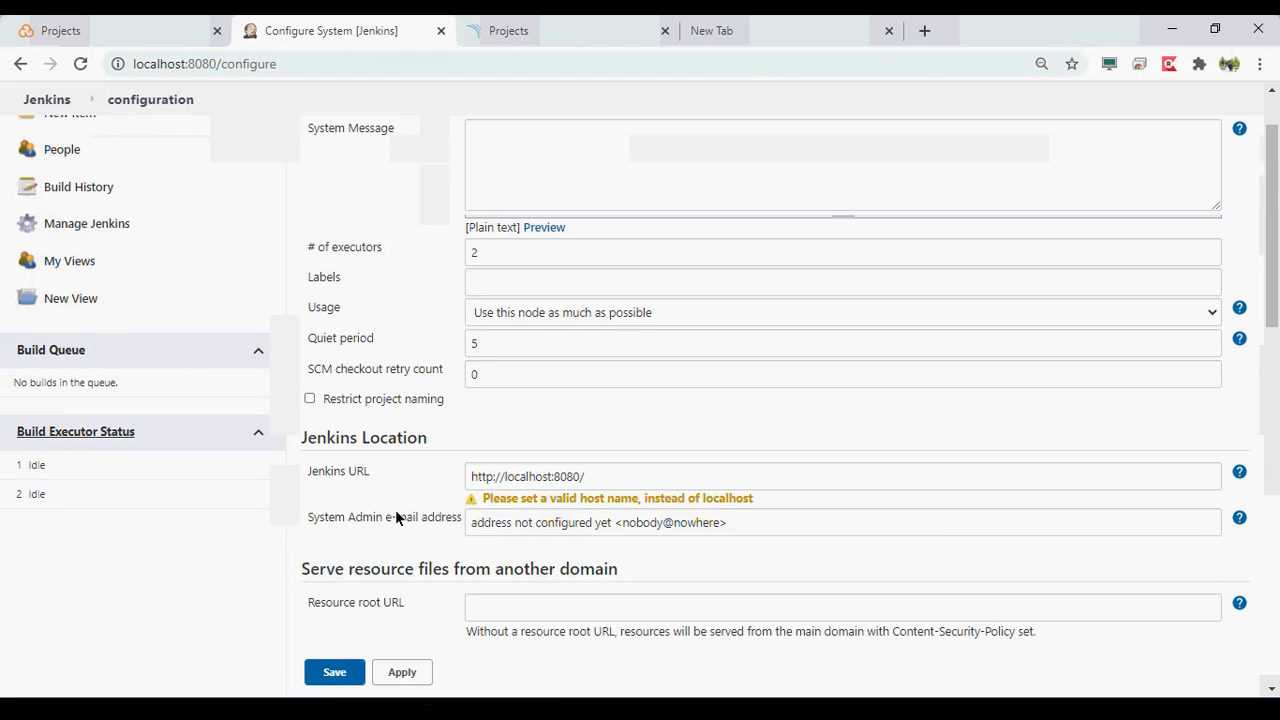
scroll(396, 517, down, 3)
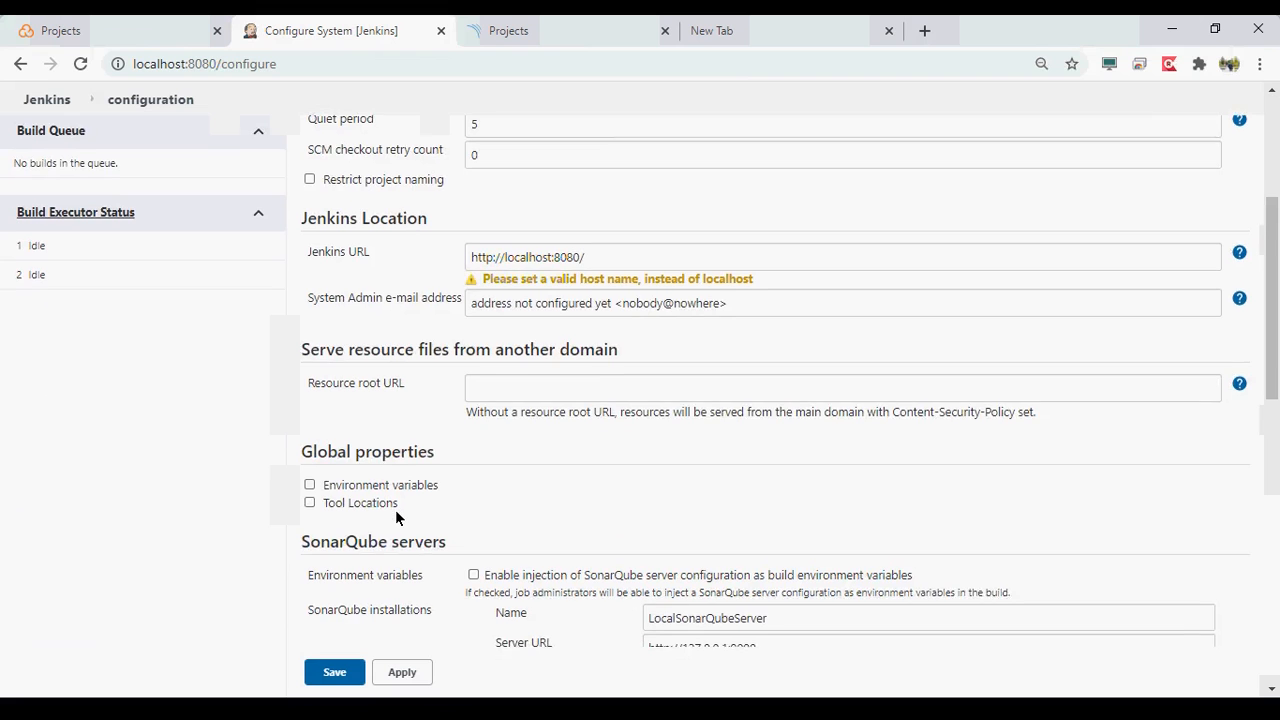
scroll(396, 517, down, 1)
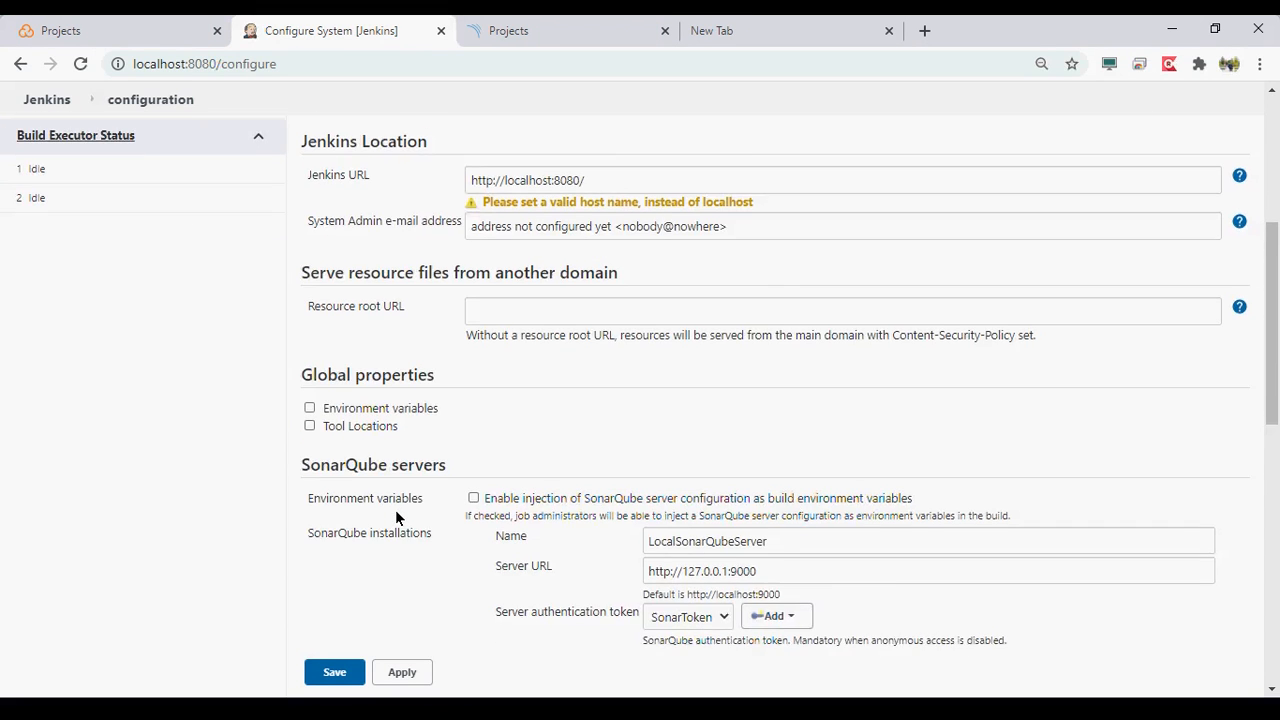
scroll(396, 517, down, 2)
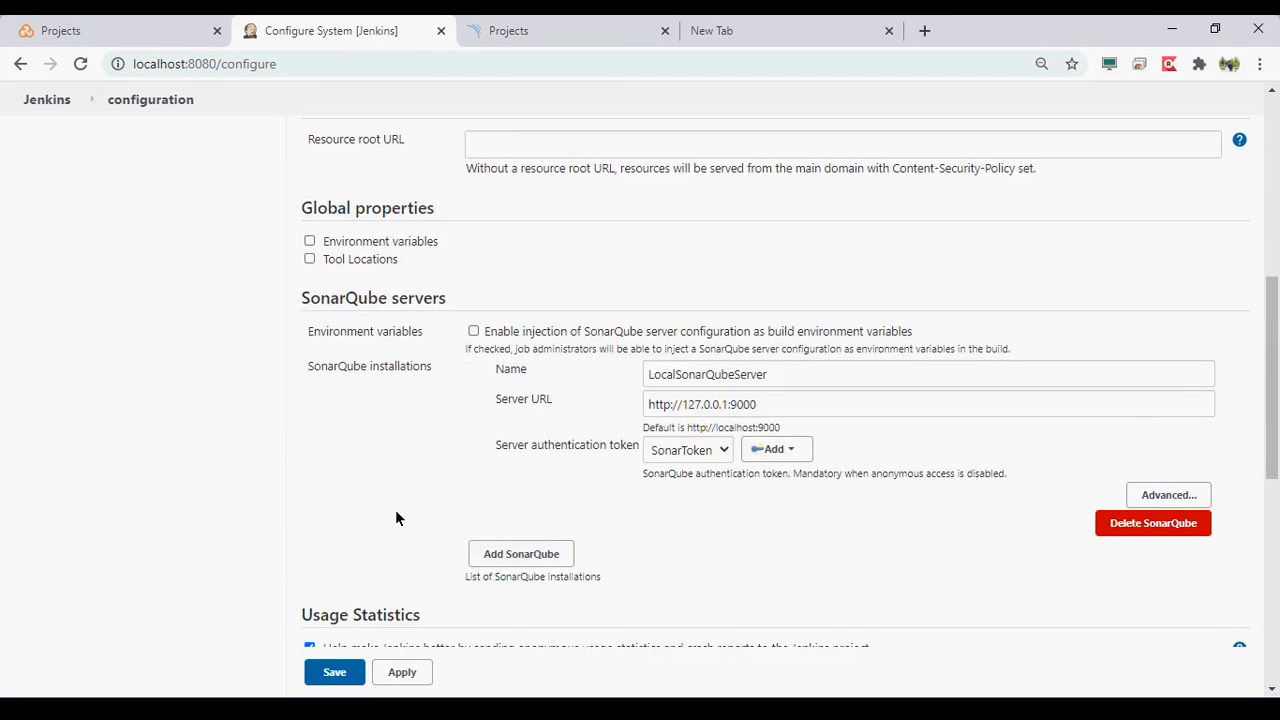
scroll(396, 517, down, 1)
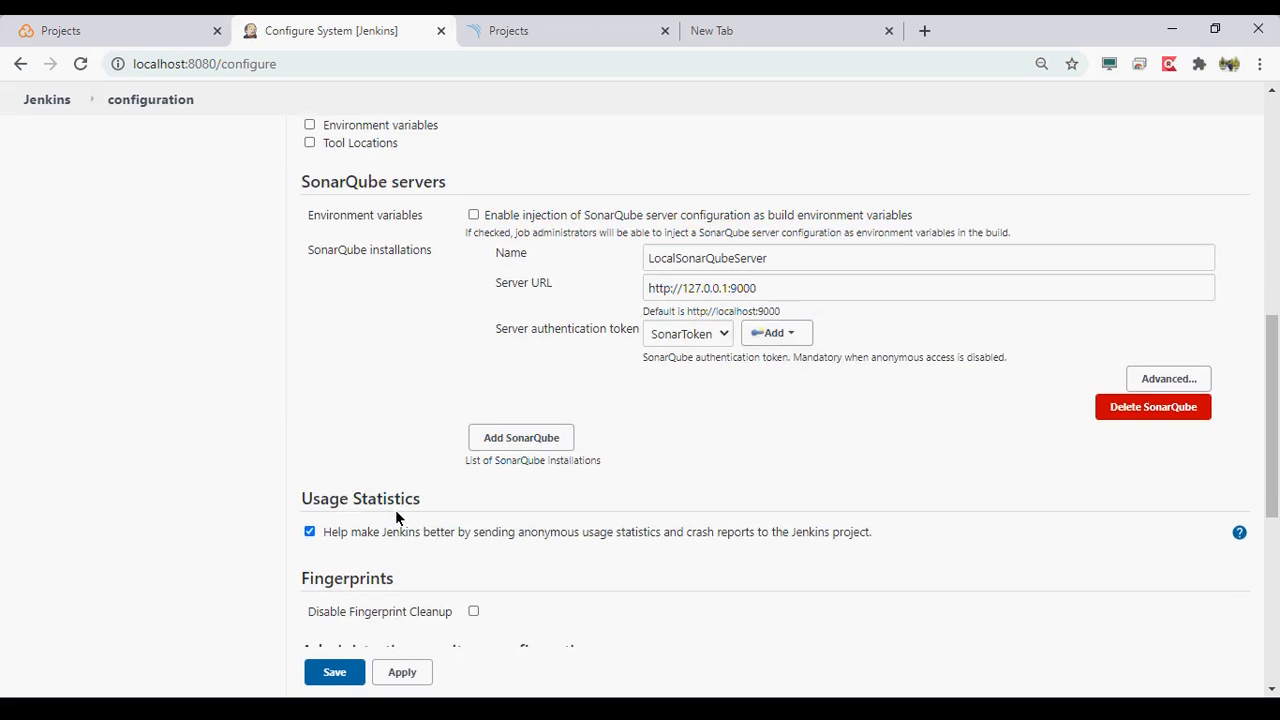
scroll(396, 517, down, 1)
scroll(396, 513, down, 1)
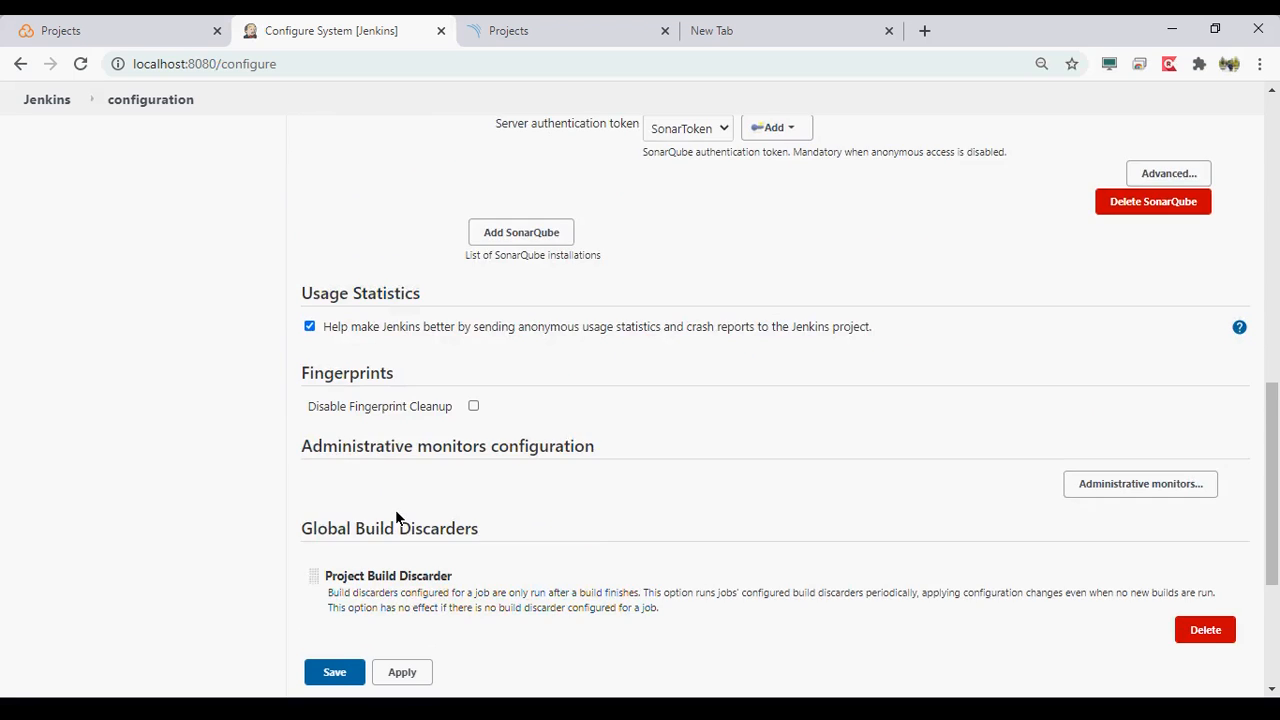
scroll(396, 517, down, 1)
scroll(396, 517, down, 2)
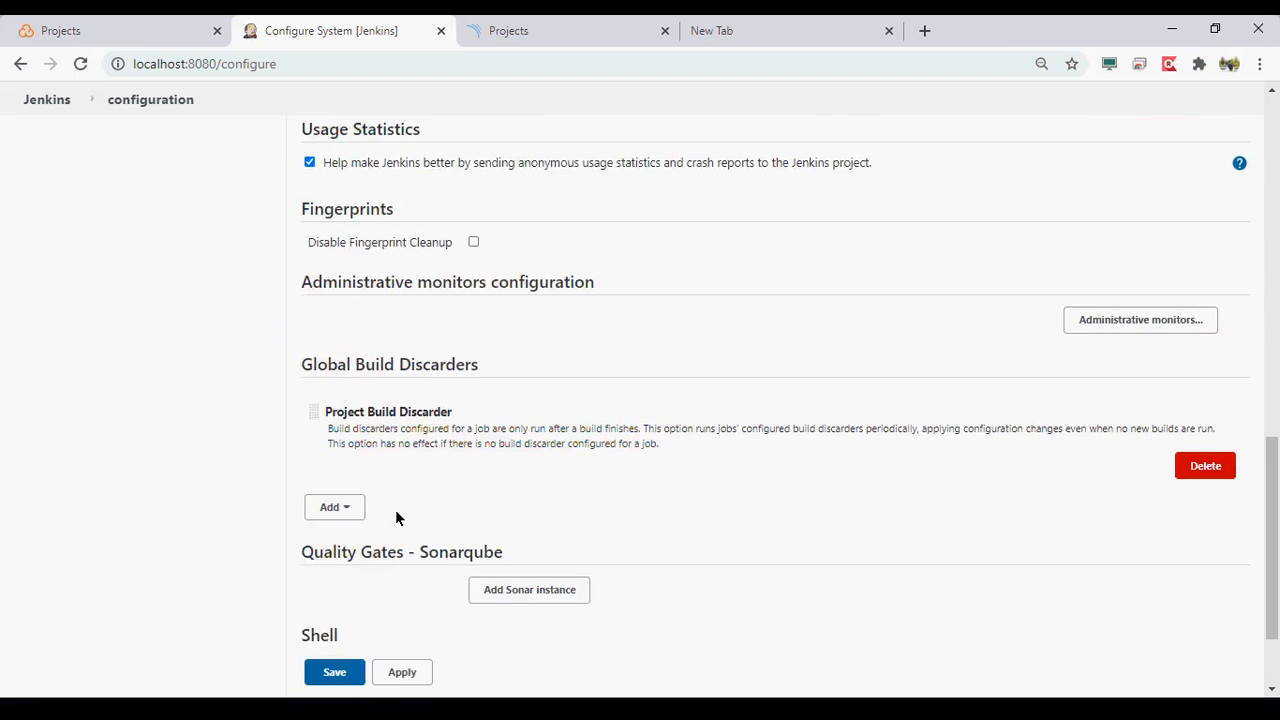
click(534, 477)
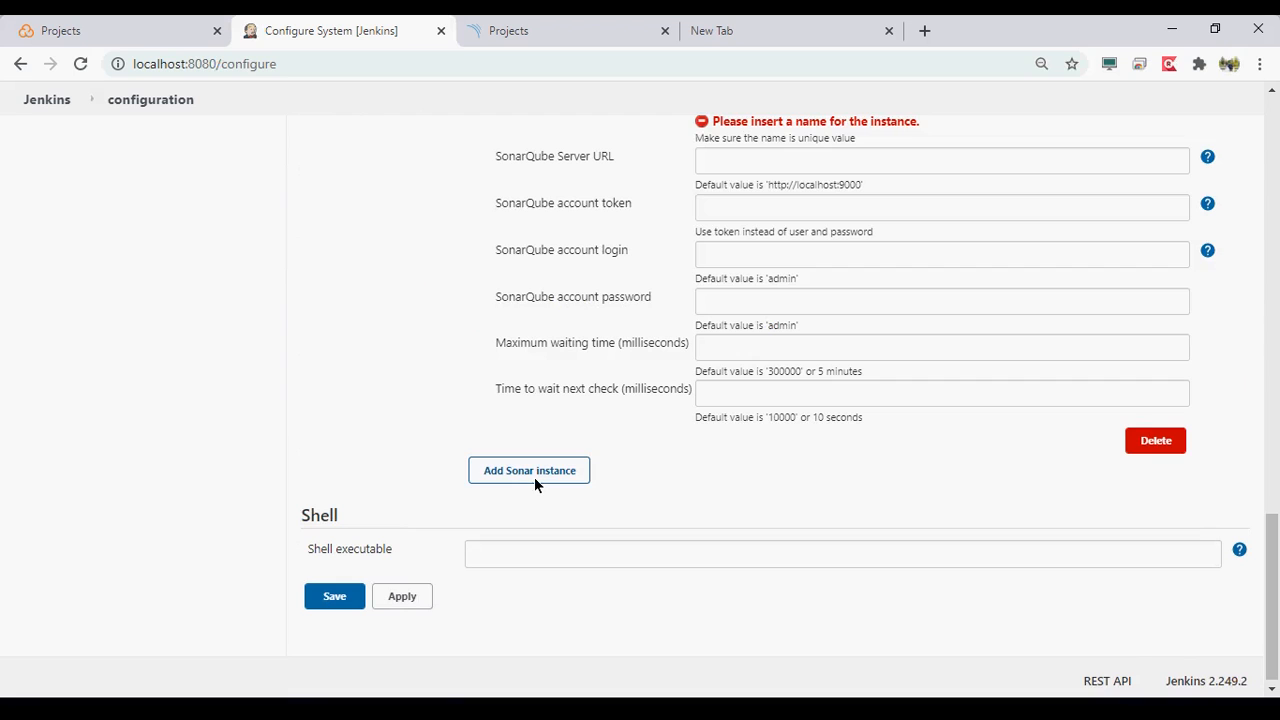
scroll(593, 359, up, 3)
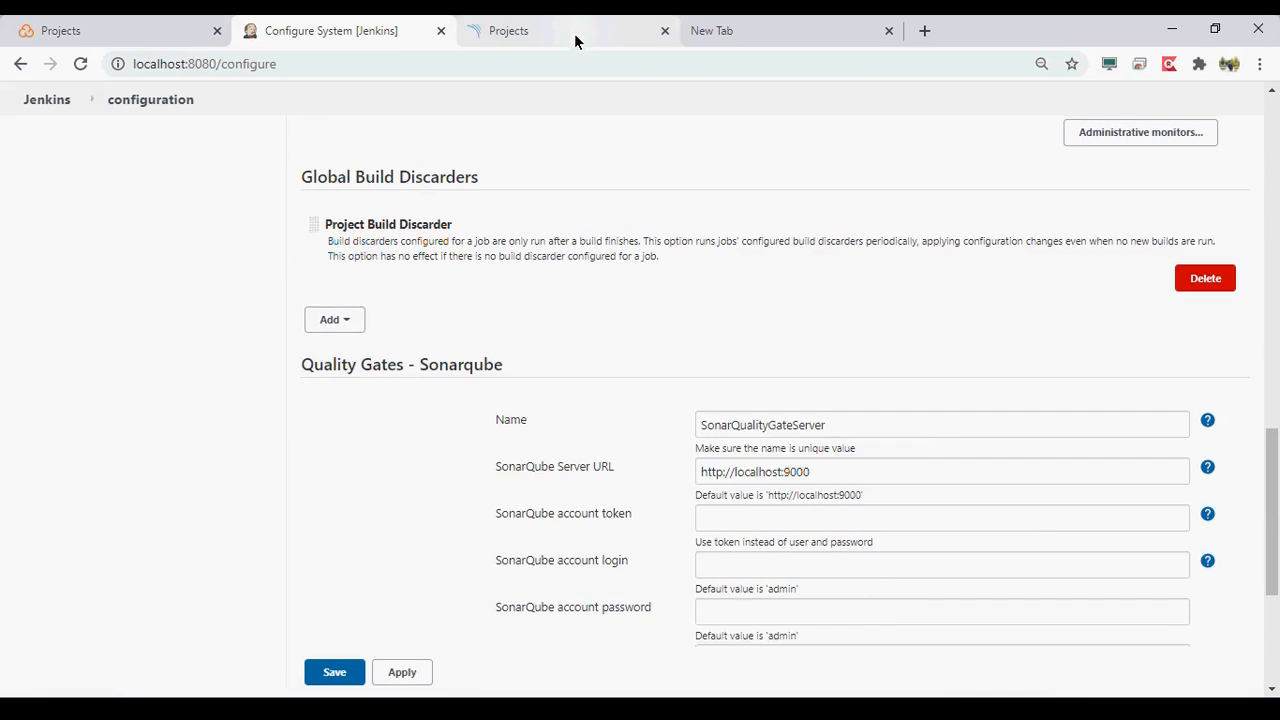
- In SonarQube's account security settings, generate a user token named sonarQualityToken and copy its value
click(574, 28)
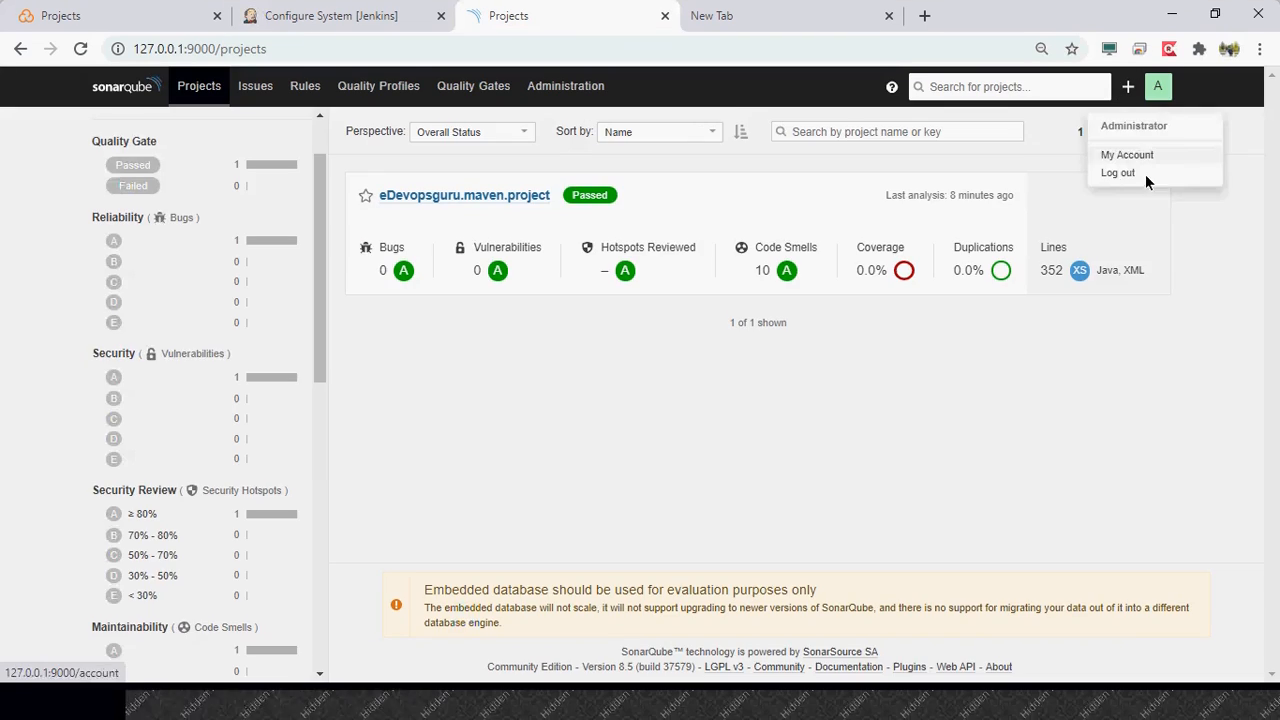
click(1127, 155)
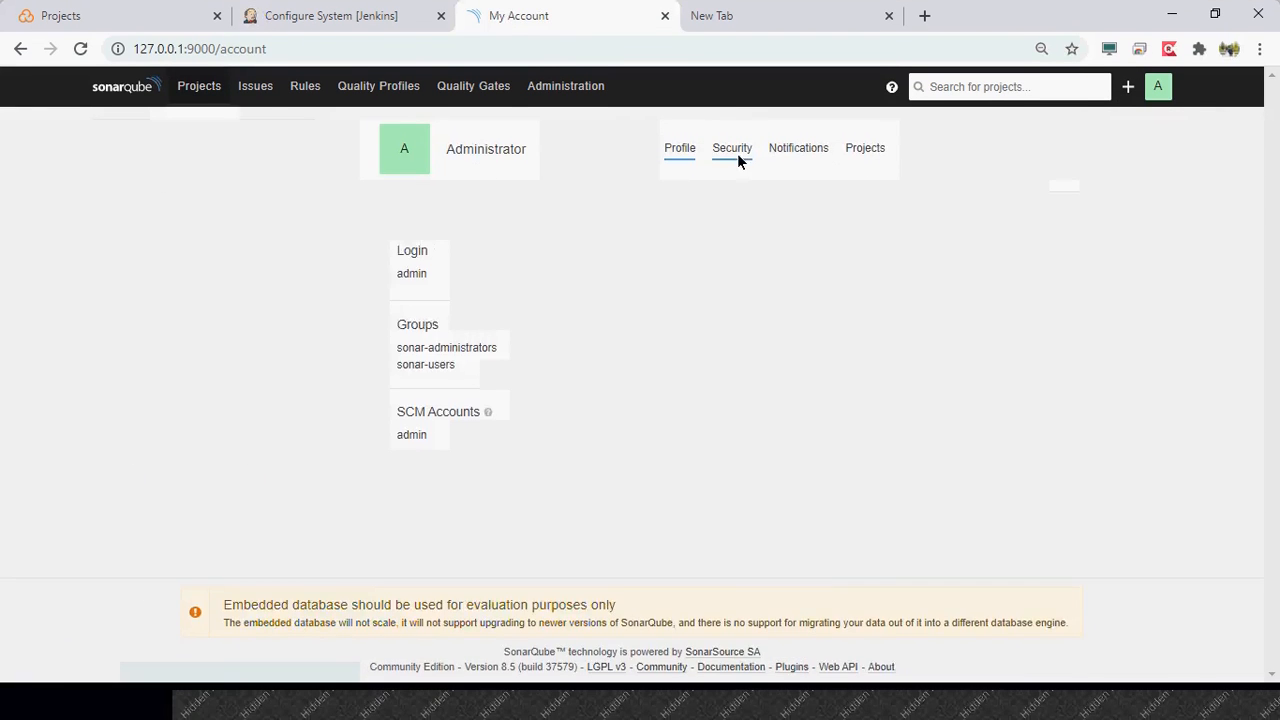
click(737, 153)
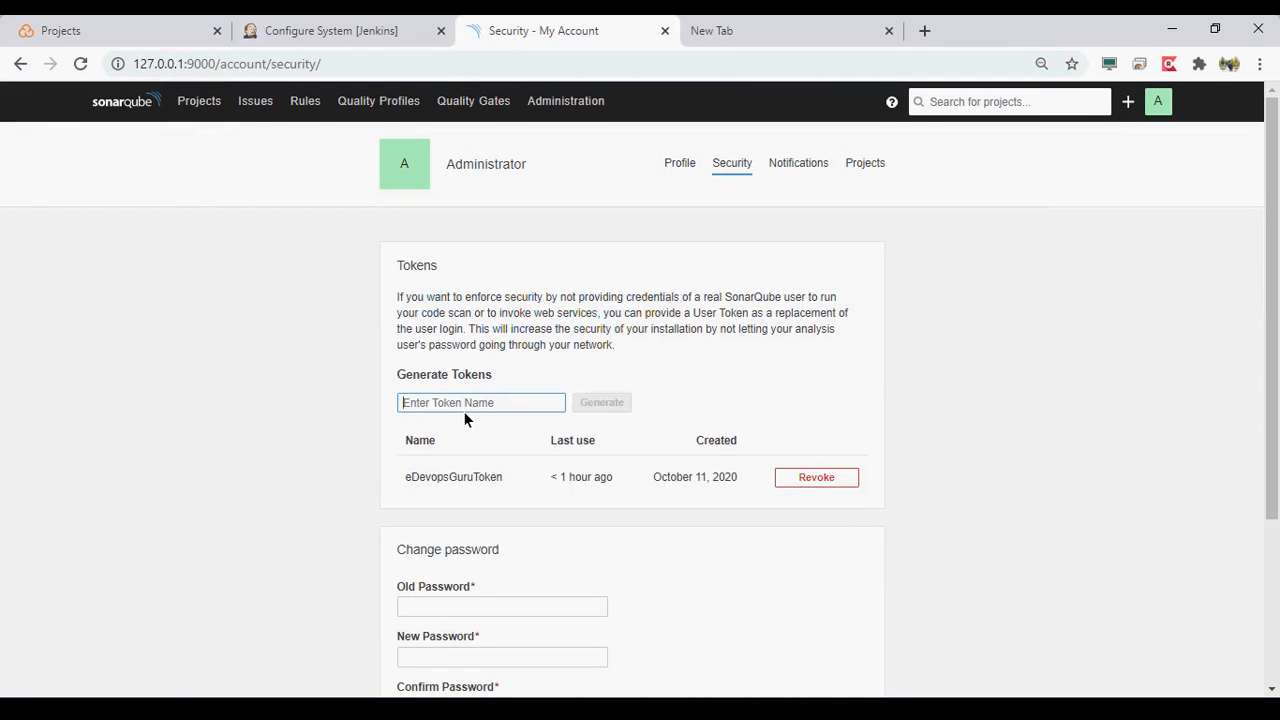
text(sonarqu)
key(BackSpace)
key(BackSpace)
text(Quality)
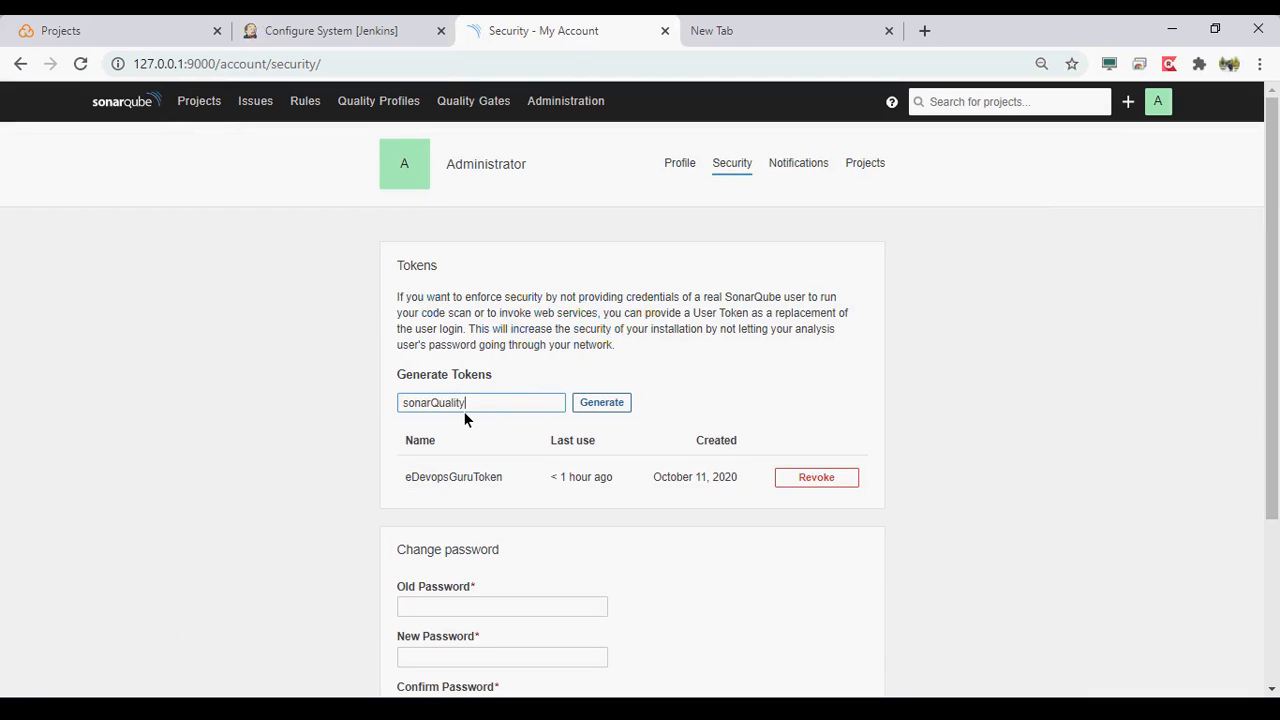
text(Token)
click(590, 404)
click(443, 500)
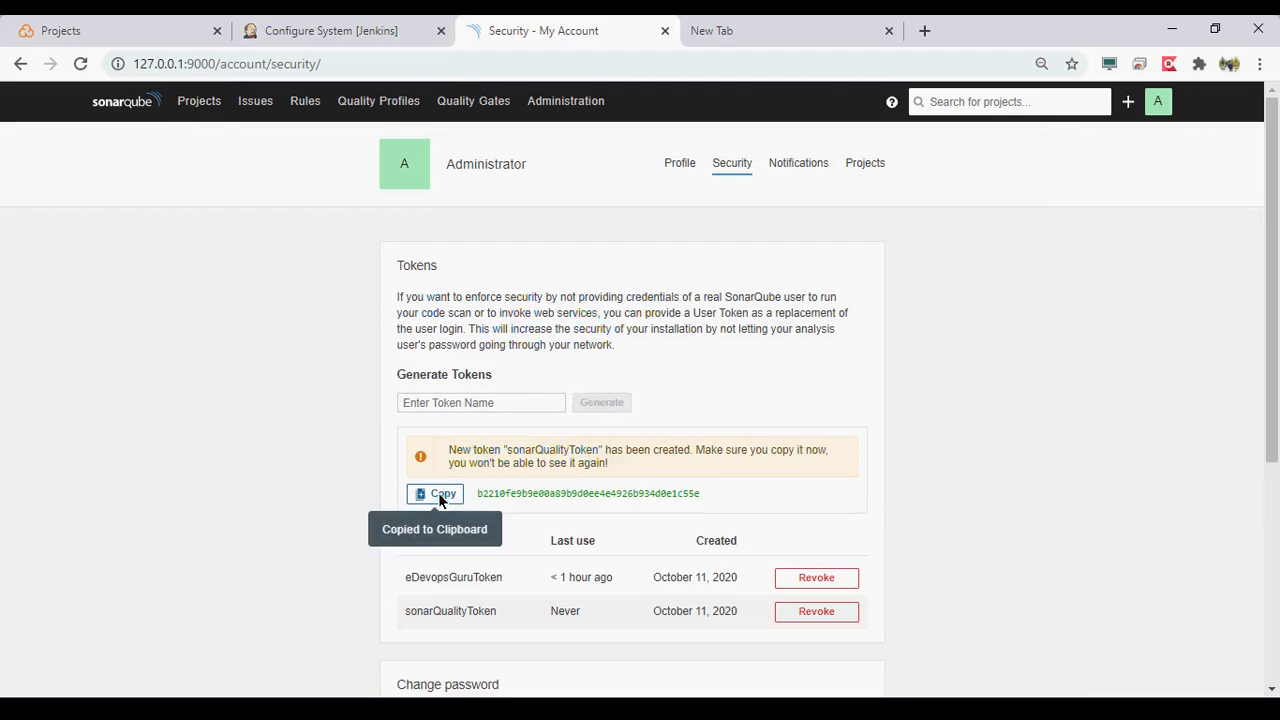
- In the Jenkins system configuration, paste the SonarQube account token into the SonarQualityGateServer instance and save the configuration
click(330, 35)
click(785, 522)
key(ctrl+v)
click(427, 492)
scroll(428, 490, down, 1)
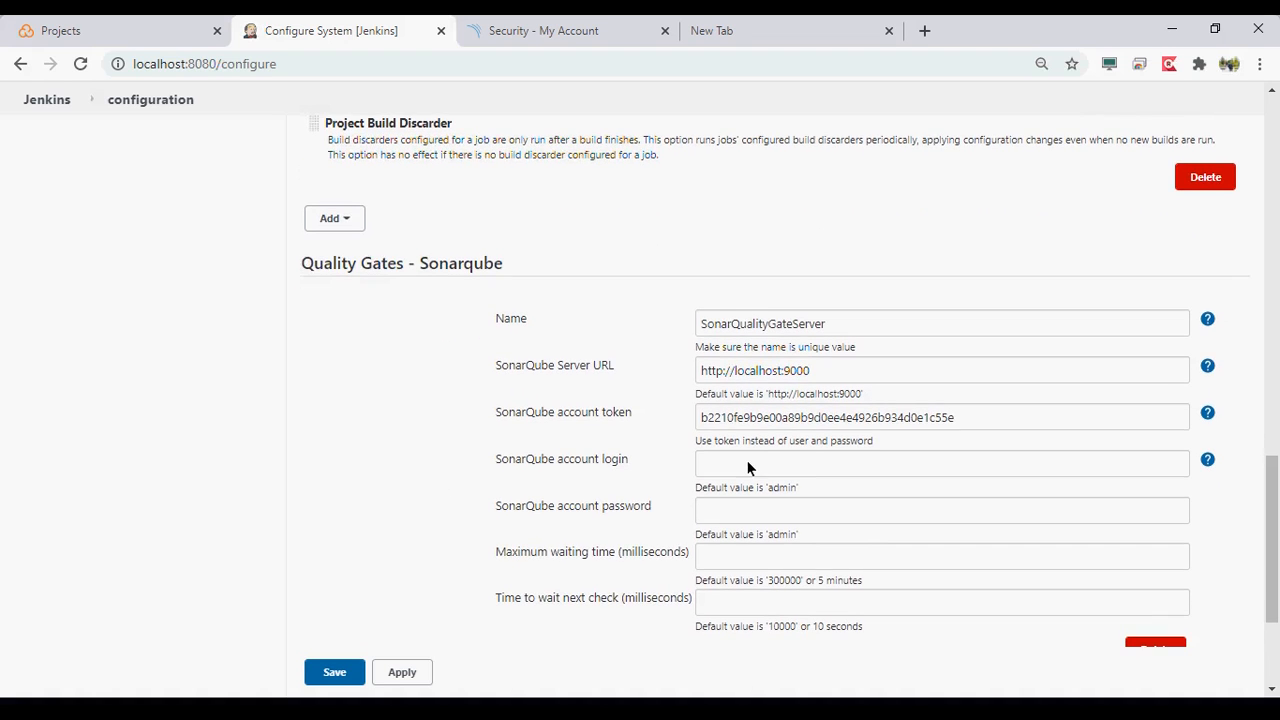
click(747, 467)
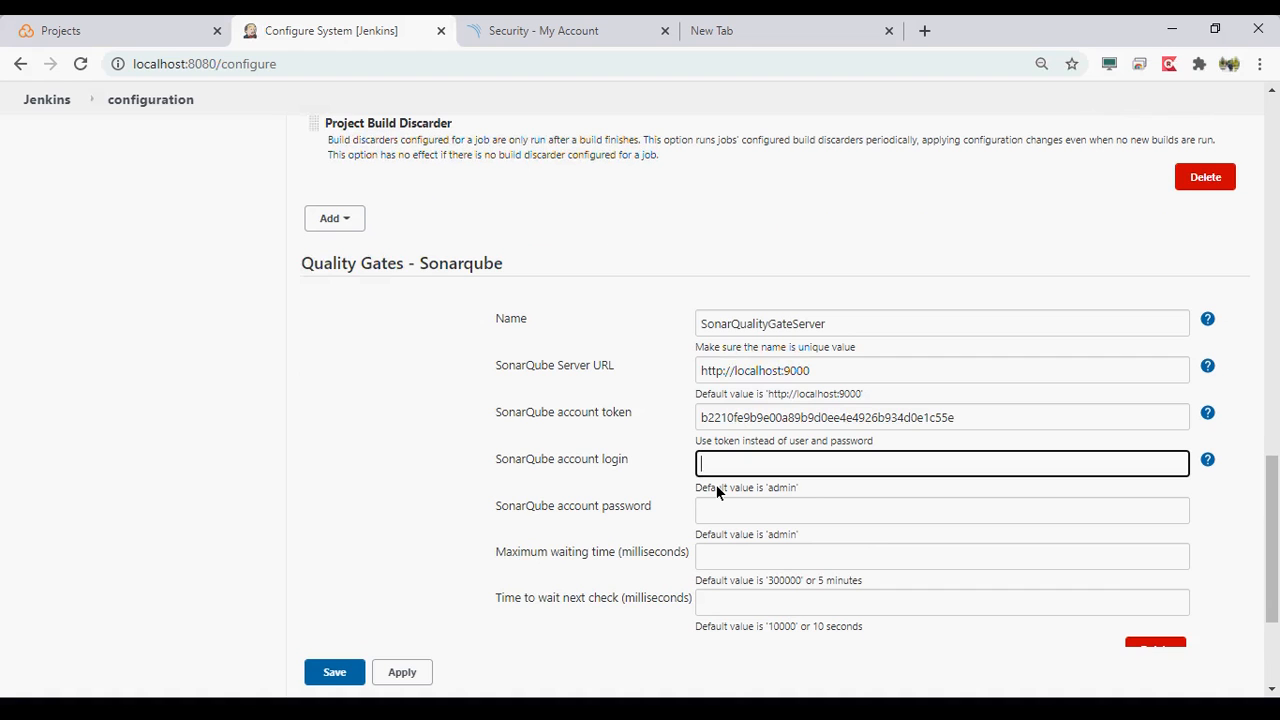
scroll(716, 484, down, 1)
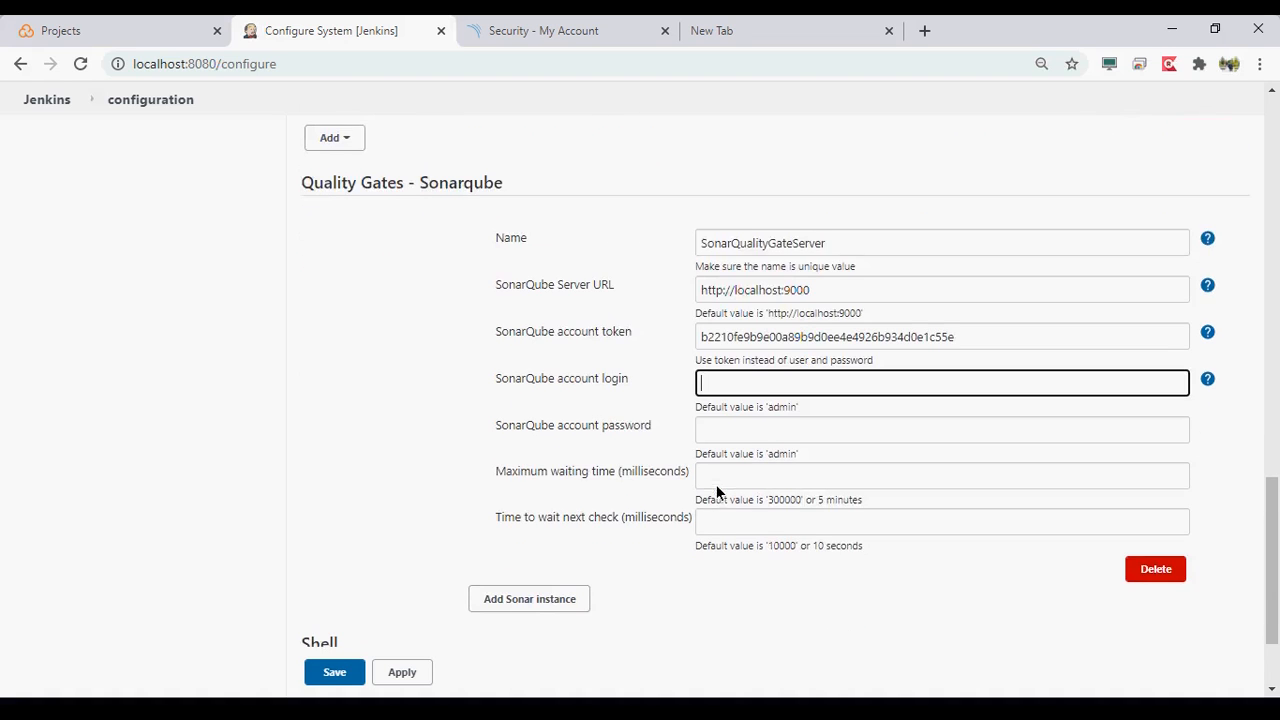
scroll(480, 520, down, 1)
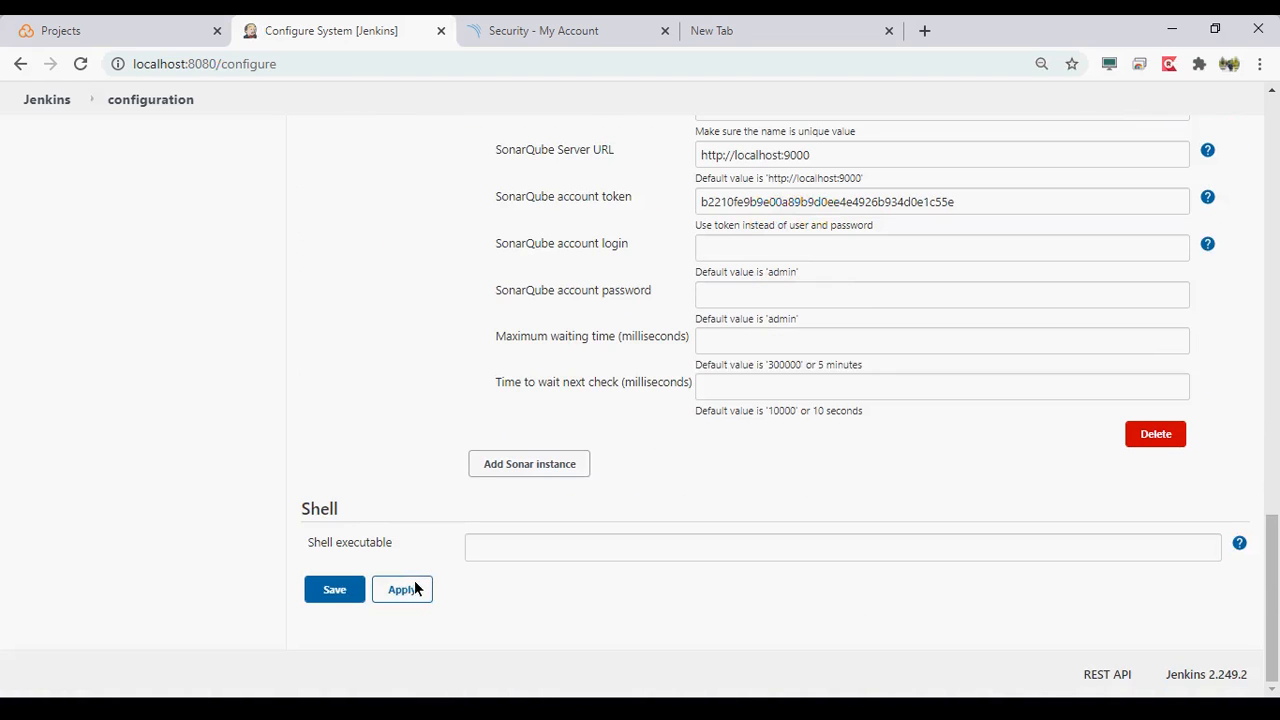
click(330, 590)
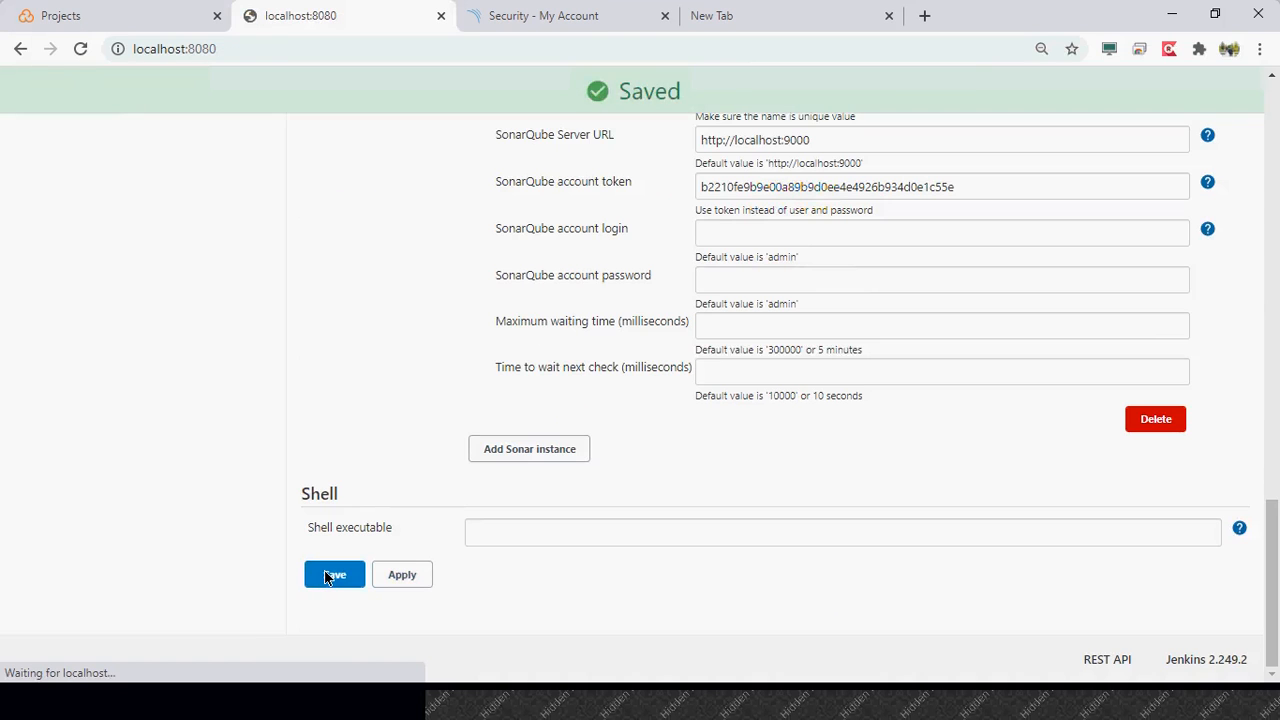
- Open the SonarAnalysis job configuration and add the Quality Gates Sonarqube Plugin as a post-build action
click(516, 259)
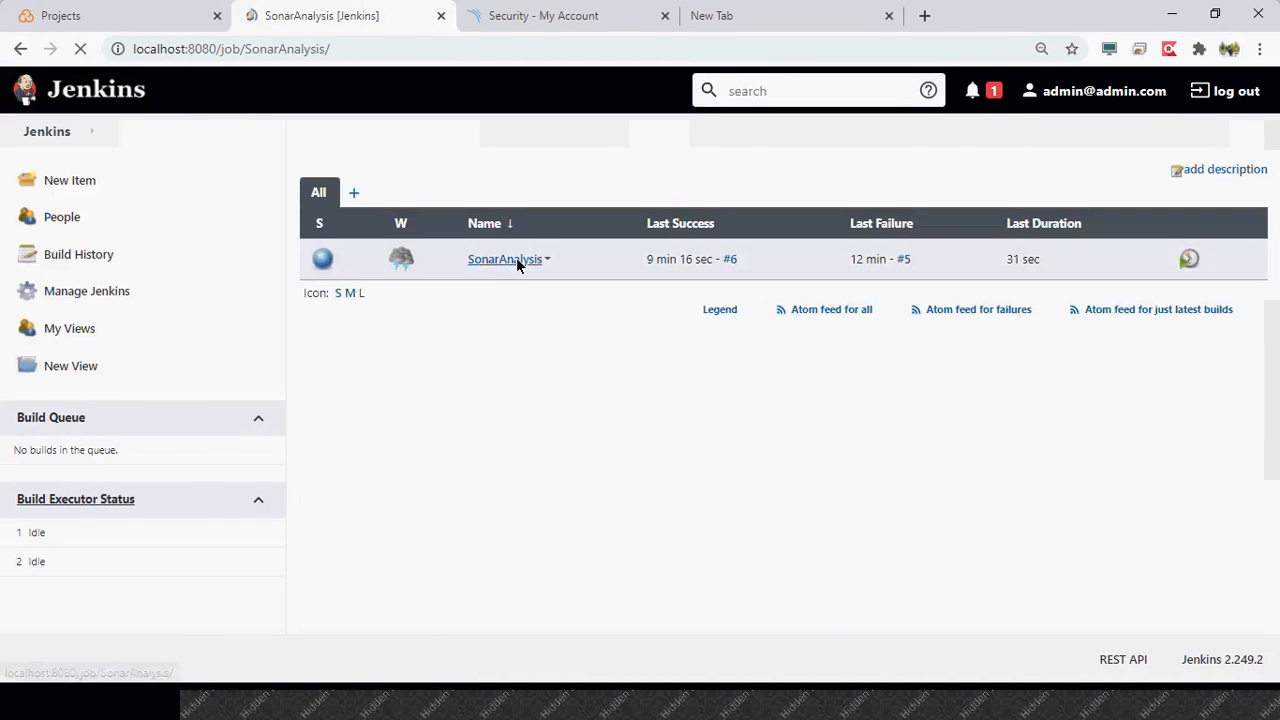
scroll(400, 460, down, 2)
click(80, 192)
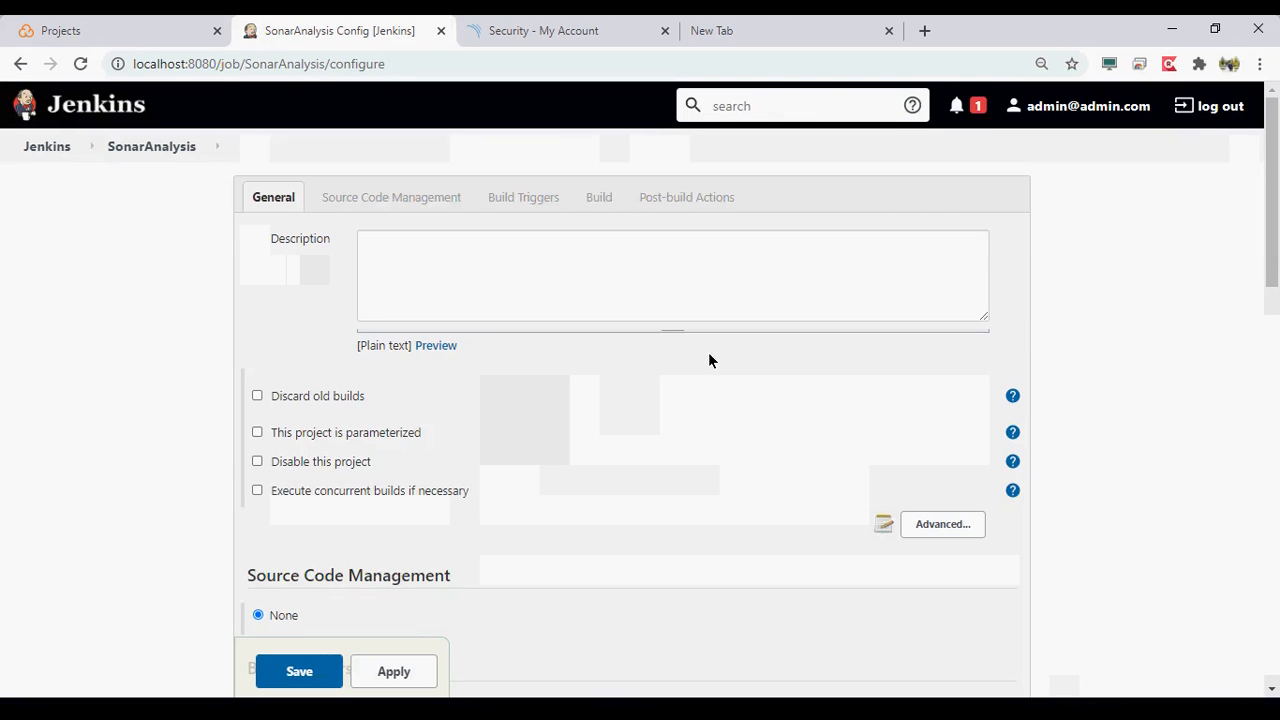
scroll(709, 354, down, 10)
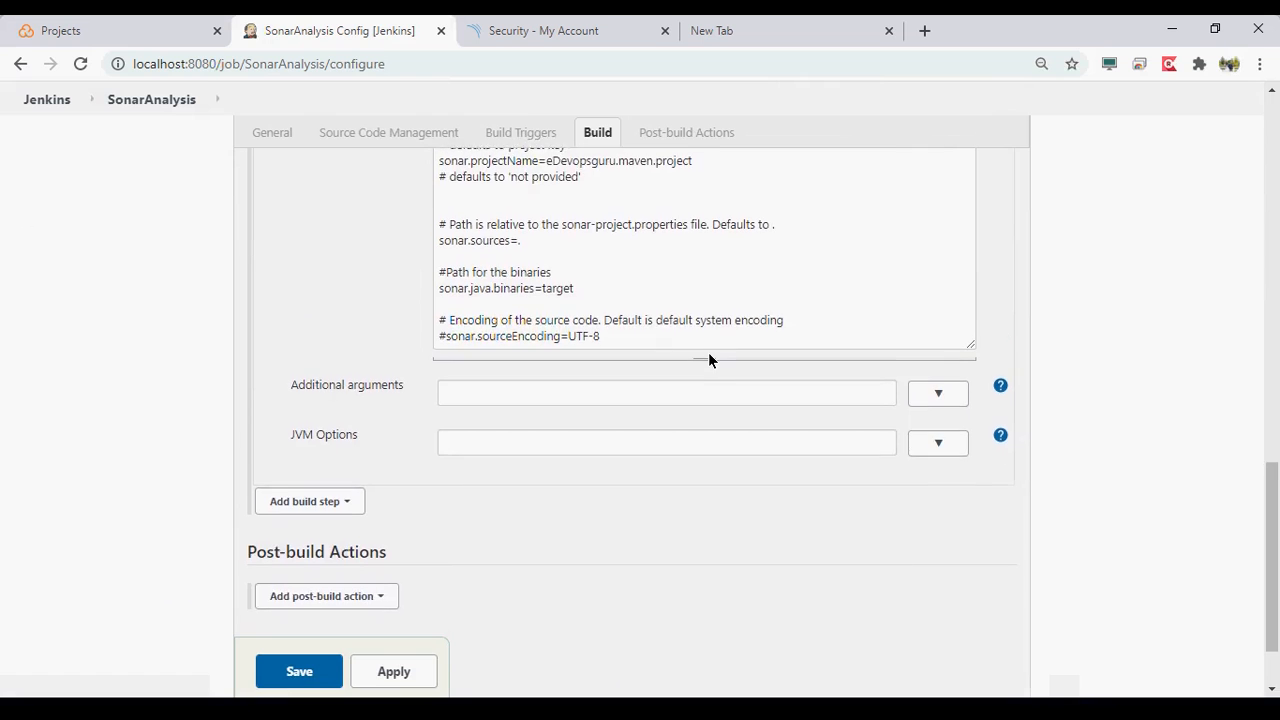
scroll(708, 360, down, 1)
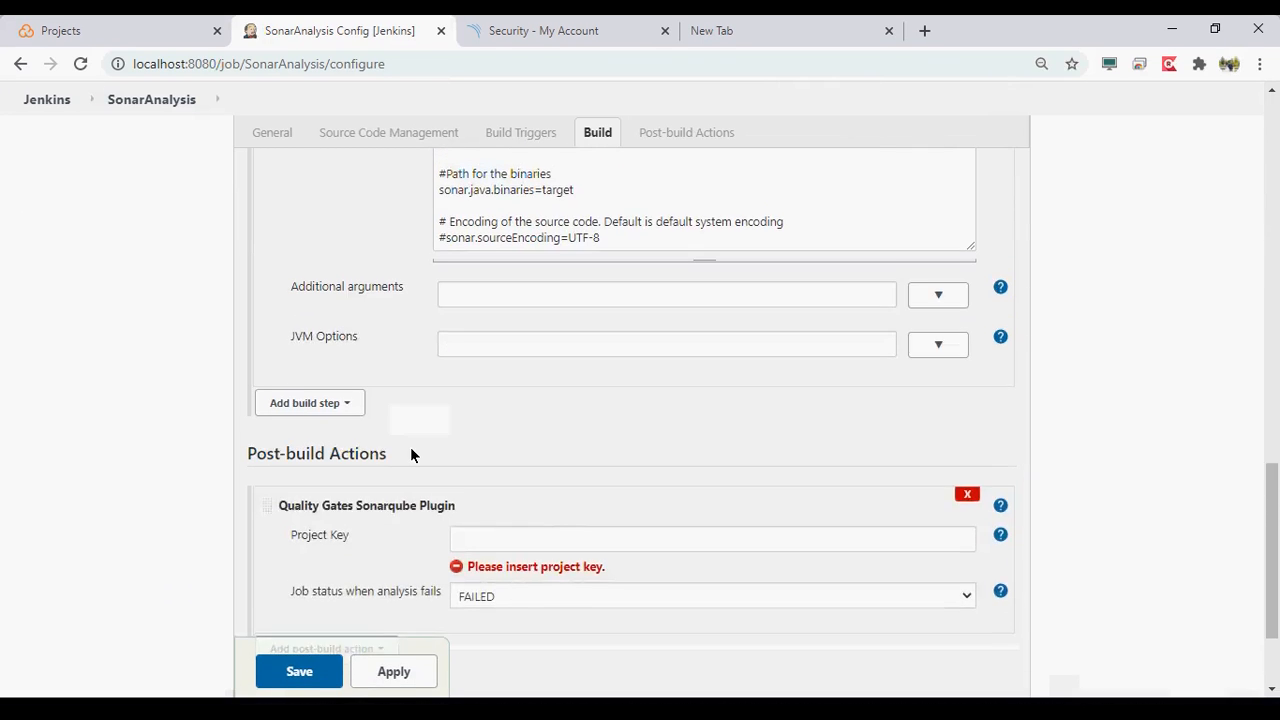
scroll(410, 447, down, 2)
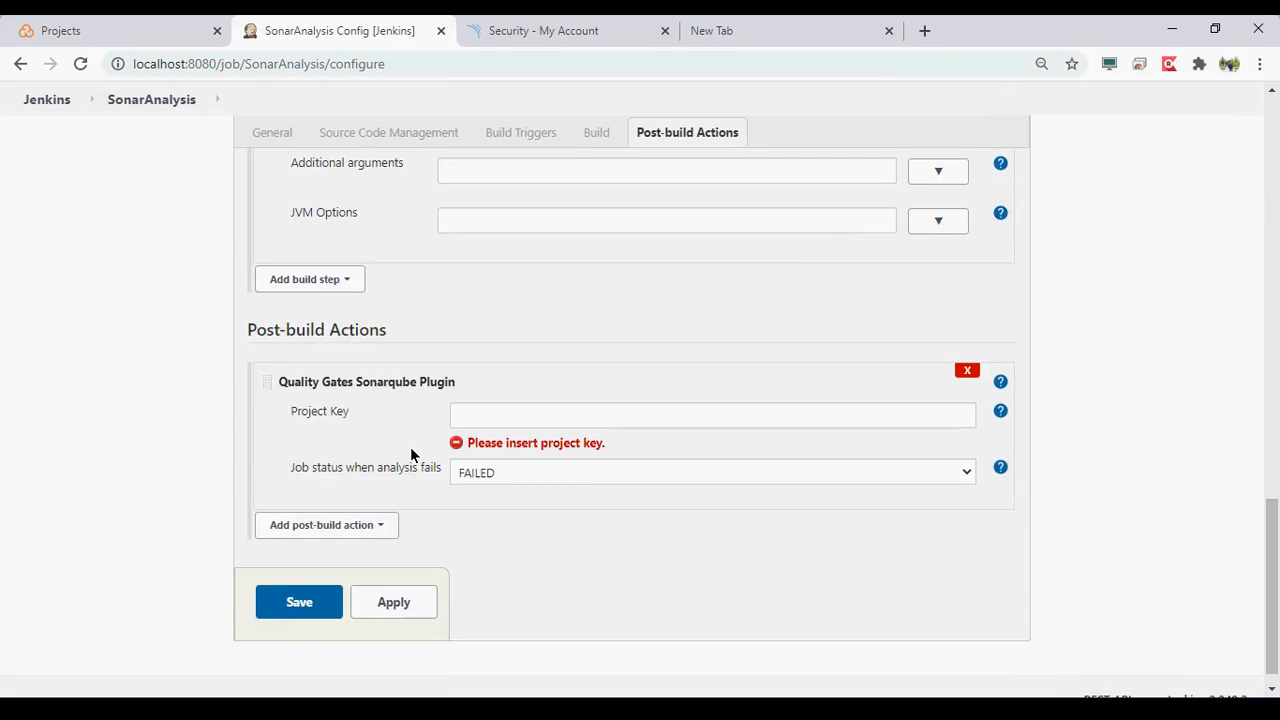
- Copy edevopsguru.maven.project from the analysis properties into the plugin's project key and apply the change
scroll(527, 407, up, 2)
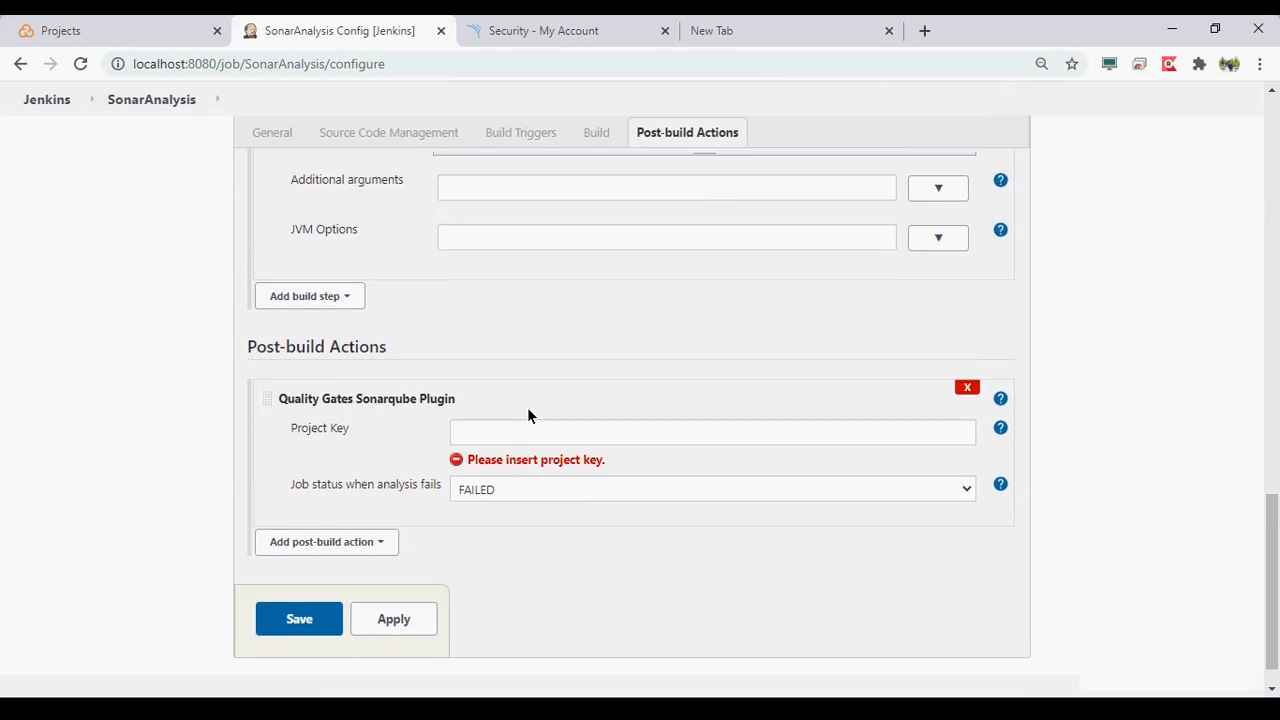
scroll(527, 407, up, 2)
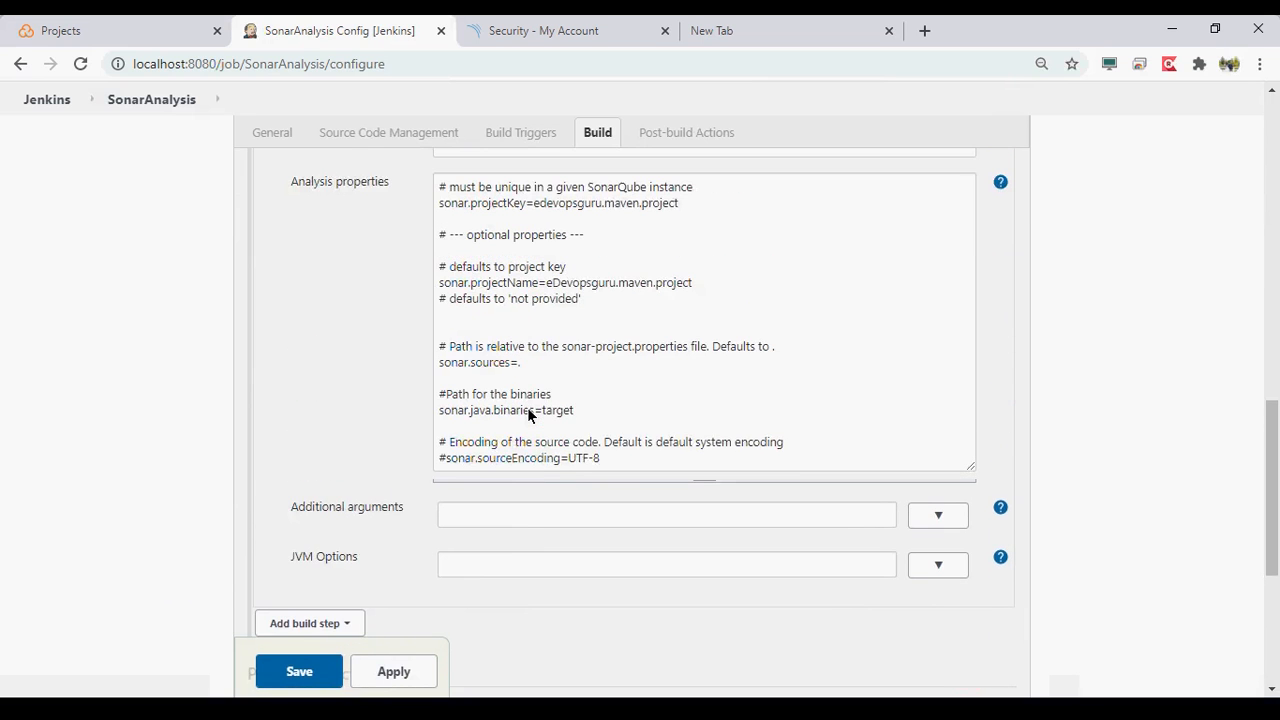
double_click(667, 224)
scroll(700, 220, down, 4)
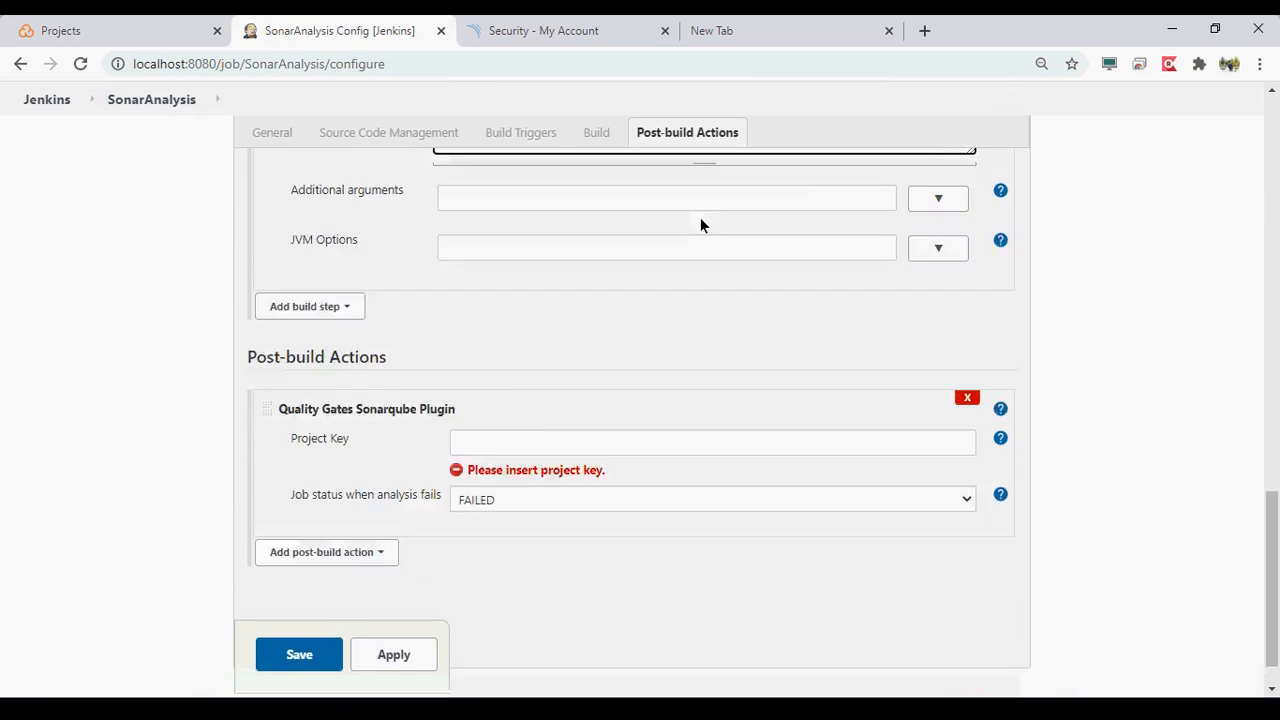
click(491, 395)
key(ctrl+v)
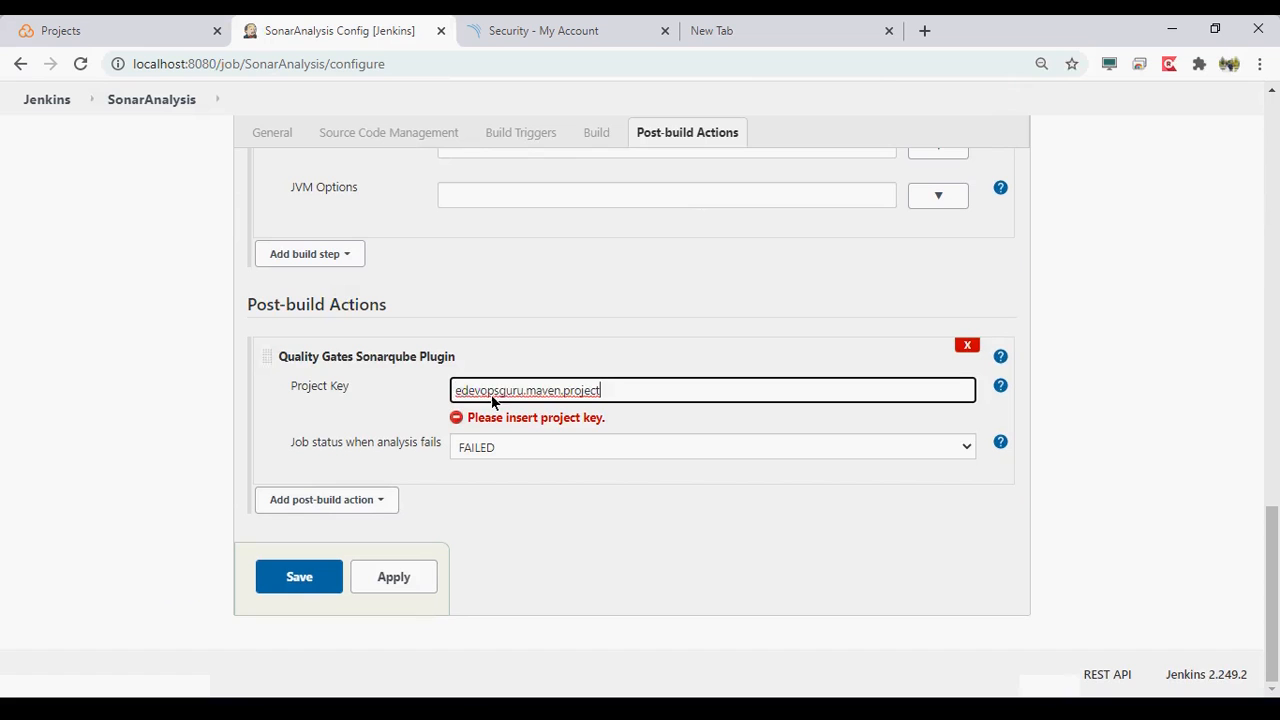
click(205, 405)
click(406, 578)
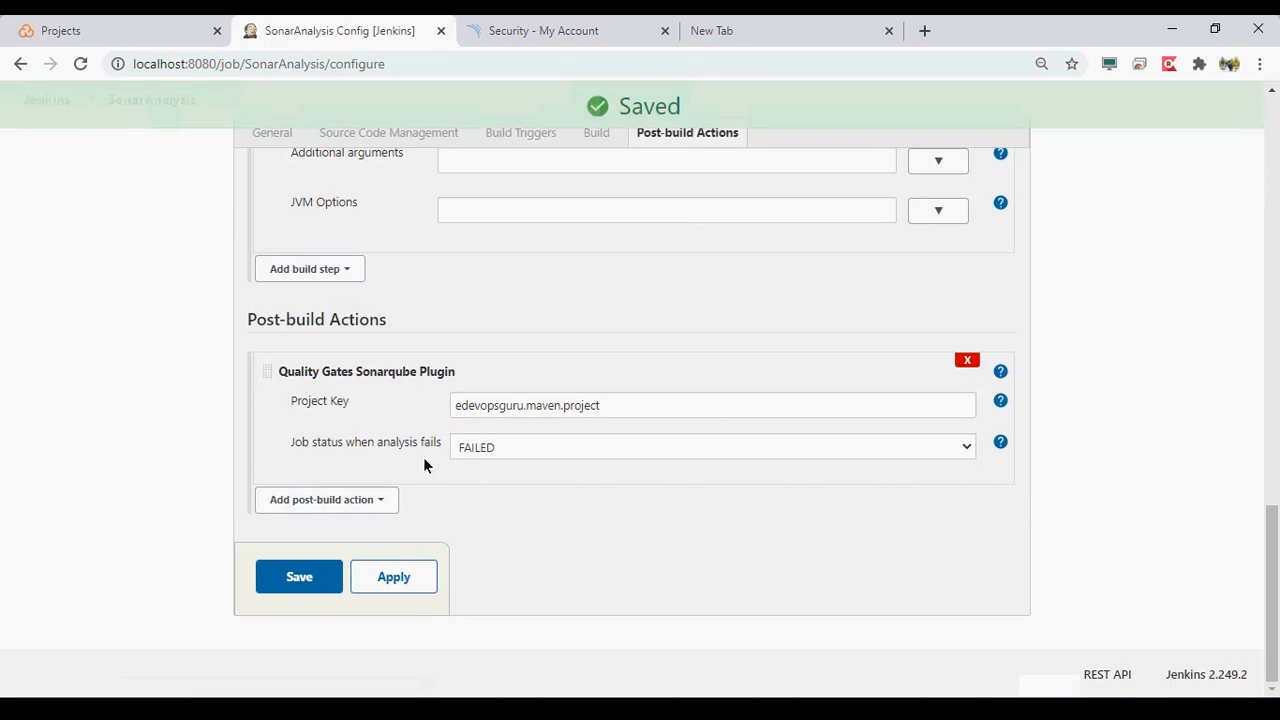
- Keep the job status for a failed analysis at FAILED and save the SonarAnalysis job
click(528, 447)
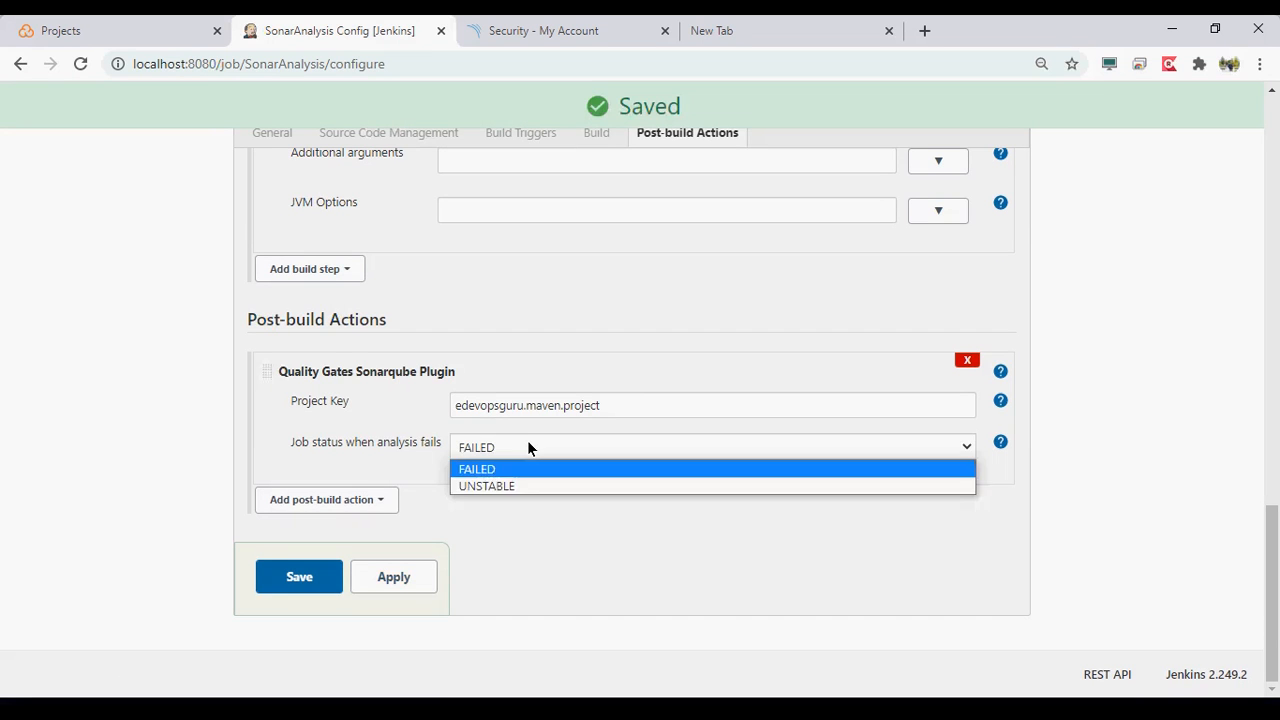
click(528, 469)
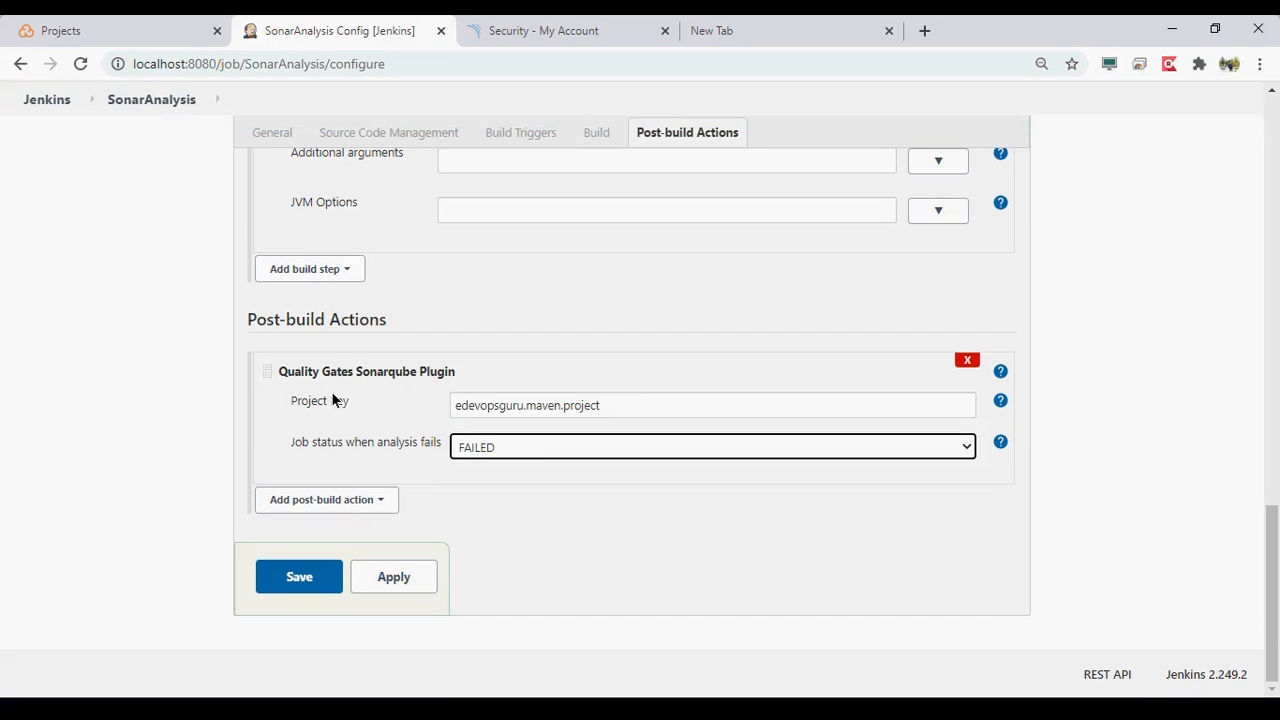
click(409, 582)
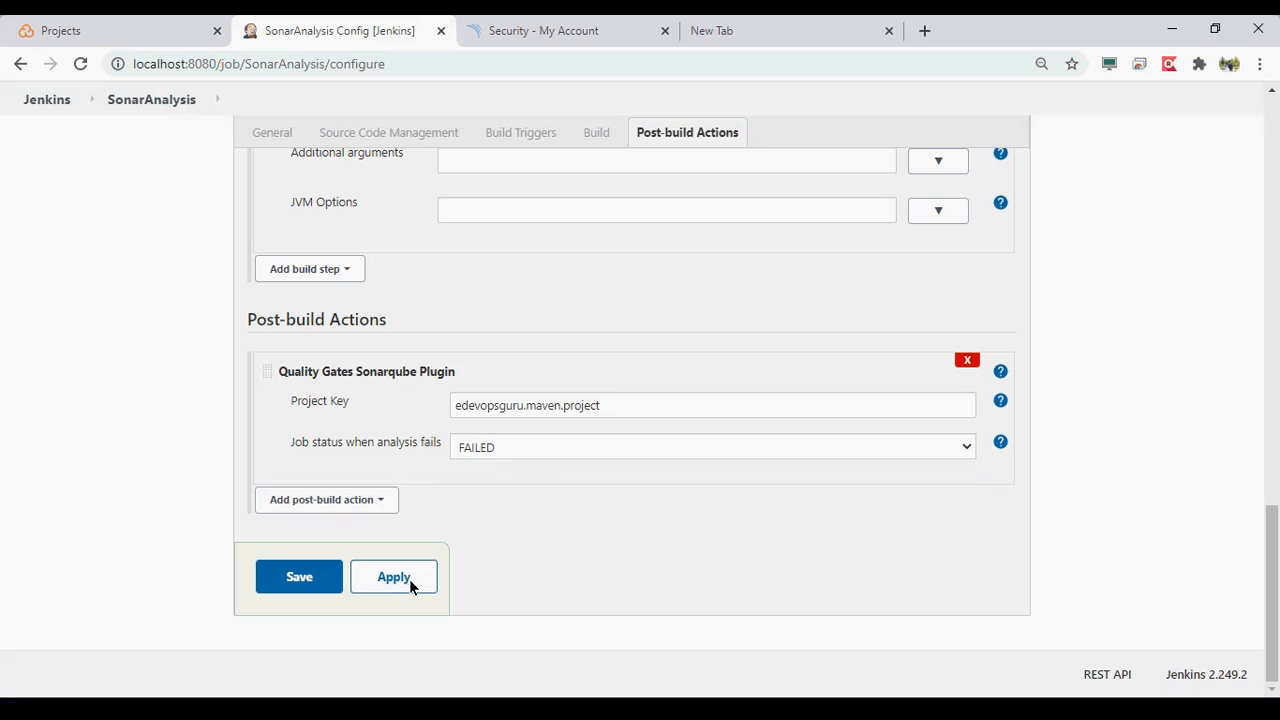
click(290, 585)
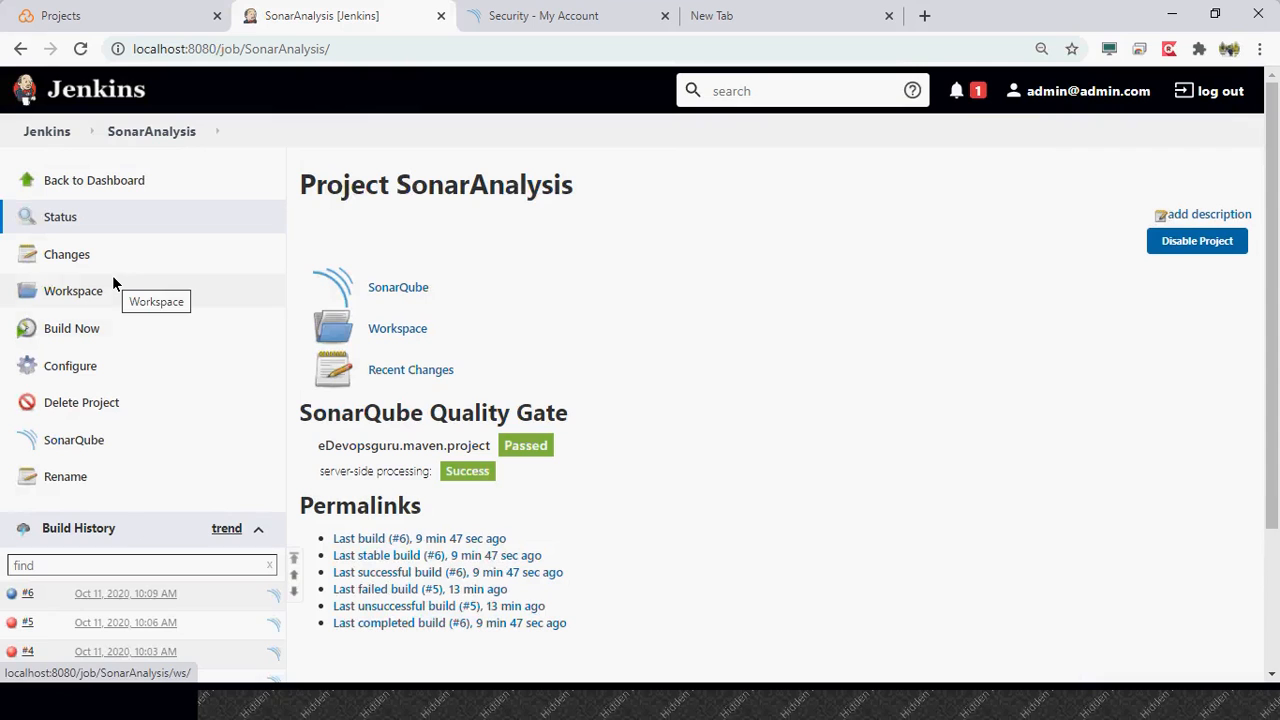
- Examine the conditions of SonarQube's default Sonar way quality gate and return to the SonarAnalysis page in Jenkins
click(612, 36)
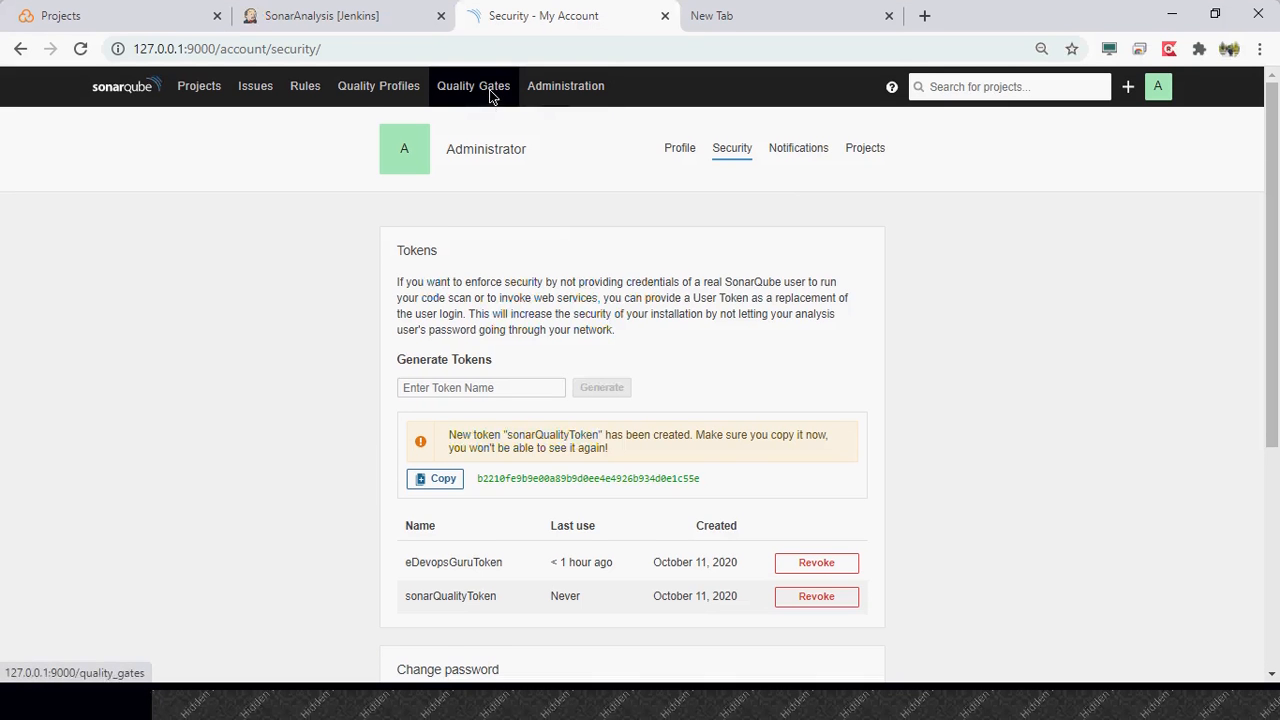
click(490, 110)
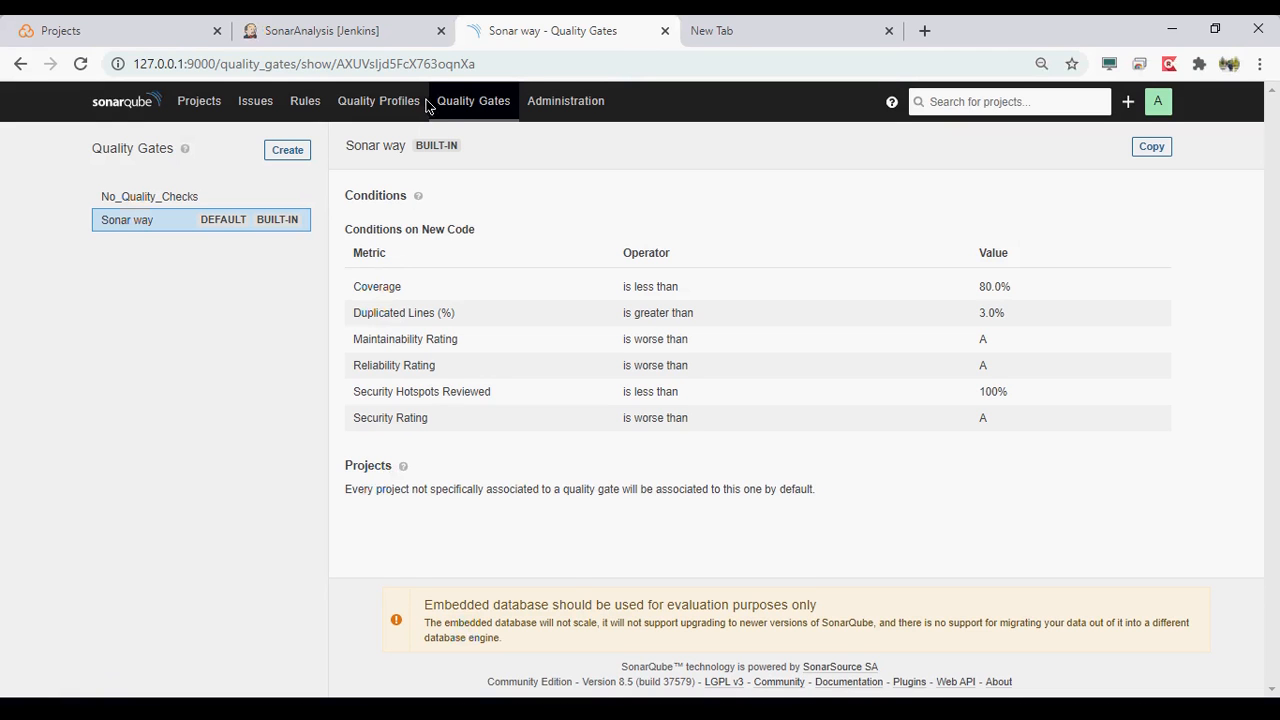
click(339, 10)
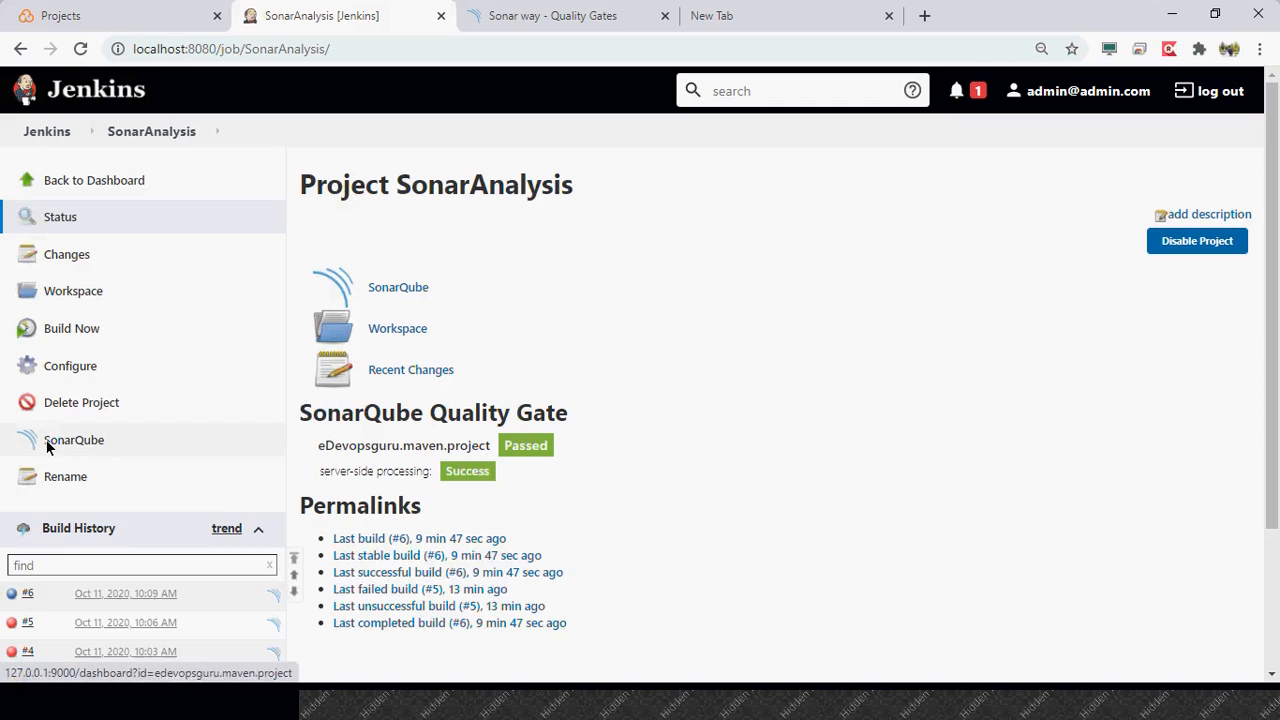
- Reopen the SonarAnalysis configuration and review the Quality Gates Sonarqube Plugin settings and the available post-build actions
click(78, 366)
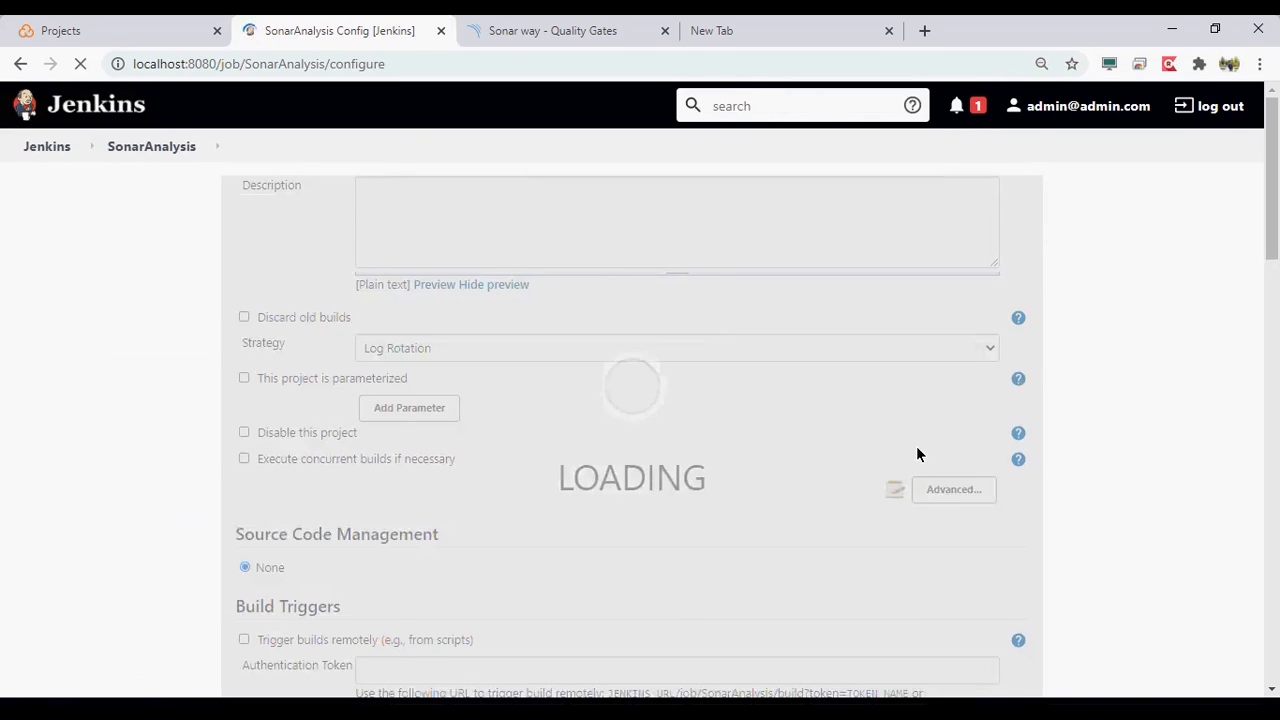
scroll(918, 440, down, 10)
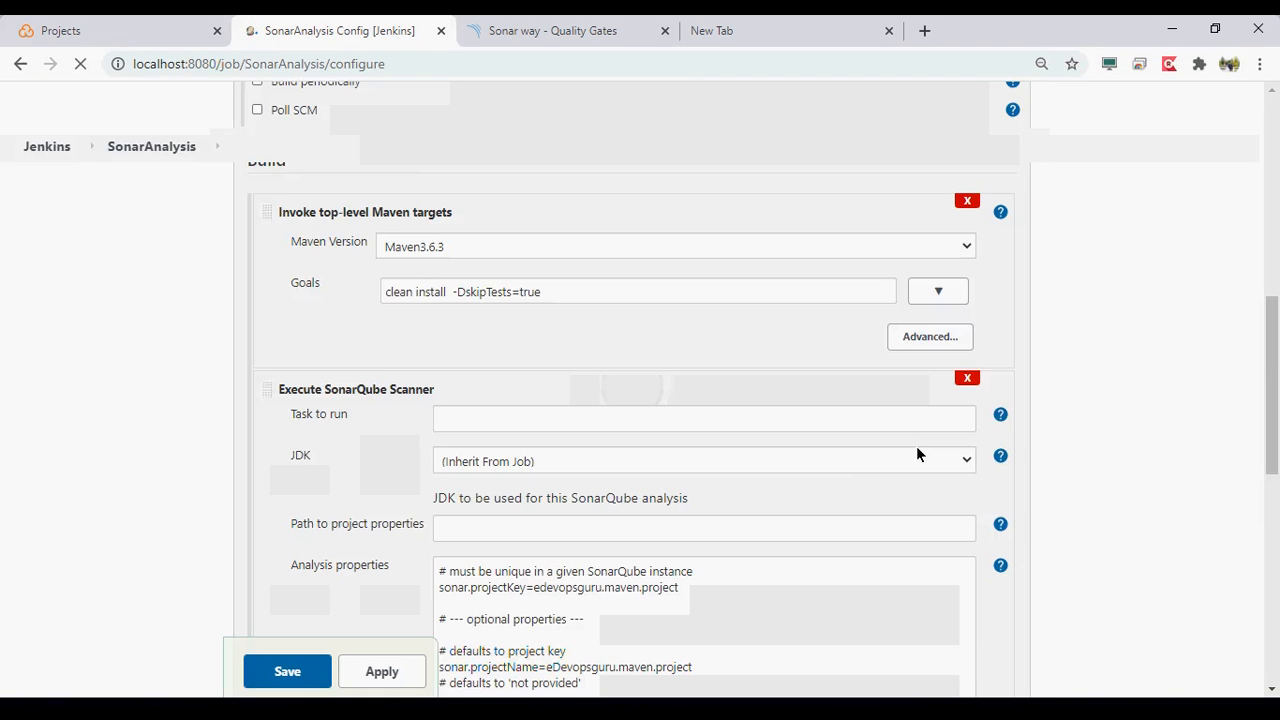
scroll(917, 448, down, 4)
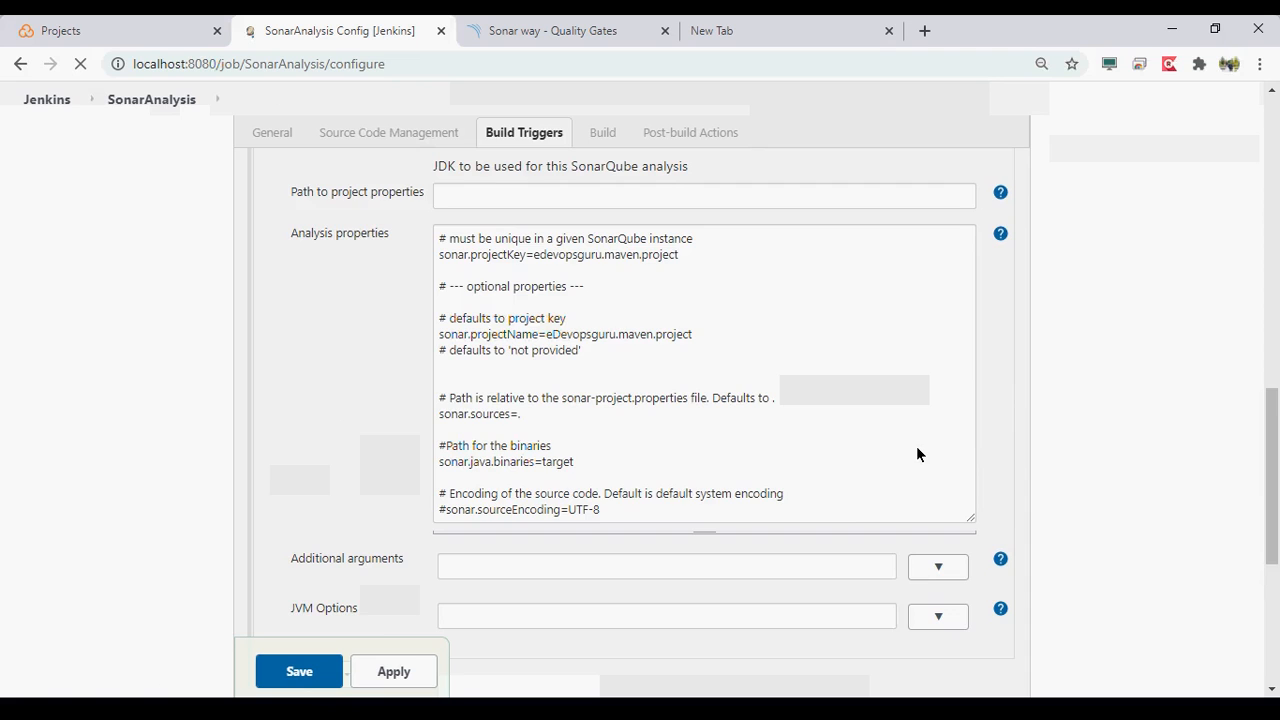
scroll(917, 454, down, 1)
scroll(917, 451, down, 3)
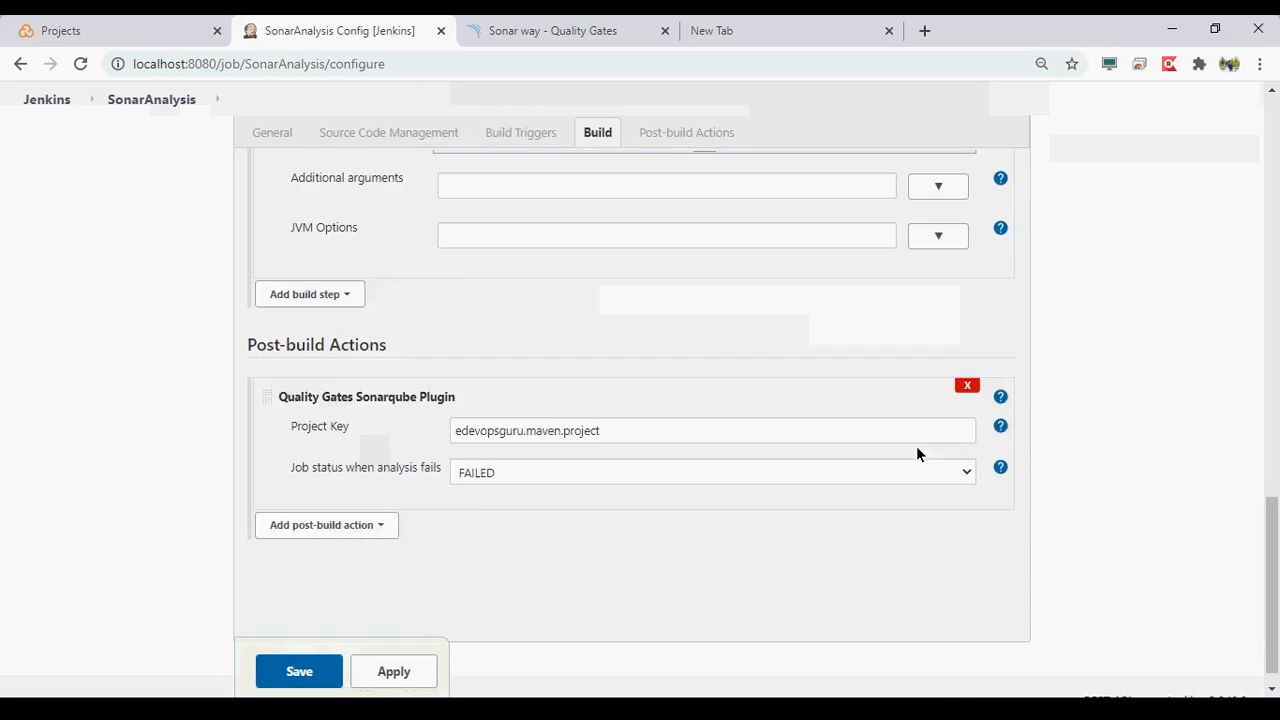
click(358, 564)
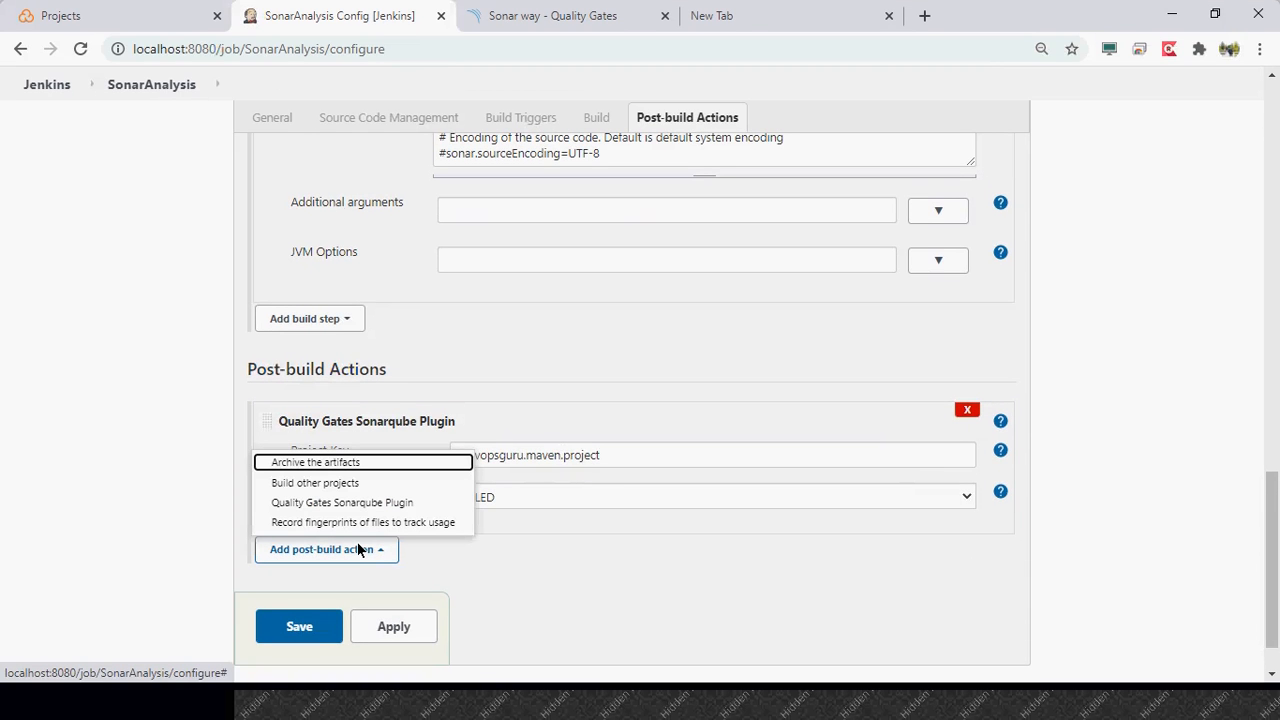
click(361, 549)
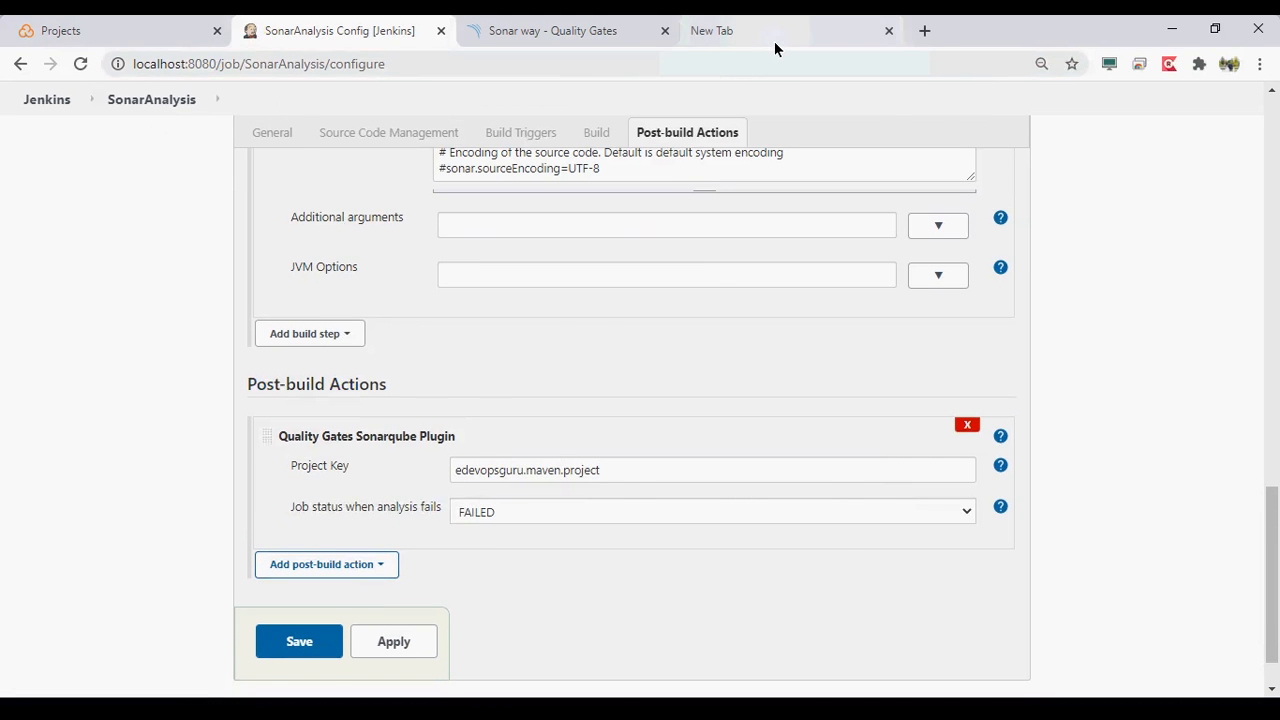
- Search Google Images for "ci cd pipeline" in the empty browser tab and look through the pipeline diagrams
click(773, 42)
key(BackSpace)
key(BackSpace)
key(BackSpace)
key(BackSpace)
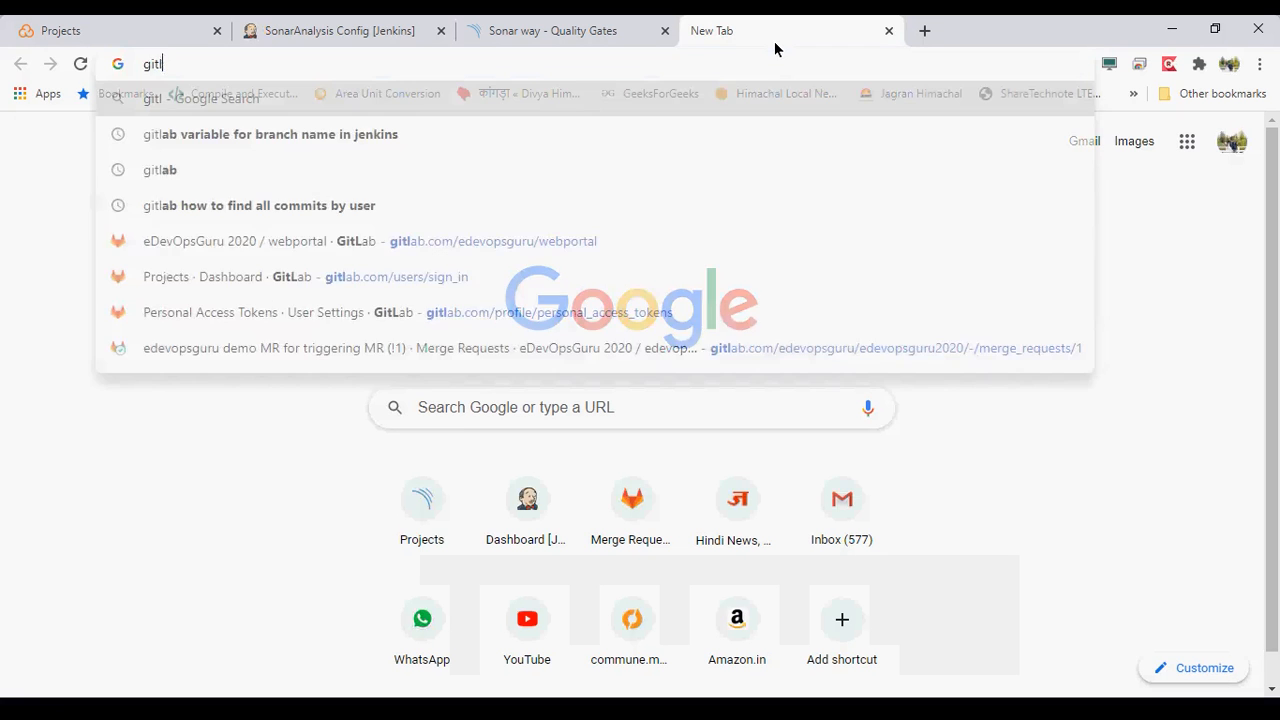
text(ci cd )
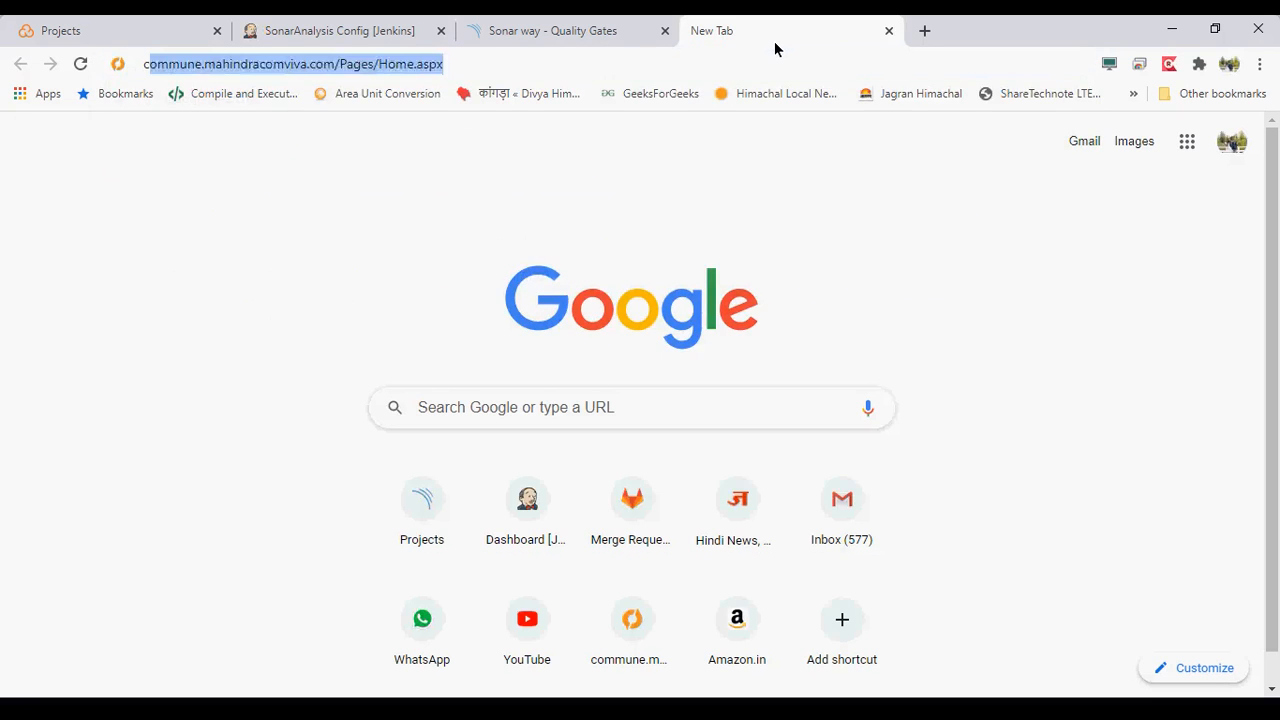
text(pipeli)
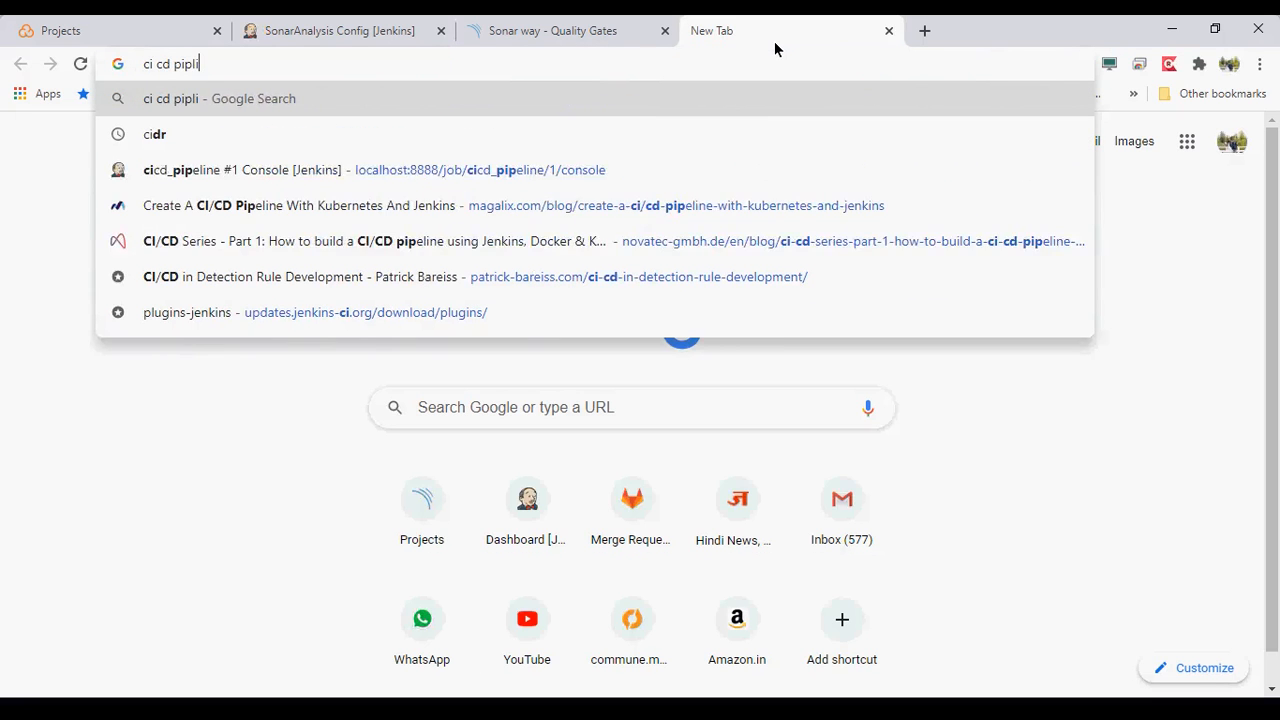
text(ne)
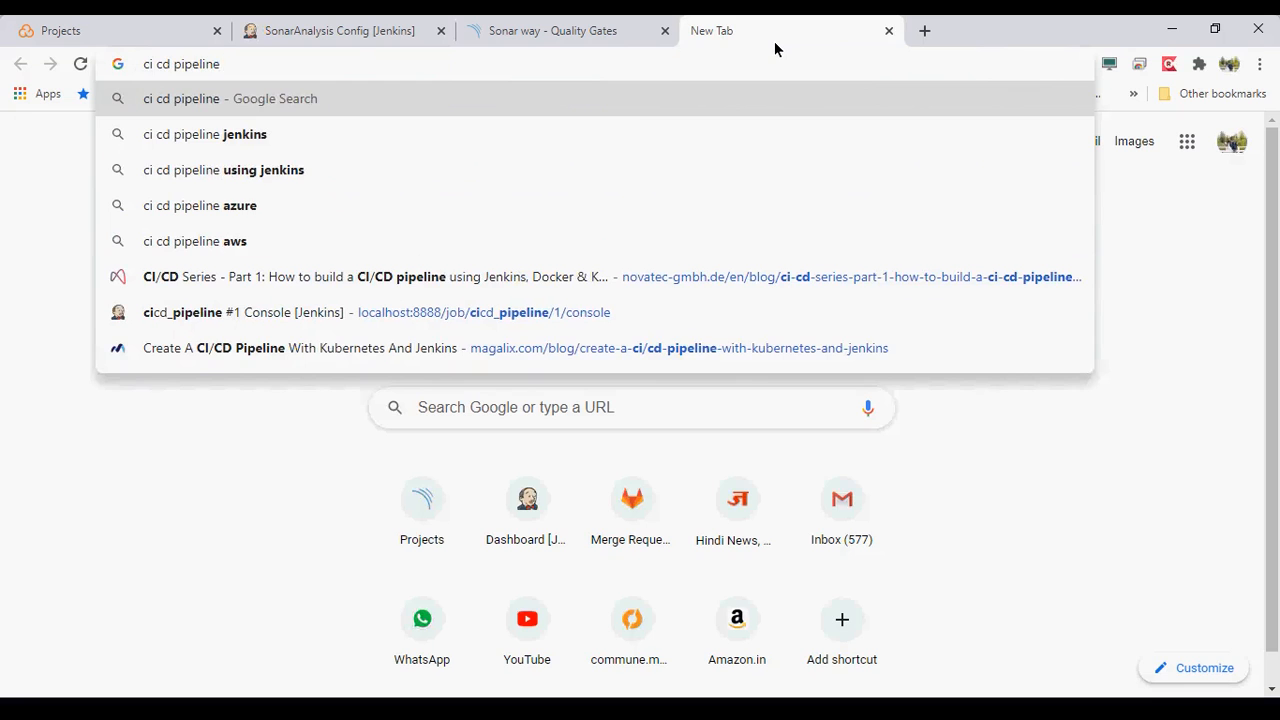
key(Return)
click(266, 160)
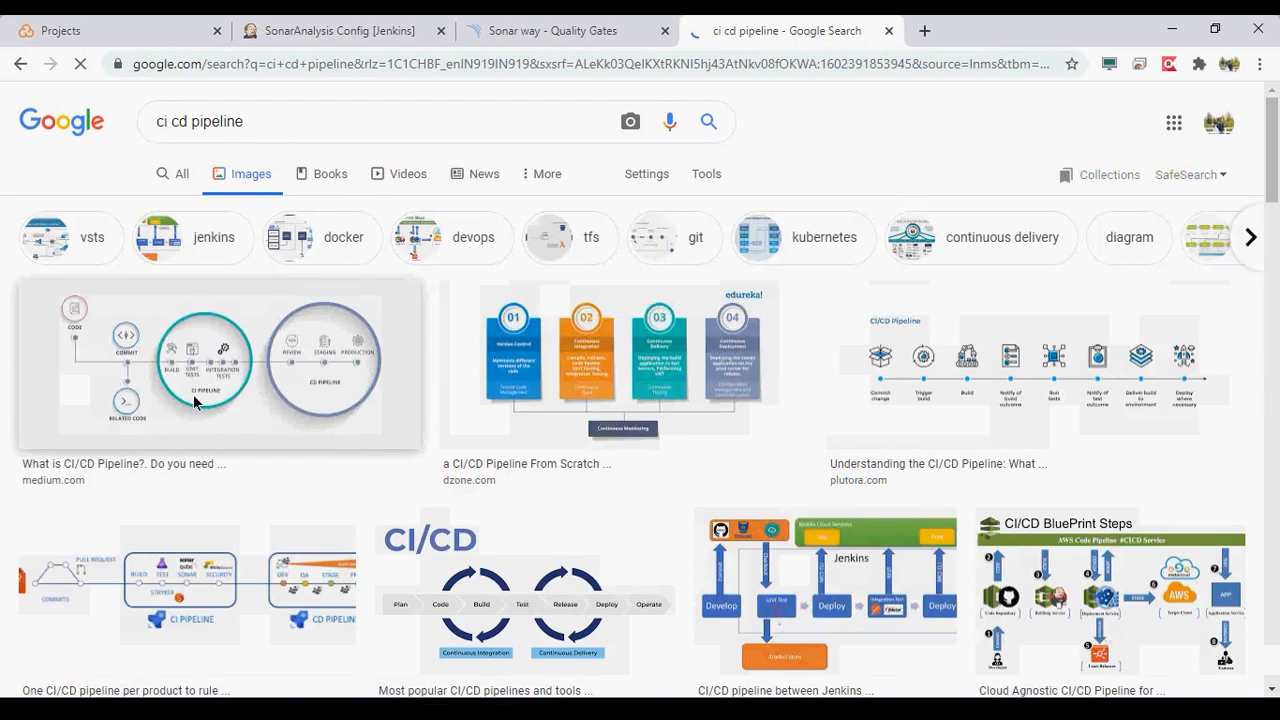
scroll(196, 403, down, 1)
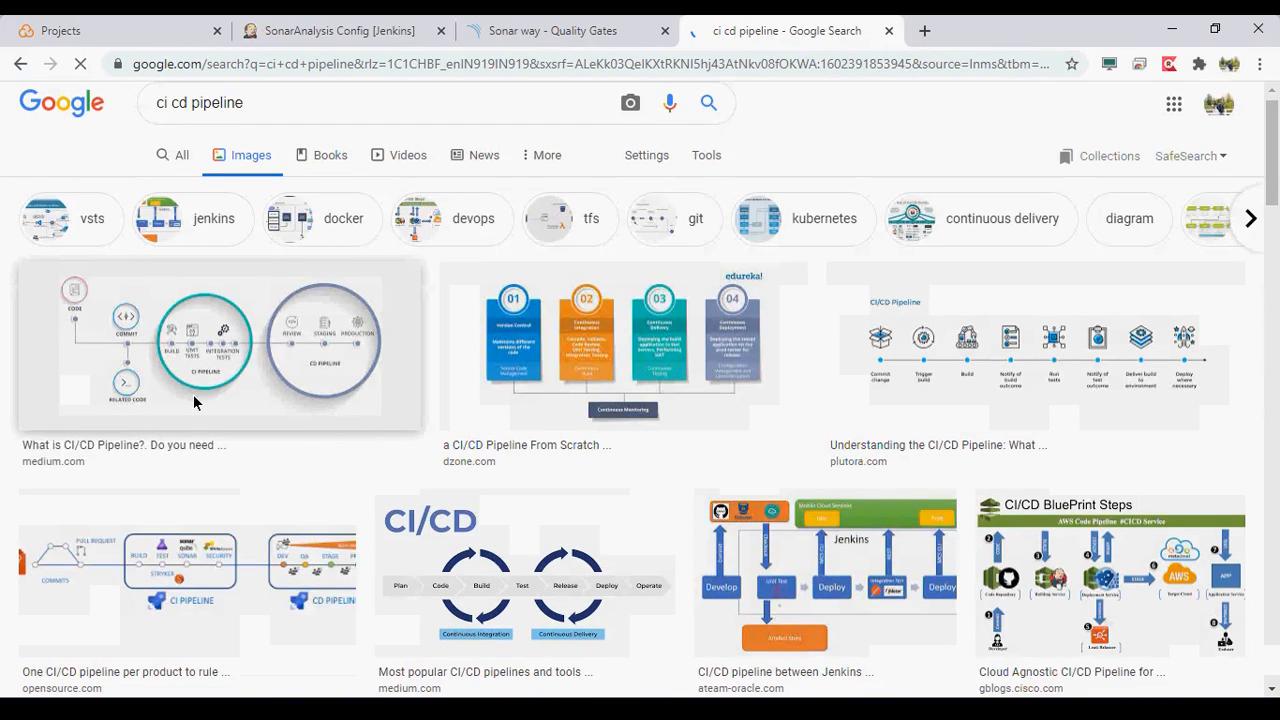
scroll(196, 403, down, 2)
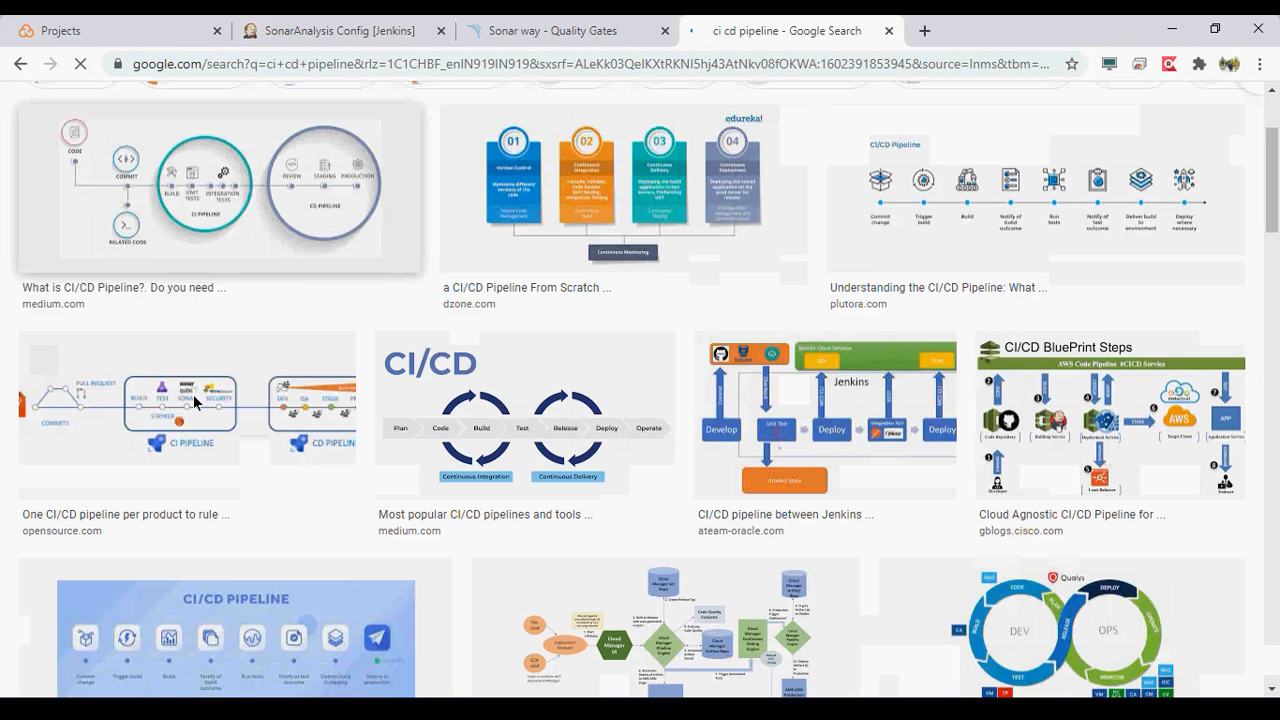